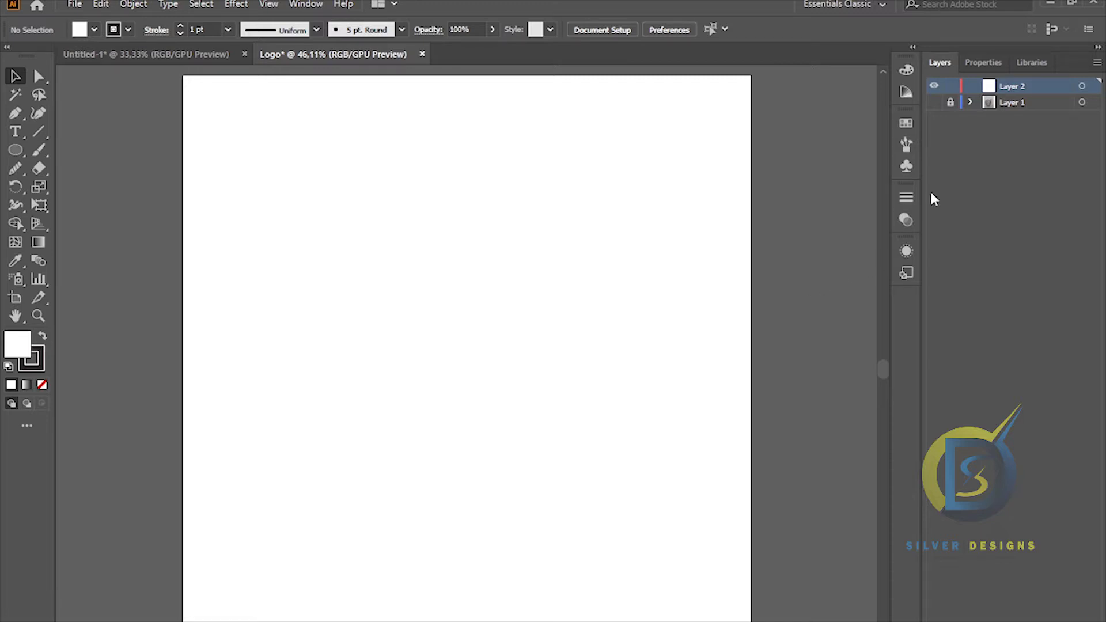
# - Show Layer 1 with the hand-drawn reference sketch and unlock it for editing
pyautogui.click(934, 102)
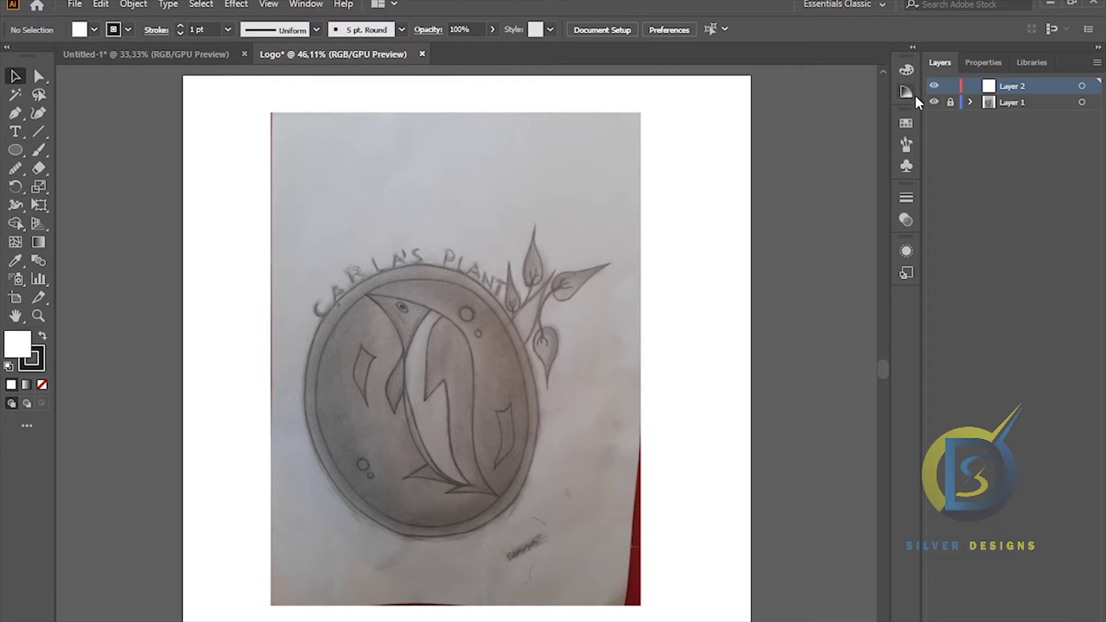
pyautogui.click(935, 103)
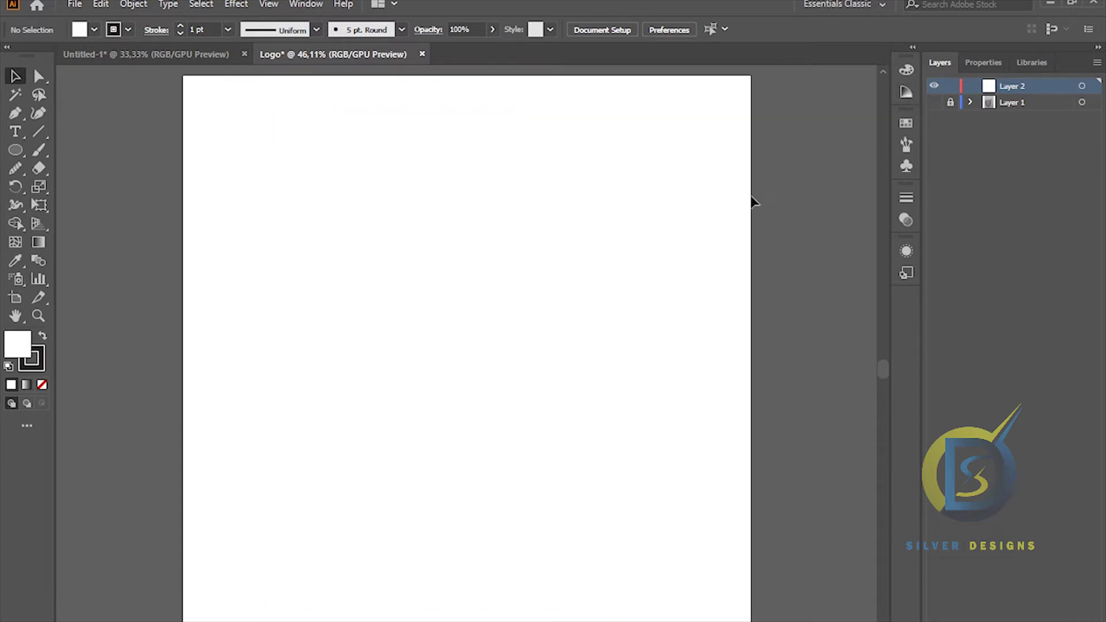
pyautogui.click(935, 103)
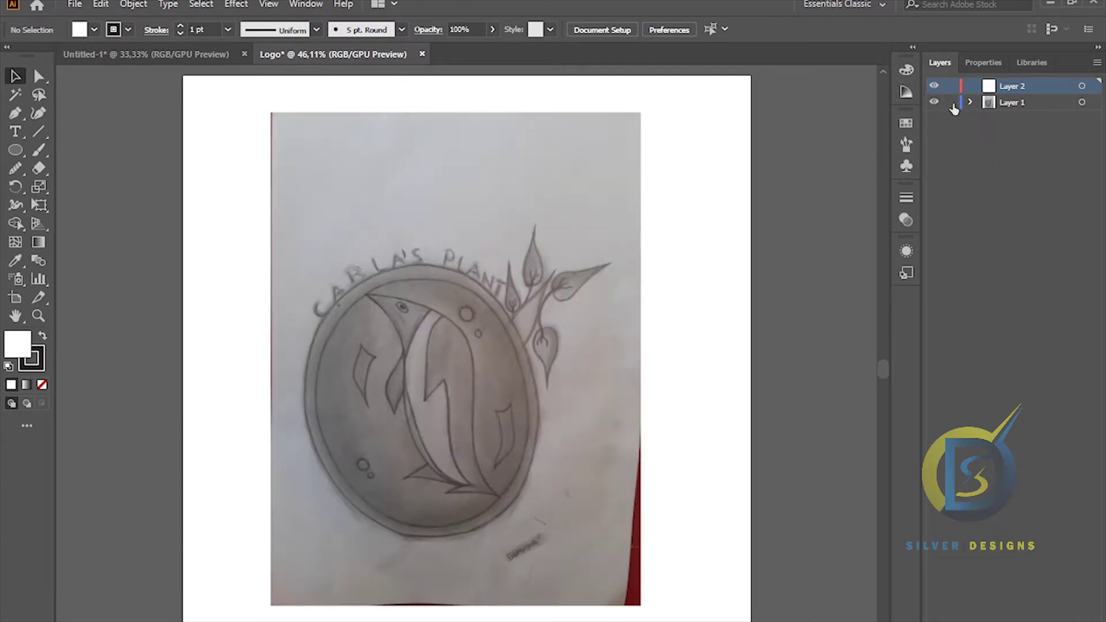
# - Enlarge the sketch image proportionally and reposition it so the drawing fills more of the artboard
pyautogui.click(482, 292)
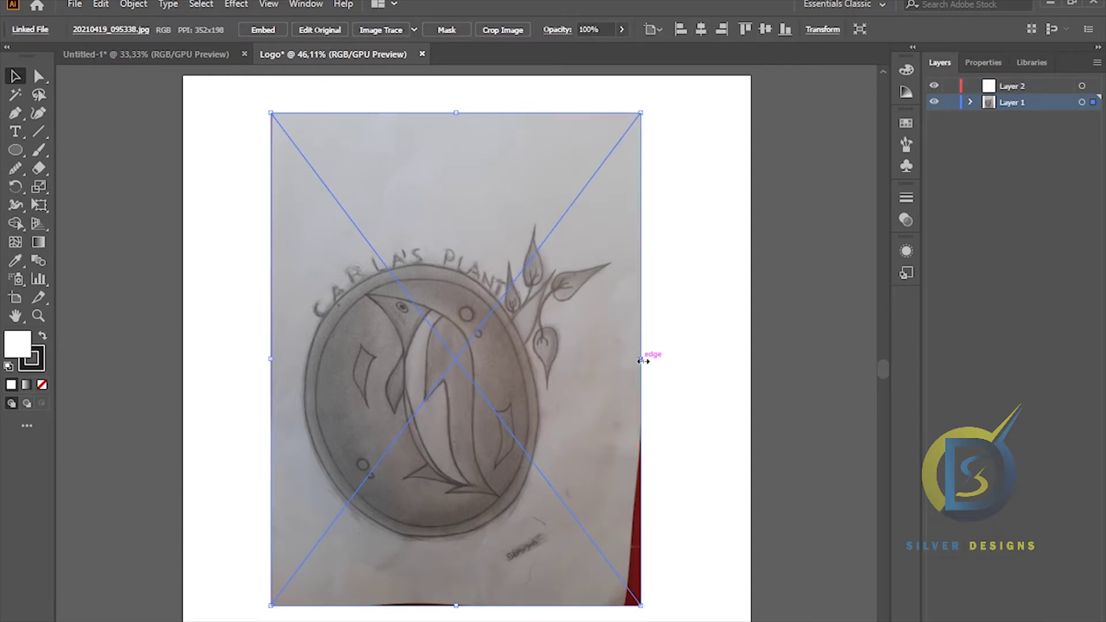
pyautogui.moveTo(644, 361); pyautogui.dragTo(680, 359)
pyautogui.moveTo(535, 385)
pyautogui.mouseDown()
pyautogui.moveTo(545, 357)
pyautogui.moveTo(536, 378)
pyautogui.moveTo(536, 357)
pyautogui.moveTo(540, 365)
pyautogui.mouseUp()
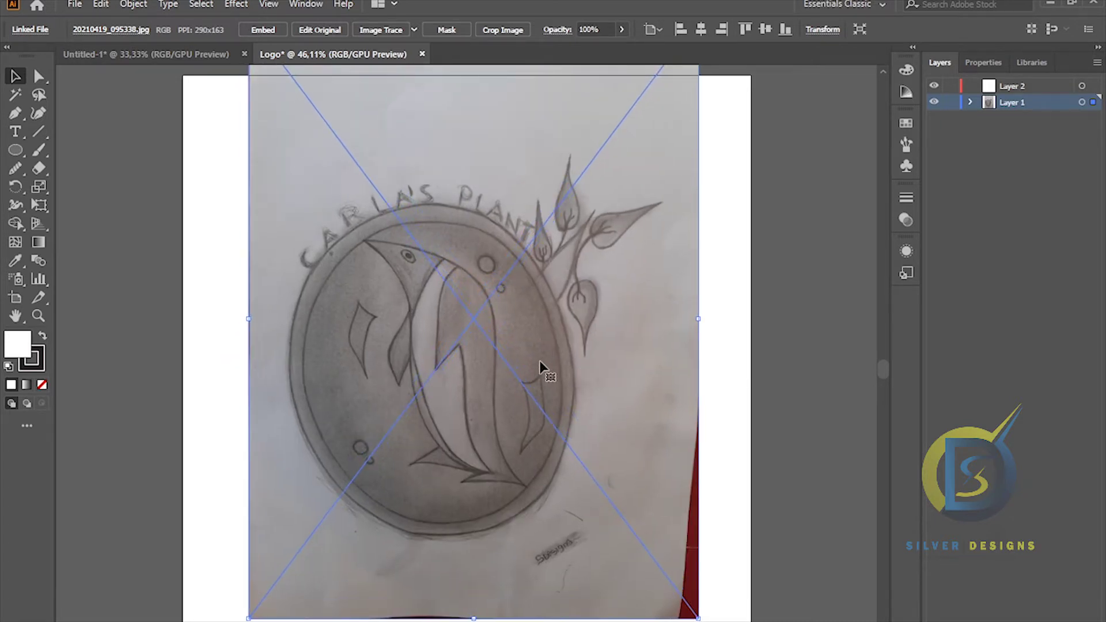
# - Reduce the sketch image's opacity to 62% and lock Layer 1
pyautogui.click(948, 103)
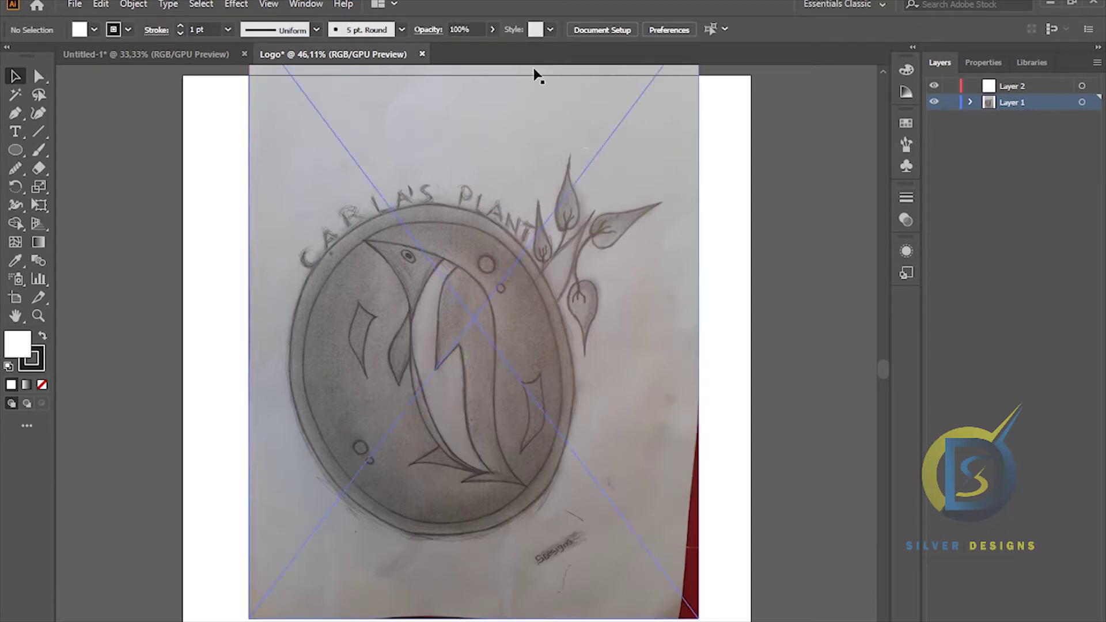
pyautogui.click(492, 29)
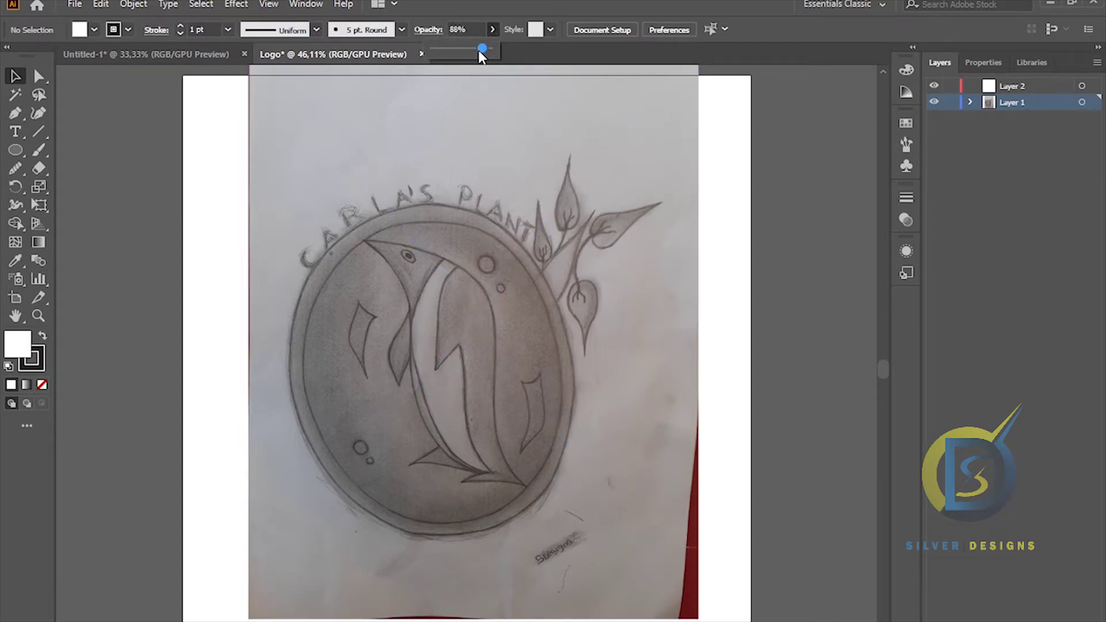
pyautogui.moveTo(478, 50); pyautogui.dragTo(463, 50)
pyautogui.click(462, 161)
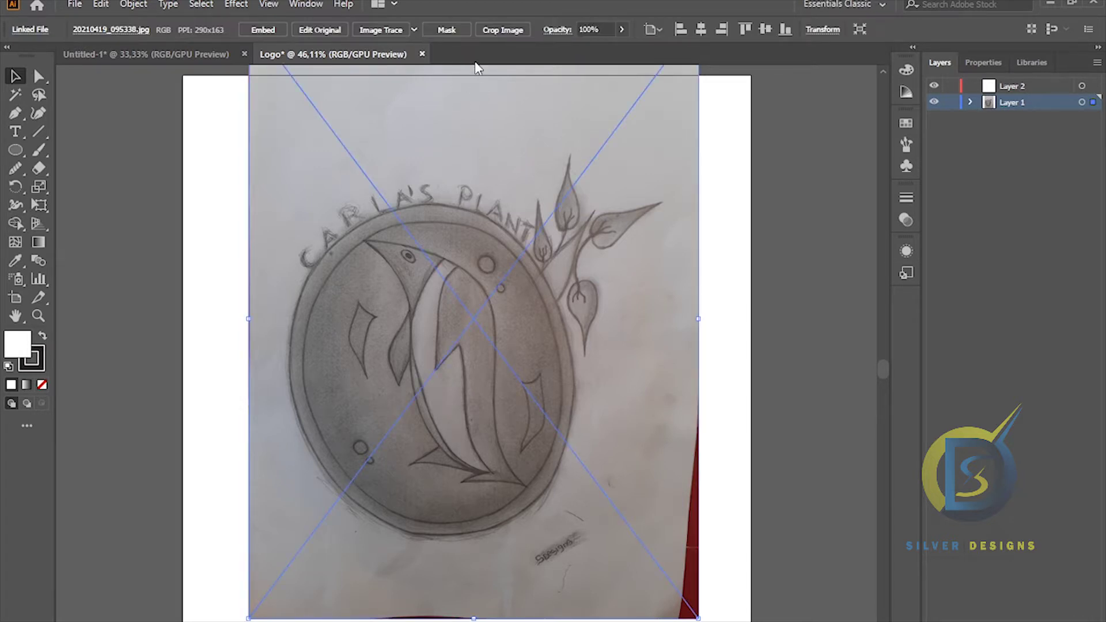
pyautogui.click(622, 30)
pyautogui.moveTo(621, 50); pyautogui.dragTo(598, 54)
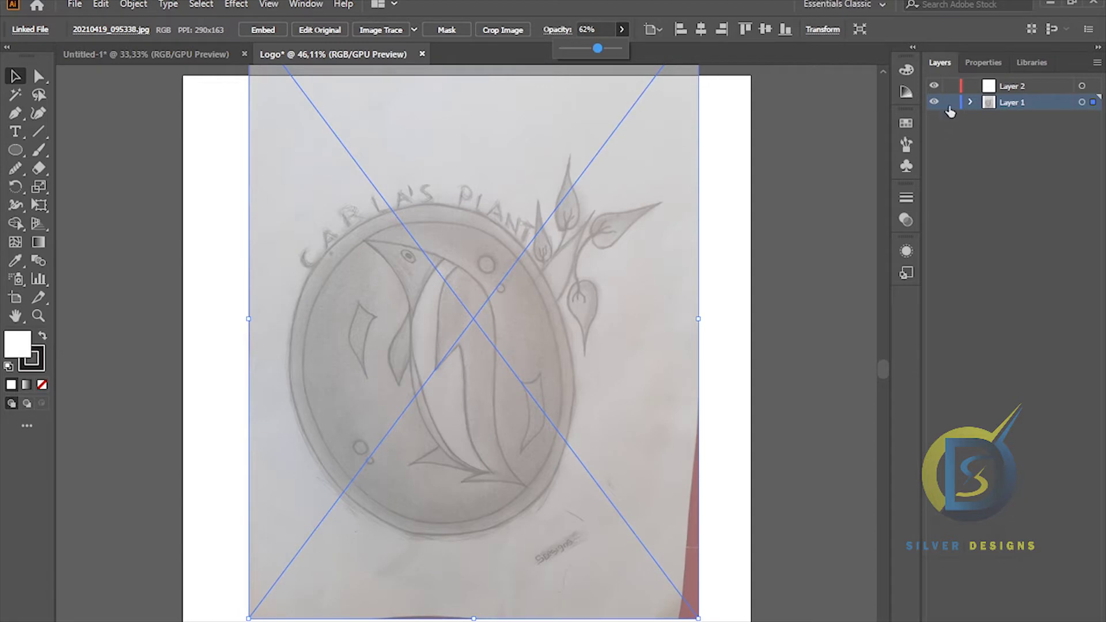
pyautogui.click(951, 102)
# - Rename Layer 2 as "Logo"
pyautogui.click(1023, 88)
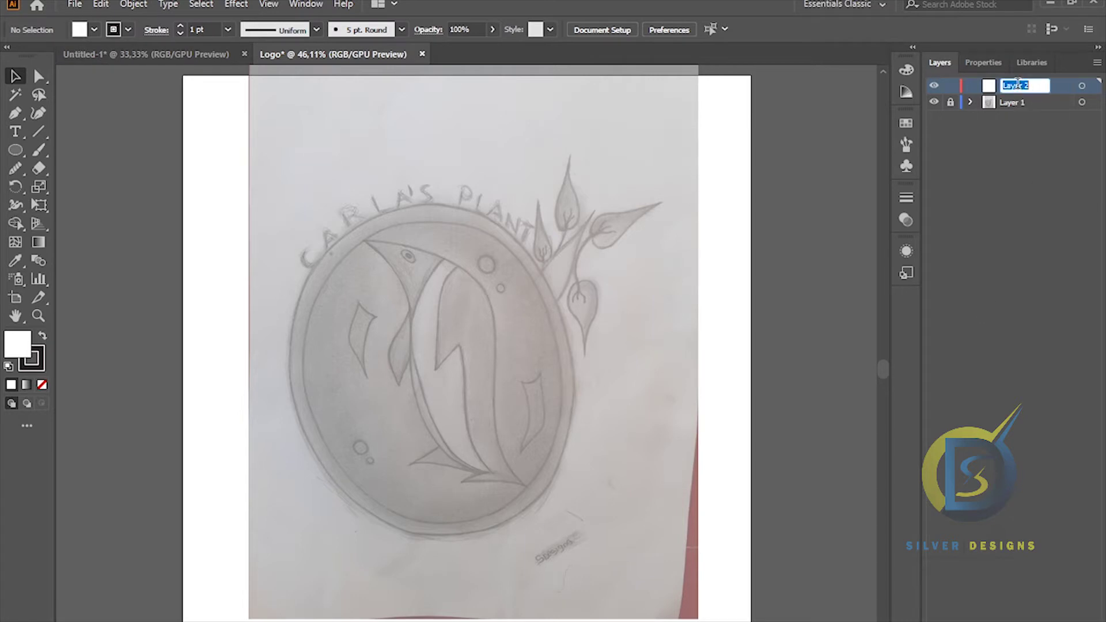
pyautogui.write('Logo')
pyautogui.press('Return')
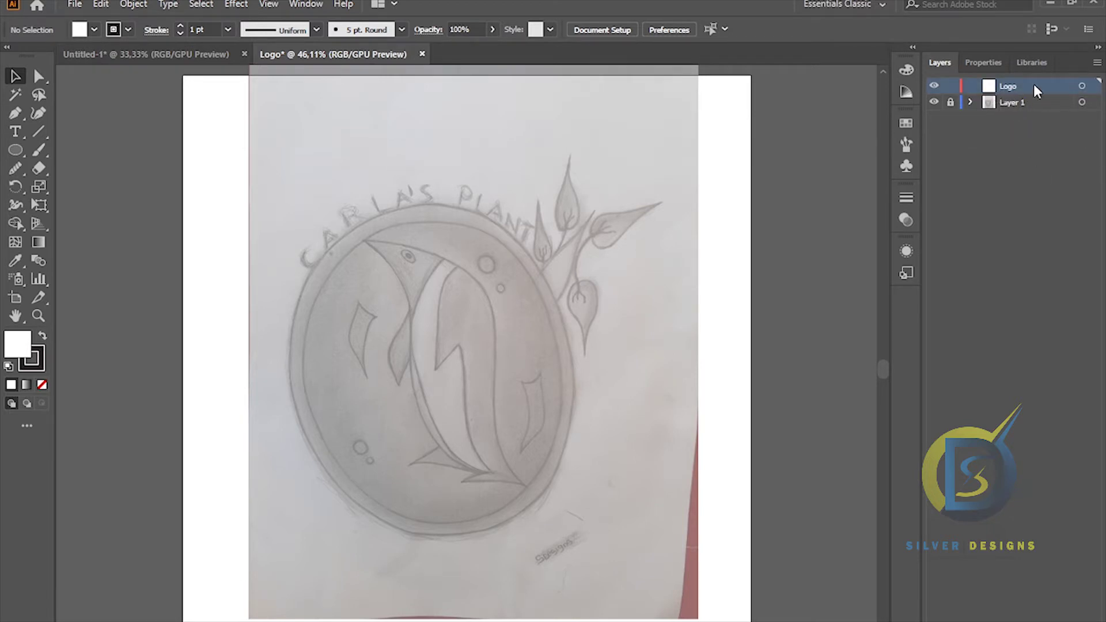
# - Start a Curvature tool path on the Logo layer with an anchor at the tip of the bird's beak
pyautogui.click(18, 115)
pyautogui.click(39, 114)
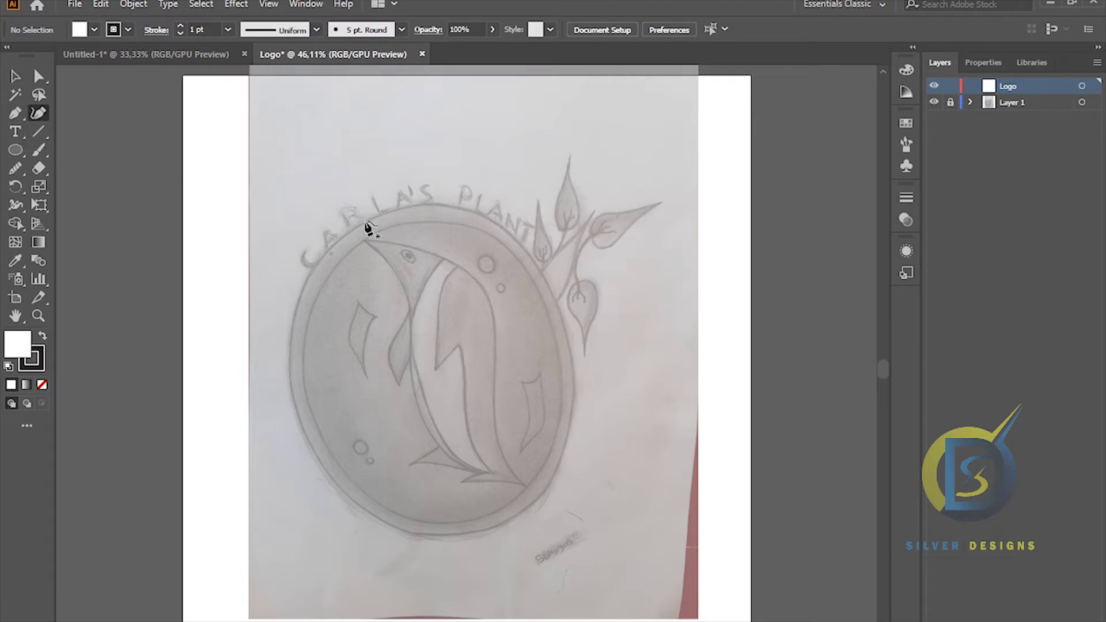
pyautogui.scroll(3, 387, 271)
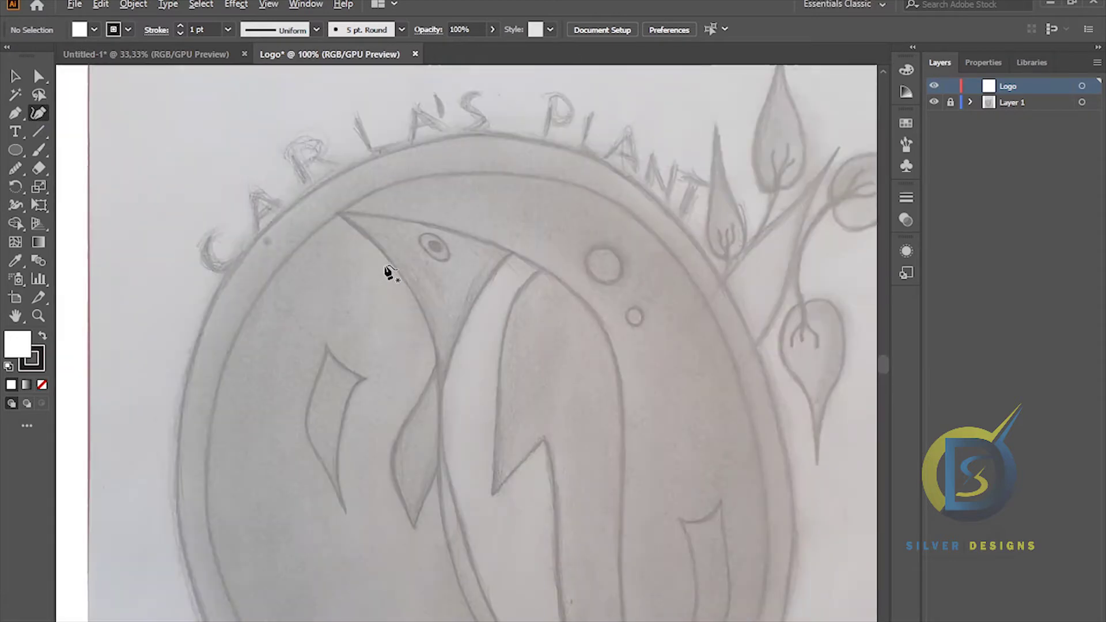
pyautogui.scroll(-1, 387, 270)
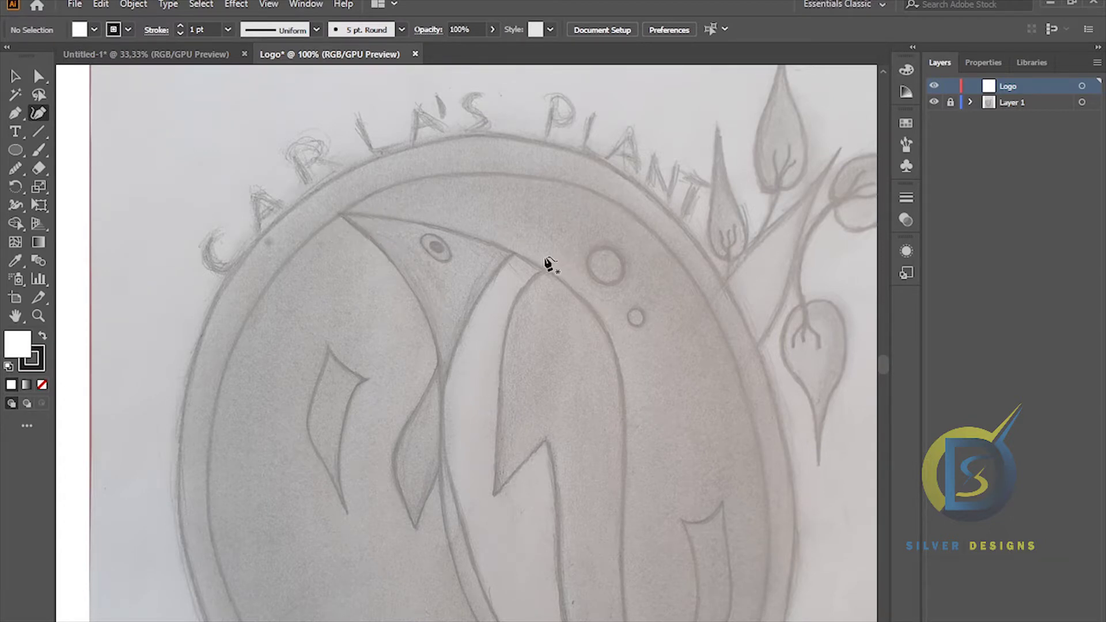
pyautogui.click(339, 213)
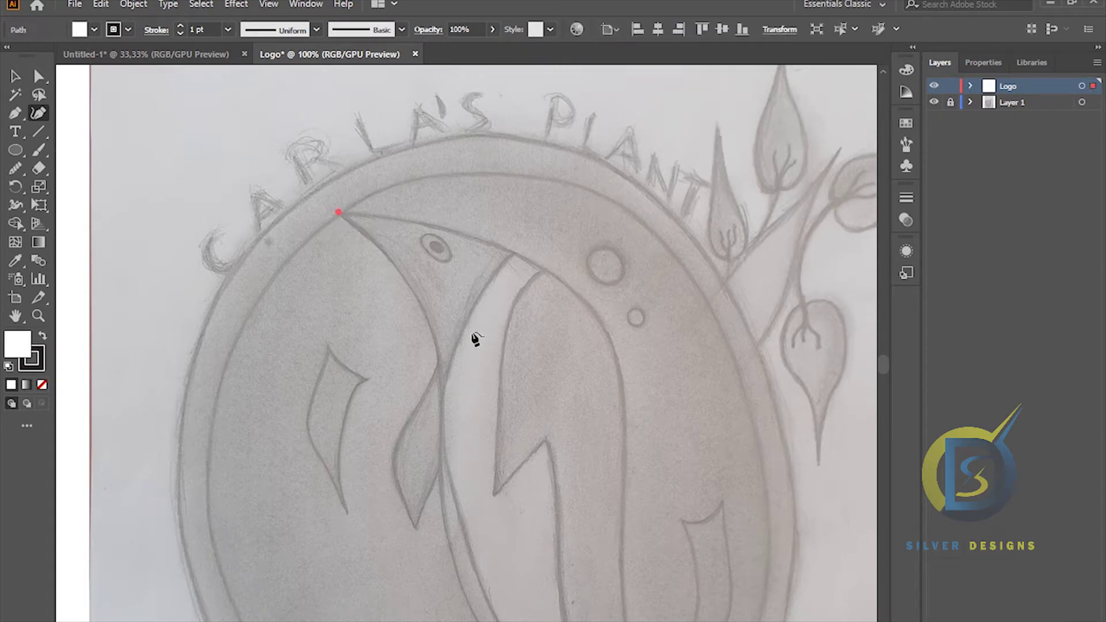
pyautogui.click(442, 392)
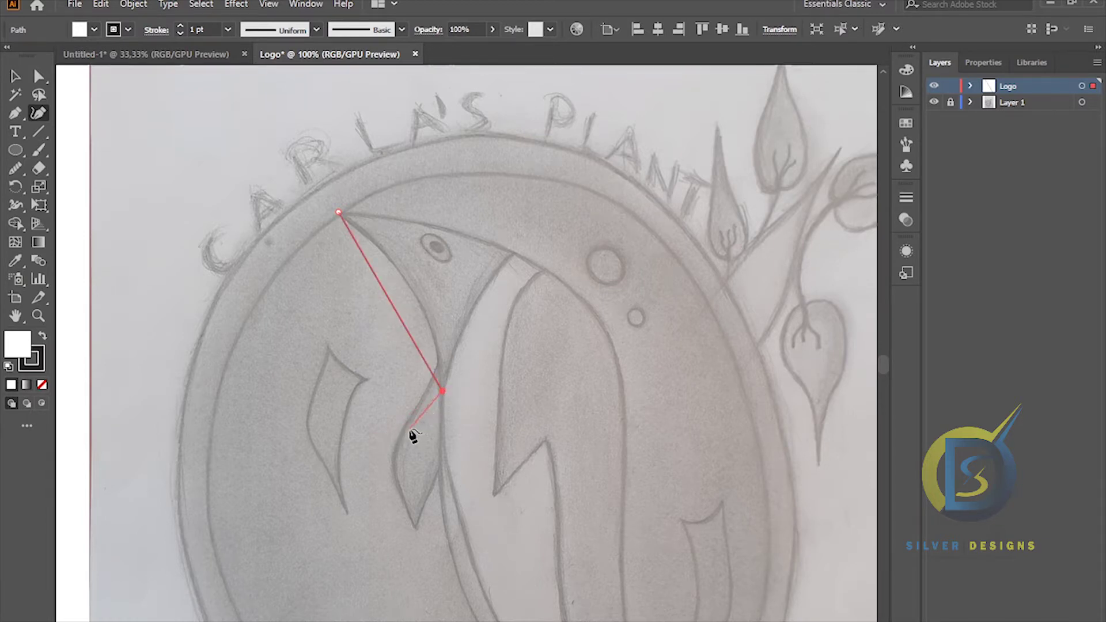
pyautogui.press('Escape')
pyautogui.click(437, 390)
pyautogui.press('Delete')
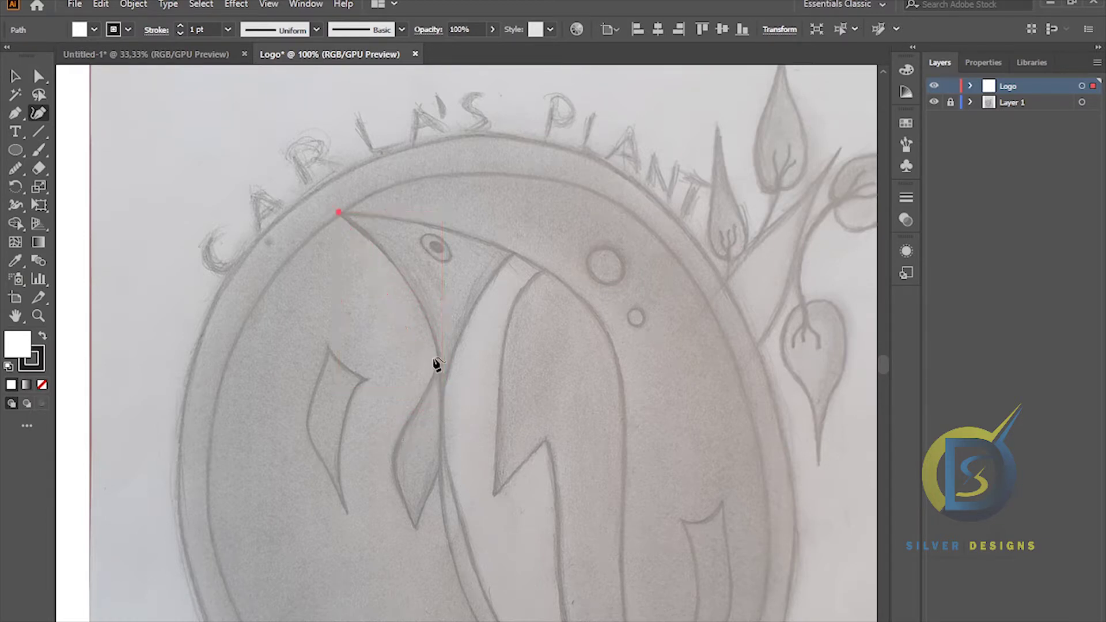
# - Close the bird's head path as a straight-sided triangle through the throat and nape, with a corner at the beak tip and no fill
pyautogui.click(441, 372)
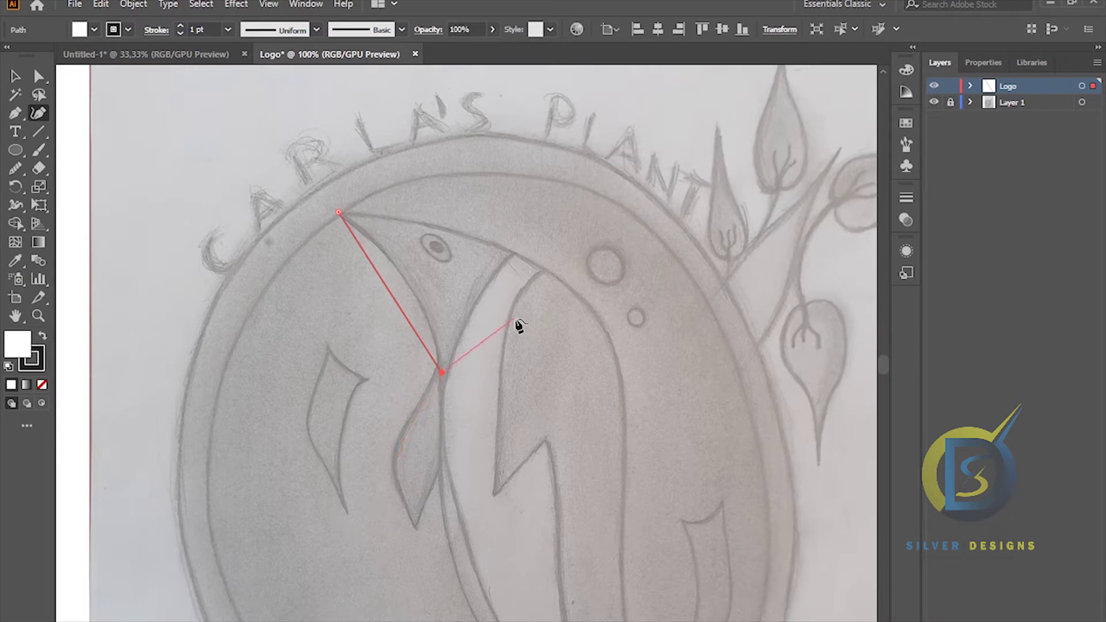
pyautogui.click(513, 252)
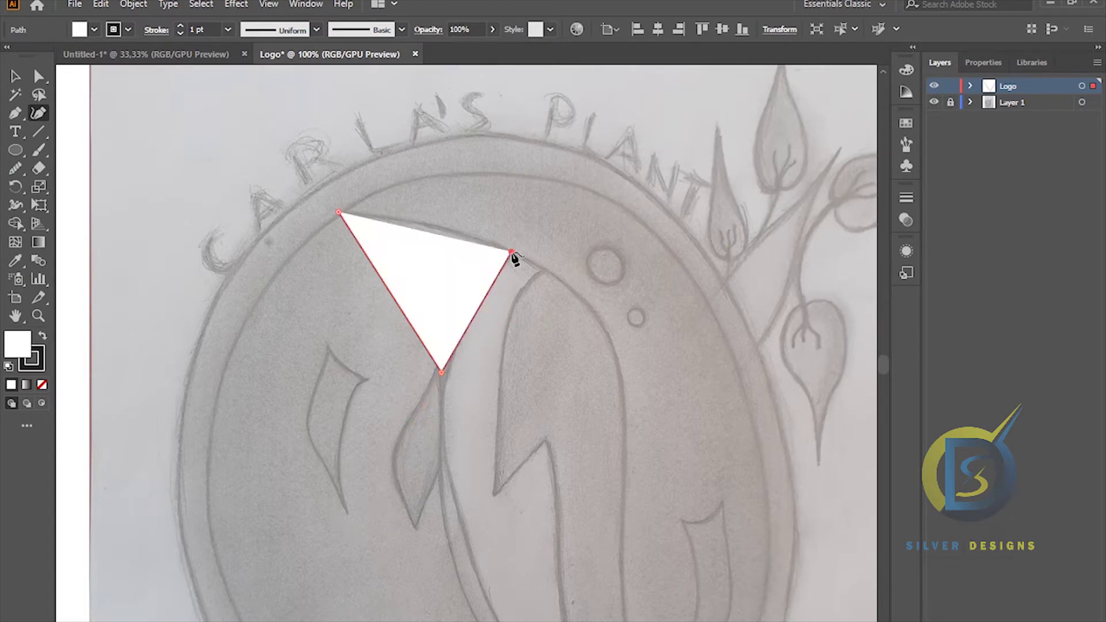
pyautogui.click(340, 213)
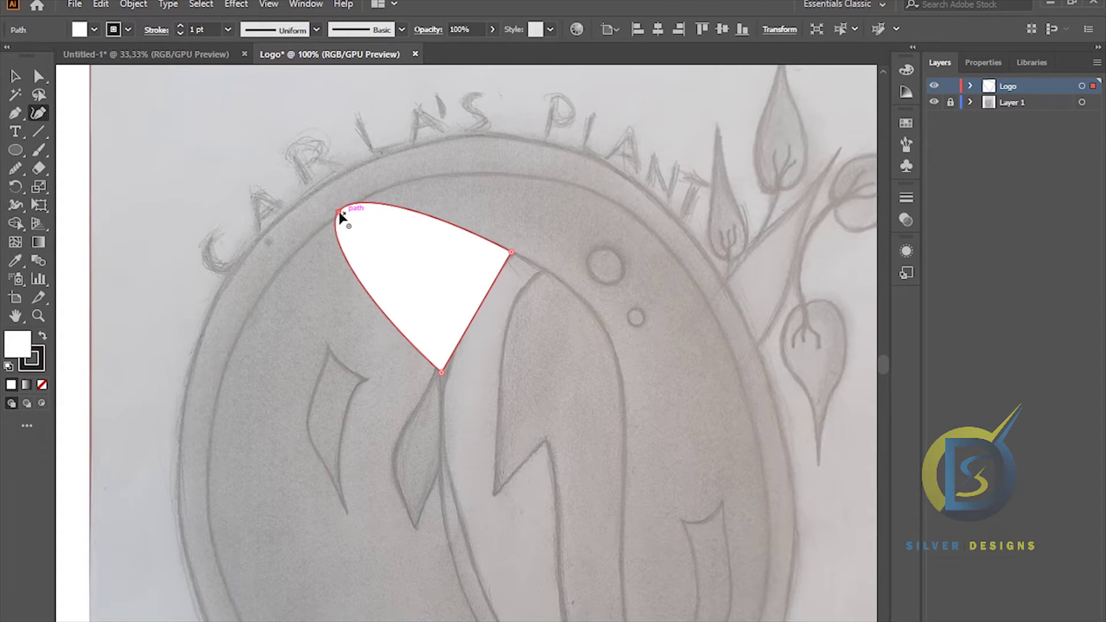
pyautogui.doubleClick(339, 214)
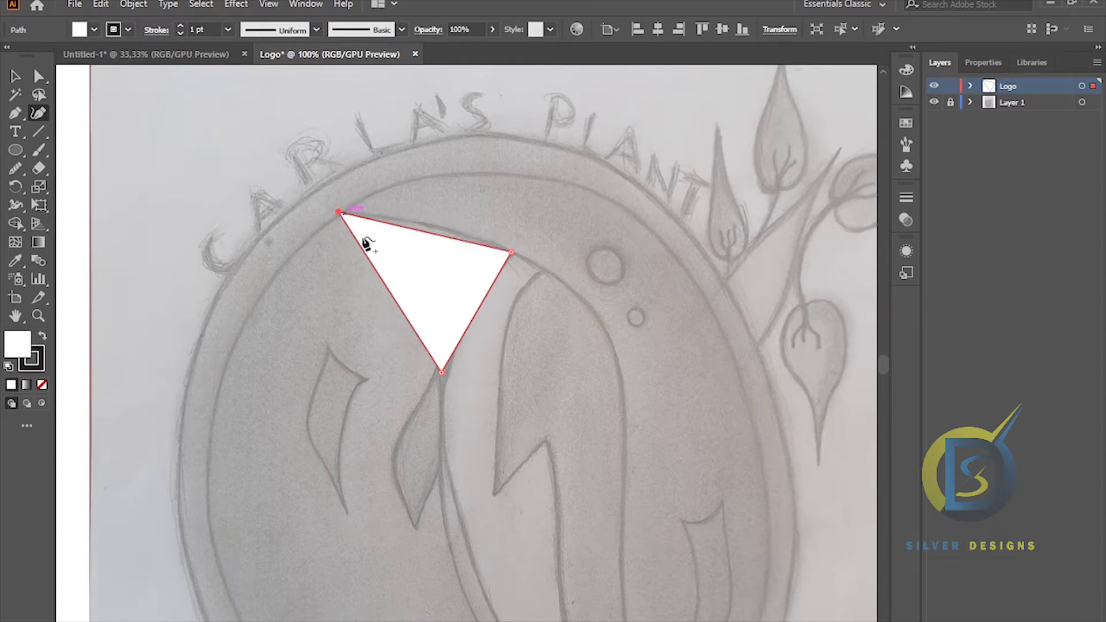
pyautogui.click(42, 384)
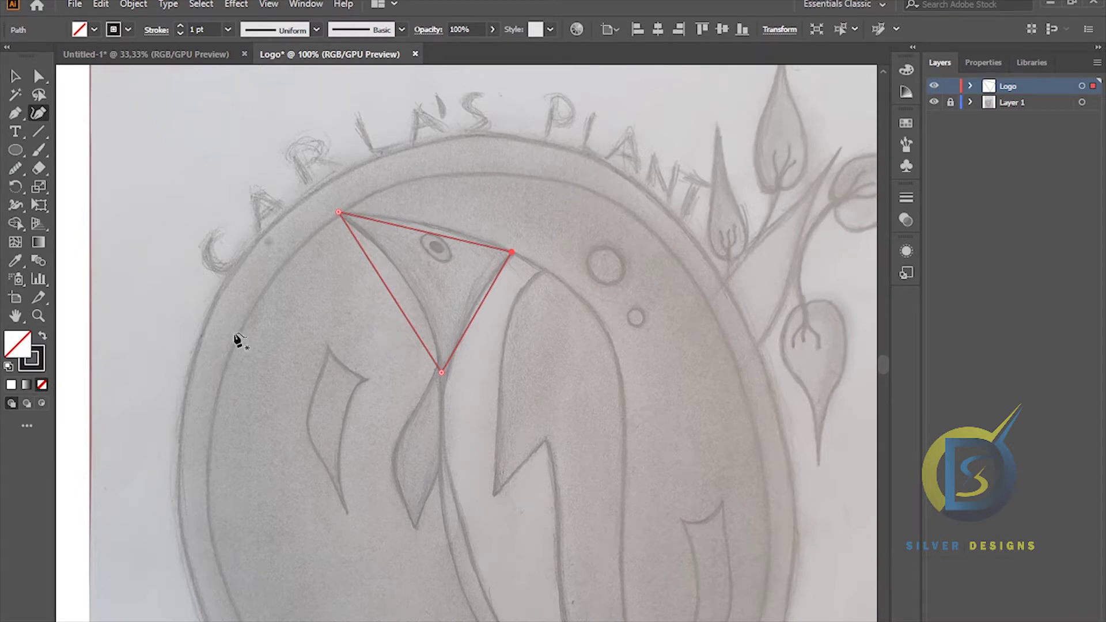
# - Try to shift the head triangle slightly upward, and undo the move
pyautogui.click(16, 77)
pyautogui.click(369, 240)
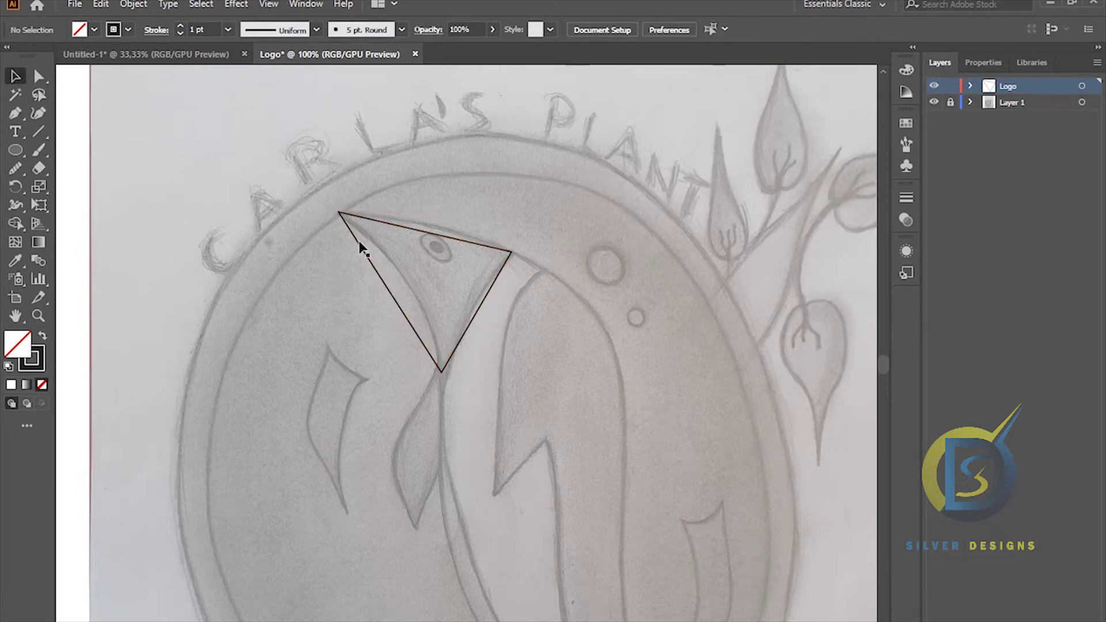
pyautogui.moveTo(384, 285); pyautogui.dragTo(388, 281)
pyautogui.click(257, 244)
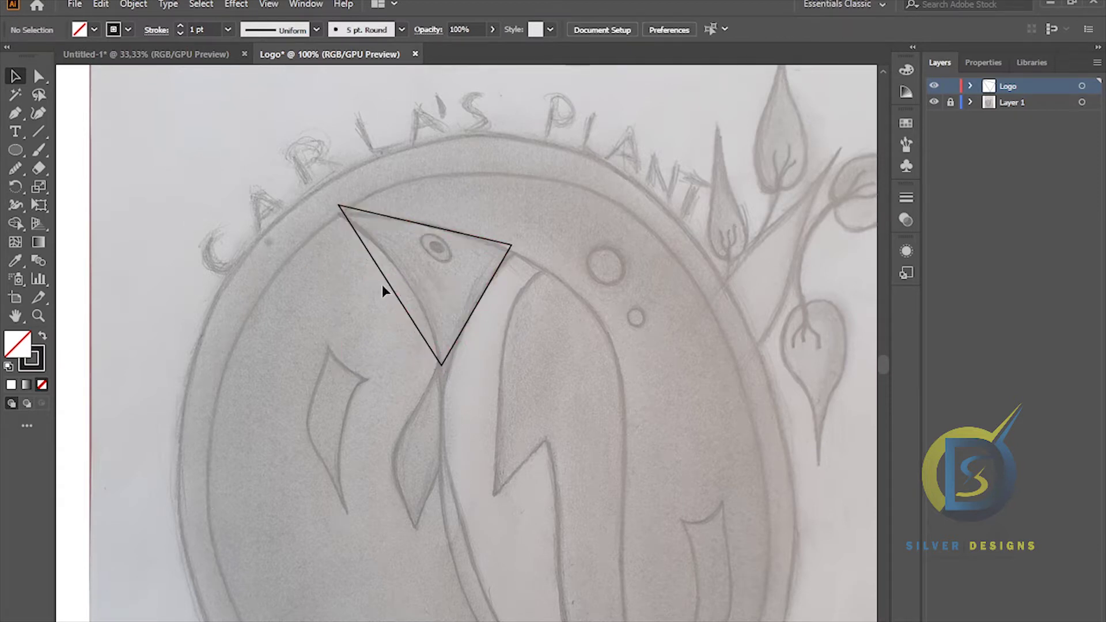
pyautogui.hotkey('ctrl', 'z')
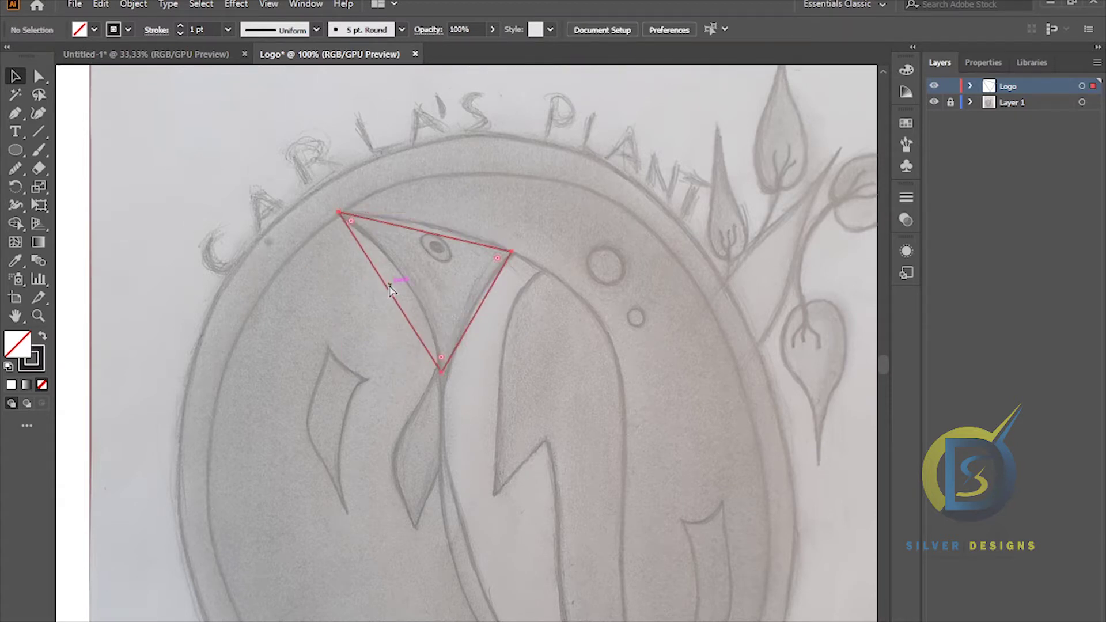
# - Move the head triangle slightly upward over the sketch and deselect it
pyautogui.click(344, 291)
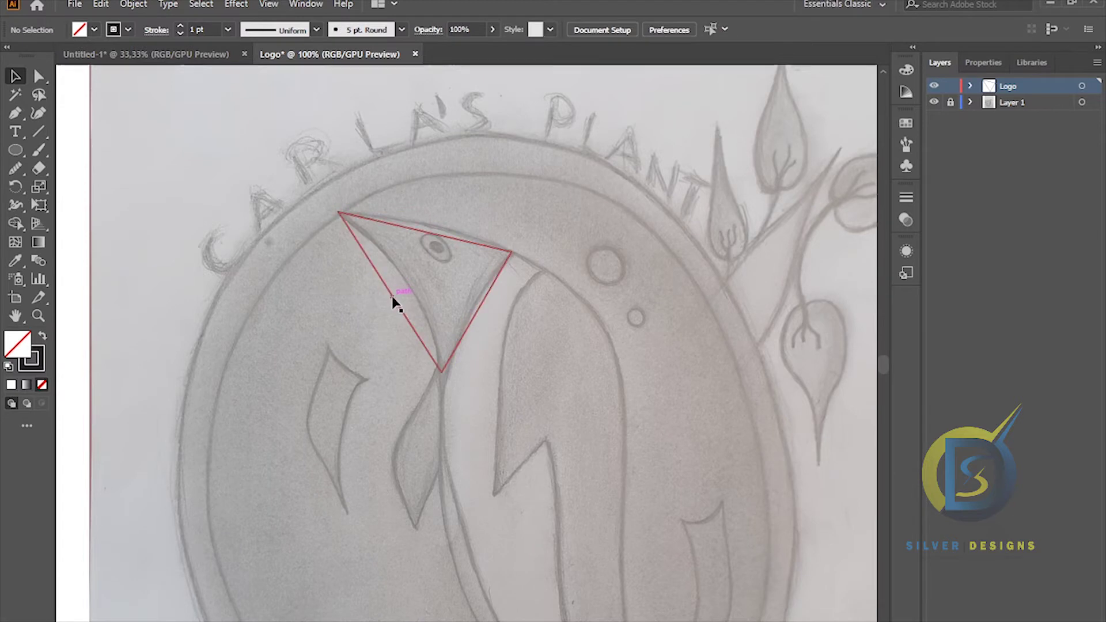
pyautogui.click(391, 297)
pyautogui.moveTo(394, 297); pyautogui.dragTo(395, 289)
pyautogui.click(179, 243)
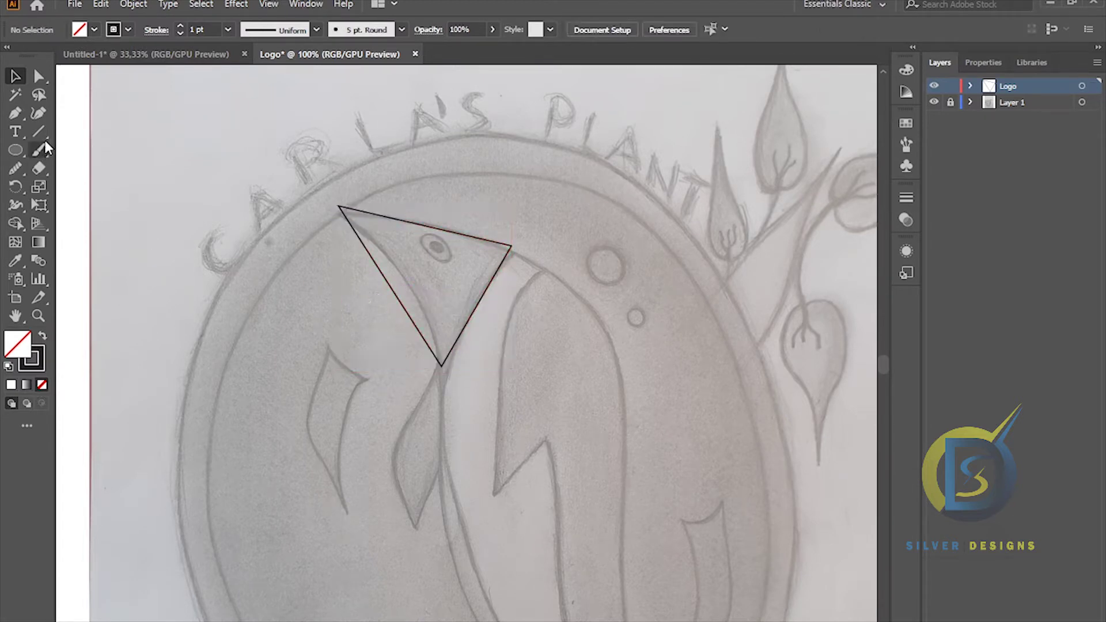
# - Lock all layers other than the one containing the head triangle
pyautogui.click(38, 113)
pyautogui.scroll(-2, 445, 295)
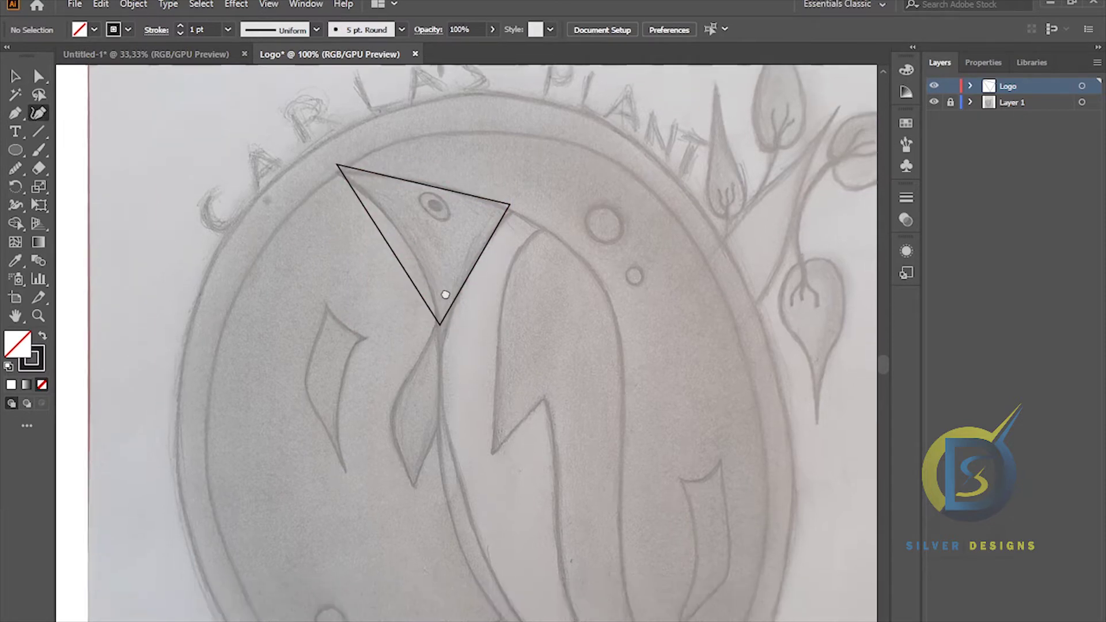
pyautogui.scroll(-1, 445, 294)
pyautogui.press('v')
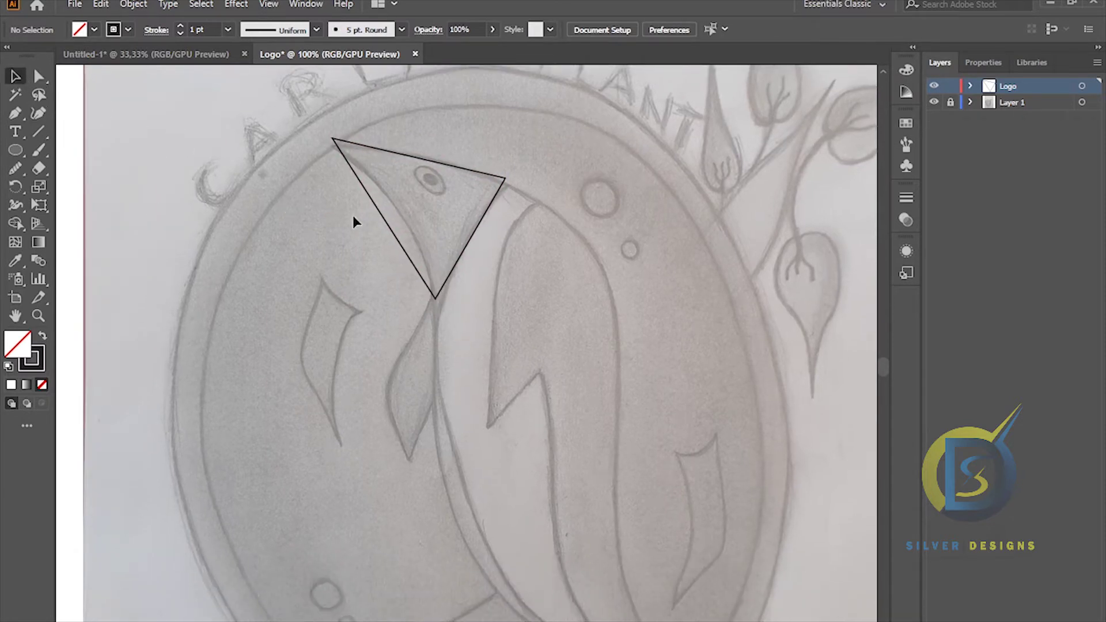
pyautogui.click(402, 250)
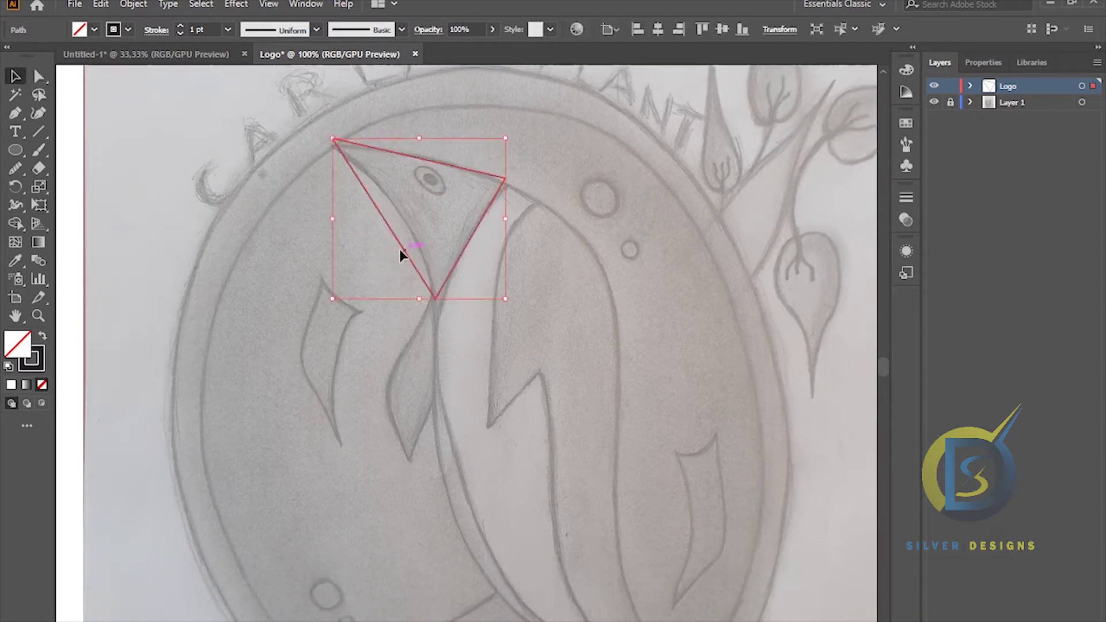
pyautogui.click(137, 8)
pyautogui.moveTo(223, 118)
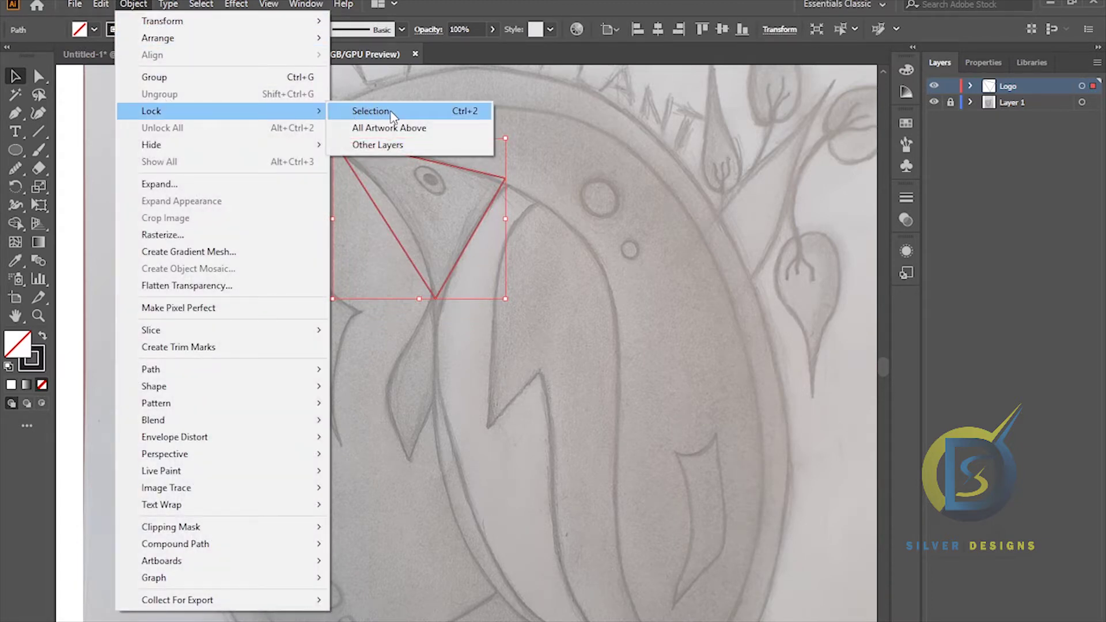
pyautogui.click(385, 146)
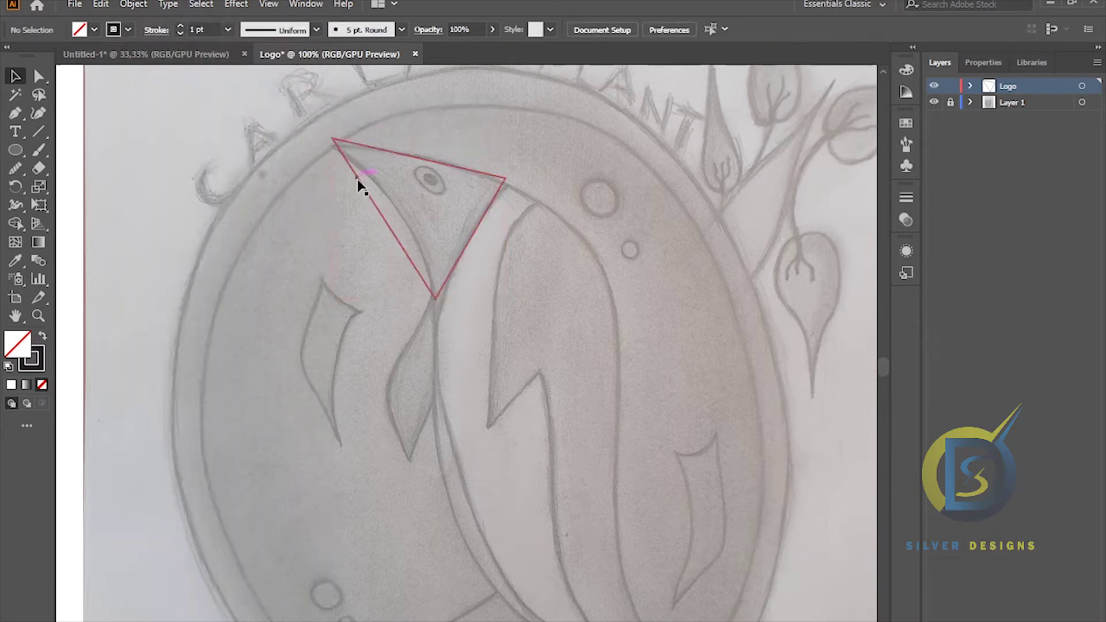
# - Lock the head triangle itself as a selected object
pyautogui.click(373, 203)
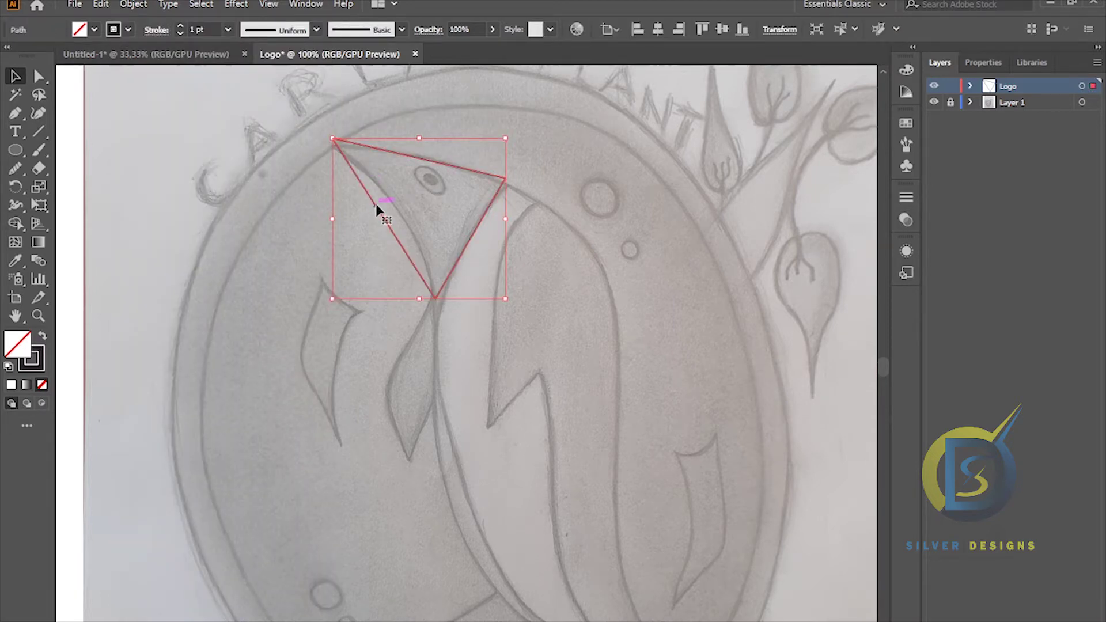
pyautogui.click(133, 4)
pyautogui.moveTo(235, 115)
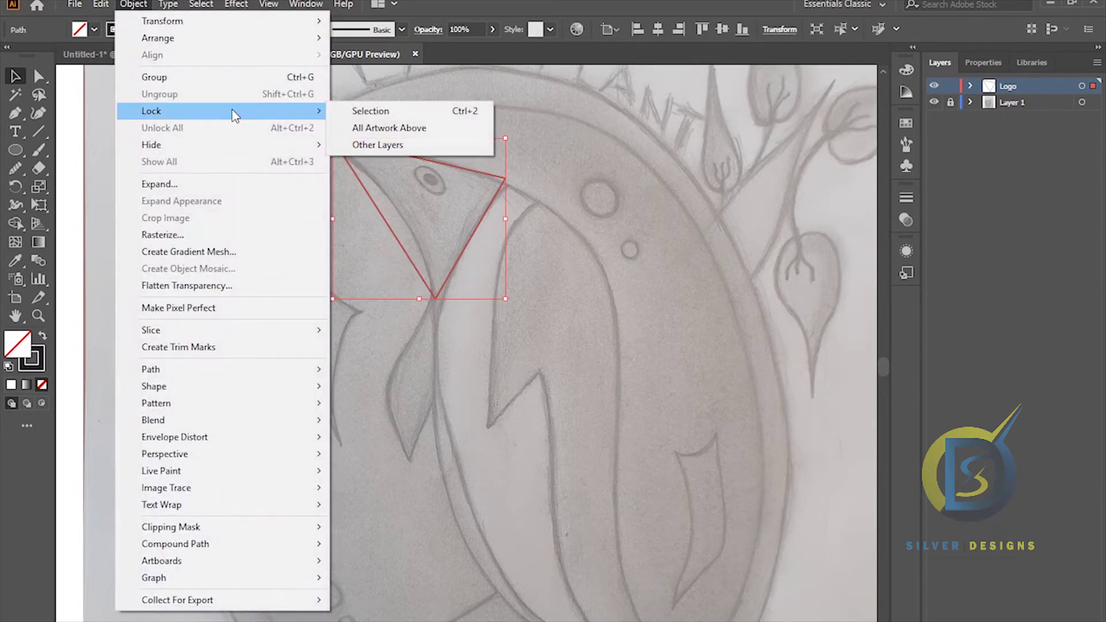
pyautogui.click(387, 111)
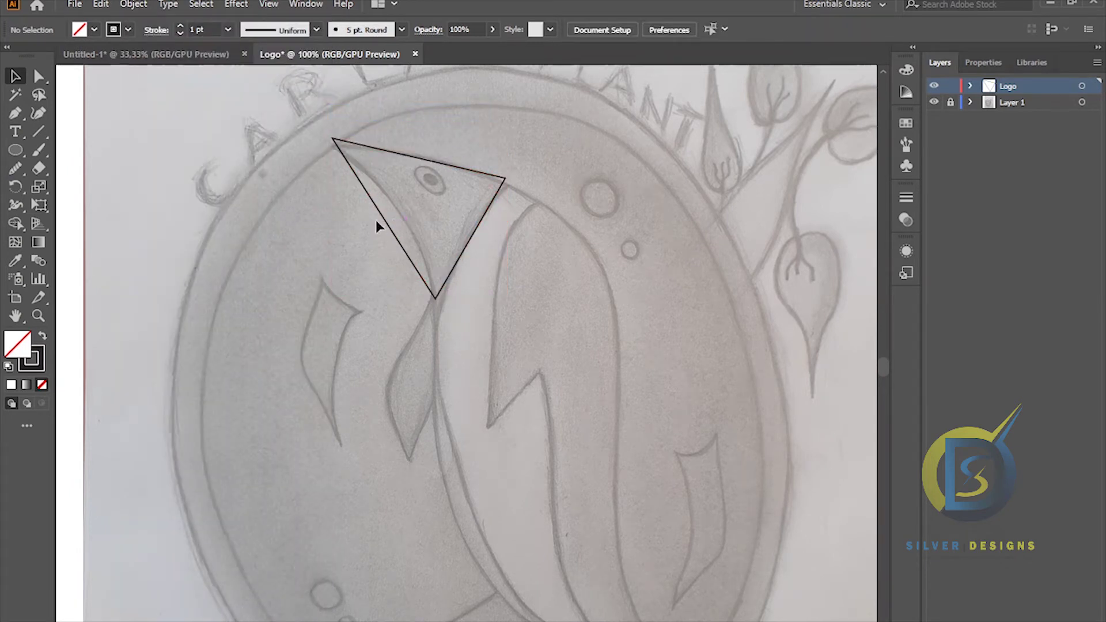
# - Trace the bird's small front wing with the Curvature tool, using straight segments from the head triangle's lower corner to the tip and back to the body
pyautogui.click(37, 113)
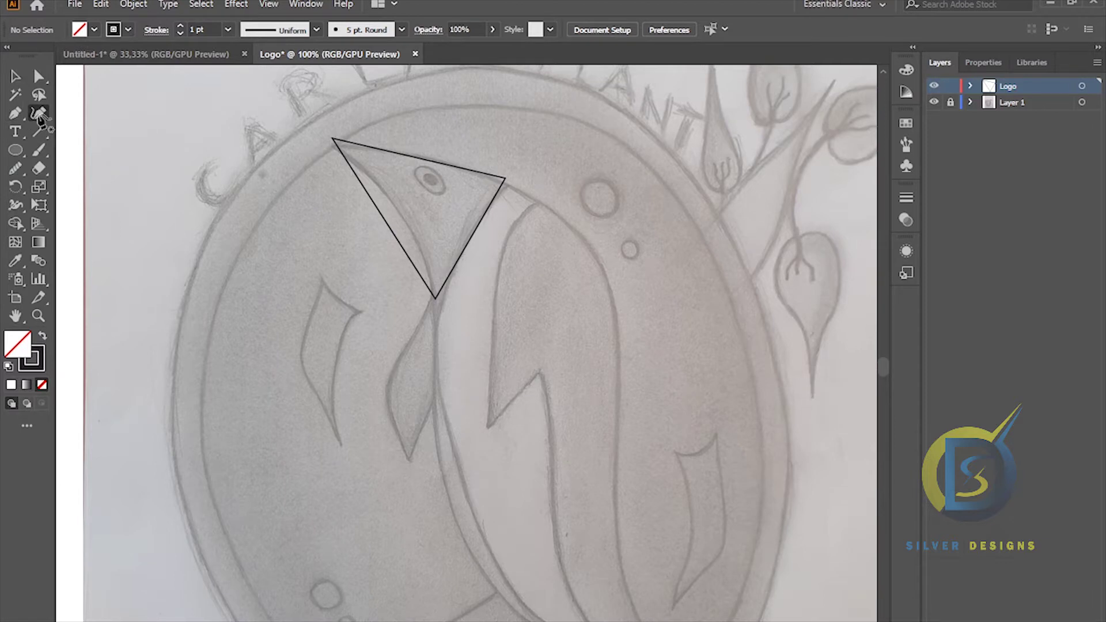
pyautogui.scroll(2, 430, 271)
pyautogui.scroll(-2, 455, 300)
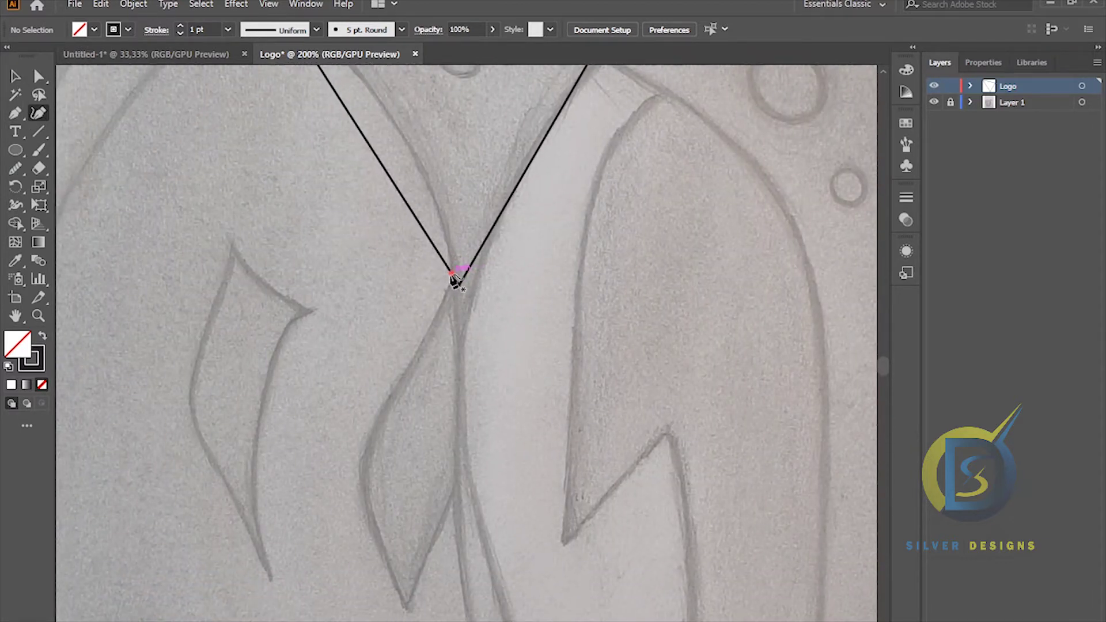
pyautogui.click(452, 274)
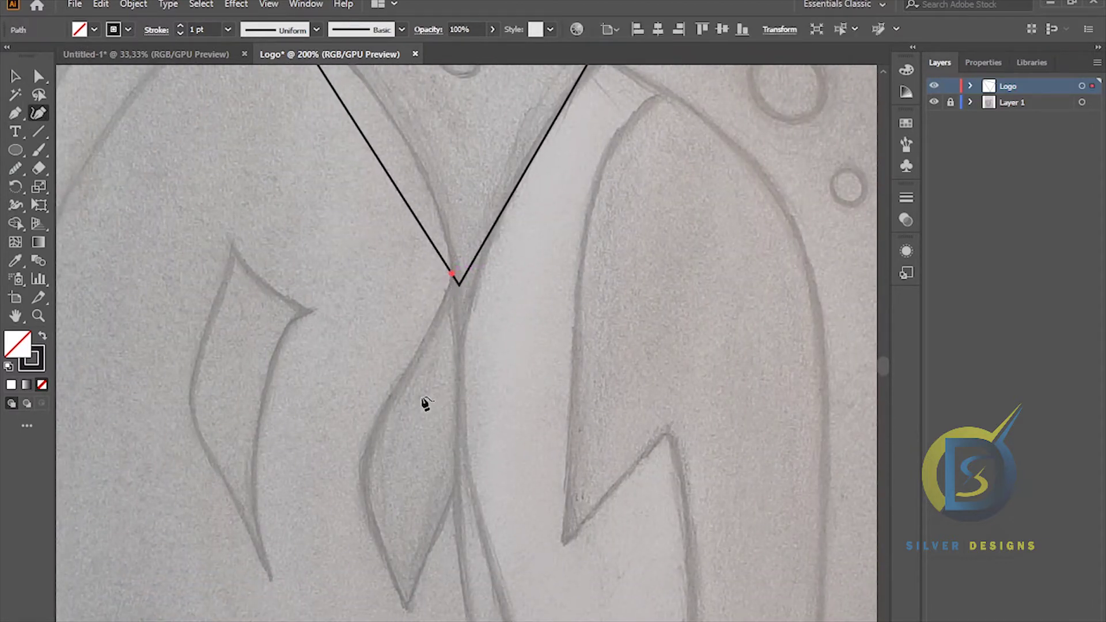
pyautogui.click(365, 444)
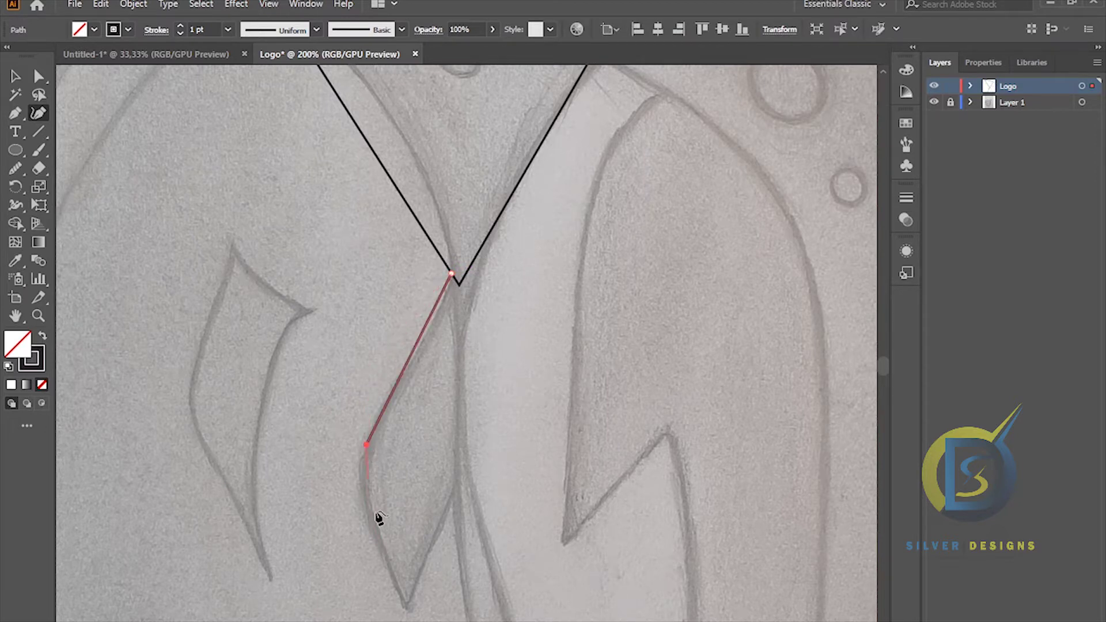
pyautogui.scroll(-3, 351, 467)
pyautogui.hscroll(2, 351, 466)
pyautogui.click(354, 511)
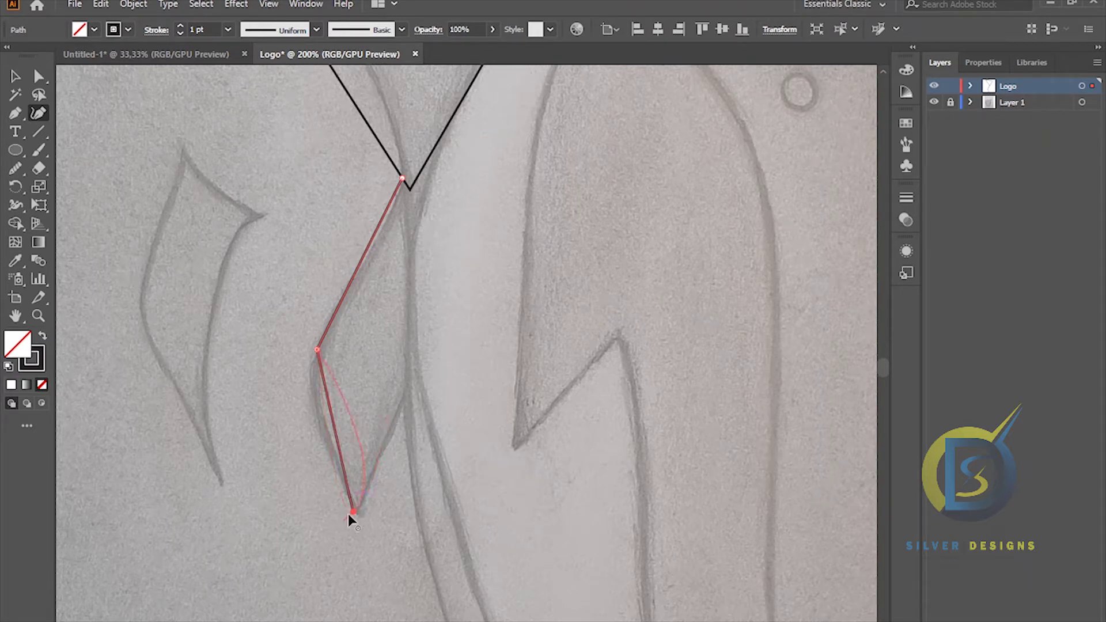
pyautogui.click(407, 395)
# - Extend the outline from the wing's inner notch down to the upper corner of the sketched tail fin with one segment
pyautogui.scroll(-5, 409, 398)
pyautogui.hscroll(2, 380, 328)
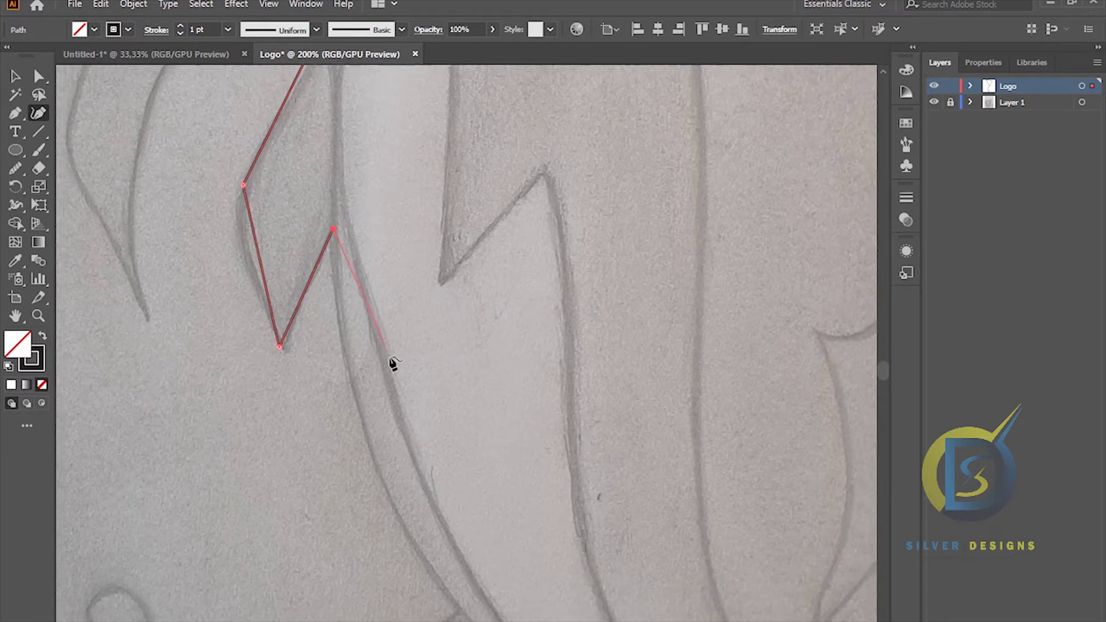
pyautogui.scroll(-1, 394, 364)
pyautogui.moveTo(434, 402); pyautogui.dragTo(365, 351)
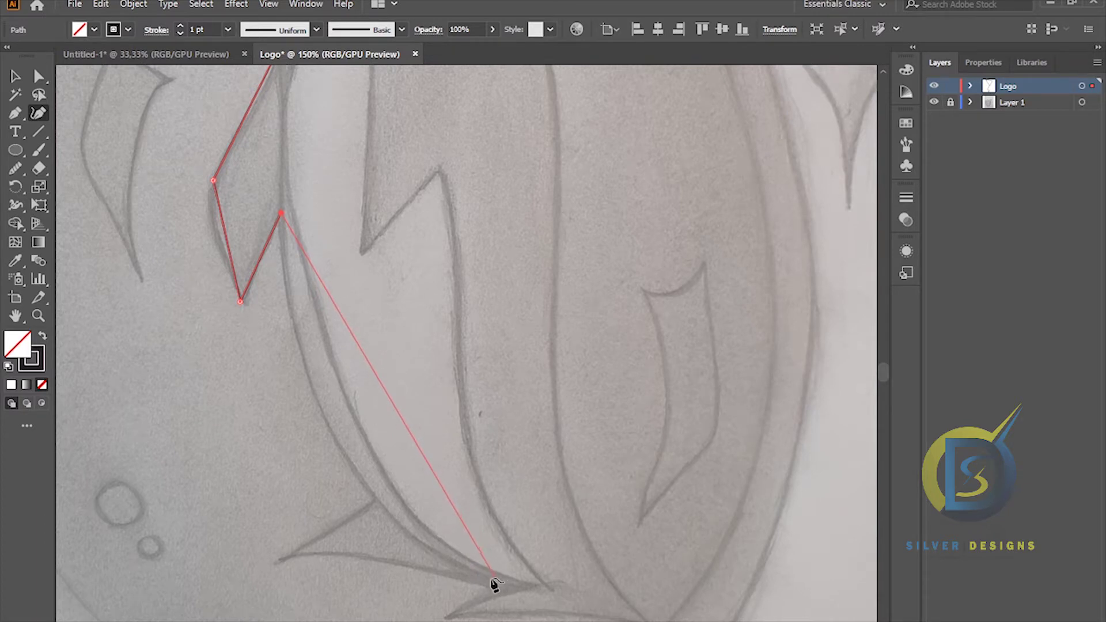
pyautogui.press('Escape')
pyautogui.click(374, 497)
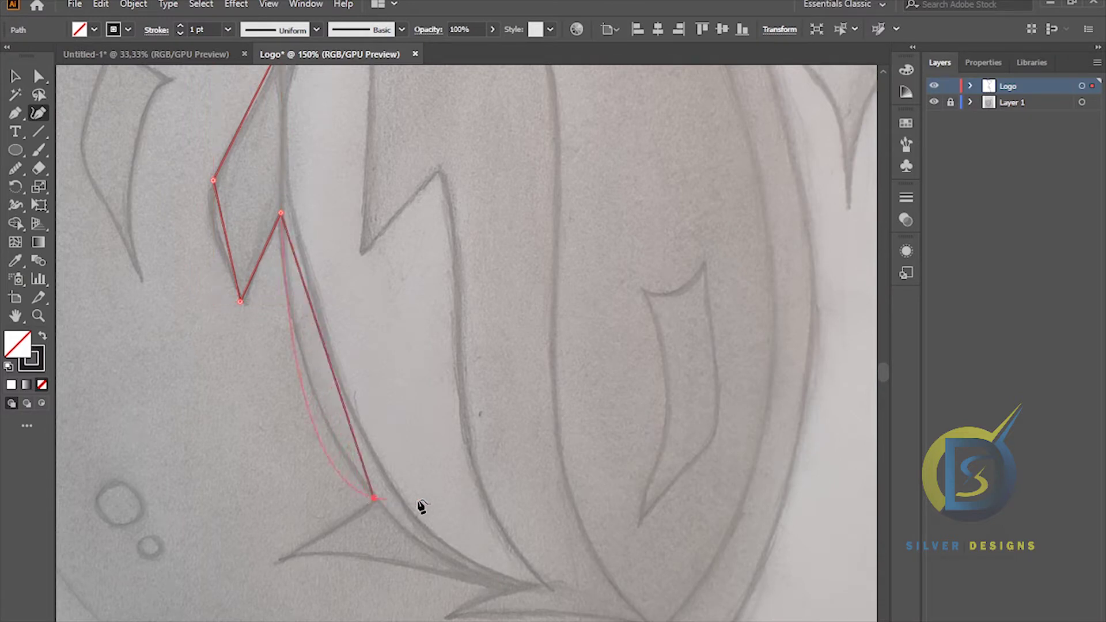
pyautogui.click(419, 542)
pyautogui.click(374, 497)
pyautogui.press('Escape')
pyautogui.hotkey('ctrl', 'z')
# - Continue the outline around the tail fin with straight segments to its pointed outer tip and back to the body's lower end
pyautogui.moveTo(378, 501); pyautogui.dragTo(400, 443)
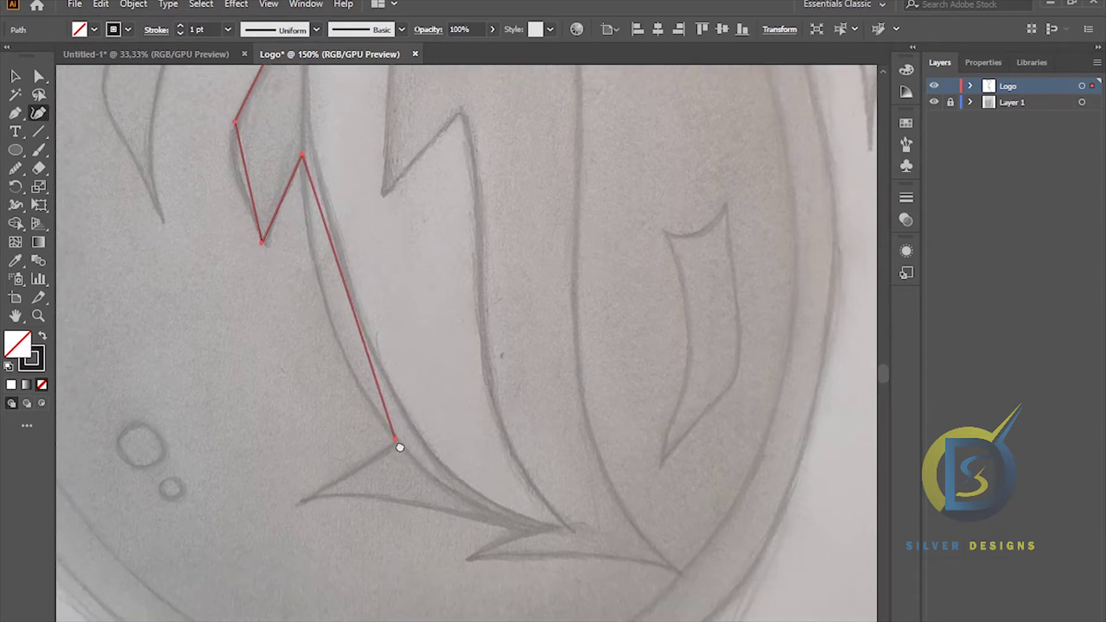
pyautogui.click(301, 500)
pyautogui.click(501, 523)
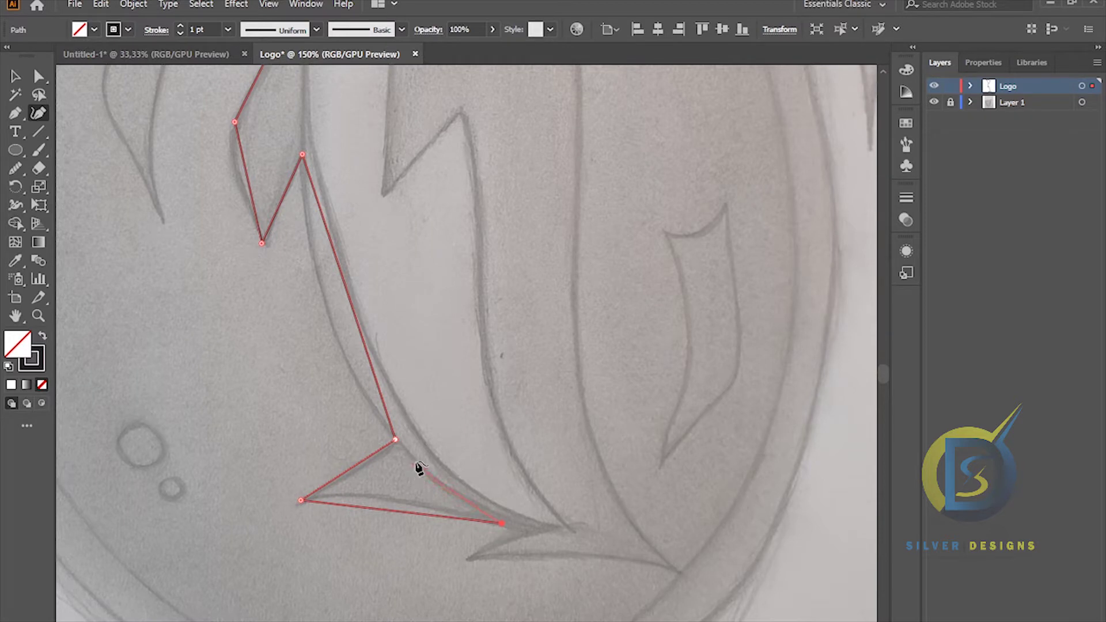
pyautogui.press('ctrl')
pyautogui.hotkey('ctrl', 'z')
pyautogui.click(502, 522)
pyautogui.moveTo(432, 459); pyautogui.dragTo(388, 486)
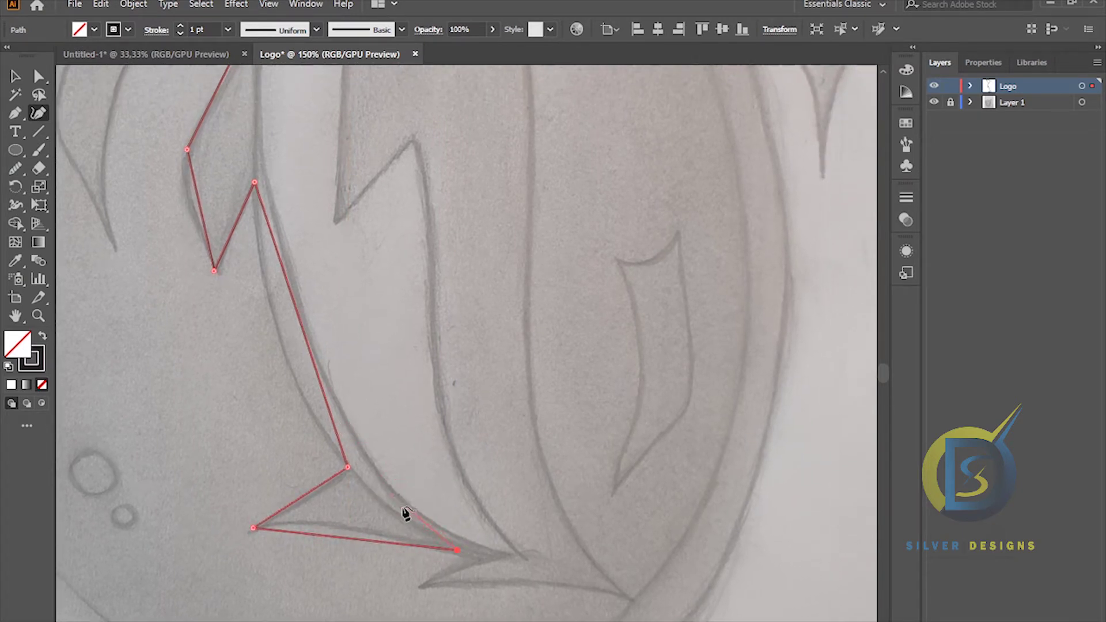
pyautogui.press('ctrl')
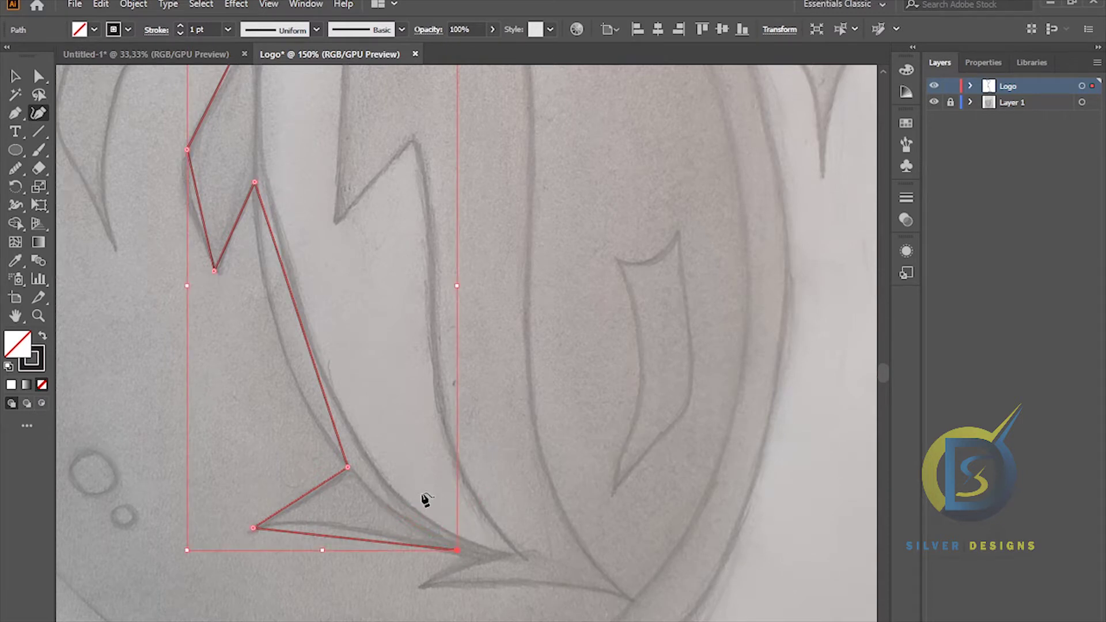
pyautogui.click(458, 552)
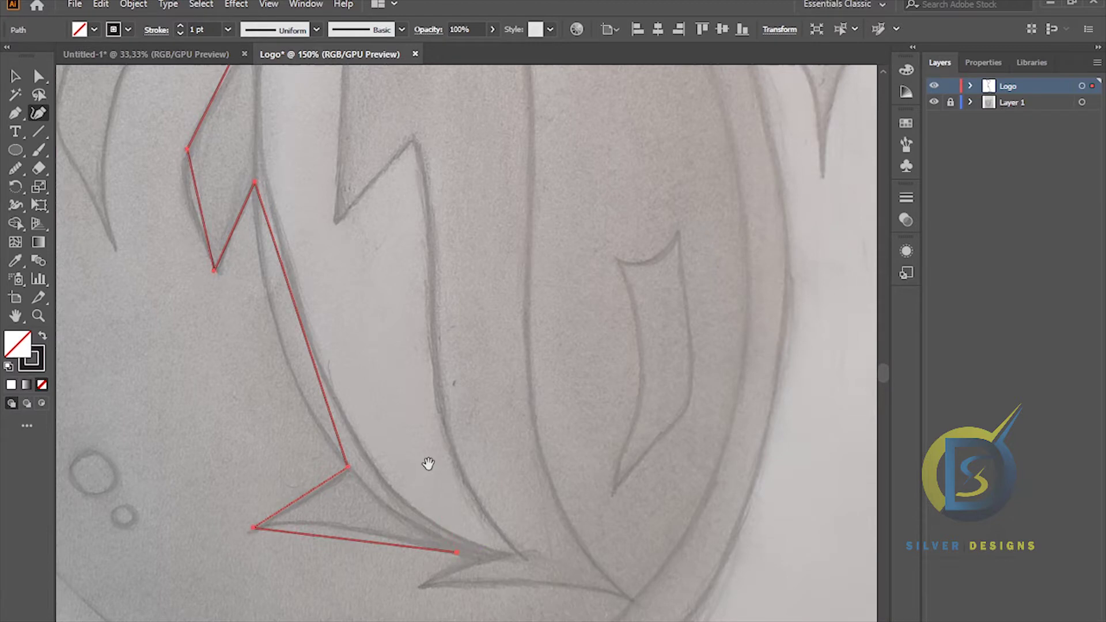
# - Trace the body's right side as a smooth curve from the tail up to the head triangle's lower corner and close the outline
pyautogui.moveTo(427, 464); pyautogui.dragTo(462, 422)
pyautogui.scroll(2, 404, 411)
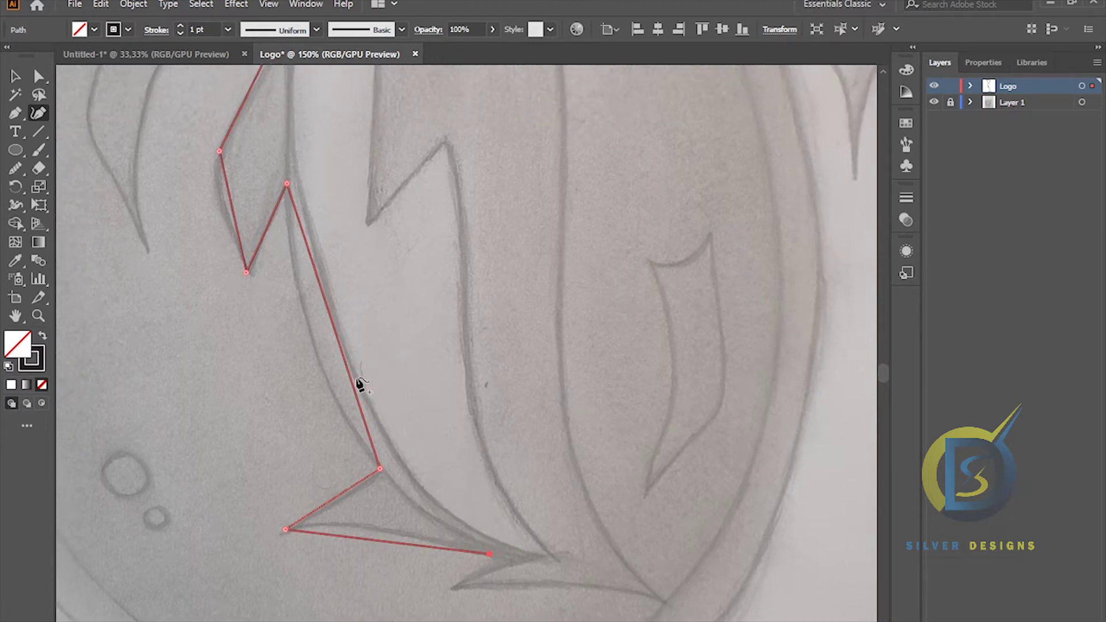
pyautogui.click(366, 394)
pyautogui.press('ctrl')
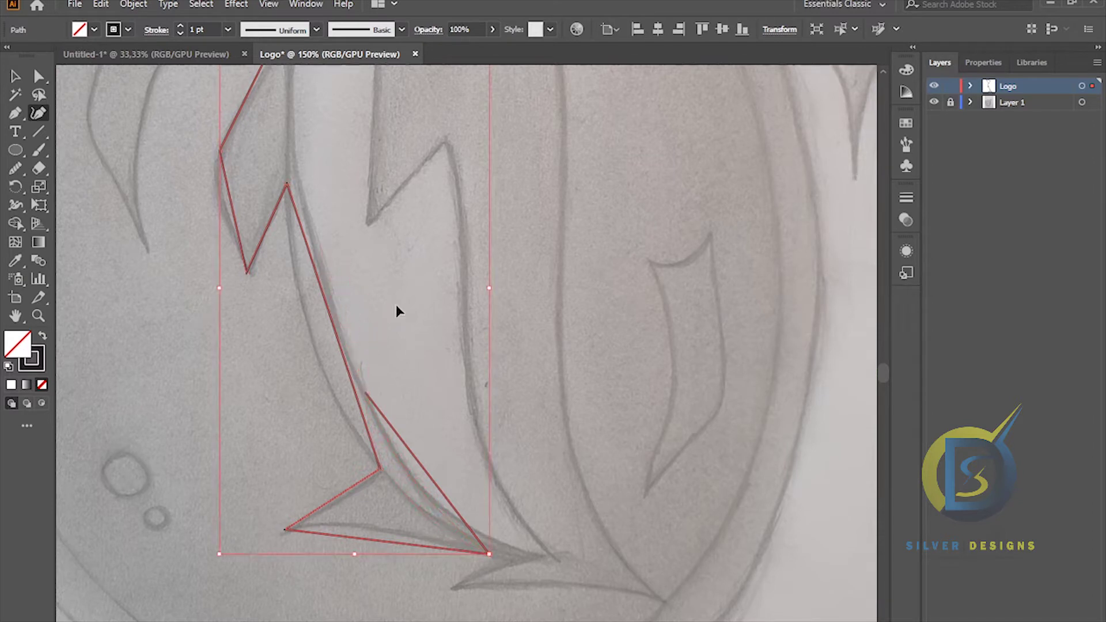
pyautogui.click(320, 233)
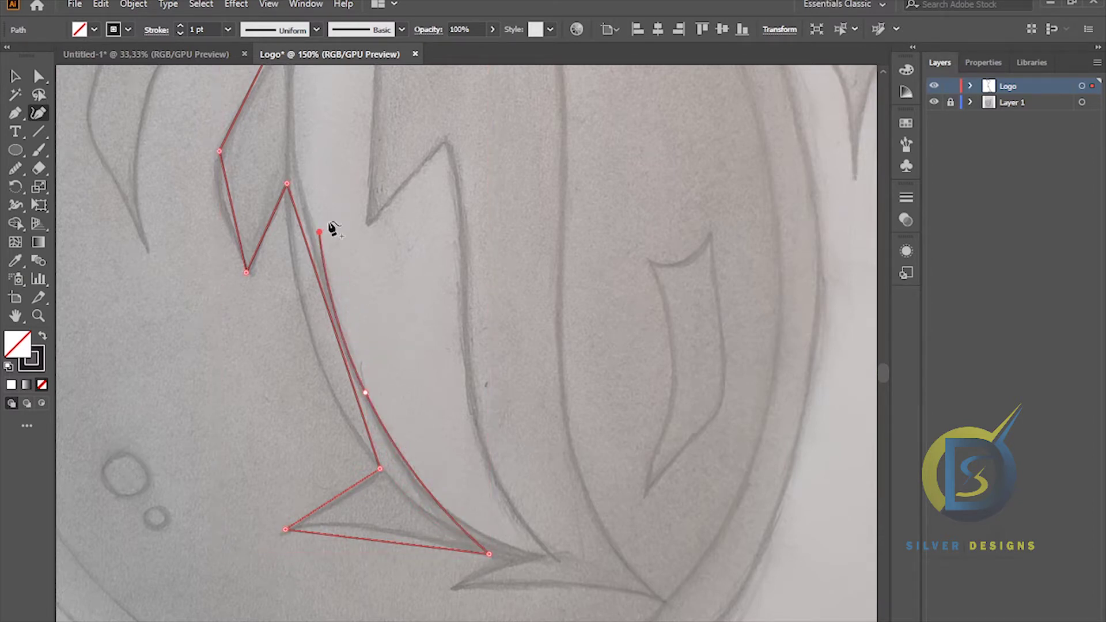
pyautogui.scroll(4, 305, 288)
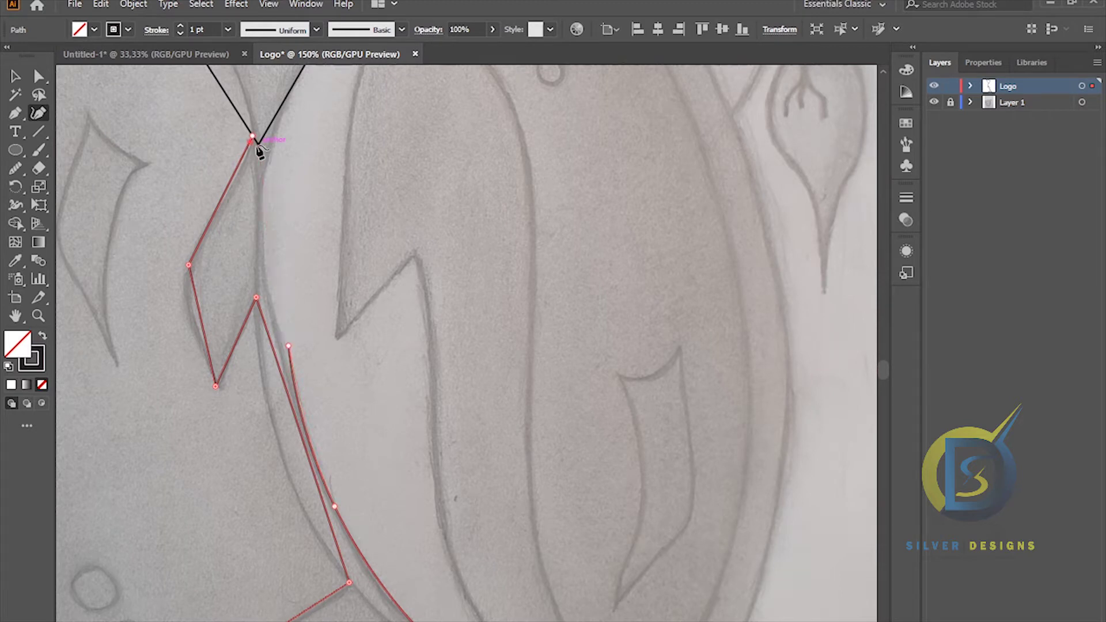
pyautogui.press('ctrl')
pyautogui.click(254, 140)
pyautogui.moveTo(254, 141); pyautogui.dragTo(288, 198)
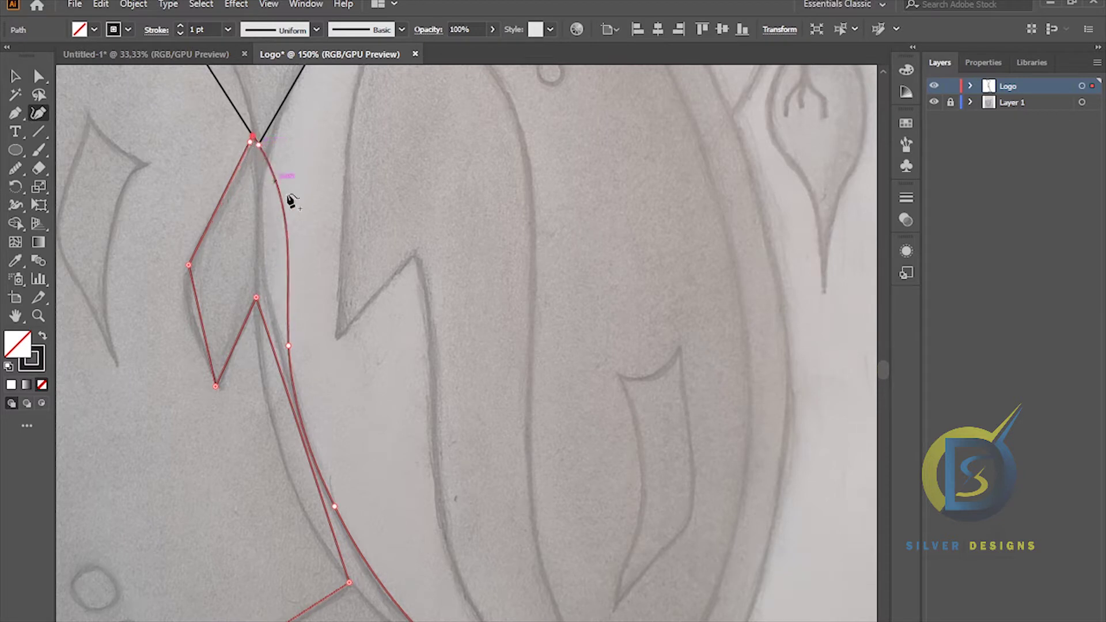
# - Bend the body's left edge between the wing notch and the tail fin along the sketch with the Anchor Point tool
pyautogui.moveTo(340, 291); pyautogui.dragTo(415, 216)
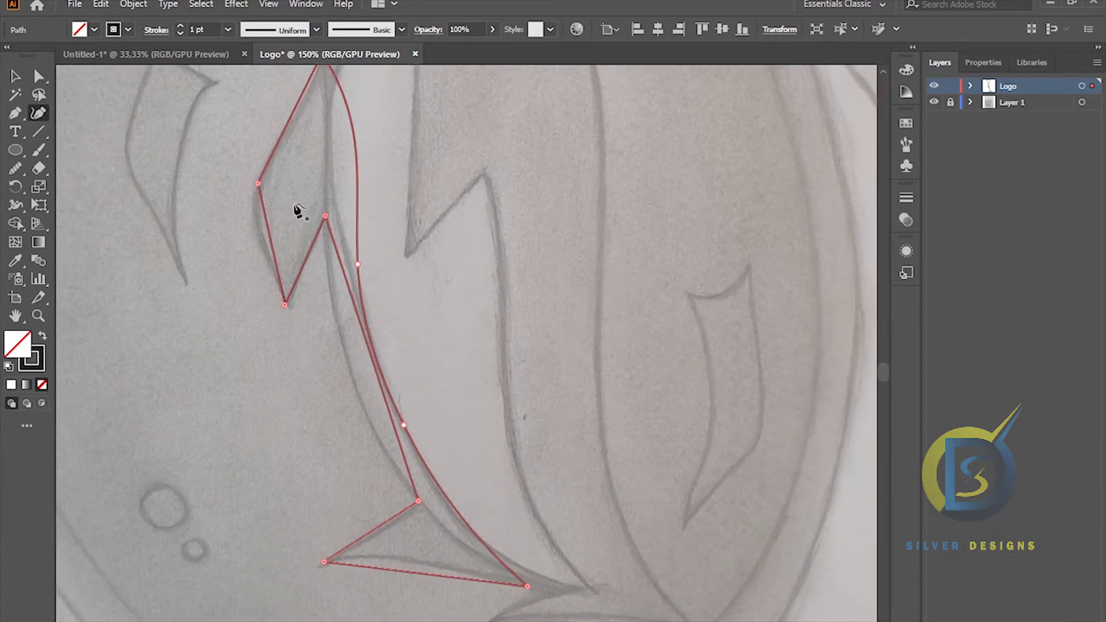
pyautogui.scroll(-1, 299, 207)
pyautogui.moveTo(340, 164); pyautogui.dragTo(385, 238)
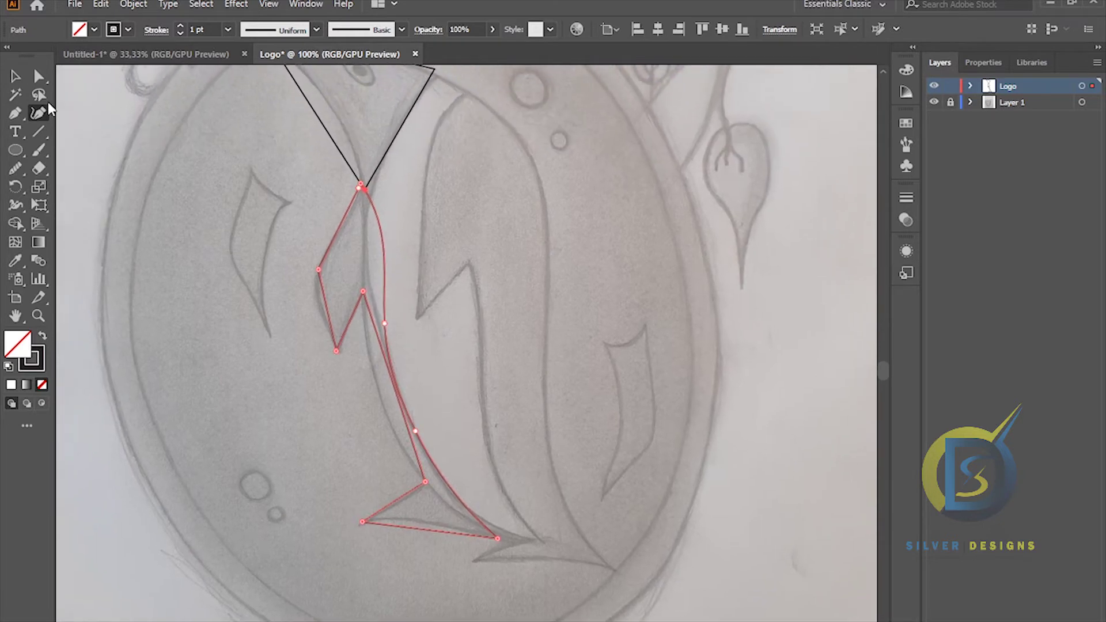
pyautogui.moveTo(19, 118); pyautogui.dragTo(64, 165)
pyautogui.scroll(-2, 370, 225)
pyautogui.hscroll(-2, 370, 225)
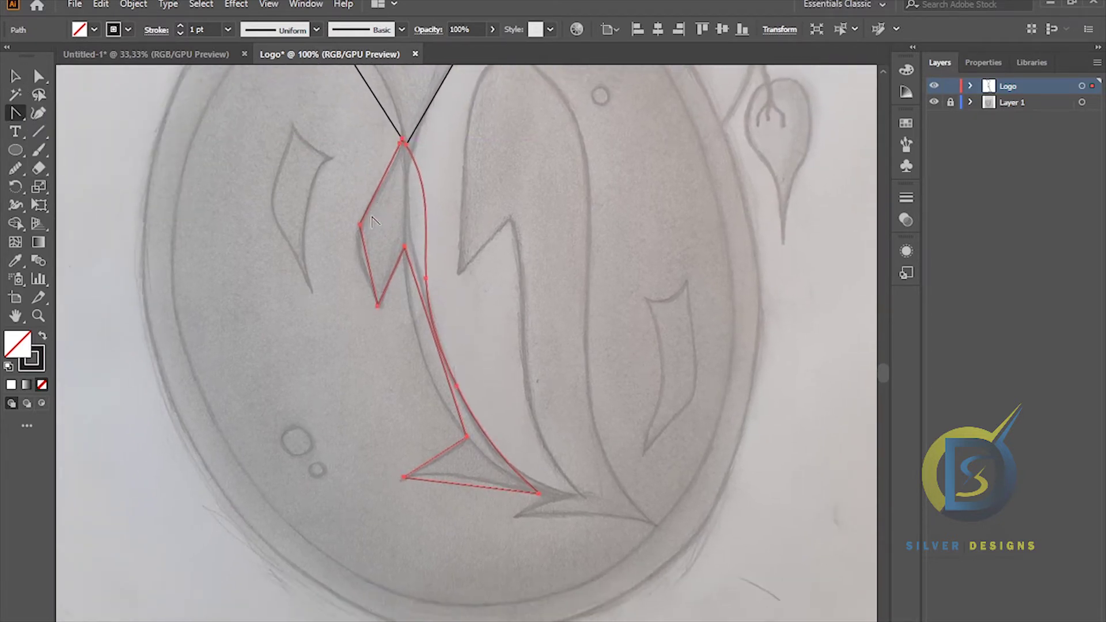
pyautogui.moveTo(424, 309)
pyautogui.mouseDown()
pyautogui.moveTo(411, 322)
pyautogui.moveTo(407, 312)
pyautogui.mouseUp()
pyautogui.scroll(-2, 408, 312)
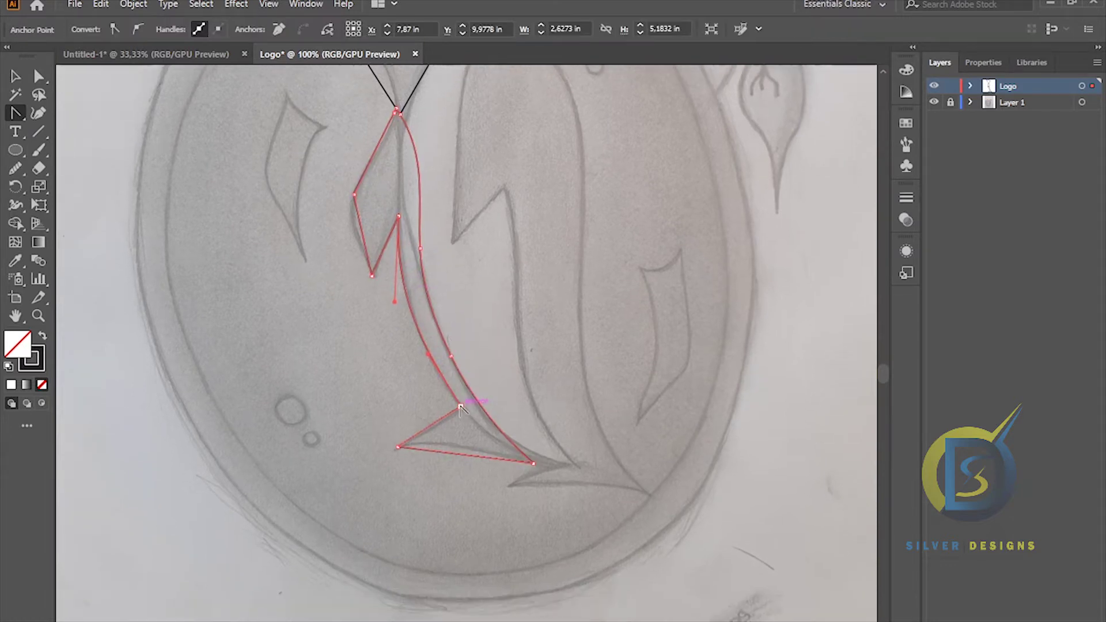
# - Curve the front wing's upper-left and lower-left edges to follow the sketched wing outline
pyautogui.scroll(2, 412, 316)
pyautogui.scroll(2, 383, 280)
pyautogui.click(312, 194)
pyautogui.moveTo(310, 193); pyautogui.dragTo(348, 130)
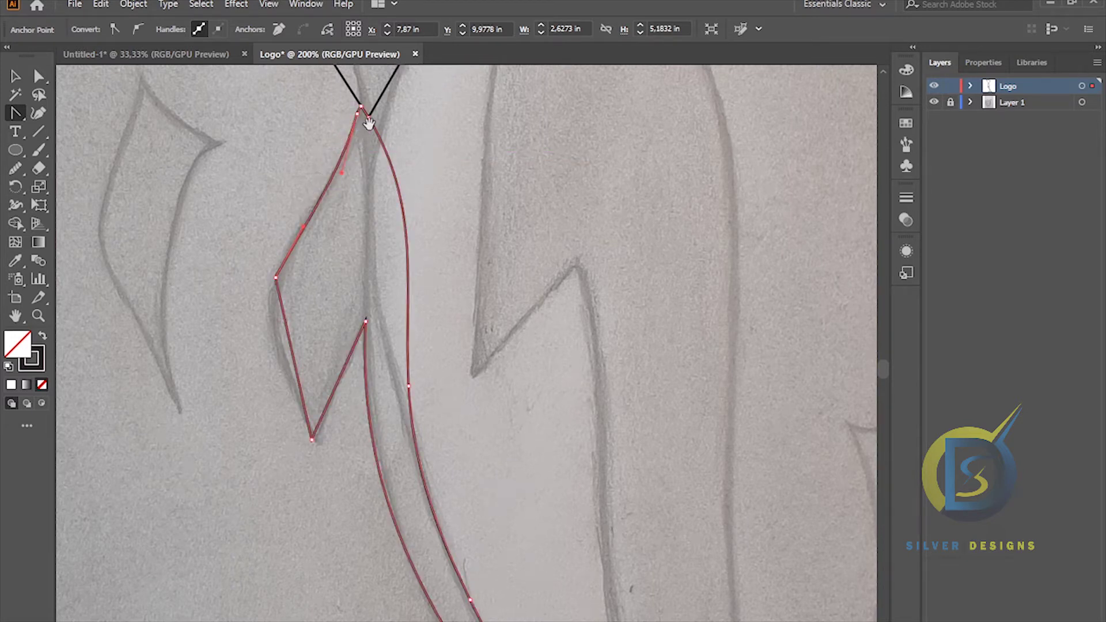
pyautogui.scroll(2, 360, 173)
pyautogui.moveTo(371, 226); pyautogui.dragTo(365, 221)
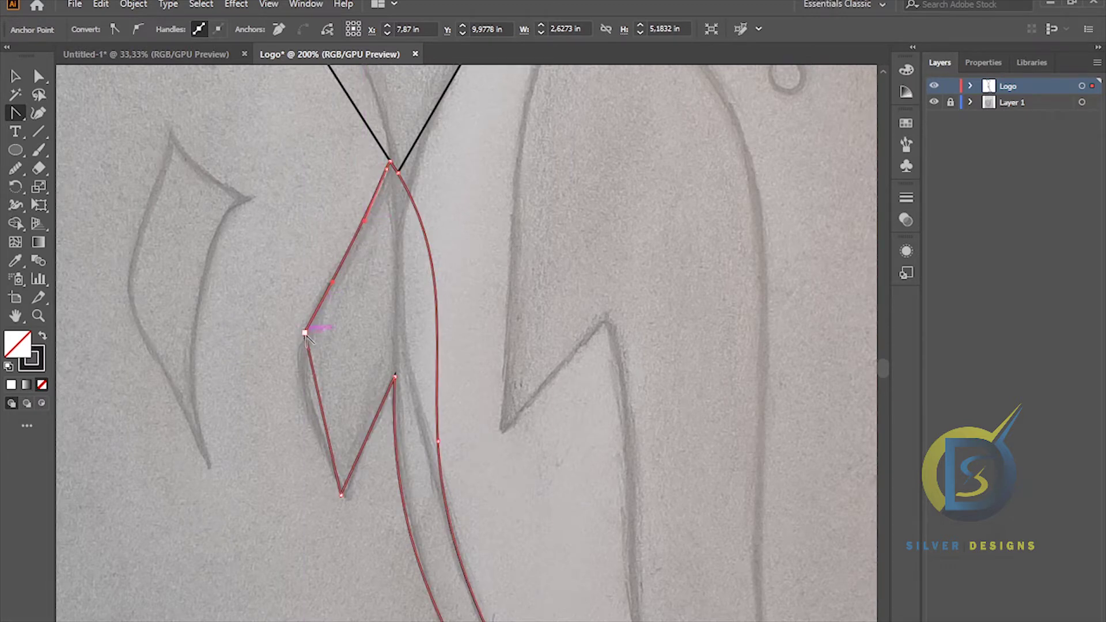
pyautogui.moveTo(319, 396); pyautogui.dragTo(305, 403)
pyautogui.scroll(-2, 353, 424)
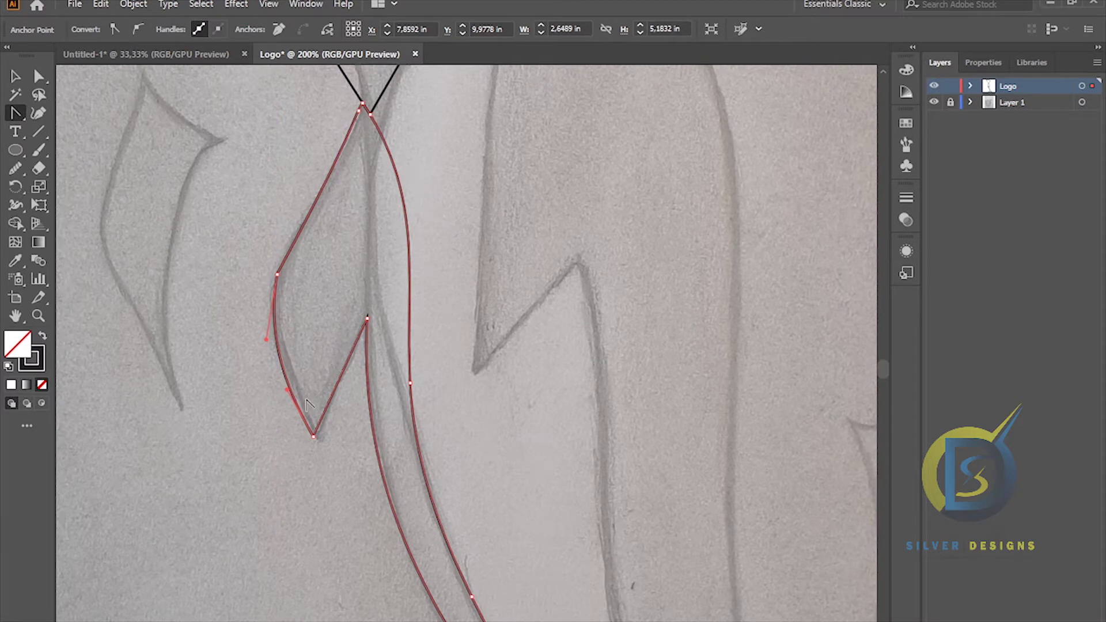
pyautogui.moveTo(288, 388); pyautogui.dragTo(309, 377)
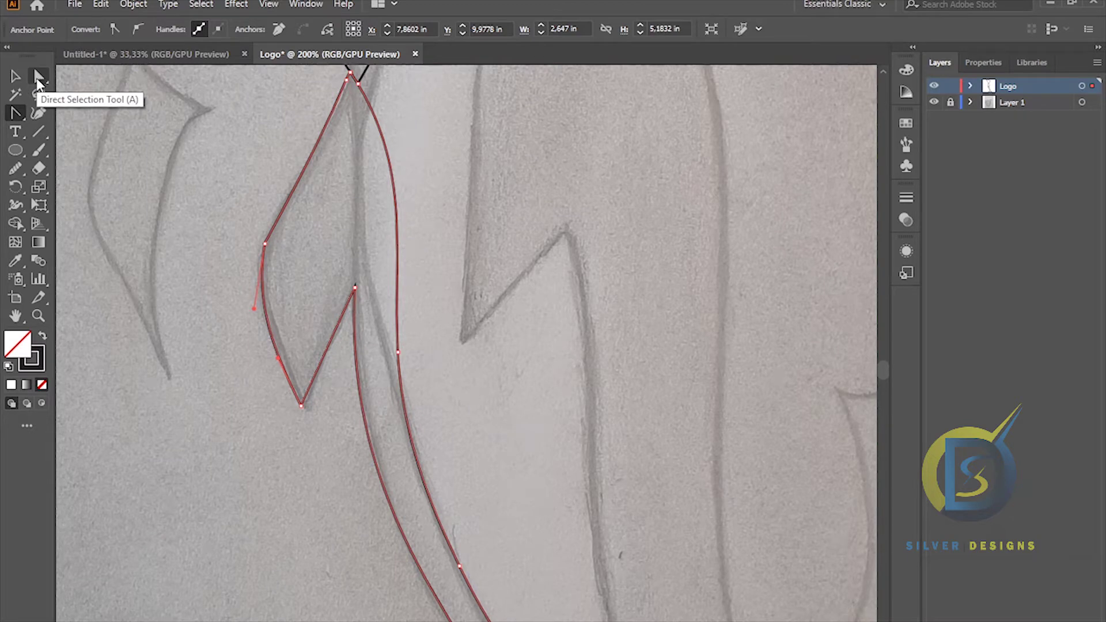
# - Round the front wing's lower tip with a 0.05 in corner radius and its outer left corner with a 0.2 in radius
pyautogui.click(38, 80)
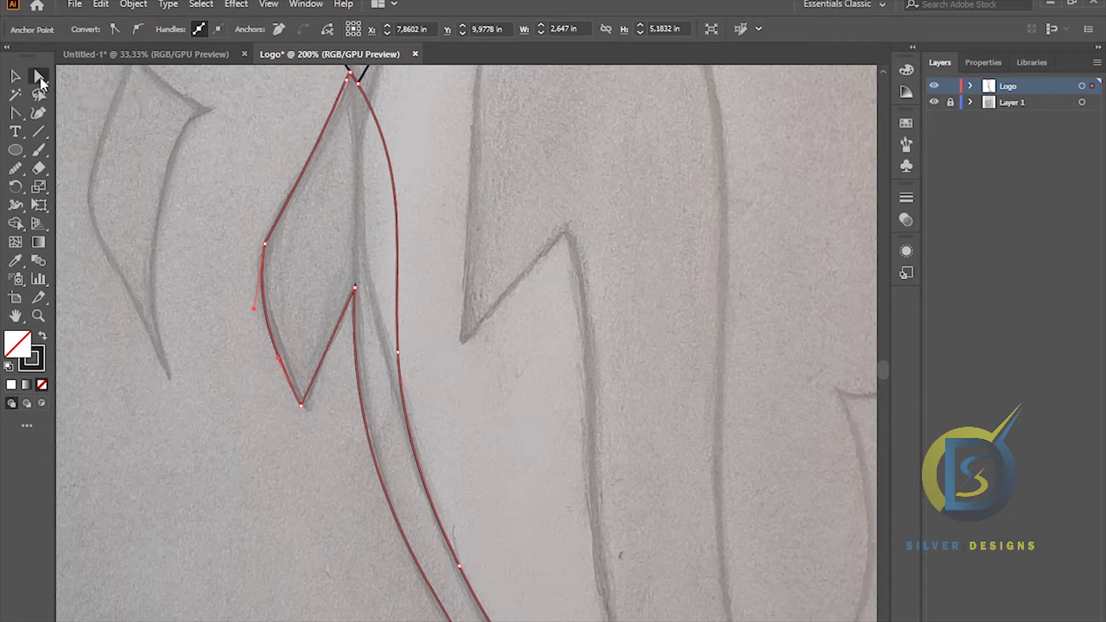
pyautogui.click(301, 405)
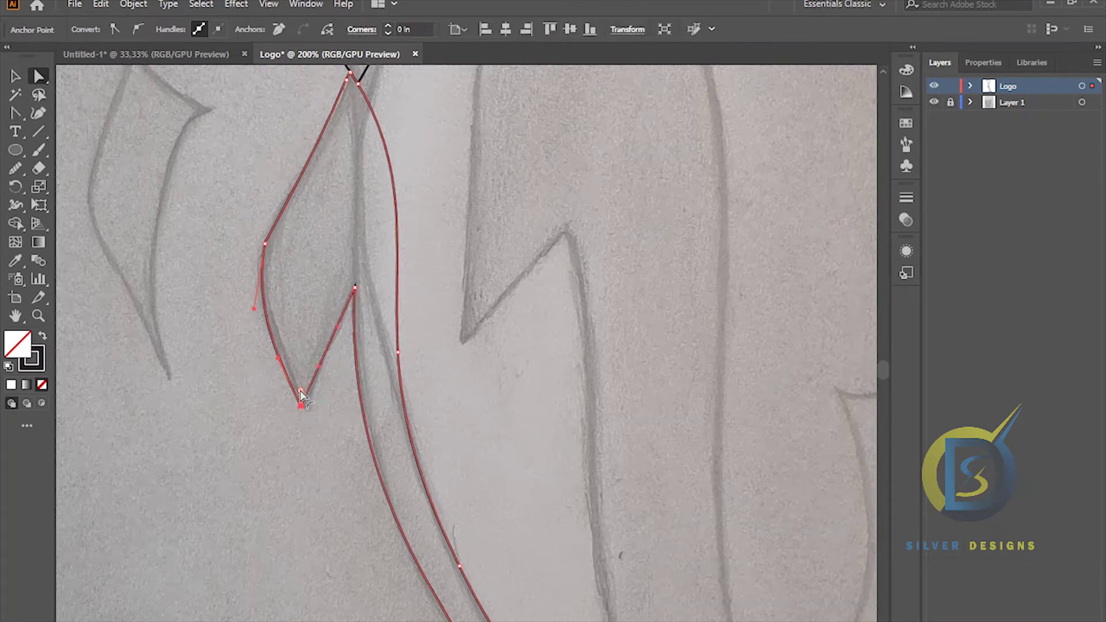
pyautogui.moveTo(300, 391); pyautogui.dragTo(300, 391)
pyautogui.scroll(2, 354, 346)
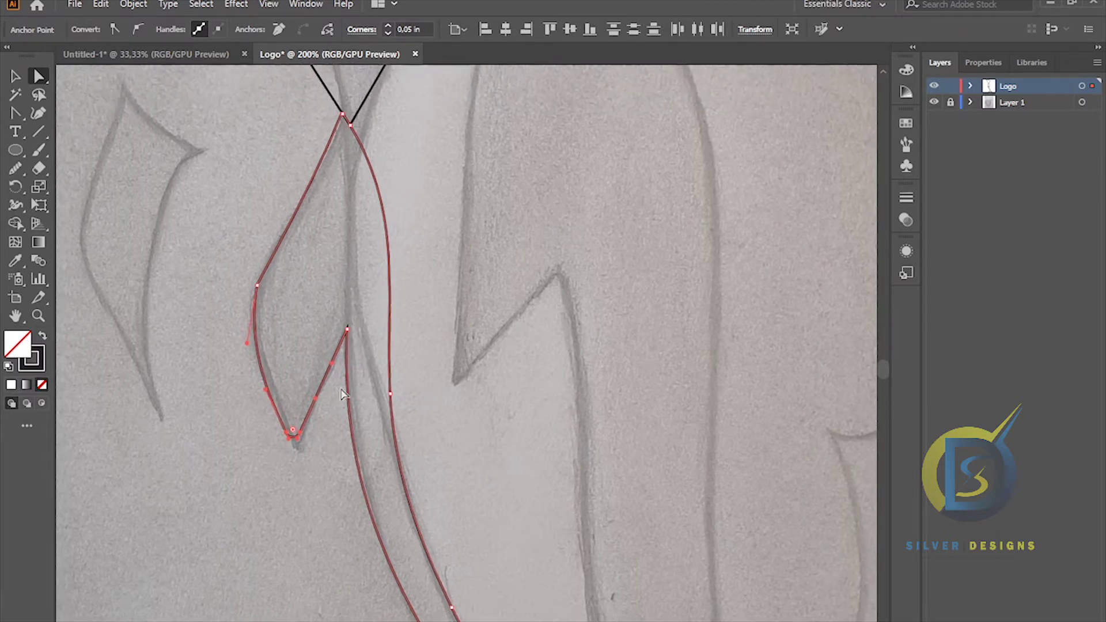
pyautogui.click(258, 288)
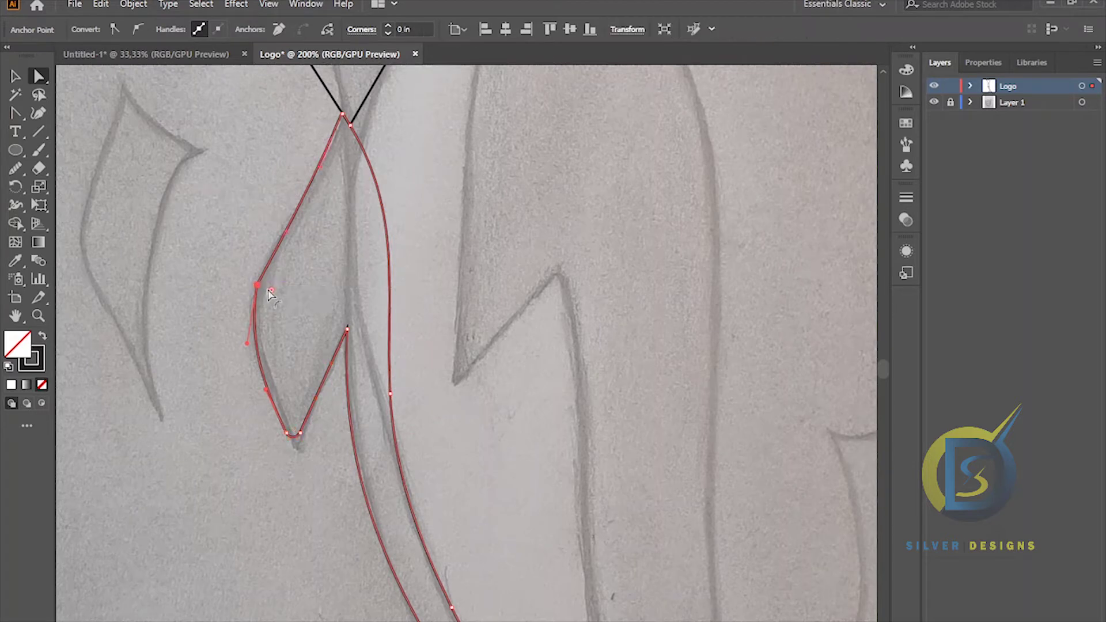
pyautogui.moveTo(272, 295); pyautogui.dragTo(285, 296)
# - Round the inner notch where the front wing meets the body with a 0.01 in corner radius
pyautogui.scroll(-1, 405, 277)
pyautogui.scroll(-5, 452, 324)
pyautogui.hscroll(2, 451, 323)
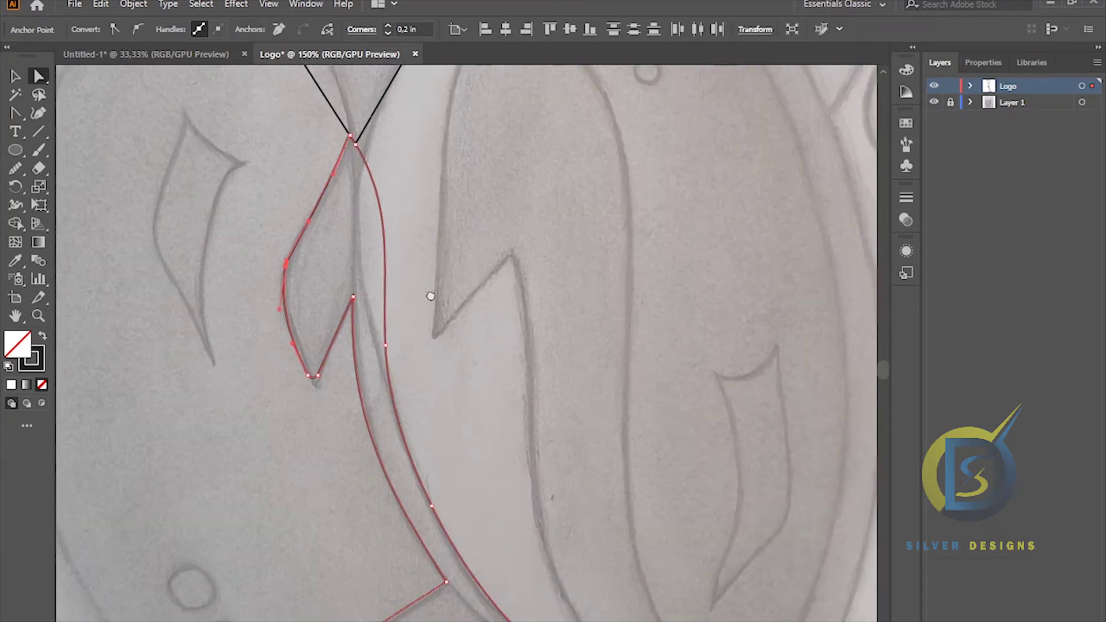
pyautogui.scroll(3, 311, 207)
pyautogui.moveTo(309, 311)
pyautogui.mouseDown()
pyautogui.moveTo(309, 328)
pyautogui.moveTo(307, 315)
pyautogui.mouseUp()
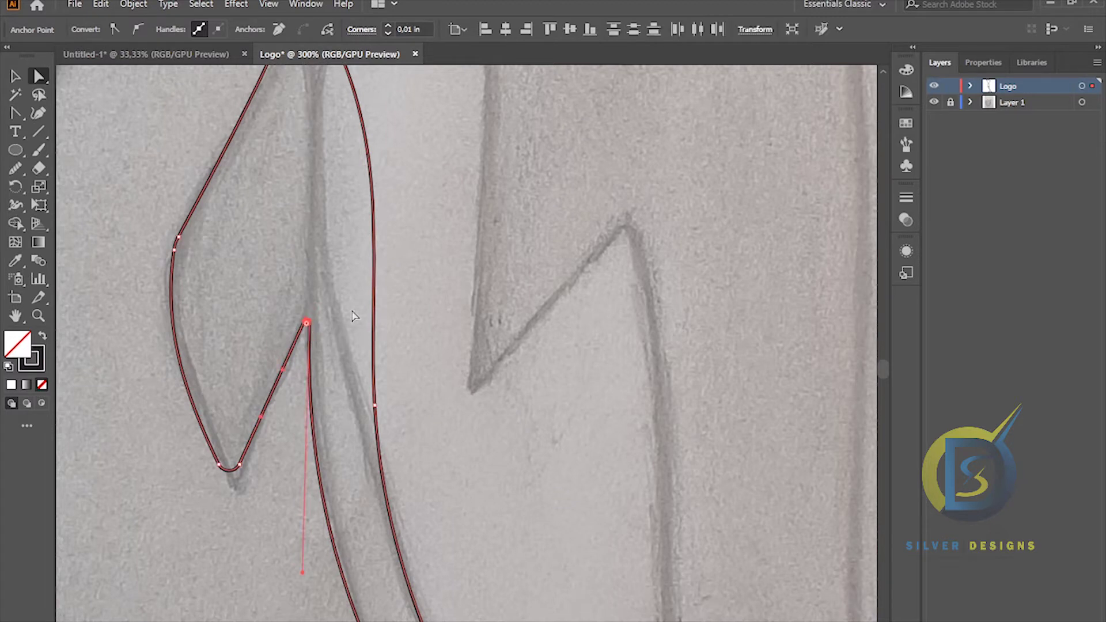
# - Bend the tail fin's upper edge slightly and arch its lower edge upward along the sketched line
pyautogui.scroll(-2, 349, 316)
pyautogui.scroll(-5, 403, 358)
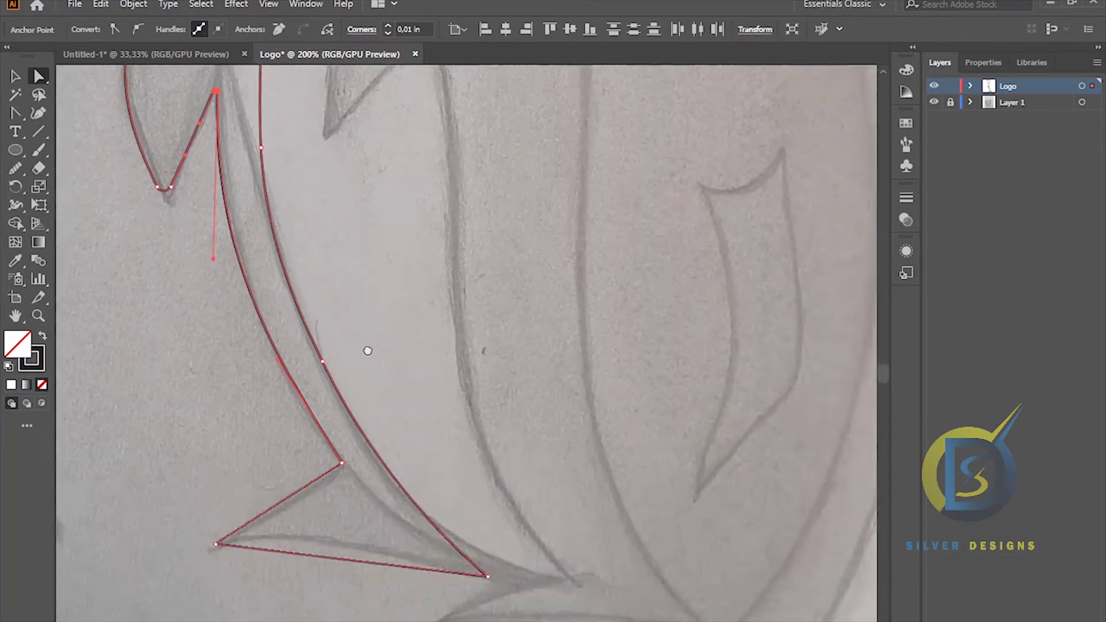
pyautogui.moveTo(367, 350); pyautogui.dragTo(463, 273)
pyautogui.click(384, 421)
pyautogui.moveTo(386, 419); pyautogui.dragTo(385, 418)
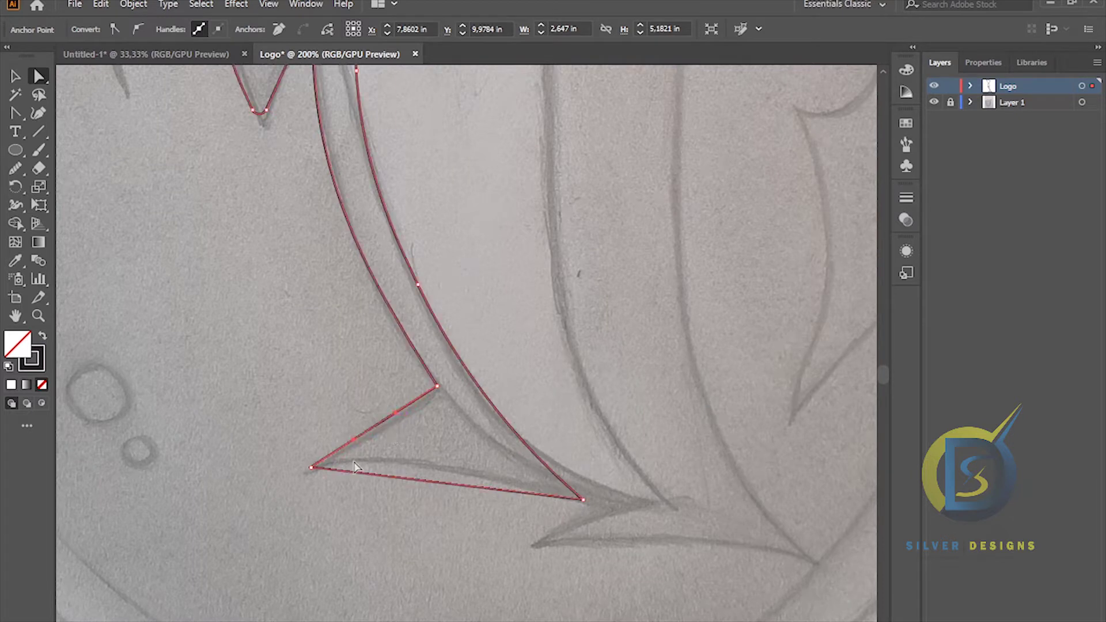
pyautogui.moveTo(437, 482); pyautogui.dragTo(462, 472)
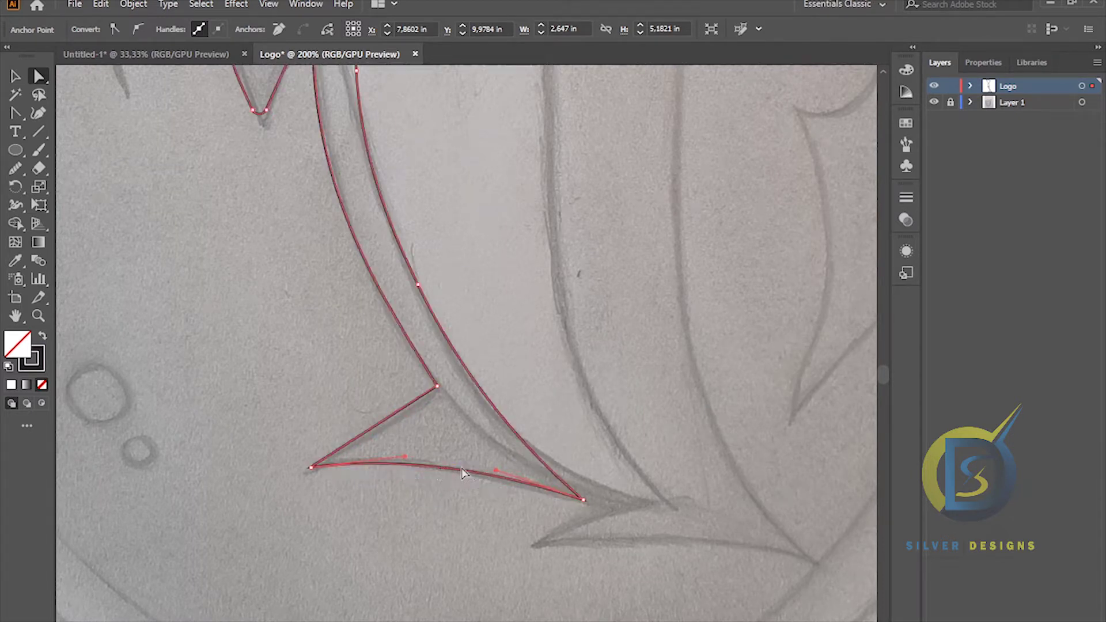
# - Round the tail fin's outer left tip and its right tip with a 0.03 in corner radius
pyautogui.moveTo(311, 467)
pyautogui.mouseDown()
pyautogui.moveTo(333, 464)
pyautogui.moveTo(314, 462)
pyautogui.moveTo(323, 460)
pyautogui.mouseUp()
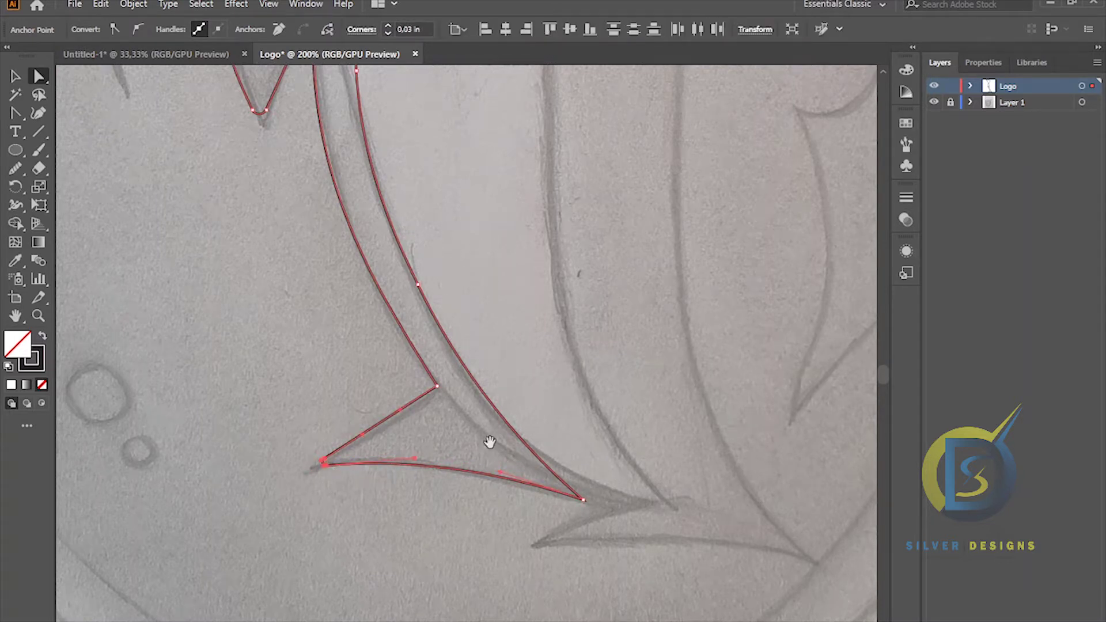
pyautogui.moveTo(489, 442); pyautogui.dragTo(430, 439)
pyautogui.moveTo(513, 475); pyautogui.dragTo(507, 461)
# - Adjust the direction handles along the body's right edge so its lower and upper curves follow the sketched line
pyautogui.scroll(-1, 507, 461)
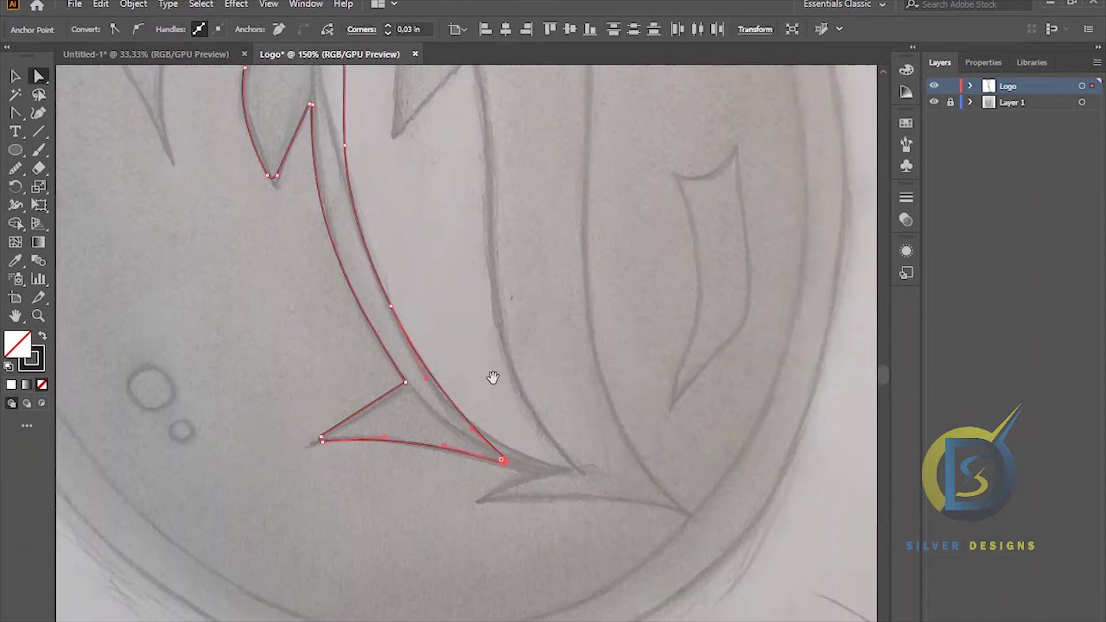
pyautogui.scroll(4, 501, 457)
pyautogui.click(397, 497)
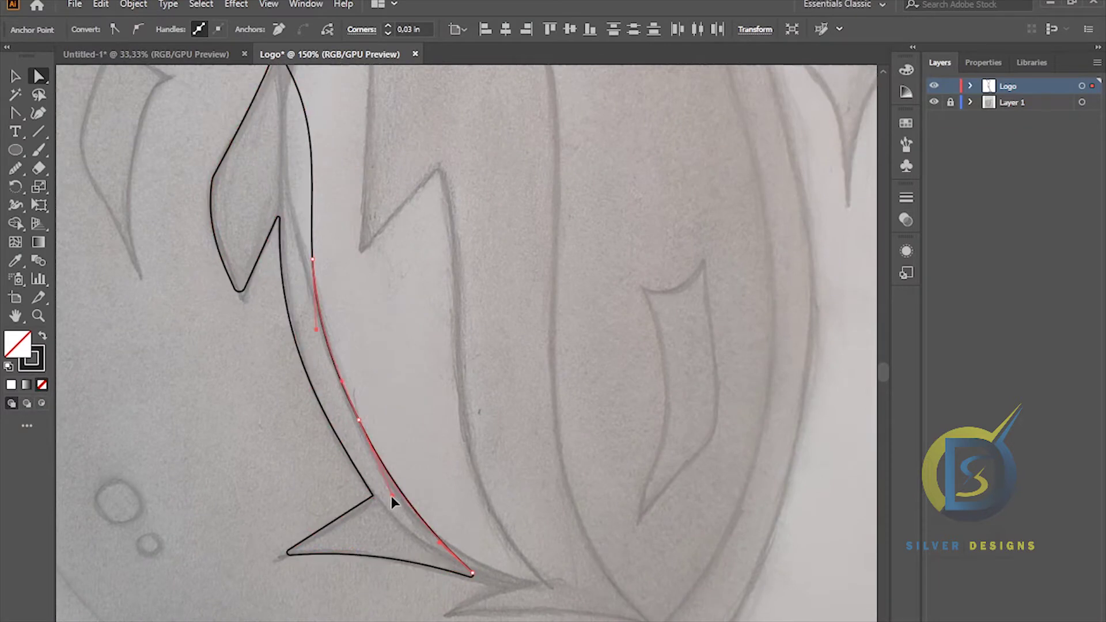
pyautogui.click(392, 494)
pyautogui.scroll(5, 400, 408)
pyautogui.hscroll(-2, 401, 407)
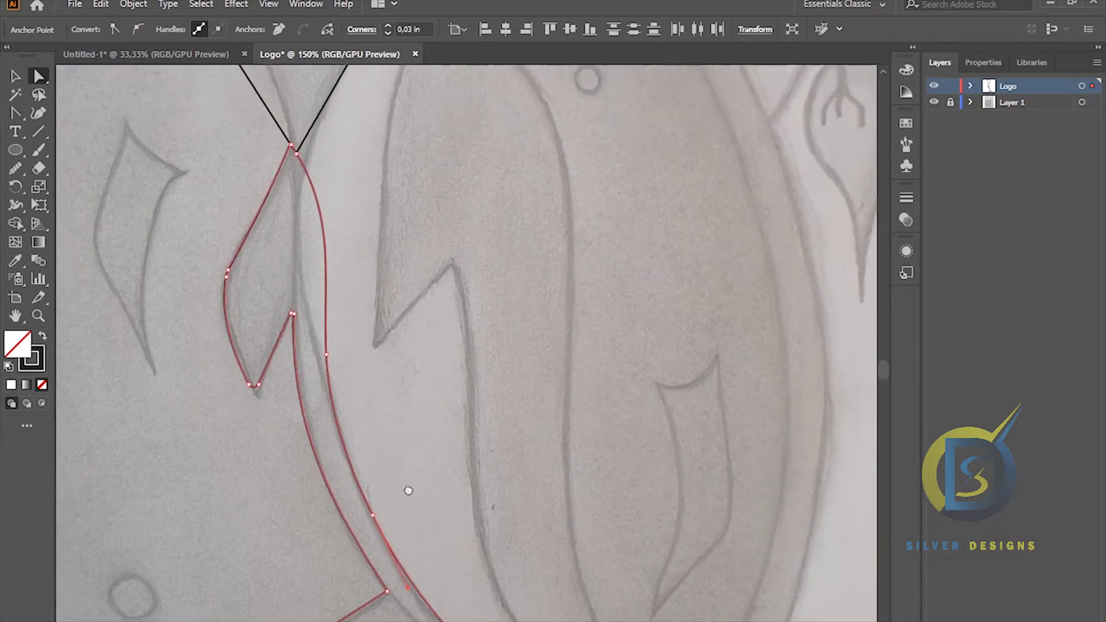
pyautogui.click(357, 295)
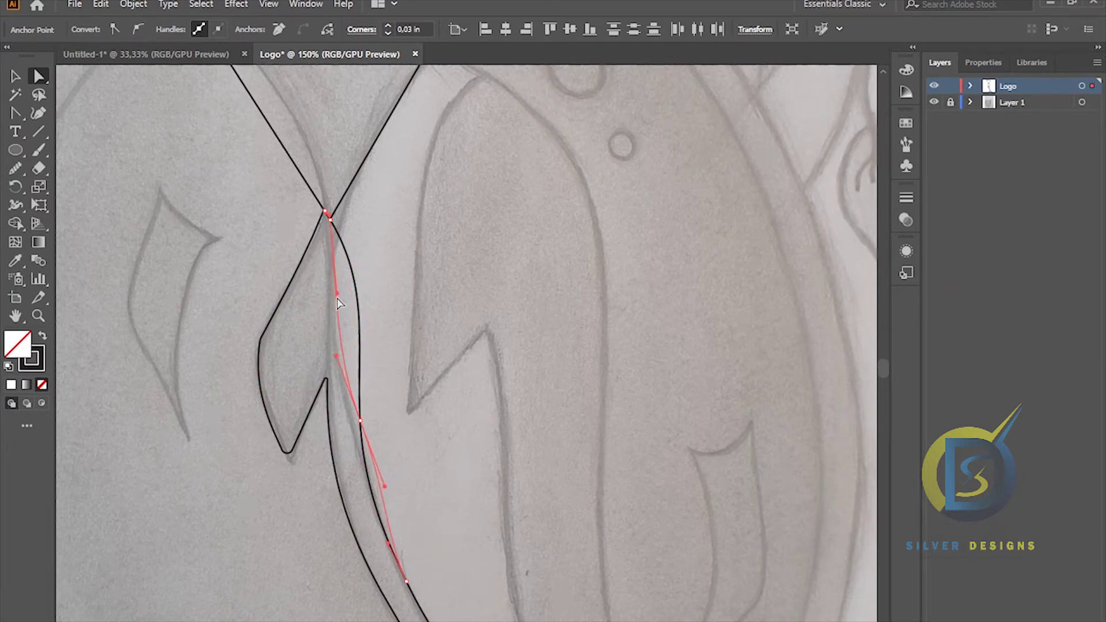
pyautogui.click(339, 299)
pyautogui.scroll(-2, 365, 299)
pyautogui.hscroll(-1, 365, 299)
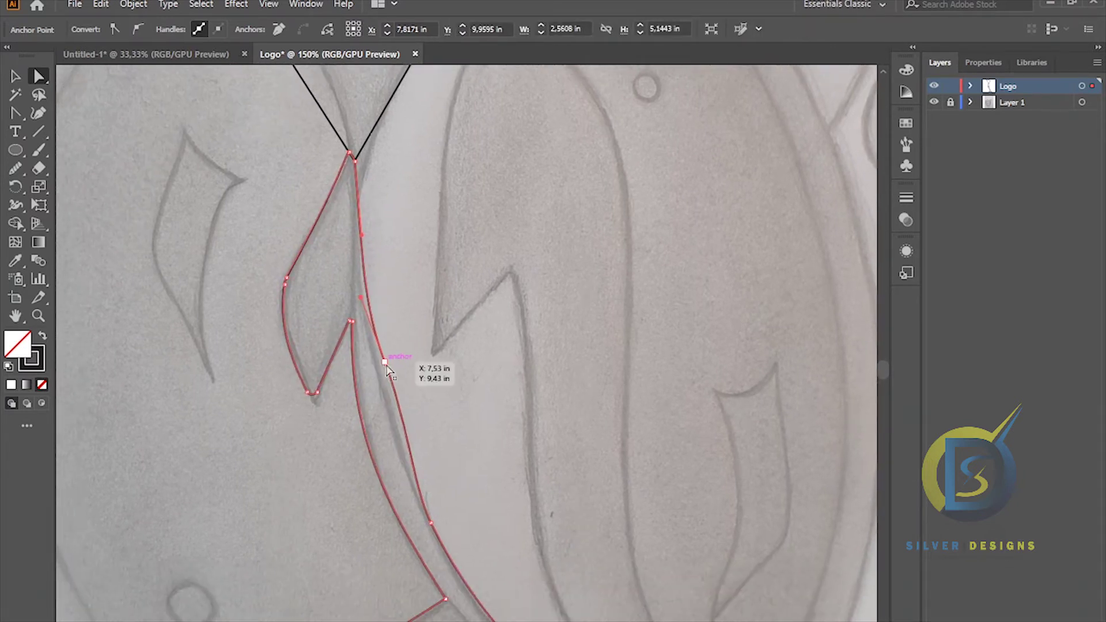
# - Delete the upper anchor point on the body's right edge and bend the merged segment toward the sketched line
pyautogui.click(20, 116)
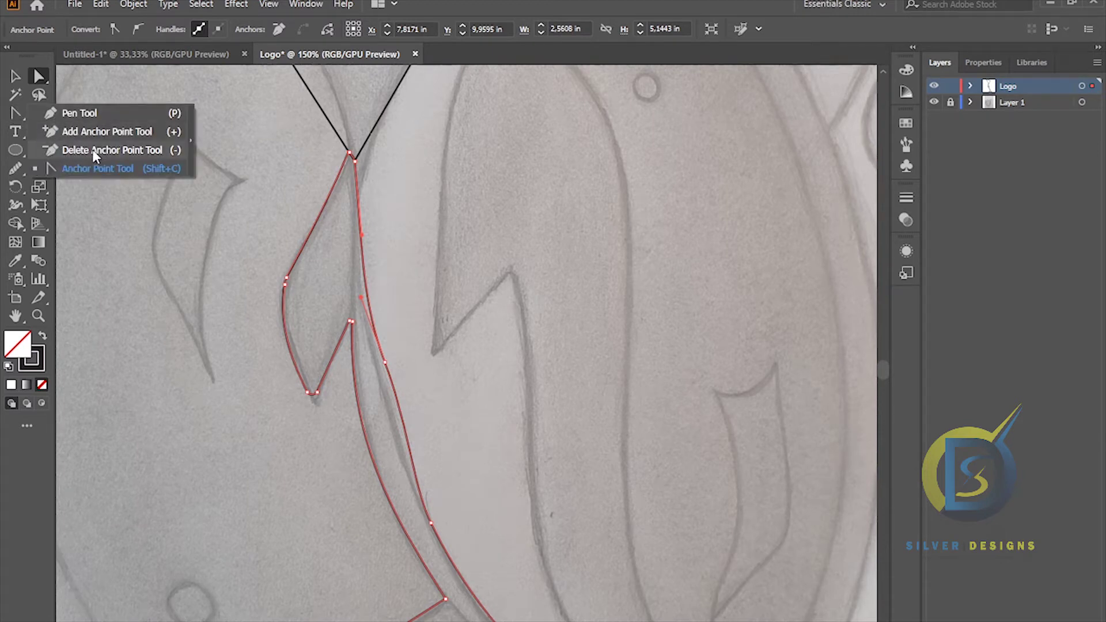
pyautogui.click(123, 149)
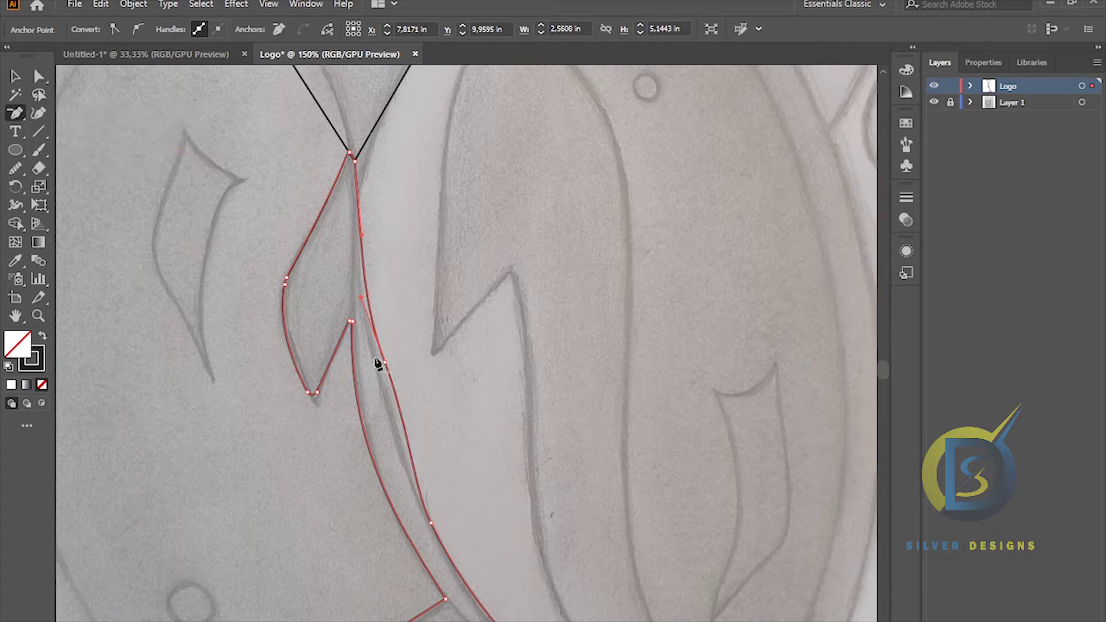
pyautogui.click(384, 362)
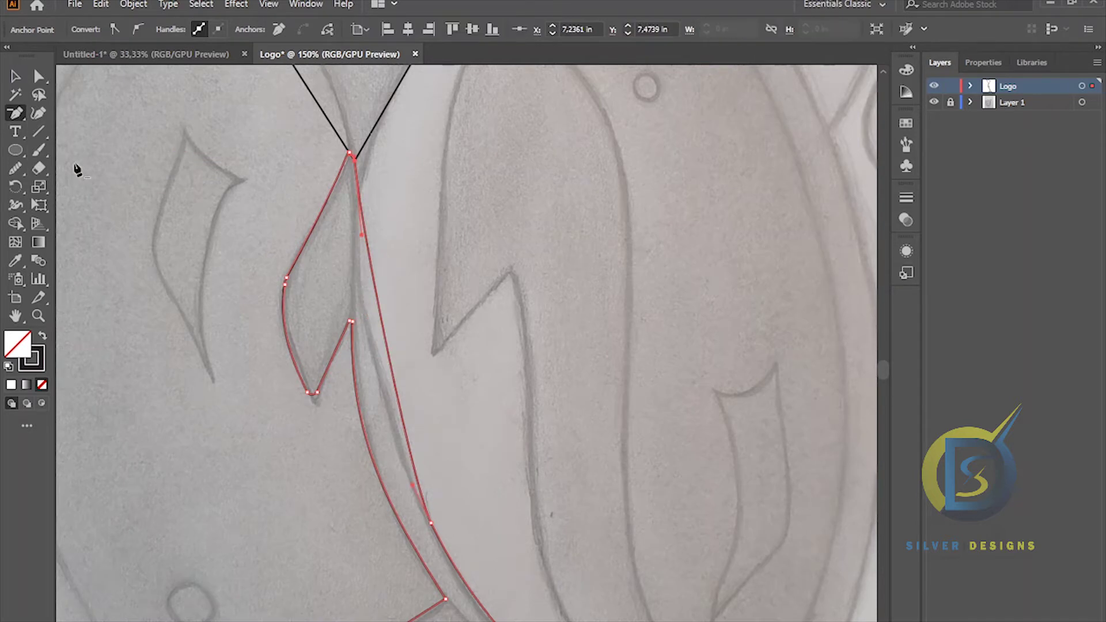
pyautogui.click(38, 80)
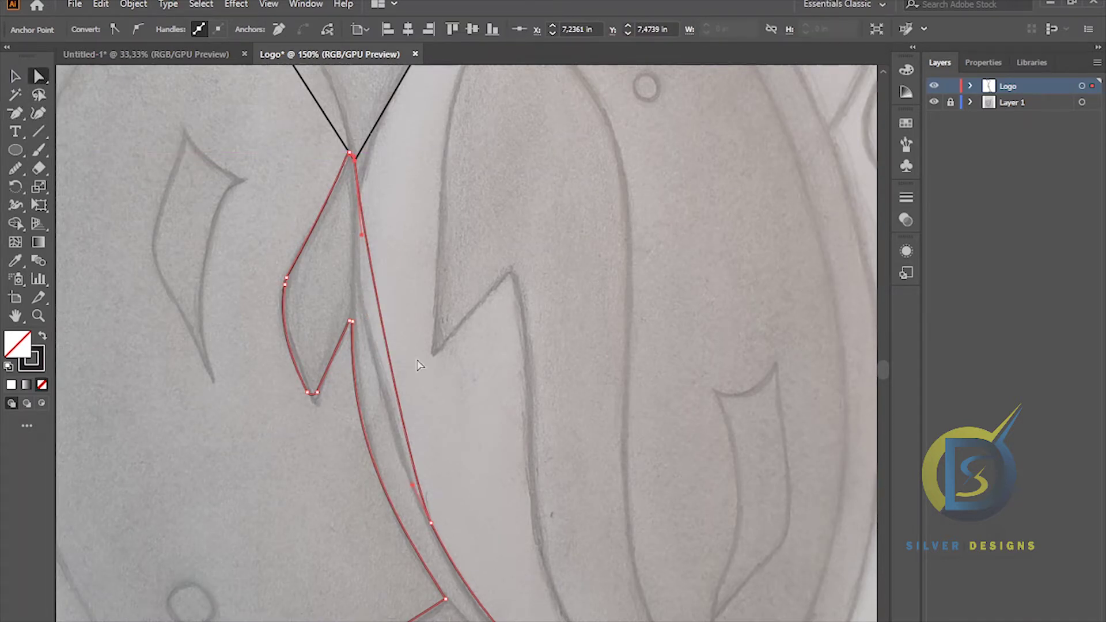
pyautogui.moveTo(389, 362); pyautogui.dragTo(380, 367)
pyautogui.scroll(-3, 379, 366)
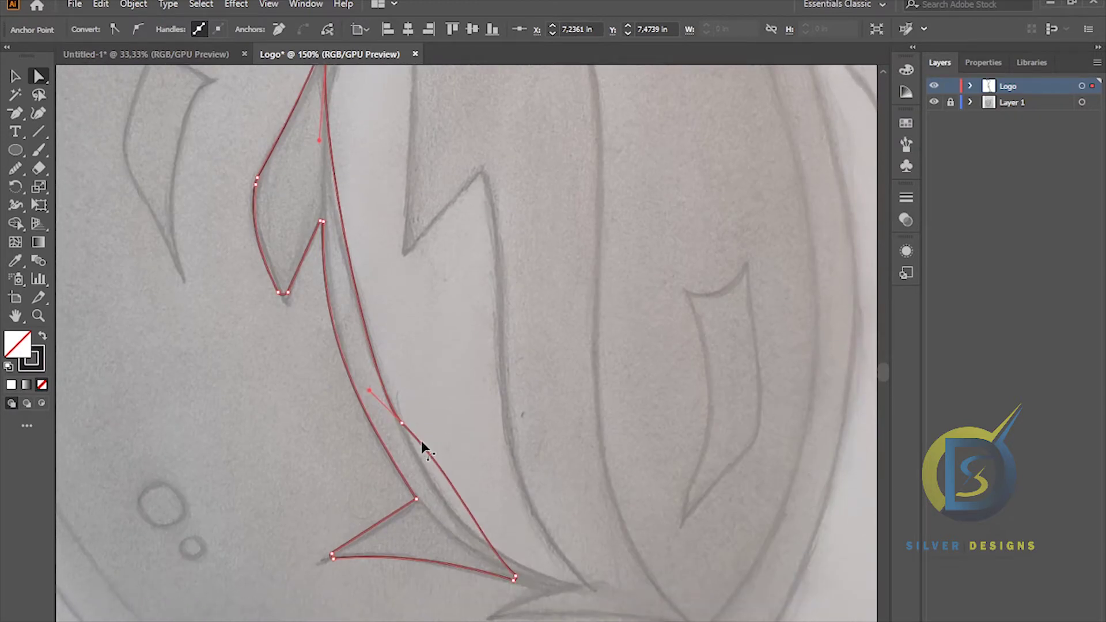
# - Delete the remaining middle anchor point on the body's right edge and bend the single long segment along the sketch
pyautogui.click(22, 116)
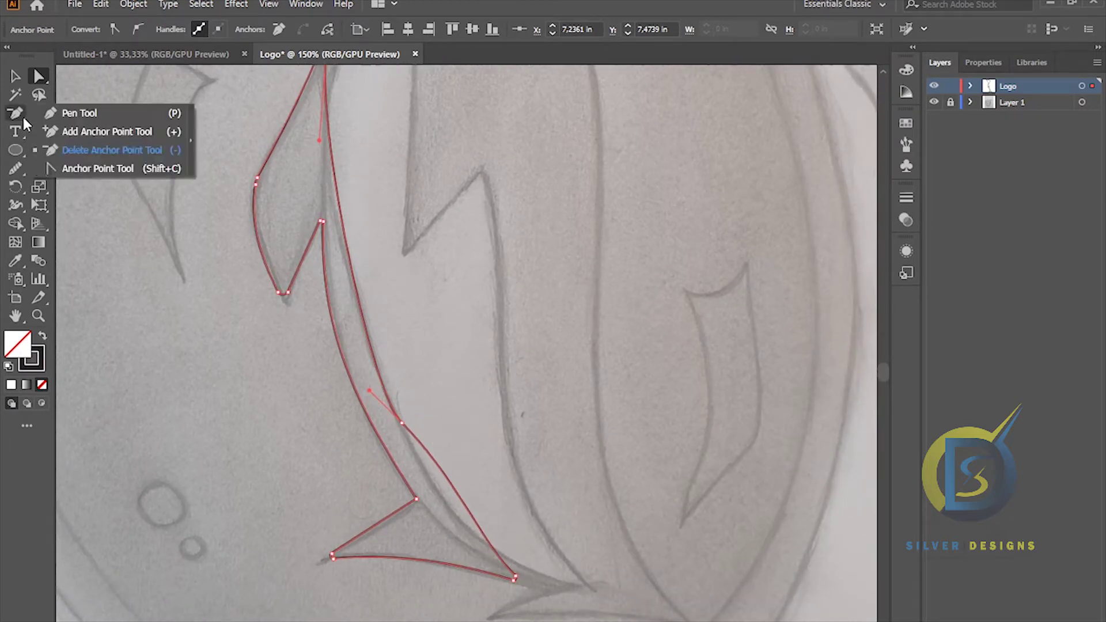
pyautogui.click(405, 428)
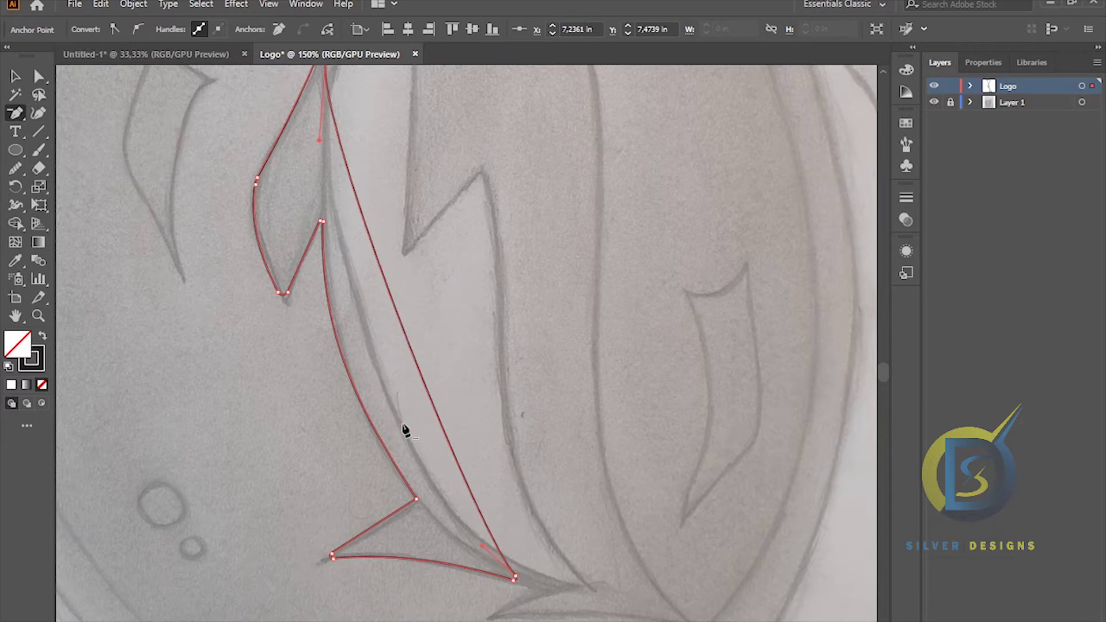
pyautogui.scroll(2, 410, 374)
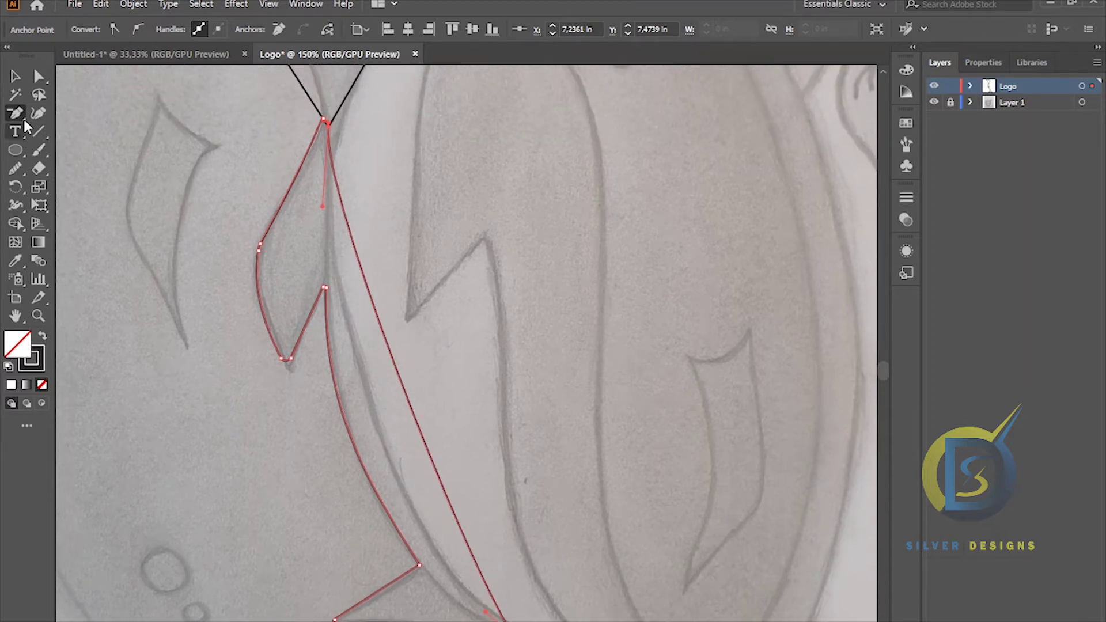
pyautogui.click(40, 79)
pyautogui.moveTo(397, 373); pyautogui.dragTo(370, 389)
pyautogui.moveTo(287, 234); pyautogui.dragTo(304, 228)
pyautogui.moveTo(398, 304); pyautogui.dragTo(381, 225)
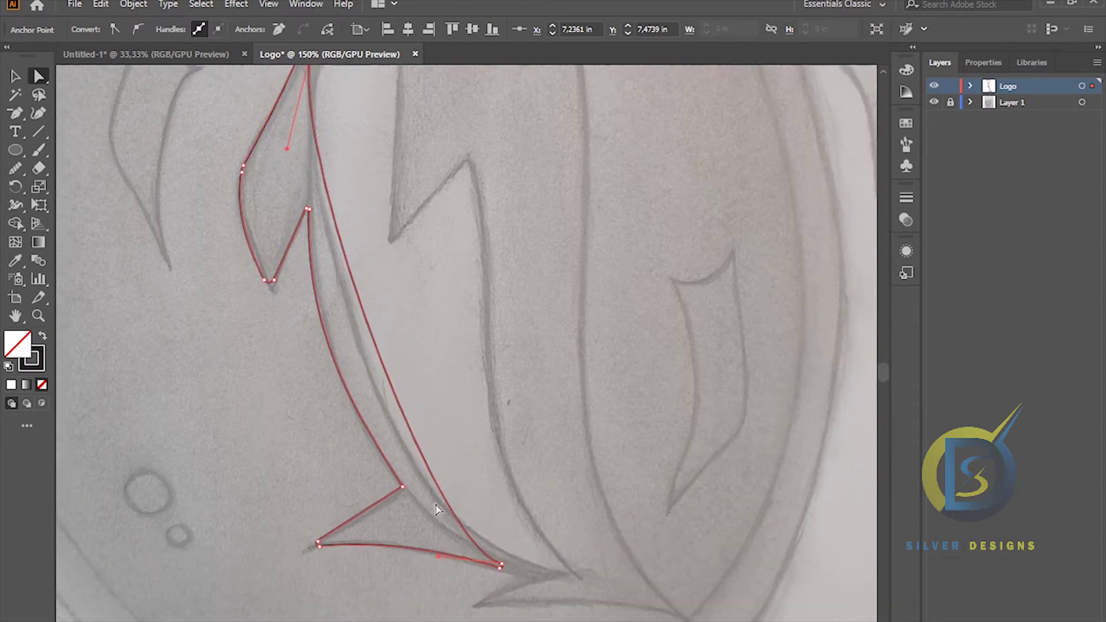
pyautogui.moveTo(433, 479); pyautogui.dragTo(391, 423)
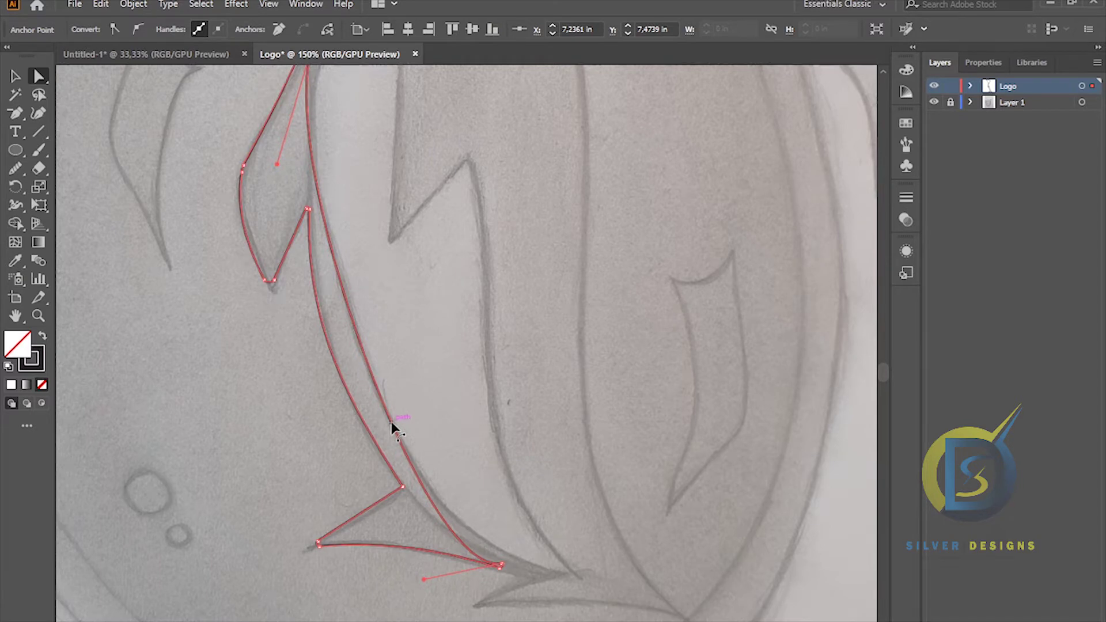
pyautogui.moveTo(395, 378); pyautogui.dragTo(420, 423)
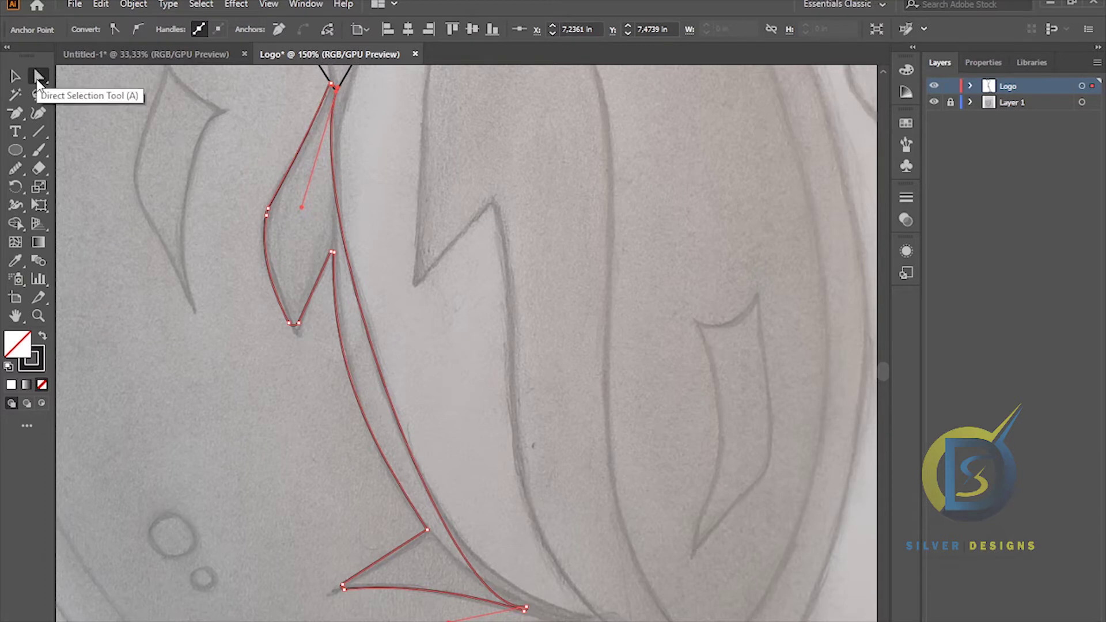
# - Adjust the direction handle at the tail's right tip with the Anchor Point tool, aligning it with the fin's lower edge
pyautogui.click(18, 133)
pyautogui.click(19, 114)
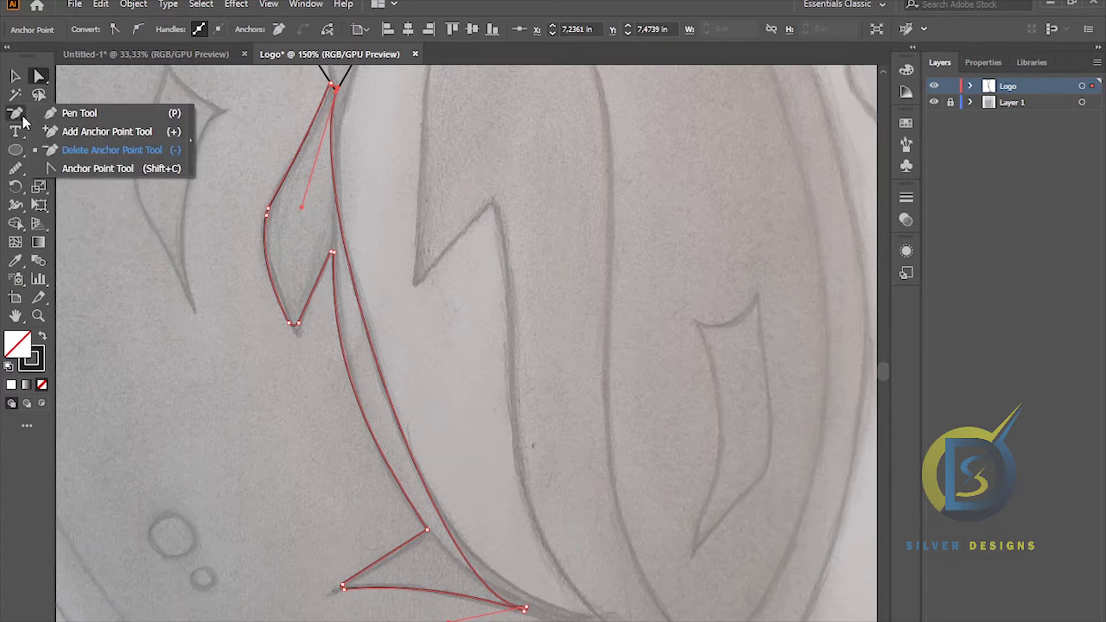
pyautogui.click(90, 169)
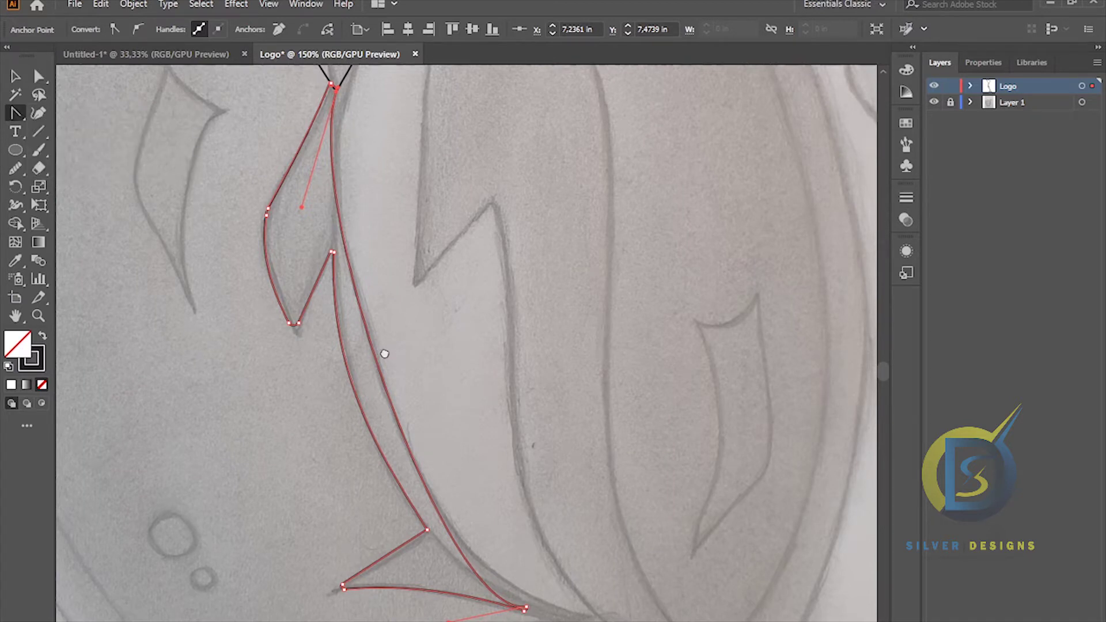
pyautogui.scroll(-1, 382, 363)
pyautogui.click(380, 379)
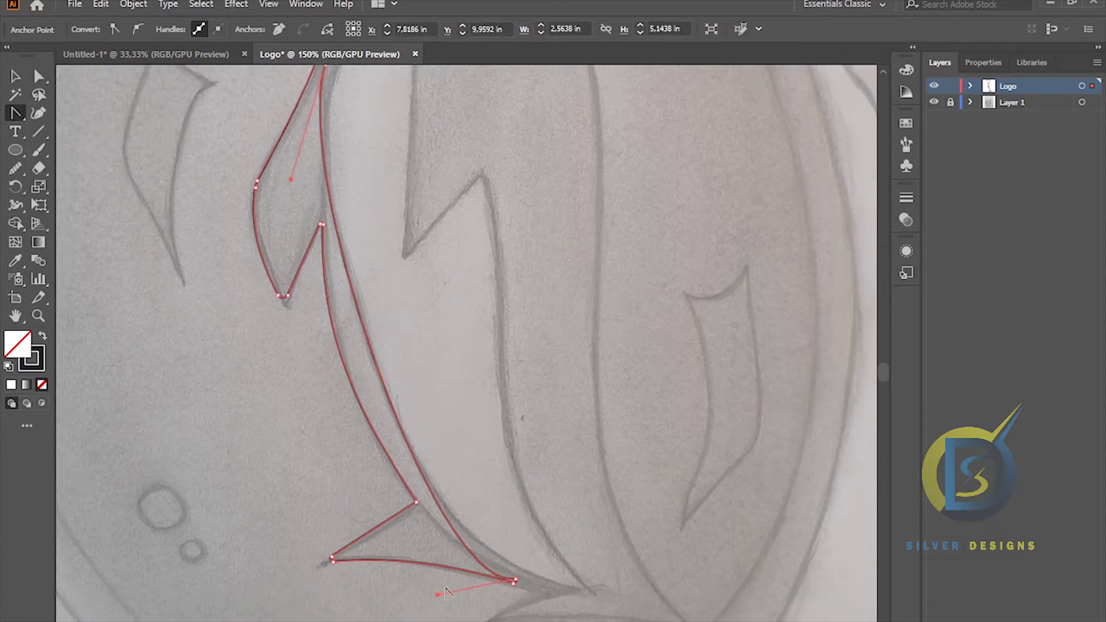
pyautogui.moveTo(438, 597); pyautogui.dragTo(431, 567)
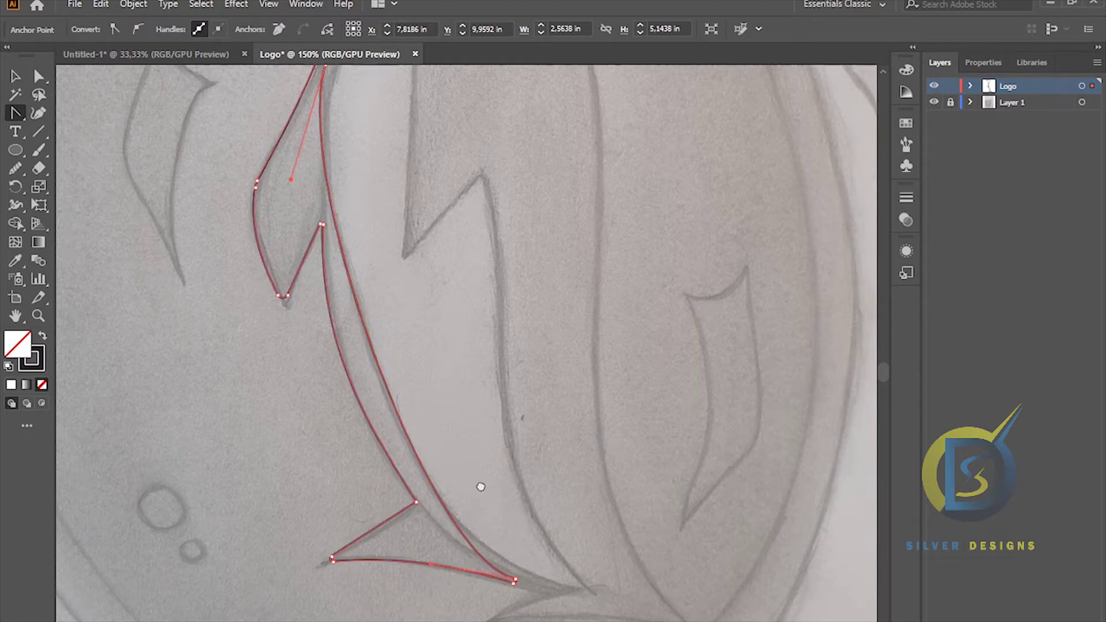
# - Refine the upper curve of the body's right edge through the direction handle at the neck point
pyautogui.moveTo(482, 484); pyautogui.dragTo(498, 515)
pyautogui.moveTo(328, 202)
pyautogui.mouseDown()
pyautogui.moveTo(342, 391)
pyautogui.moveTo(332, 399)
pyautogui.mouseUp()
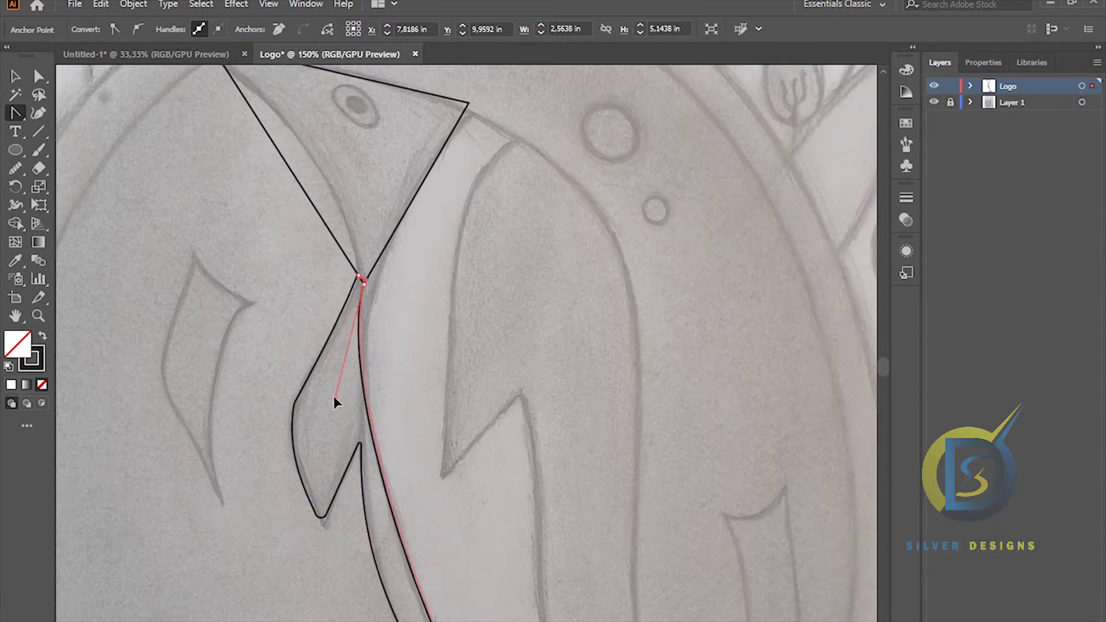
pyautogui.moveTo(38, 78); pyautogui.dragTo(108, 78)
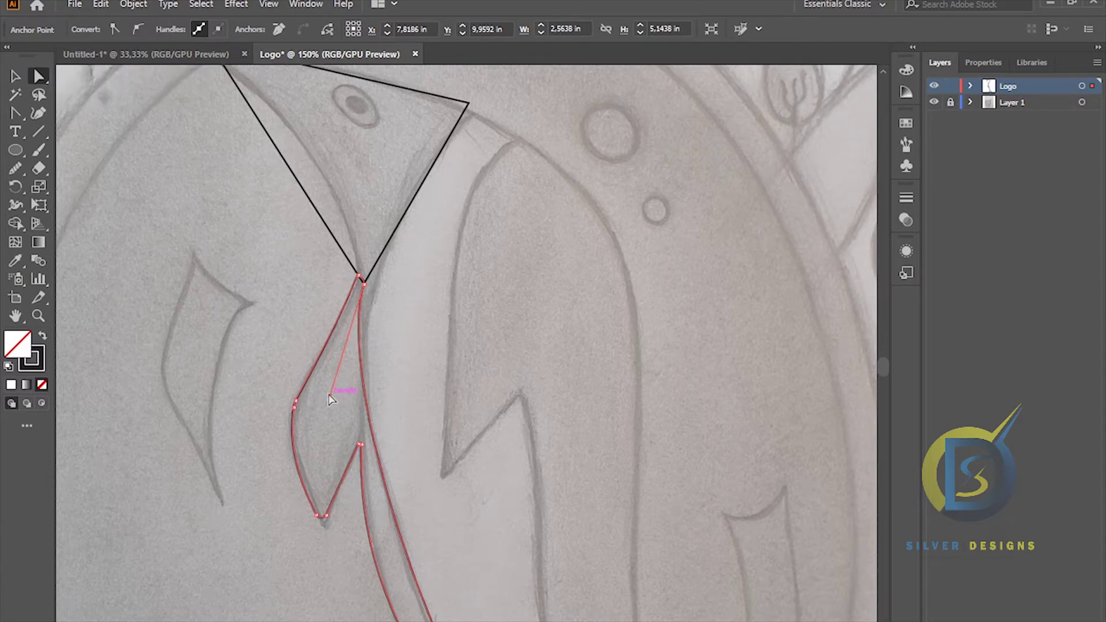
pyautogui.moveTo(378, 353); pyautogui.dragTo(361, 321)
pyautogui.moveTo(373, 395); pyautogui.dragTo(326, 249)
pyautogui.moveTo(427, 441); pyautogui.dragTo(395, 319)
# - Deselect the path and check the traced outline with the Layer 1 sketch hidden and shown again
pyautogui.click(15, 76)
pyautogui.click(117, 178)
pyautogui.hotkey('ctrl', '-')
pyautogui.hotkey('ctrl', '-')
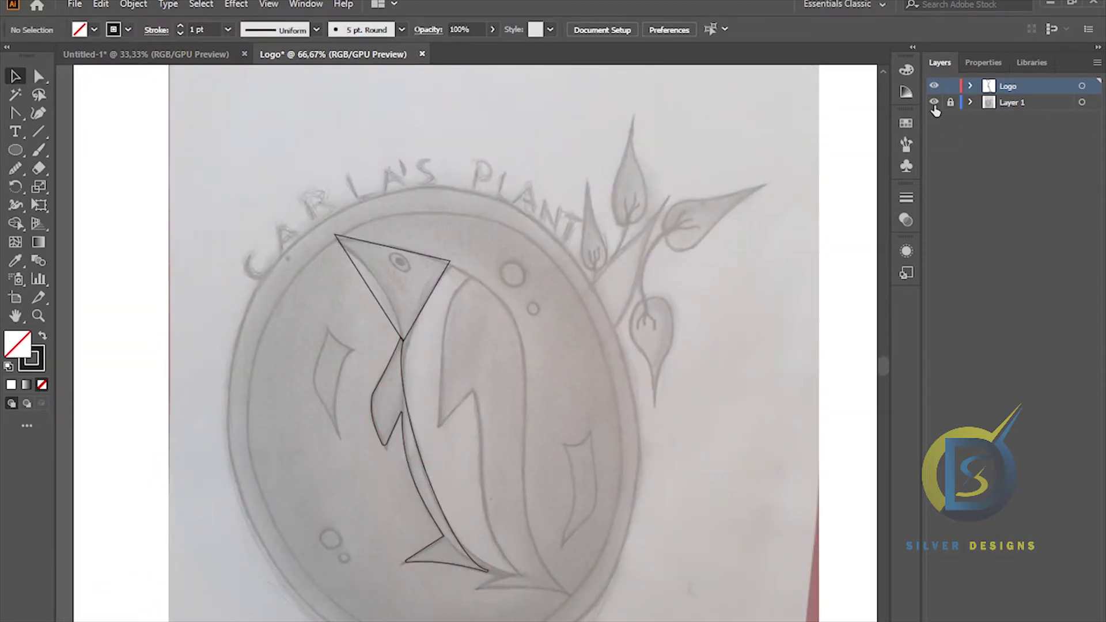
pyautogui.click(935, 105)
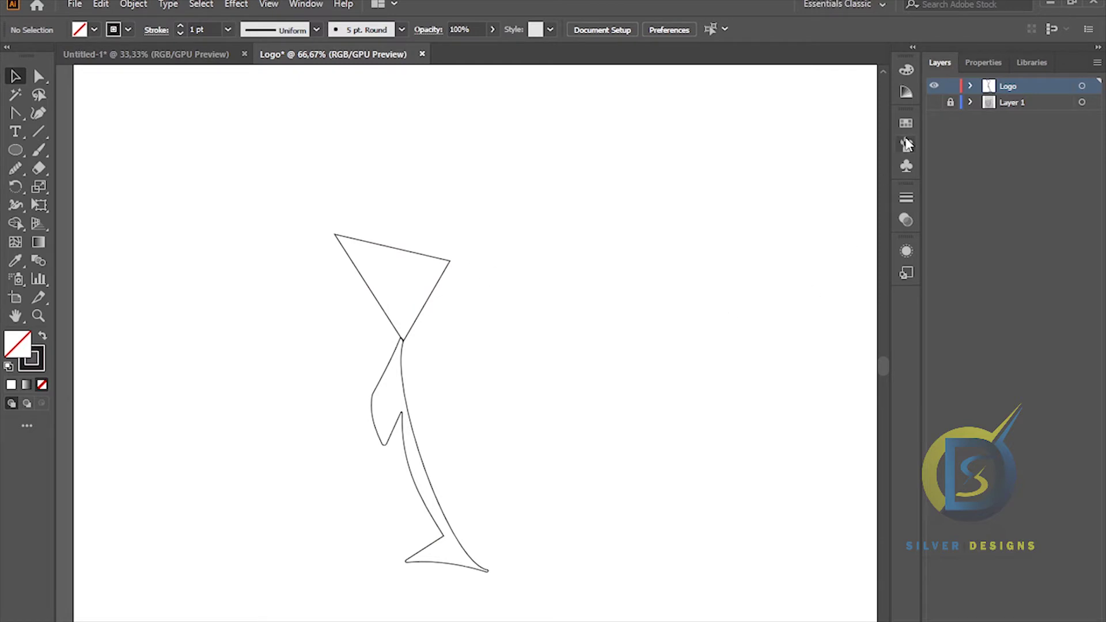
pyautogui.click(934, 102)
pyautogui.scroll(1, 496, 447)
pyautogui.scroll(1, 496, 447)
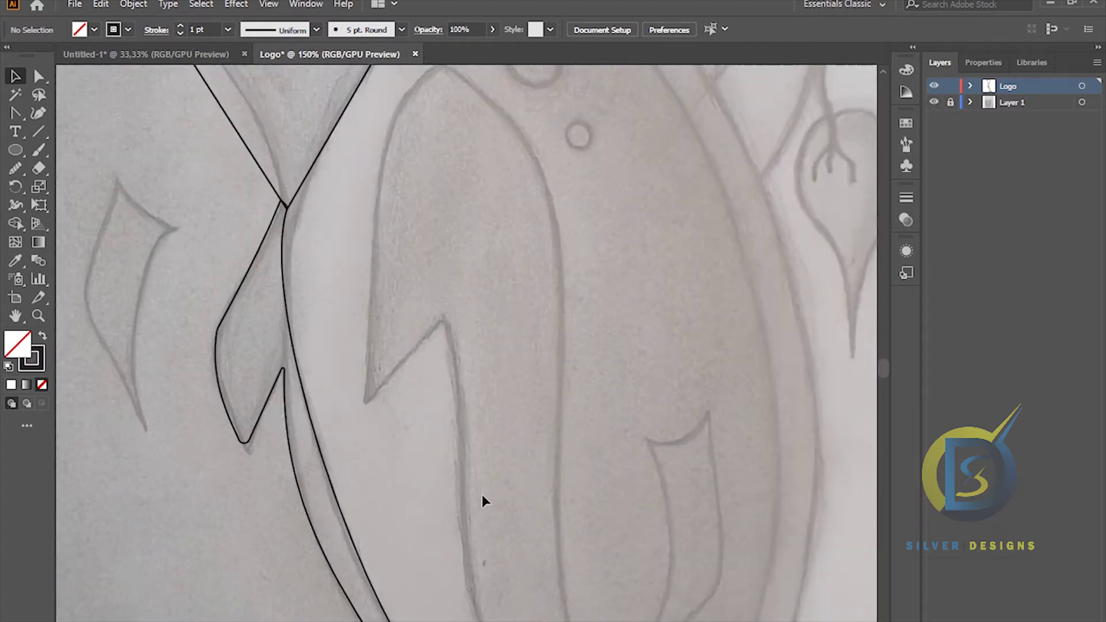
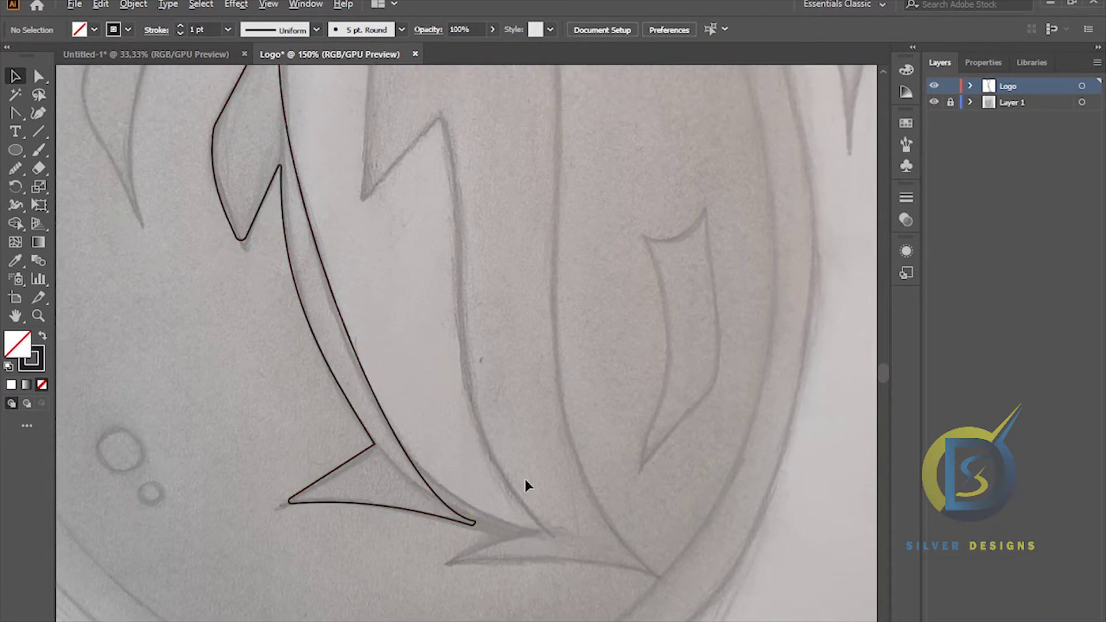
# - Delete the traced front wing, body and tail path below the head triangle
pyautogui.keyDown('alt'); pyautogui.scroll(-1, 524, 486); pyautogui.keyUp('alt')
pyautogui.keyDown('alt'); pyautogui.scroll(-1, 525, 486); pyautogui.keyUp('alt')
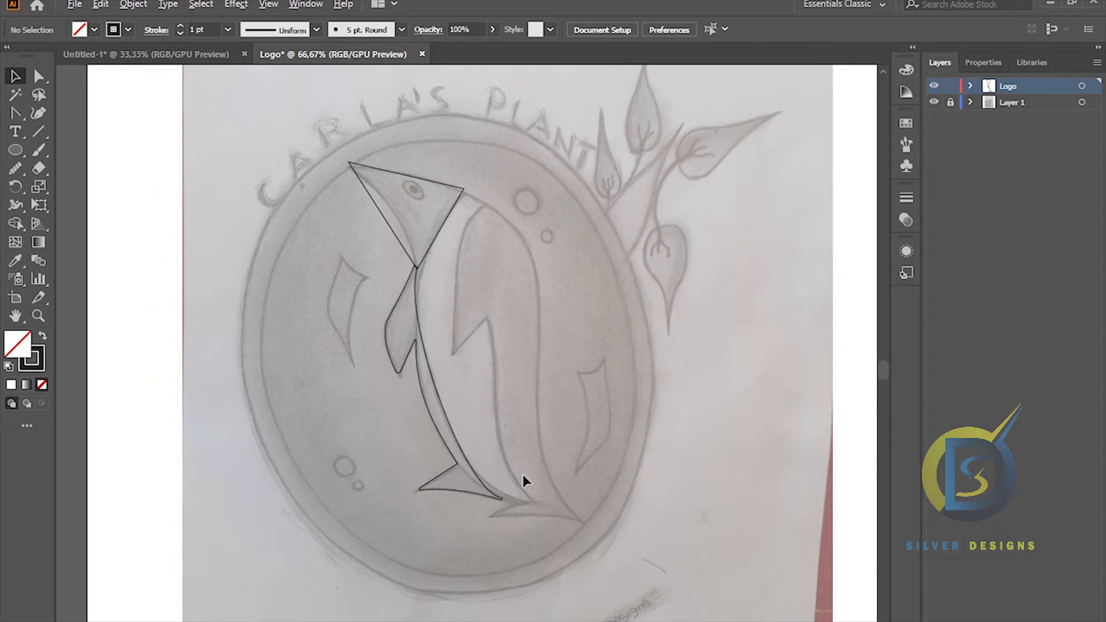
pyautogui.keyDown('alt'); pyautogui.scroll(1, 523, 476); pyautogui.keyUp('alt')
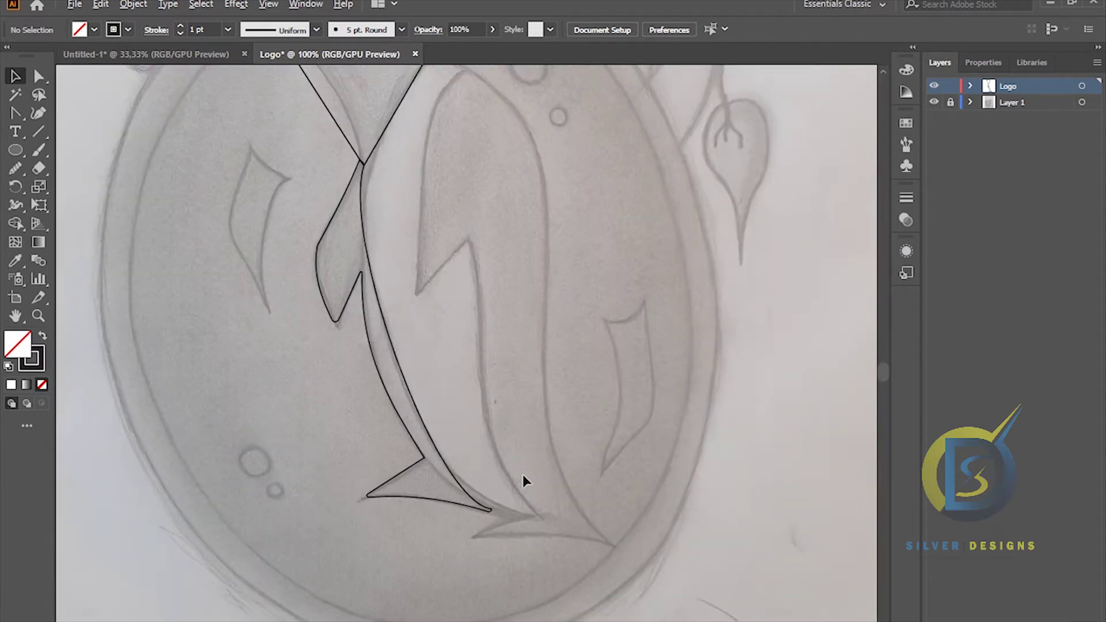
pyautogui.moveTo(510, 420); pyautogui.dragTo(494, 455)
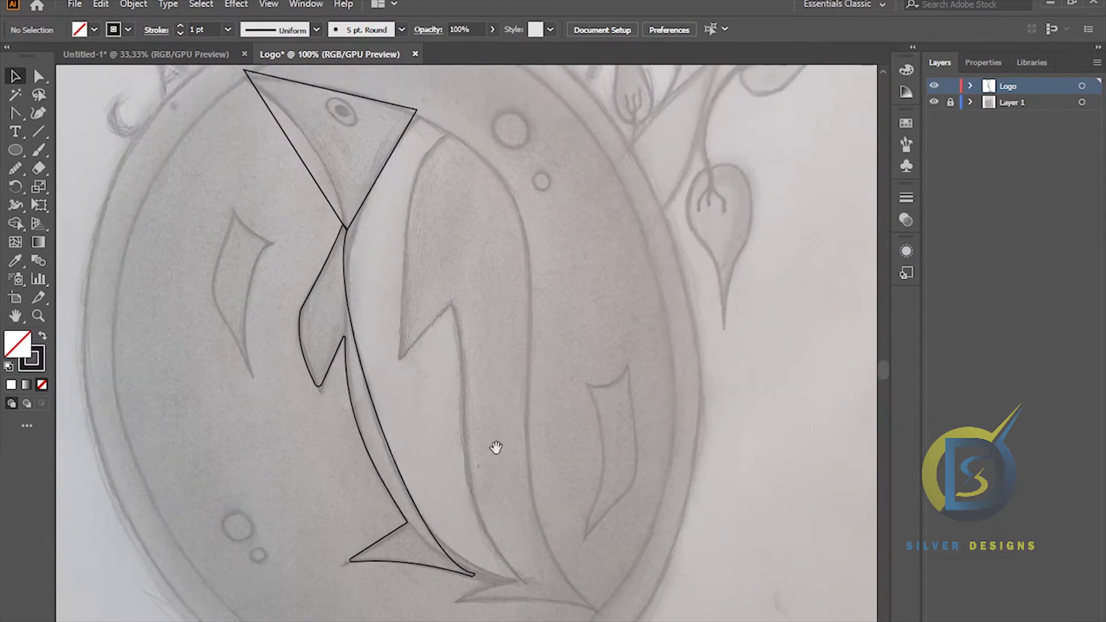
pyautogui.click(437, 540)
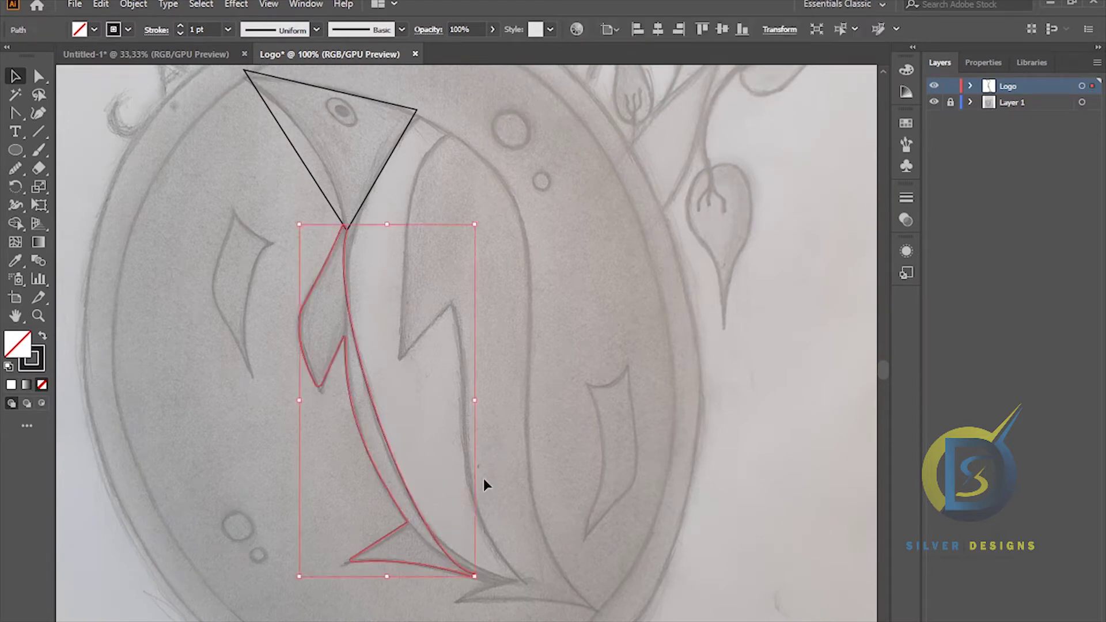
pyautogui.press('Delete')
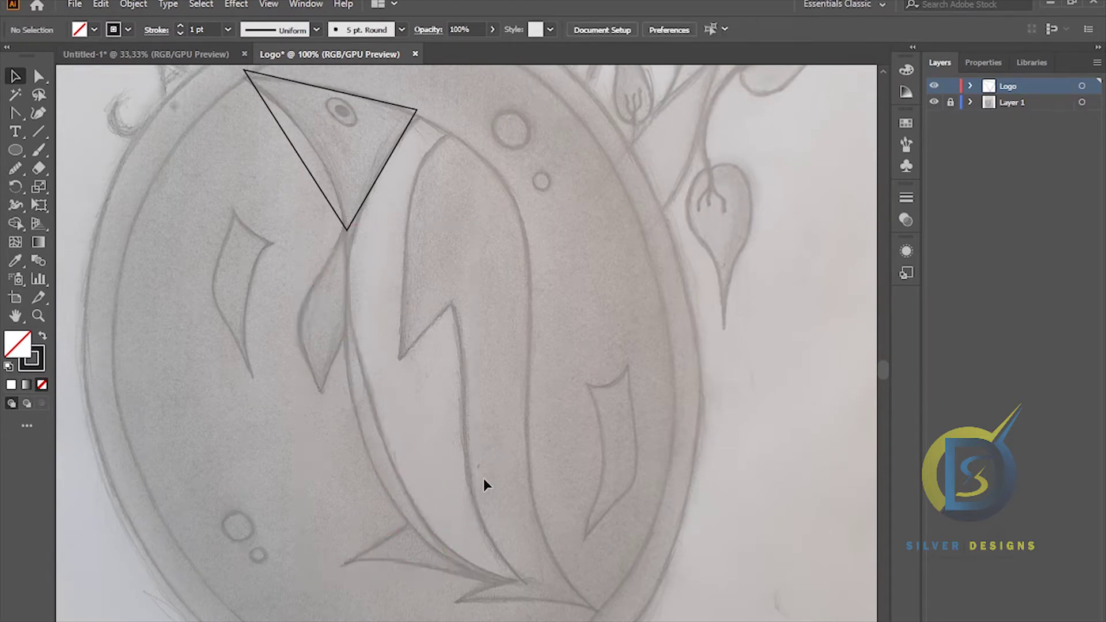
# - Start a new Curvature path at the head triangle's lower tip and trace the front wing's outline down to its tip and inner corner
pyautogui.click(36, 114)
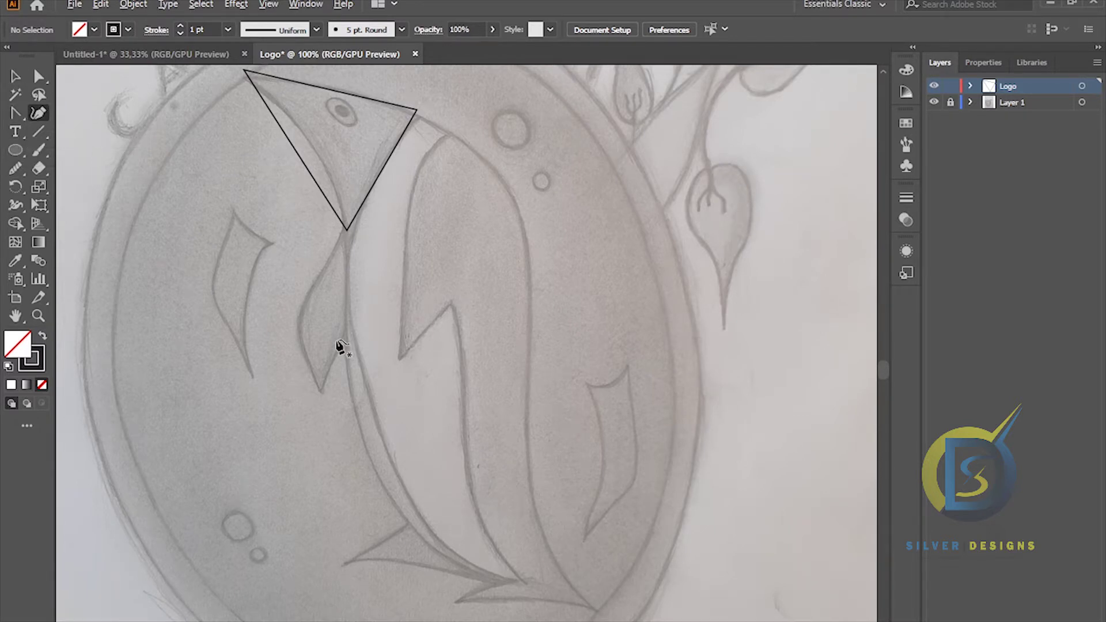
pyautogui.scroll(1, 340, 345)
pyautogui.click(347, 171)
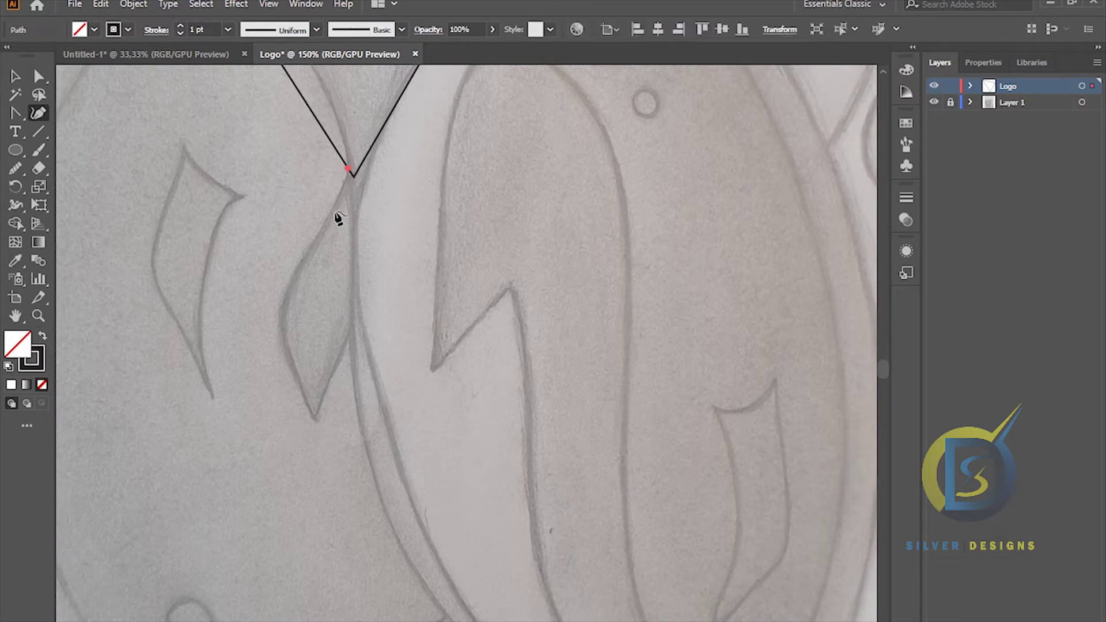
pyautogui.click(280, 306)
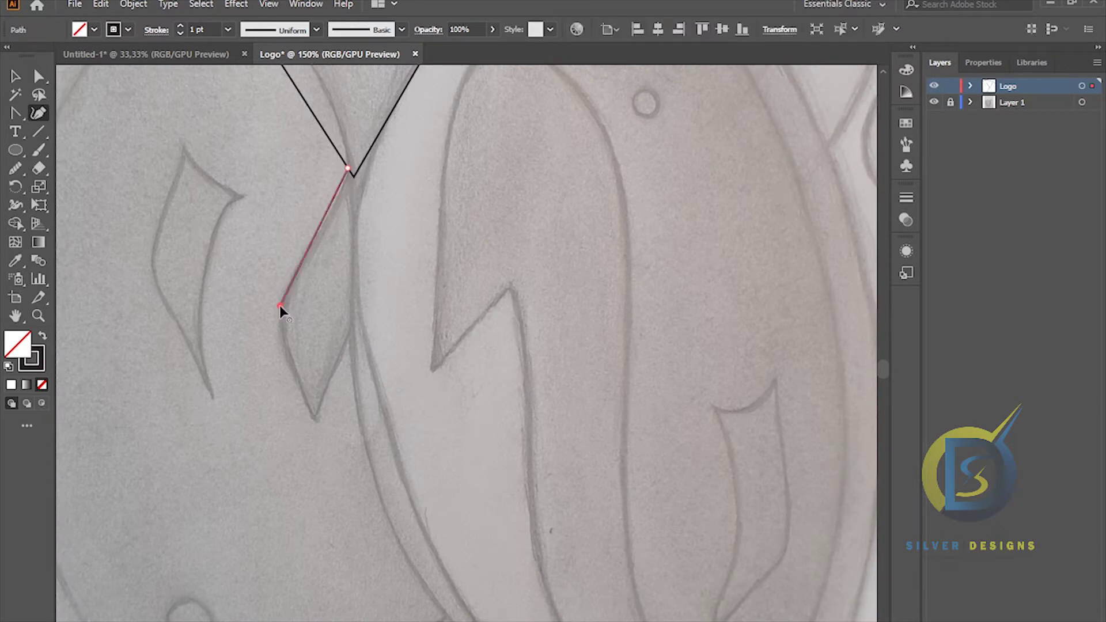
pyautogui.click(314, 419)
pyautogui.click(353, 326)
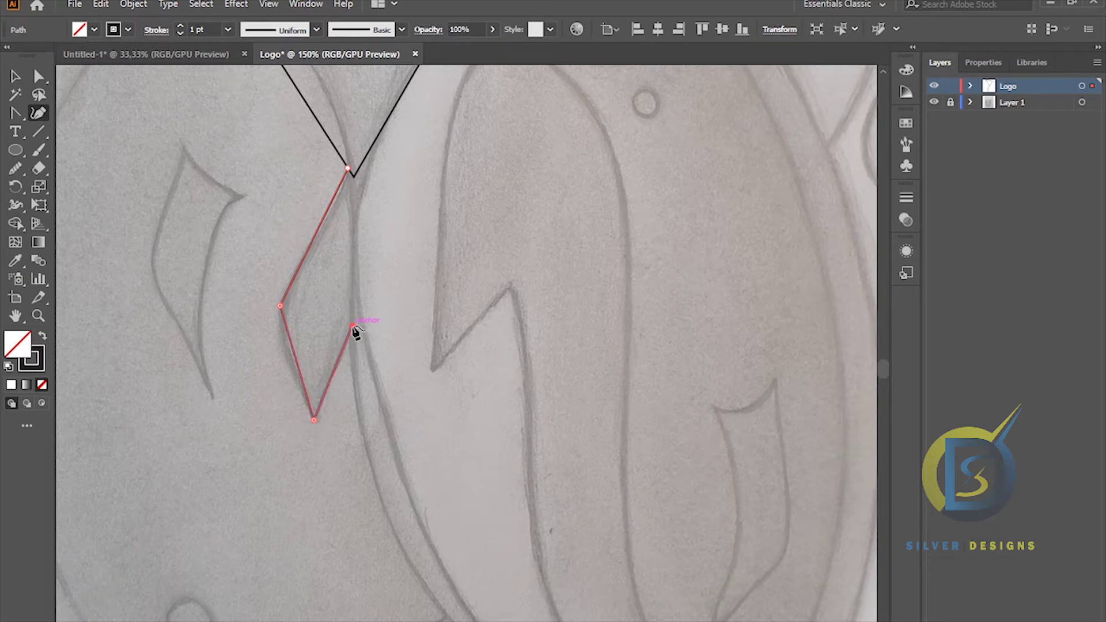
# - Continue the path straight down the body's left edge and around the left tail fin to the tail's right tip
pyautogui.scroll(-5, 340, 321)
pyautogui.hscroll(3, 340, 321)
pyautogui.click(342, 461)
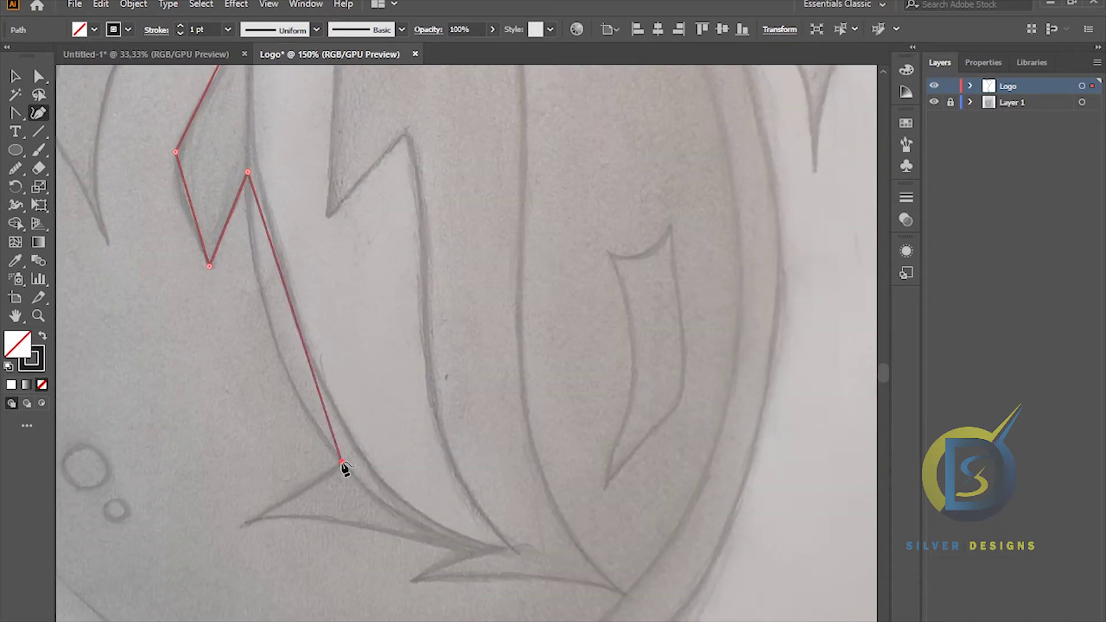
pyautogui.click(246, 522)
pyautogui.click(471, 549)
pyautogui.moveTo(526, 503); pyautogui.dragTo(464, 563)
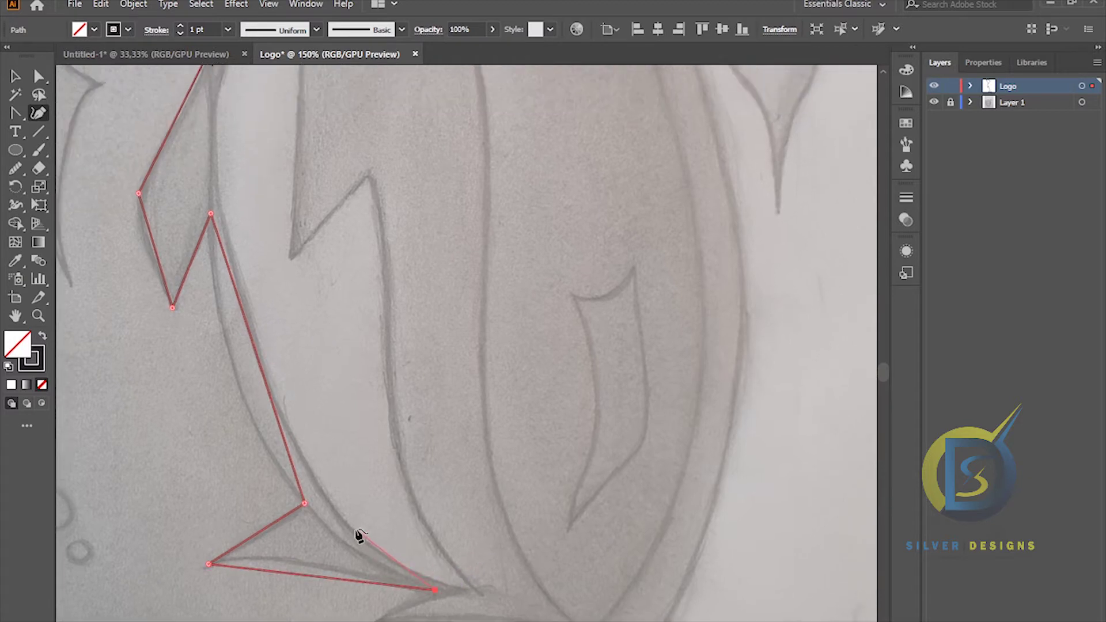
# - Trace the body's right edge back up from the tail and close the path at the head triangle's lower tip
pyautogui.press('Escape')
pyautogui.moveTo(217, 197); pyautogui.dragTo(234, 365)
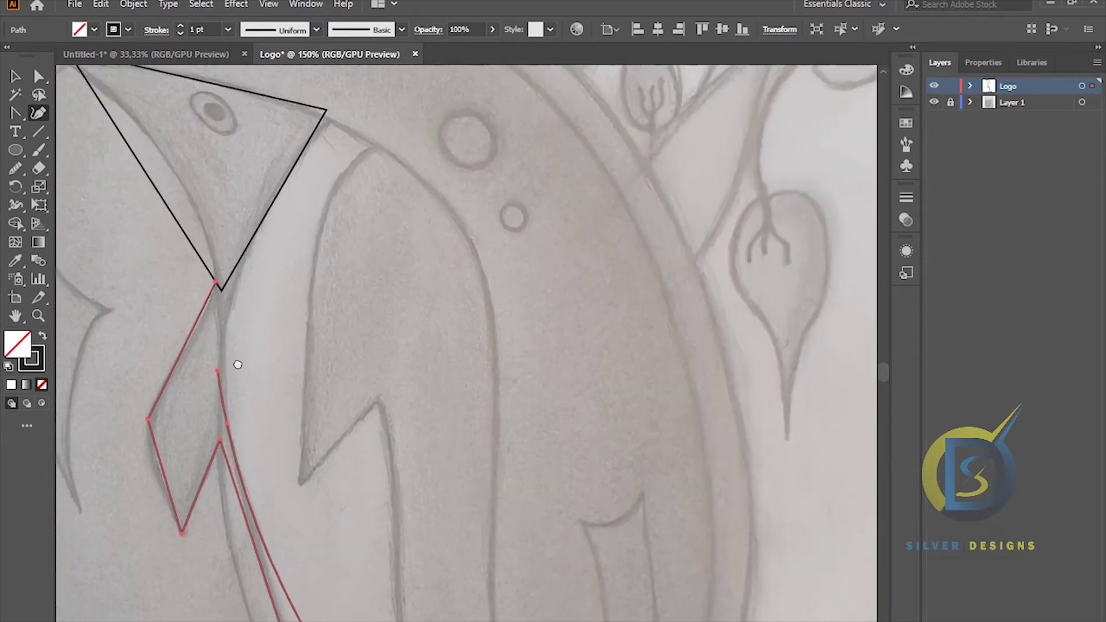
pyautogui.click(218, 288)
pyautogui.moveTo(236, 375); pyautogui.dragTo(321, 171)
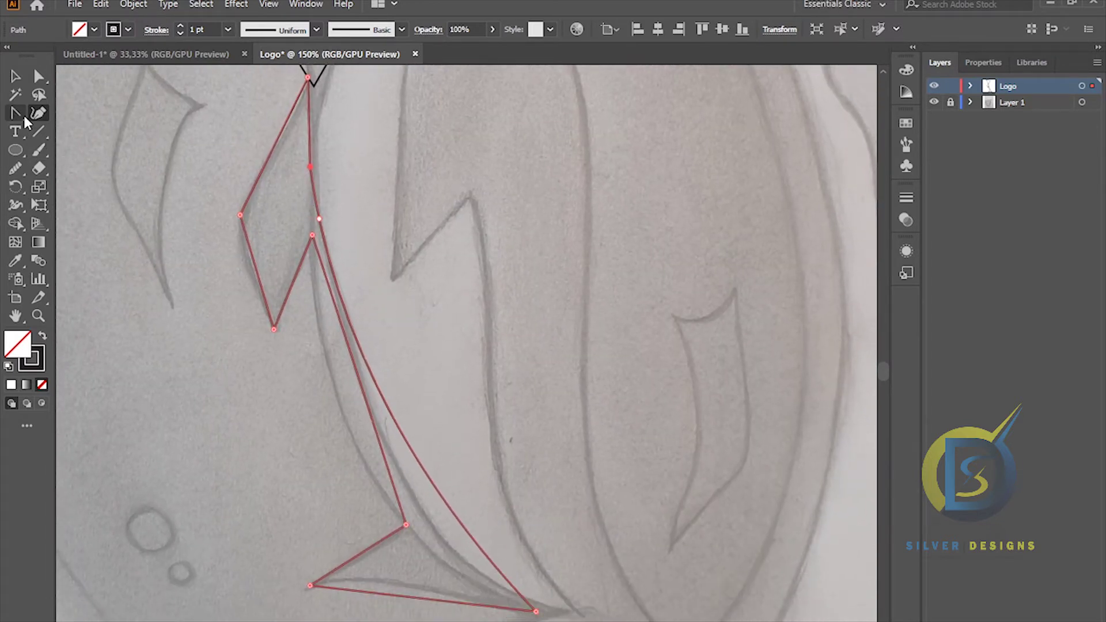
# - Bend the body's left edge and the tail fin's lower edge onto the sketch lines with the Anchor Point tool
pyautogui.moveTo(360, 382); pyautogui.dragTo(336, 399)
pyautogui.moveTo(407, 432)
pyautogui.mouseDown()
pyautogui.moveTo(386, 365)
pyautogui.moveTo(420, 432)
pyautogui.mouseUp()
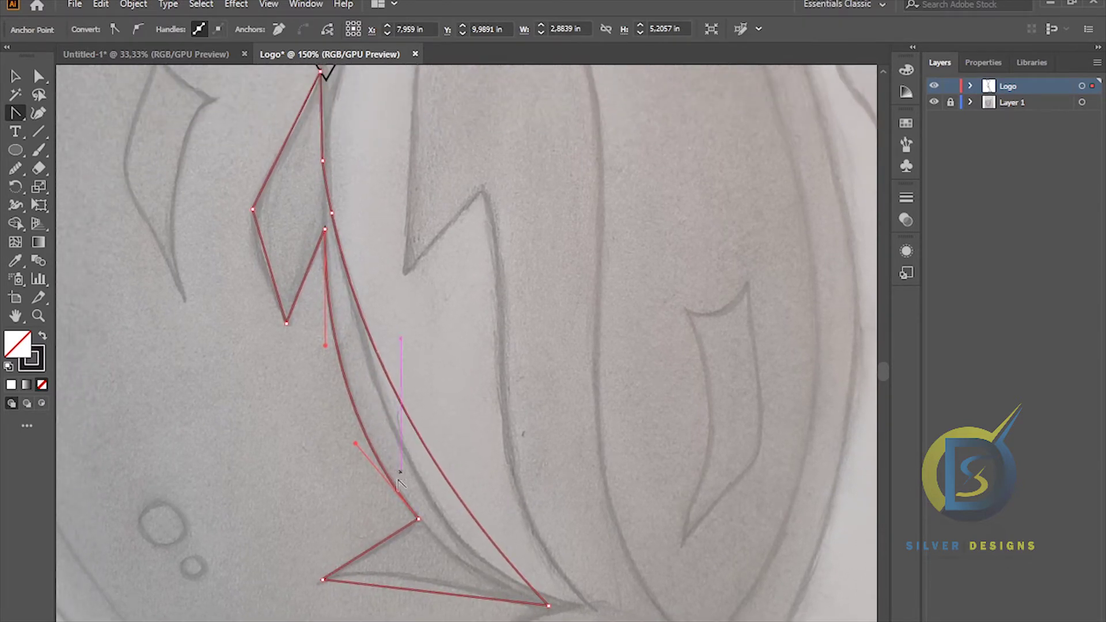
pyautogui.click(386, 540)
pyautogui.click(380, 544)
pyautogui.moveTo(371, 545); pyautogui.dragTo(358, 480)
pyautogui.moveTo(400, 516); pyautogui.dragTo(403, 504)
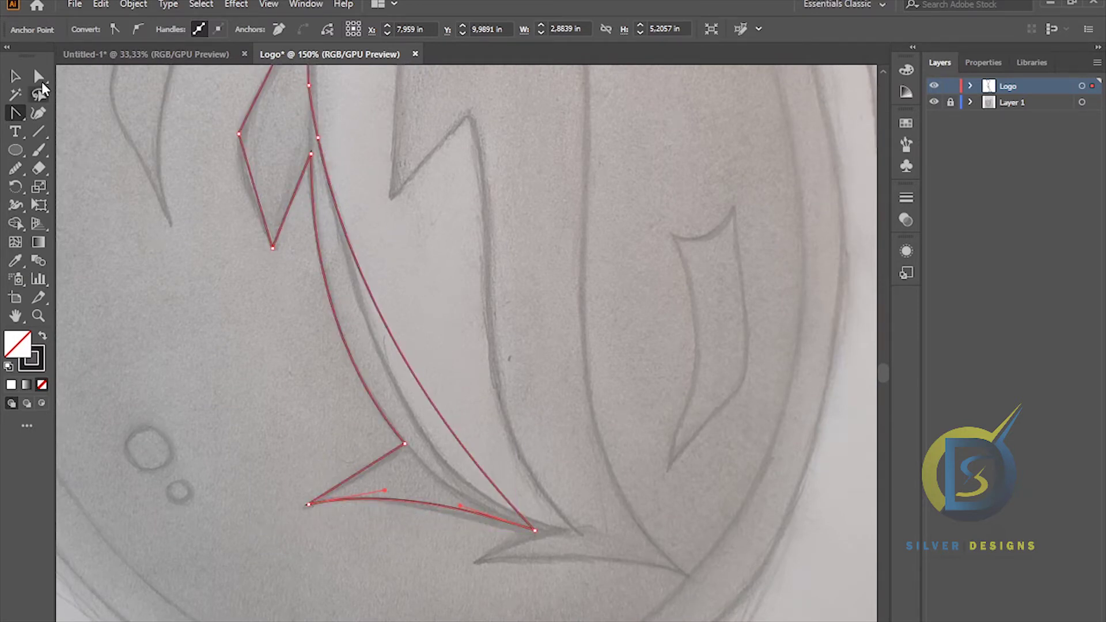
# - Slightly round the tail fin's left tip to 0.02 in and its right tip to 0.04 in with the Direct Selection tool
pyautogui.click(309, 505)
pyautogui.moveTo(323, 499); pyautogui.dragTo(320, 501)
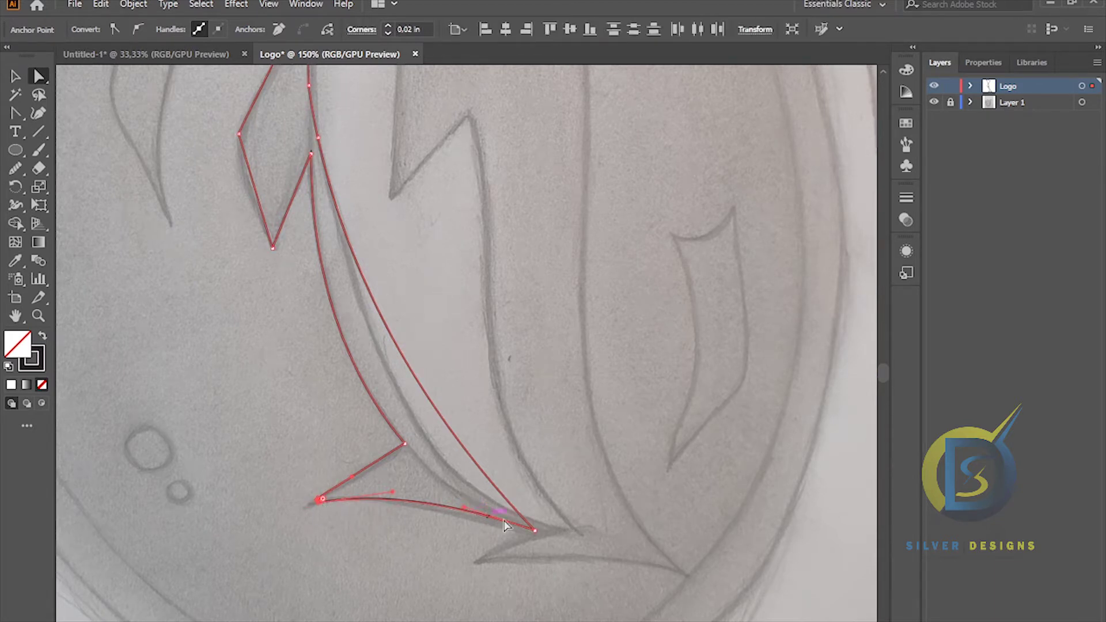
pyautogui.click(534, 528)
pyautogui.moveTo(523, 527); pyautogui.dragTo(524, 526)
# - Adjust the direction handle at the tail's right tip so the body's right edge follows the sketched belly line
pyautogui.scroll(3, 552, 524)
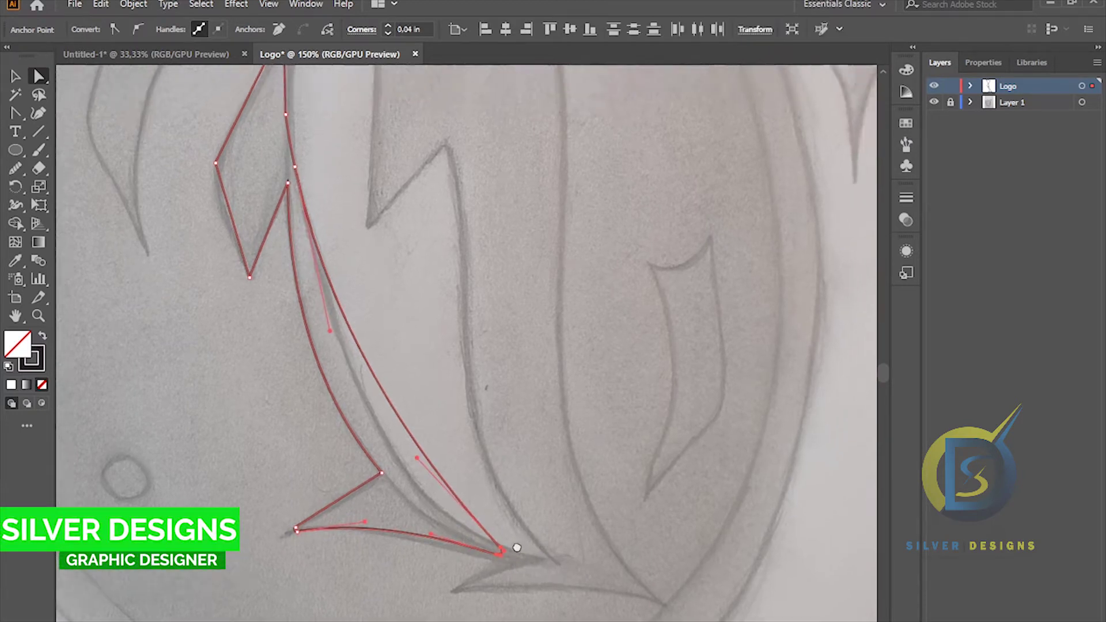
pyautogui.hscroll(3, 518, 518)
pyautogui.click(353, 508)
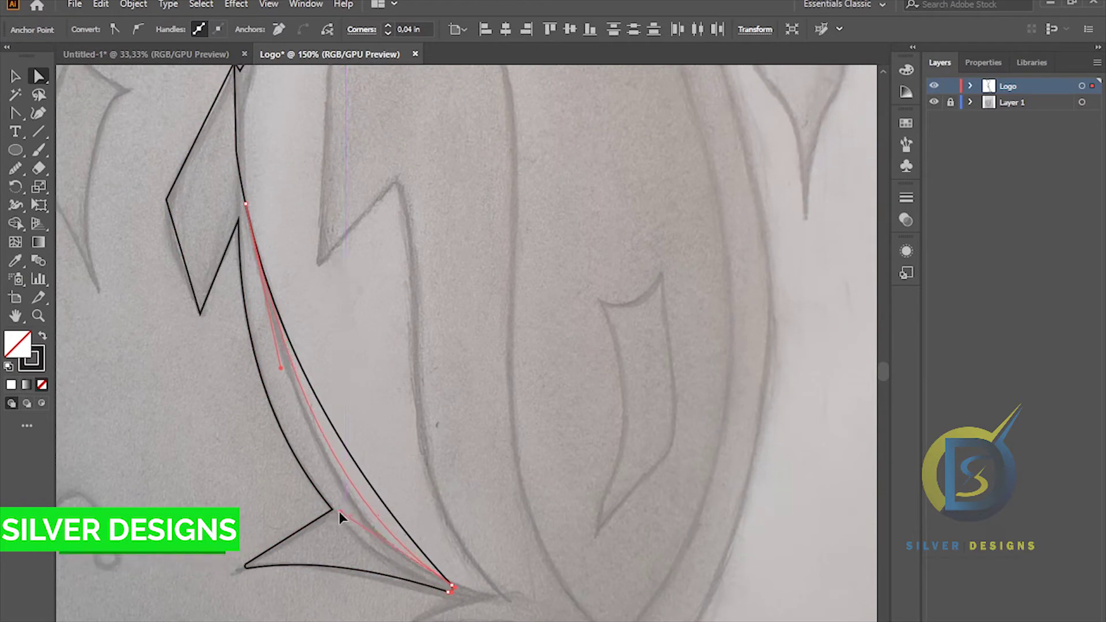
pyautogui.click(327, 512)
pyautogui.click(319, 514)
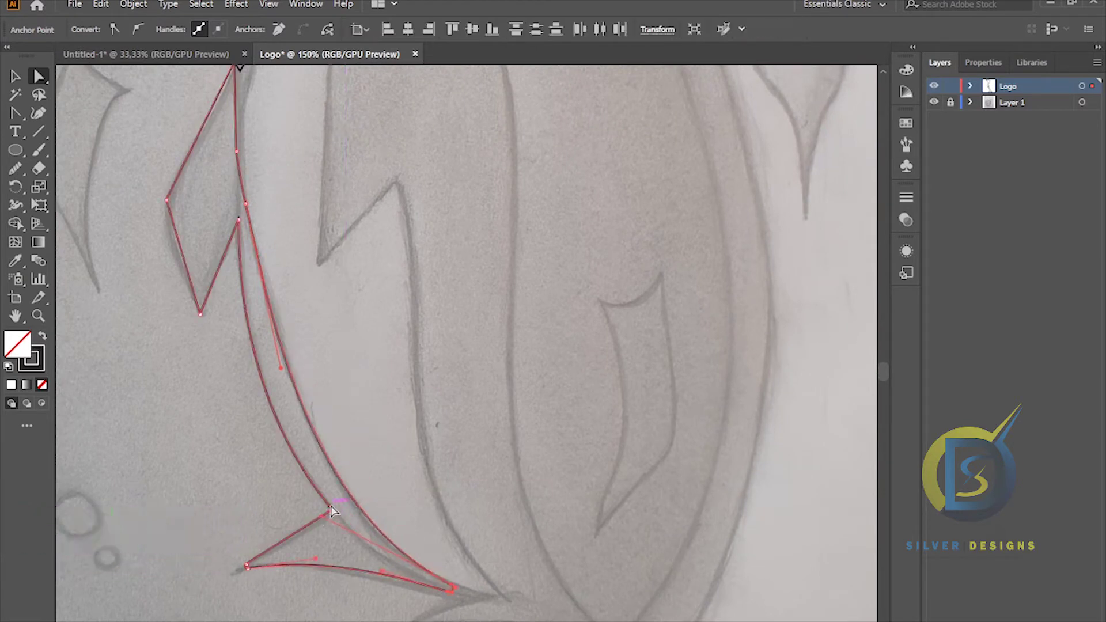
# - Remove the extra anchor point beside the front wing on the body's right edge with the Delete Anchor Point tool
pyautogui.moveTo(452, 388); pyautogui.dragTo(441, 468)
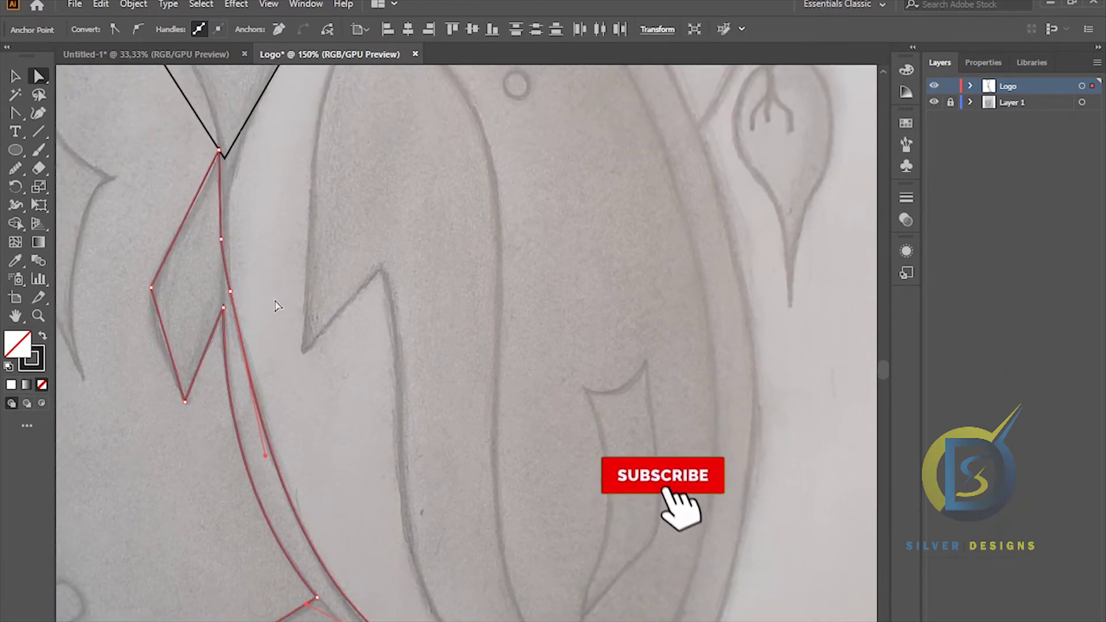
pyautogui.moveTo(242, 233); pyautogui.dragTo(294, 299)
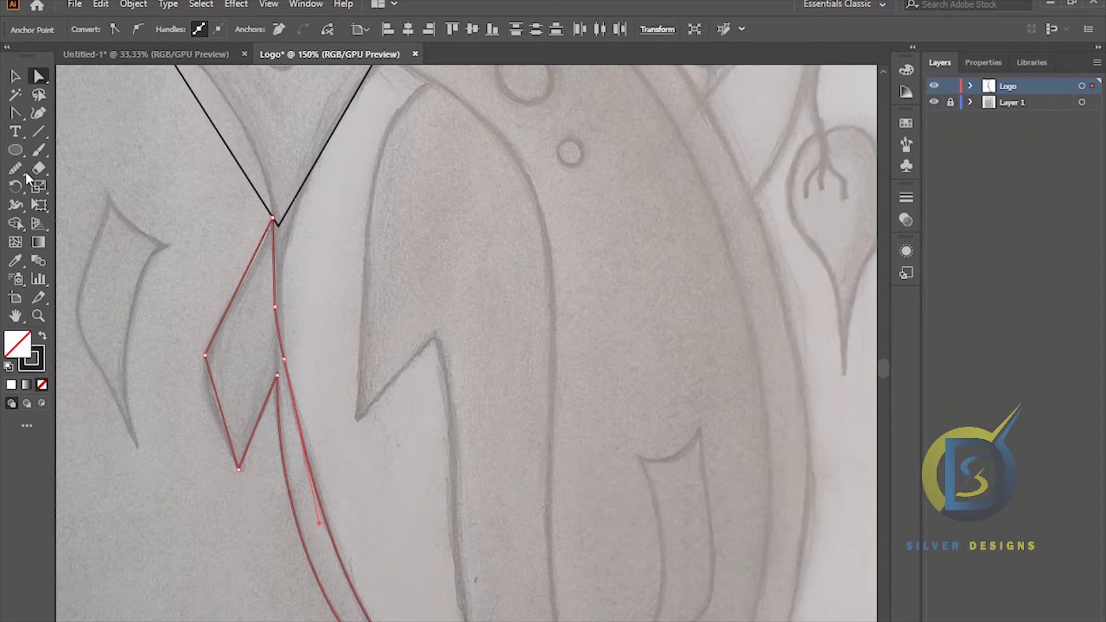
pyautogui.click(20, 117)
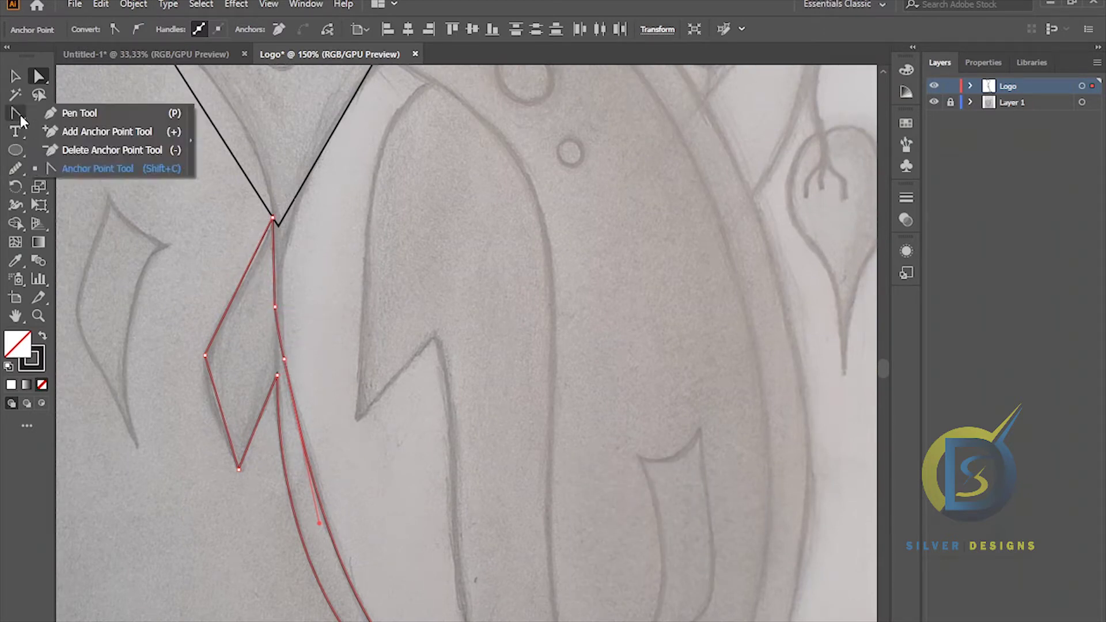
pyautogui.click(80, 150)
pyautogui.click(275, 308)
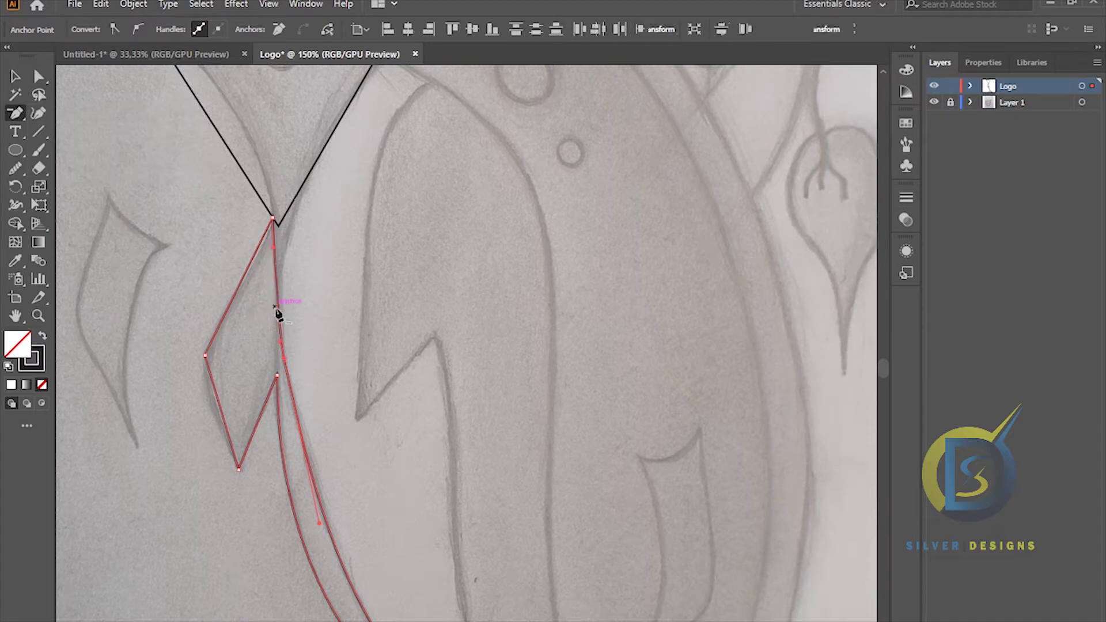
# - Refine the curve beside the wing's inner corner on the body's right edge with the Anchor Point tool
pyautogui.click(15, 76)
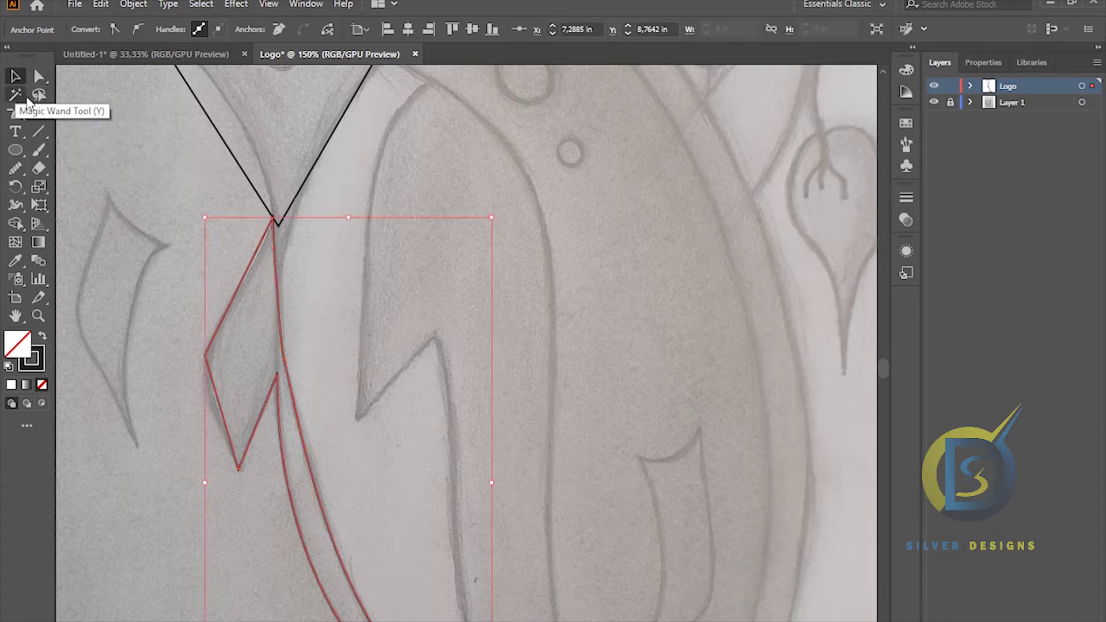
pyautogui.click(17, 115)
pyautogui.click(81, 167)
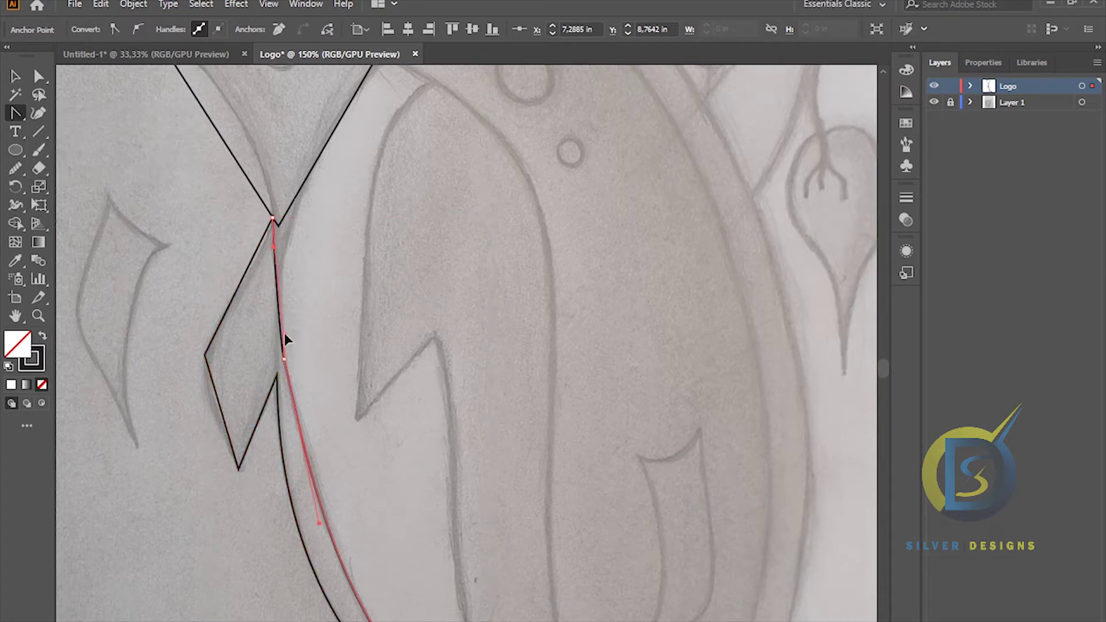
pyautogui.click(283, 359)
pyautogui.moveTo(284, 360); pyautogui.dragTo(283, 347)
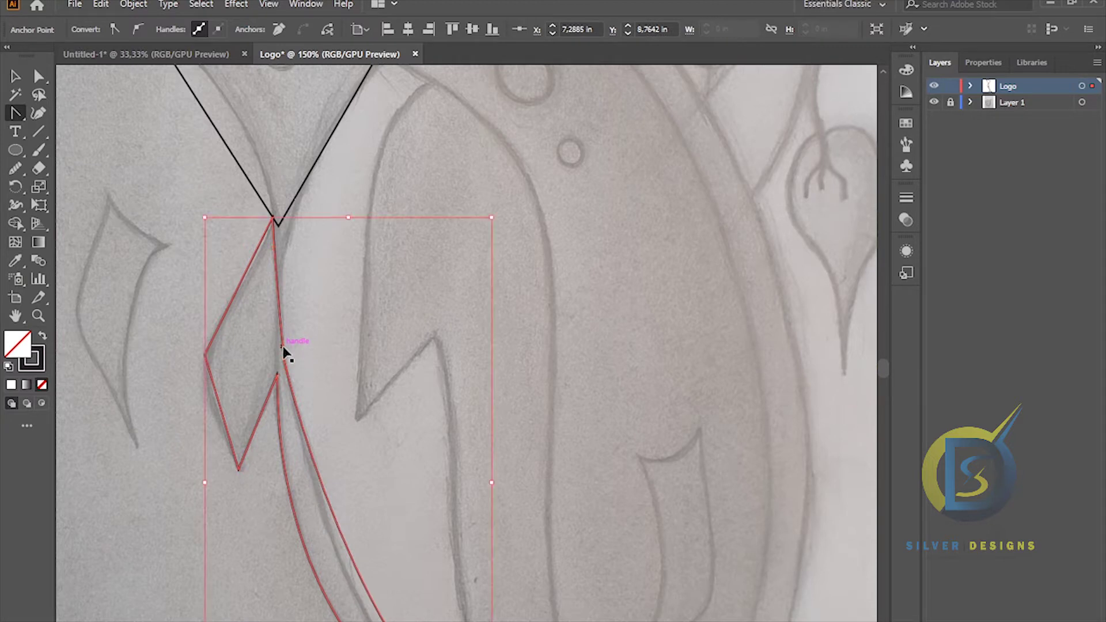
# - Deselect the path and review the traced wing, body and tail with the Layer 1 sketch hidden and shown again
pyautogui.scroll(-2, 346, 335)
pyautogui.press('v')
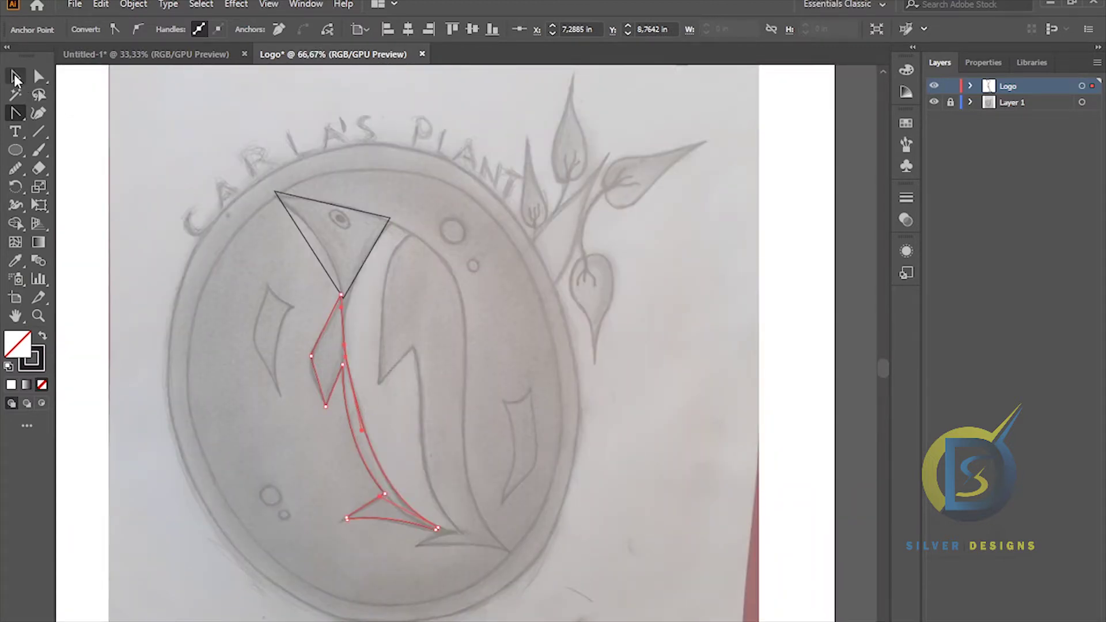
pyautogui.click(583, 214)
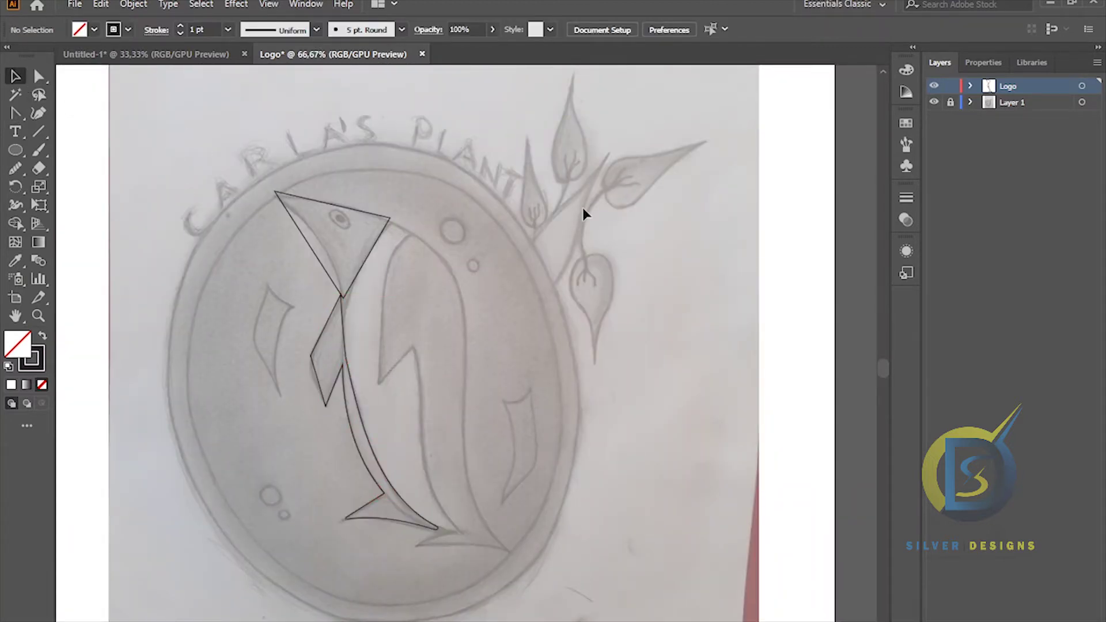
pyautogui.click(935, 103)
pyautogui.scroll(1, 460, 291)
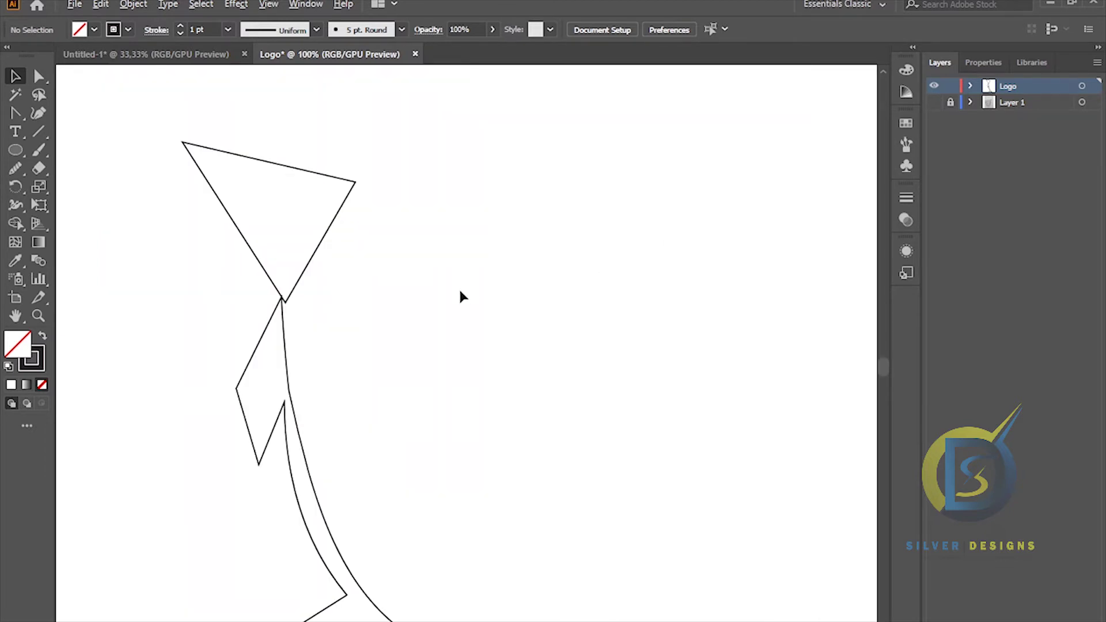
pyautogui.click(935, 104)
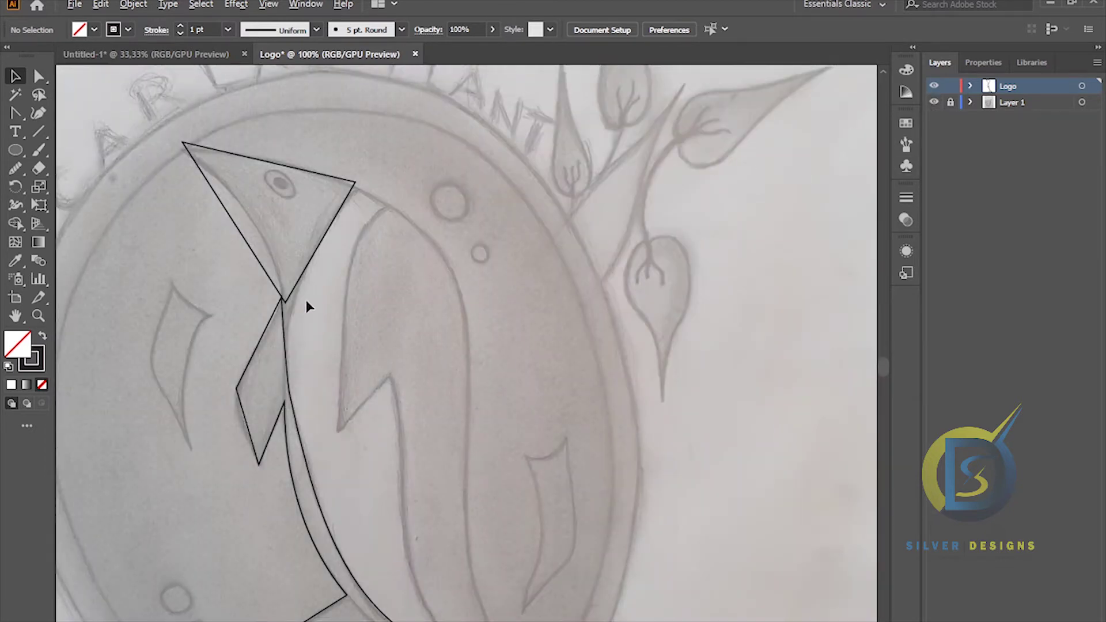
# - Move the wing path's top anchor onto the head triangle's lower tip with the Direct Selection tool, then deselect the path
pyautogui.scroll(1, 306, 294)
pyautogui.hscroll(-2, 323, 284)
pyautogui.scroll(3, 348, 284)
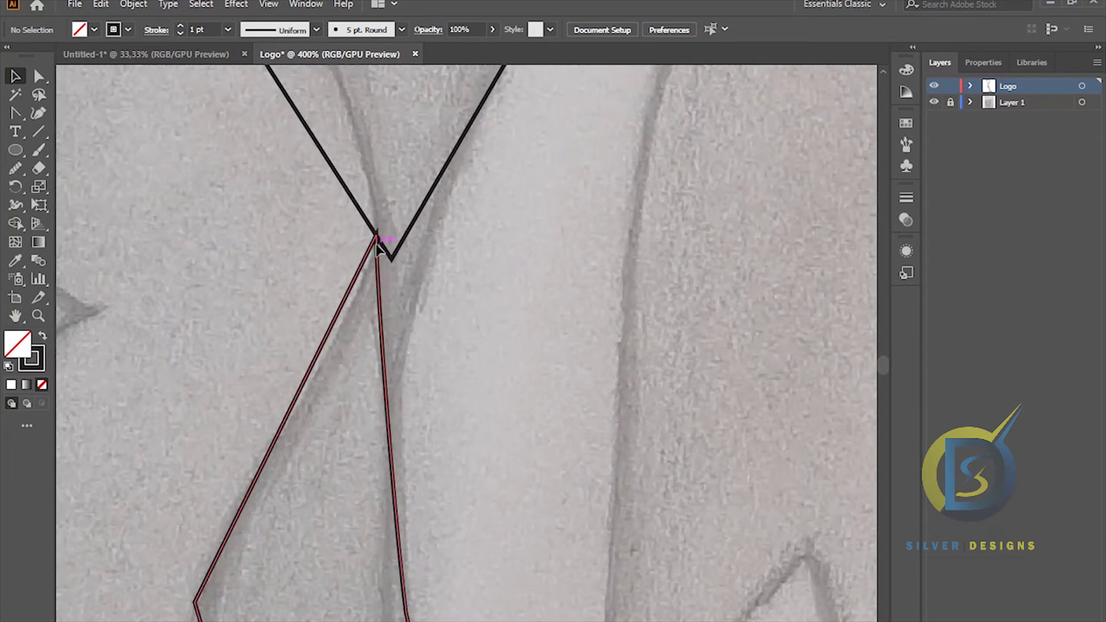
pyautogui.click(371, 268)
pyautogui.click(38, 80)
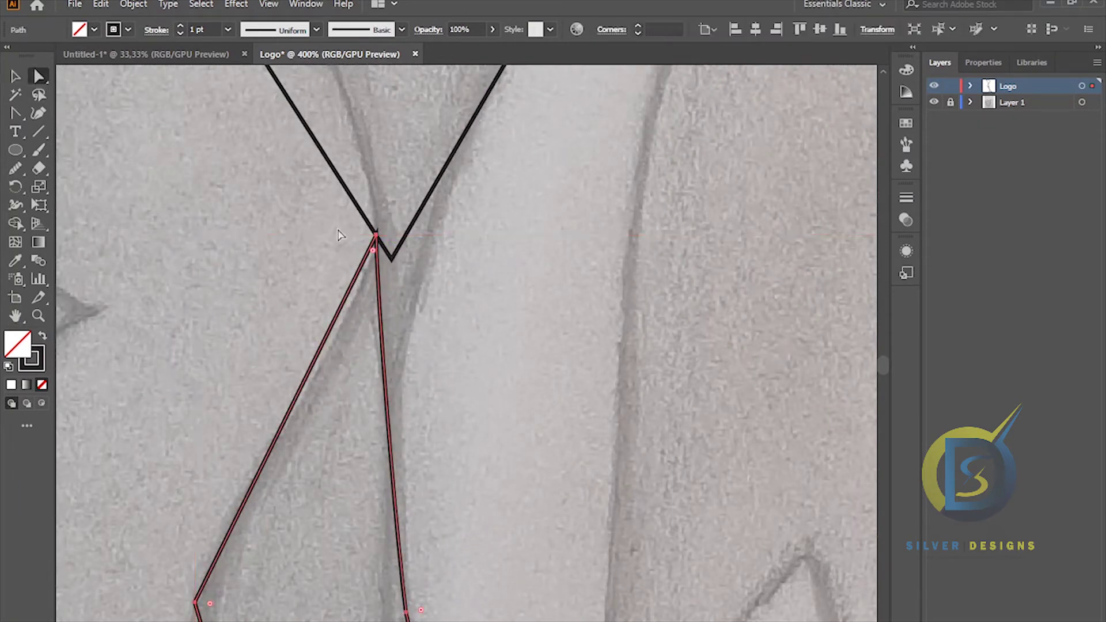
pyautogui.click(376, 238)
pyautogui.moveTo(375, 236); pyautogui.dragTo(398, 266)
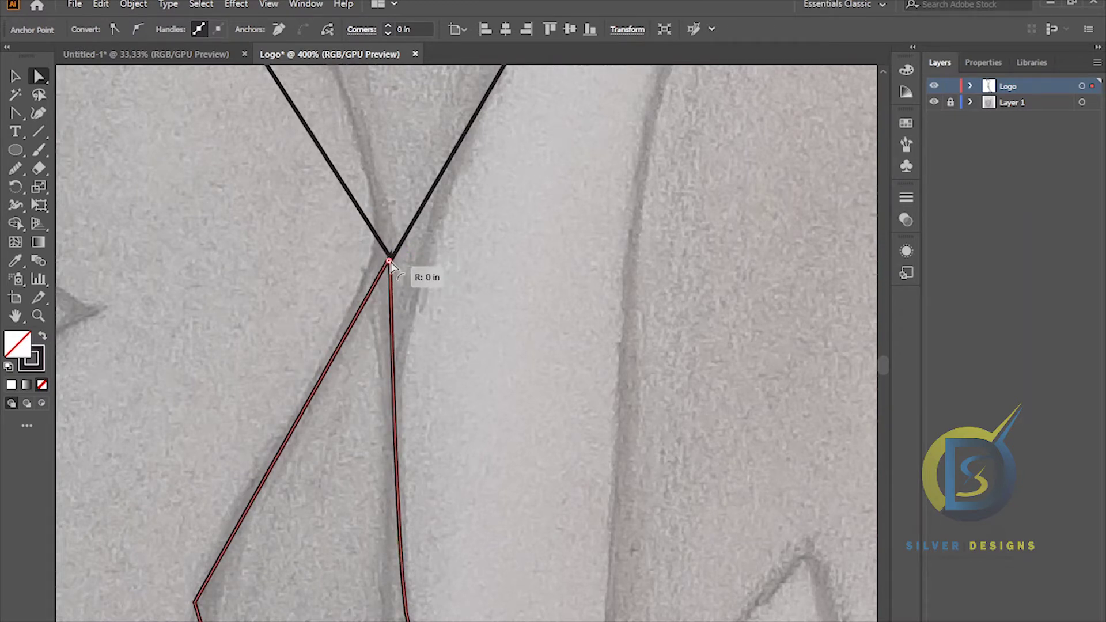
pyautogui.click(419, 268)
# - Unlock all locked objects on the artboard to free the bird's head triangle for editing
pyautogui.scroll(-4, 419, 268)
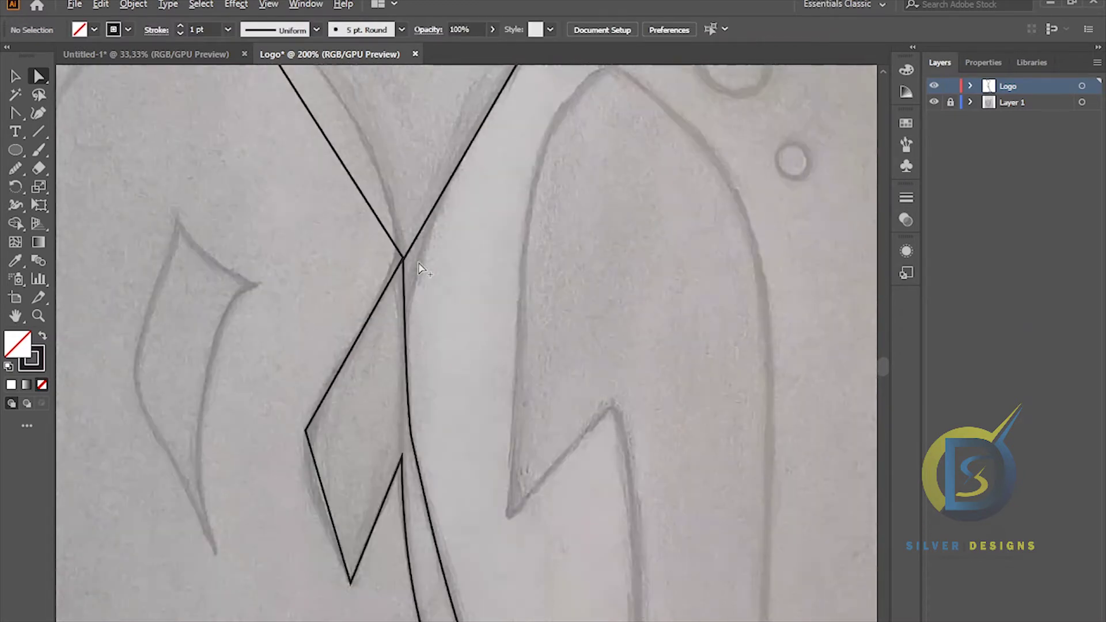
pyautogui.scroll(-2, 420, 268)
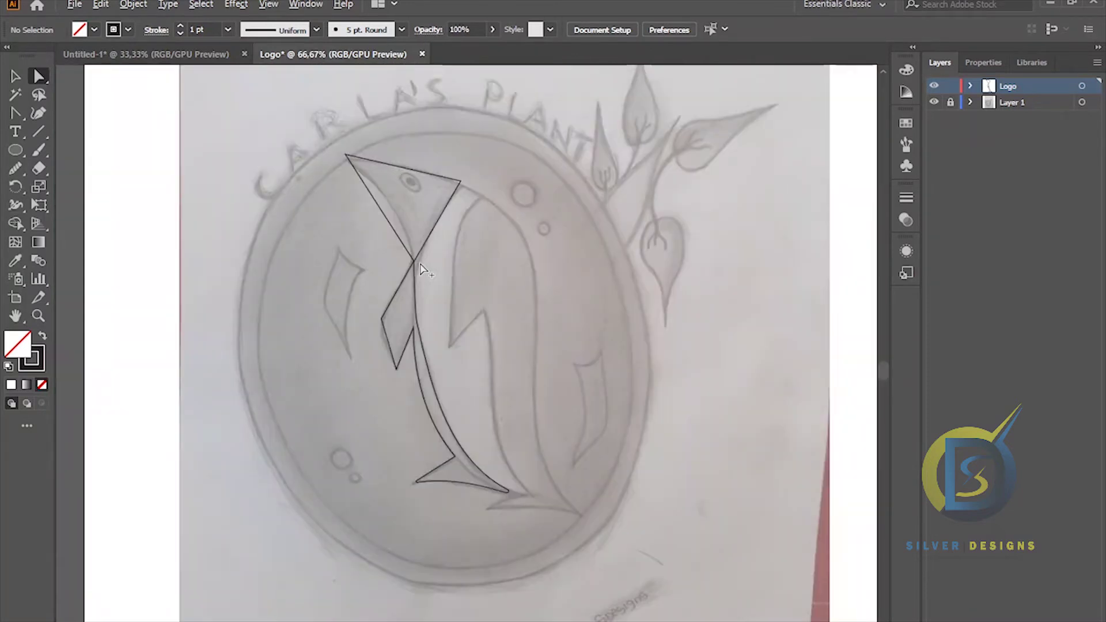
pyautogui.scroll(3, 424, 262)
pyautogui.scroll(4, 424, 257)
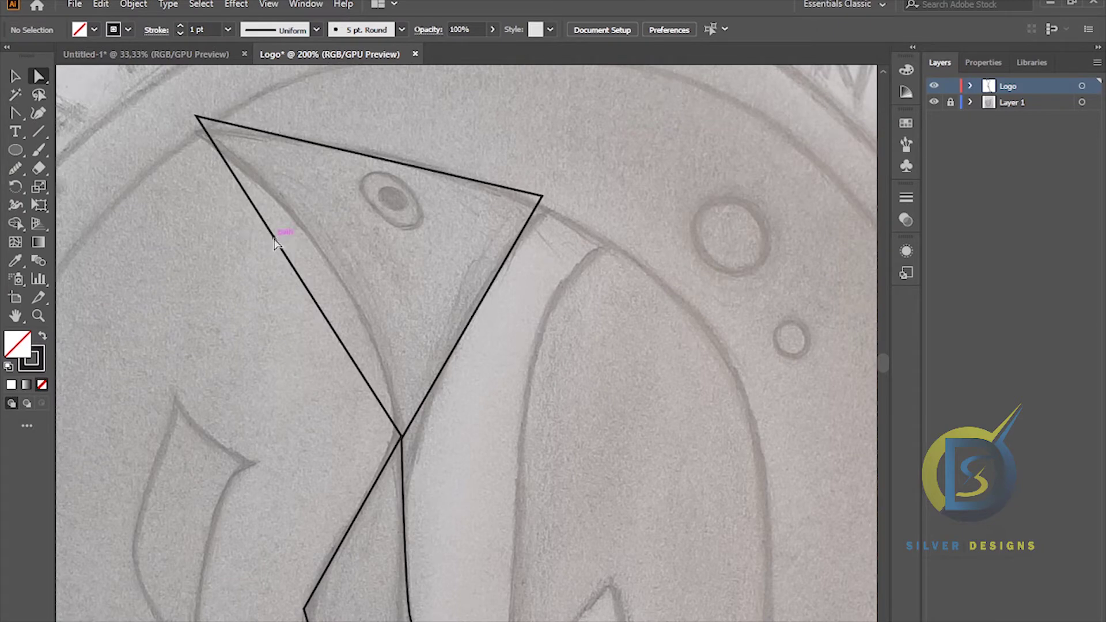
pyautogui.click(15, 79)
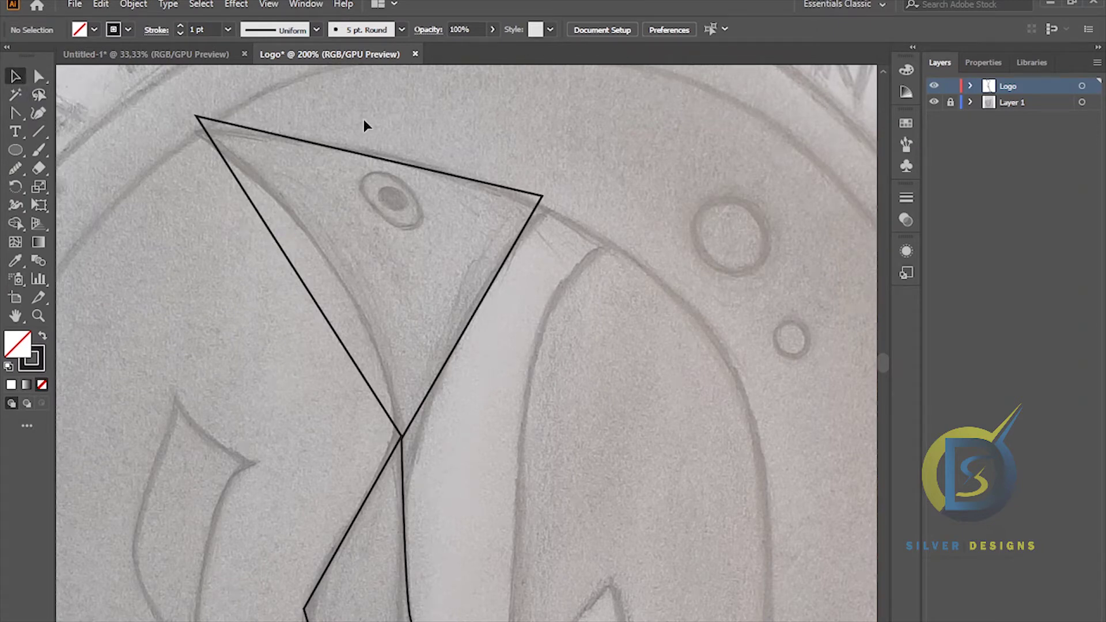
pyautogui.click(133, 4)
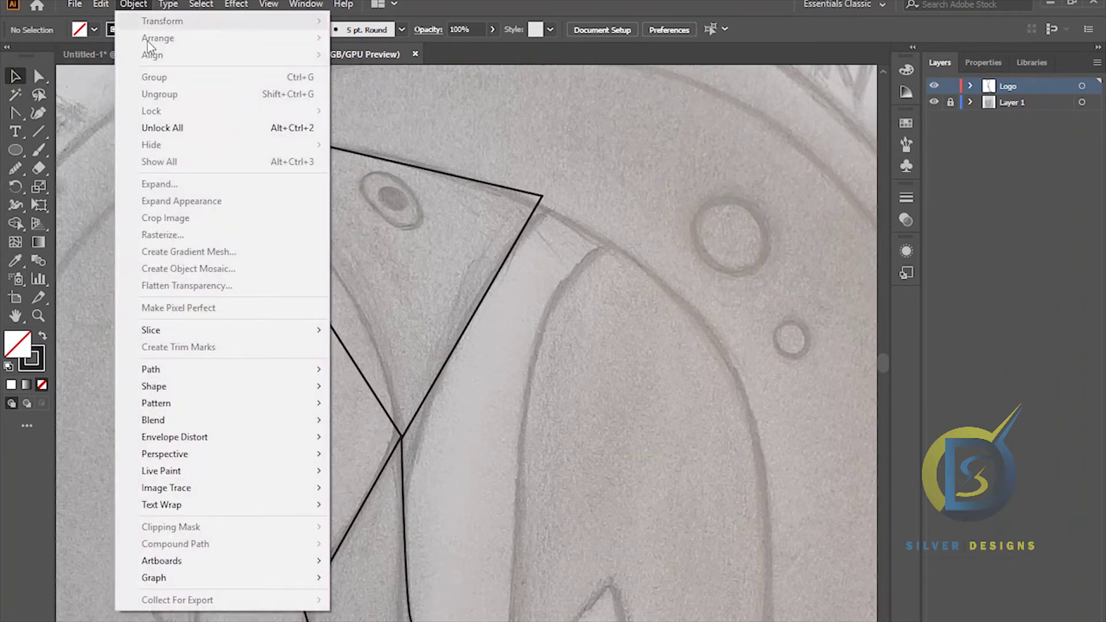
pyautogui.click(196, 130)
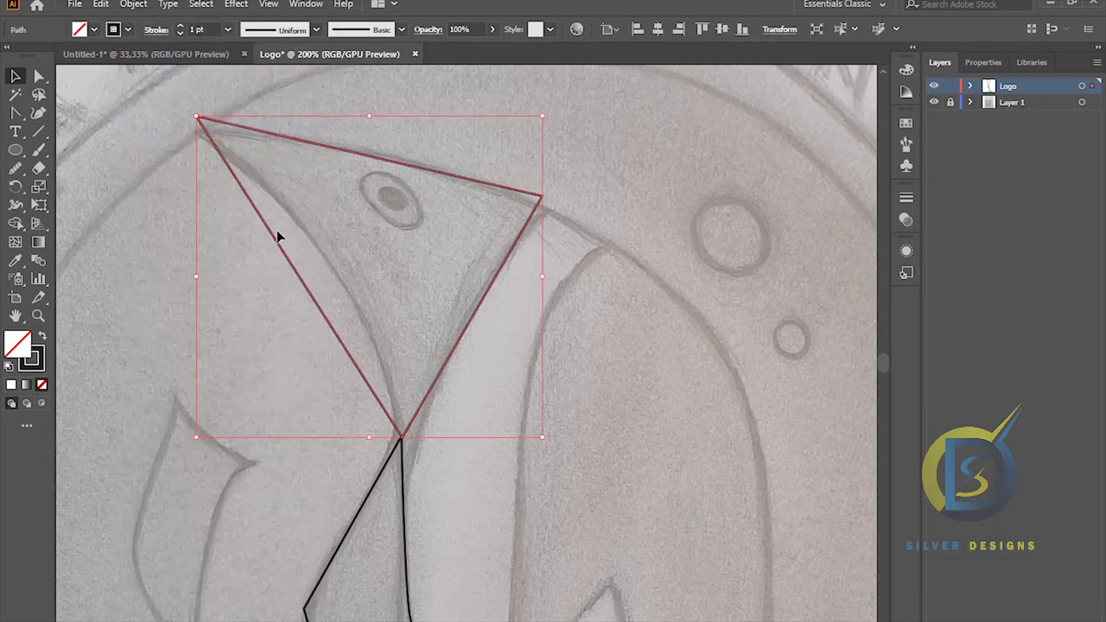
# - Bend the head triangle's front edge inward along the sketched throat curve with the Anchor Point tool
pyautogui.click(16, 113)
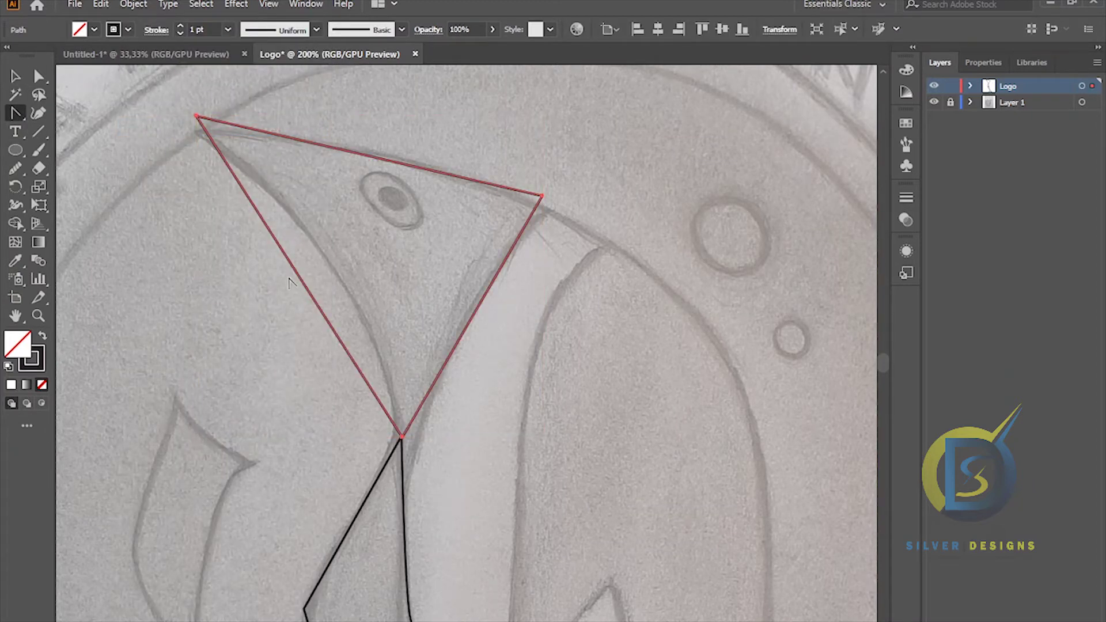
pyautogui.moveTo(294, 272); pyautogui.dragTo(327, 254)
pyautogui.click(197, 119)
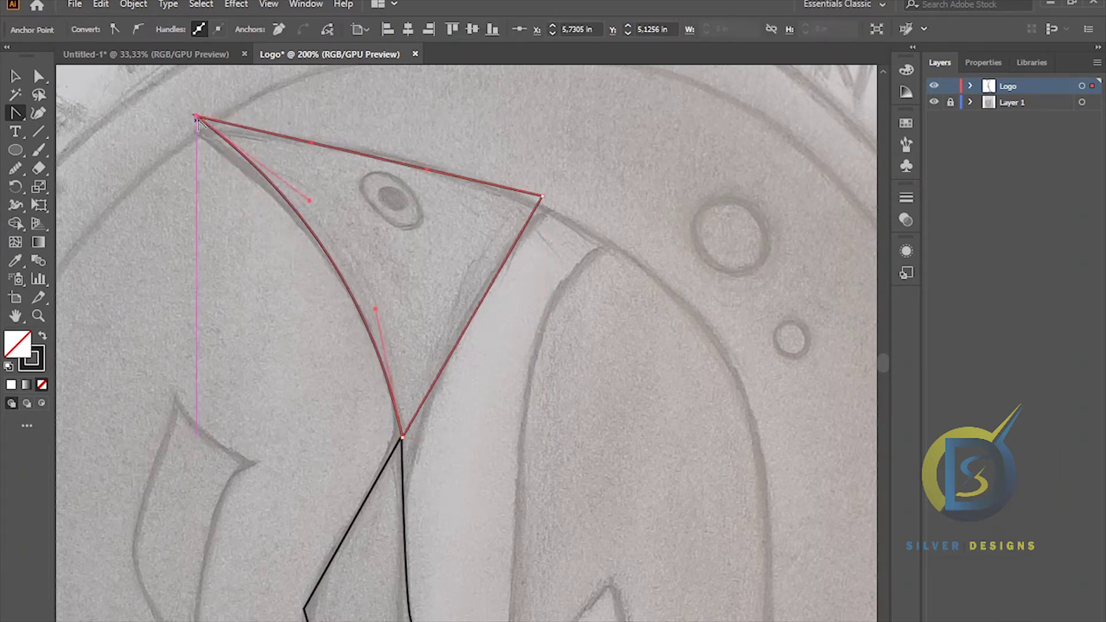
pyautogui.click(197, 118)
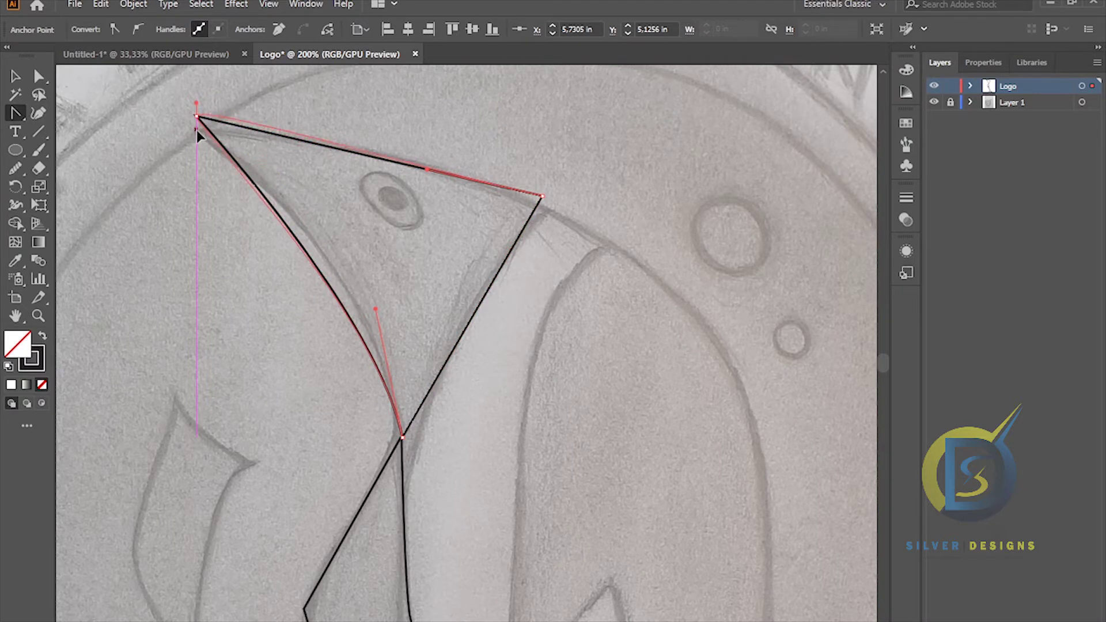
pyautogui.moveTo(279, 218); pyautogui.dragTo(315, 245)
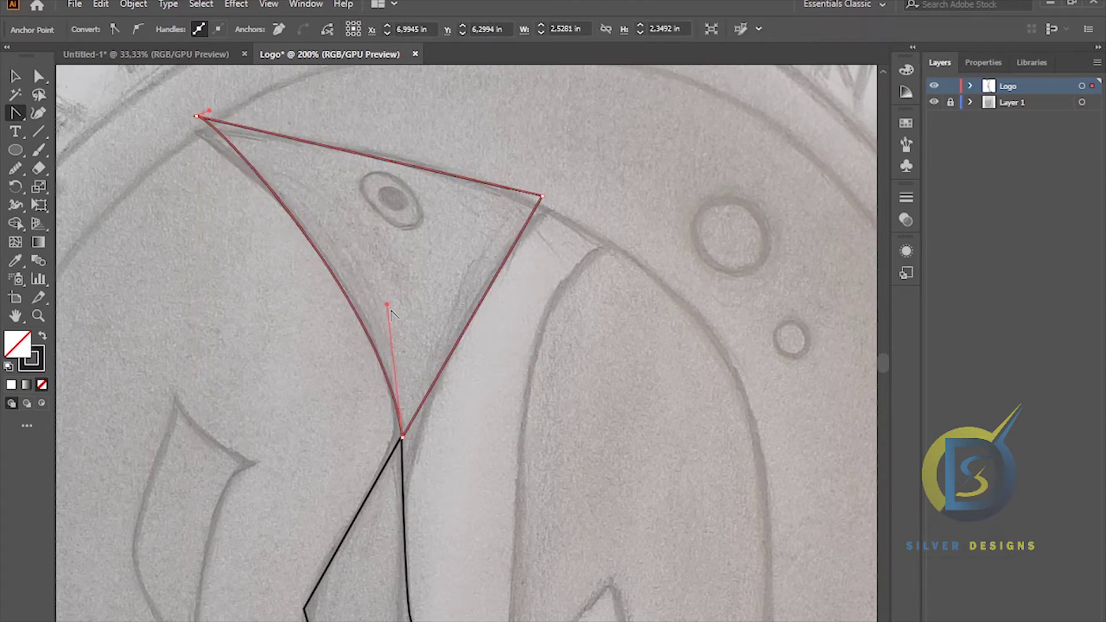
pyautogui.moveTo(386, 301); pyautogui.dragTo(396, 298)
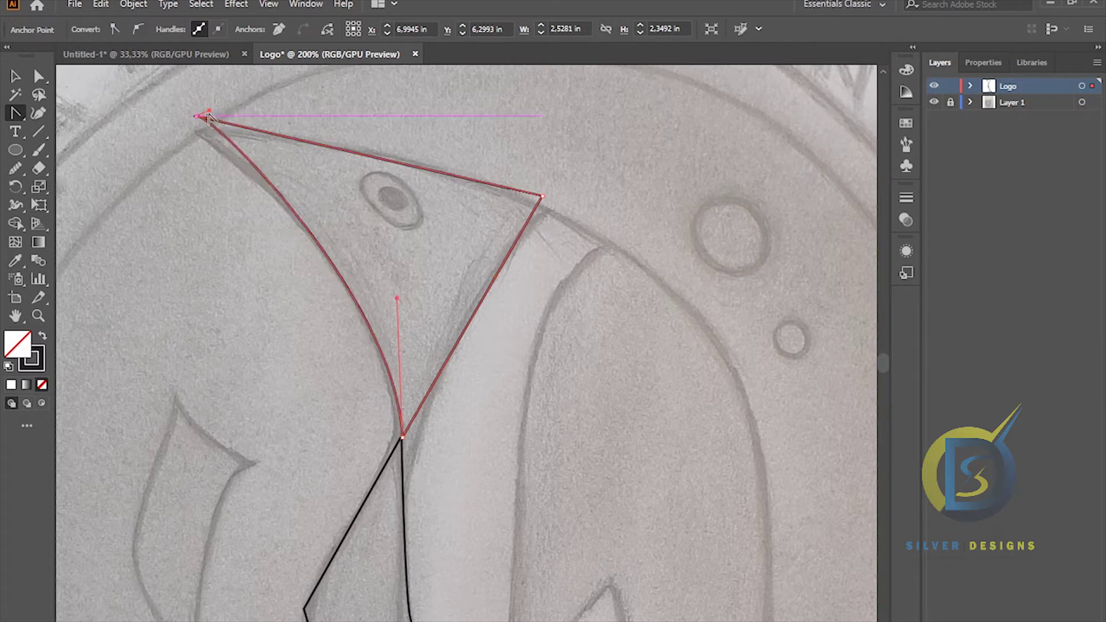
# - Bow the head's top edge slightly and move the beak tip anchor down onto the sketched tip with the Direct Selection tool
pyautogui.moveTo(203, 113); pyautogui.dragTo(196, 122)
pyautogui.press('ctrl')
pyautogui.moveTo(407, 167); pyautogui.dragTo(399, 156)
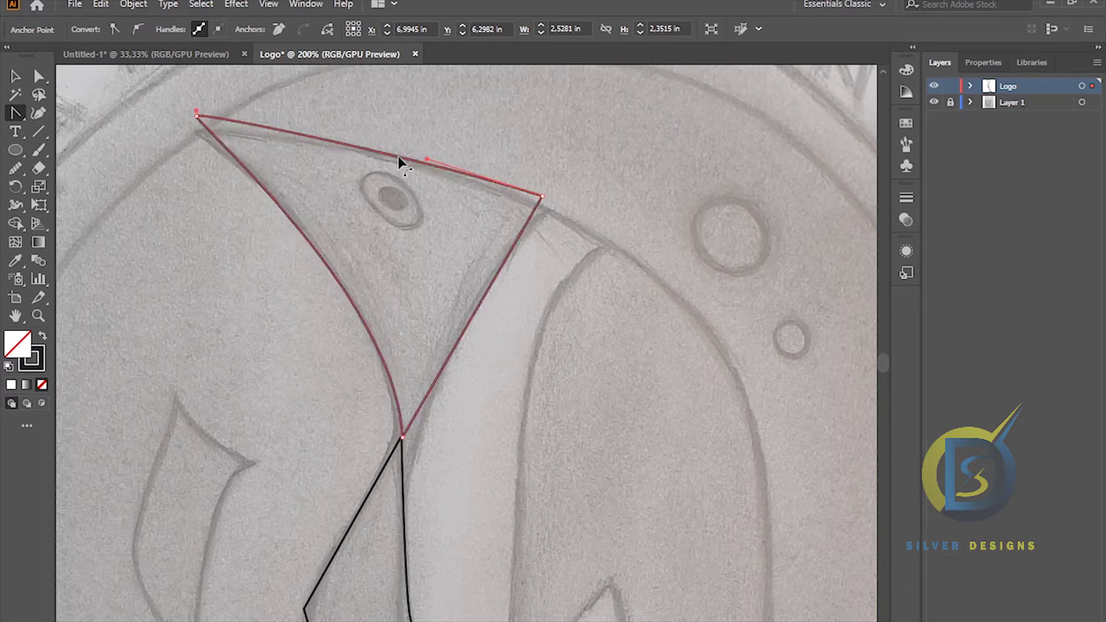
pyautogui.click(39, 79)
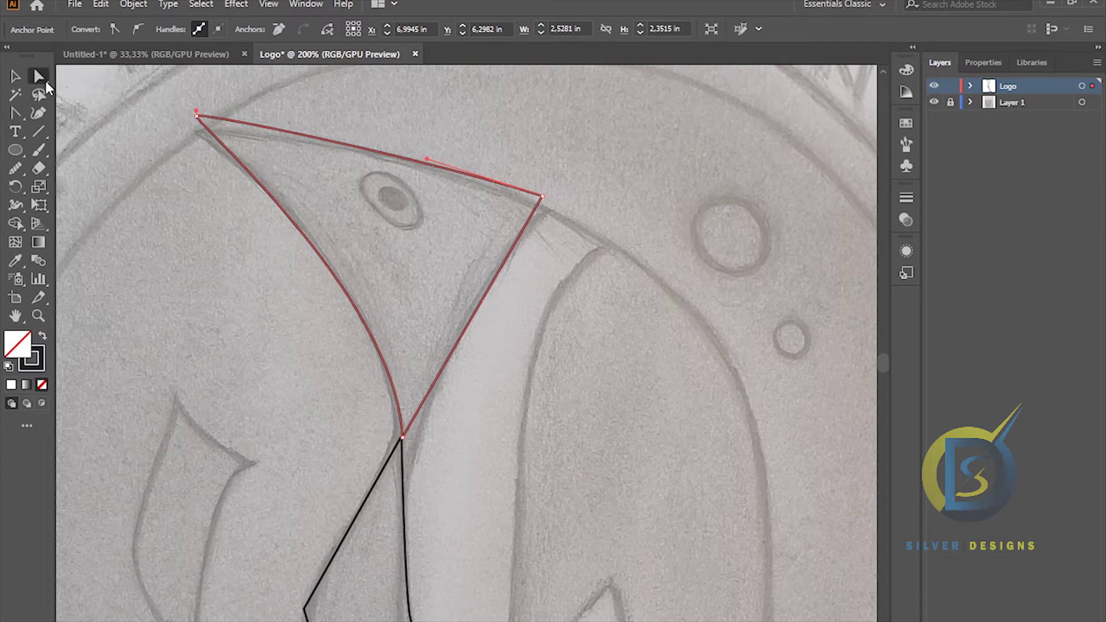
pyautogui.click(198, 117)
pyautogui.moveTo(197, 118); pyautogui.dragTo(199, 134)
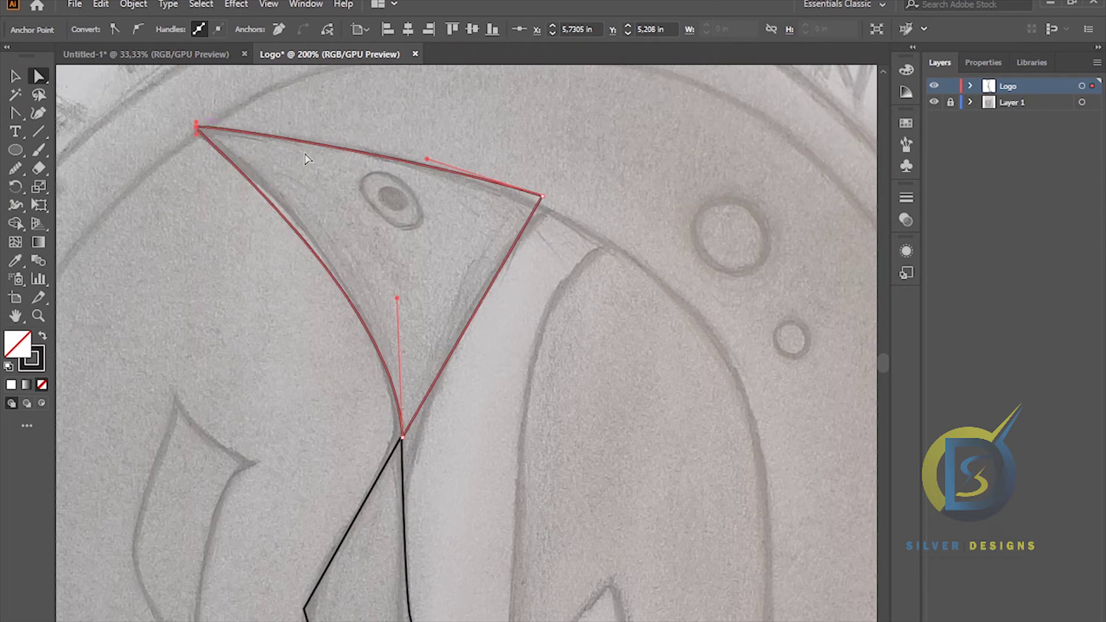
# - Lower the head's rear corner anchor onto the sketch line and raise its handle to arch the top edge
pyautogui.click(542, 197)
pyautogui.click(542, 198)
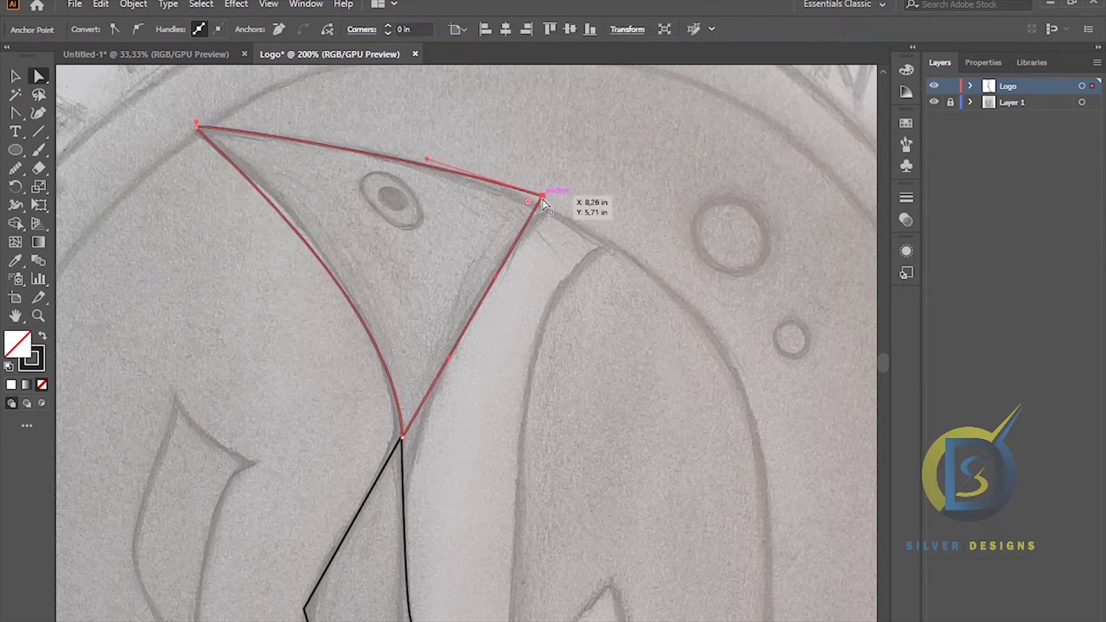
pyautogui.moveTo(543, 197); pyautogui.dragTo(542, 206)
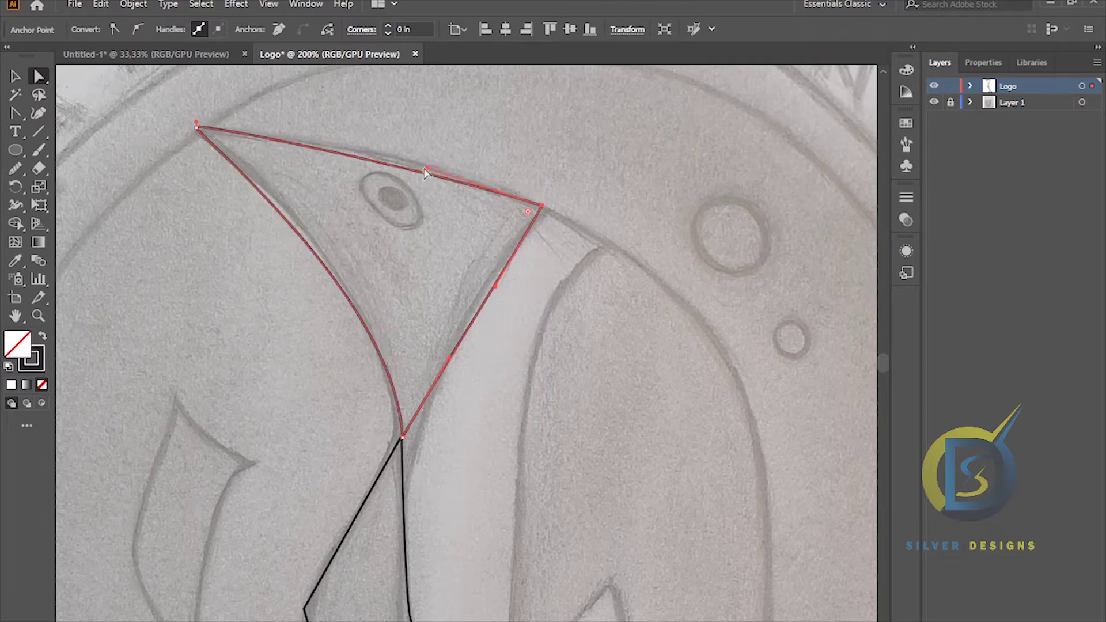
pyautogui.moveTo(426, 170); pyautogui.dragTo(427, 151)
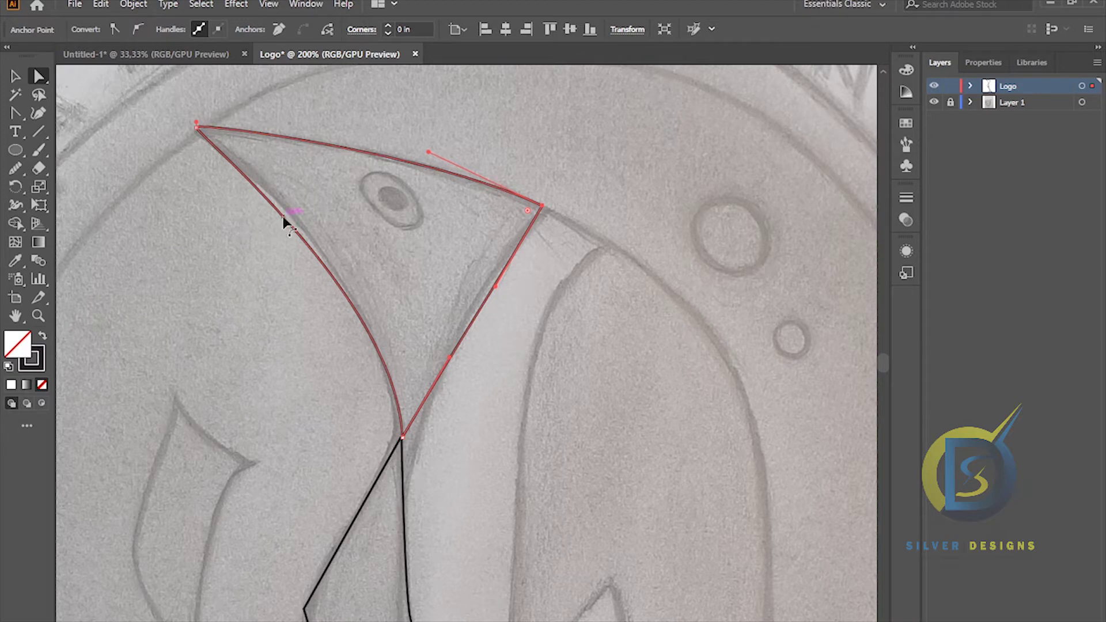
# - Refine the head's throat curve and the beak tip anchor to match the sketch, then deselect the head
pyautogui.moveTo(282, 216); pyautogui.dragTo(289, 207)
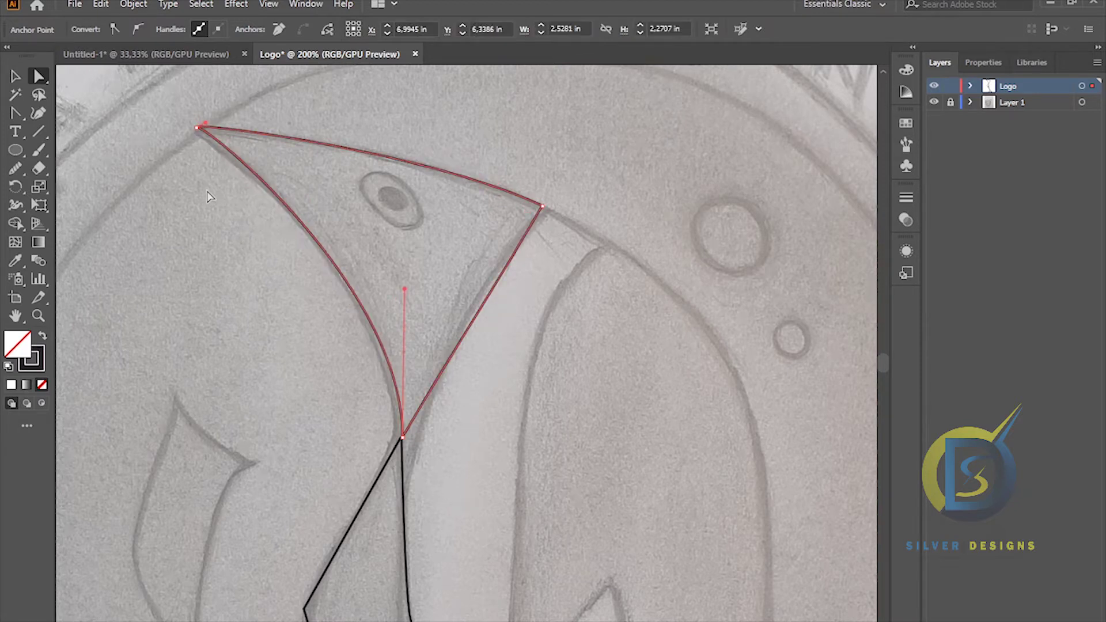
pyautogui.click(197, 128)
pyautogui.moveTo(197, 131); pyautogui.dragTo(200, 128)
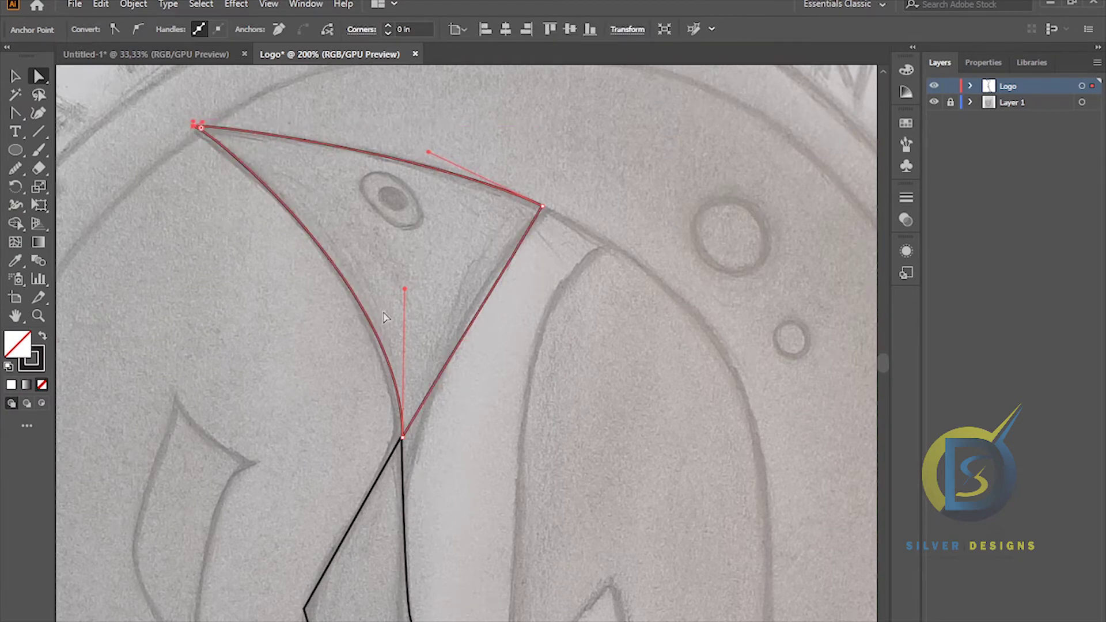
pyautogui.click(405, 288)
pyautogui.scroll(-1, 315, 313)
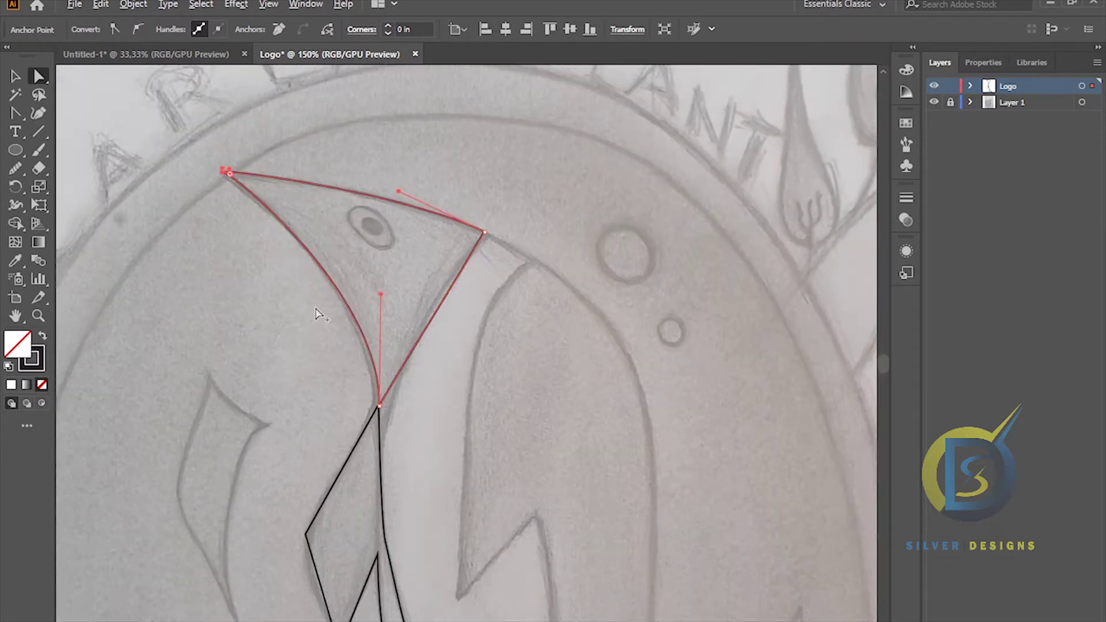
pyautogui.scroll(-1, 316, 313)
pyautogui.moveTo(420, 363); pyautogui.dragTo(420, 306)
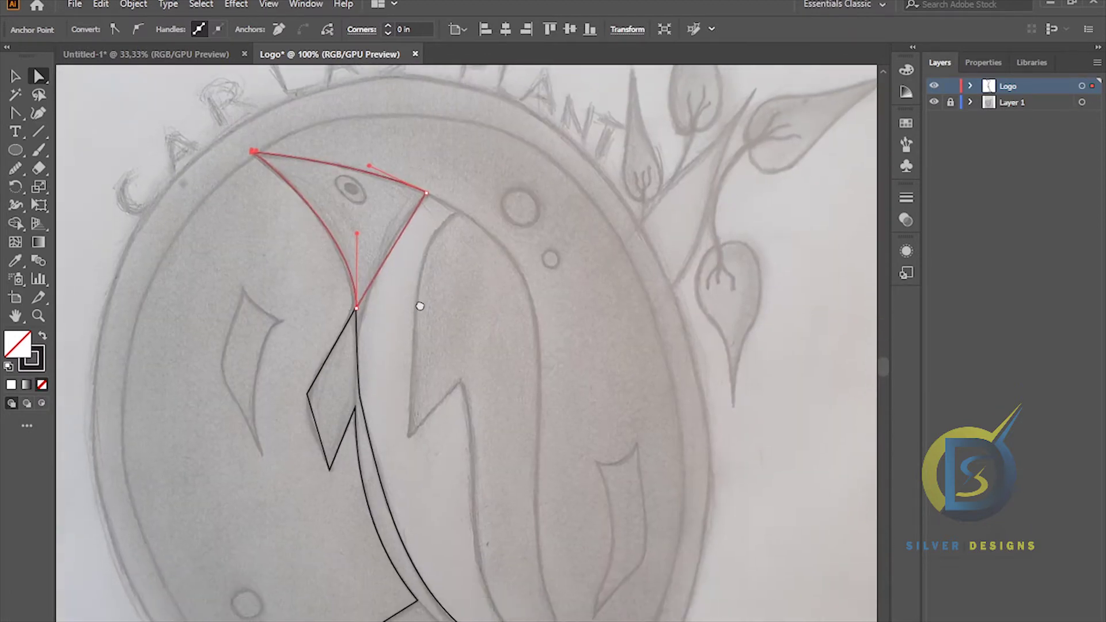
pyautogui.click(15, 75)
pyautogui.click(84, 128)
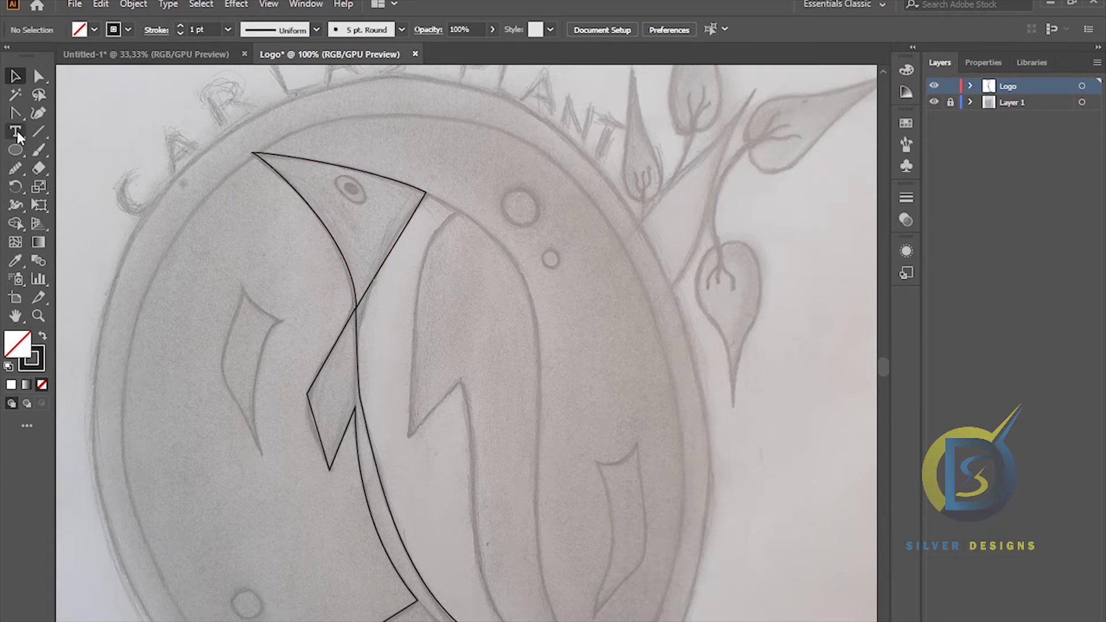
# - Smooth the body's right edge beside the front wing's inner corner, then deselect the path
pyautogui.click(39, 114)
pyautogui.scroll(1, 405, 308)
pyautogui.moveTo(474, 389); pyautogui.dragTo(516, 303)
pyautogui.press('v')
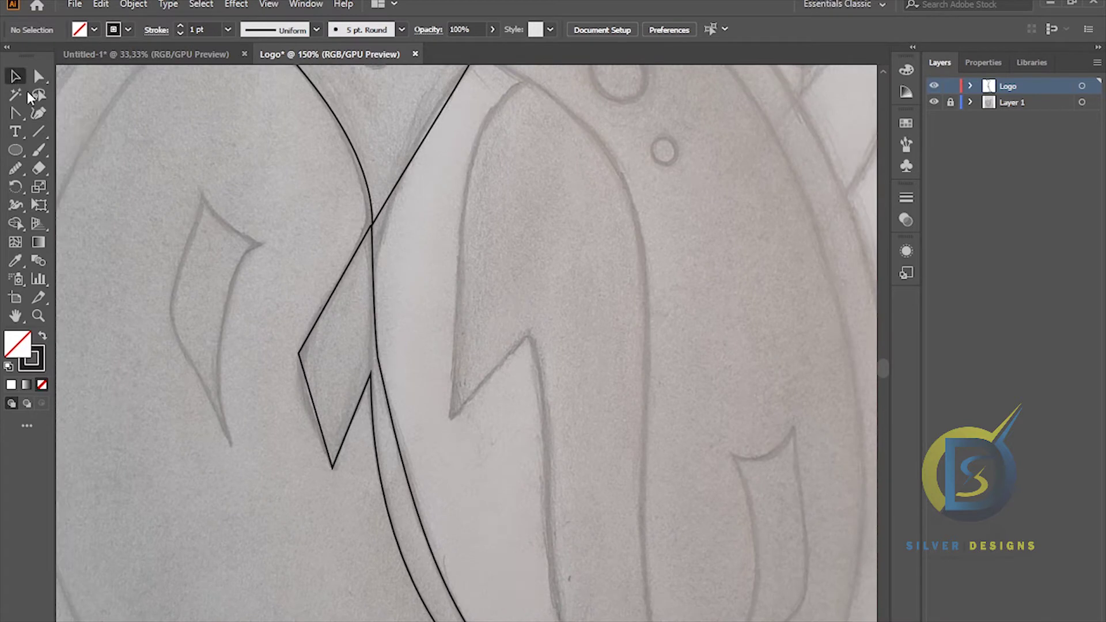
pyautogui.click(379, 356)
pyautogui.click(19, 164)
pyautogui.moveTo(376, 350); pyautogui.dragTo(376, 341)
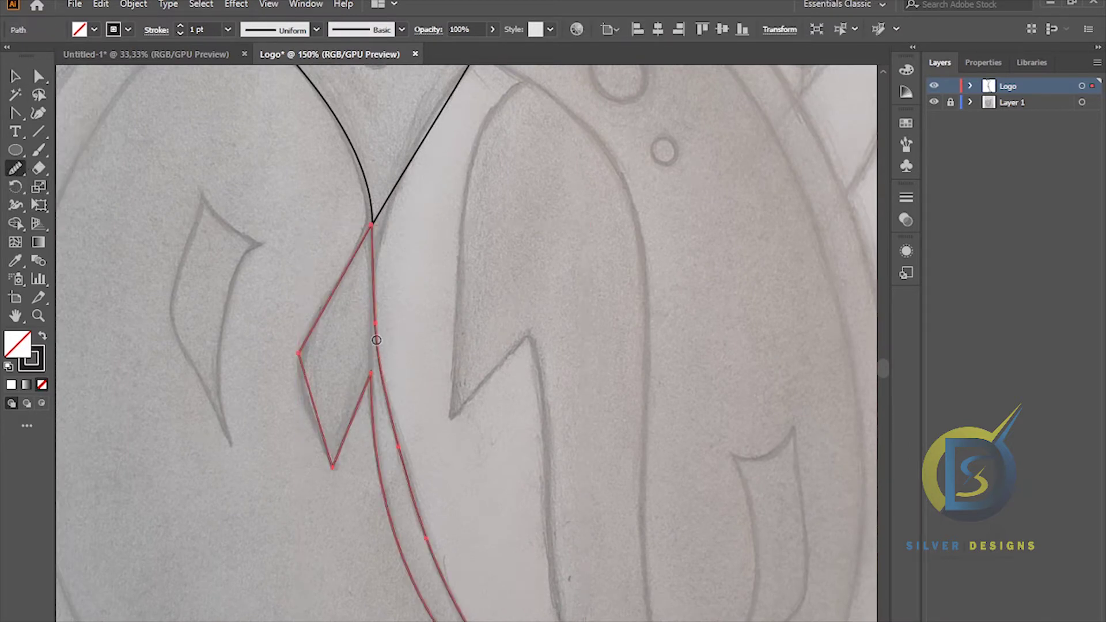
pyautogui.click(16, 76)
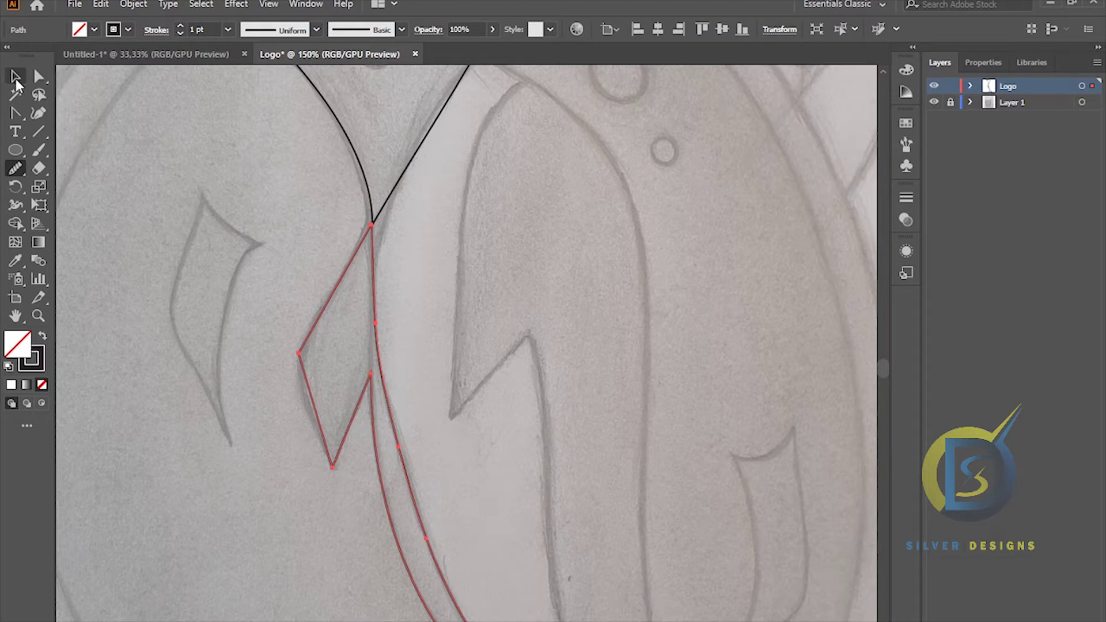
pyautogui.click(116, 148)
# - Select the bird's head shape and lock it
pyautogui.hotkey('ctrl', '-')
pyautogui.scroll(2, 452, 234)
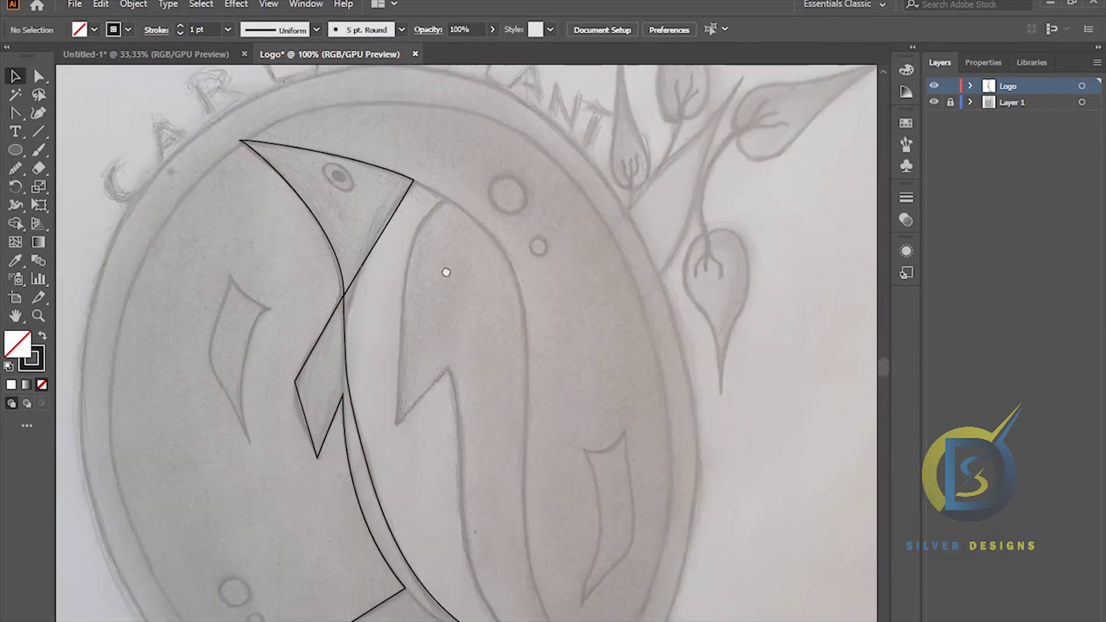
pyautogui.click(45, 114)
pyautogui.scroll(-3, 390, 242)
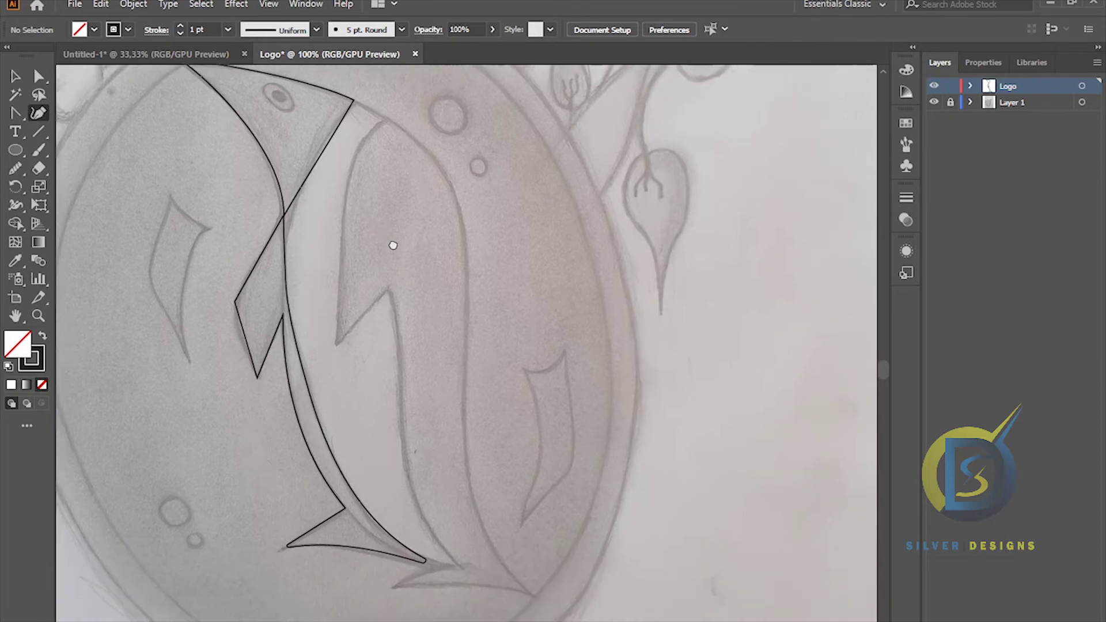
pyautogui.scroll(3, 397, 201)
pyautogui.scroll(3, 397, 207)
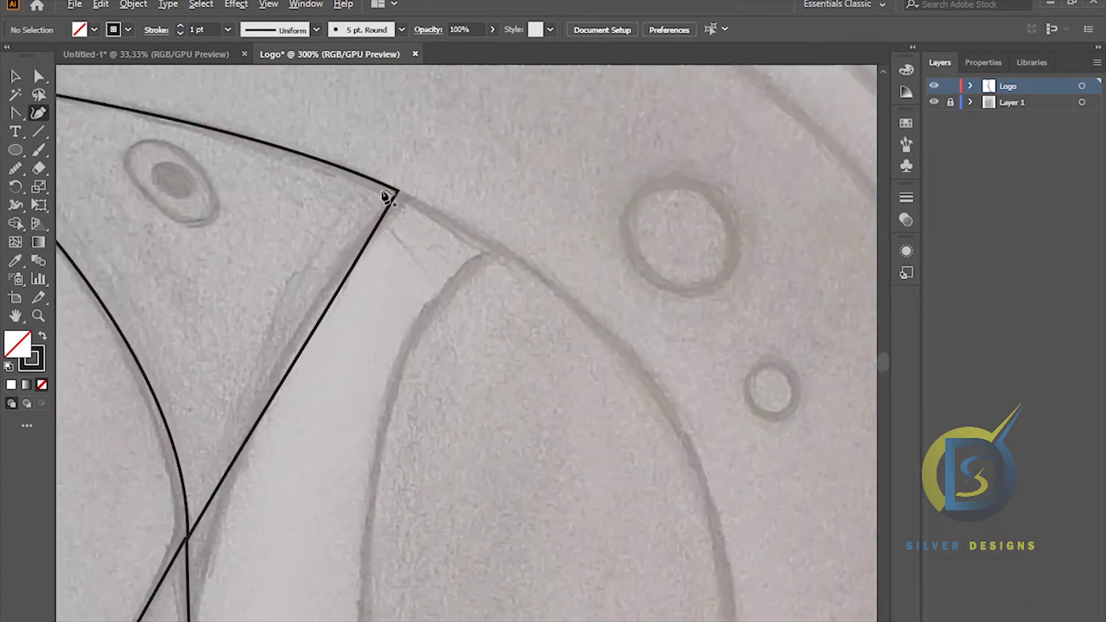
pyautogui.click(16, 75)
pyautogui.click(301, 162)
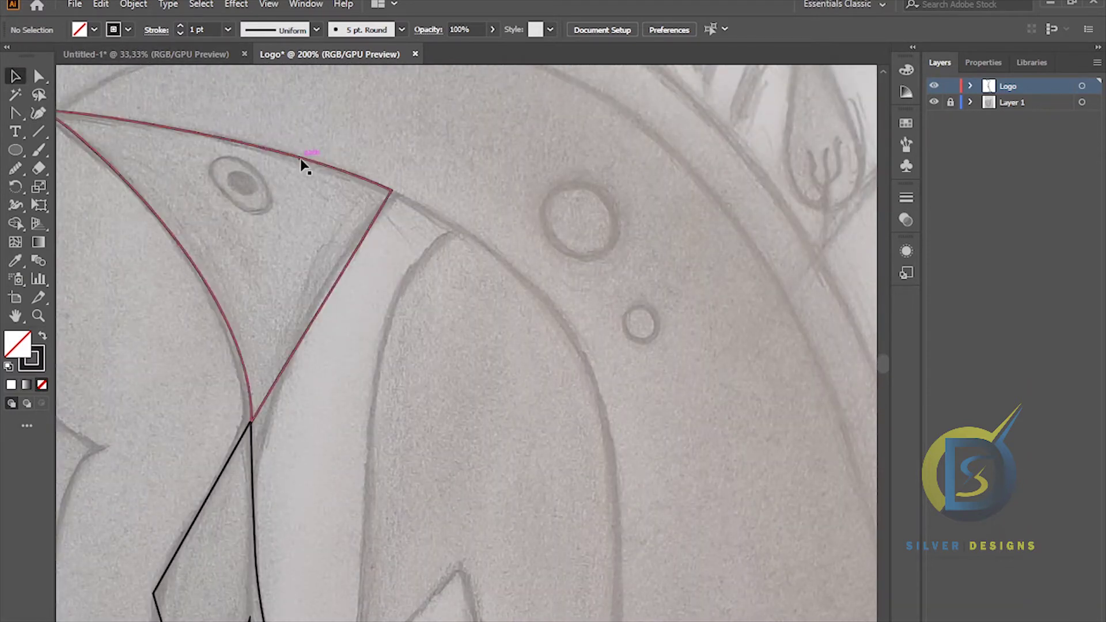
pyautogui.click(132, 4)
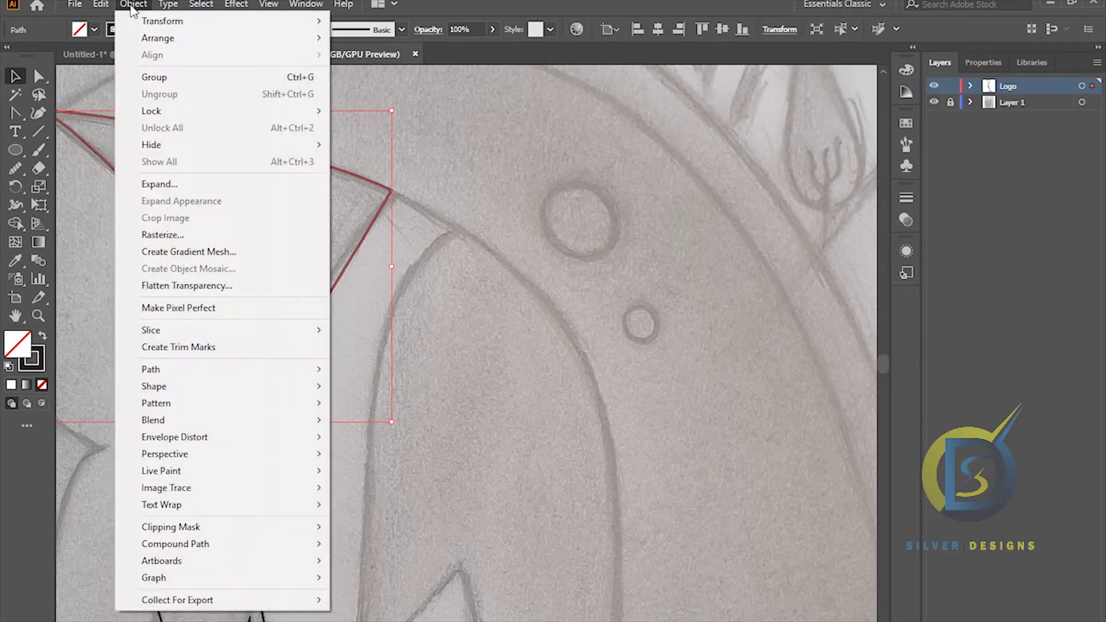
pyautogui.moveTo(274, 115)
pyautogui.click(373, 111)
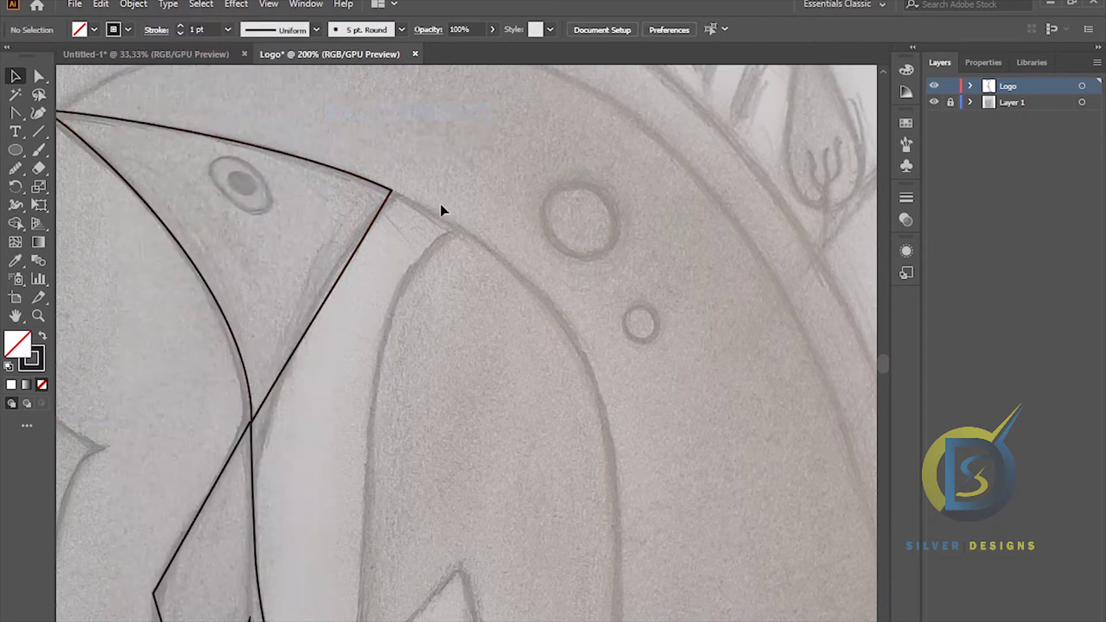
# - Trace the bird's upper back with the Curvature tool, starting at the head's rear corner and following the sketched arc
pyautogui.click(37, 115)
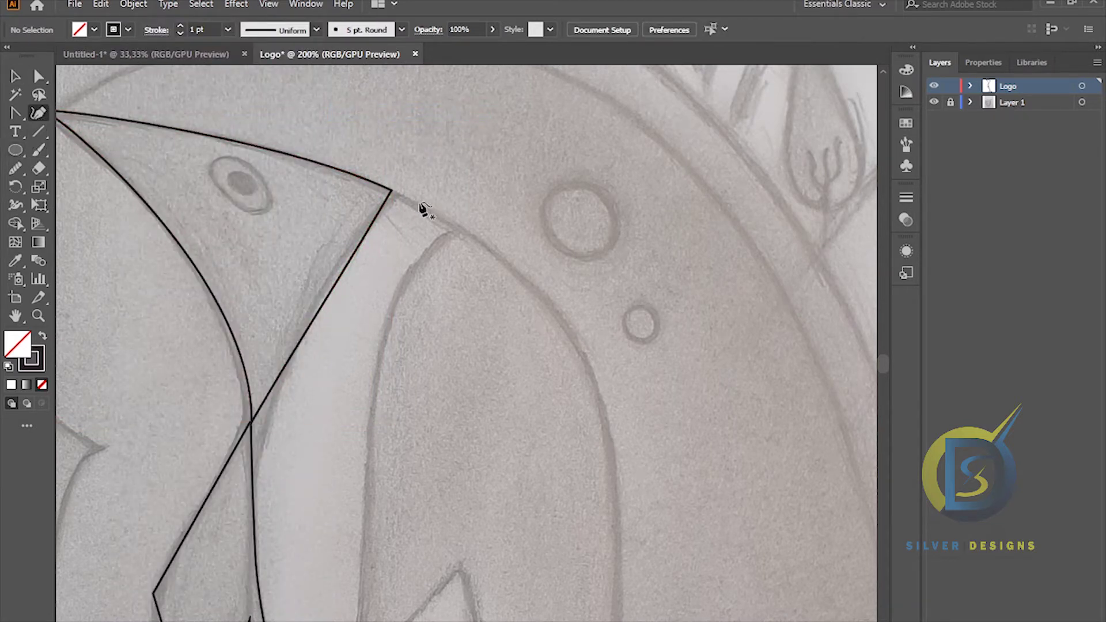
pyautogui.click(391, 190)
pyautogui.moveTo(448, 260); pyautogui.dragTo(366, 178)
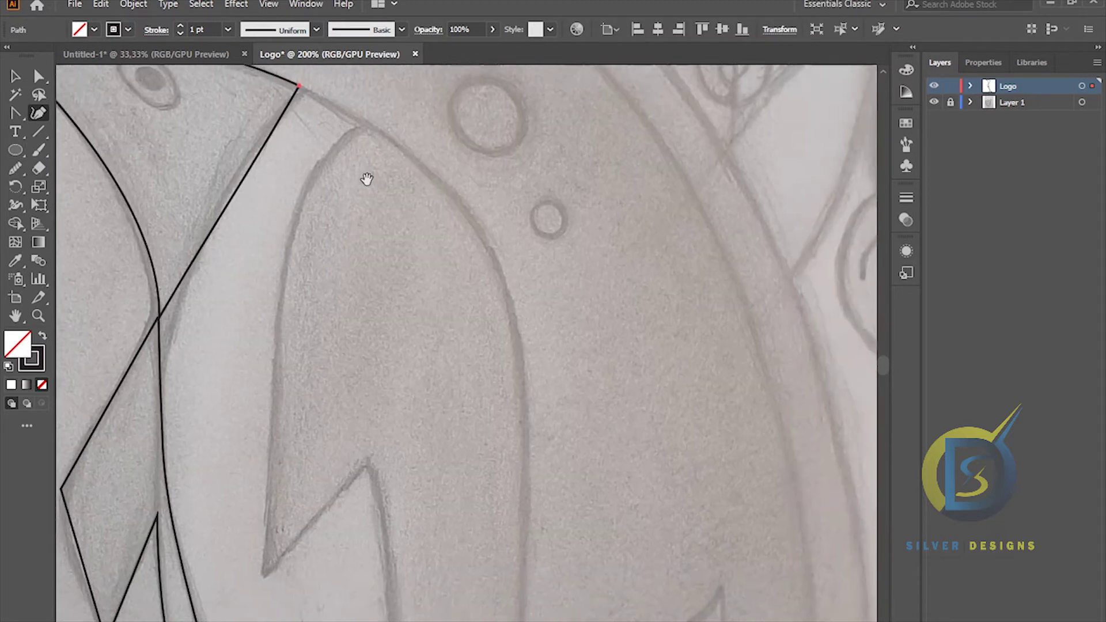
pyautogui.moveTo(507, 294); pyautogui.dragTo(523, 348)
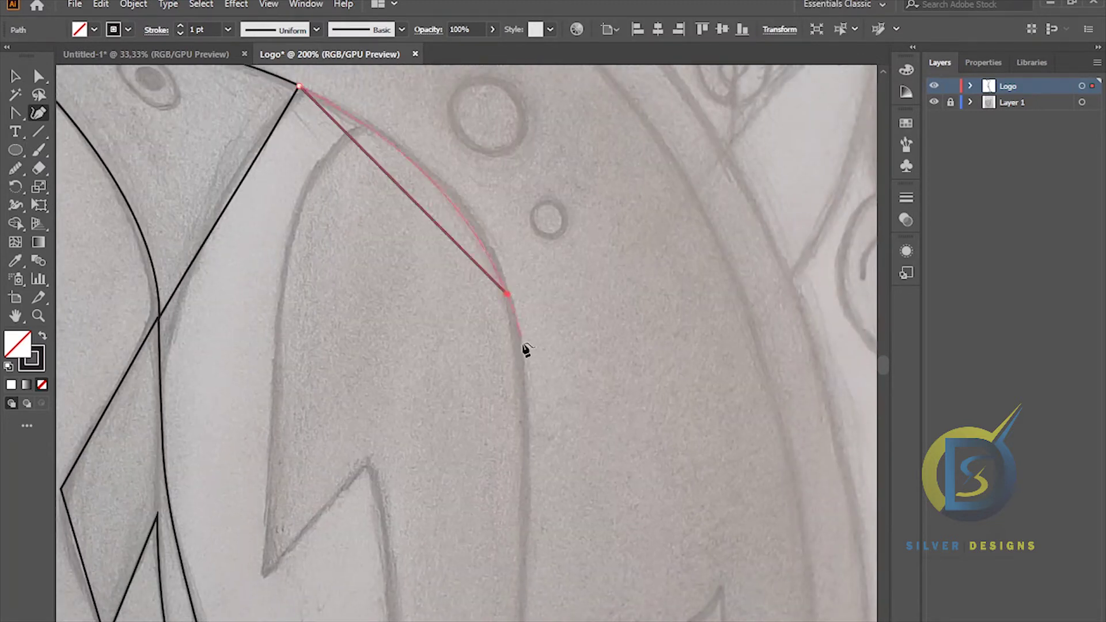
pyautogui.click(523, 387)
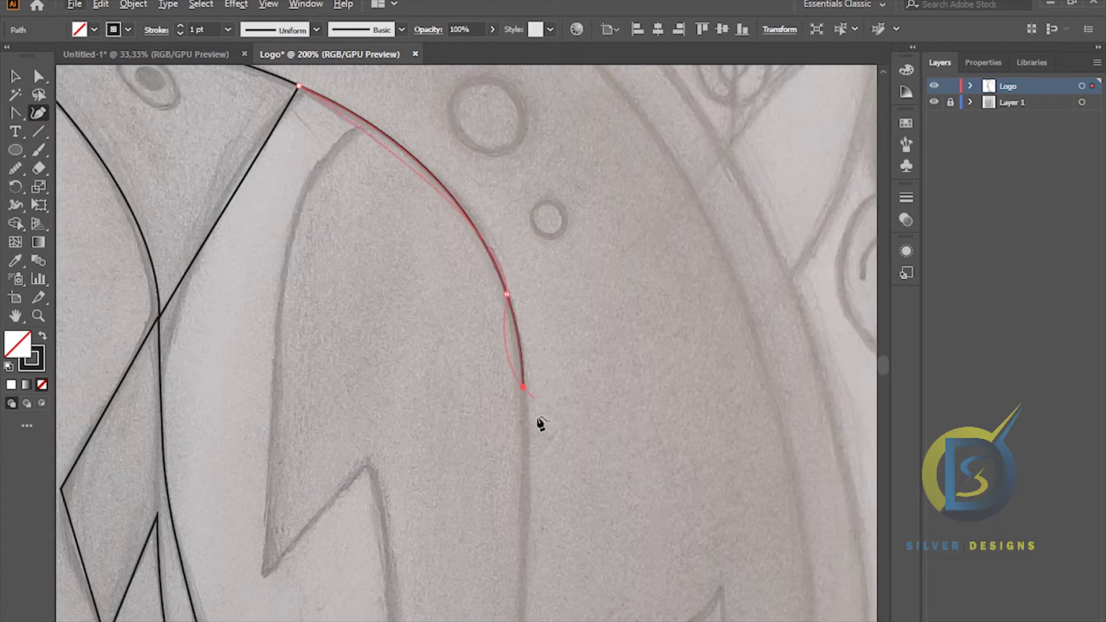
# - Continue the back outline down the sketched rear edge toward the bottom tail tip
pyautogui.hotkey('ctrl', '-')
pyautogui.moveTo(505, 350); pyautogui.dragTo(494, 269)
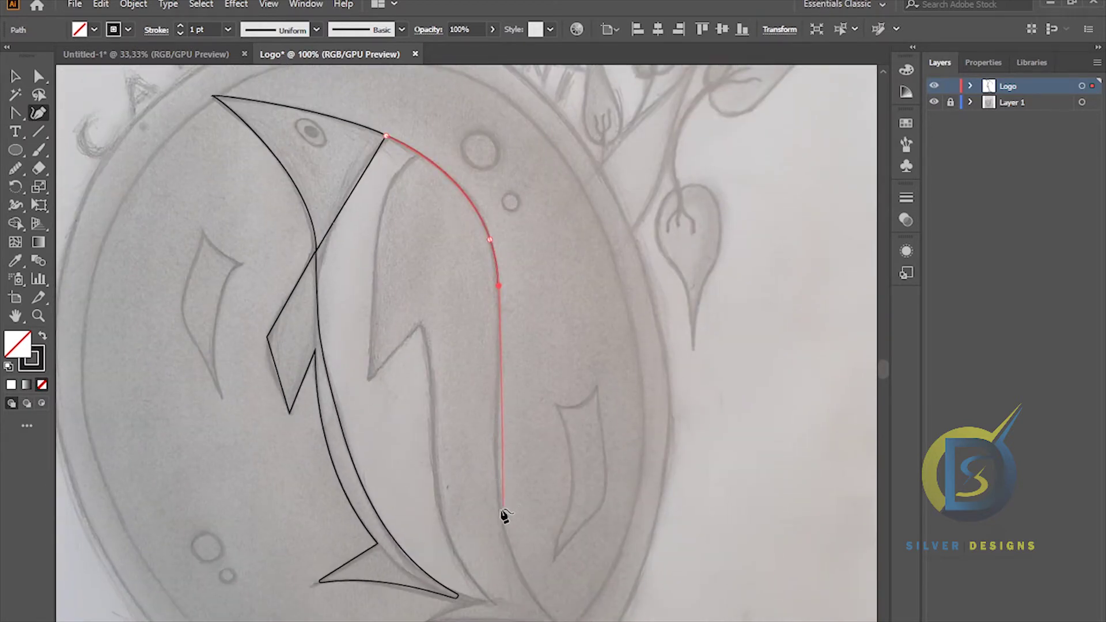
pyautogui.click(498, 474)
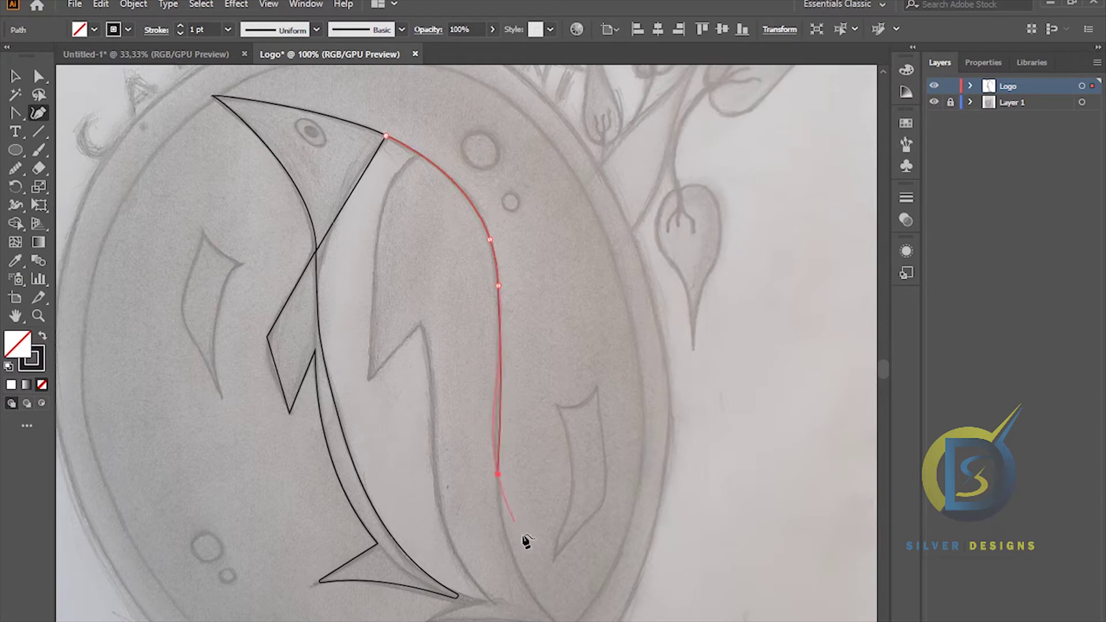
pyautogui.click(507, 539)
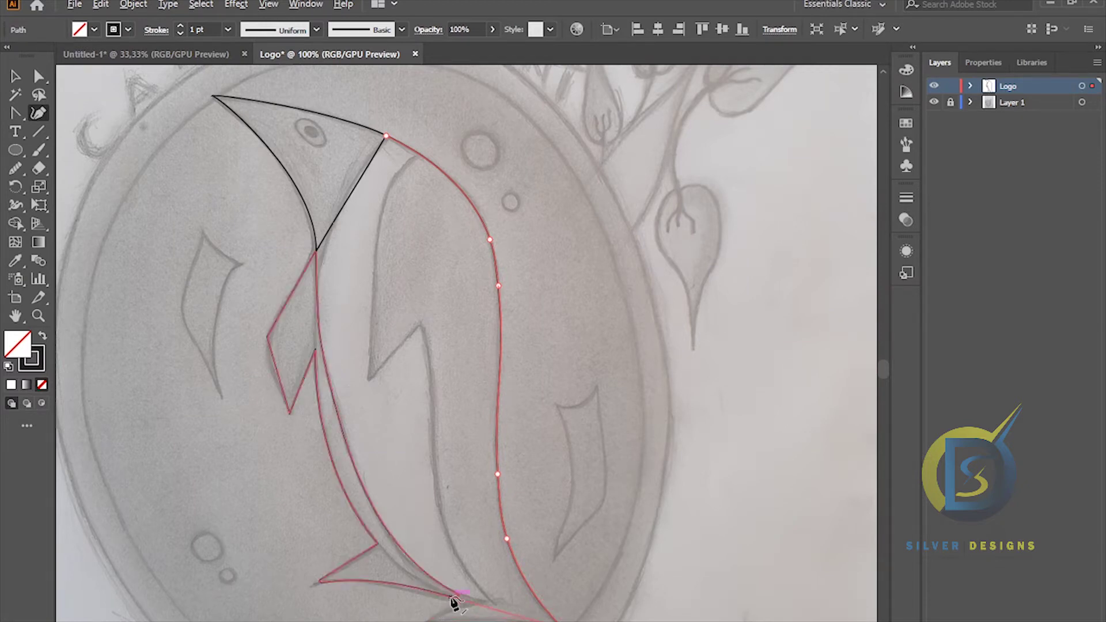
# - Trace the lower tail with straight segments to its front tip and up to its inner corner
pyautogui.scroll(1, 455, 602)
pyautogui.scroll(-3, 454, 536)
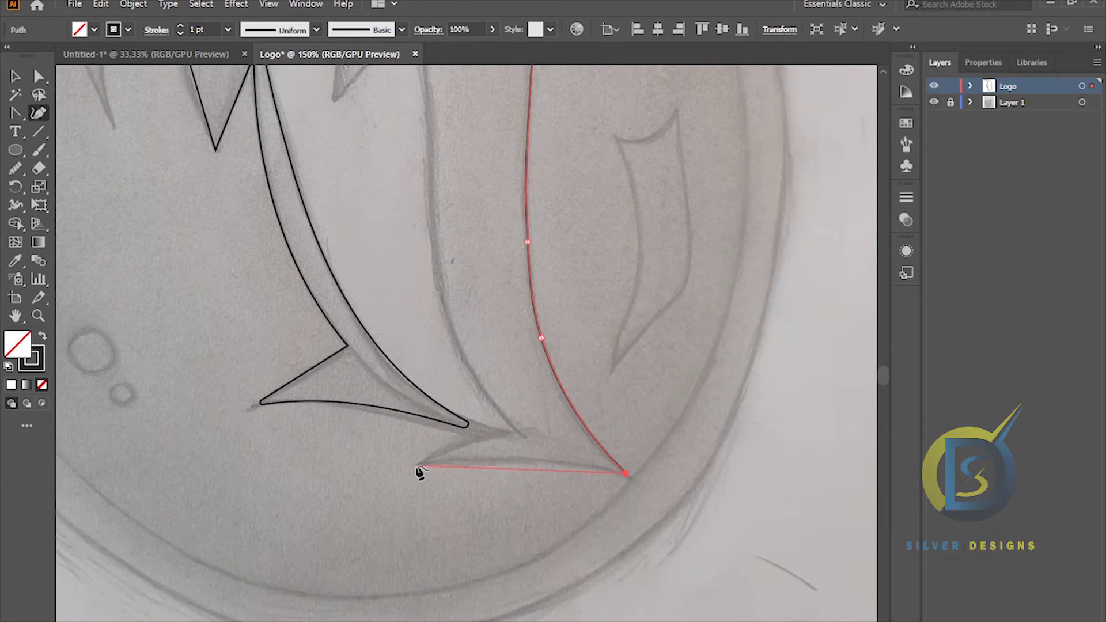
pyautogui.scroll(1, 420, 471)
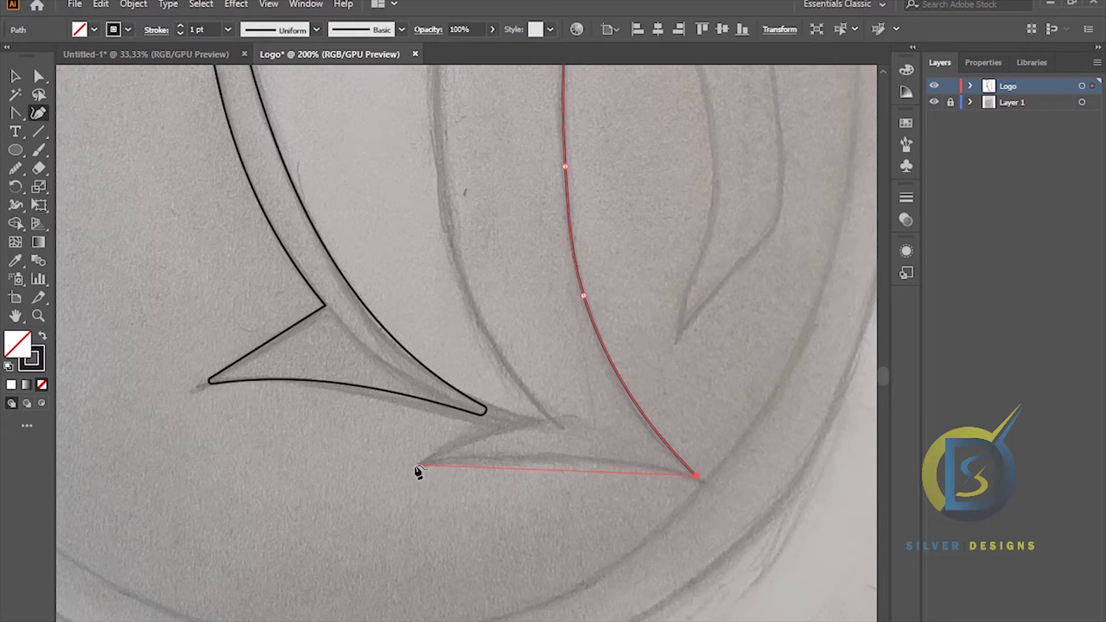
pyautogui.click(417, 464)
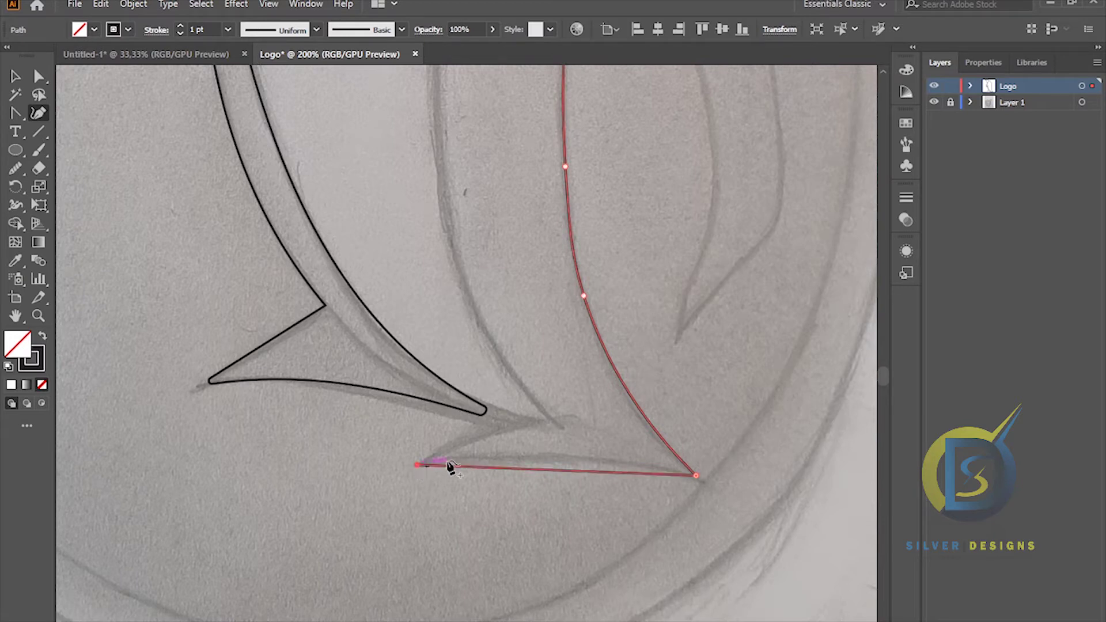
pyautogui.click(542, 419)
# - Trace the inner edge of the back from the tail's inner corner up to the notch beneath the wing
pyautogui.moveTo(568, 390); pyautogui.dragTo(506, 524)
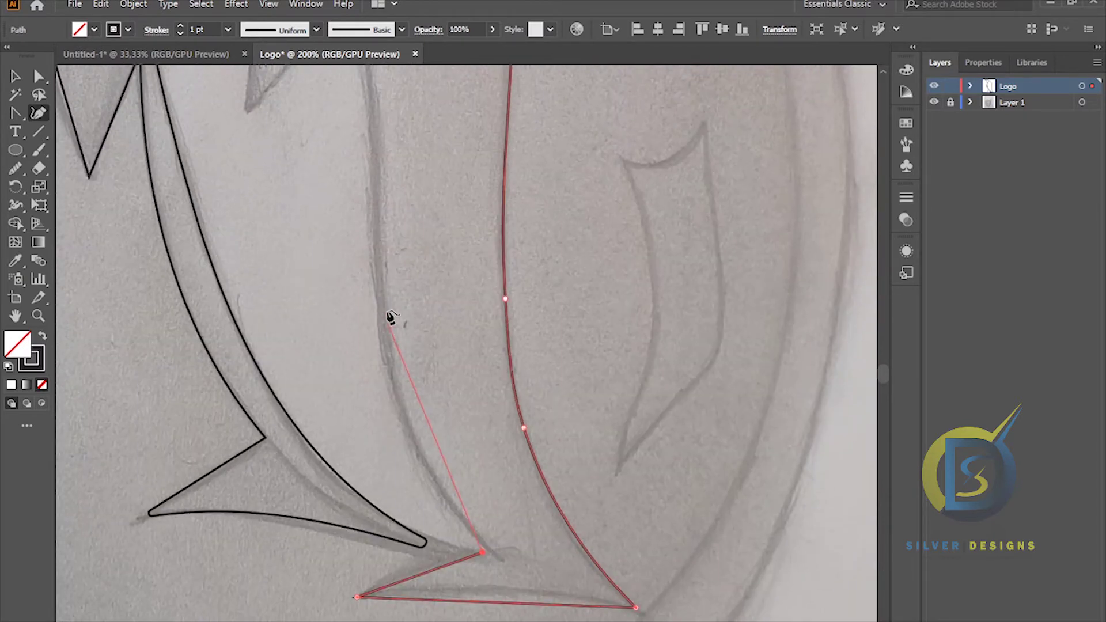
pyautogui.moveTo(379, 283); pyautogui.dragTo(385, 210)
pyautogui.click(379, 199)
pyautogui.moveTo(388, 163); pyautogui.dragTo(413, 445)
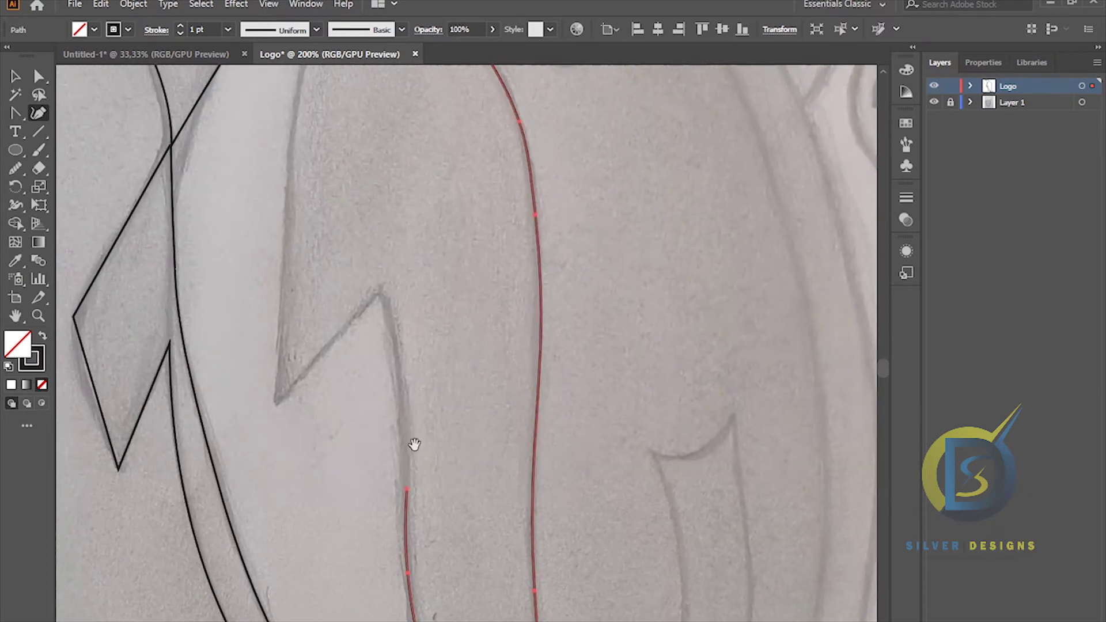
pyautogui.click(385, 293)
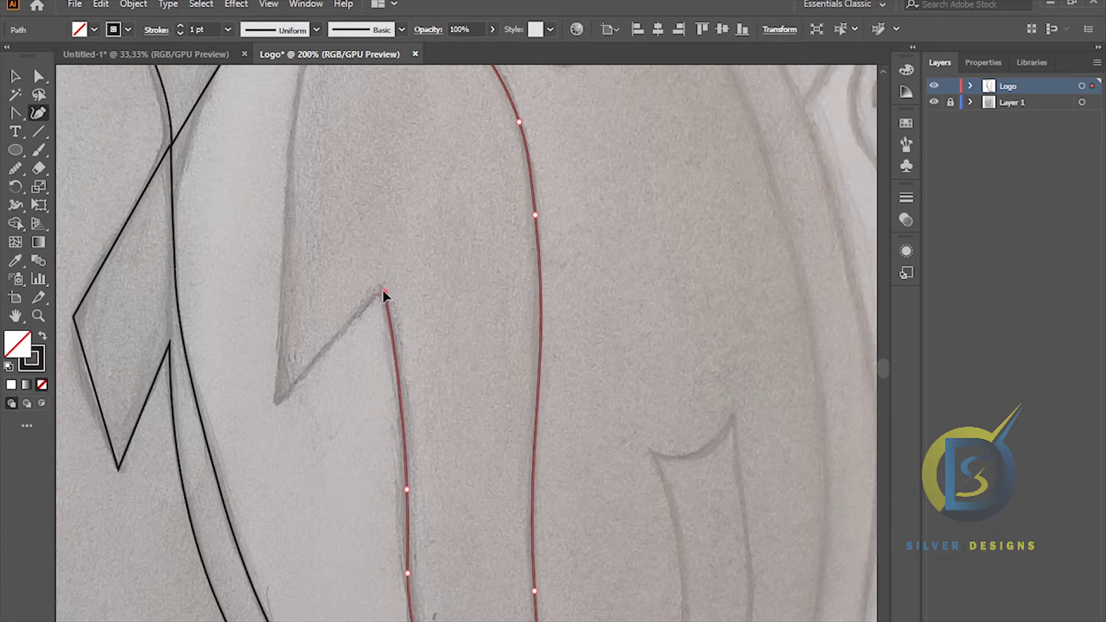
# - Trace the wing's pointed lower tip and its front edge up to the top near the back line
pyautogui.click(276, 402)
pyautogui.moveTo(334, 323); pyautogui.dragTo(385, 469)
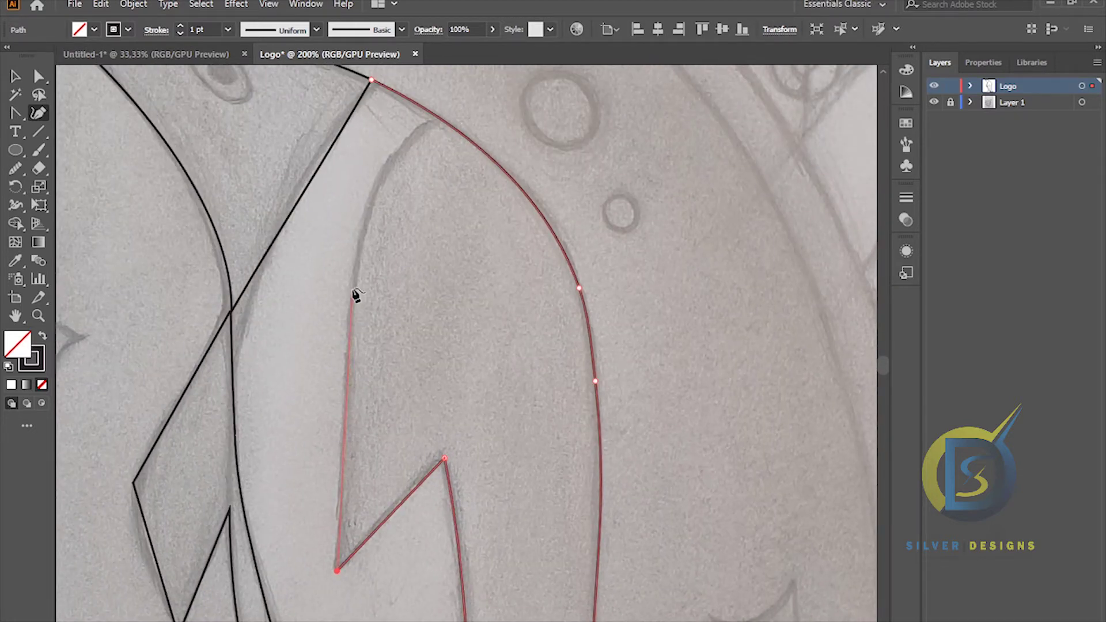
pyautogui.click(353, 280)
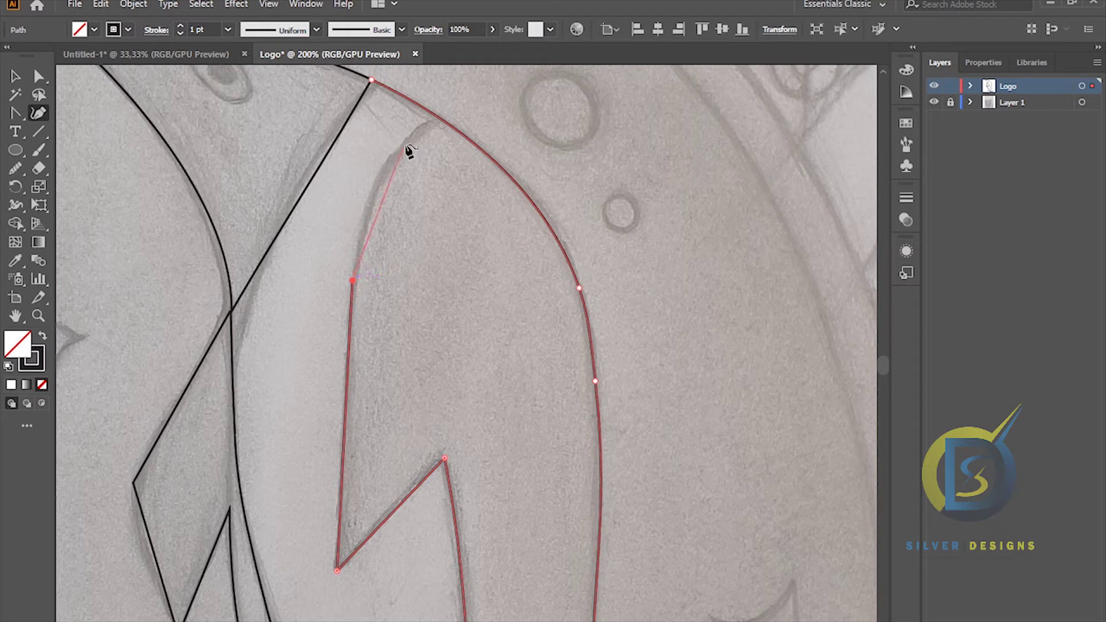
pyautogui.click(428, 123)
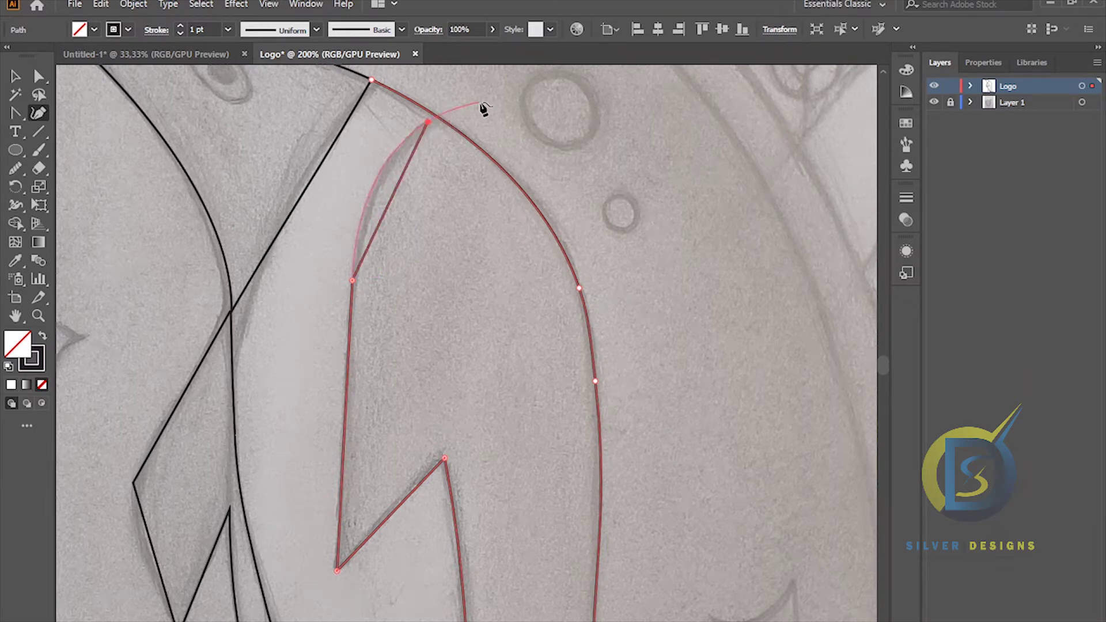
# - Join the wing's top to the outline's starting point at the head's rear corner, then deselect the path
pyautogui.moveTo(473, 111); pyautogui.dragTo(471, 108)
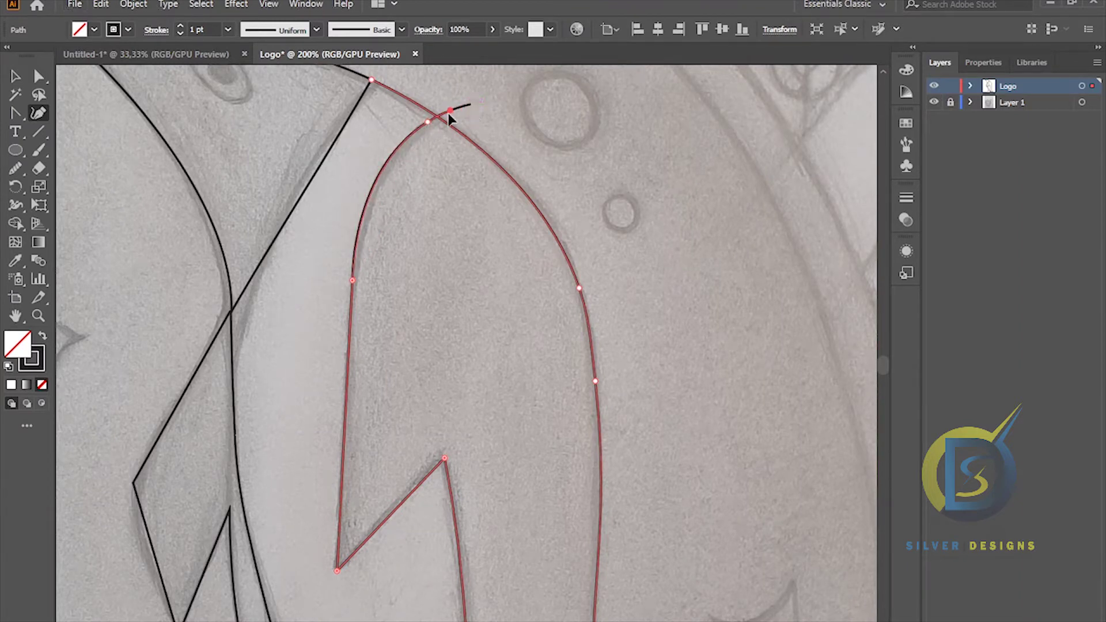
pyautogui.click(428, 123)
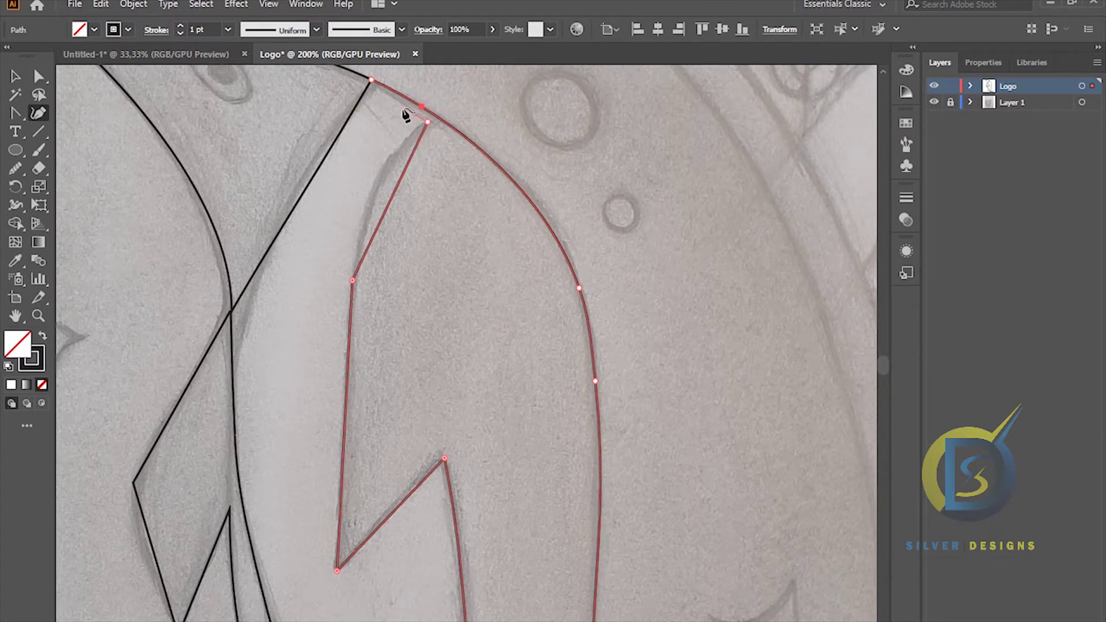
pyautogui.click(372, 80)
pyautogui.click(427, 122)
pyautogui.click(15, 76)
pyautogui.click(98, 146)
pyautogui.scroll(-2, 403, 178)
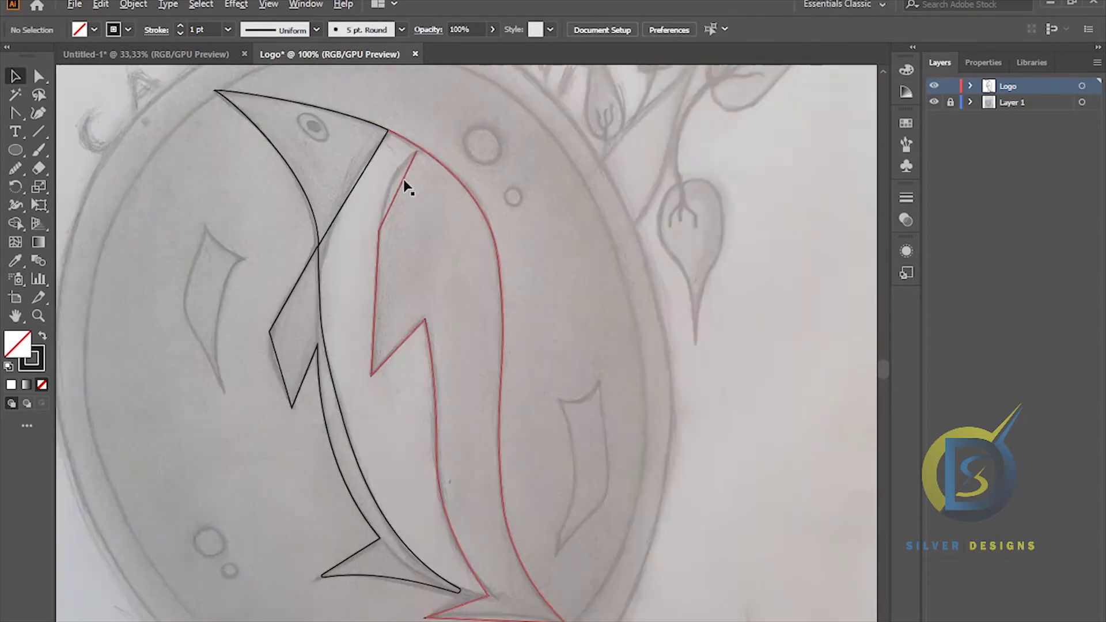
# - Move the wing's top corner anchor onto the bird's back line
pyautogui.click(38, 76)
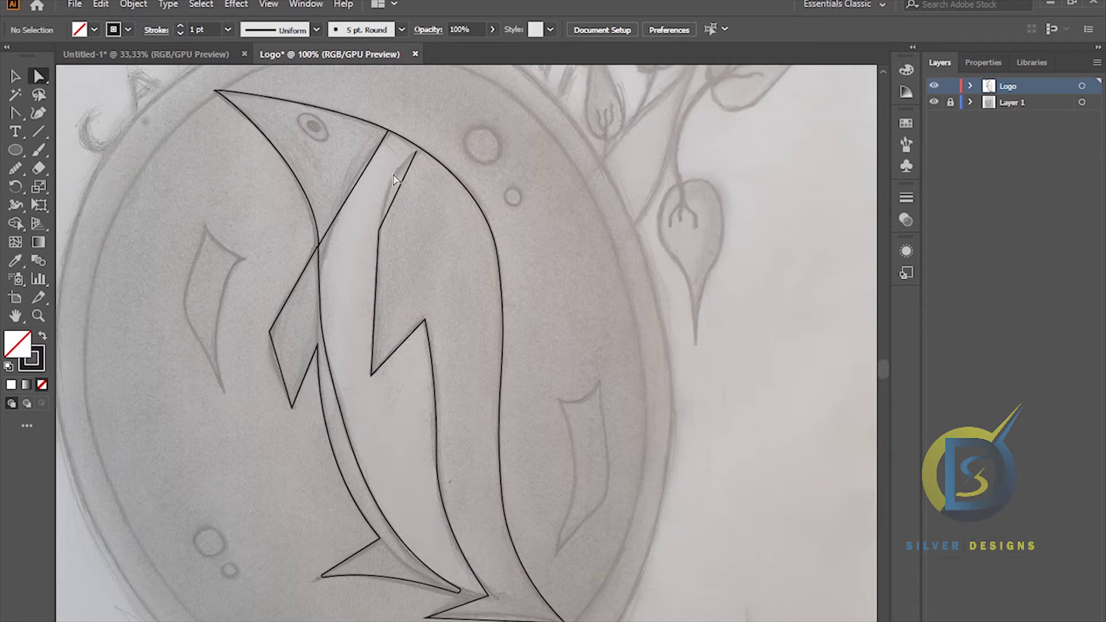
pyautogui.scroll(3, 398, 183)
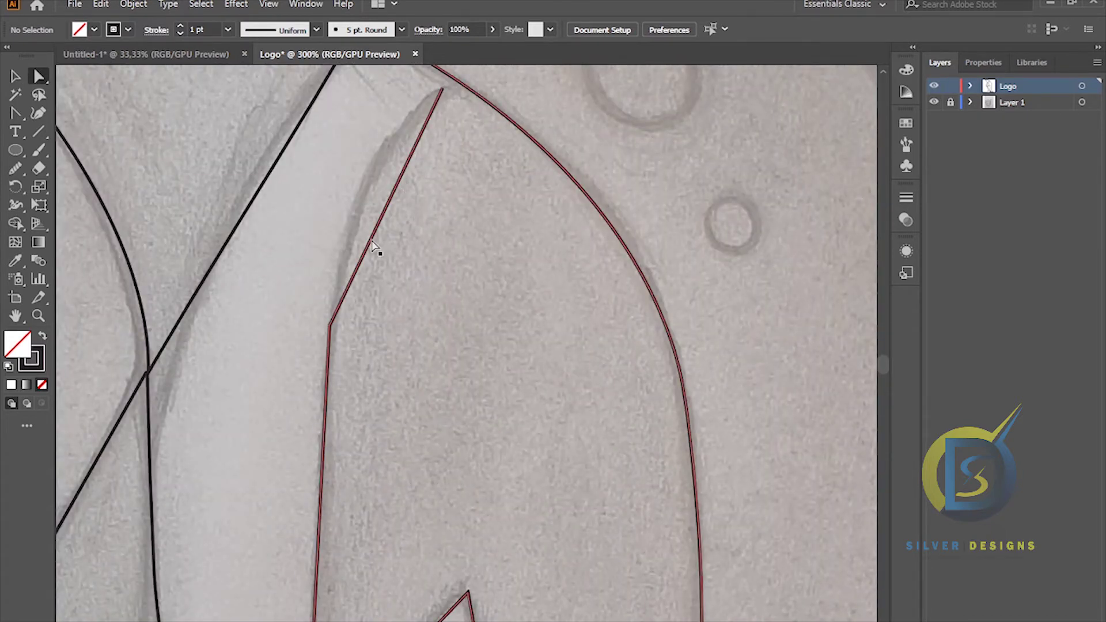
pyautogui.click(372, 247)
pyautogui.scroll(2, 441, 234)
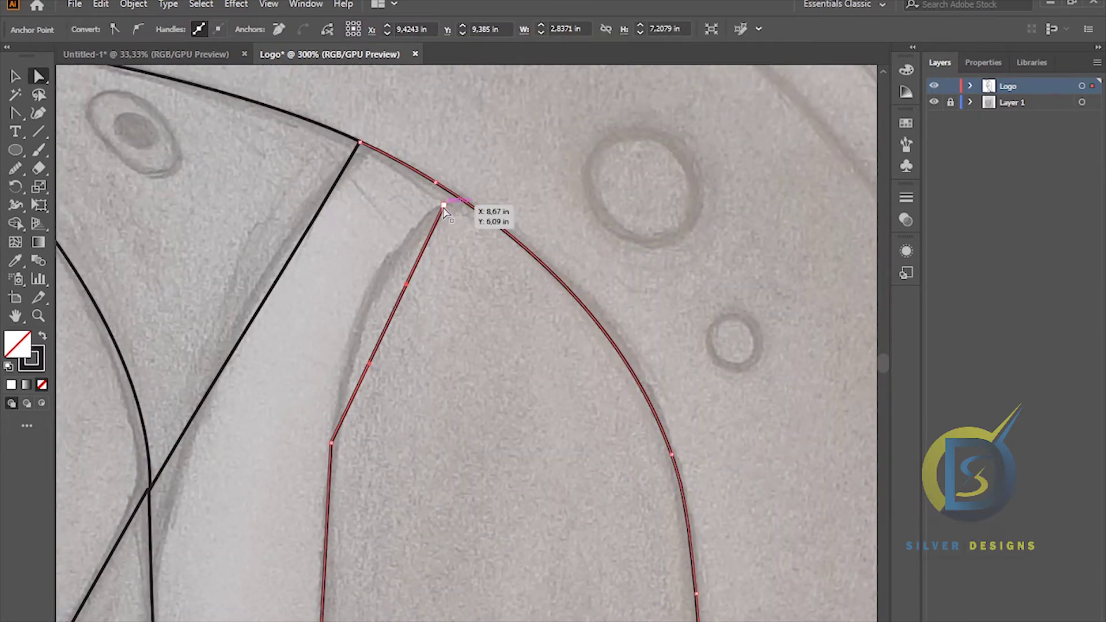
pyautogui.moveTo(444, 207); pyautogui.dragTo(448, 191)
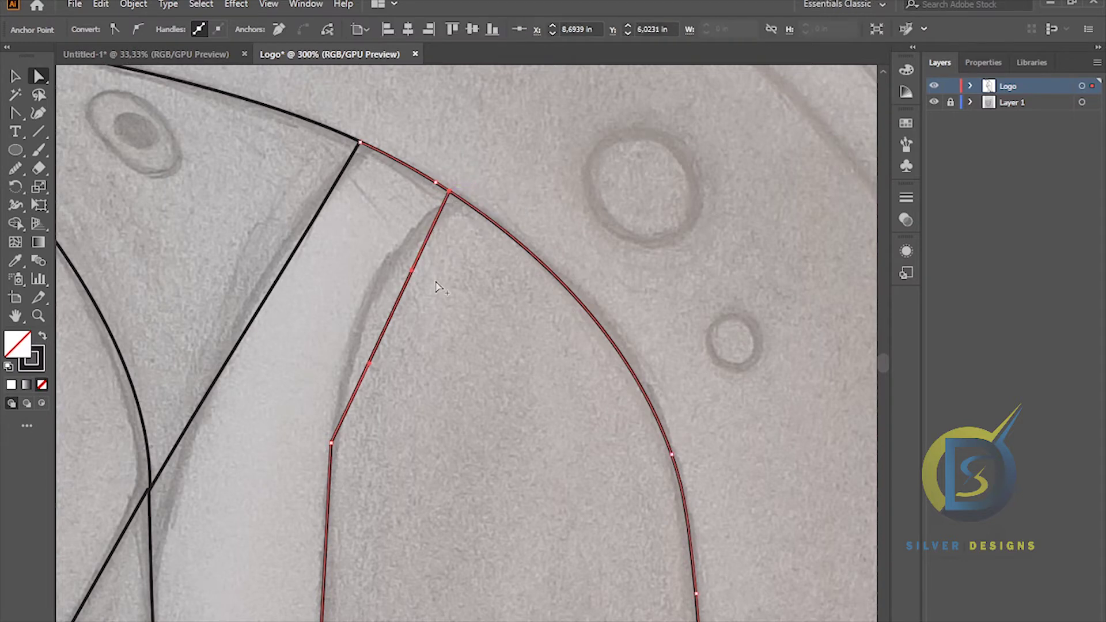
# - Bend the straight segment at the wing's upper front edge outward to match the sketch, then deselect the path
pyautogui.scroll(-1, 431, 282)
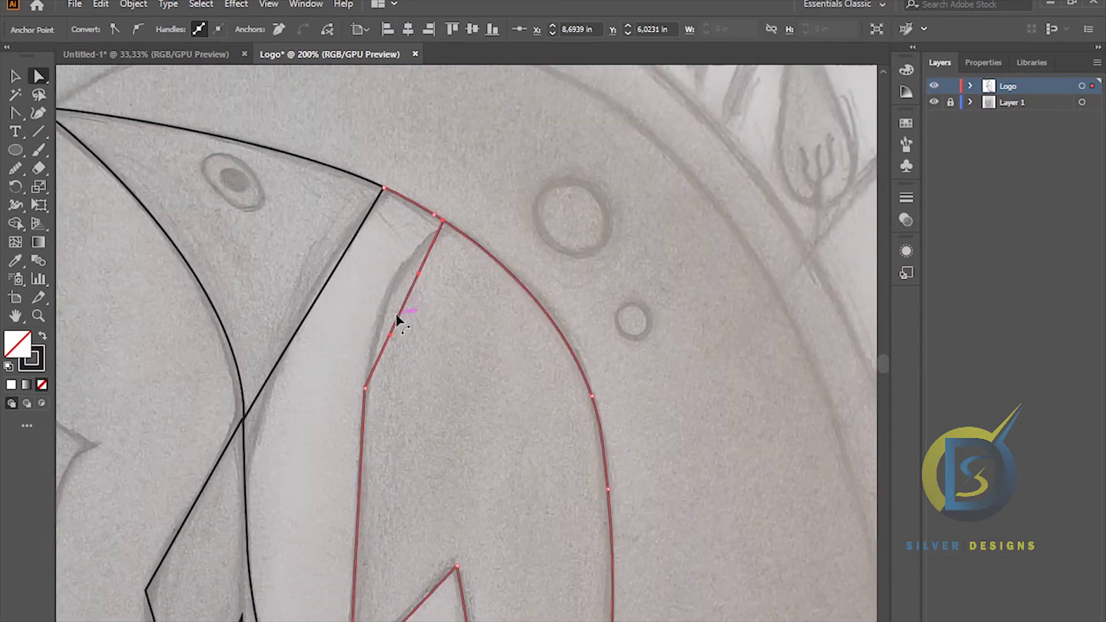
pyautogui.moveTo(395, 314); pyautogui.dragTo(385, 299)
pyautogui.scroll(-2, 425, 329)
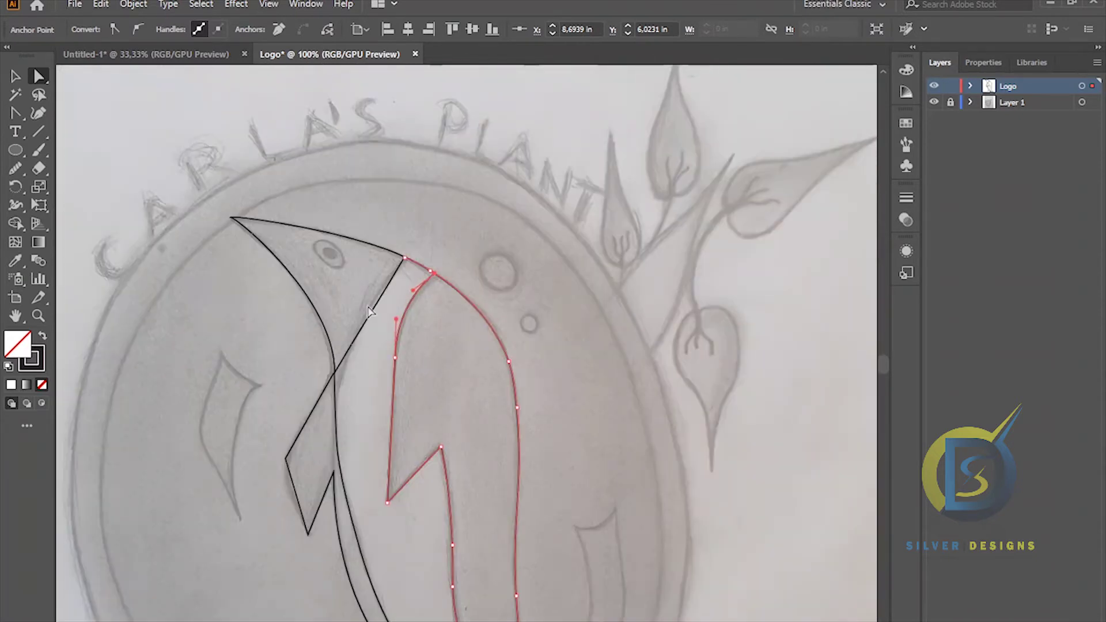
pyautogui.click(16, 76)
pyautogui.click(272, 229)
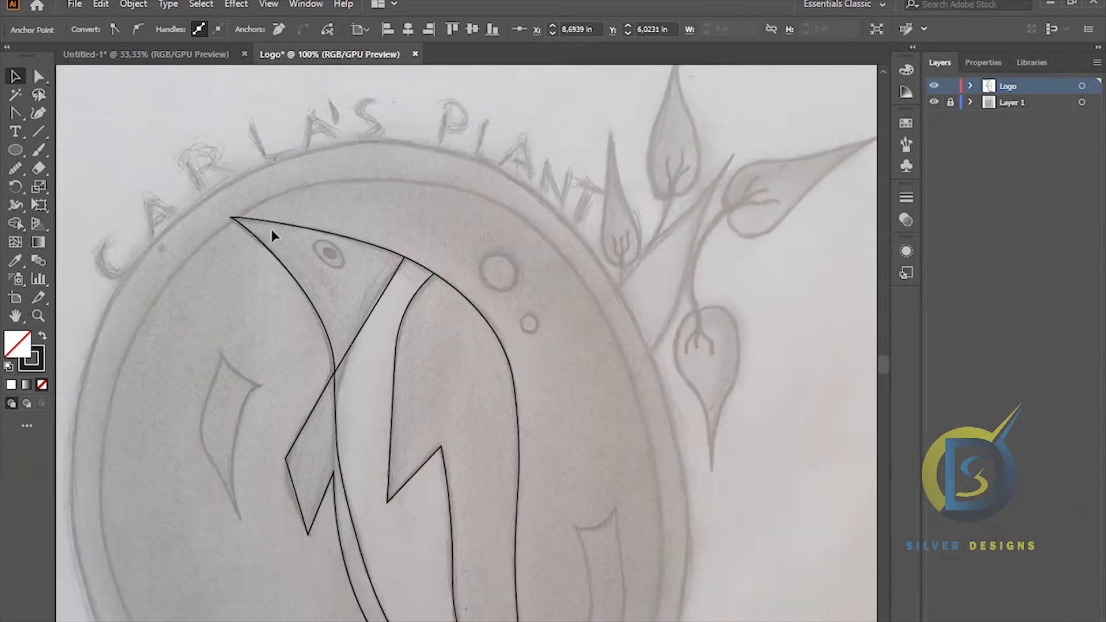
# - Examine the whole traced bird outline against the sketch
pyautogui.scroll(-1, 313, 263)
pyautogui.scroll(1, 313, 263)
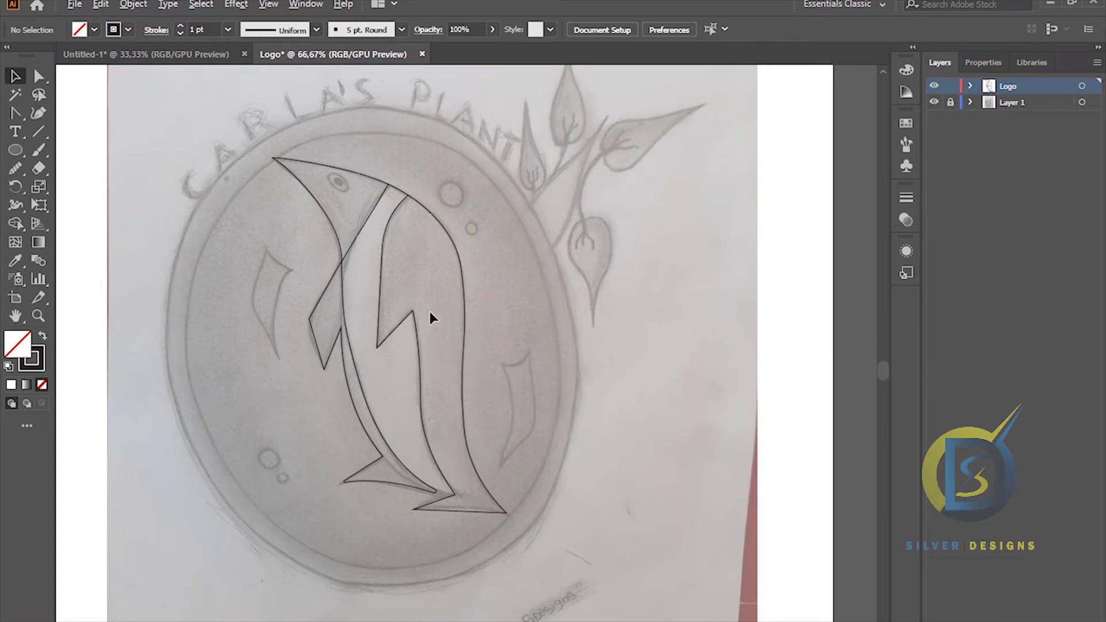
pyautogui.scroll(2, 430, 316)
pyautogui.scroll(-1, 430, 314)
pyautogui.scroll(-2, 430, 314)
pyautogui.scroll(1, 430, 314)
pyautogui.scroll(1, 431, 313)
pyautogui.click(39, 75)
pyautogui.moveTo(502, 425); pyautogui.dragTo(516, 460)
pyautogui.click(15, 76)
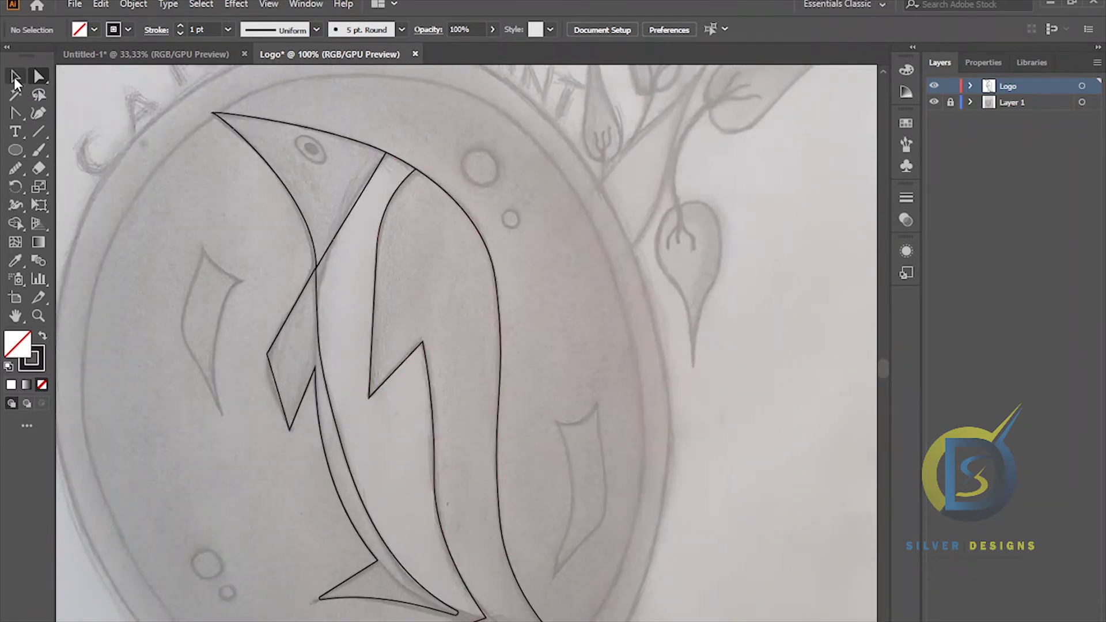
# - Select the bird's back-and-wing shape and activate the Smooth tool
pyautogui.click(403, 374)
pyautogui.click(590, 258)
pyautogui.click(467, 217)
pyautogui.click(586, 256)
pyautogui.click(482, 241)
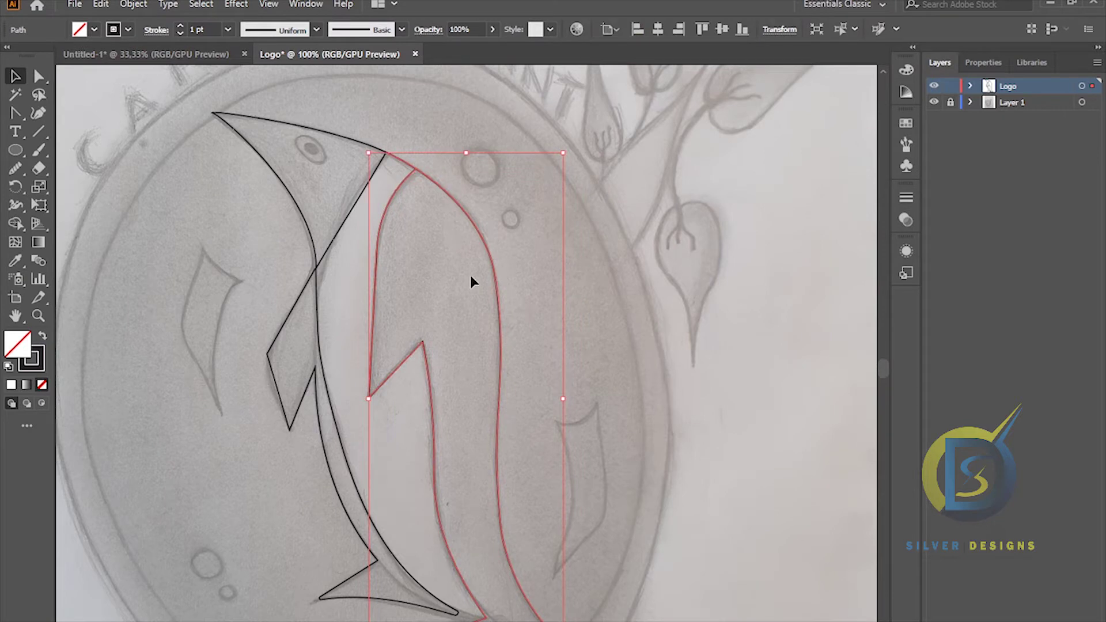
pyautogui.click(15, 168)
pyautogui.click(74, 171)
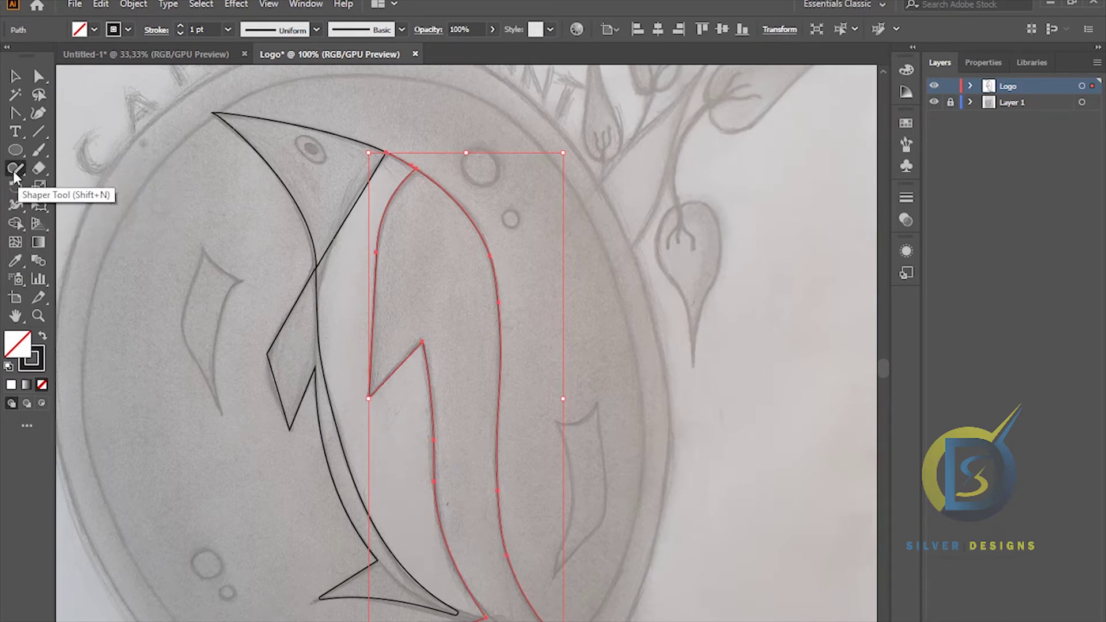
pyautogui.click(20, 171)
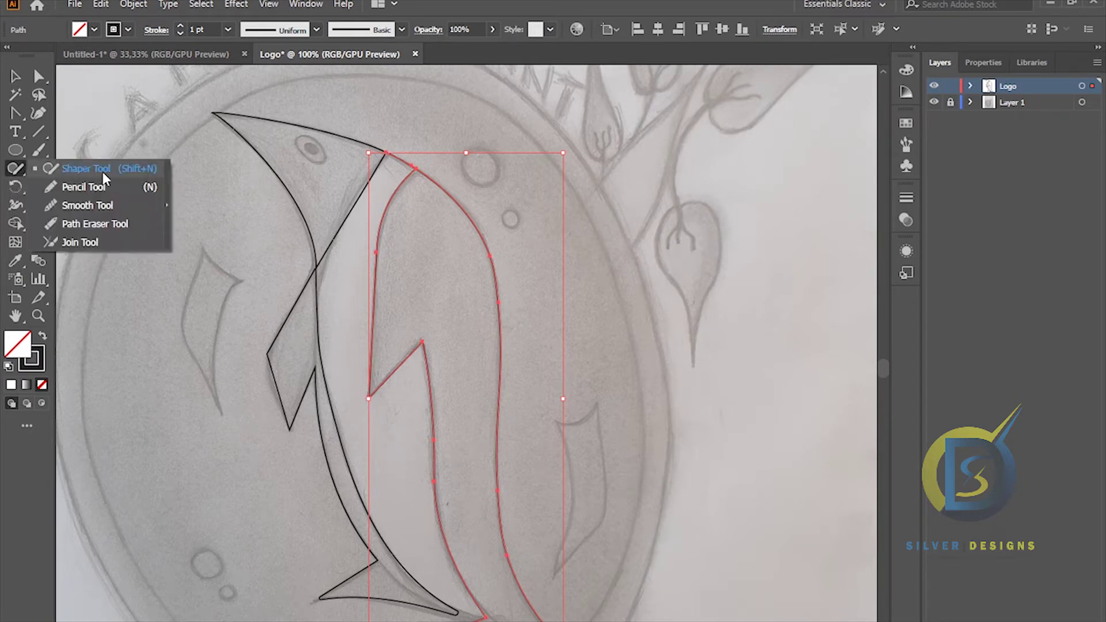
pyautogui.click(94, 205)
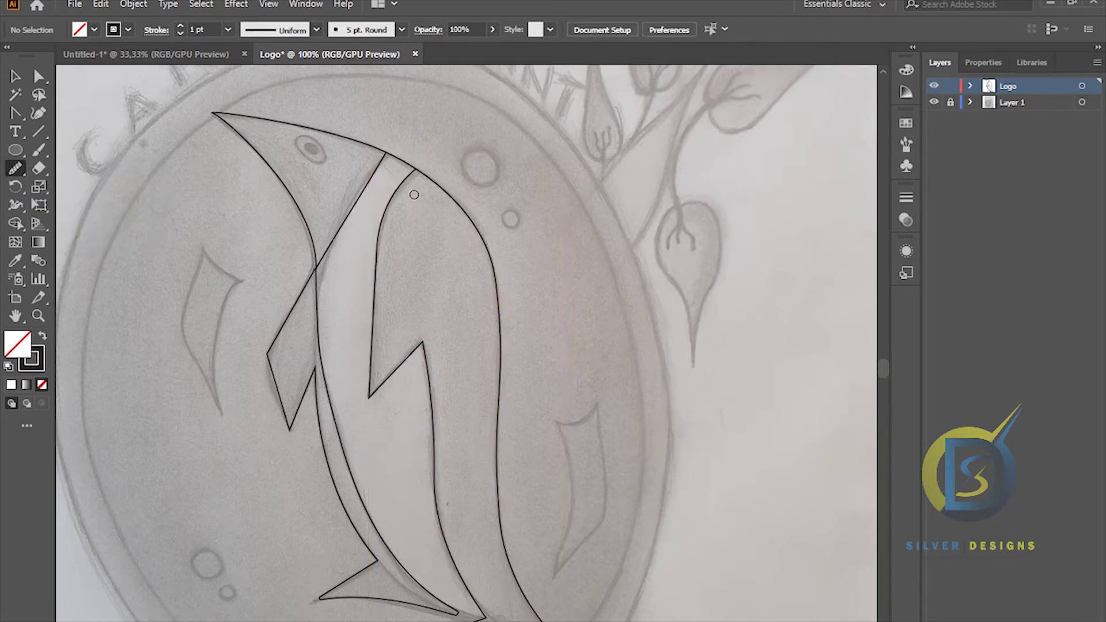
# - Reselect the back-and-wing shape and smooth its front edge, including the wing's pointed lower tip
pyautogui.press('v')
pyautogui.click(376, 296)
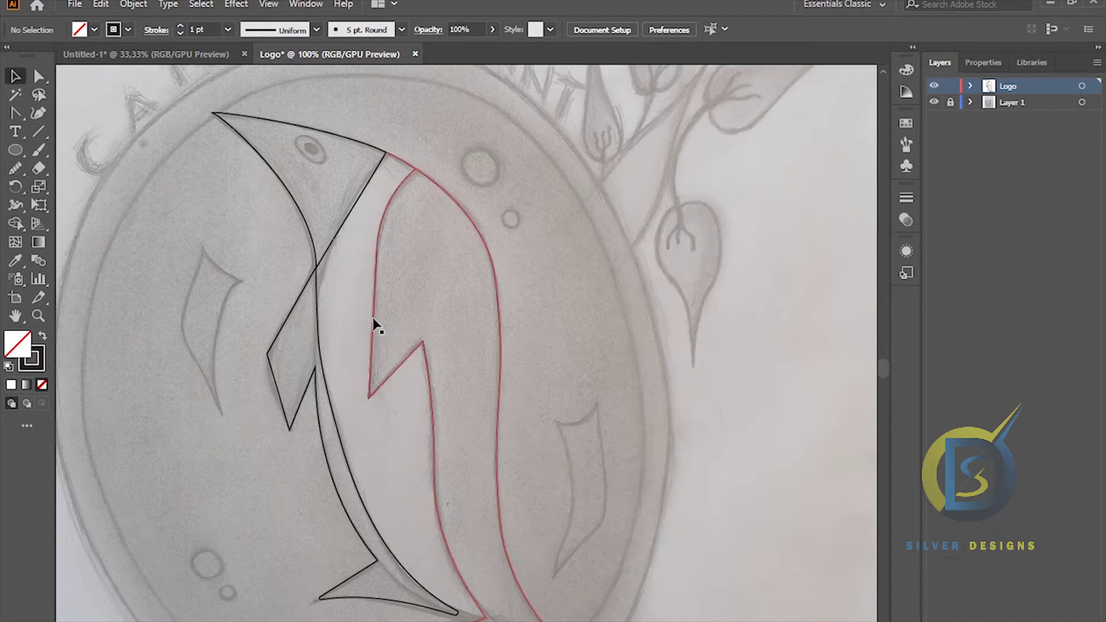
pyautogui.click(373, 321)
pyautogui.click(20, 168)
pyautogui.moveTo(378, 248)
pyautogui.mouseDown()
pyautogui.moveTo(371, 377)
pyautogui.moveTo(381, 398)
pyautogui.moveTo(426, 351)
pyautogui.moveTo(437, 487)
pyautogui.moveTo(466, 555)
pyautogui.mouseUp()
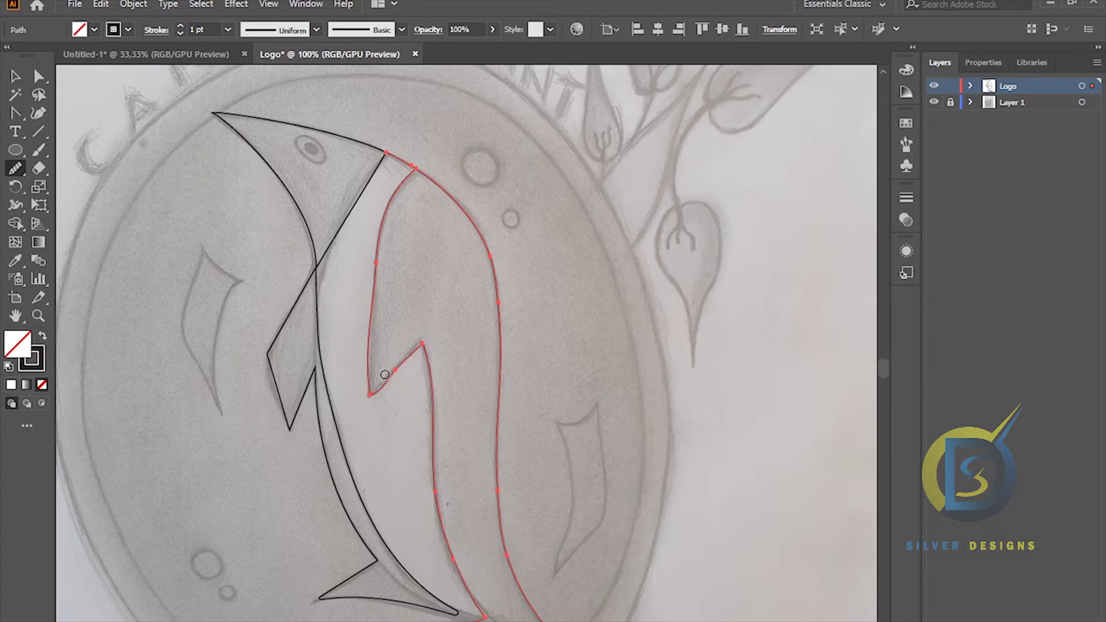
pyautogui.moveTo(374, 398)
pyautogui.mouseDown()
pyautogui.moveTo(370, 303)
pyautogui.moveTo(370, 377)
pyautogui.mouseUp()
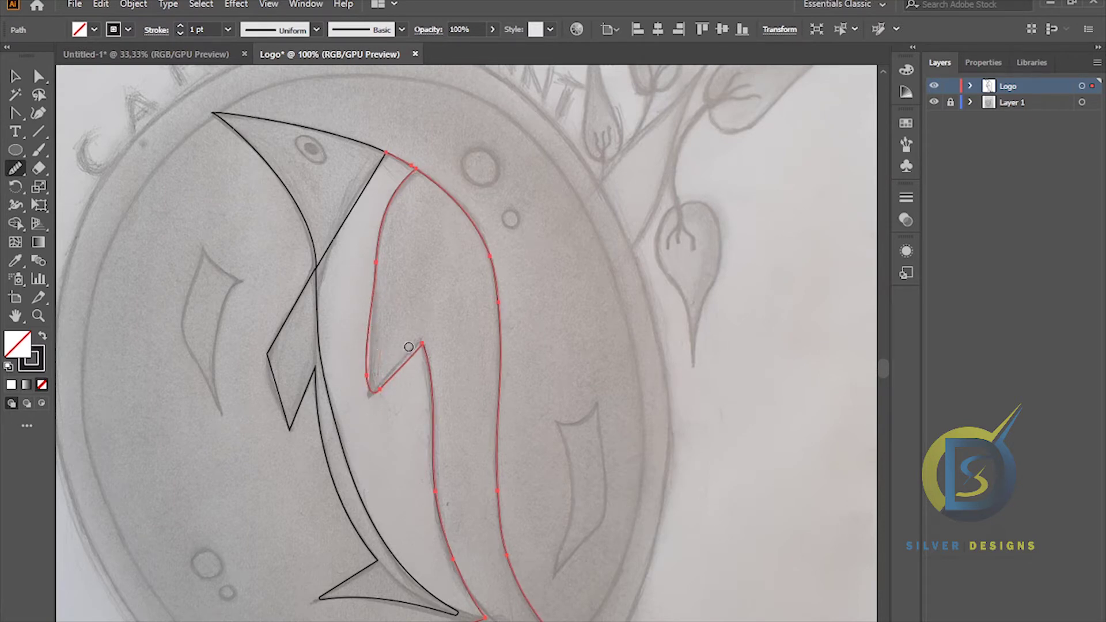
# - Undo the recent Smooth tool strokes on the bird's back-and-wing shape and deselect it
pyautogui.hotkey('ctrl', 'z')
pyautogui.hotkey('ctrl', 'z')
pyautogui.hotkey('ctrl', 'z')
pyautogui.hotkey('ctrl', 'z')
pyautogui.hotkey('ctrl', 'z')
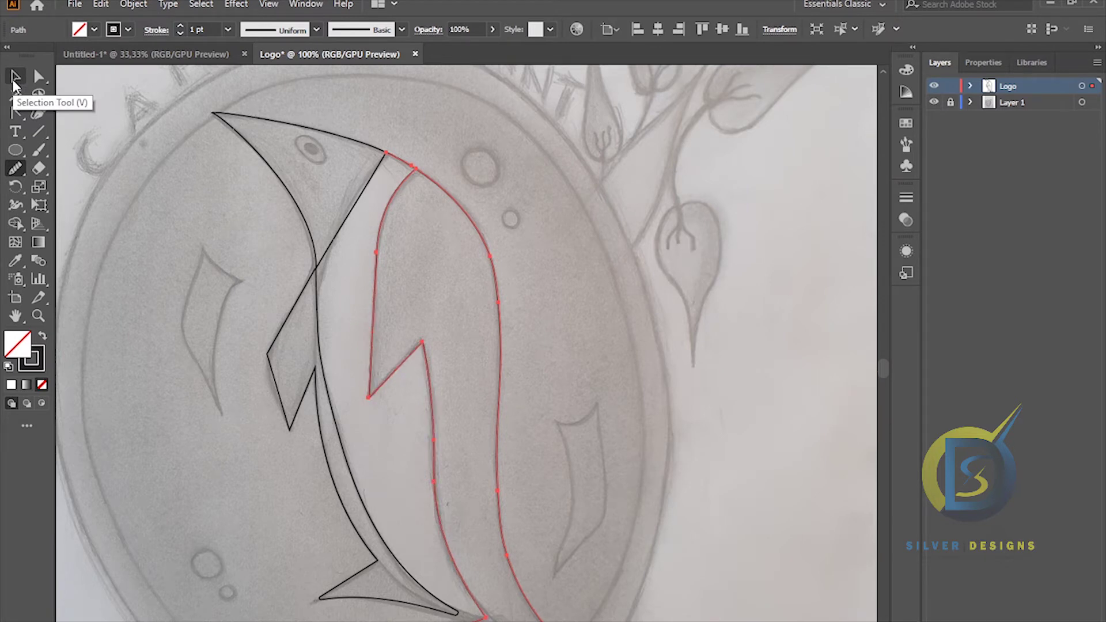
pyautogui.click(15, 80)
pyautogui.click(331, 301)
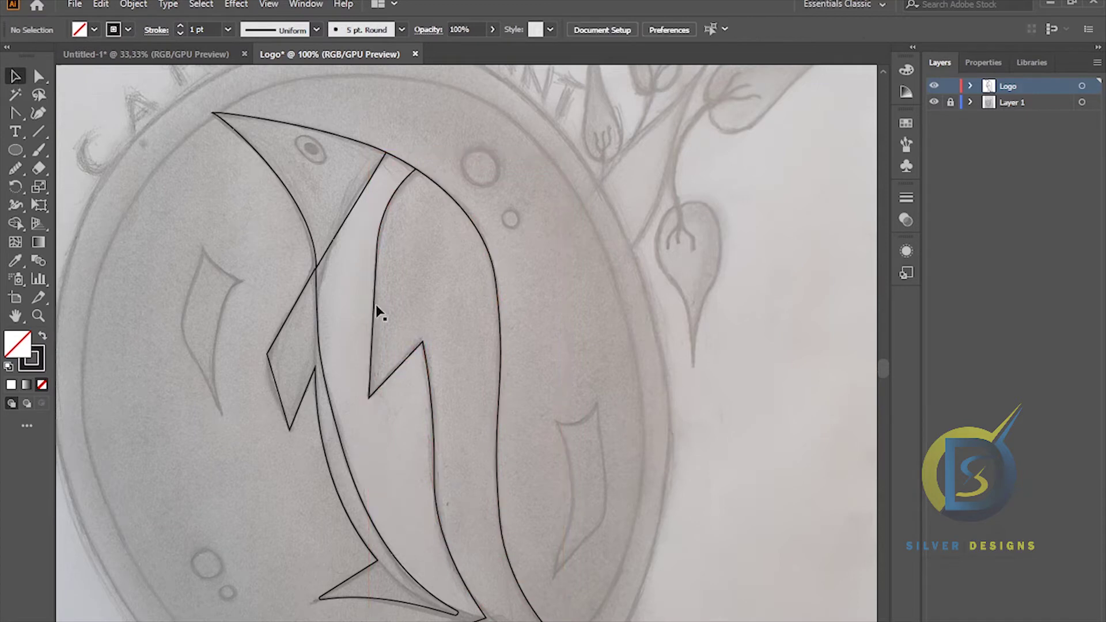
# - Round the corners of the bird's back-and-wing shape, including the wing tip and notch, with a 0.04 in radius
pyautogui.click(383, 389)
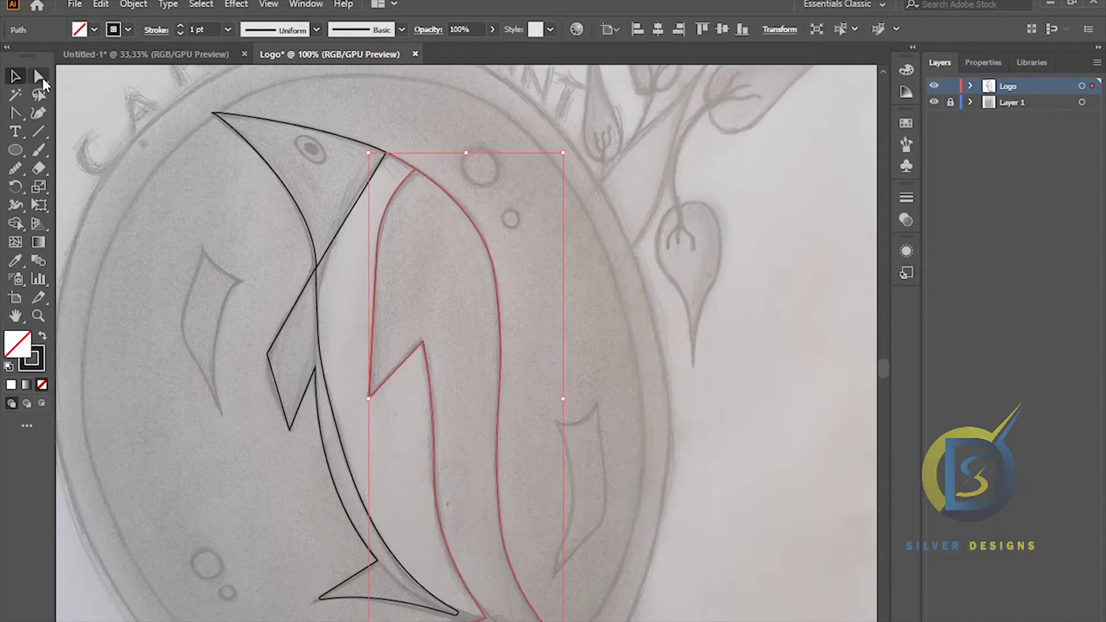
pyautogui.click(39, 76)
pyautogui.scroll(1, 397, 377)
pyautogui.moveTo(363, 396); pyautogui.dragTo(366, 395)
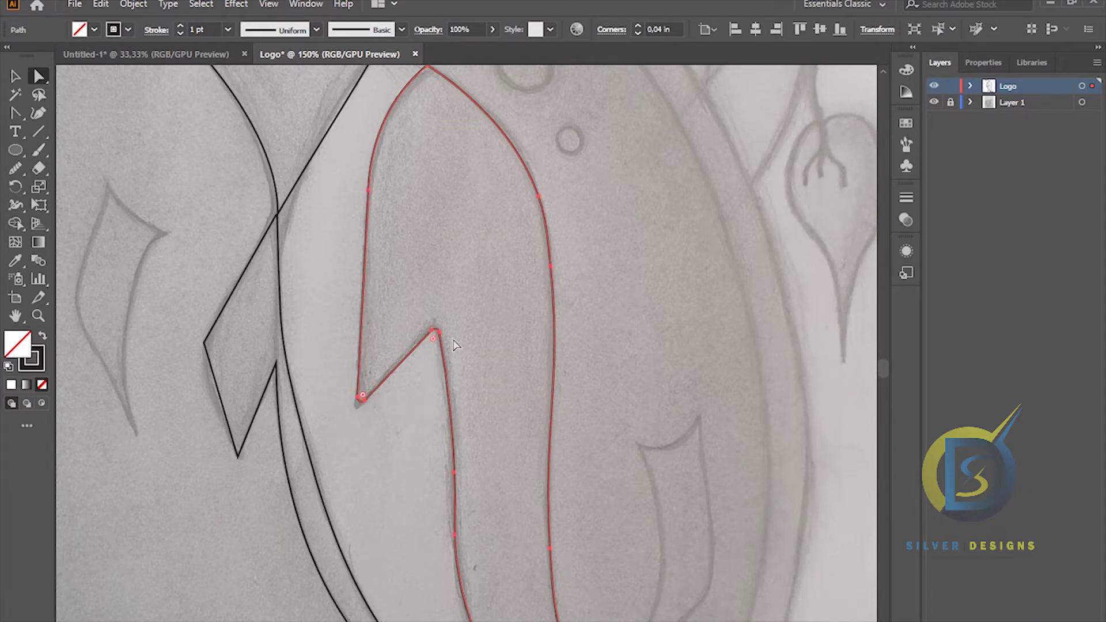
# - Slightly round the front flipper's lower tip and its outer corner
pyautogui.click(238, 452)
pyautogui.moveTo(240, 453); pyautogui.dragTo(238, 448)
pyautogui.click(519, 374)
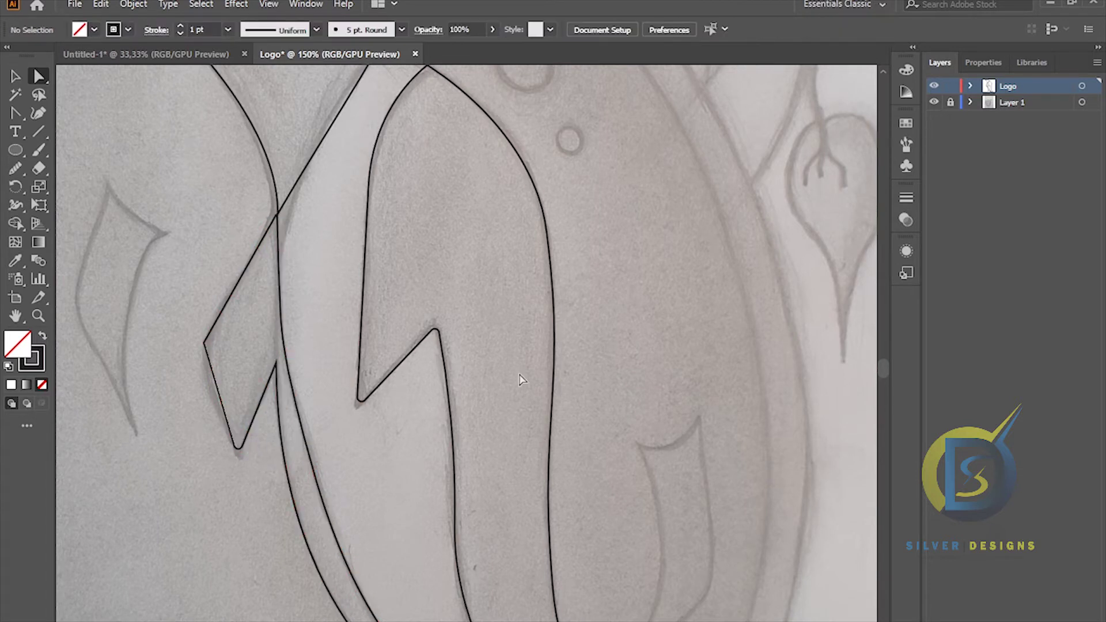
pyautogui.click(205, 343)
pyautogui.moveTo(219, 346); pyautogui.dragTo(239, 352)
pyautogui.click(175, 265)
pyautogui.scroll(-1, 561, 333)
pyautogui.scroll(-1, 567, 380)
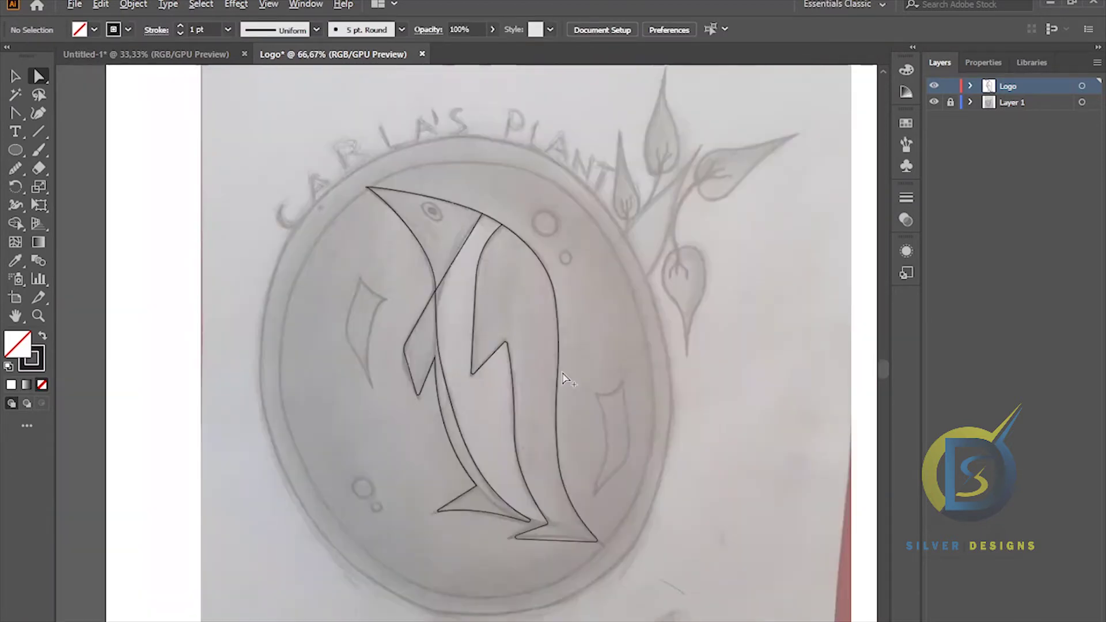
# - Bend the rear foot's straight bottom edge upward into a shallow arch matching the sketch, adjust its curve handle, and deselect the path
pyautogui.moveTo(562, 383); pyautogui.dragTo(488, 299)
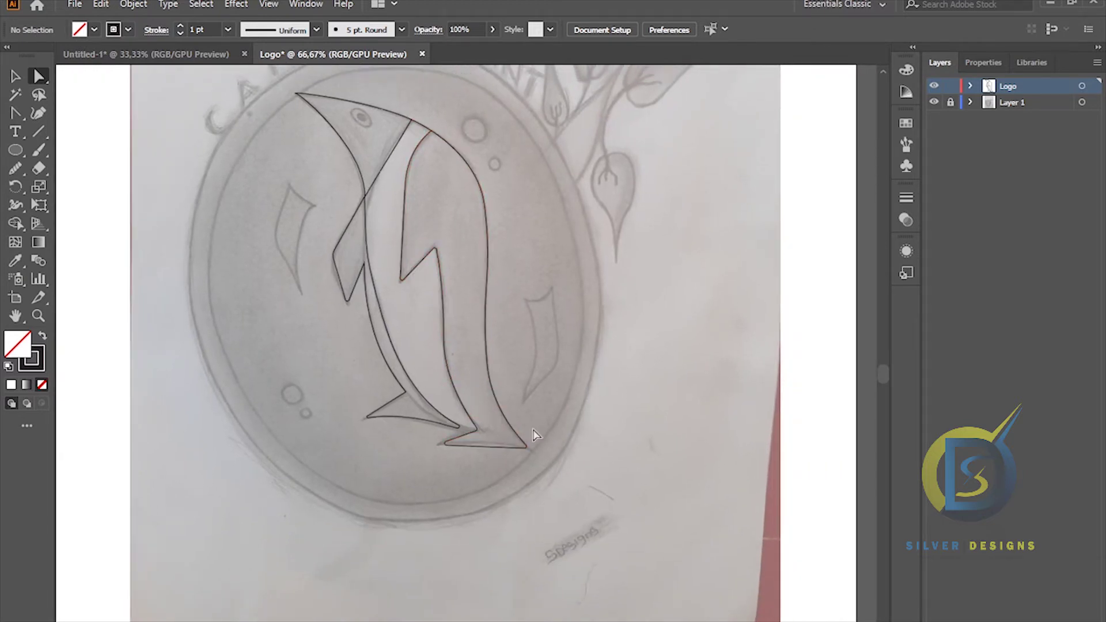
pyautogui.scroll(3, 489, 448)
pyautogui.click(489, 444)
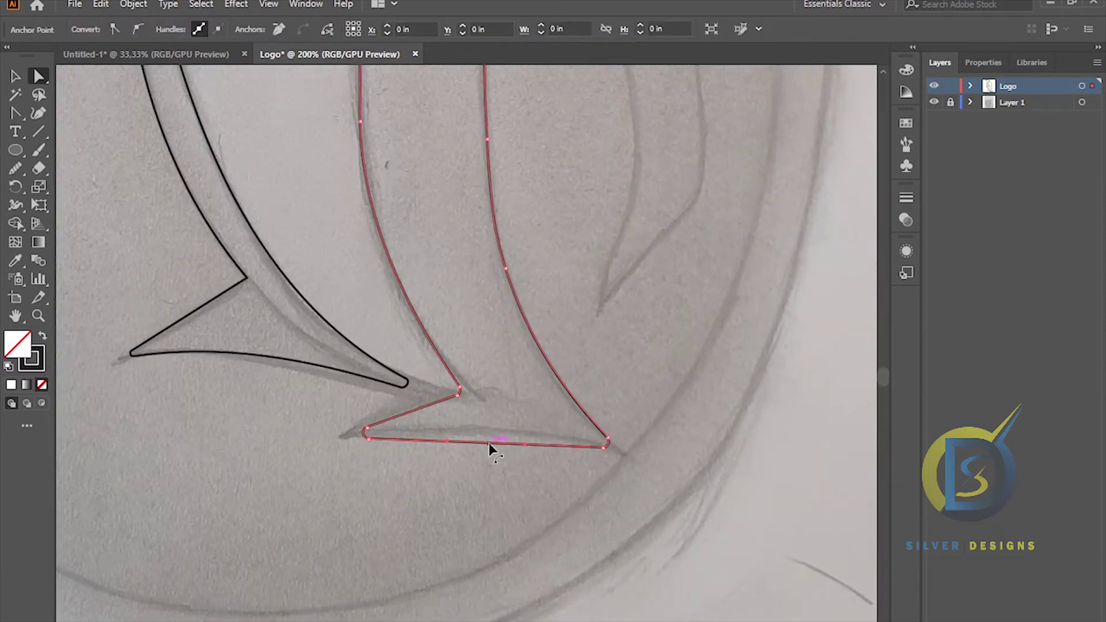
pyautogui.moveTo(488, 444); pyautogui.dragTo(488, 432)
pyautogui.moveTo(492, 430); pyautogui.dragTo(492, 430)
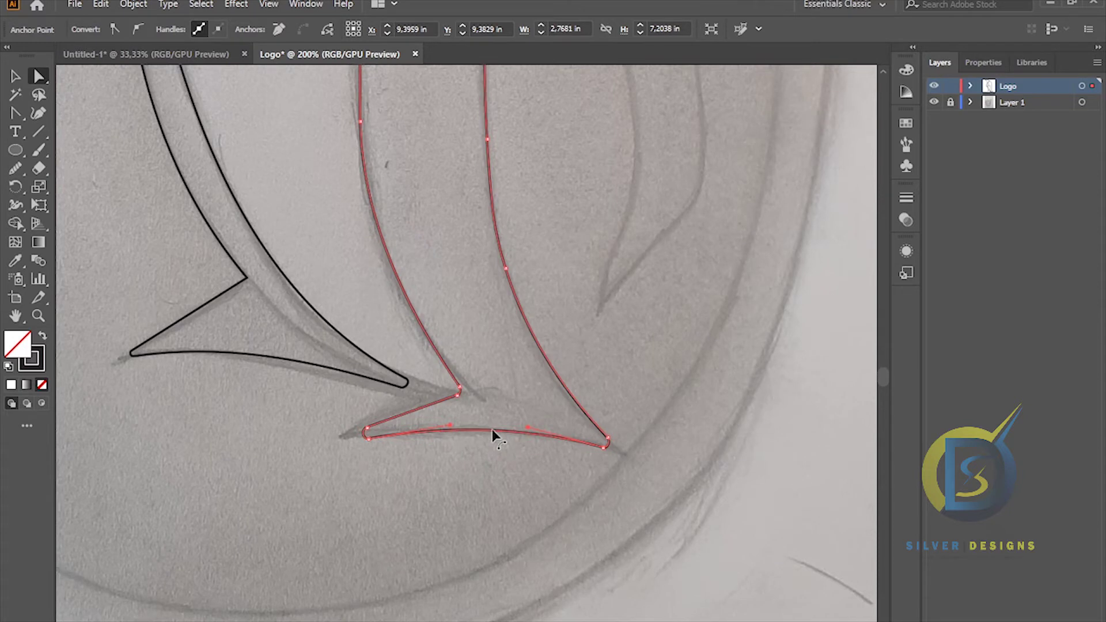
pyautogui.click(453, 430)
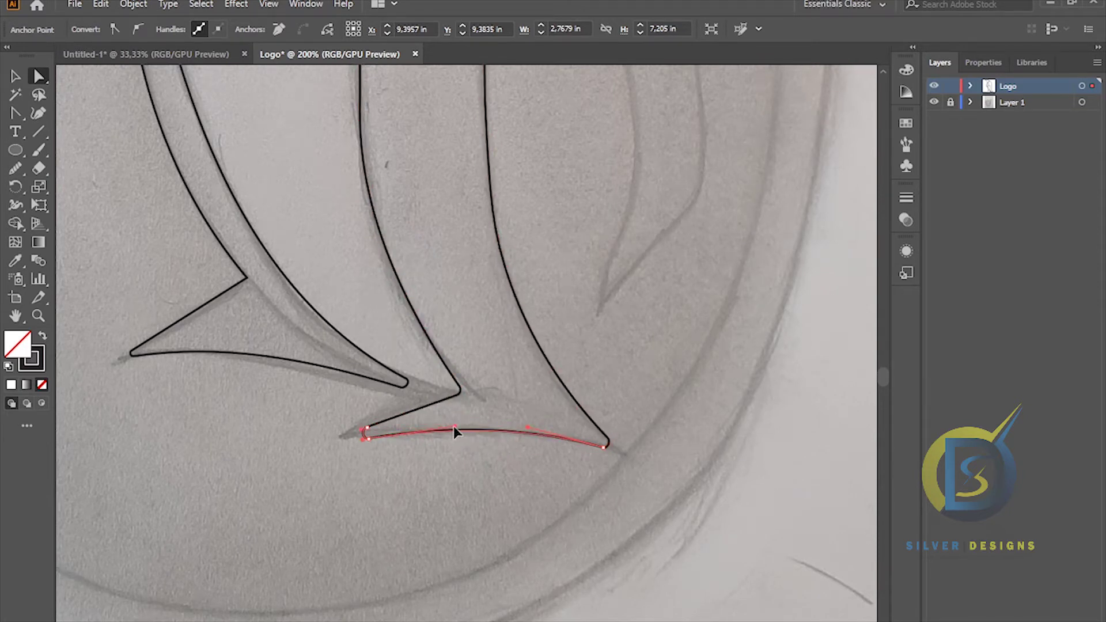
pyautogui.hotkey('ctrl', '-')
pyautogui.hotkey('ctrl', '-')
pyautogui.hotkey('ctrl', '-')
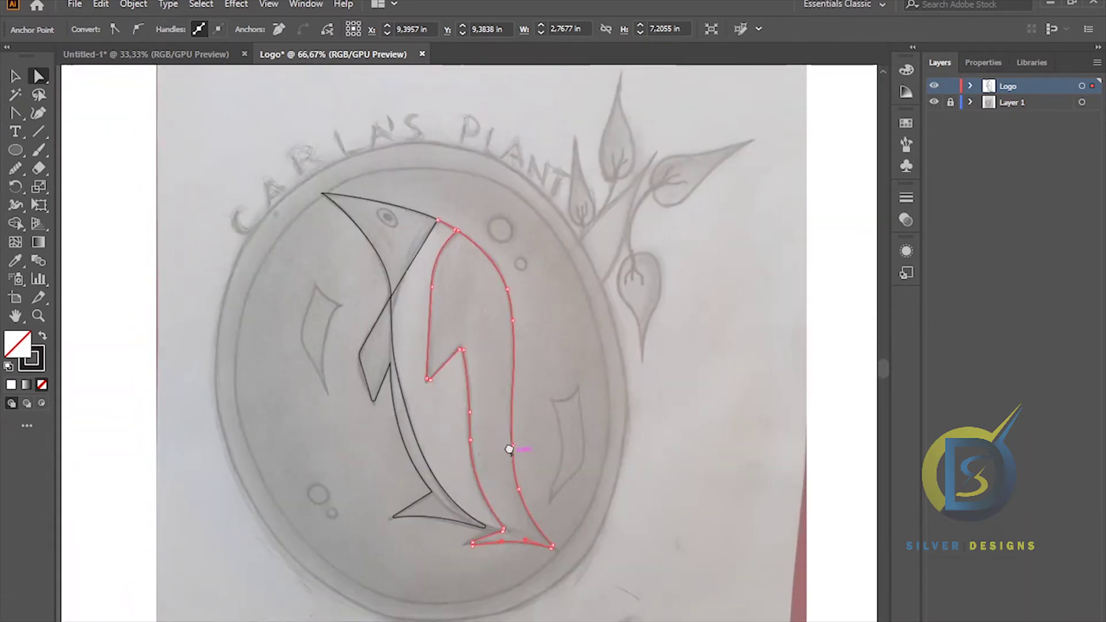
pyautogui.press('v')
pyautogui.click(172, 156)
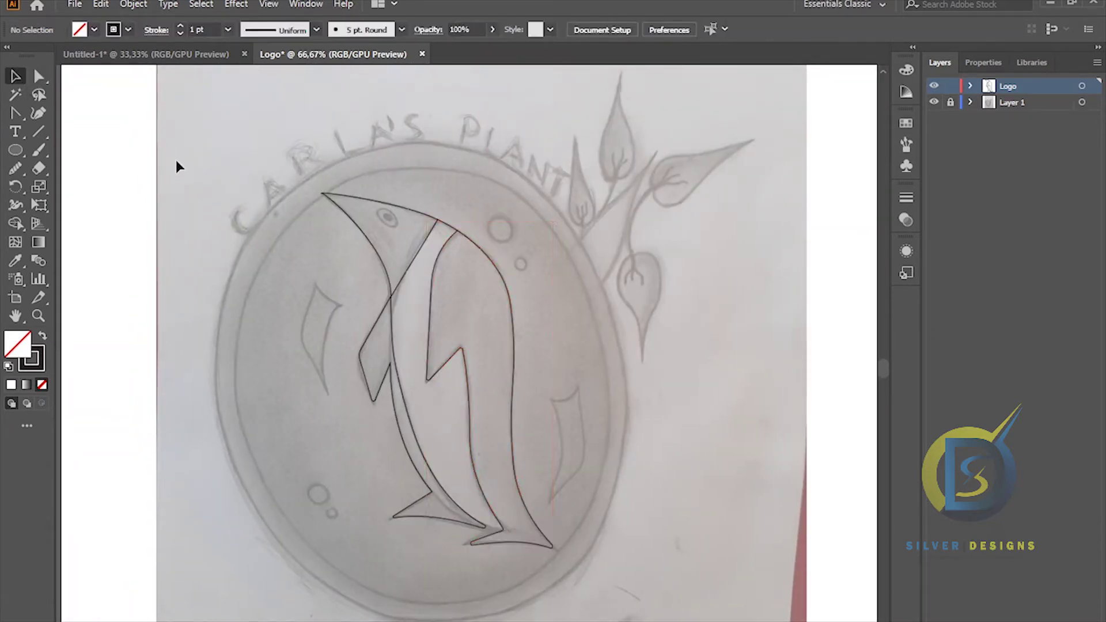
# - Hide Layer 1 to examine the bird's line work without the sketch, and show the layer again
pyautogui.click(933, 102)
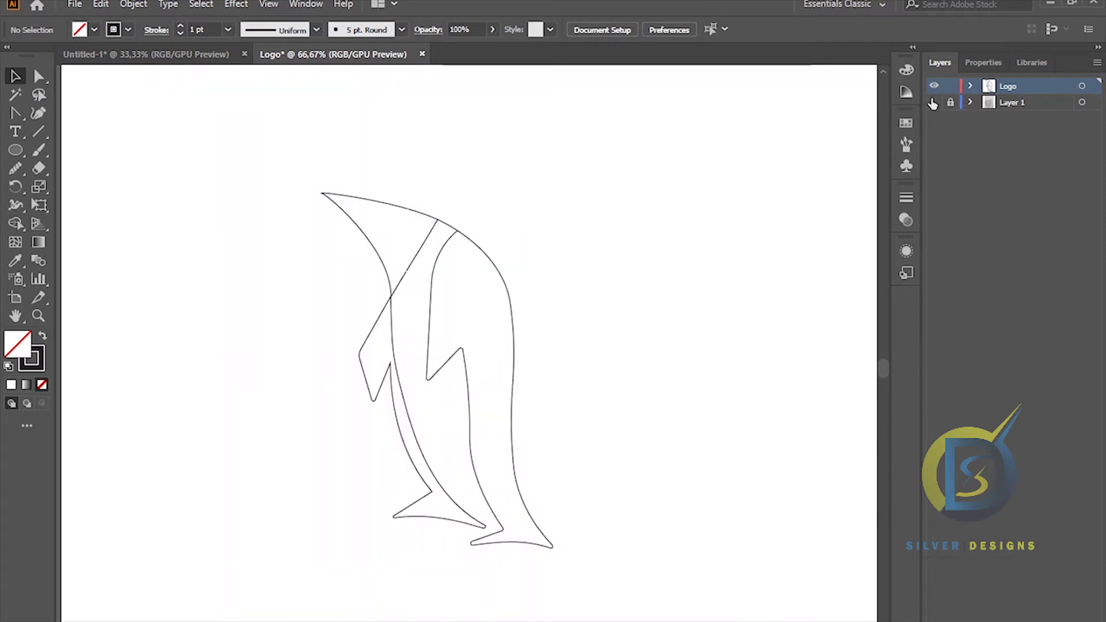
pyautogui.moveTo(216, 156); pyautogui.dragTo(702, 596)
pyautogui.click(806, 392)
pyautogui.click(933, 102)
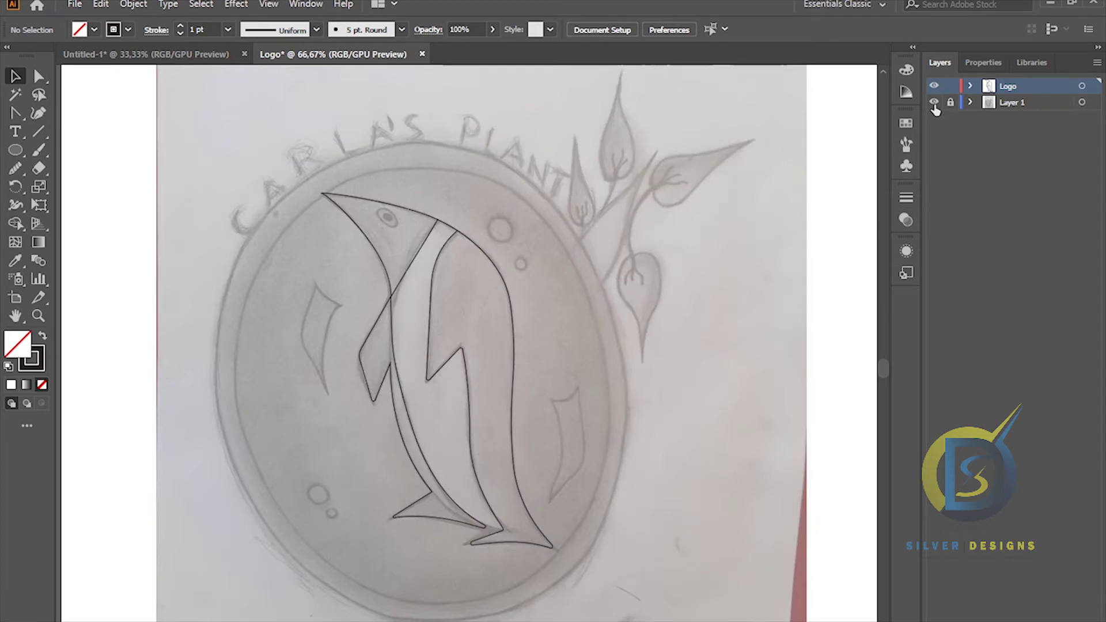
# - Draw an ellipse over the sketched outer eye and rotate it clockwise to match the eye's tilt
pyautogui.scroll(1, 401, 216)
pyautogui.scroll(1, 401, 216)
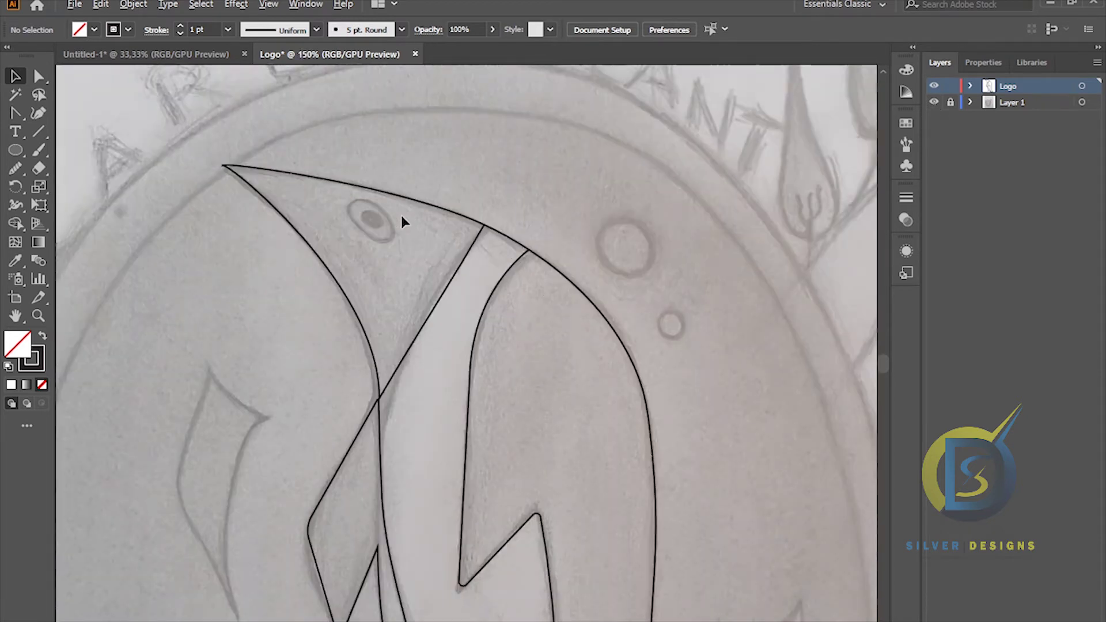
pyautogui.click(18, 151)
pyautogui.scroll(1, 367, 203)
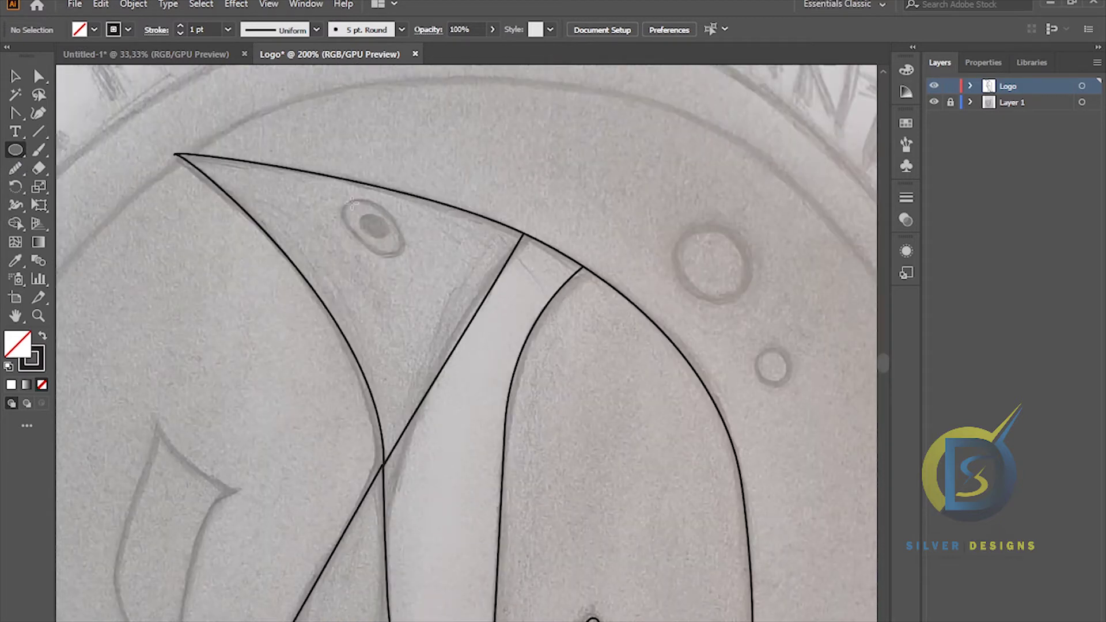
pyautogui.moveTo(349, 200); pyautogui.dragTo(403, 230)
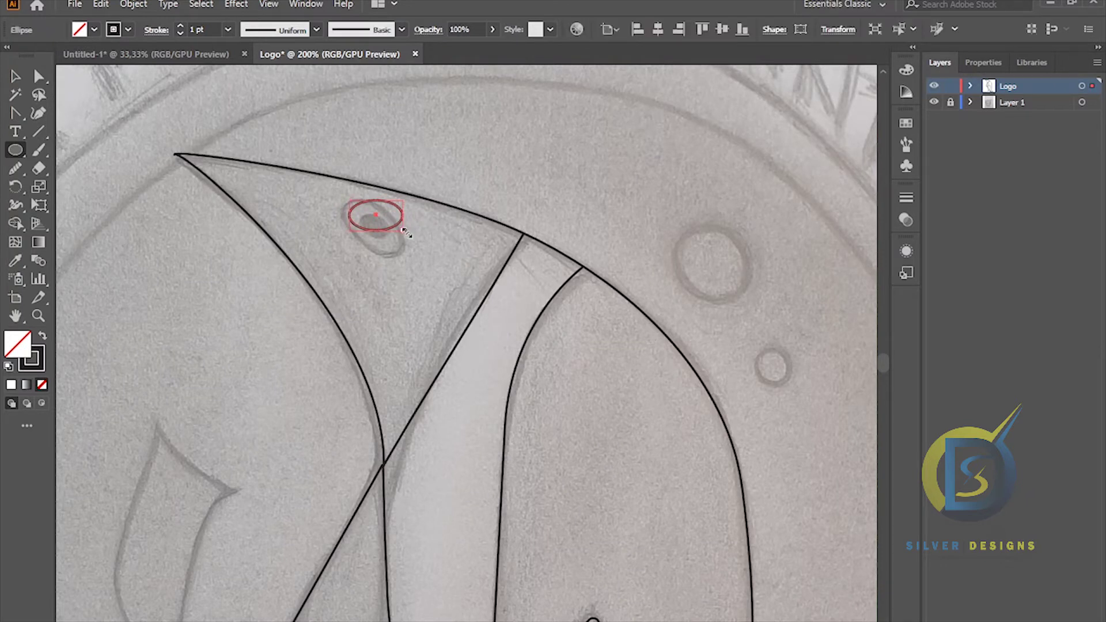
pyautogui.moveTo(411, 232); pyautogui.dragTo(398, 266)
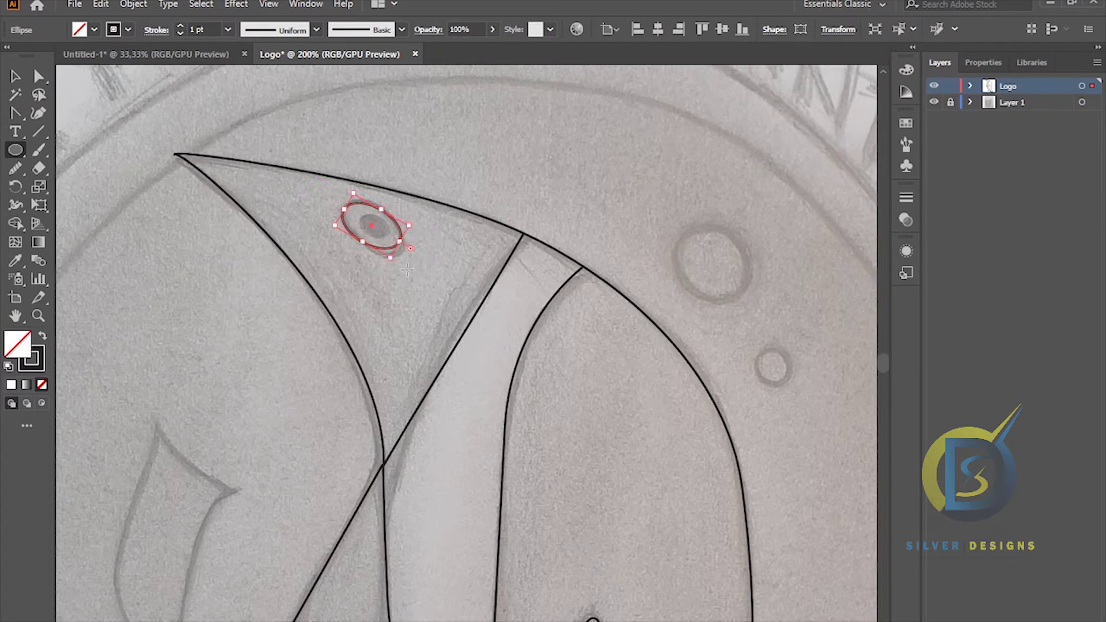
# - Nudge the eye ellipse slightly right and down and fine-tune its rotation to fit the sketch
pyautogui.press('Right')
pyautogui.press('Down')
pyautogui.press('Right')
pyautogui.press('Down')
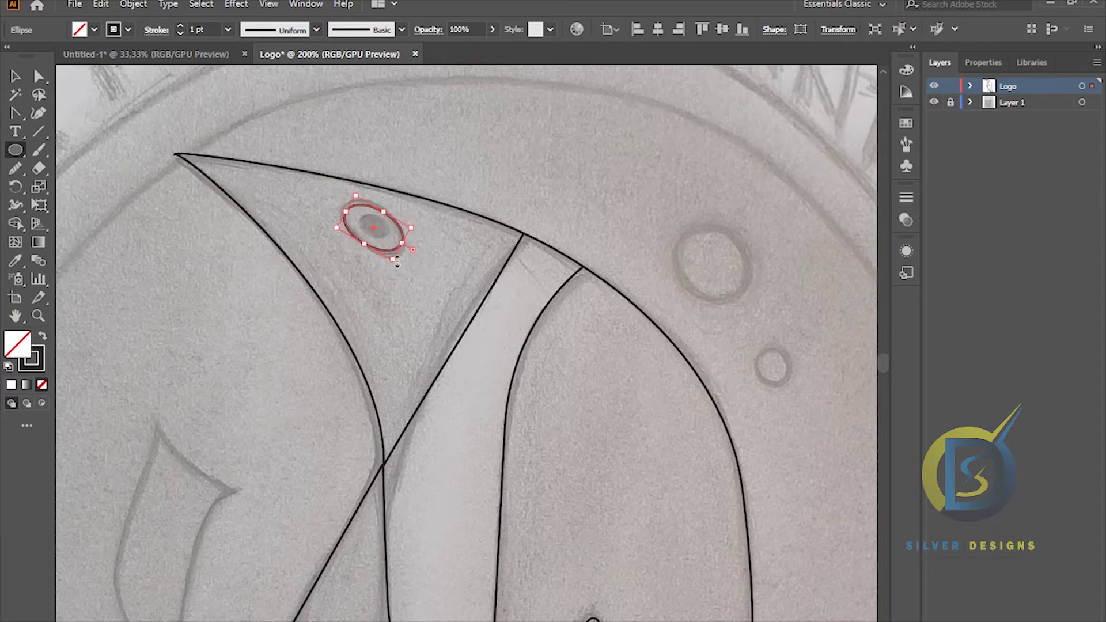
pyautogui.moveTo(399, 262); pyautogui.dragTo(395, 264)
# - Make a smaller copy of the eye ellipse and move it inside the original as the pupil, then deselect it
pyautogui.press('v')
pyautogui.click(377, 274)
pyautogui.moveTo(391, 253)
pyautogui.keyDown('alt'); pyautogui.mouseDown()
pyautogui.moveTo(413, 282)
pyautogui.moveTo(400, 261)
pyautogui.mouseUp(); pyautogui.keyUp('alt')
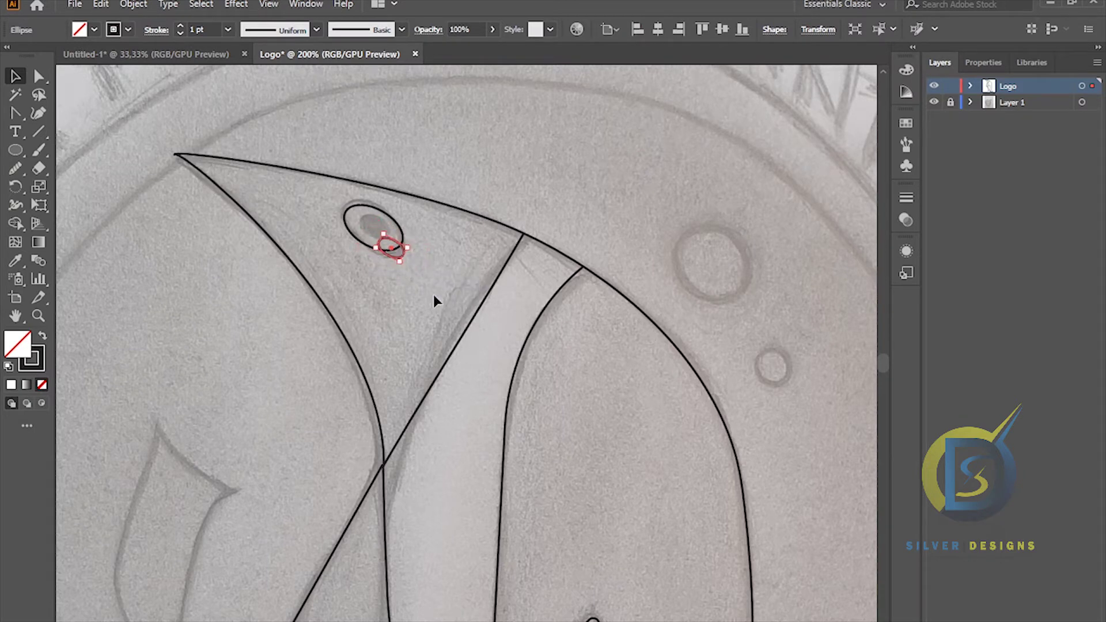
pyautogui.press('Up')
pyautogui.press('Up')
pyautogui.press('Up')
pyautogui.press('Up')
pyautogui.press('Up')
pyautogui.press('Up')
pyautogui.press('Up')
pyautogui.press('Up')
pyautogui.press('Left')
pyautogui.press('Left')
pyautogui.press('Left')
pyautogui.press('Down')
pyautogui.press('Down')
pyautogui.press('Down')
pyautogui.press('Left')
pyautogui.press('Left')
pyautogui.press('Left')
pyautogui.press('Left')
pyautogui.press('Left')
pyautogui.press('Left')
pyautogui.click(515, 181)
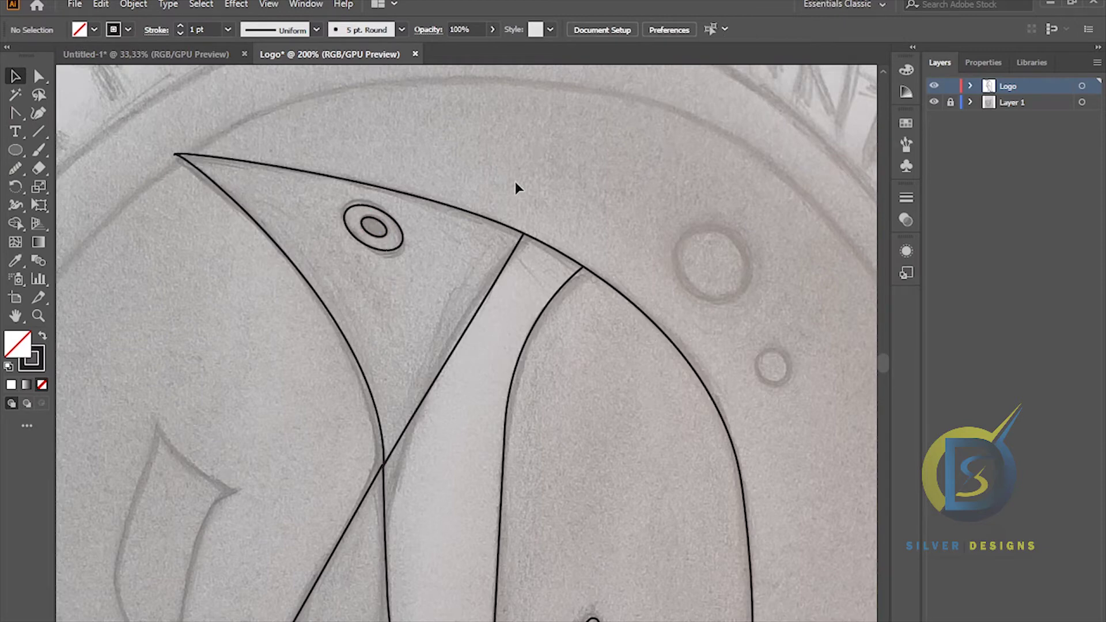
# - Hide Layer 1 and examine the whole traced bird with its eye on the blank artboard
pyautogui.scroll(-1, 515, 181)
pyautogui.scroll(-3, 515, 182)
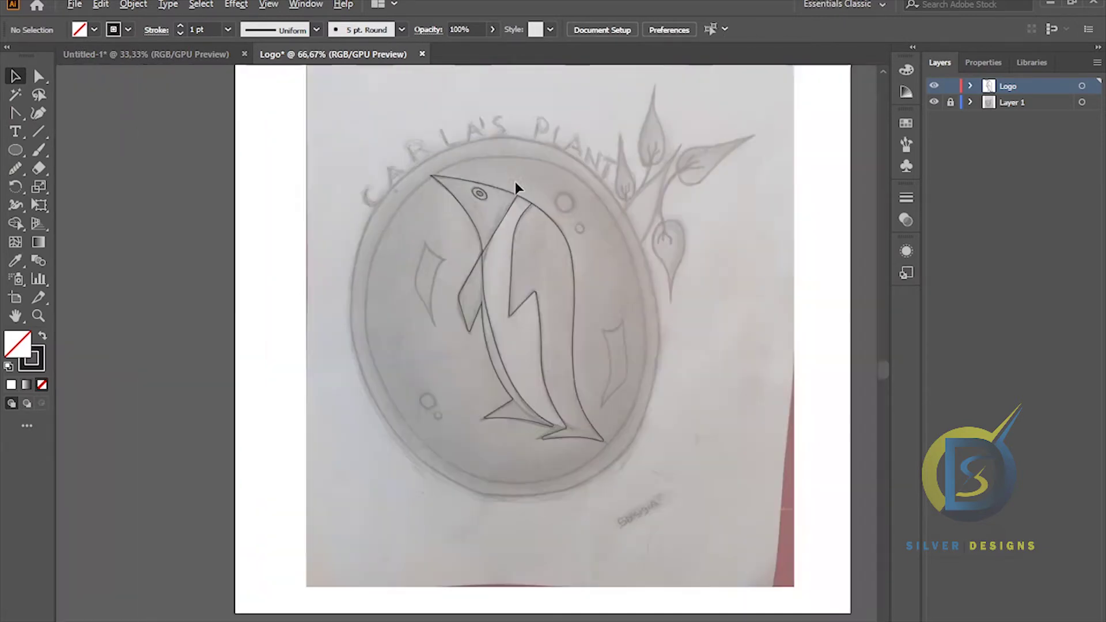
pyautogui.scroll(1, 515, 182)
pyautogui.click(934, 102)
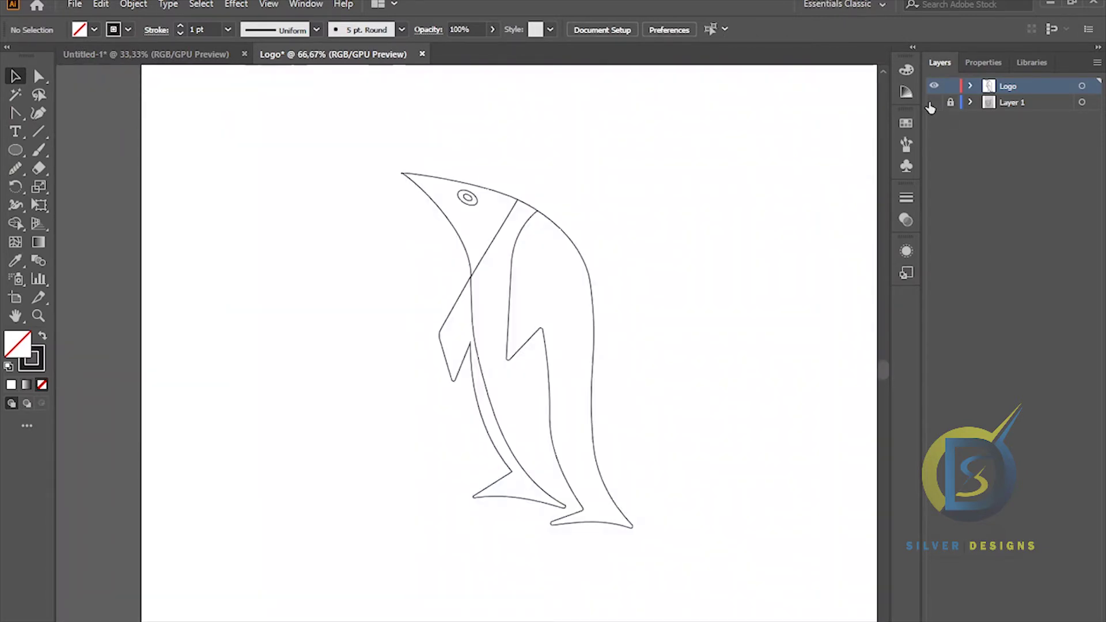
pyautogui.scroll(-2, 634, 262)
pyautogui.scroll(1, 558, 301)
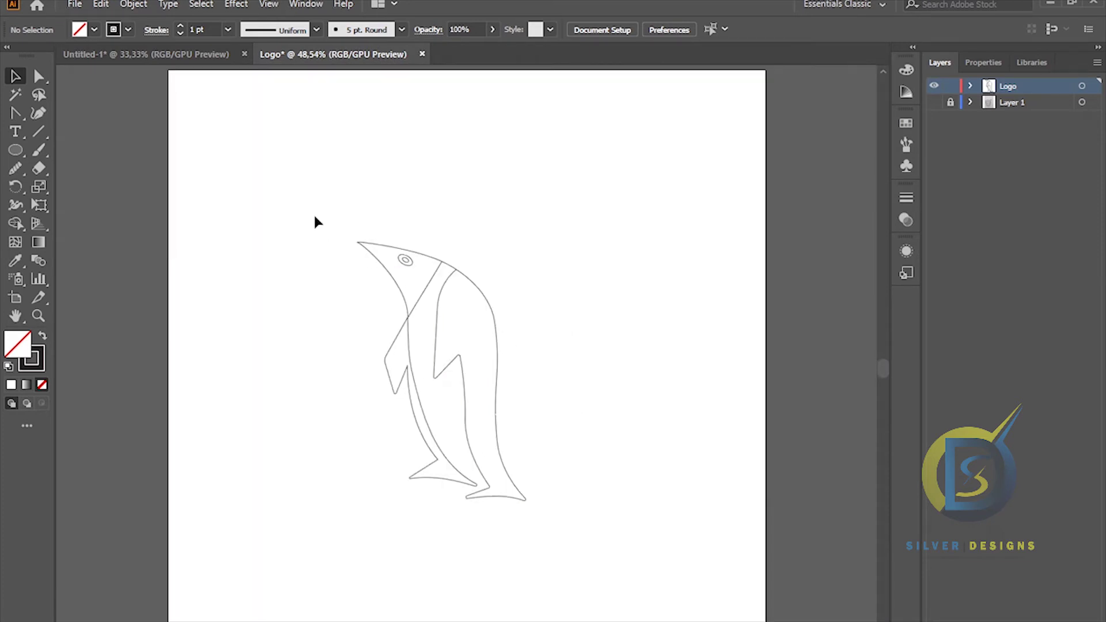
pyautogui.moveTo(282, 176); pyautogui.dragTo(607, 561)
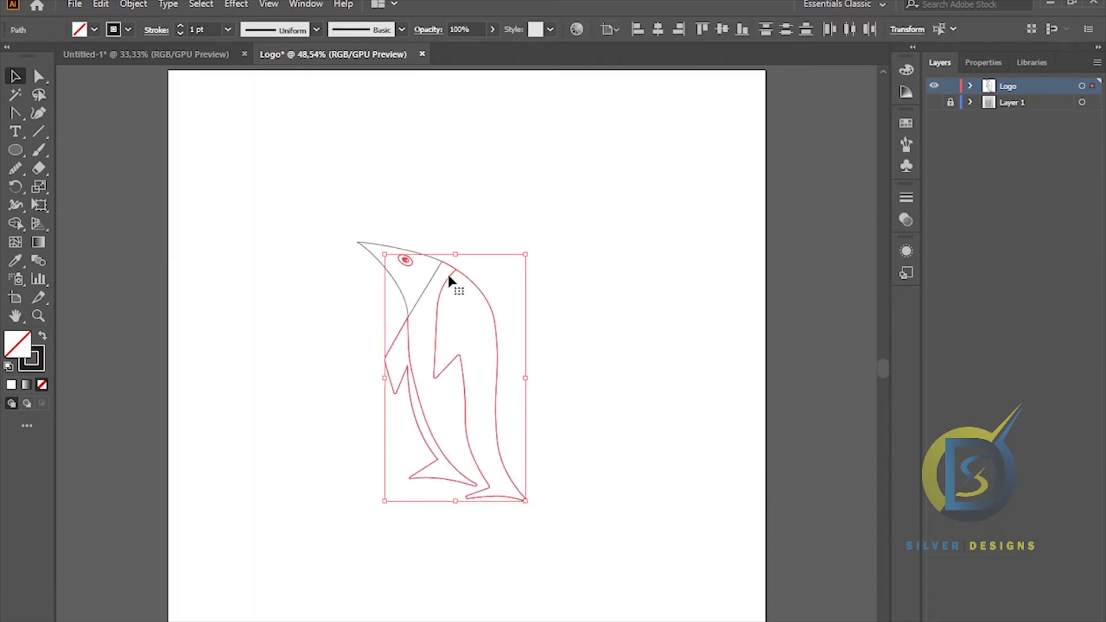
pyautogui.click(309, 205)
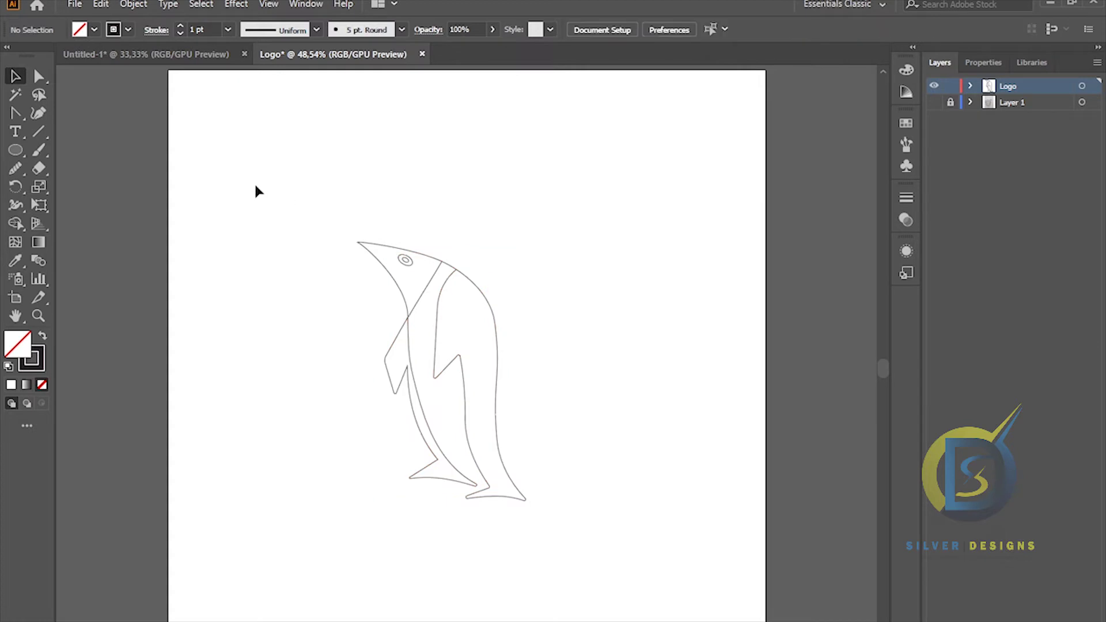
pyautogui.click(133, 4)
pyautogui.click(177, 128)
pyautogui.click(225, 164)
# - Select all of the bird's paths, set their stroke weight to 2 pt, and deselect them
pyautogui.moveTo(221, 157); pyautogui.dragTo(651, 568)
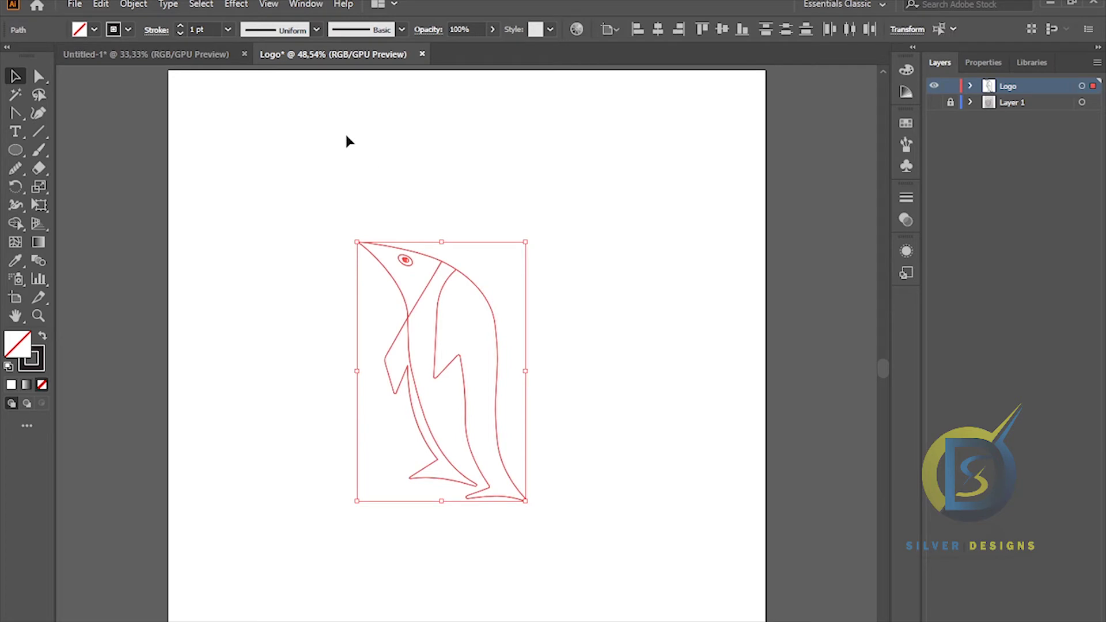
pyautogui.click(228, 30)
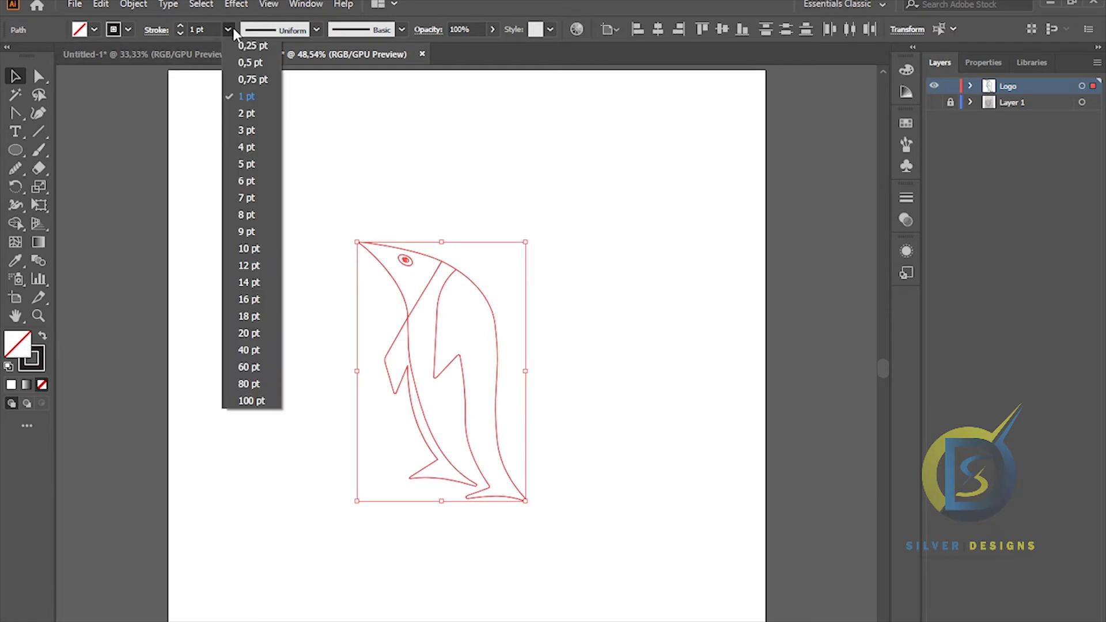
pyautogui.click(247, 114)
pyautogui.click(343, 177)
# - Select the whole bird, enlarge it slightly from its lower rear corner, and deselect it
pyautogui.moveTo(208, 169)
pyautogui.mouseDown()
pyautogui.moveTo(429, 346)
pyautogui.moveTo(685, 586)
pyautogui.mouseUp()
pyautogui.click(615, 441)
pyautogui.moveTo(239, 164); pyautogui.dragTo(655, 596)
pyautogui.moveTo(530, 504); pyautogui.dragTo(534, 510)
pyautogui.click(600, 468)
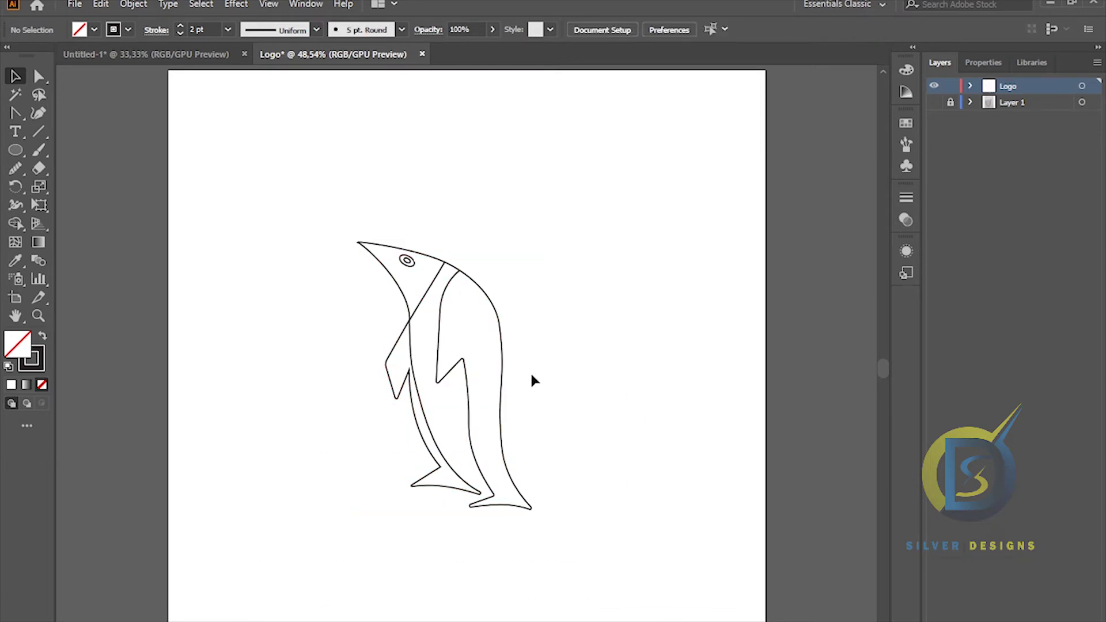
pyautogui.moveTo(291, 202); pyautogui.dragTo(634, 512)
pyautogui.click(714, 452)
# - Show Layer 1 again to bring back the sketch's leafy branch for tracing
pyautogui.click(934, 102)
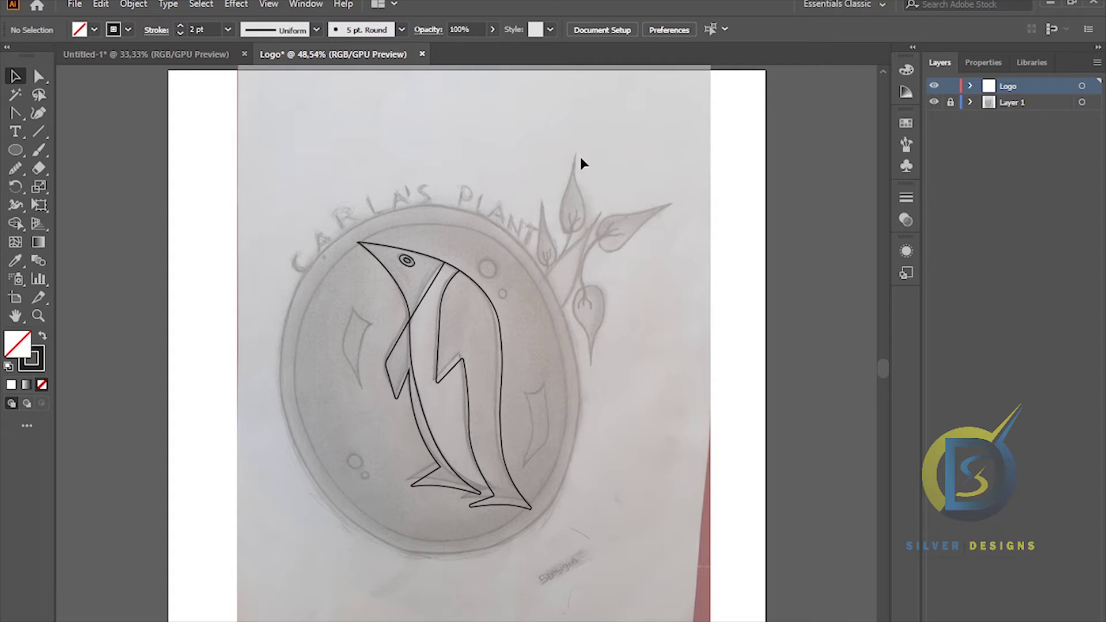
pyautogui.scroll(3, 576, 219)
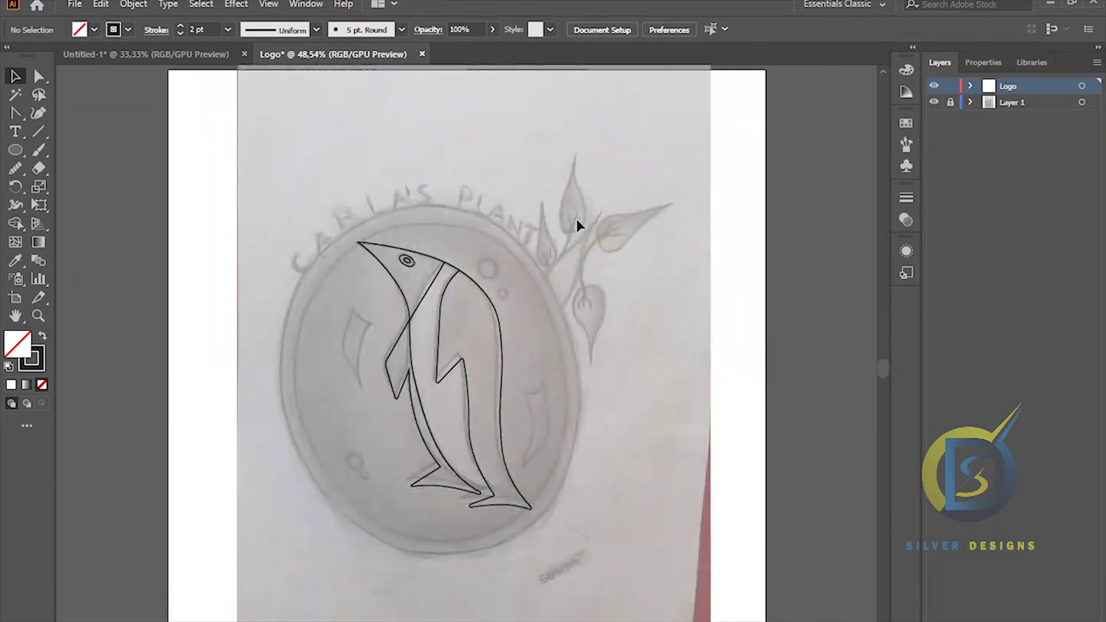
pyautogui.scroll(5, 576, 219)
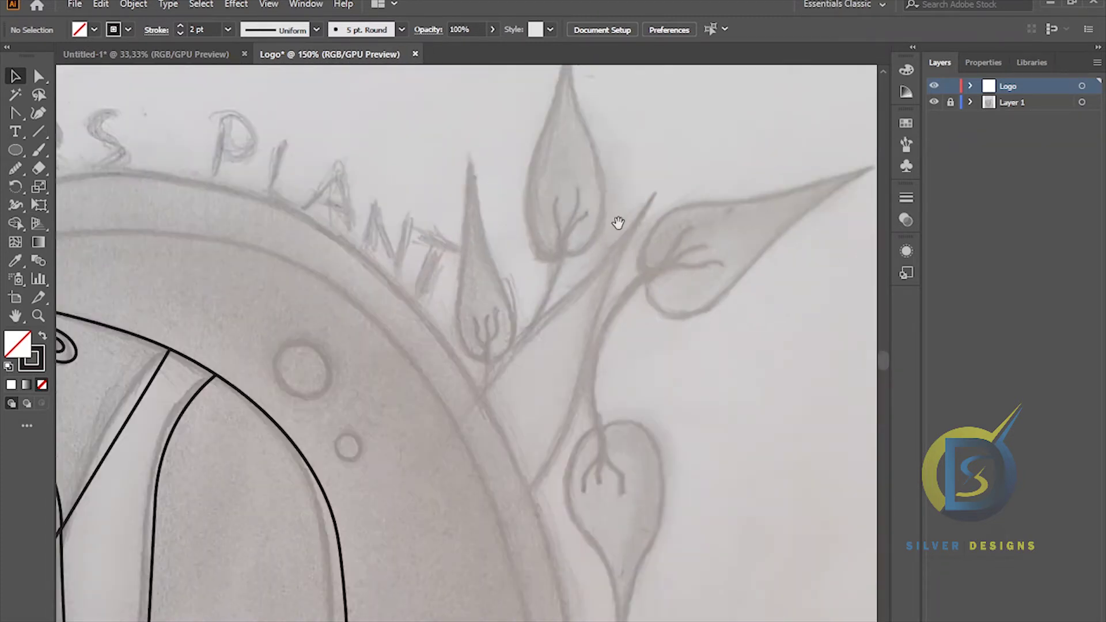
pyautogui.moveTo(576, 273); pyautogui.dragTo(568, 280)
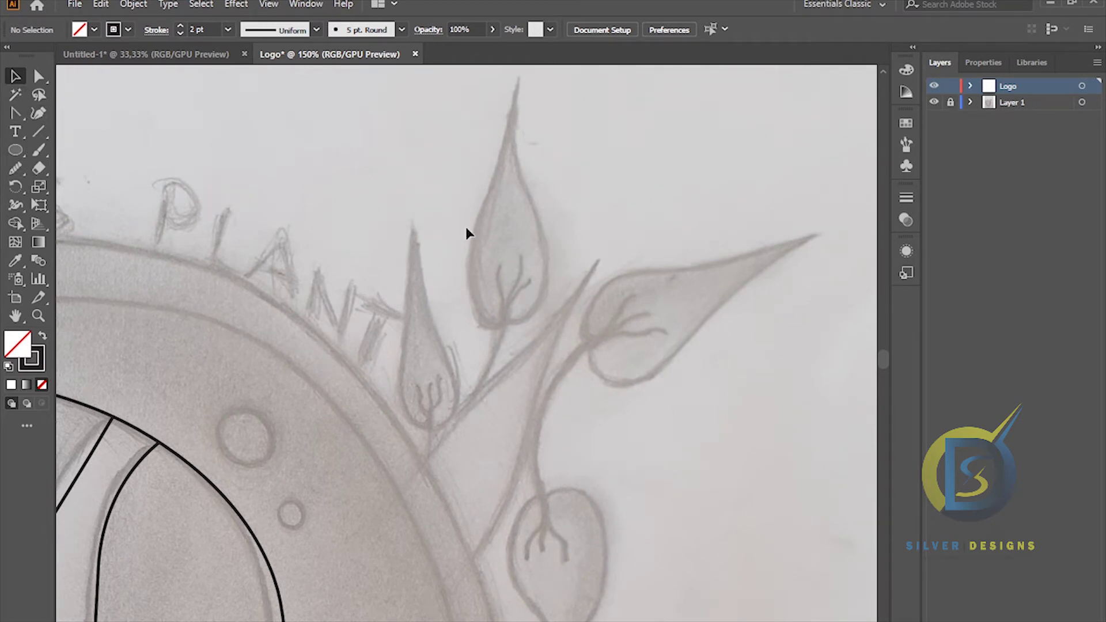
# - Trace the branch's main stem with the Curvature tool as a closed, straight-sided triangle from the circle's edge to the pointed tip
pyautogui.click(38, 114)
pyautogui.moveTo(506, 292); pyautogui.dragTo(413, 294)
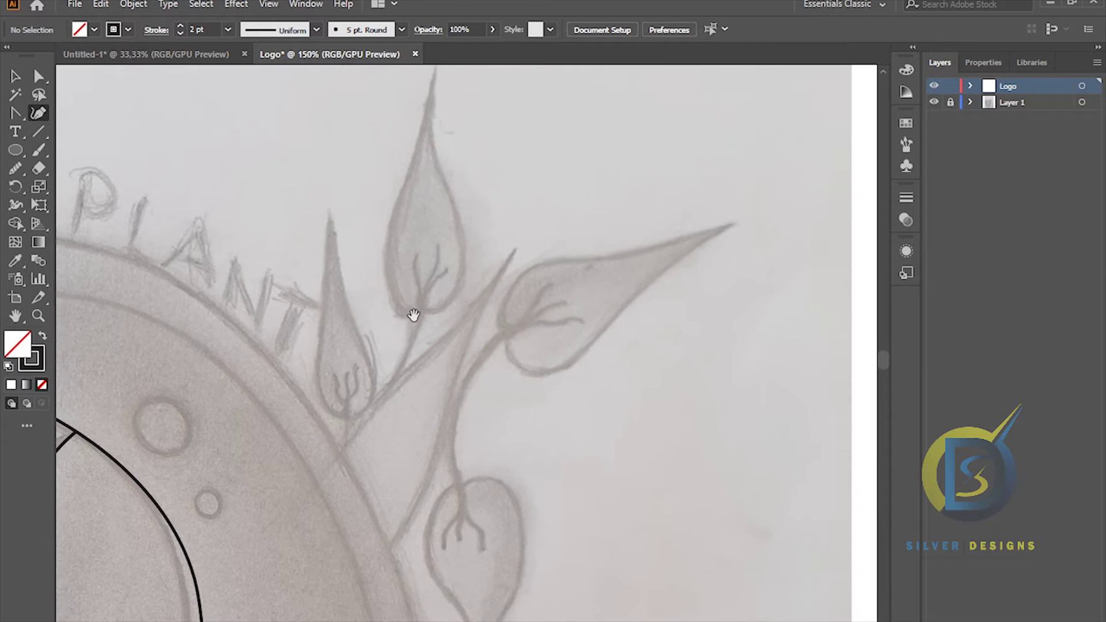
pyautogui.click(336, 449)
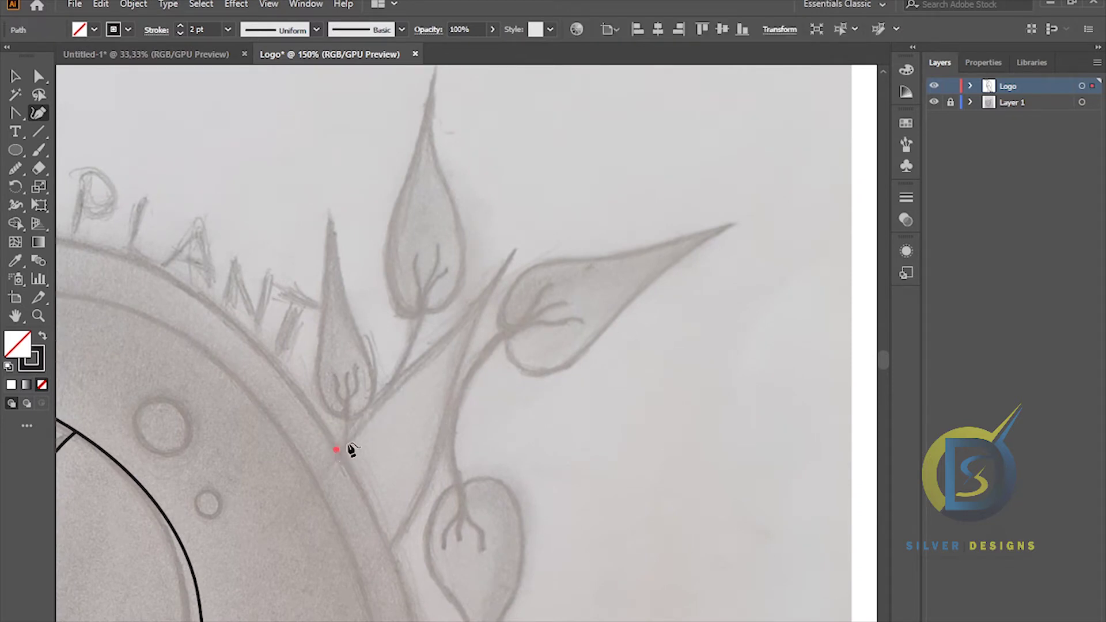
pyautogui.click(506, 260)
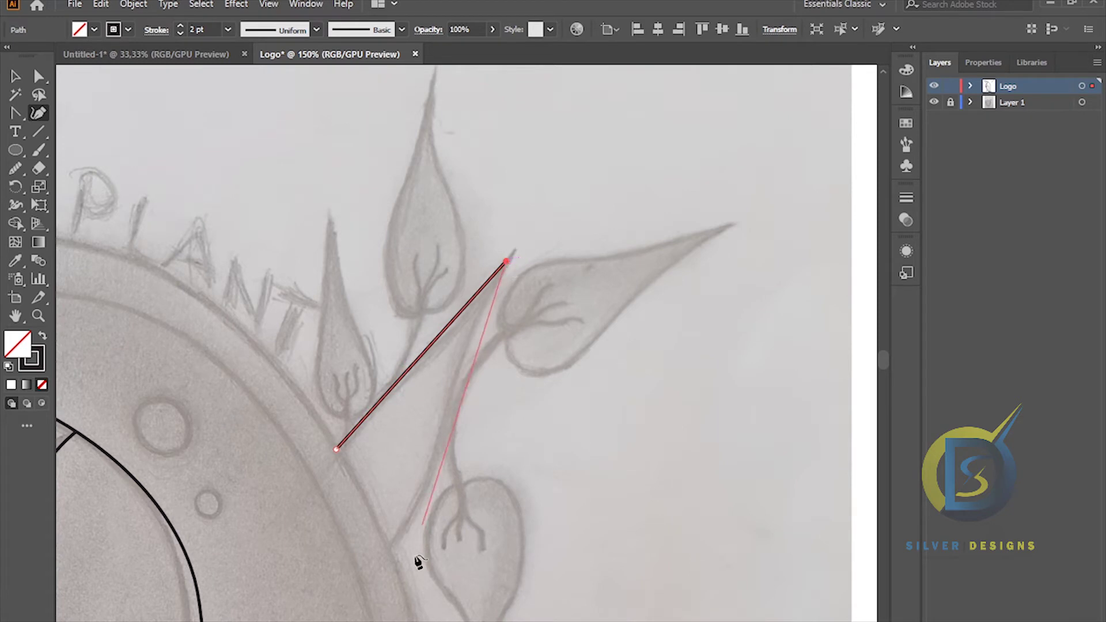
pyautogui.click(391, 553)
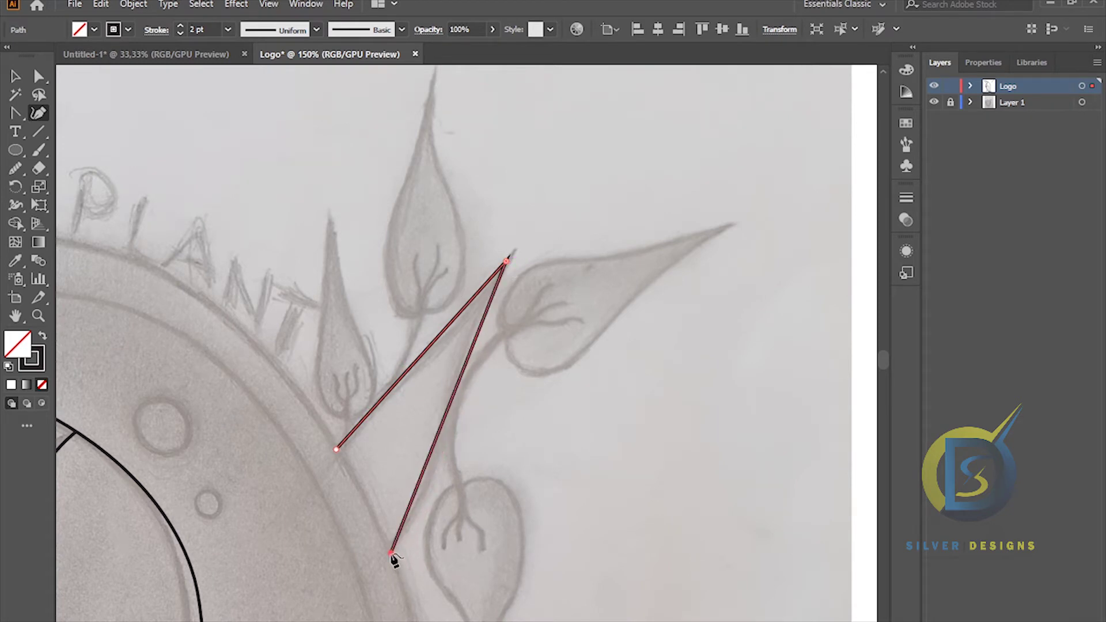
pyautogui.click(337, 451)
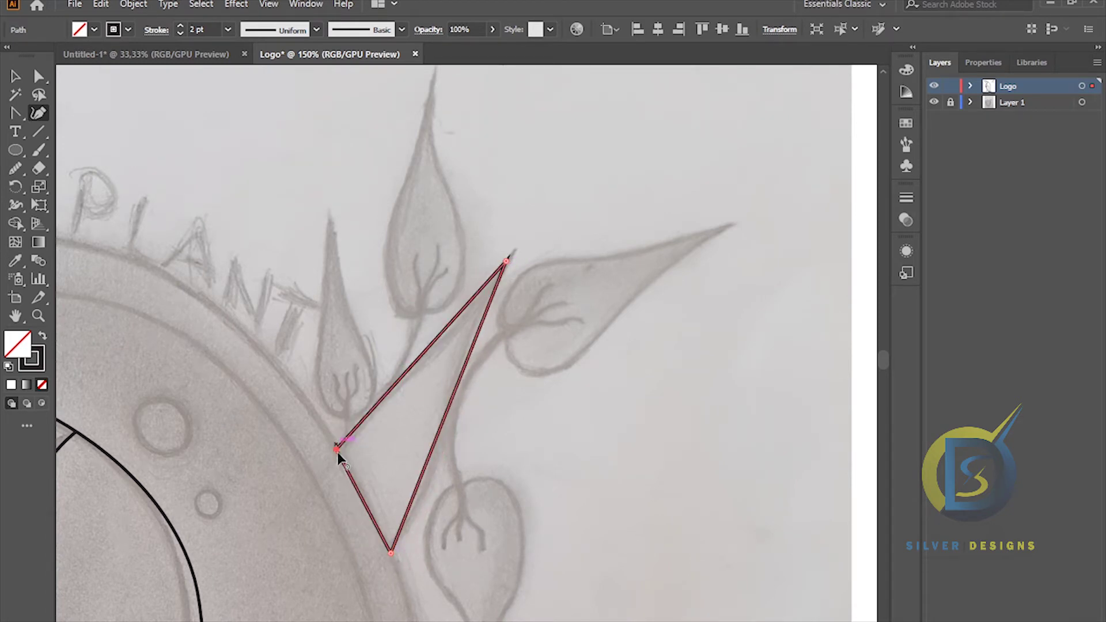
pyautogui.click(15, 76)
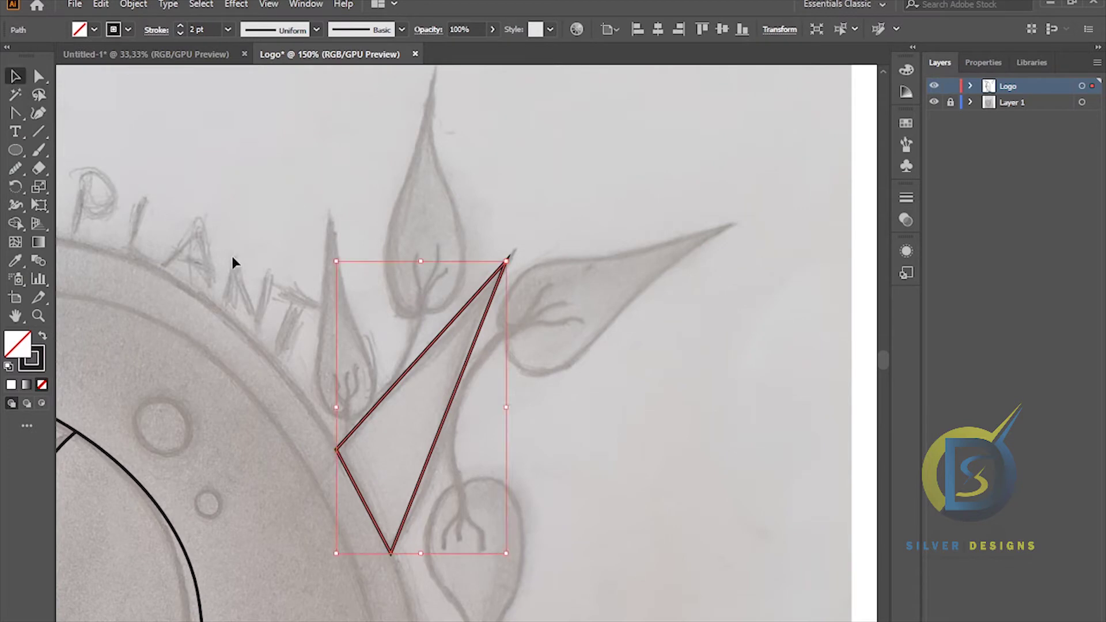
# - Lock the selected triangular stem shape
pyautogui.click(38, 114)
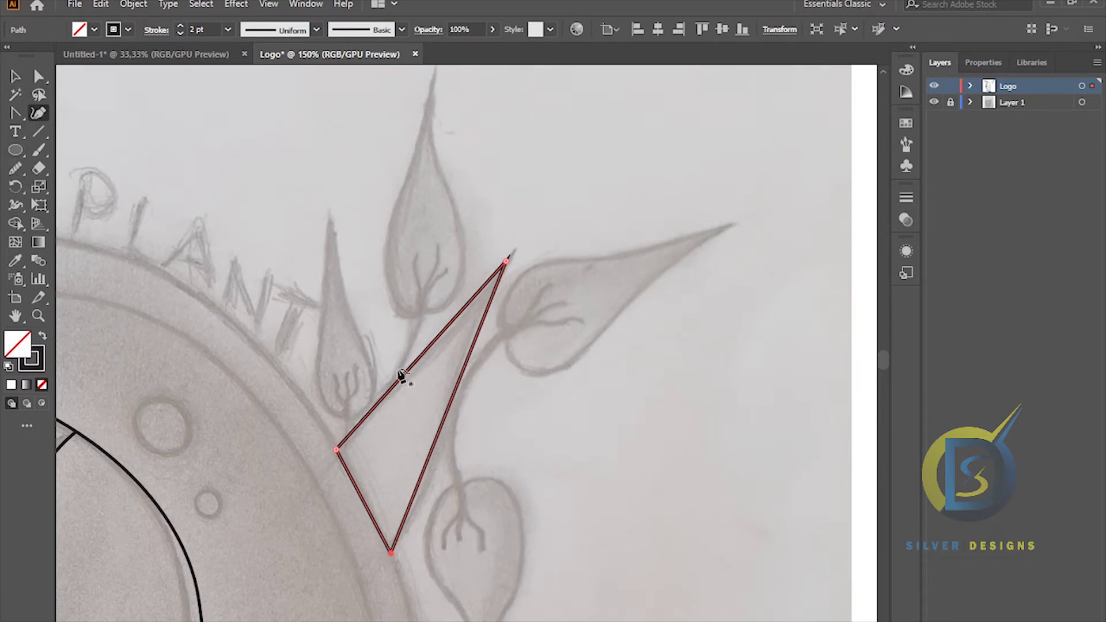
pyautogui.click(134, 5)
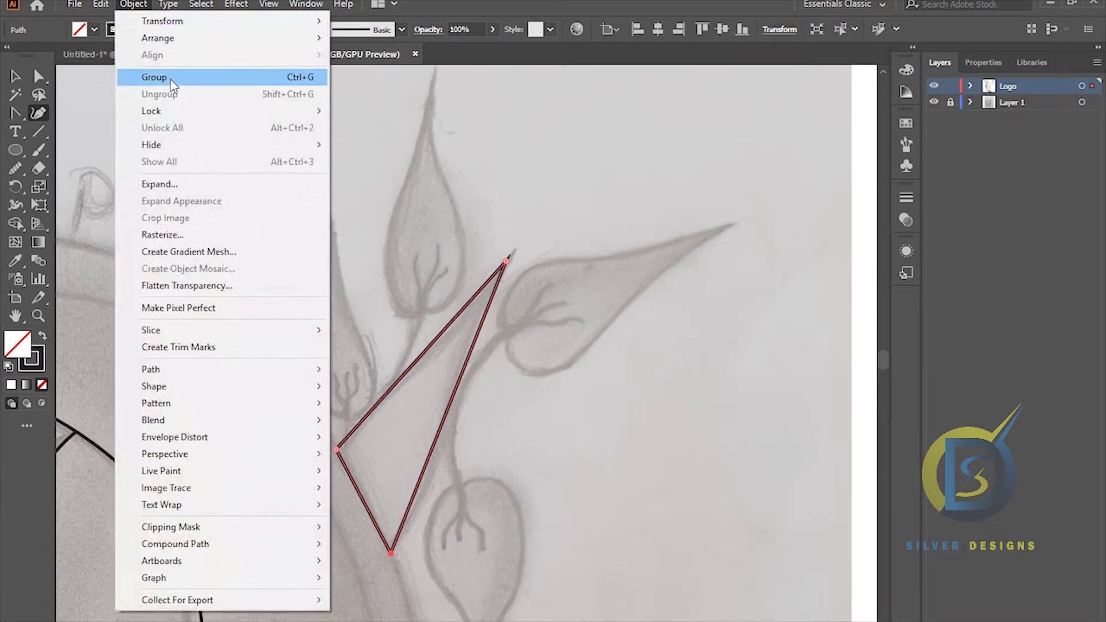
pyautogui.moveTo(180, 112)
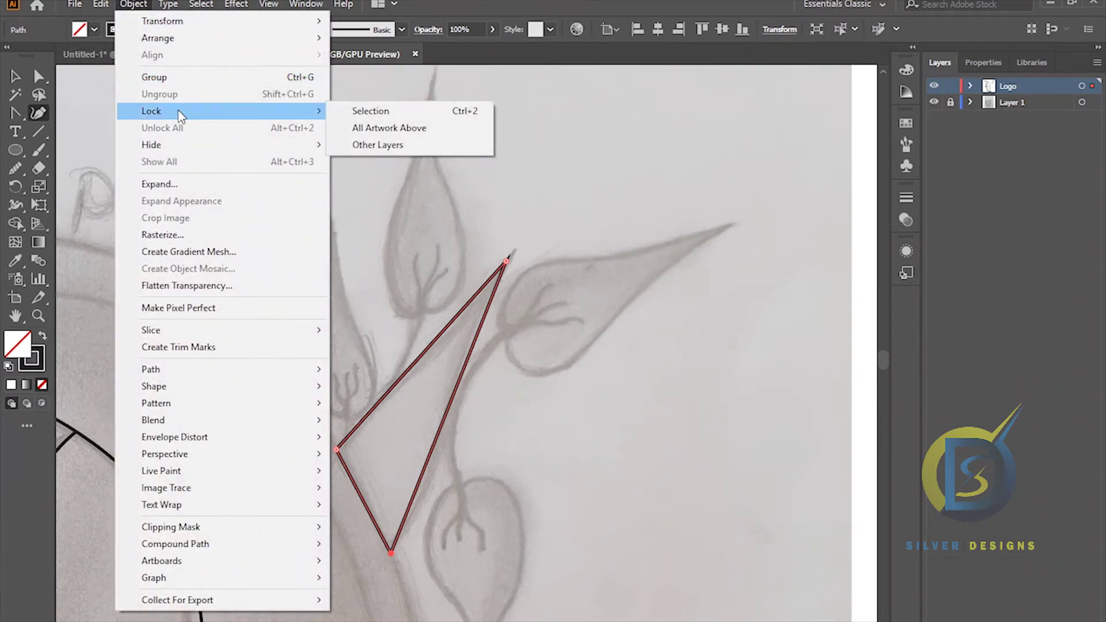
pyautogui.click(377, 112)
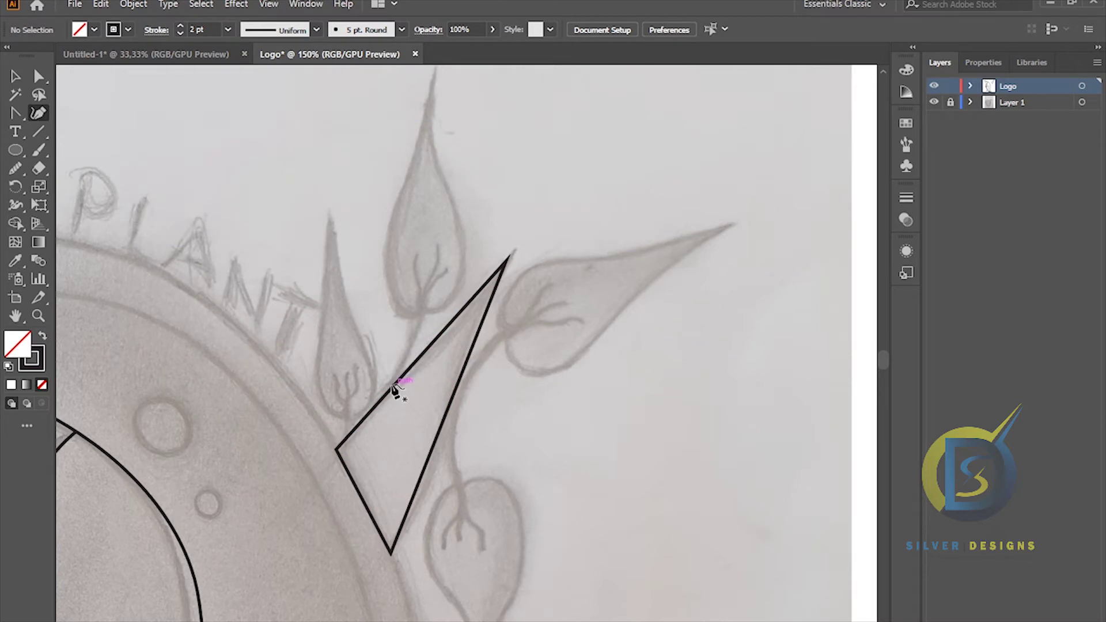
# - Trace the upper leaf's stem as an open curve from the triangle's upper edge into the leaf, then deselect it
pyautogui.click(393, 386)
pyautogui.moveTo(429, 273); pyautogui.dragTo(429, 321)
pyautogui.click(15, 76)
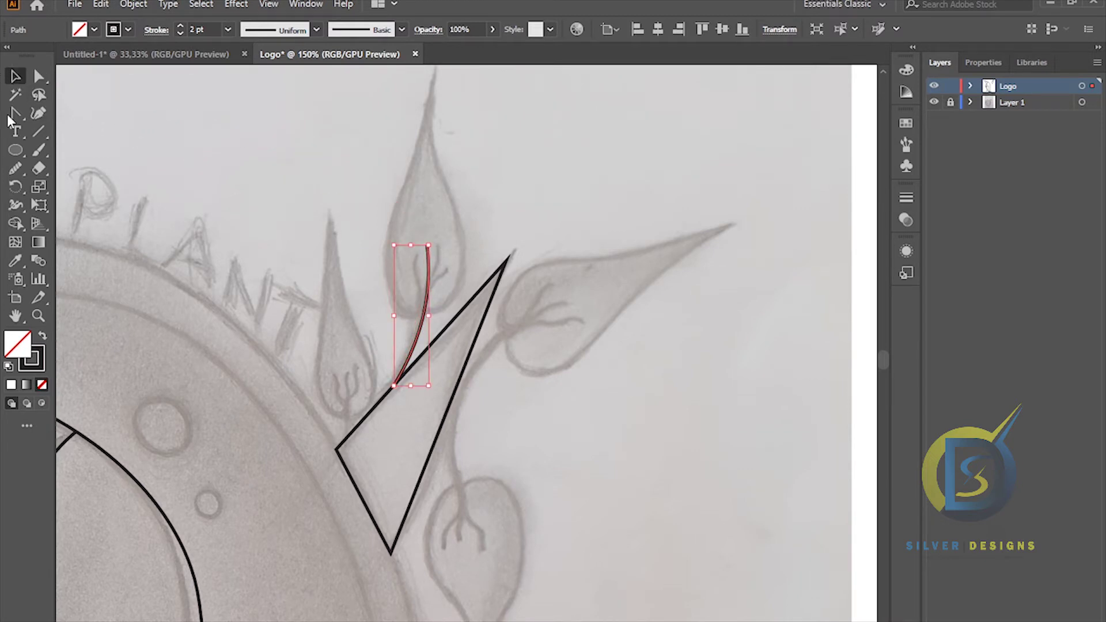
pyautogui.click(38, 113)
pyautogui.moveTo(426, 246); pyautogui.dragTo(411, 297)
pyautogui.scroll(2, 411, 297)
pyautogui.click(15, 76)
pyautogui.click(37, 114)
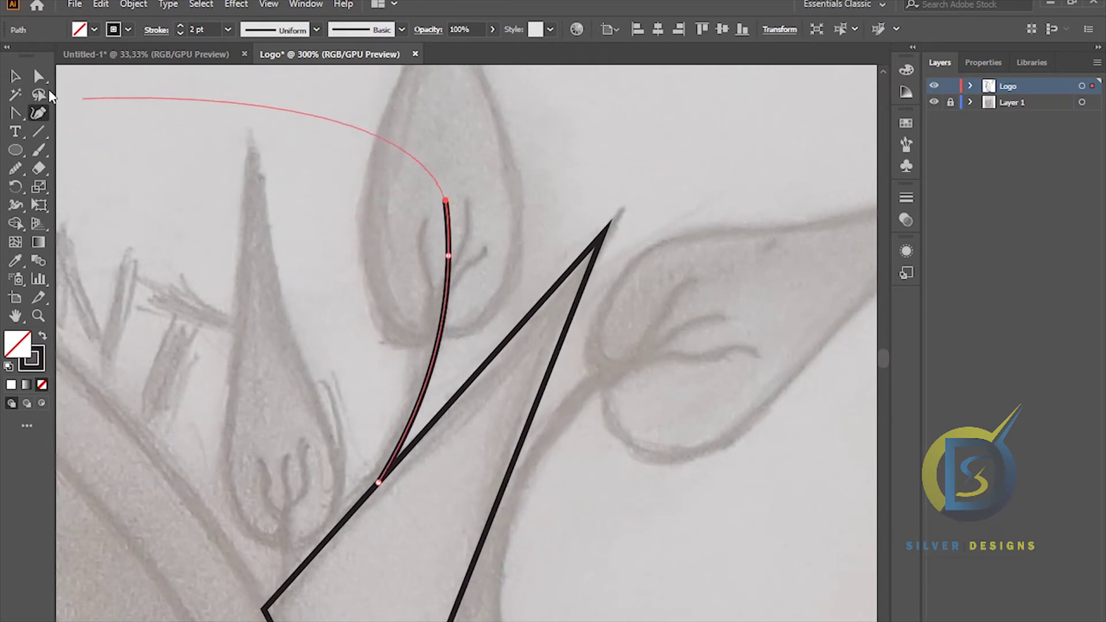
pyautogui.click(15, 76)
pyautogui.click(239, 178)
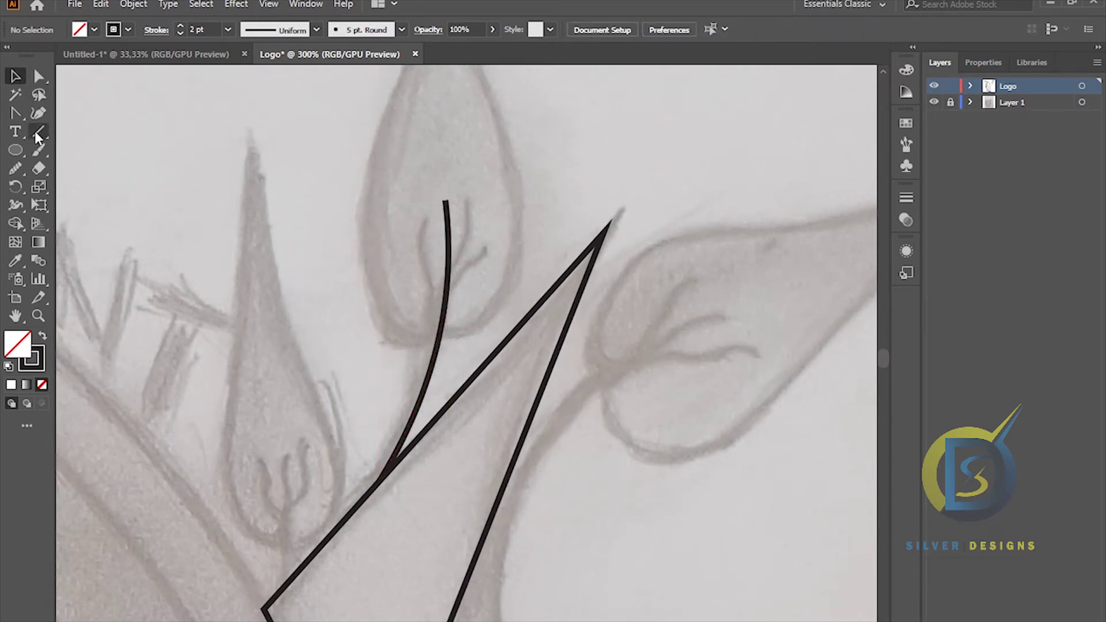
# - Trace the upper leaf with the Curvature tool as a closed teardrop outline, from the stem around the narrow tip and back
pyautogui.click(38, 114)
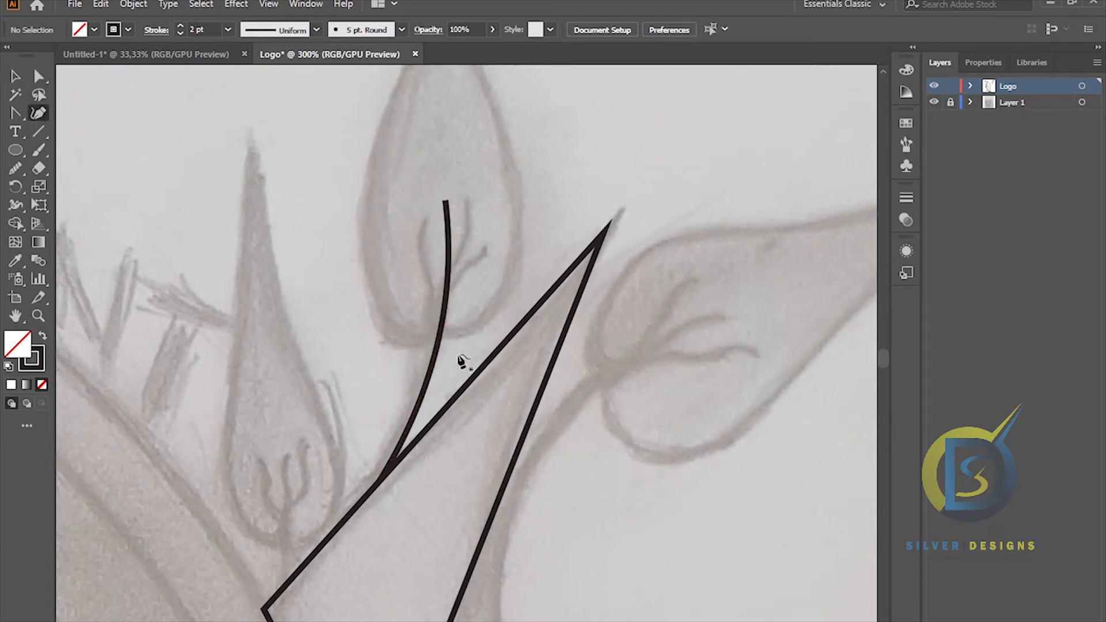
pyautogui.click(429, 345)
pyautogui.hotkey('ctrl', '-')
pyautogui.hotkey('ctrl', '-')
pyautogui.scroll(3, 482, 320)
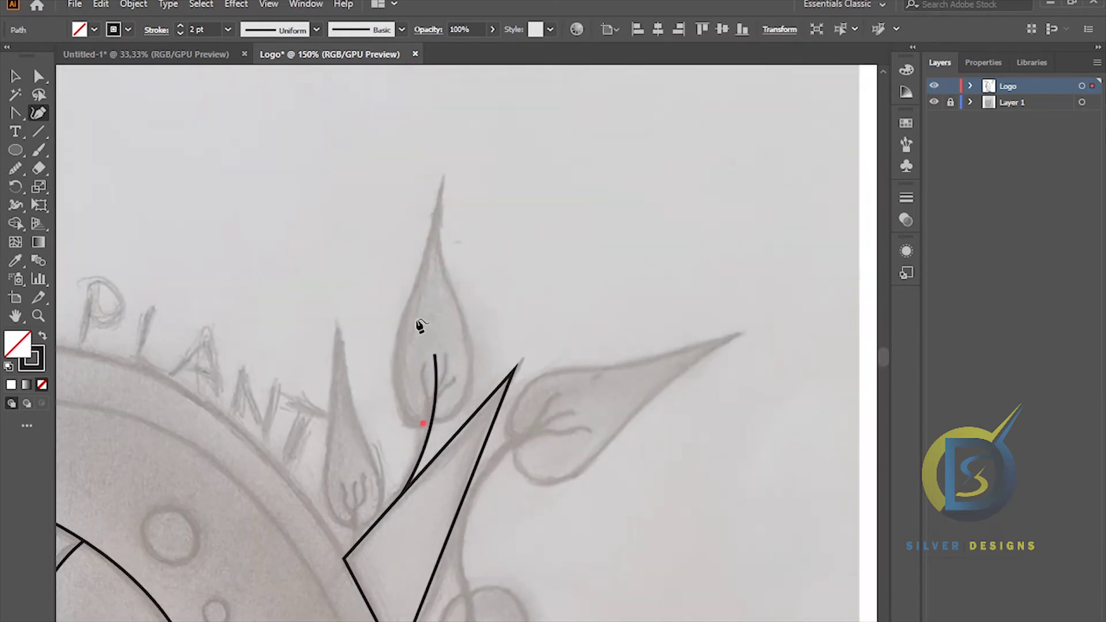
pyautogui.moveTo(406, 300); pyautogui.dragTo(428, 260)
pyautogui.click(426, 254)
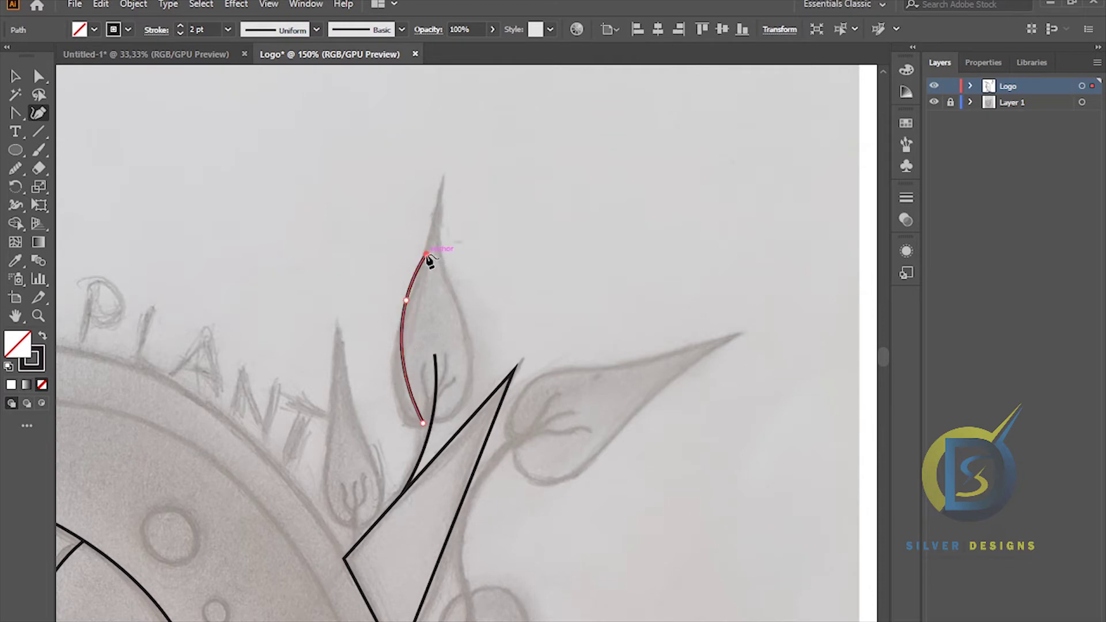
pyautogui.click(444, 180)
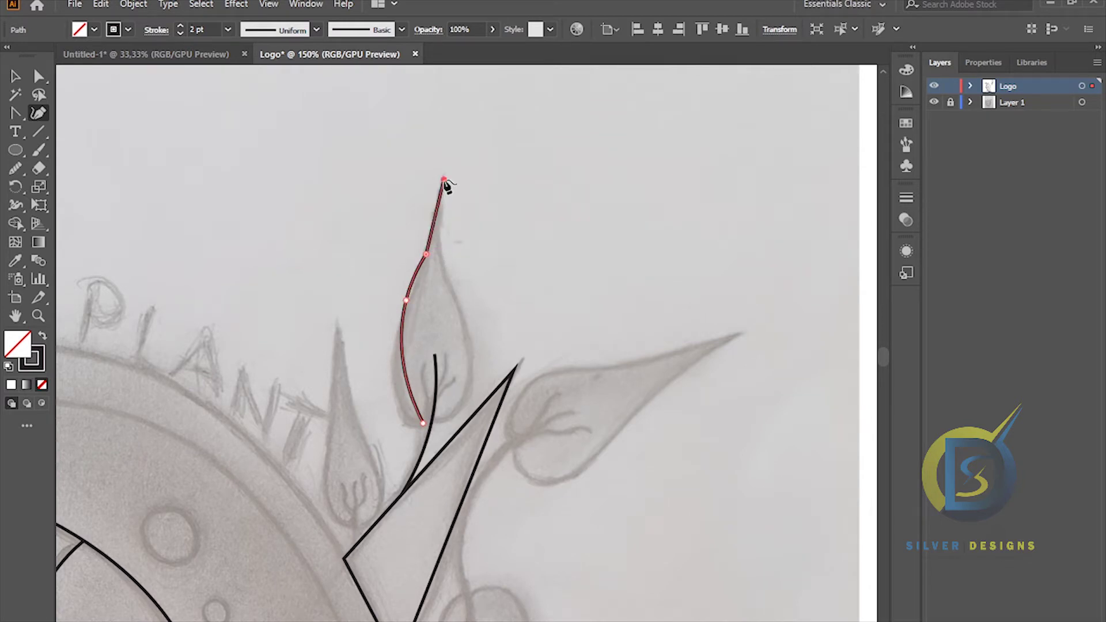
pyautogui.click(444, 268)
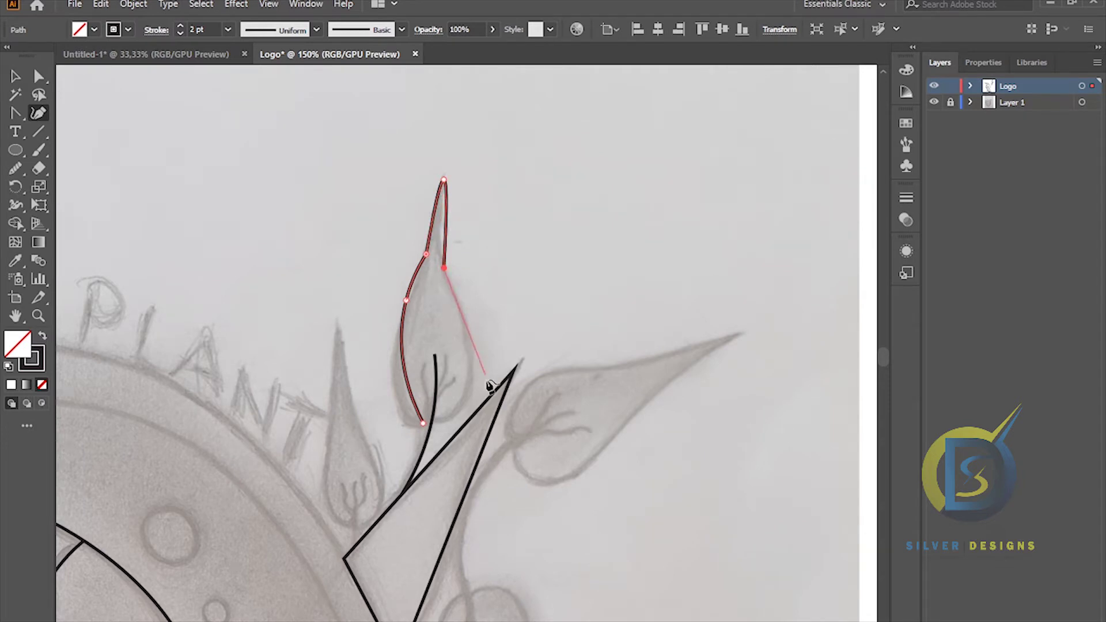
pyautogui.click(470, 390)
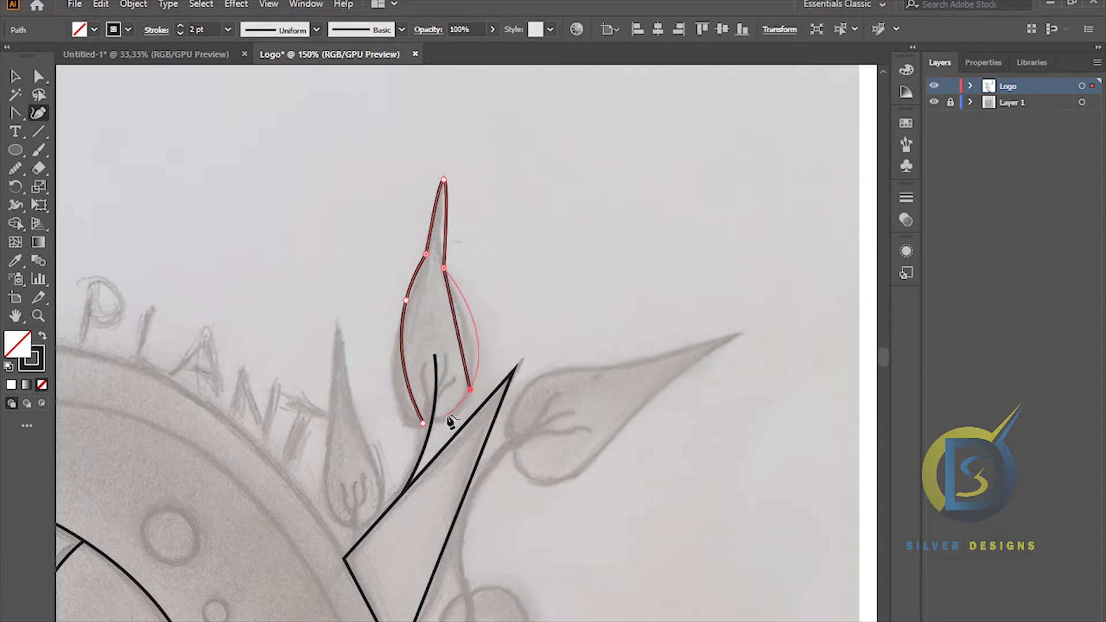
pyautogui.click(449, 416)
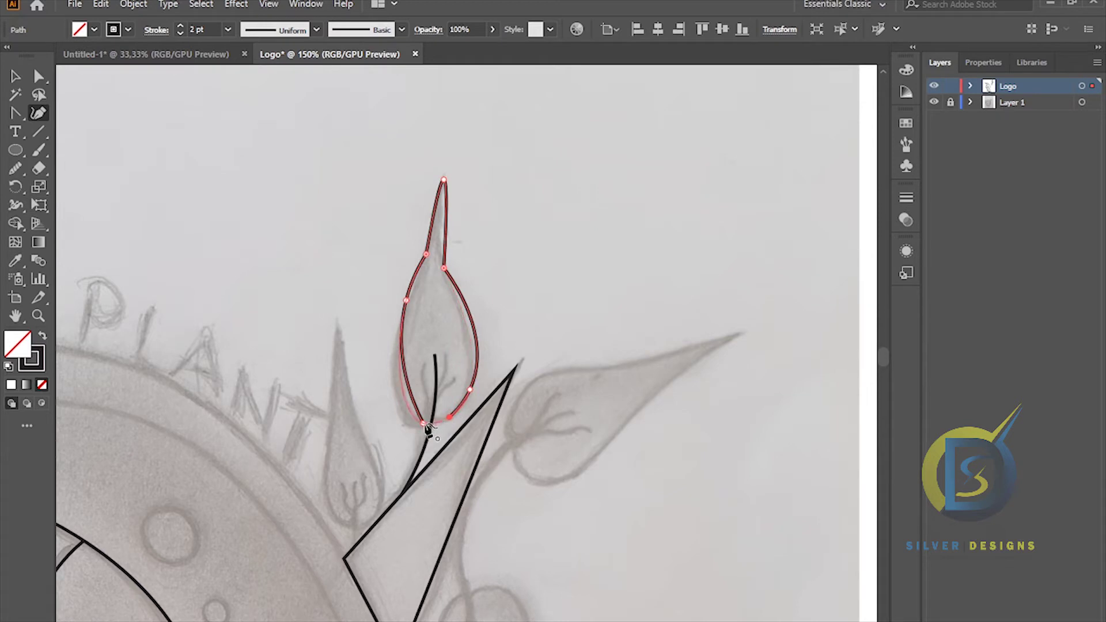
pyautogui.click(424, 424)
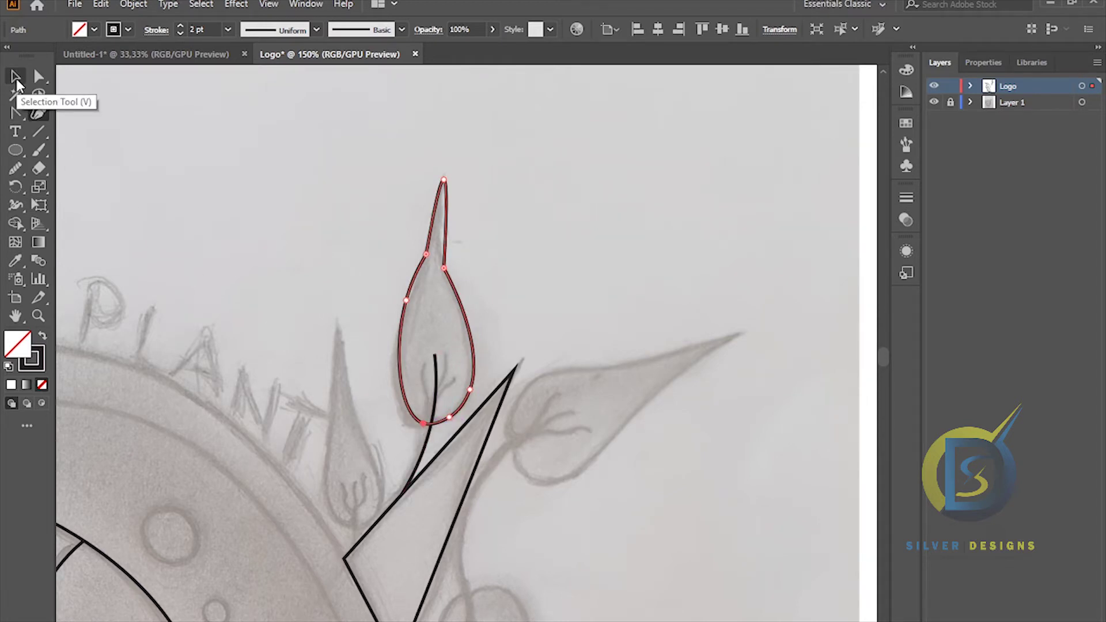
# - Trace the stem of the leaf right of the triangle as an open curve running into the leaf, then deselect it
pyautogui.moveTo(478, 382); pyautogui.dragTo(405, 319)
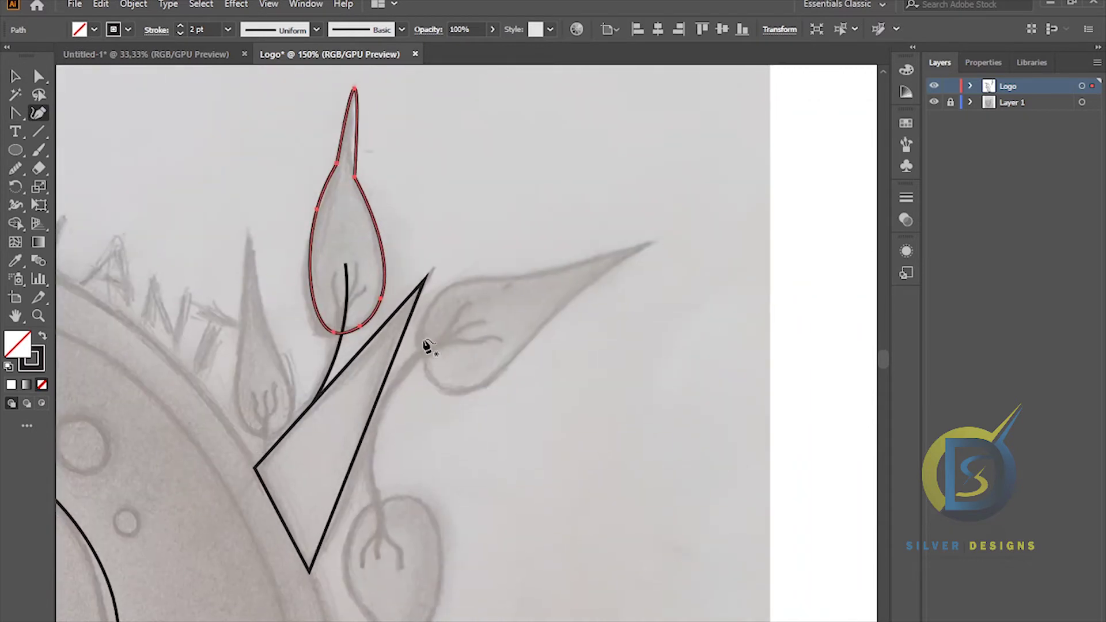
pyautogui.keyDown('ctrl'); pyautogui.click(373, 407); pyautogui.keyUp('ctrl')
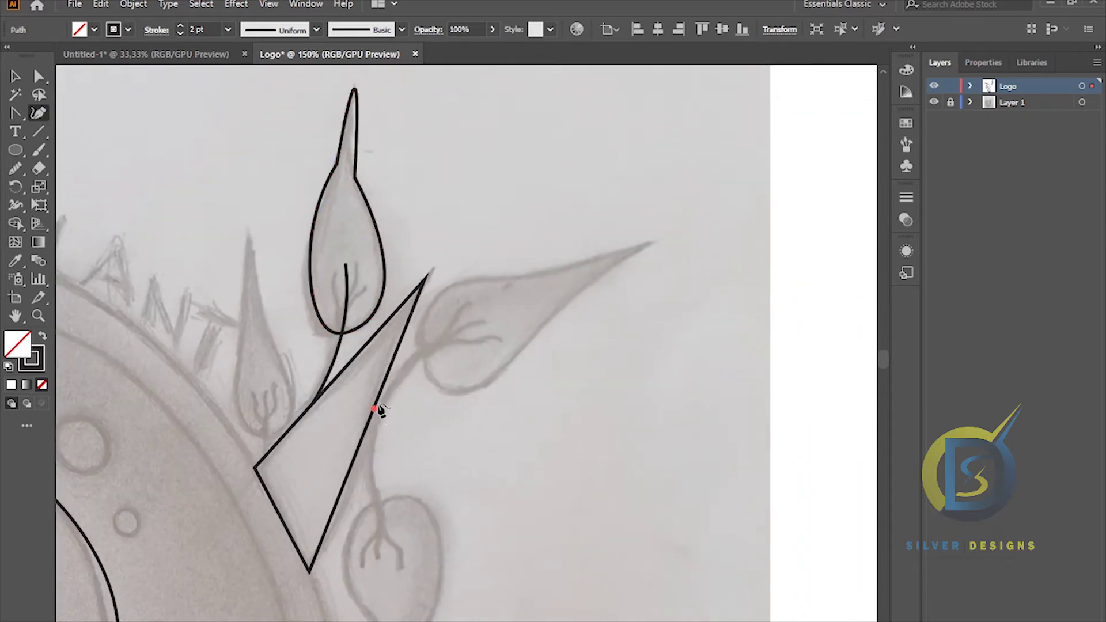
pyautogui.click(483, 318)
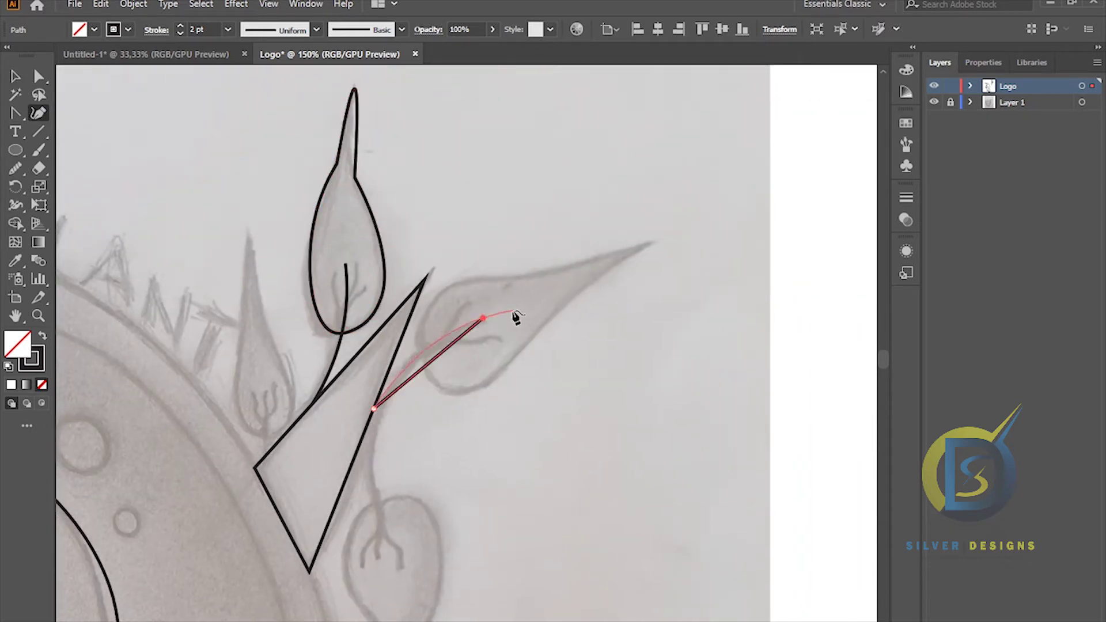
pyautogui.click(511, 311)
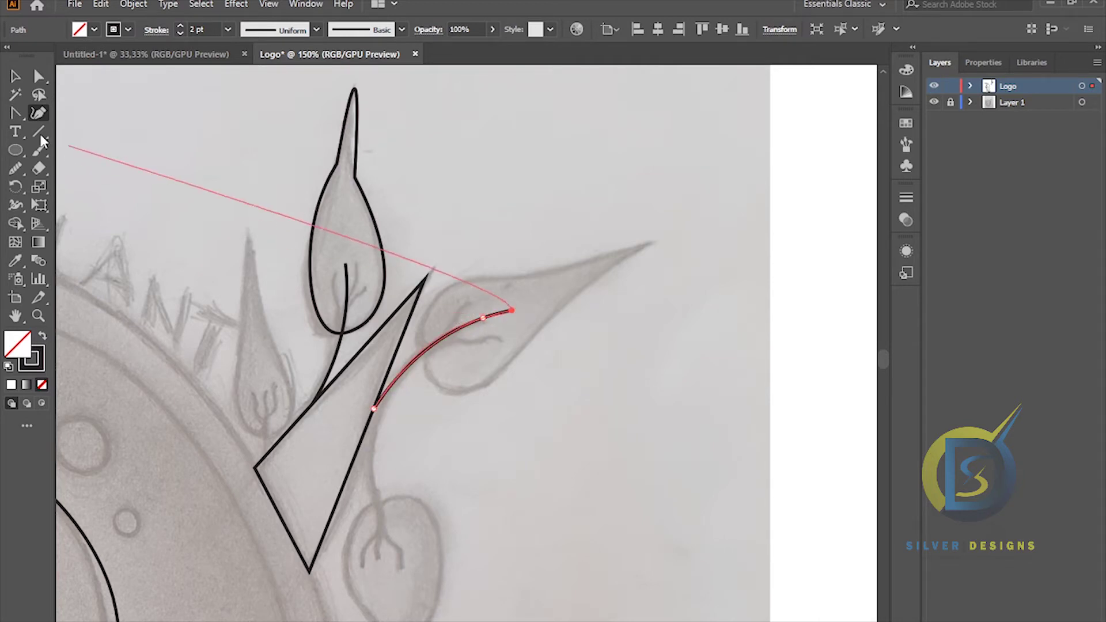
pyautogui.click(18, 78)
pyautogui.click(146, 226)
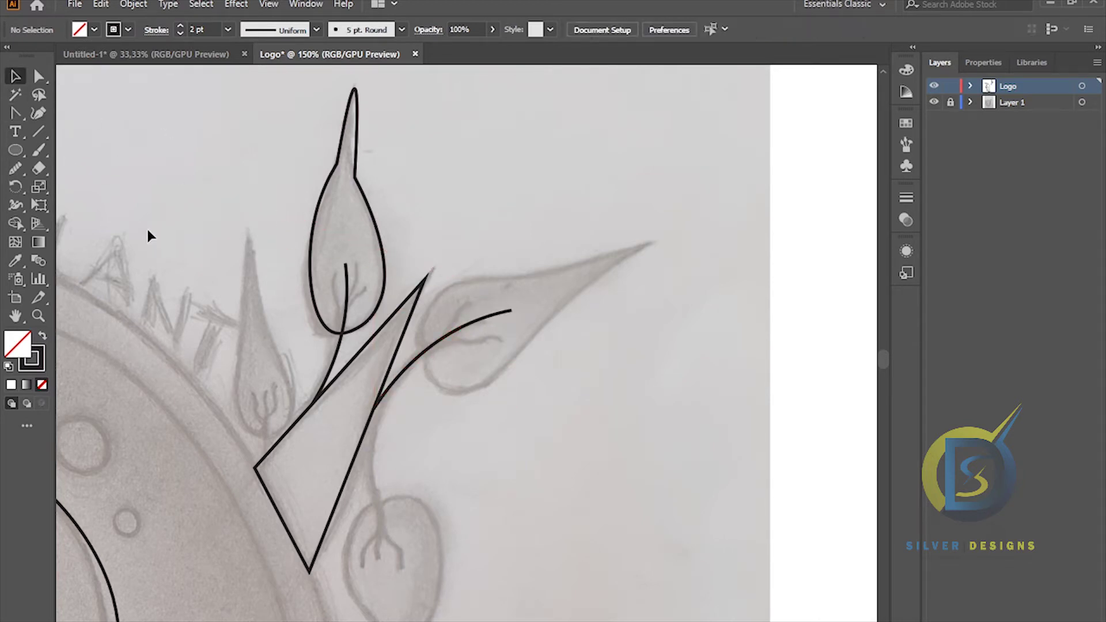
# - Trace the upper edge of the leaf right of the triangle with the Curvature tool, from its base to a corner point at the tip
pyautogui.click(39, 114)
pyautogui.click(417, 346)
pyautogui.click(494, 277)
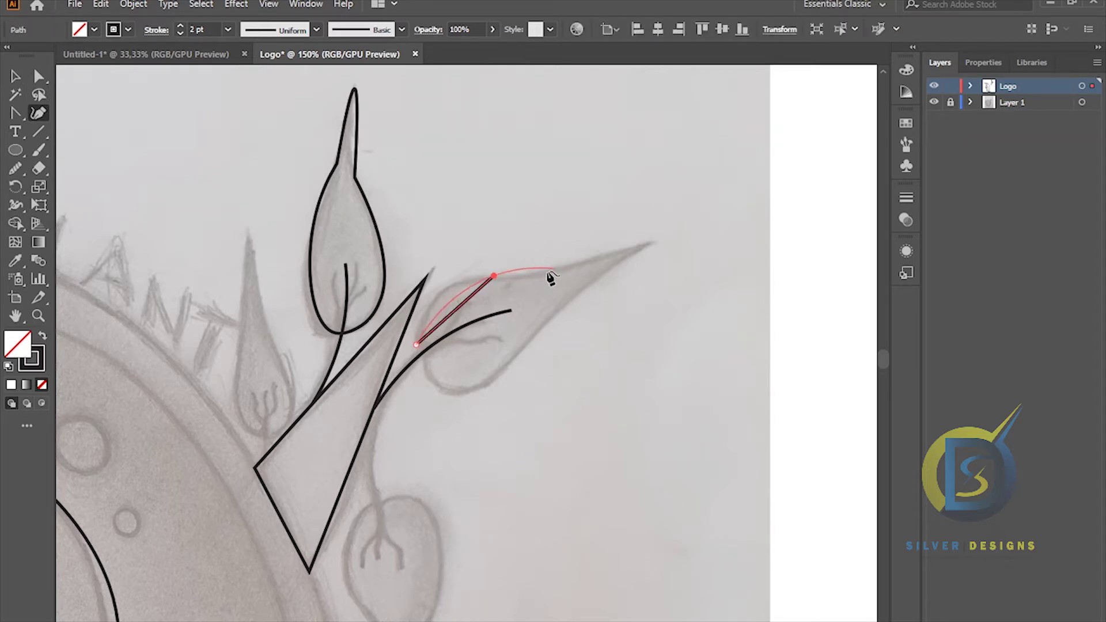
pyautogui.click(522, 276)
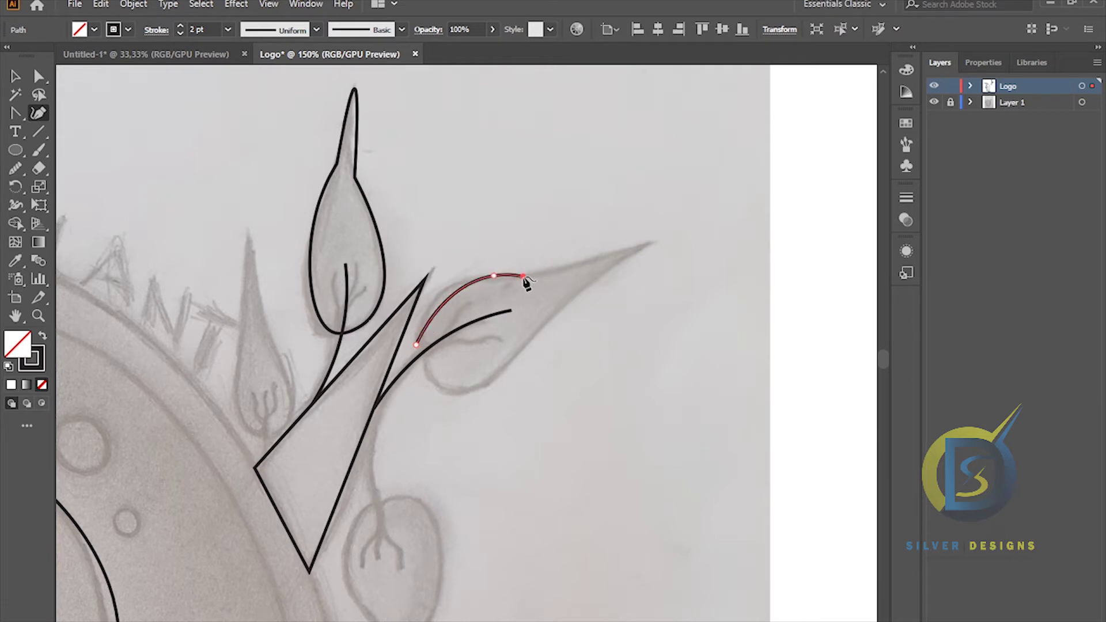
pyautogui.click(644, 244)
pyautogui.doubleClick(644, 244)
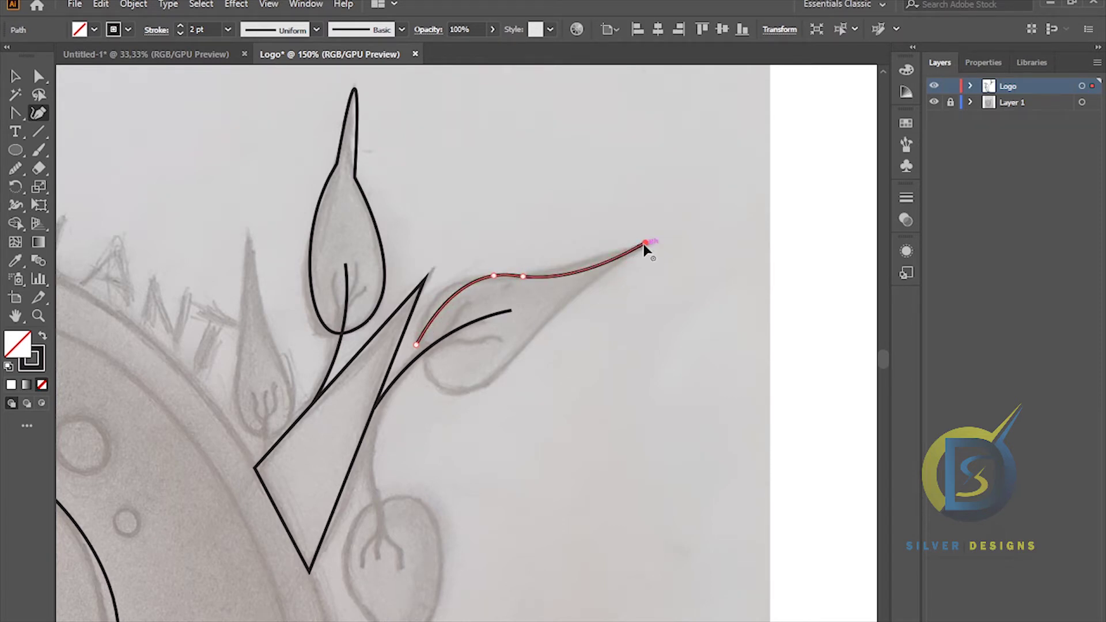
# - Continue the outline of the leaf right of the triangle along its lower edge and rounded base, close it at the start point, and deselect it
pyautogui.click(536, 333)
pyautogui.click(428, 375)
pyautogui.press('Escape')
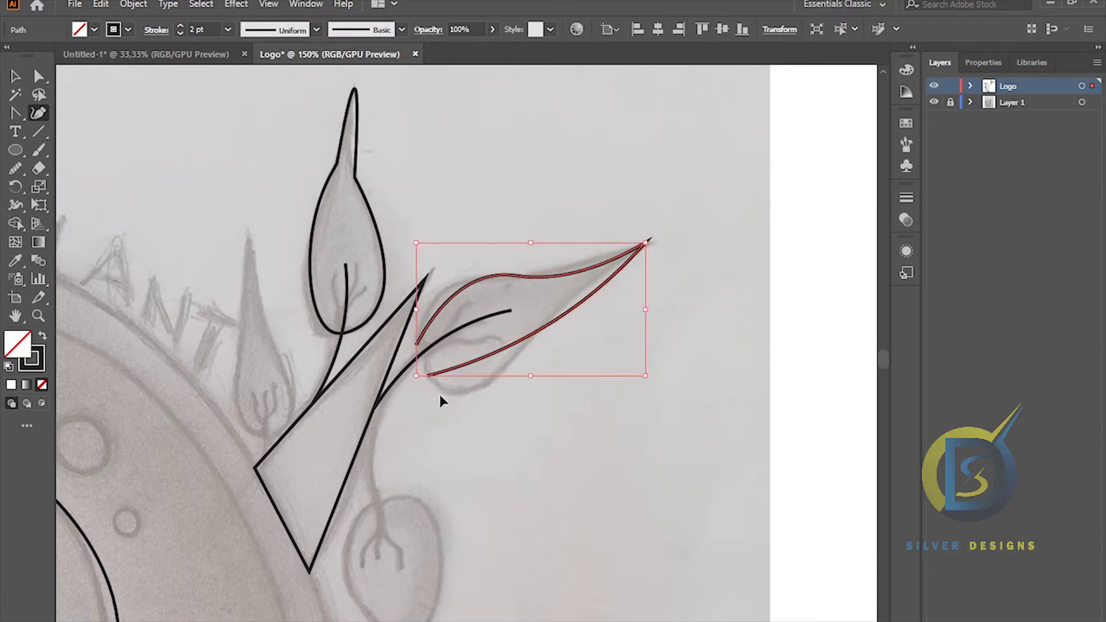
pyautogui.hotkey('ctrl', 'z')
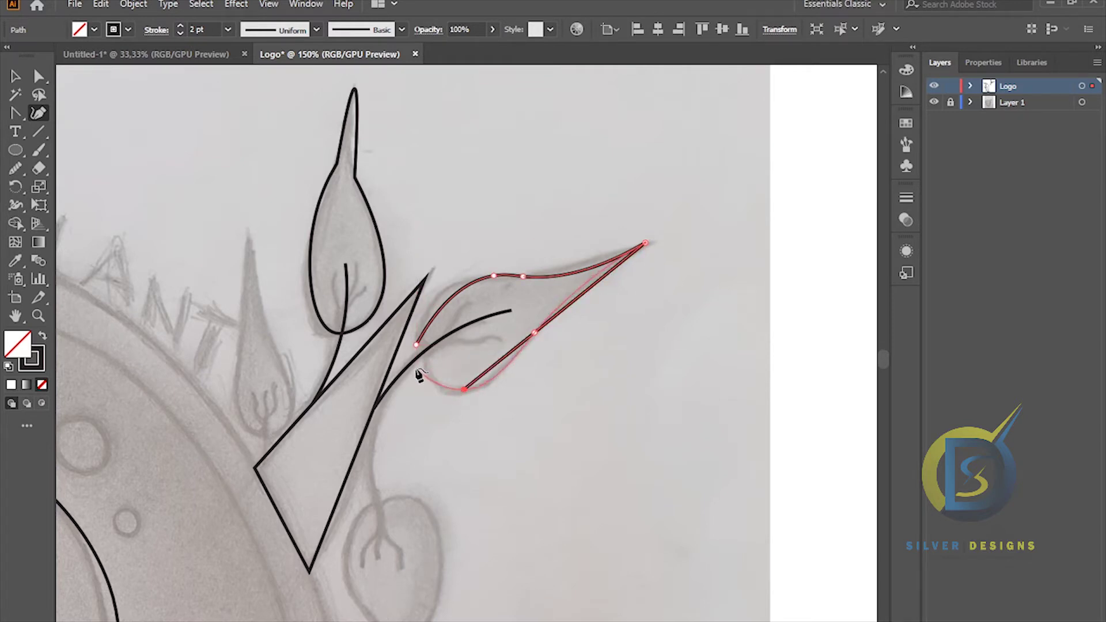
pyautogui.click(416, 346)
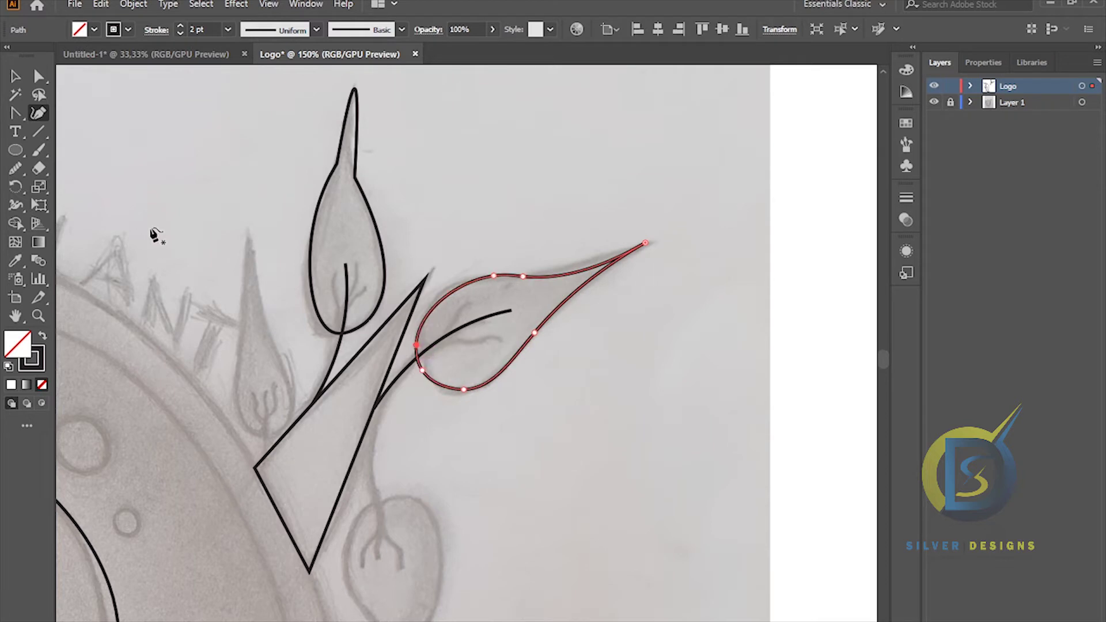
pyautogui.press('v')
pyautogui.click(169, 182)
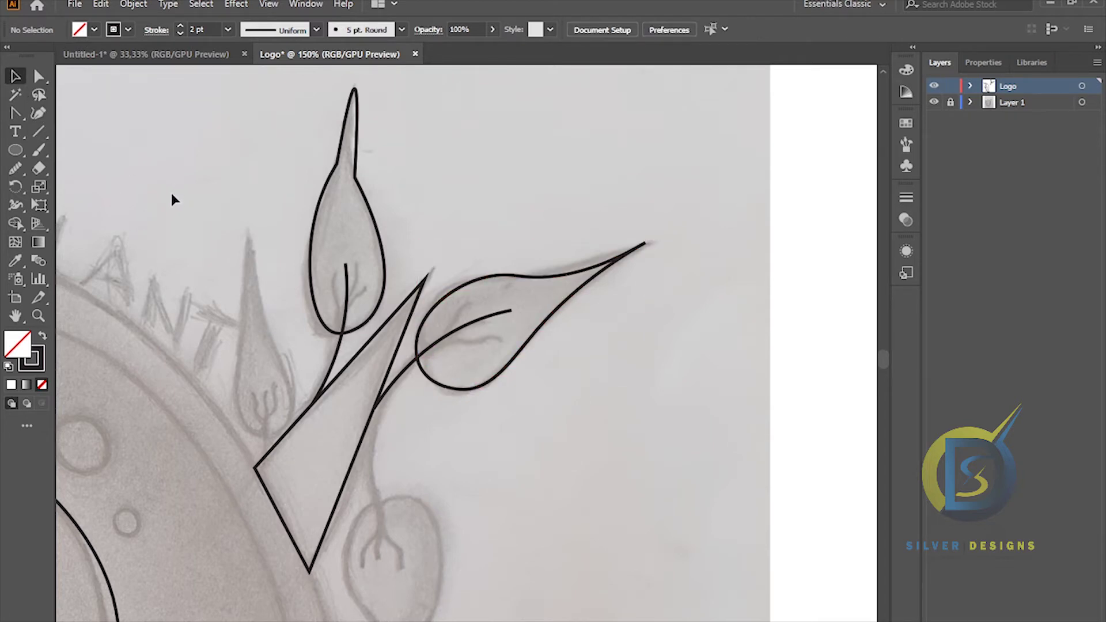
# - Trace the lower leaf's stem with the Curvature tool as an open curve from the triangle's right edge into the leaf, then deselect it
pyautogui.click(39, 114)
pyautogui.scroll(2, 449, 347)
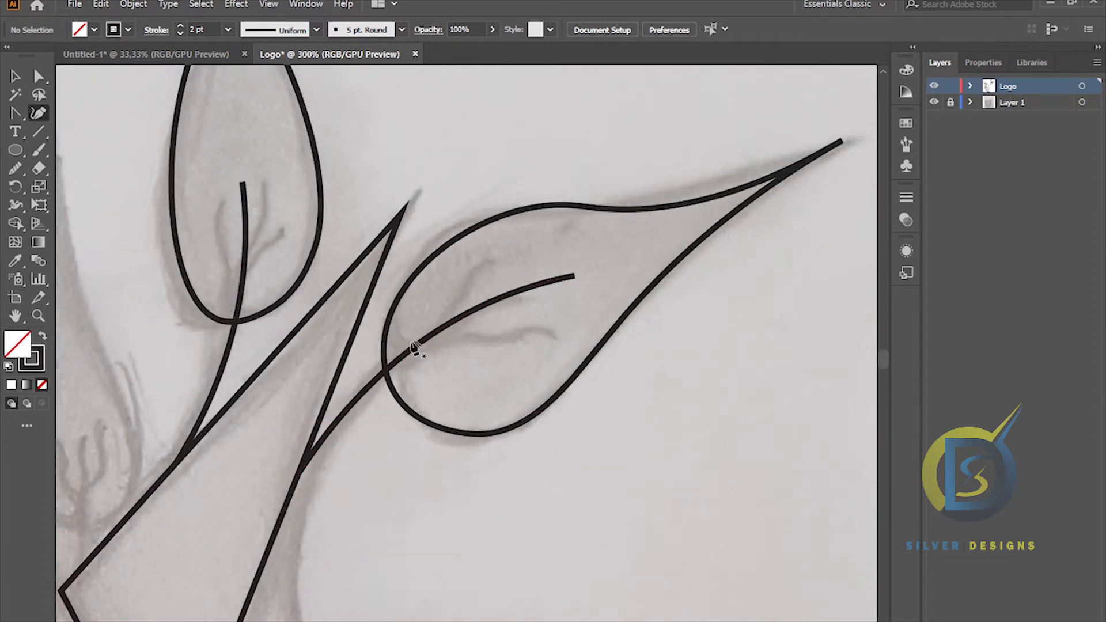
pyautogui.scroll(-2, 413, 347)
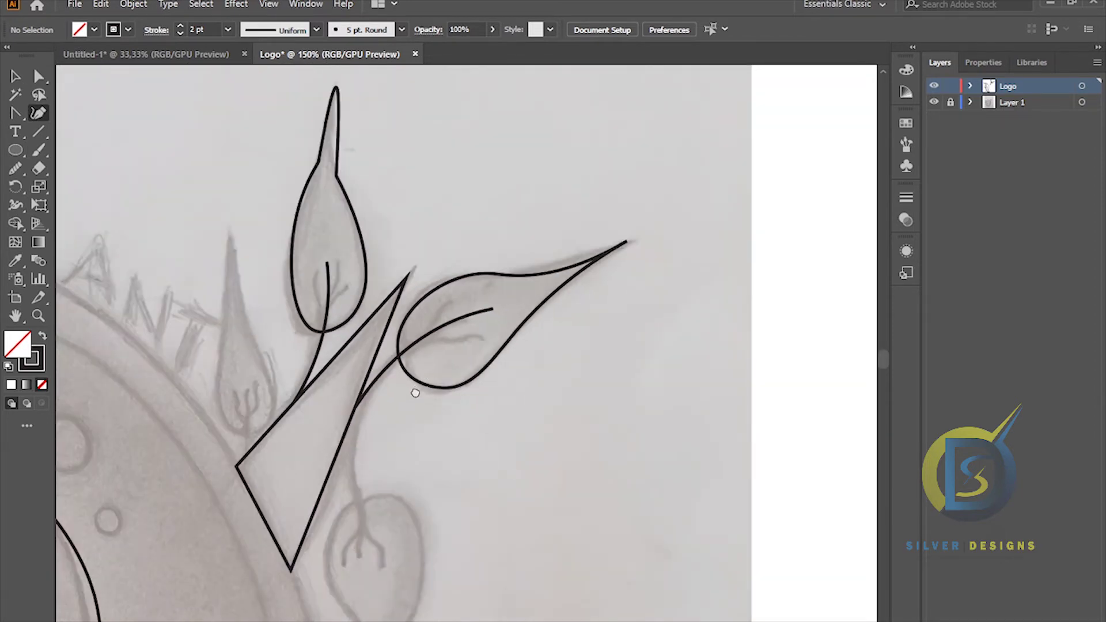
pyautogui.moveTo(418, 348); pyautogui.dragTo(435, 269)
pyautogui.click(367, 302)
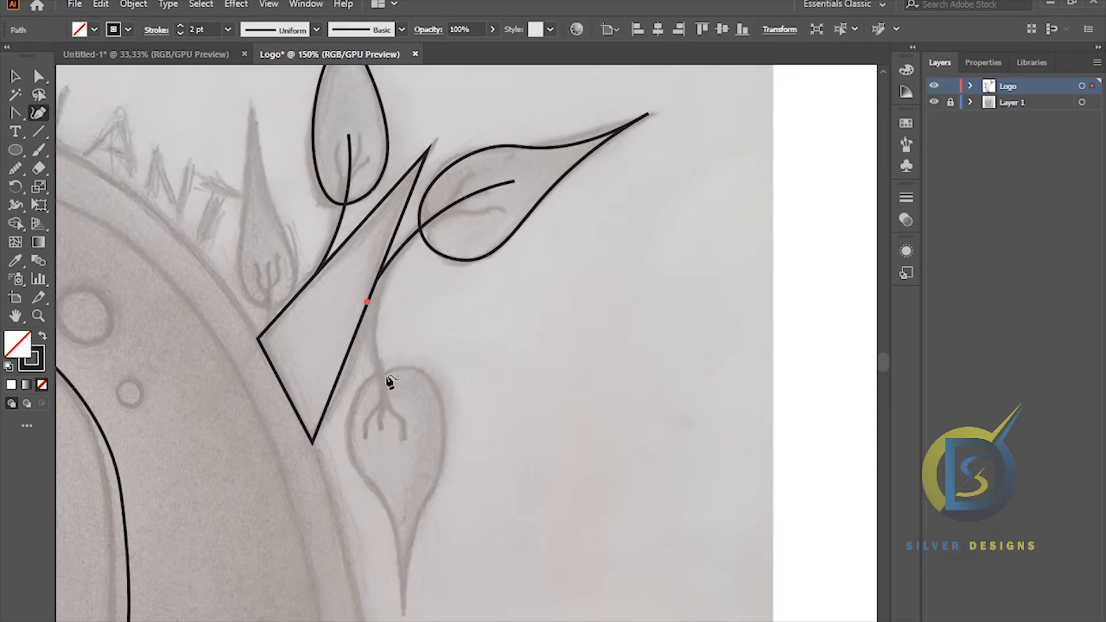
pyautogui.moveTo(387, 413)
pyautogui.mouseDown()
pyautogui.moveTo(415, 449)
pyautogui.moveTo(397, 425)
pyautogui.mouseUp()
pyautogui.click(22, 82)
pyautogui.click(38, 113)
pyautogui.click(398, 426)
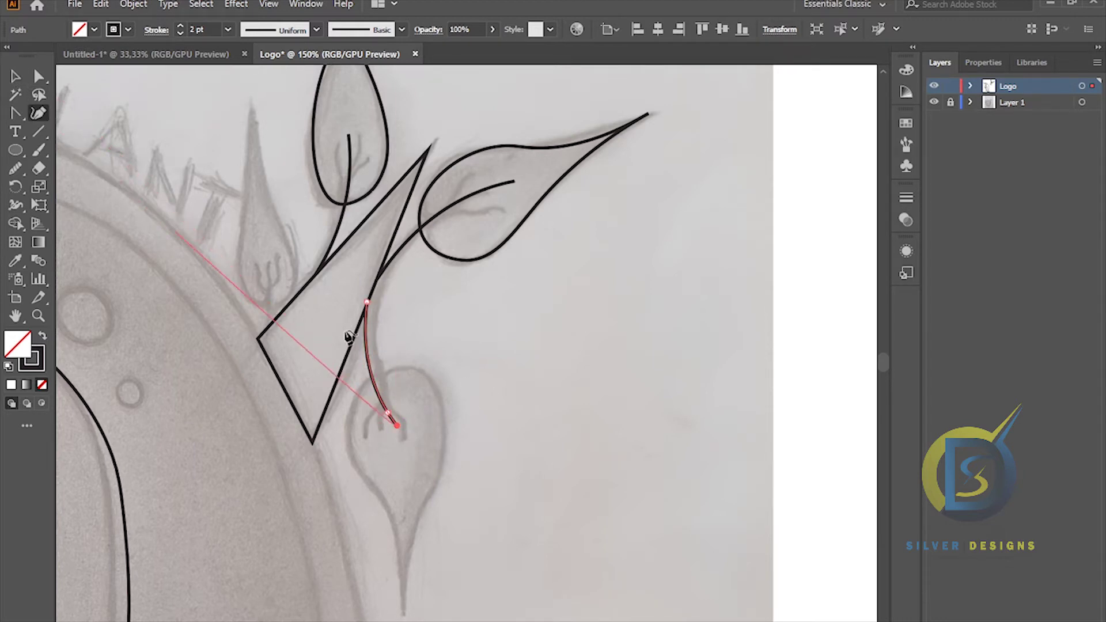
pyautogui.scroll(-1, 387, 365)
pyautogui.click(16, 77)
pyautogui.click(158, 105)
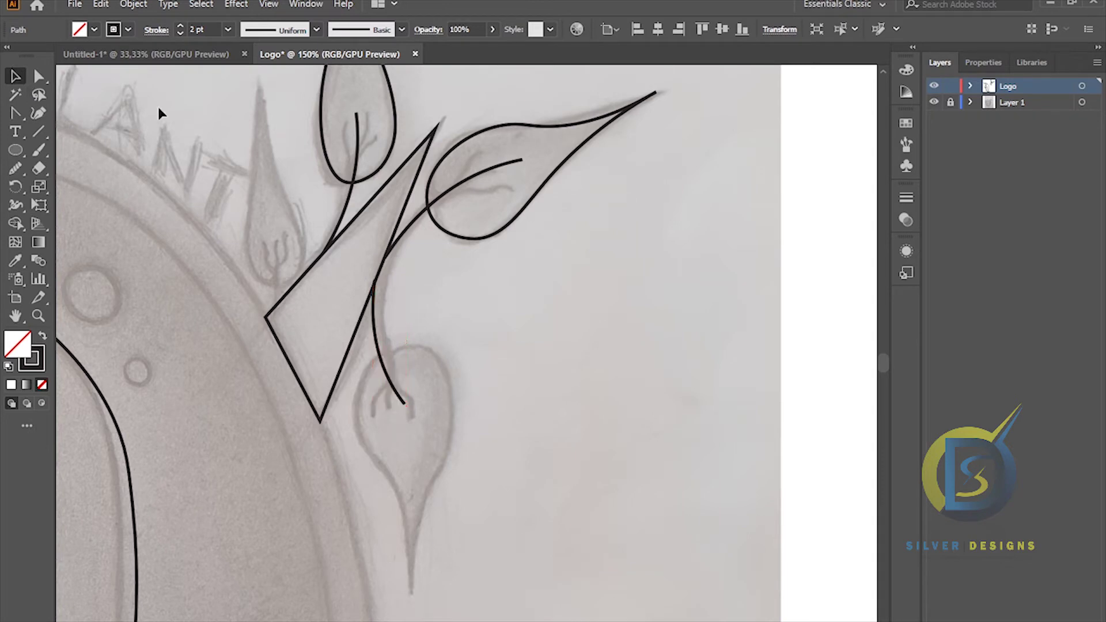
# - Trace the left edge of the lower leaf with the Curvature tool, from its rounded top down to the pointed tip
pyautogui.click(38, 113)
pyautogui.moveTo(388, 340); pyautogui.dragTo(365, 264)
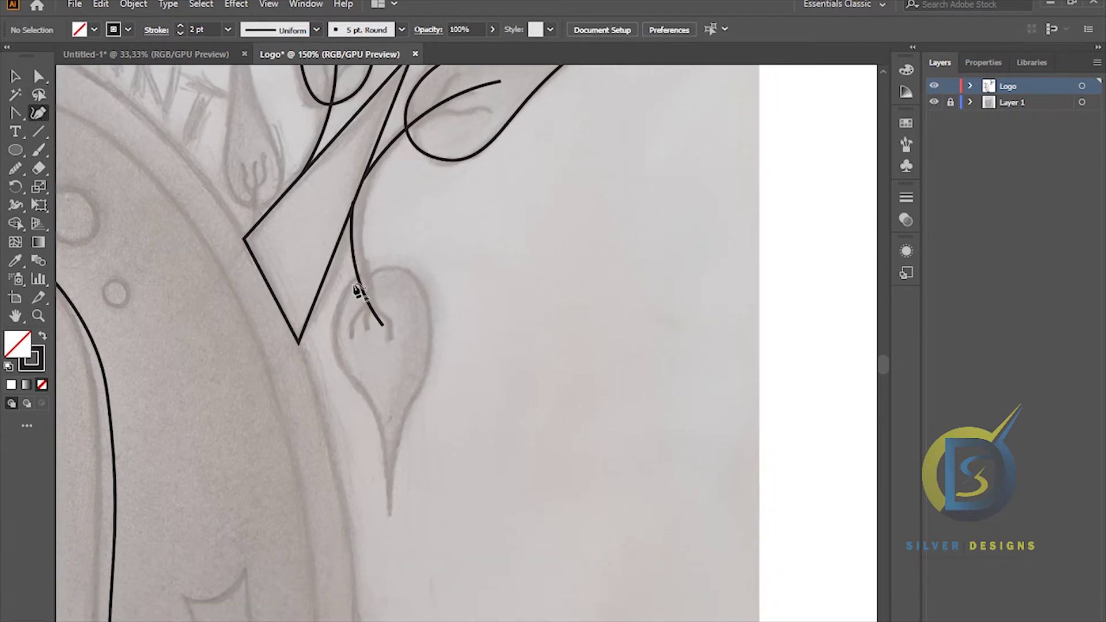
pyautogui.click(348, 282)
pyautogui.moveTo(365, 393)
pyautogui.mouseDown()
pyautogui.moveTo(414, 457)
pyautogui.moveTo(375, 412)
pyautogui.mouseUp()
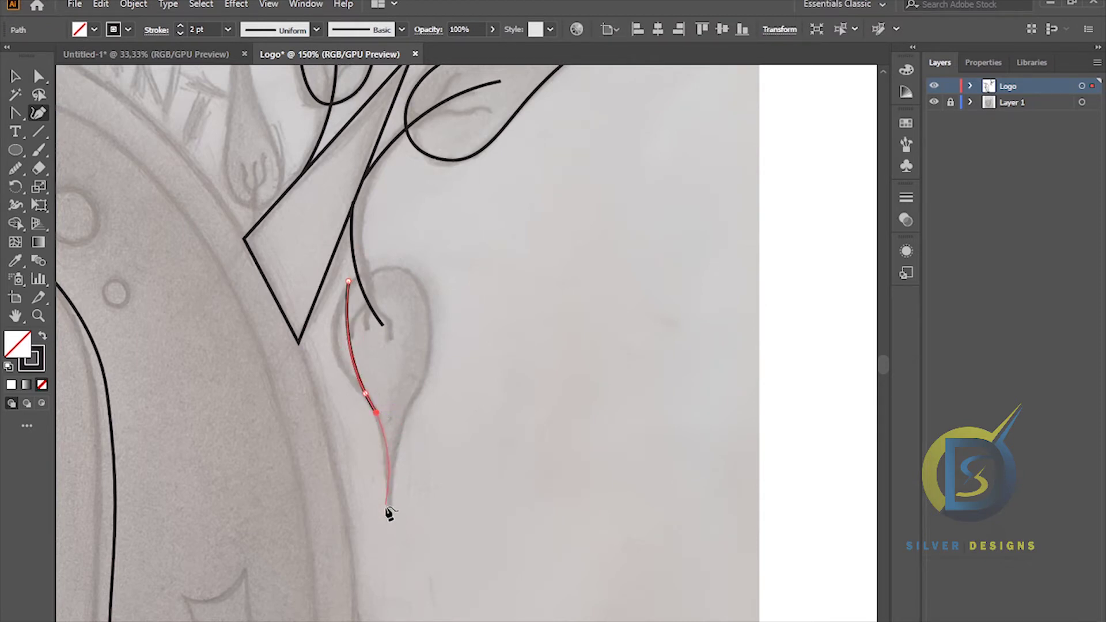
pyautogui.click(389, 502)
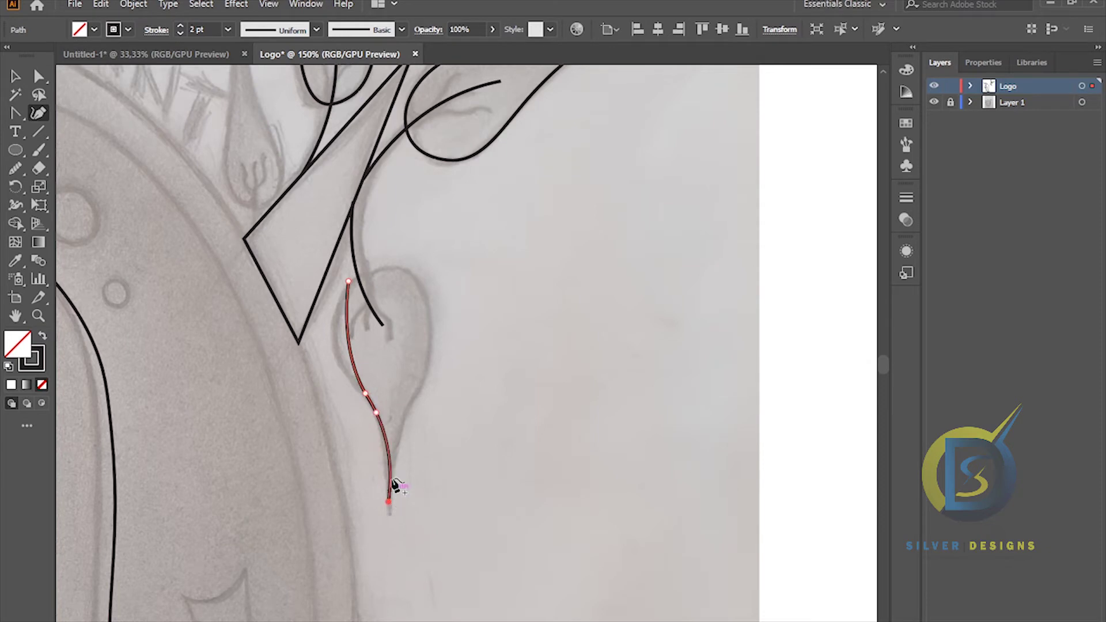
# - Continue the lower leaf's outline up its right edge and around the rounded top, close it at the start point, and deselect it
pyautogui.click(407, 410)
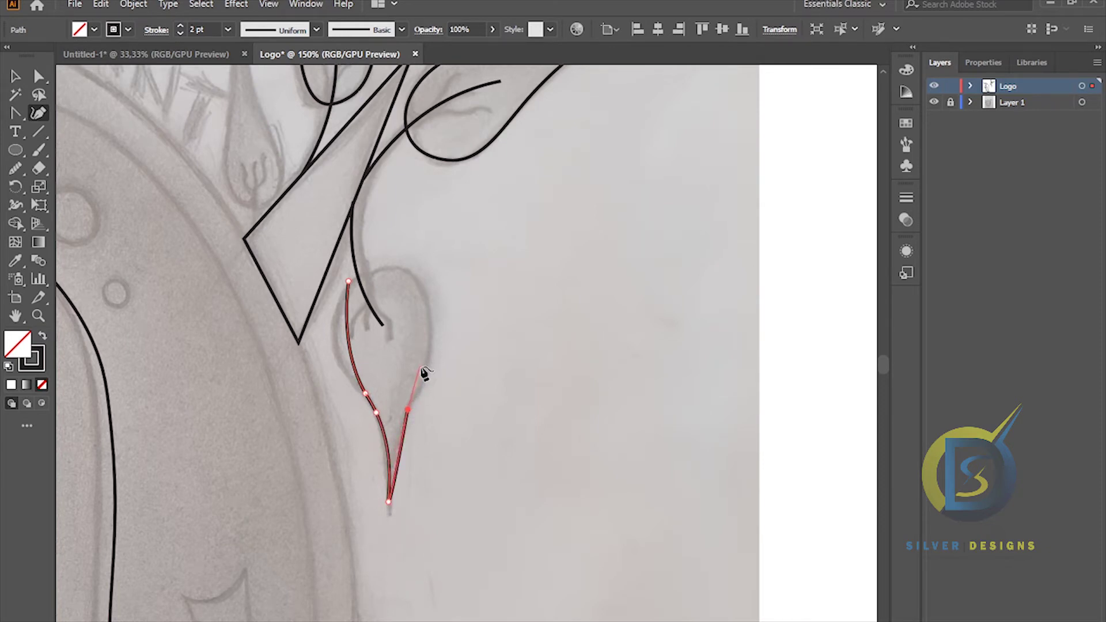
pyautogui.moveTo(424, 367); pyautogui.dragTo(415, 282)
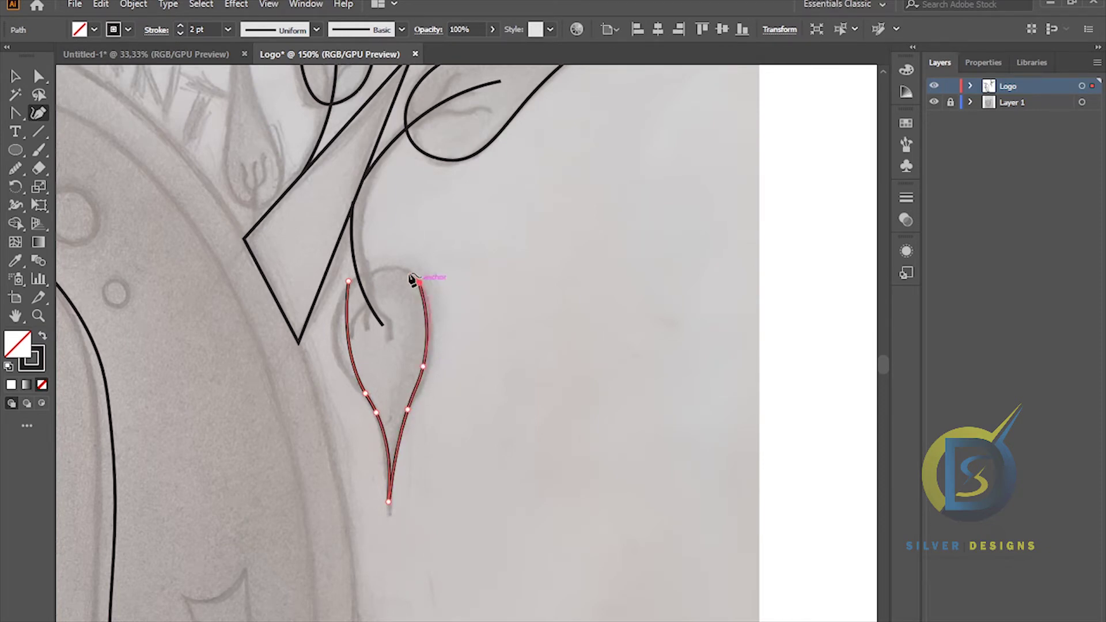
pyautogui.click(348, 282)
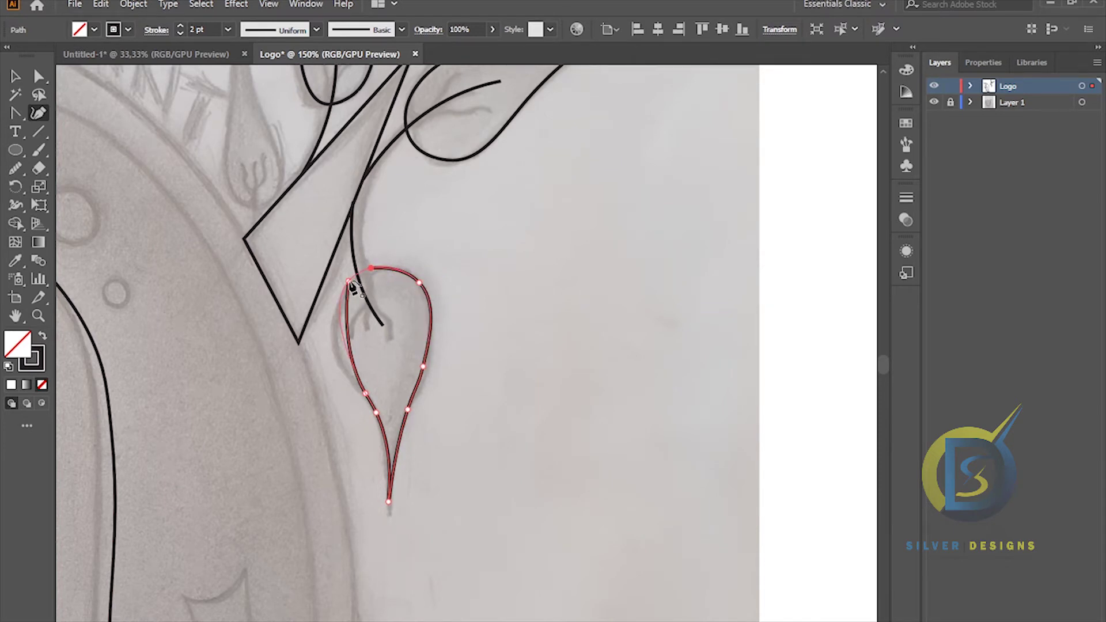
pyautogui.scroll(-1, 408, 346)
pyautogui.scroll(-1, 407, 345)
pyautogui.scroll(2, 409, 288)
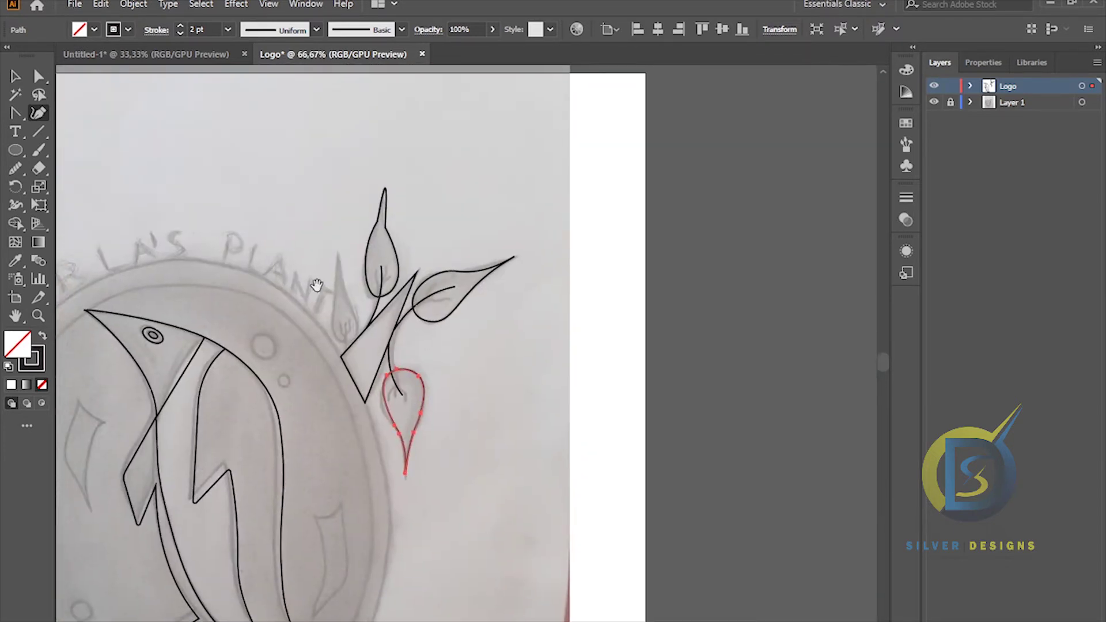
pyautogui.click(17, 80)
pyautogui.click(375, 248)
# - Try to reshape the upper leaf's outline with the Pencil tool by redrawing its narrow tip and left edge, then deselect it
pyautogui.scroll(2, 375, 248)
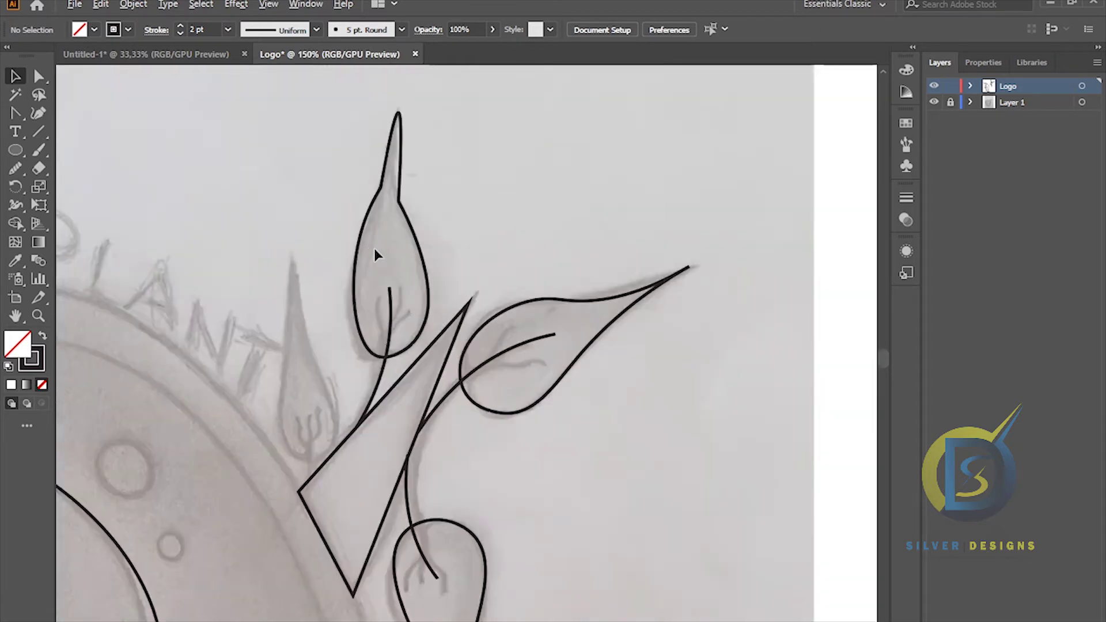
pyautogui.click(413, 242)
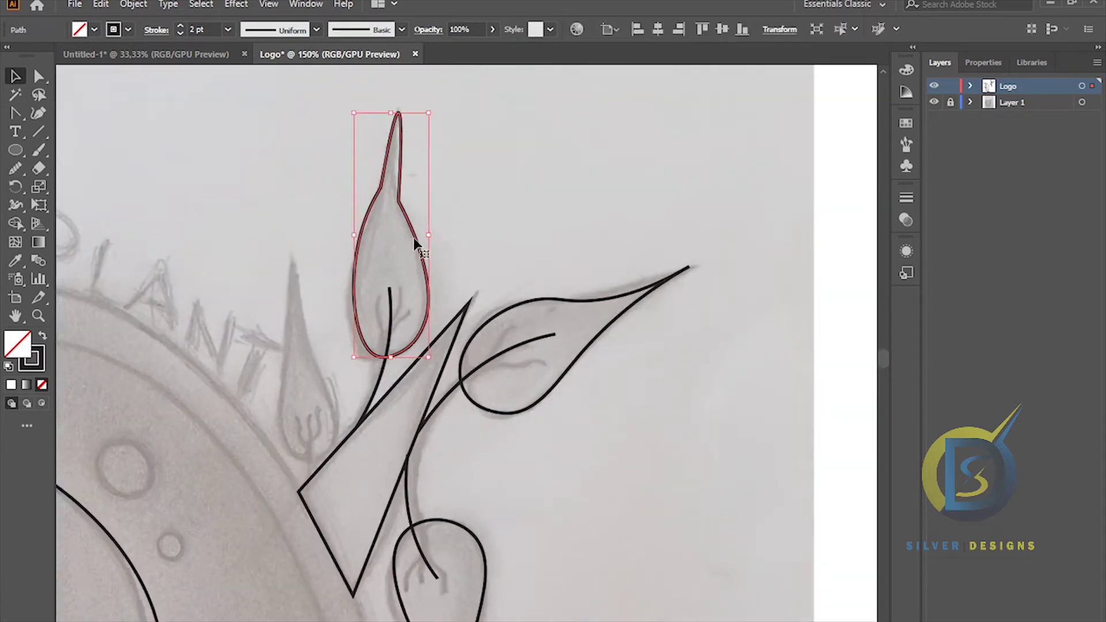
pyautogui.click(20, 171)
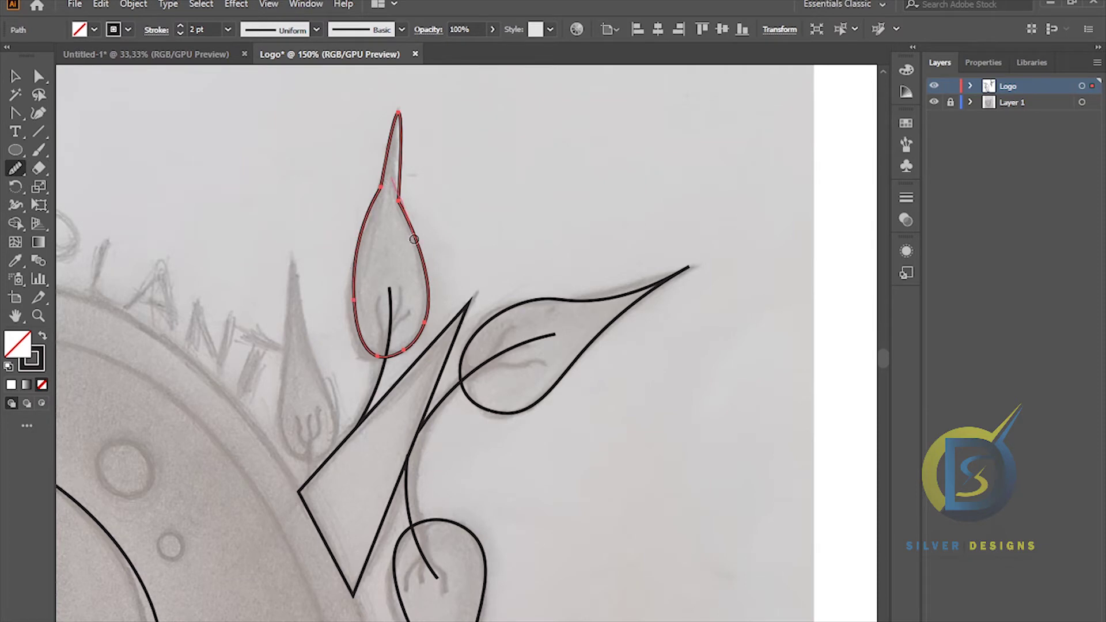
pyautogui.moveTo(399, 115)
pyautogui.mouseDown()
pyautogui.moveTo(402, 196)
pyautogui.moveTo(379, 178)
pyautogui.mouseUp()
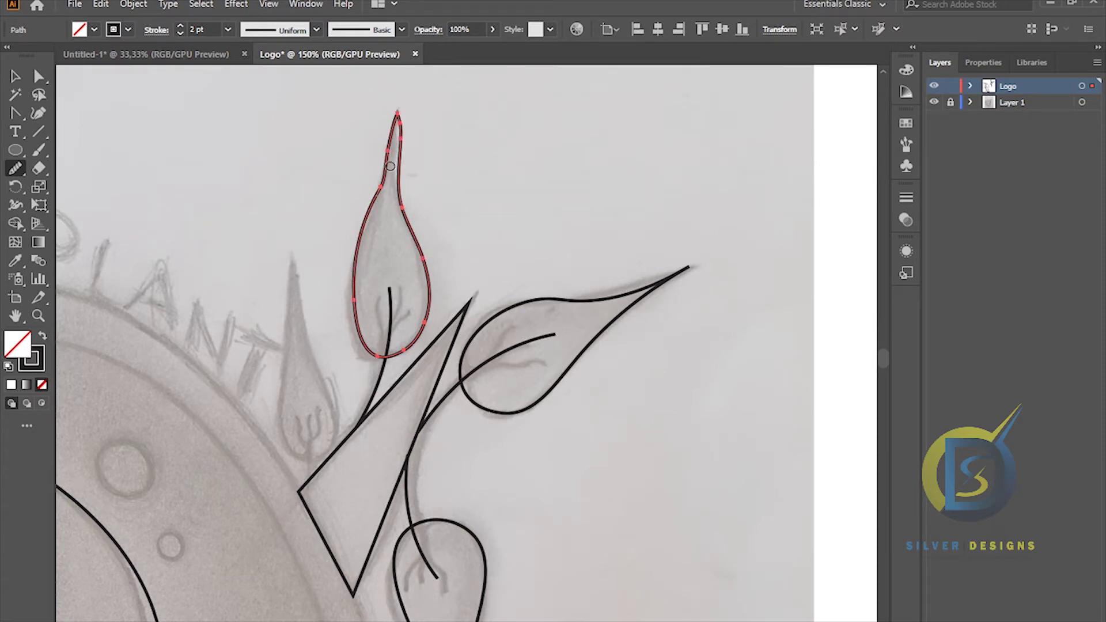
pyautogui.moveTo(399, 94)
pyautogui.mouseDown()
pyautogui.moveTo(391, 157)
pyautogui.moveTo(410, 92)
pyautogui.moveTo(401, 204)
pyautogui.moveTo(432, 270)
pyautogui.moveTo(417, 353)
pyautogui.moveTo(417, 328)
pyautogui.moveTo(374, 364)
pyautogui.moveTo(383, 165)
pyautogui.mouseUp()
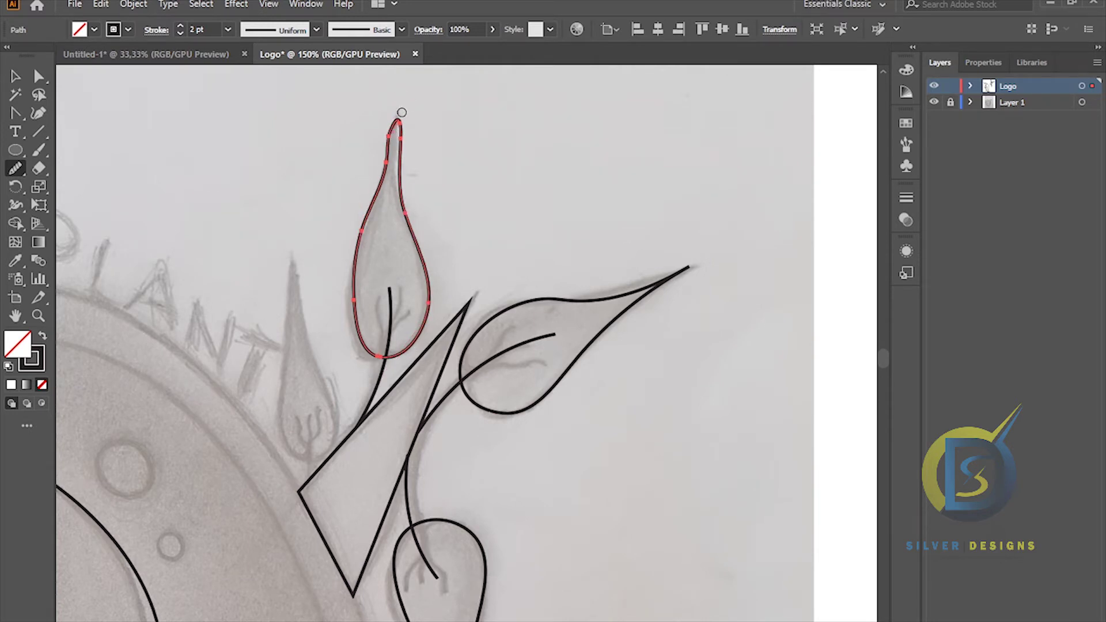
pyautogui.moveTo(387, 148); pyautogui.dragTo(369, 236)
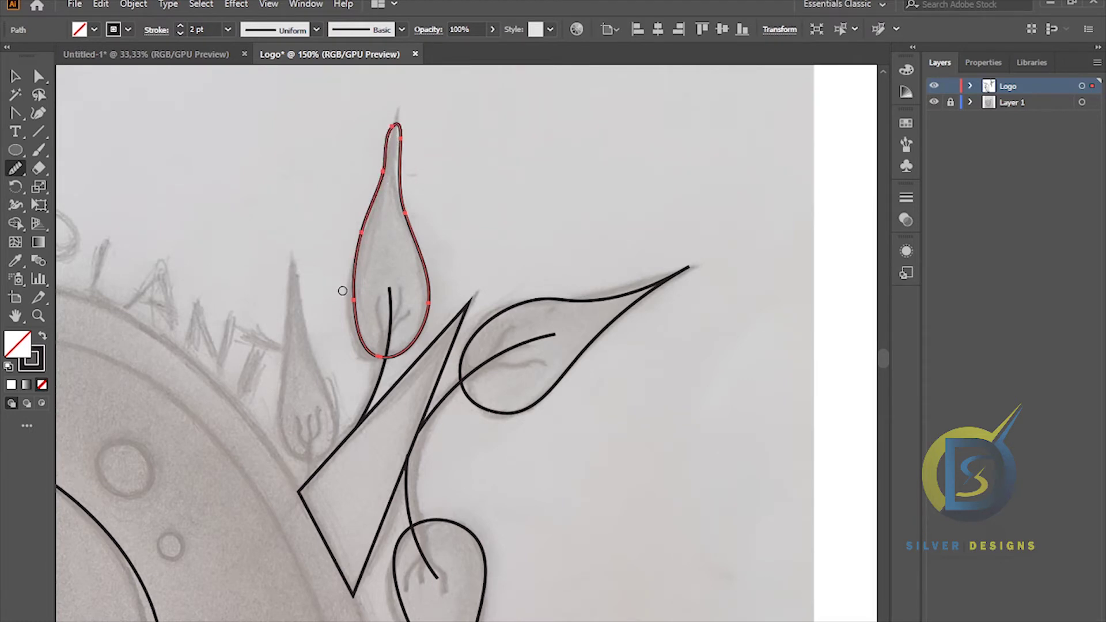
pyautogui.moveTo(357, 320); pyautogui.dragTo(353, 271)
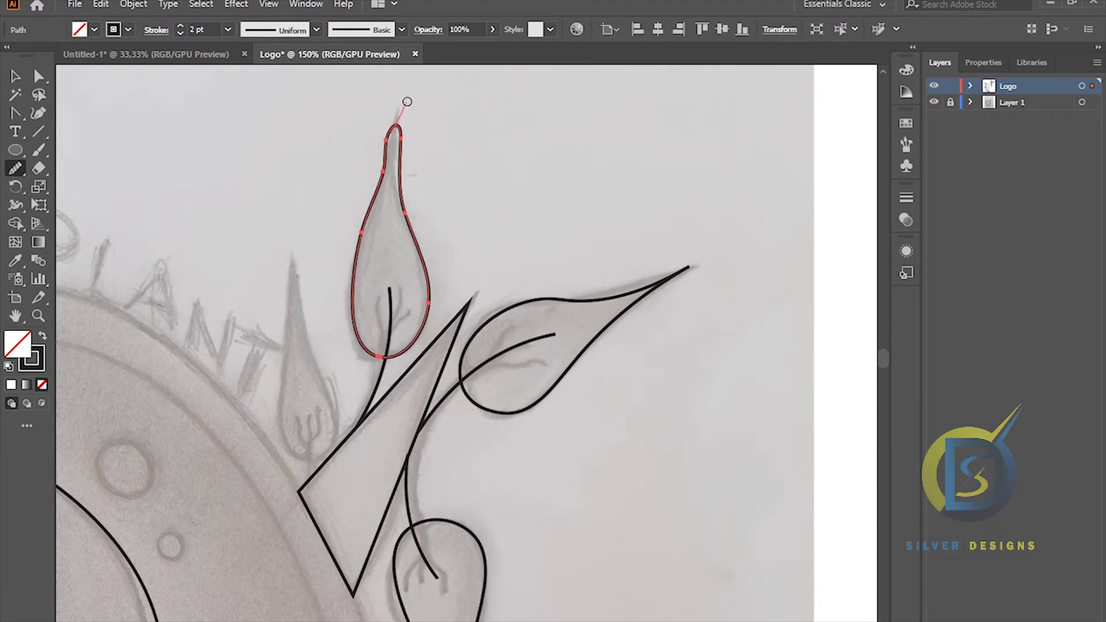
pyautogui.click(16, 75)
pyautogui.click(153, 140)
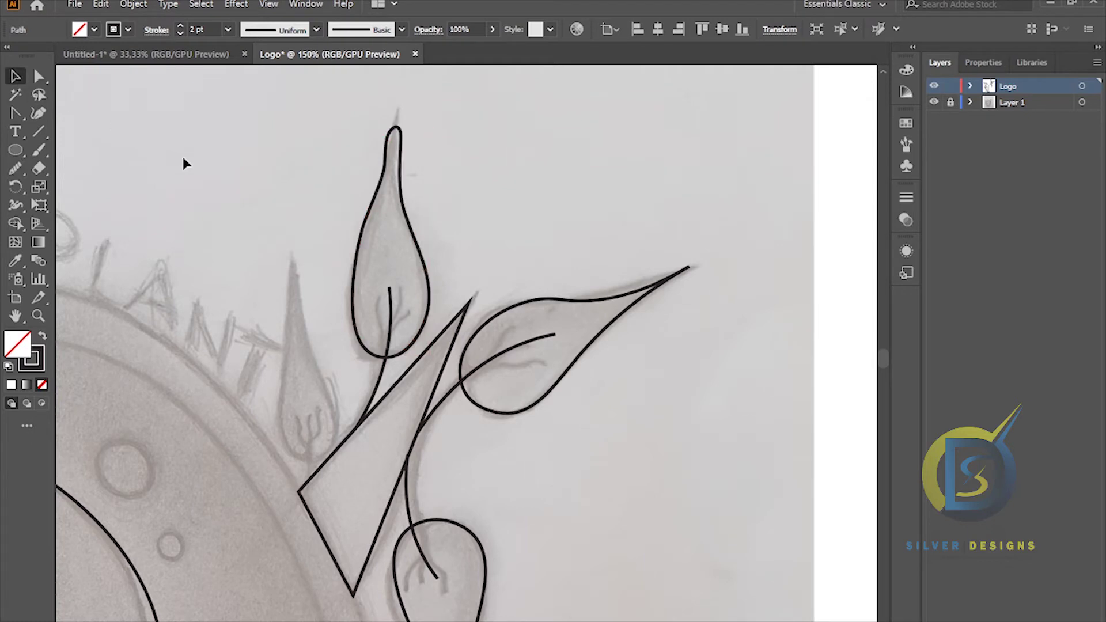
# - Delete the upper leaf's outline and retrace its left edge with the Curvature tool, from the rounded base to the narrow tip
pyautogui.click(399, 196)
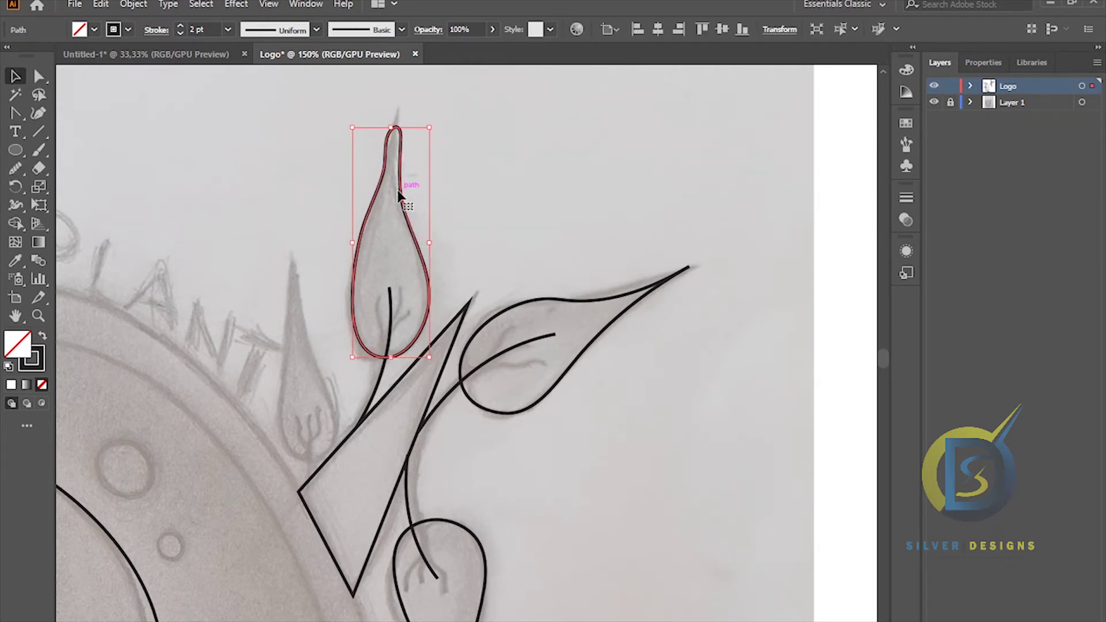
pyautogui.press('Delete')
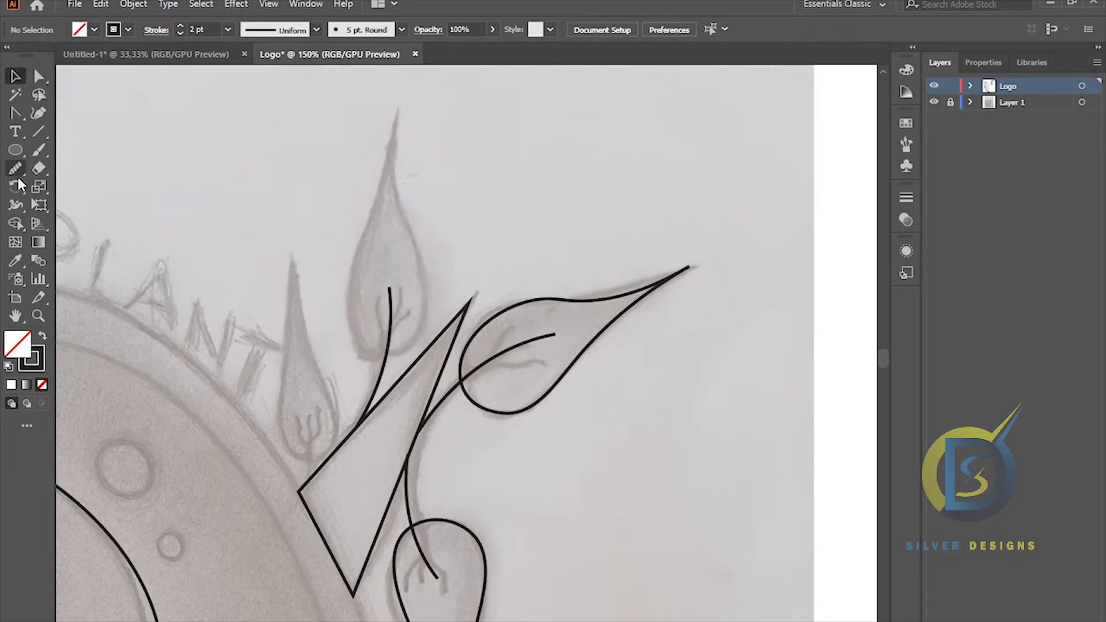
pyautogui.click(38, 113)
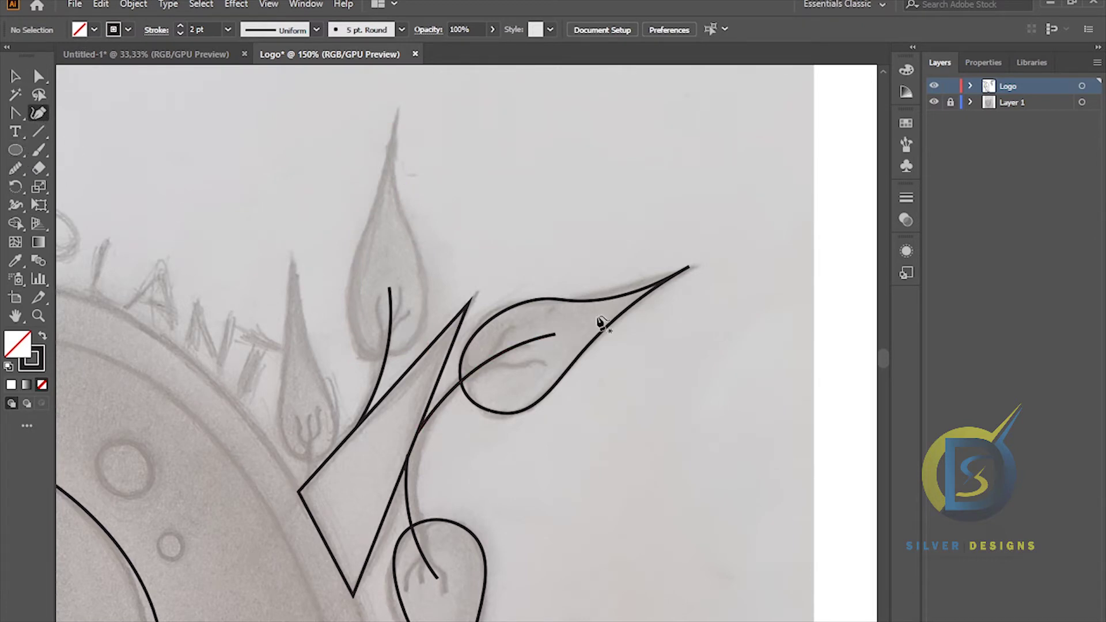
pyautogui.click(368, 356)
pyautogui.click(354, 249)
pyautogui.click(374, 207)
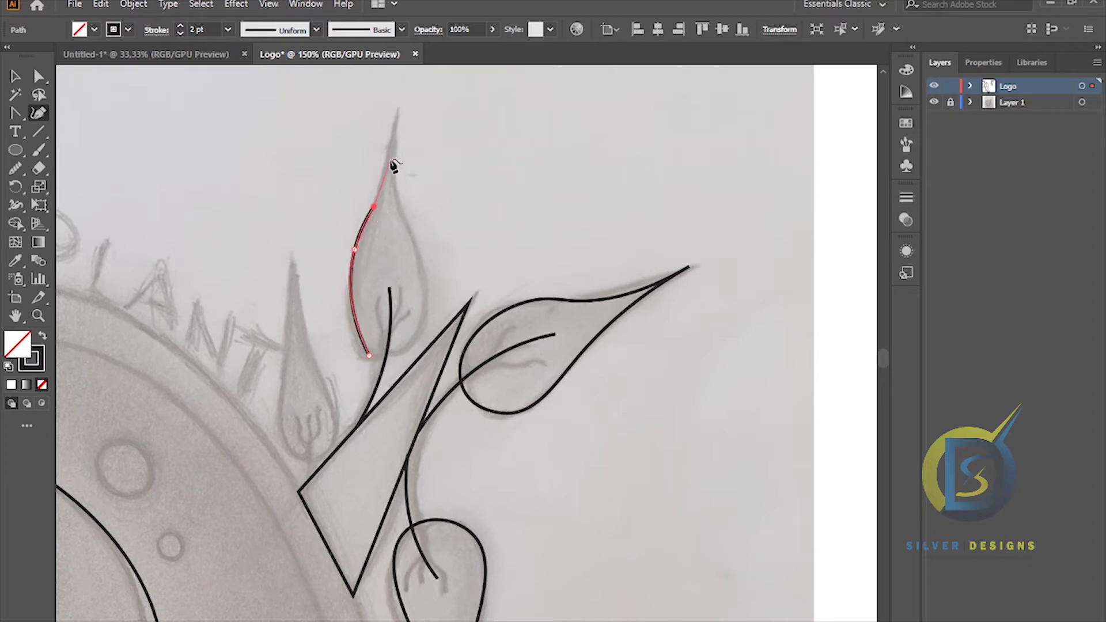
pyautogui.click(396, 111)
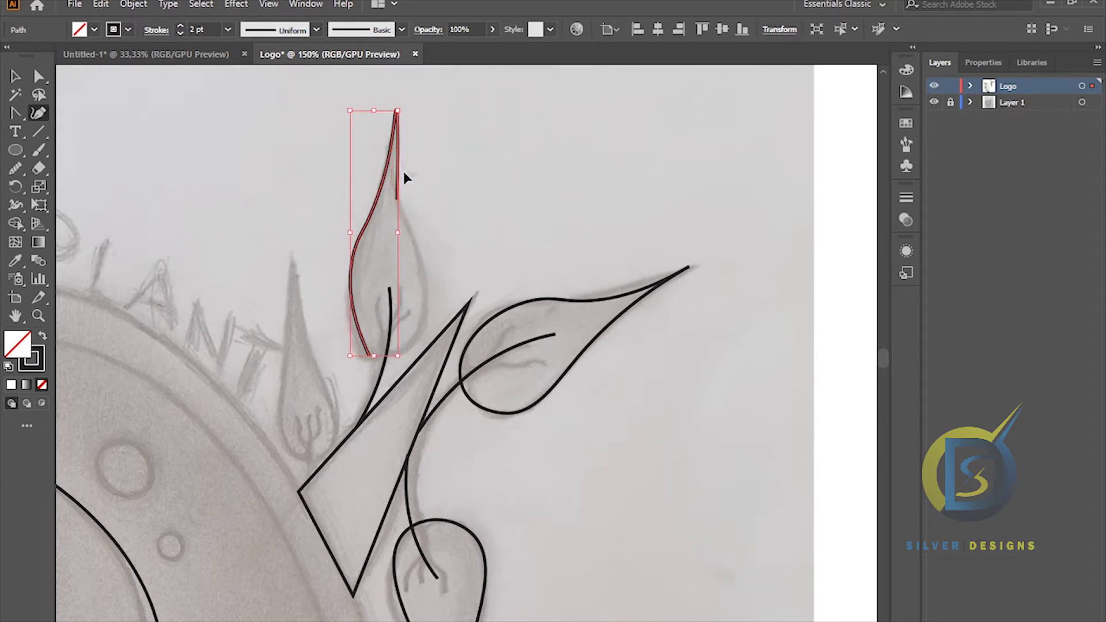
pyautogui.click(394, 198)
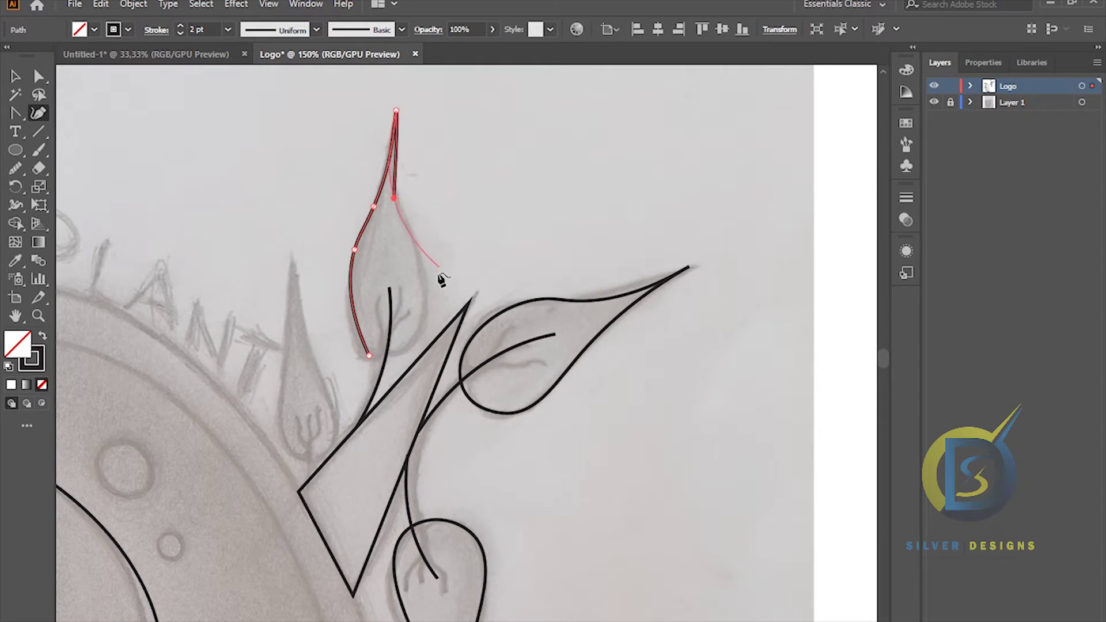
pyautogui.click(395, 219)
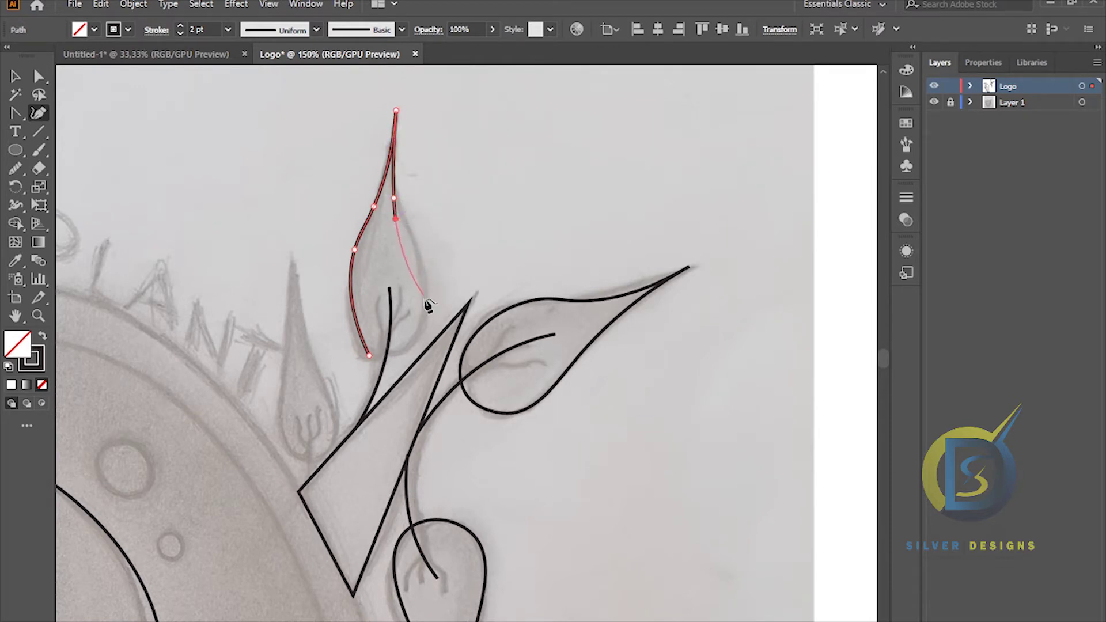
pyautogui.press('Escape')
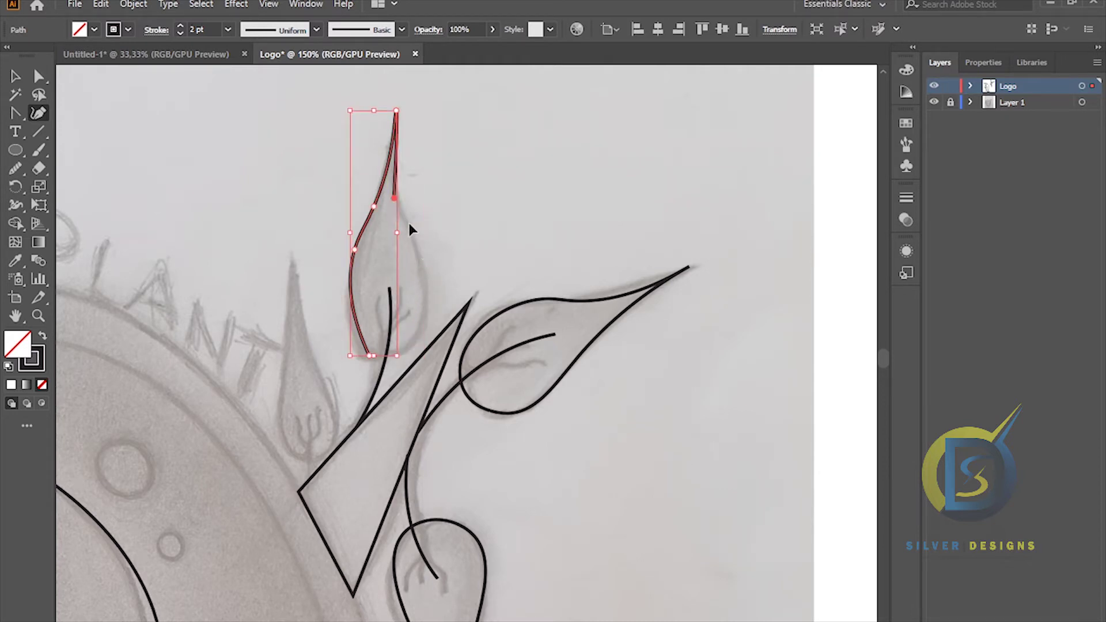
pyautogui.press('Delete')
# - Trace the upper leaf's right edge from the tip around the rounded base, close the outline at its start point, and deselect it
pyautogui.click(405, 206)
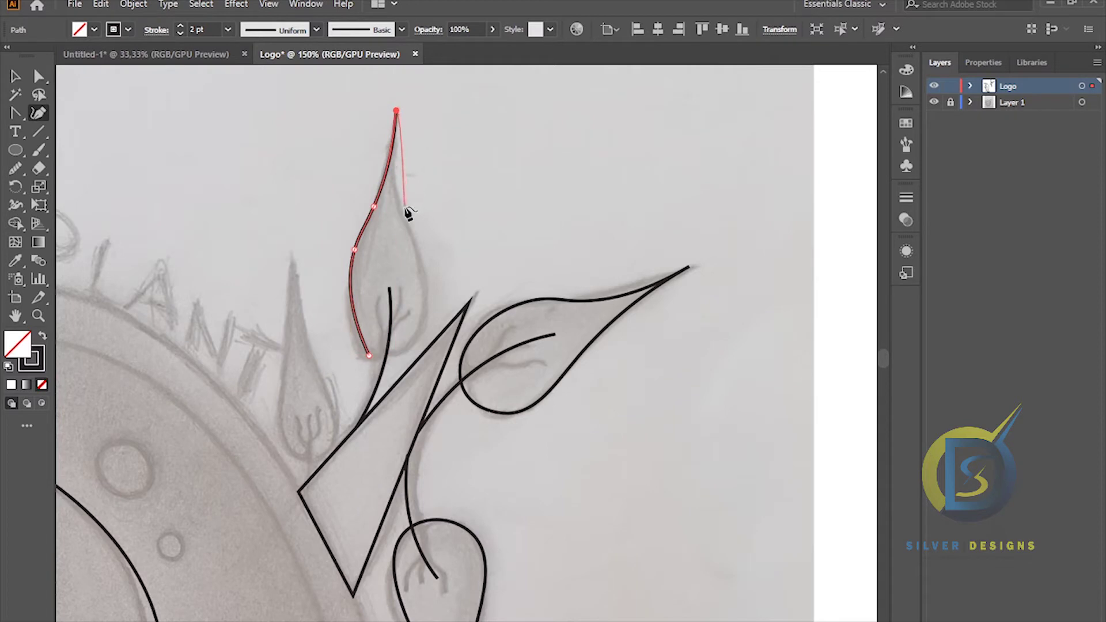
pyautogui.click(425, 297)
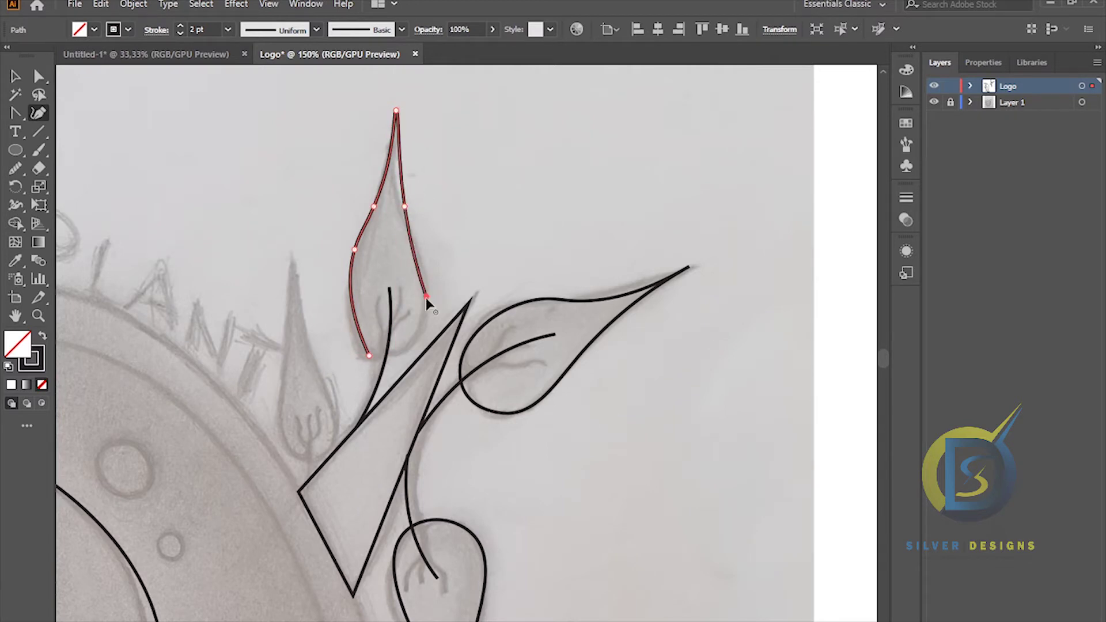
pyautogui.click(405, 349)
pyautogui.click(370, 356)
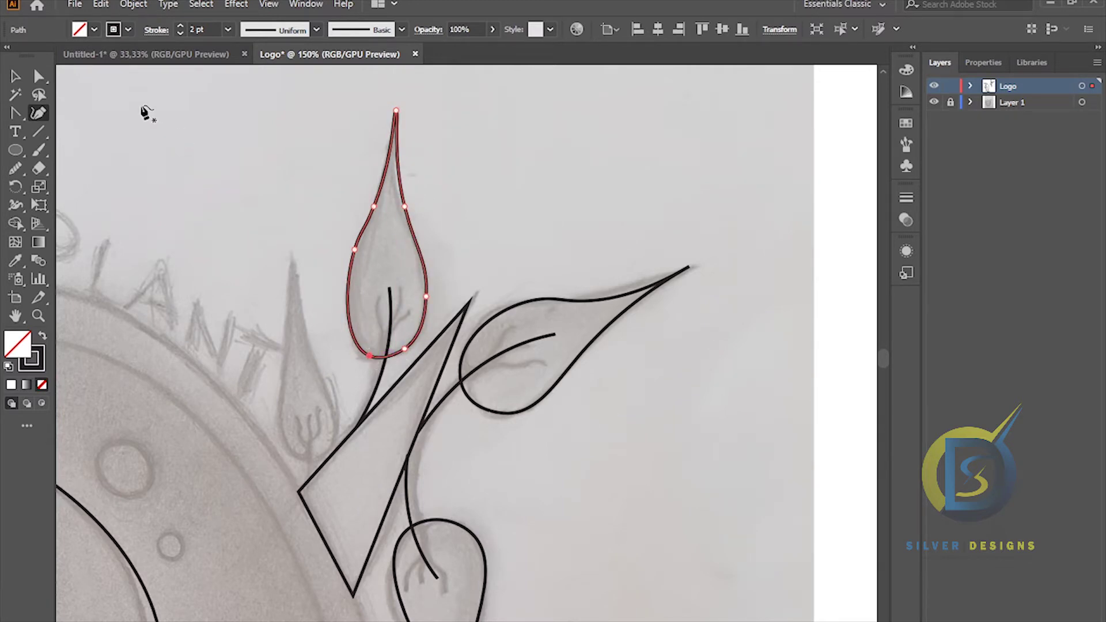
pyautogui.click(16, 80)
pyautogui.click(155, 144)
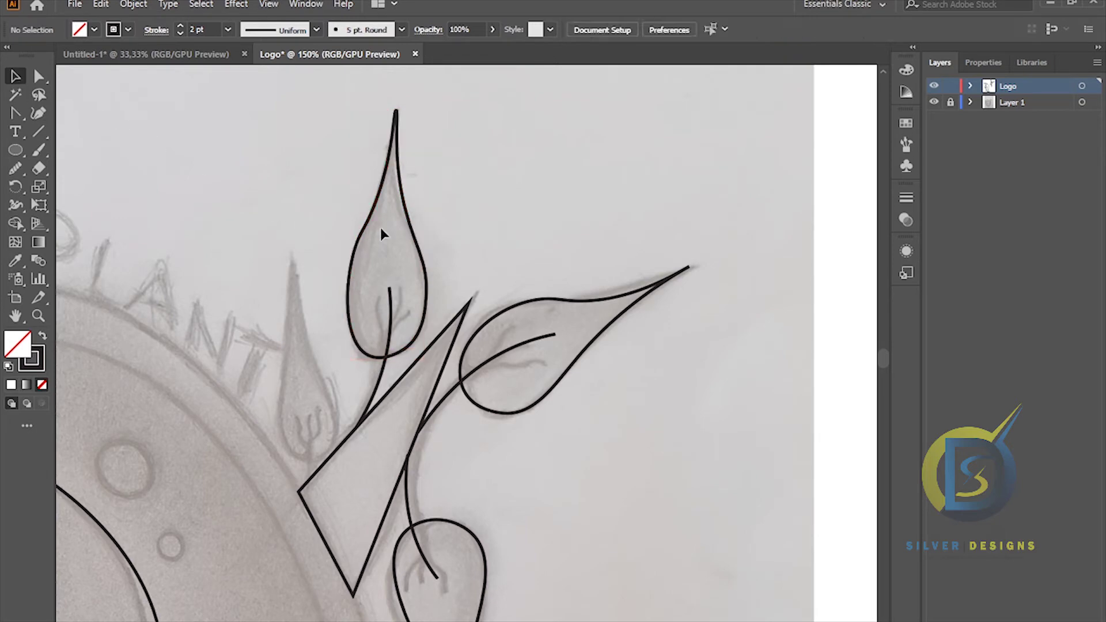
# - Trace the lower side vein of the right leaf with the Curvature tool, from the central stem to its upturned end, and deselect it
pyautogui.hotkey('ctrl', '-')
pyautogui.hotkey('ctrl', '-')
pyautogui.hotkey('ctrl', '+')
pyautogui.hotkey('ctrl', '+')
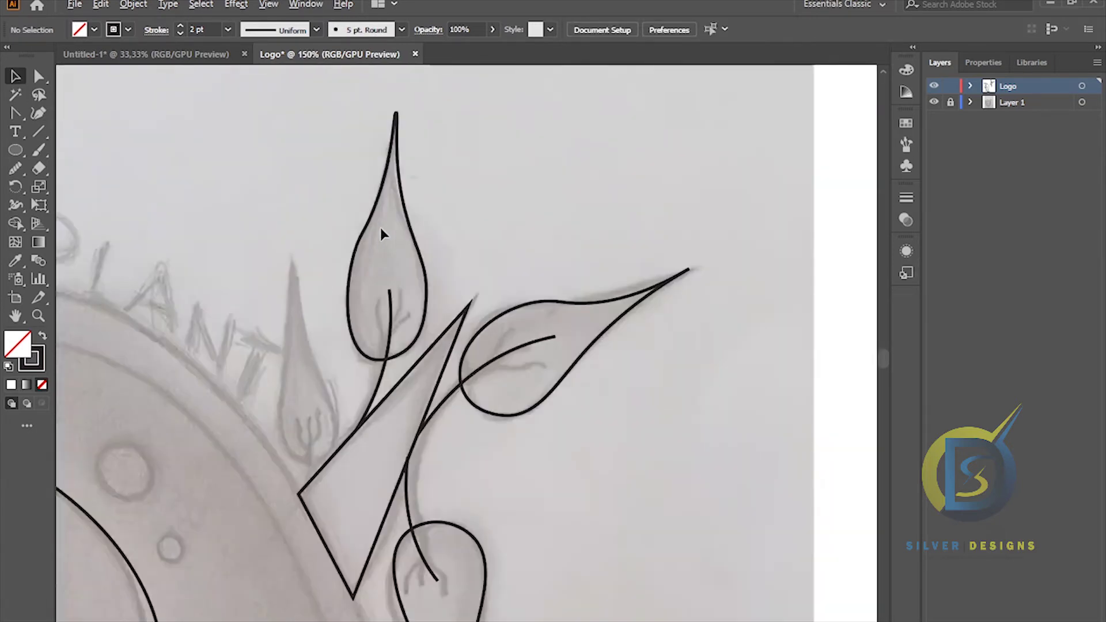
pyautogui.scroll(1, 381, 227)
pyautogui.click(39, 114)
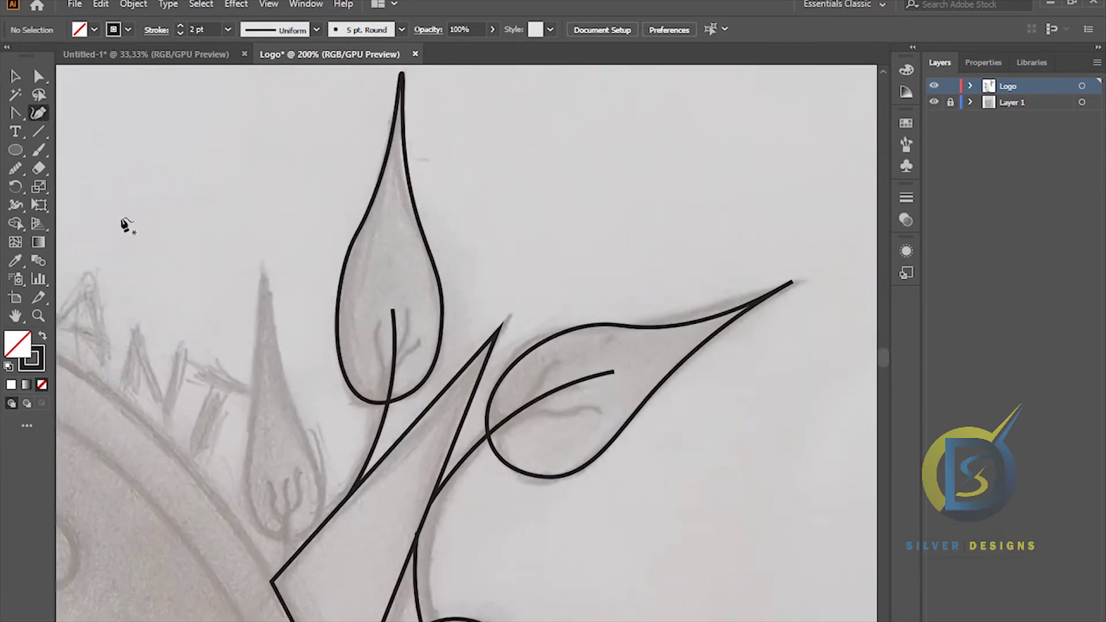
pyautogui.click(518, 410)
pyautogui.click(528, 411)
pyautogui.moveTo(601, 408); pyautogui.dragTo(615, 403)
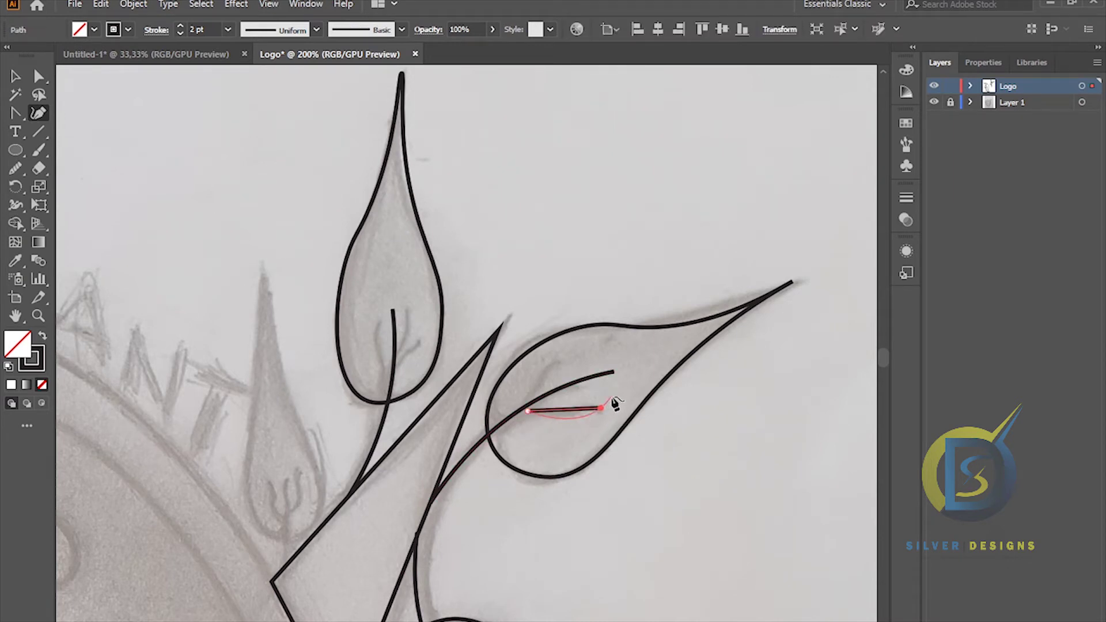
pyautogui.click(610, 397)
pyautogui.press('v')
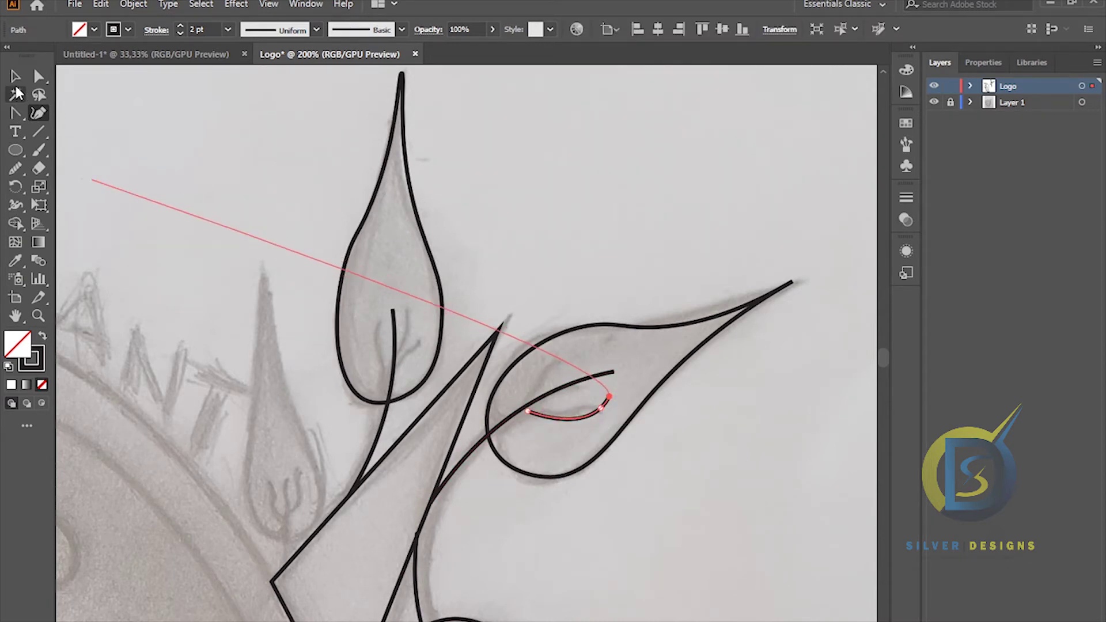
pyautogui.click(89, 143)
# - Create a reflected copy of the right leaf's lower side vein across the vertical axis
pyautogui.click(575, 419)
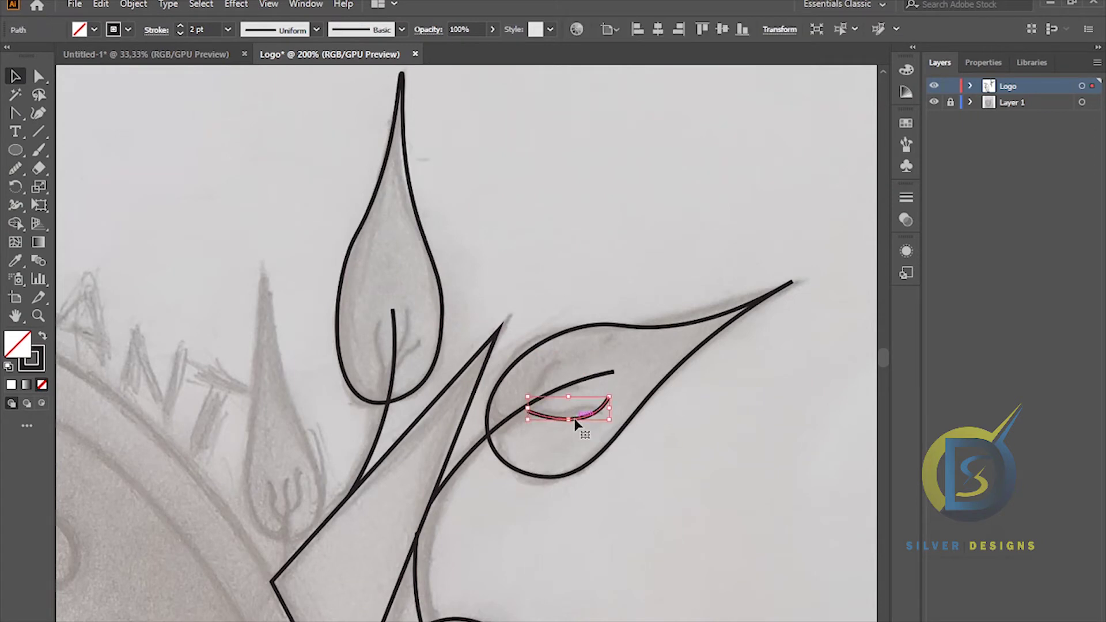
pyautogui.rightClick(588, 420)
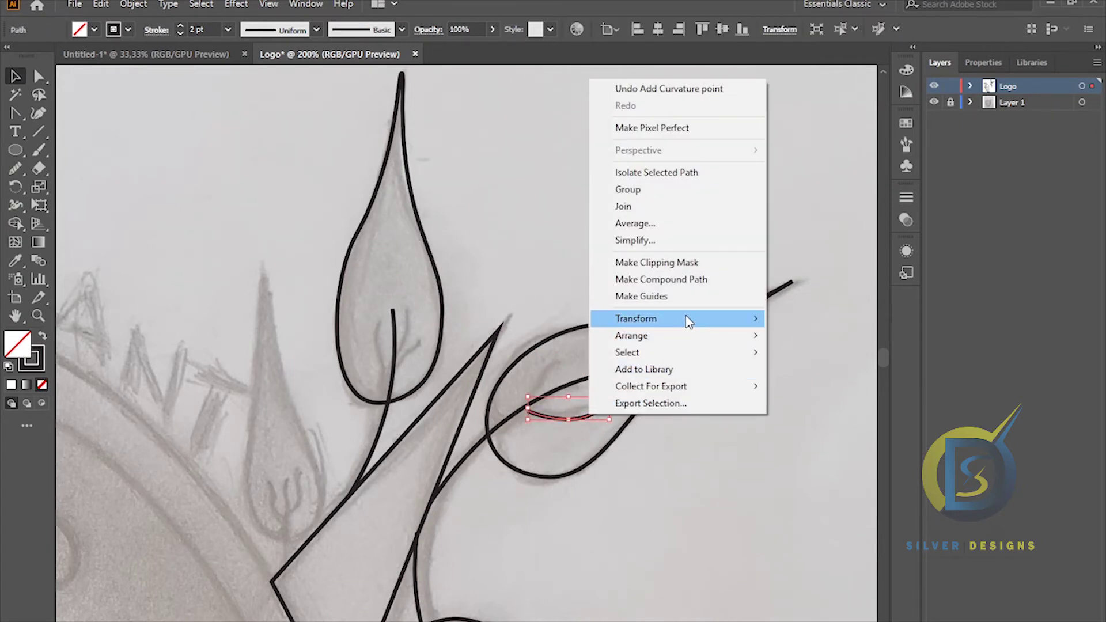
pyautogui.moveTo(684, 318)
pyautogui.click(820, 380)
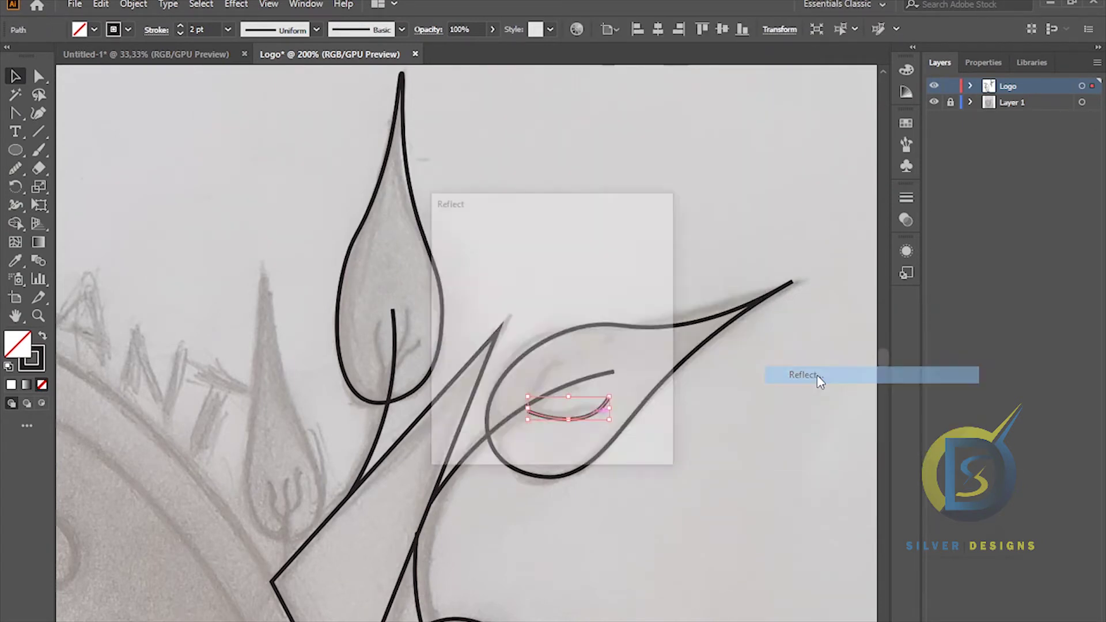
pyautogui.moveTo(520, 212); pyautogui.dragTo(759, 122)
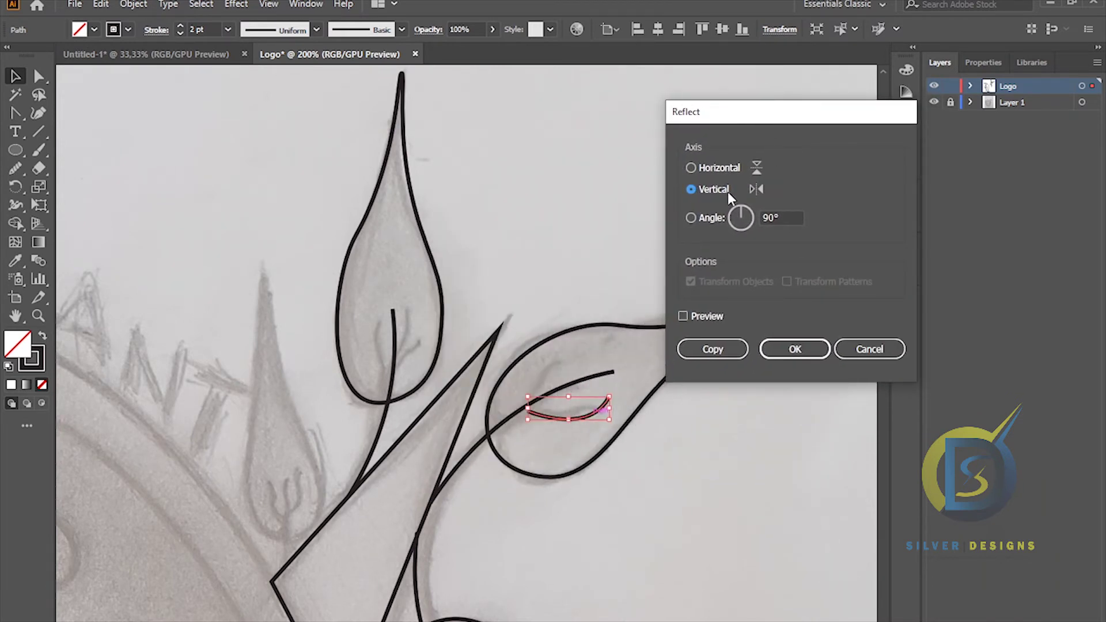
pyautogui.click(711, 351)
# - Rotate the reflected vein copy upright and move it above the central stem so its lower end meets the start of the lower vein
pyautogui.moveTo(591, 417); pyautogui.dragTo(497, 431)
pyautogui.click(535, 388)
pyautogui.click(536, 404)
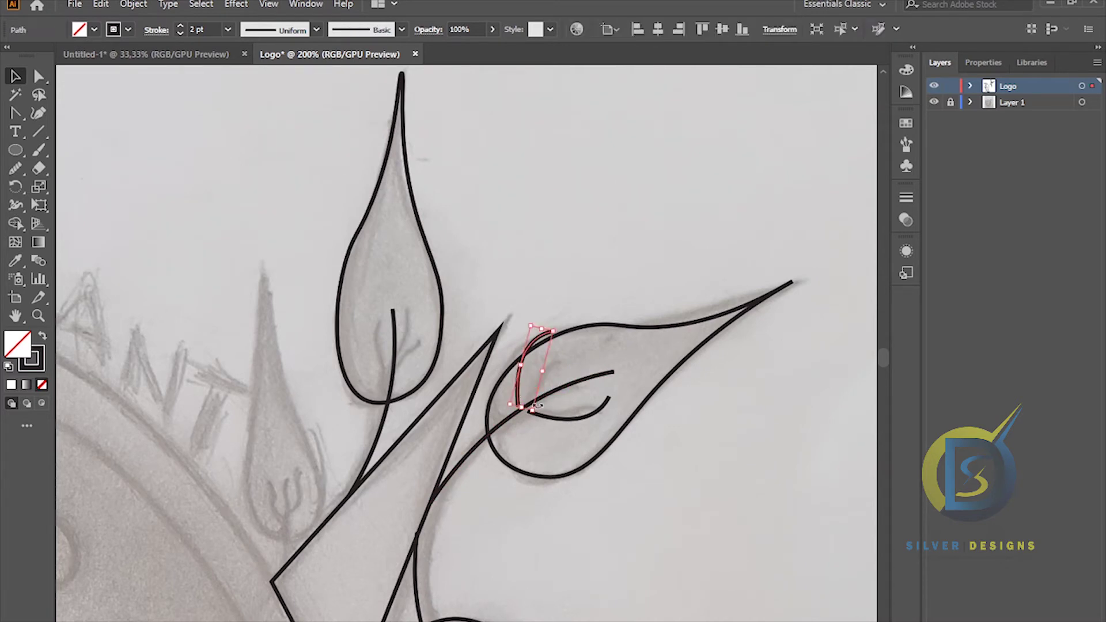
pyautogui.press('Right')
pyautogui.press('Right')
pyautogui.press('Right')
pyautogui.press('Right')
pyautogui.press('Right')
pyautogui.press('Right')
pyautogui.press('Right')
pyautogui.press('Right')
pyautogui.press('Down')
pyautogui.press('Down')
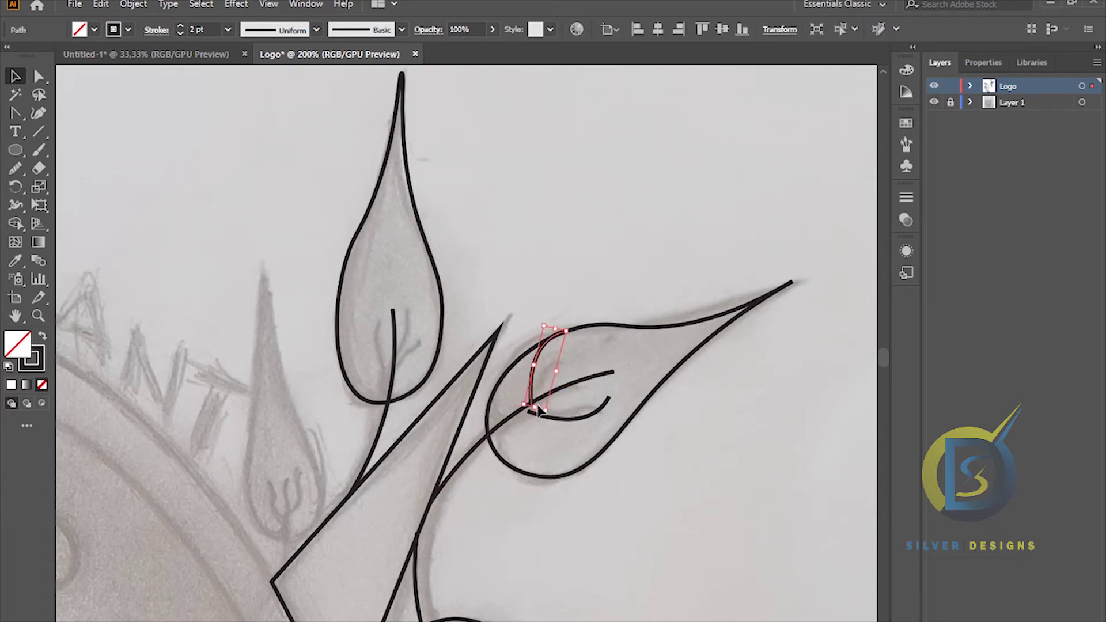
pyautogui.press('Left')
pyautogui.press('Left')
pyautogui.press('Left')
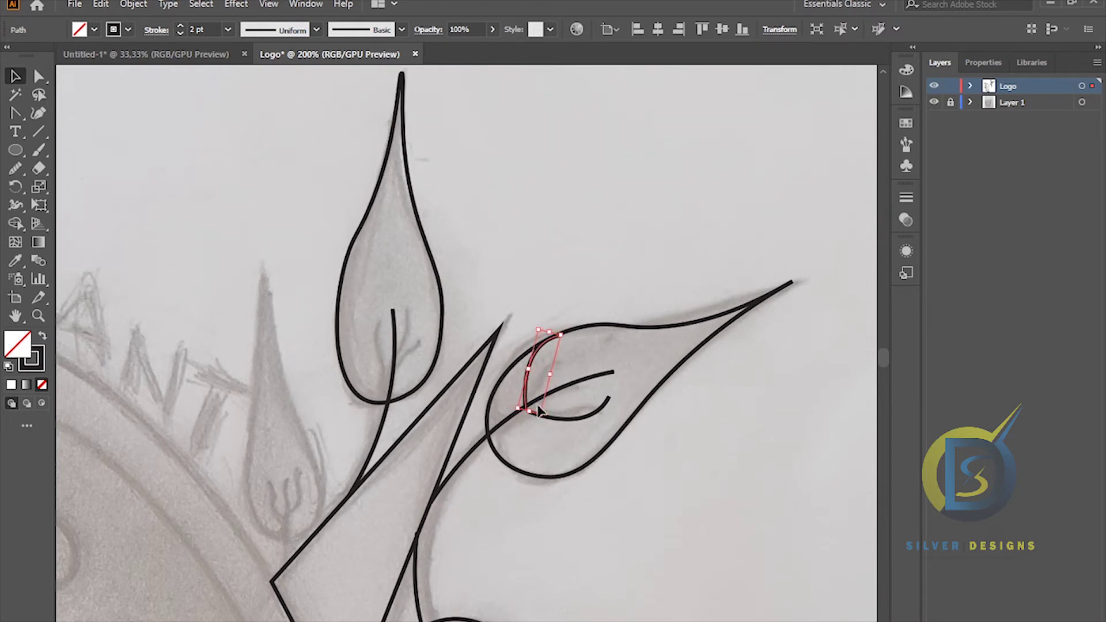
# - Tilt the upper side vein further toward the leaf's tip and nudge it back onto the central stem
pyautogui.moveTo(544, 419); pyautogui.dragTo(571, 426)
pyautogui.press('Right')
pyautogui.press('Right')
pyautogui.press('Right')
pyautogui.press('Right')
pyautogui.press('Right')
pyautogui.press('Right')
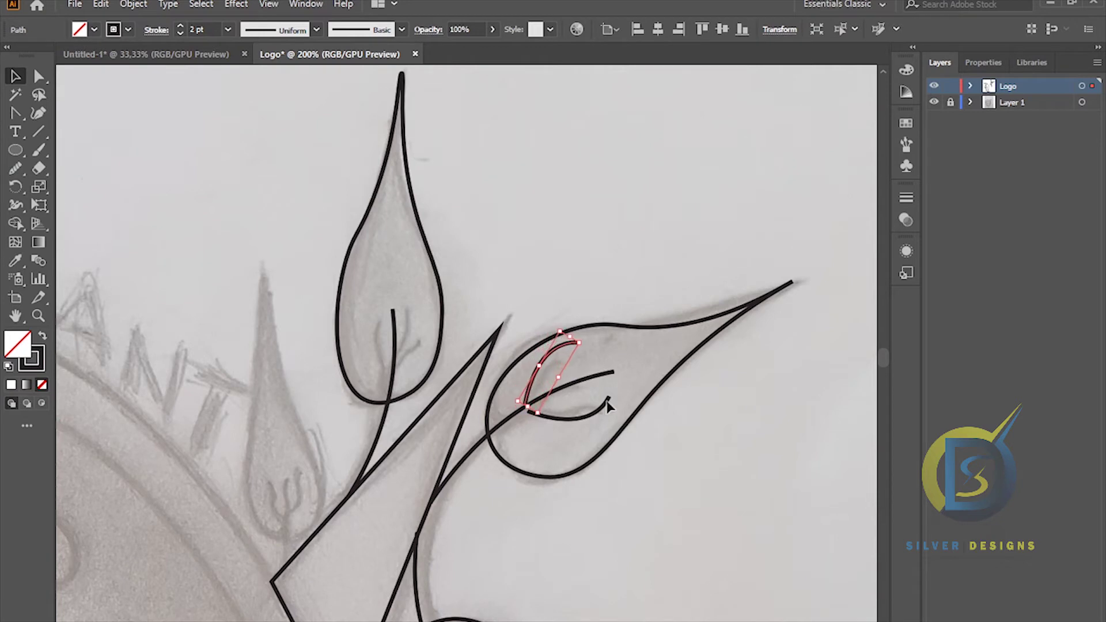
# - Nudge the lower side vein slightly left and up to meet the upper vein on the stem, and deselect it
pyautogui.click(575, 420)
pyautogui.press('Left')
pyautogui.press('Up')
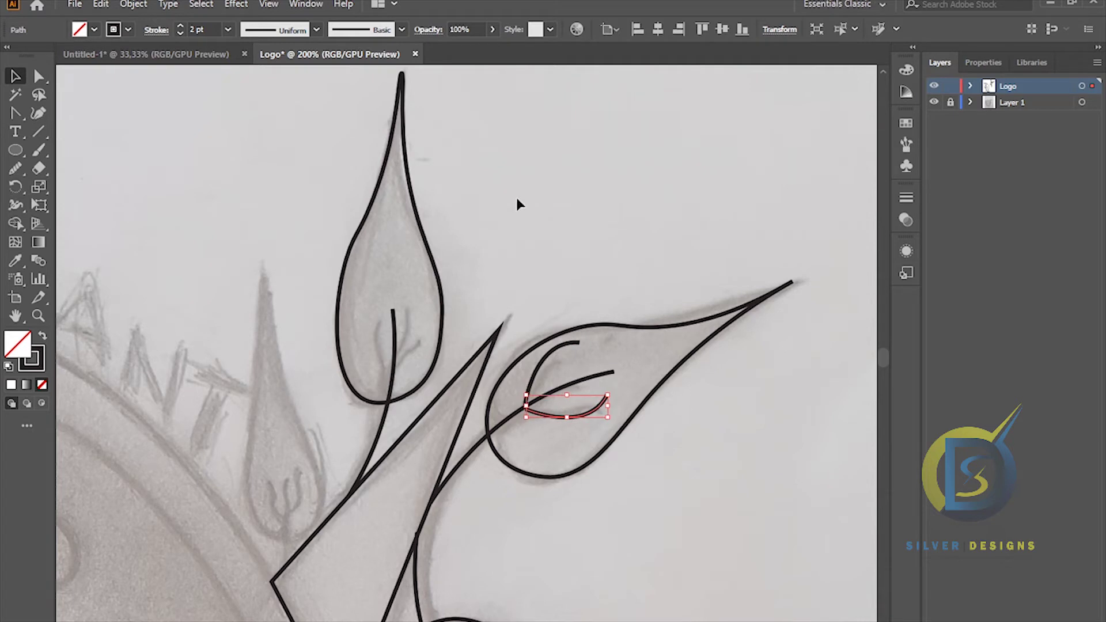
pyautogui.click(545, 289)
# - Select both side veins of the right leaf and scale them down slightly together
pyautogui.scroll(-2, 545, 289)
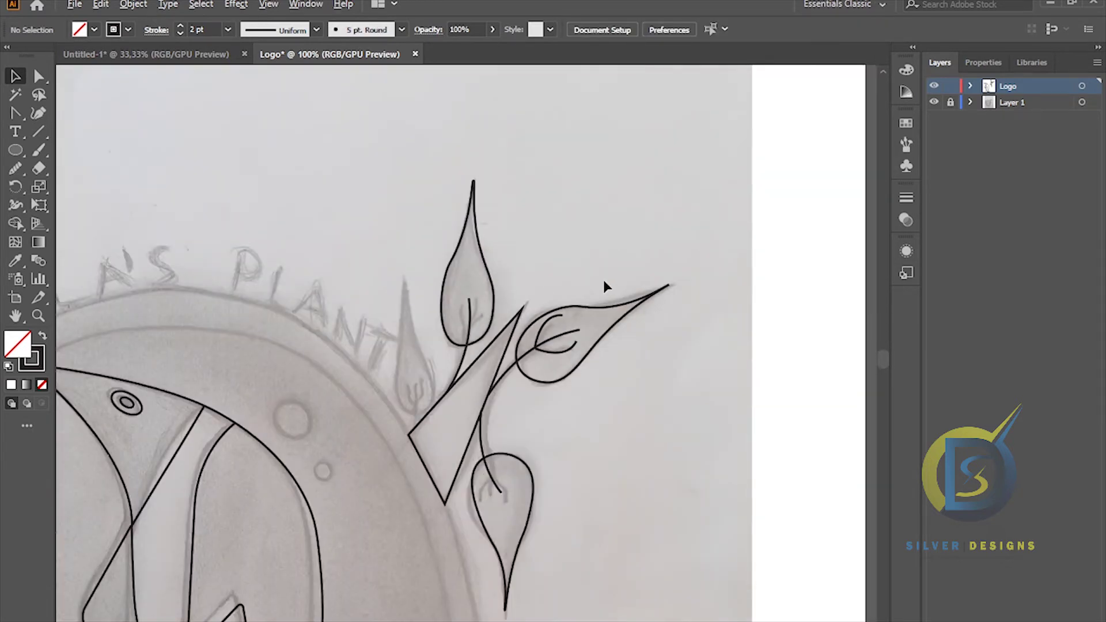
pyautogui.click(546, 340)
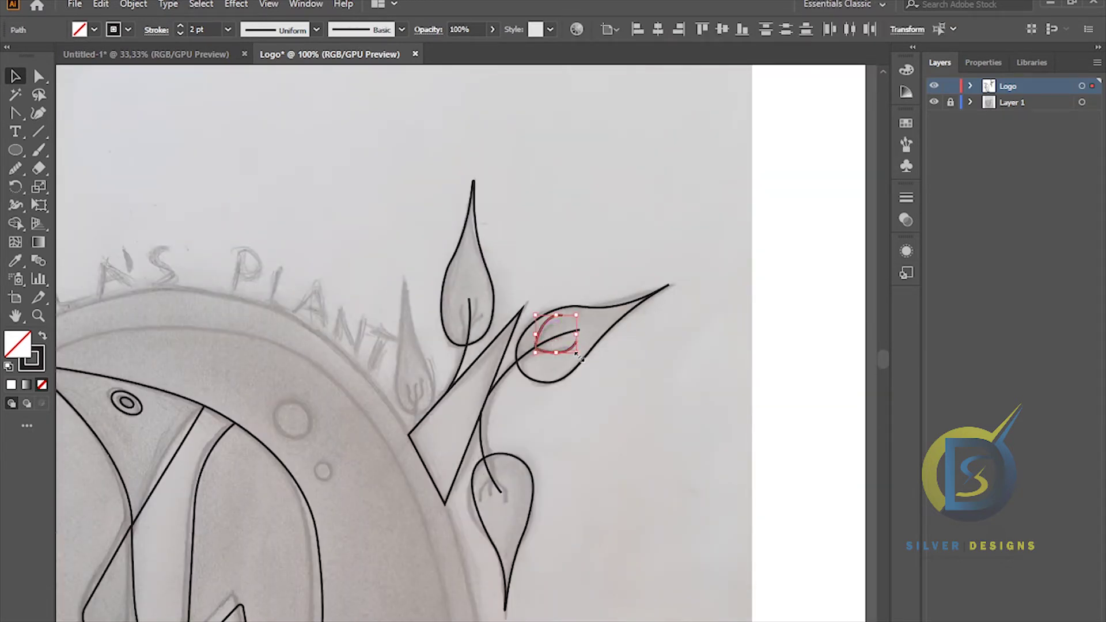
pyautogui.moveTo(576, 354); pyautogui.dragTo(573, 349)
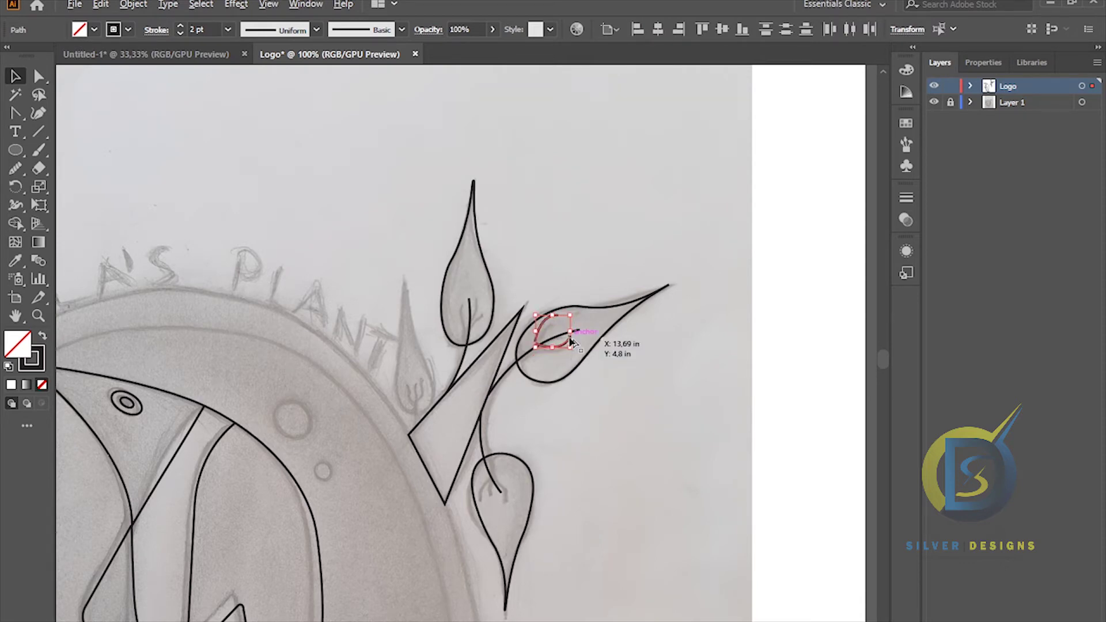
# - Nudge the two selected side veins down and slightly left so their junction sits on the central stem
pyautogui.scroll(2, 573, 349)
pyautogui.press('Down')
pyautogui.press('Down')
pyautogui.press('Down')
pyautogui.press('Down')
pyautogui.press('Down')
pyautogui.press('Down')
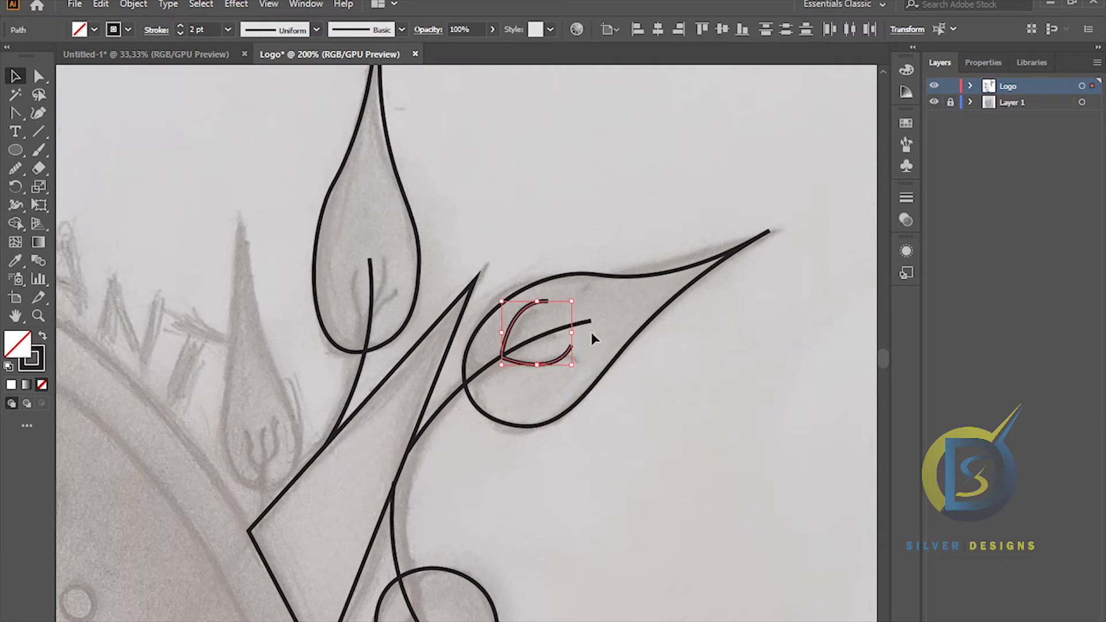
pyautogui.press('Left')
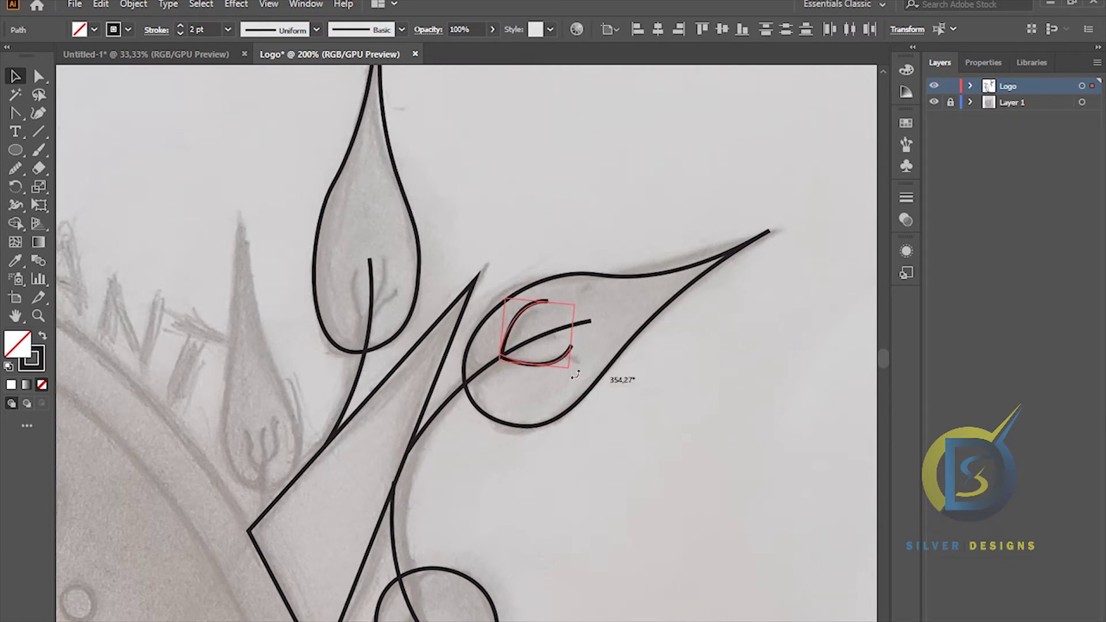
# - Nudge the two side veins of the right-hand leaf down into line with its central vein
pyautogui.press('Down')
pyautogui.press('Down')
pyautogui.press('Down')
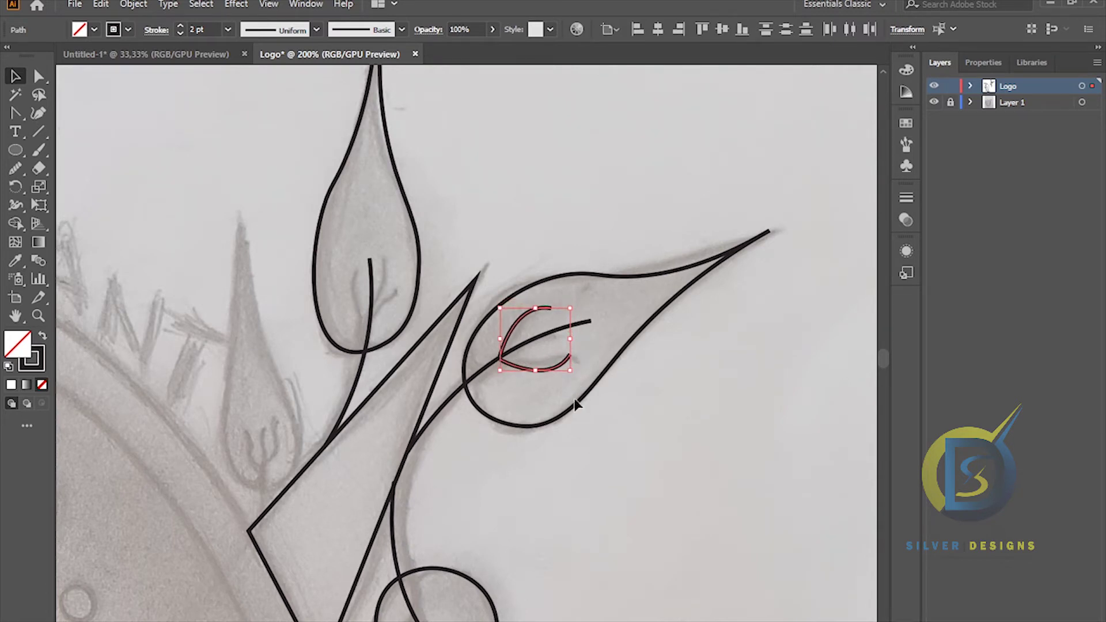
pyautogui.click(620, 387)
# - Copy the right-hand leaf's lower side vein into the upper leaf, tilting it more upright and nudging it up
pyautogui.scroll(-2, 573, 321)
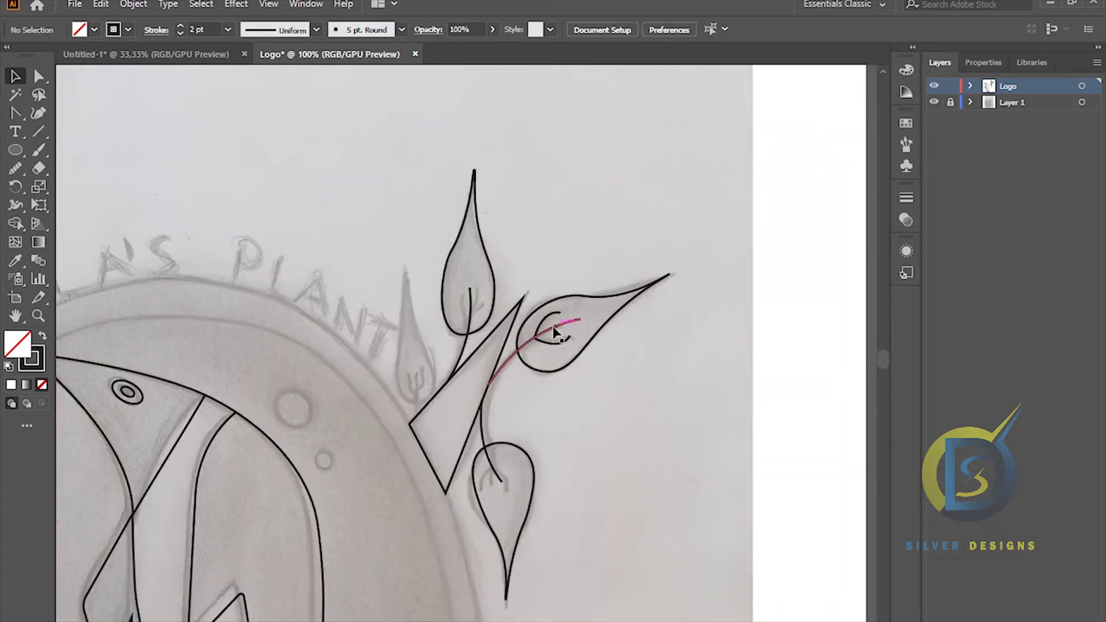
pyautogui.click(554, 344)
pyautogui.moveTo(564, 341); pyautogui.dragTo(502, 308)
pyautogui.scroll(2, 498, 308)
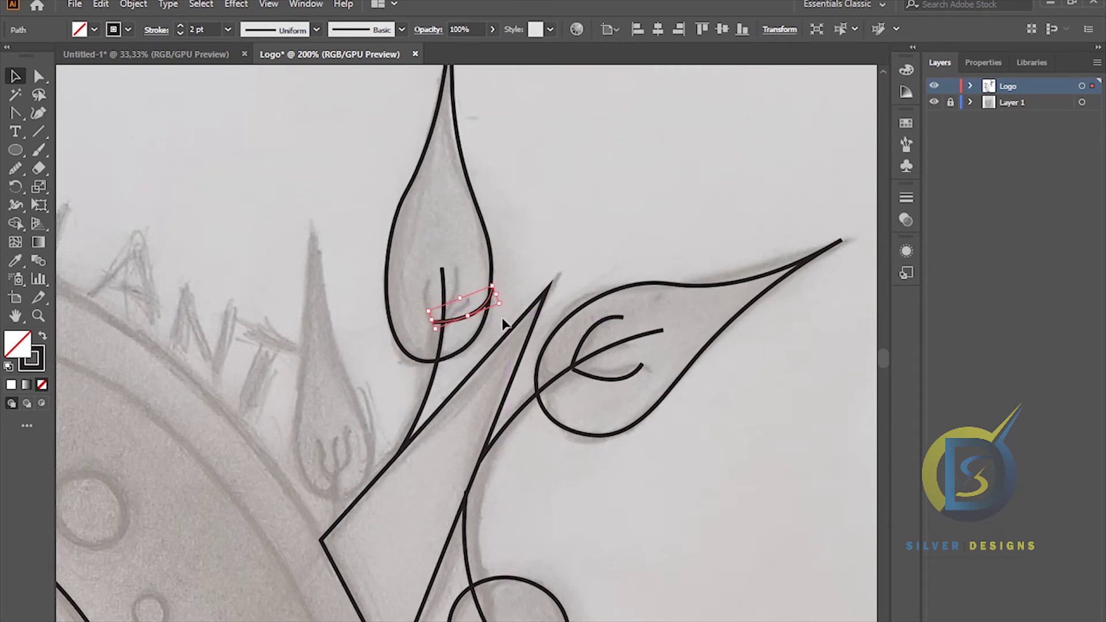
pyautogui.moveTo(509, 312)
pyautogui.mouseDown()
pyautogui.moveTo(544, 301)
pyautogui.moveTo(511, 292)
pyautogui.mouseUp()
pyautogui.press('Up')
pyautogui.press('Up')
pyautogui.press('Up')
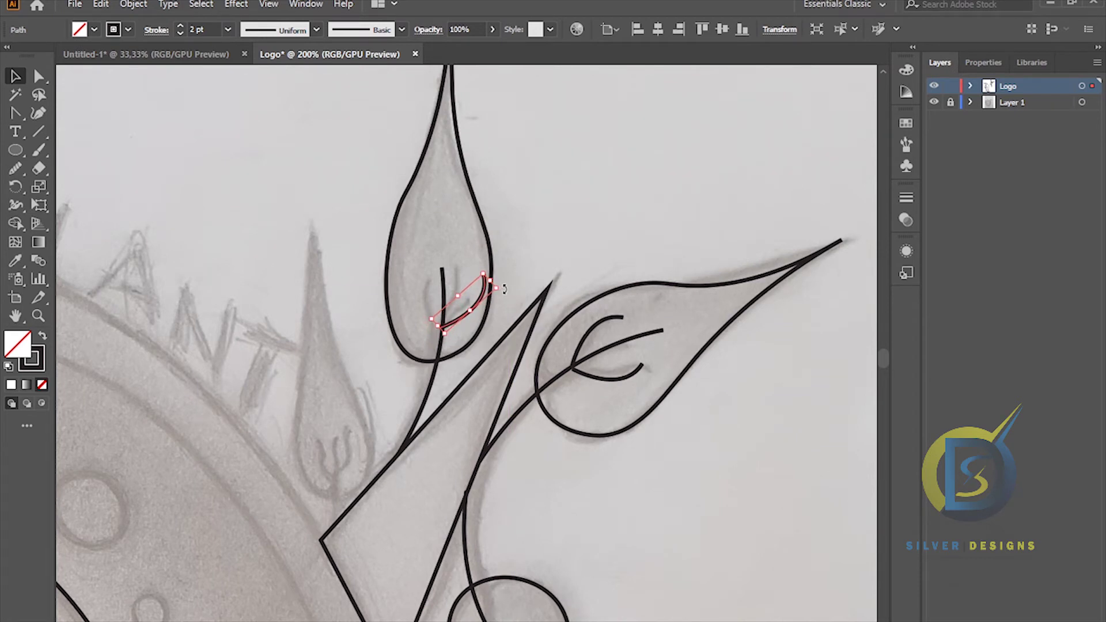
# - Rotate the upper leaf's side vein further upright and nudge it up and left against the central vein
pyautogui.moveTo(499, 284); pyautogui.dragTo(507, 280)
pyautogui.press('Up')
pyautogui.press('Up')
pyautogui.press('Up')
pyautogui.press('Up')
pyautogui.press('Up')
pyautogui.press('Up')
pyautogui.press('Up')
pyautogui.press('Up')
pyautogui.press('Up')
pyautogui.press('Up')
pyautogui.press('Left')
pyautogui.press('Left')
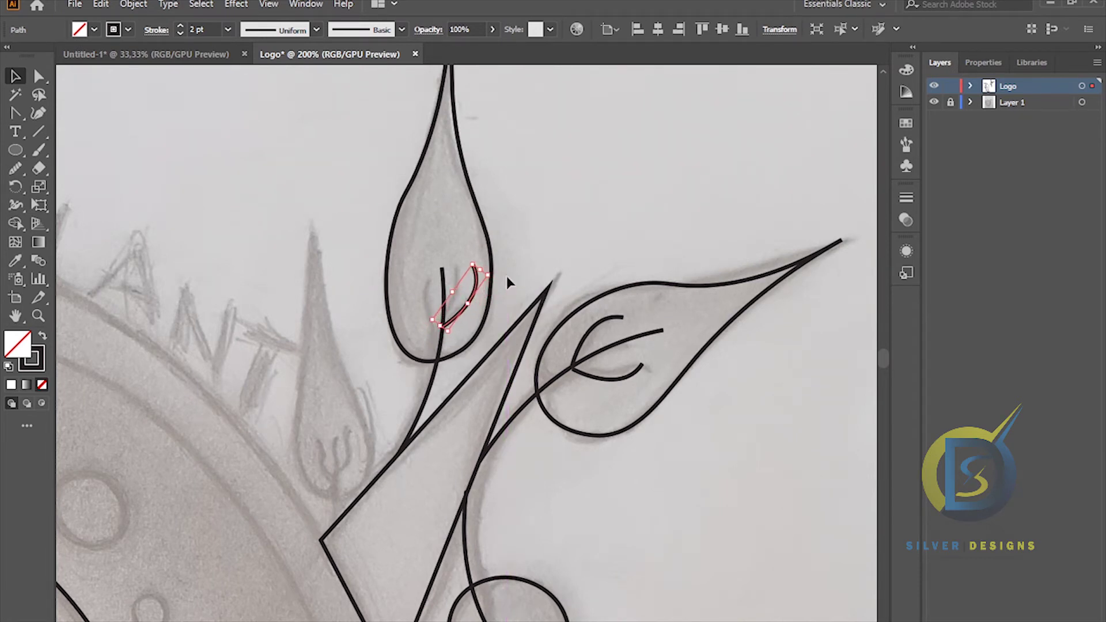
pyautogui.press('Up')
pyautogui.press('Up')
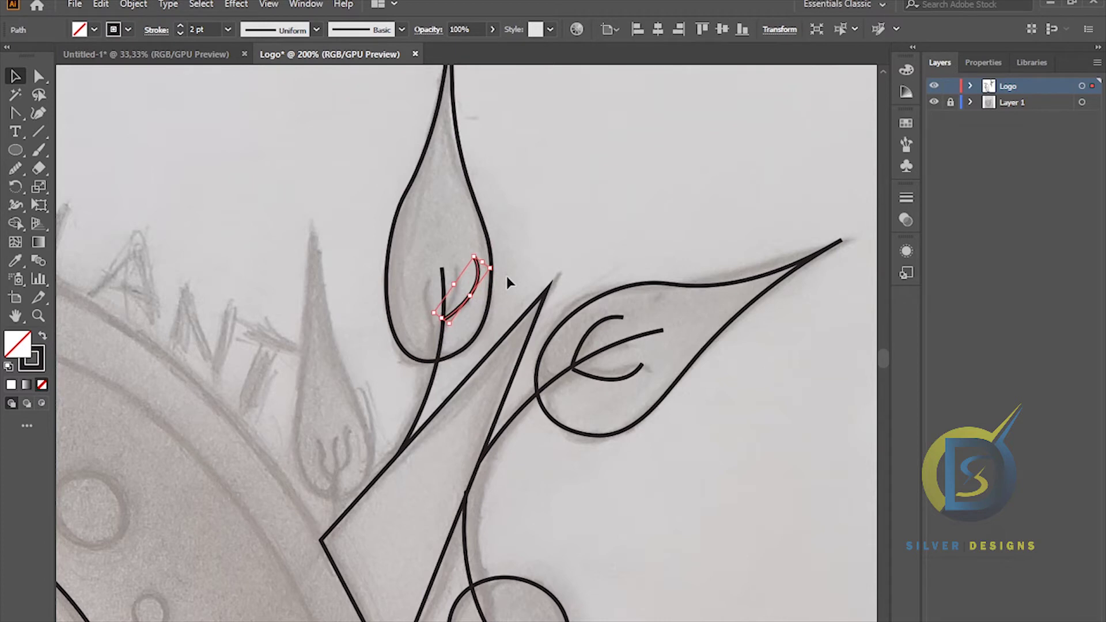
# - Shrink the upper leaf's side vein, lower it along the central vein and fine-tune its rotation to match the sketch
pyautogui.moveTo(490, 268); pyautogui.dragTo(468, 267)
pyautogui.press('Down')
pyautogui.press('Down')
pyautogui.press('Down')
pyautogui.press('Down')
pyautogui.press('Down')
pyautogui.press('Down')
pyautogui.press('Down')
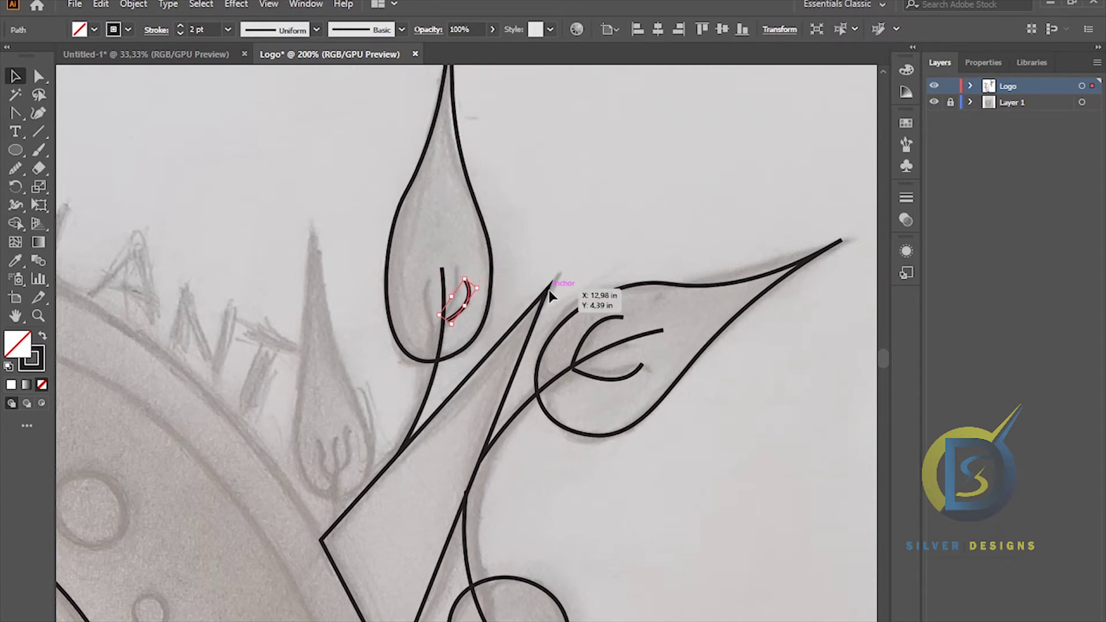
pyautogui.moveTo(485, 292); pyautogui.dragTo(489, 300)
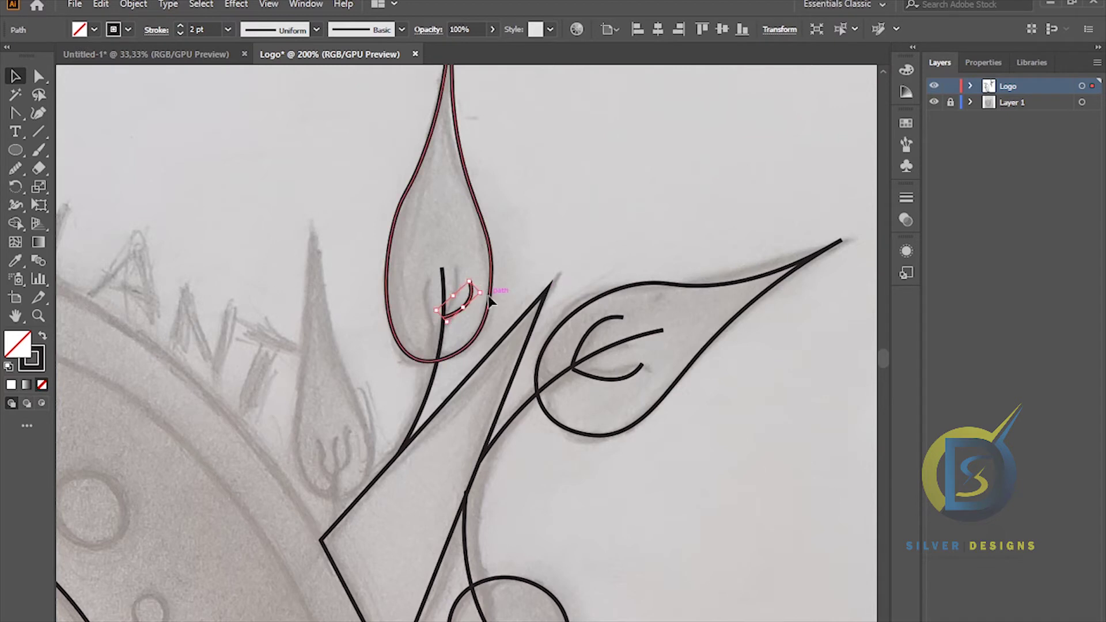
pyautogui.click(555, 267)
pyautogui.click(461, 316)
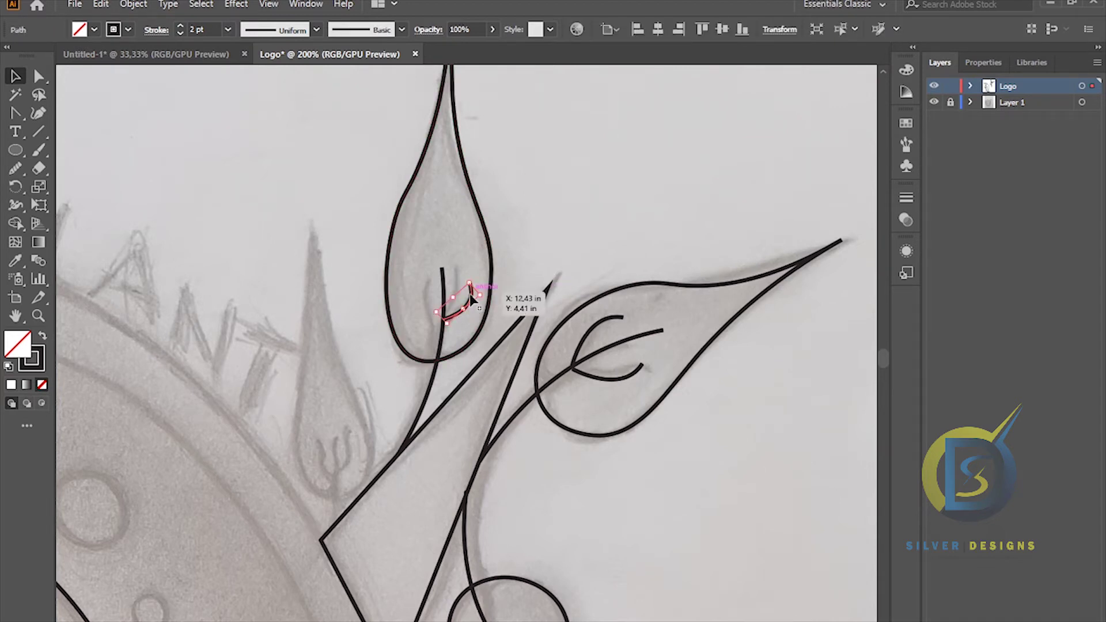
# - Make a vertically reflected copy of the upper leaf's side vein and shift it to the left of the central vein
pyautogui.rightClick(472, 300)
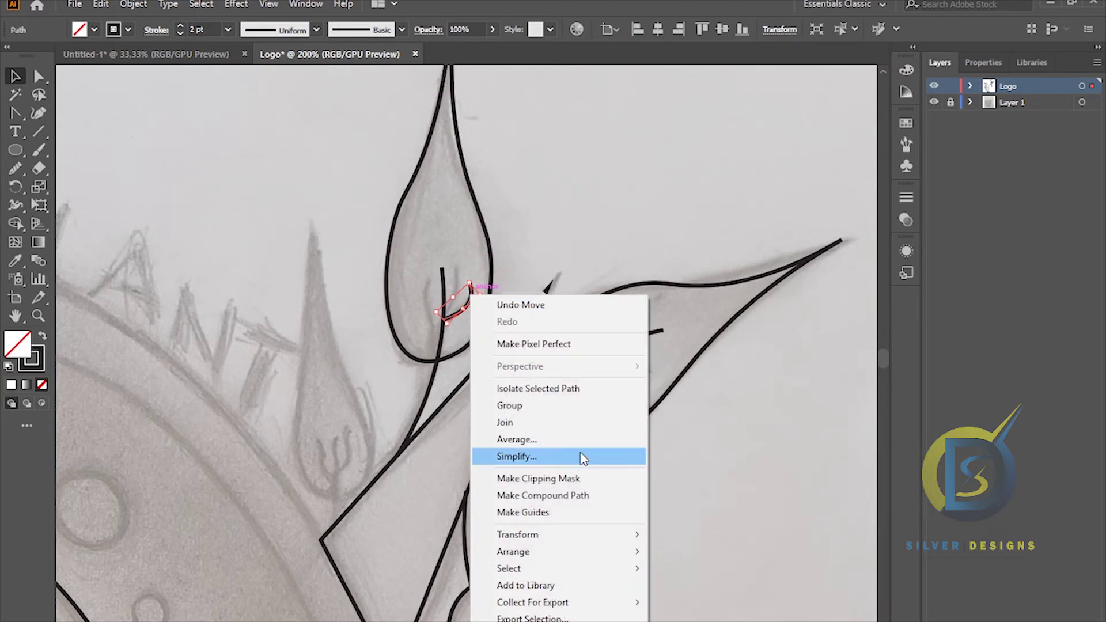
pyautogui.moveTo(632, 534)
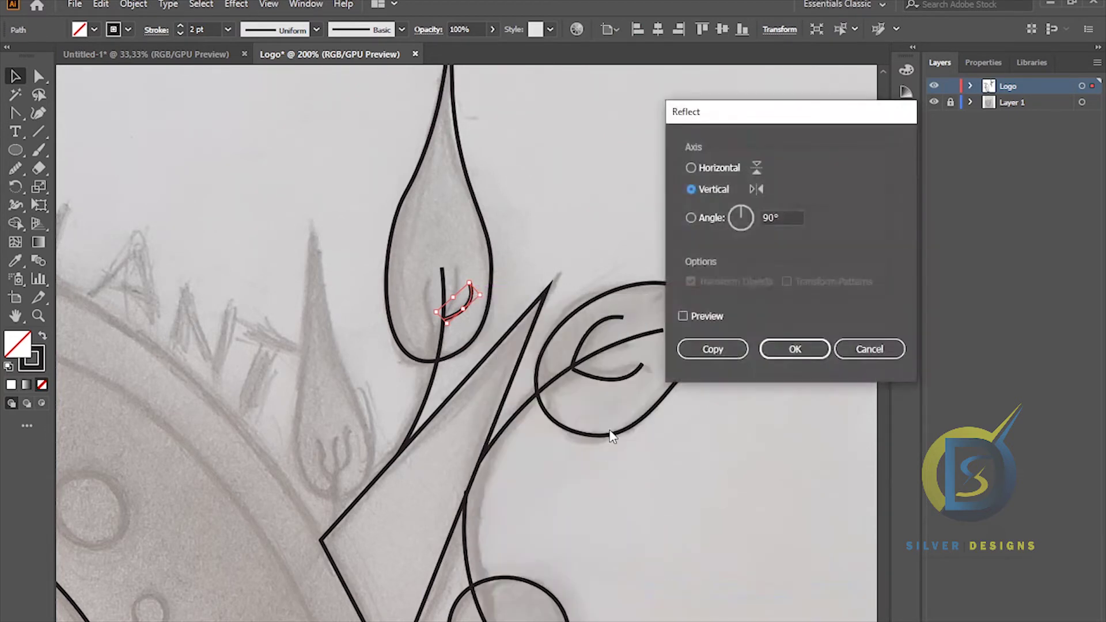
pyautogui.click(712, 349)
pyautogui.moveTo(455, 317)
pyautogui.mouseDown()
pyautogui.moveTo(453, 309)
pyautogui.moveTo(469, 324)
pyautogui.moveTo(452, 320)
pyautogui.mouseUp()
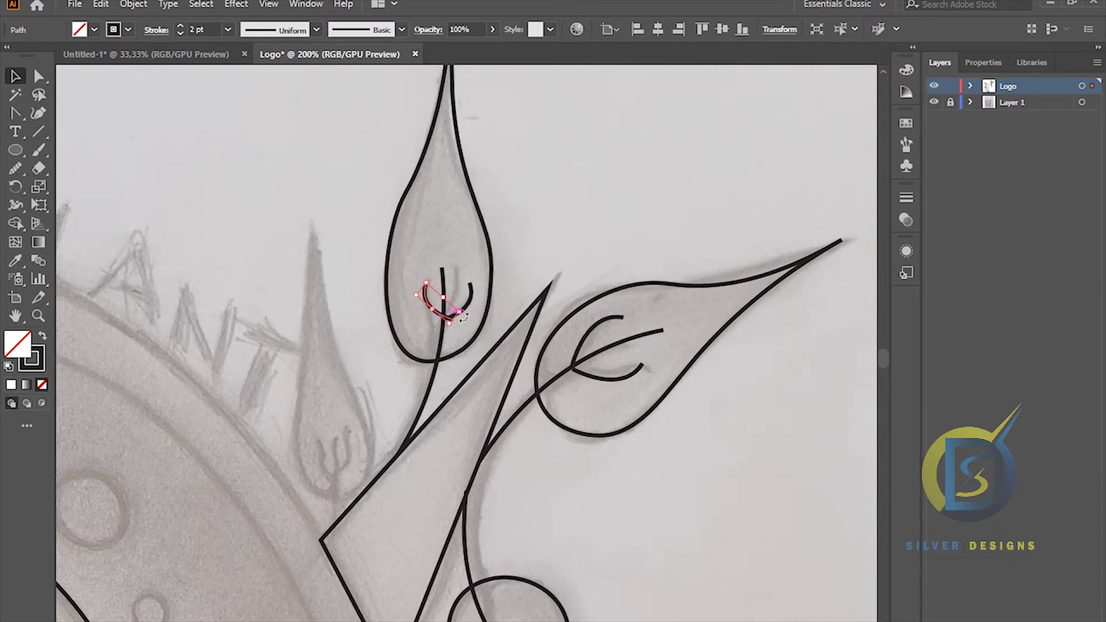
pyautogui.press('Left')
pyautogui.press('Left')
pyautogui.press('Left')
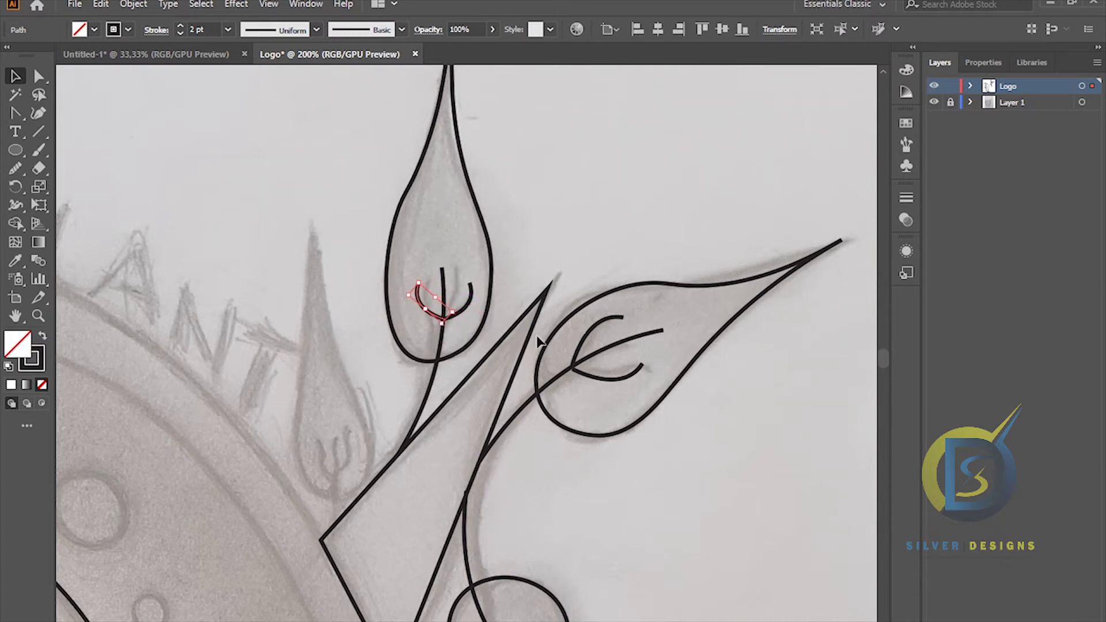
pyautogui.click(577, 247)
pyautogui.scroll(-3, 569, 332)
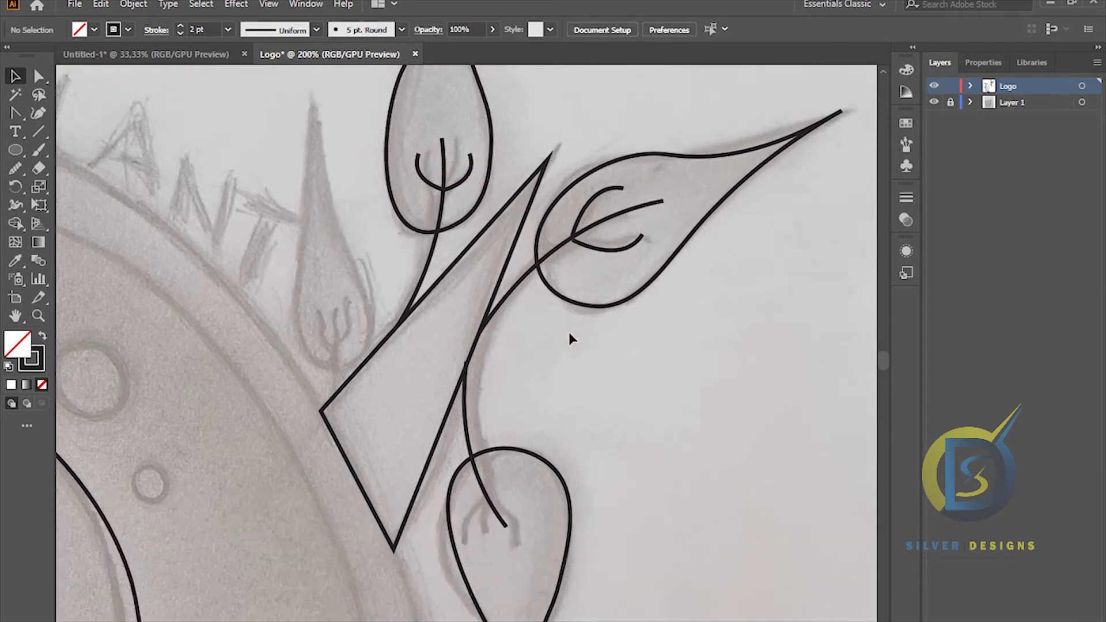
# - Copy side veins from the right-hand leaf into the lower leaf, placing one on each side of its central vein
pyautogui.click(616, 212)
pyautogui.moveTo(625, 217); pyautogui.dragTo(476, 507)
pyautogui.click(510, 516)
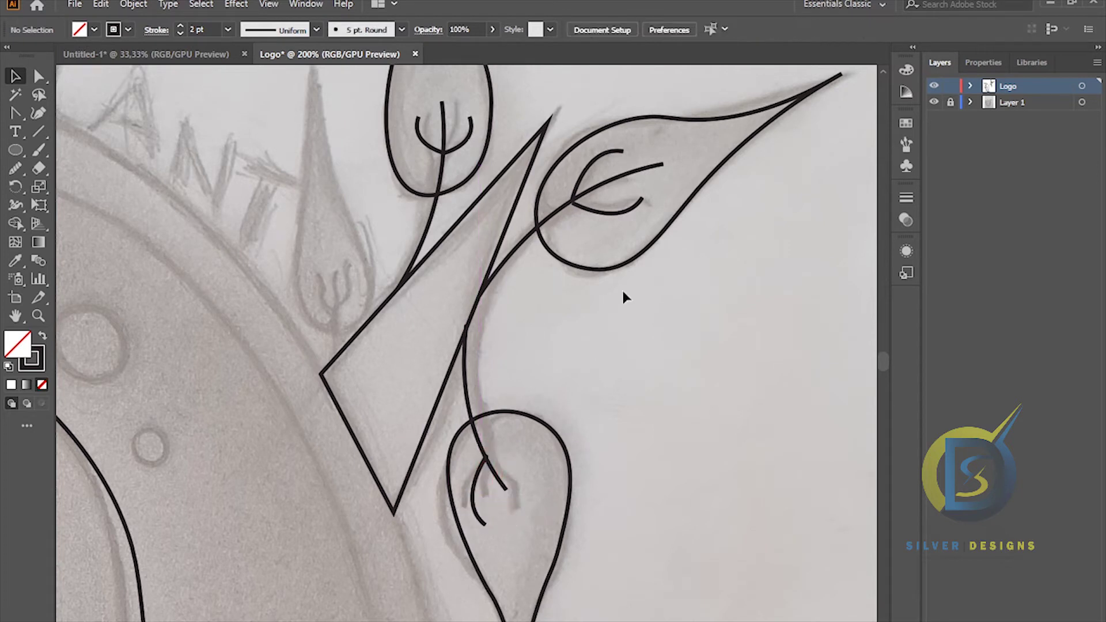
pyautogui.moveTo(610, 155); pyautogui.dragTo(545, 482)
pyautogui.click(622, 467)
# - Bend the straight edge between the penguin's head and neck into a curve following the sketch with the Anchor Point tool
pyautogui.scroll(-2, 655, 445)
pyautogui.scroll(-2, 656, 444)
pyautogui.moveTo(656, 443); pyautogui.dragTo(635, 360)
pyautogui.scroll(4, 657, 353)
pyautogui.scroll(-2, 657, 353)
pyautogui.scroll(-1, 585, 371)
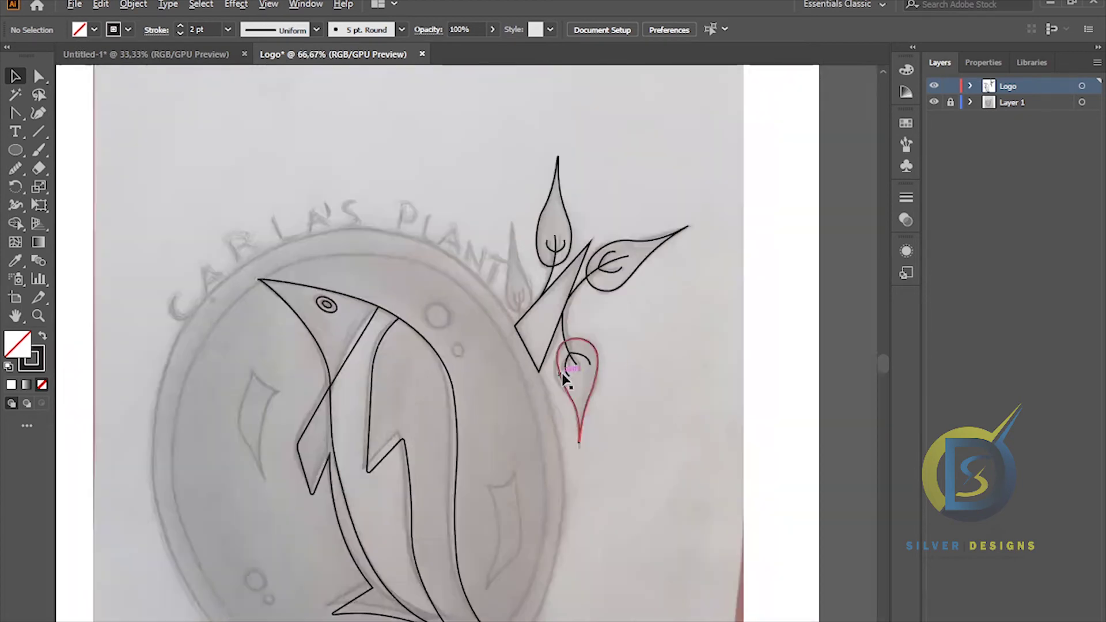
pyautogui.moveTo(474, 375); pyautogui.dragTo(488, 328)
pyautogui.scroll(3, 414, 308)
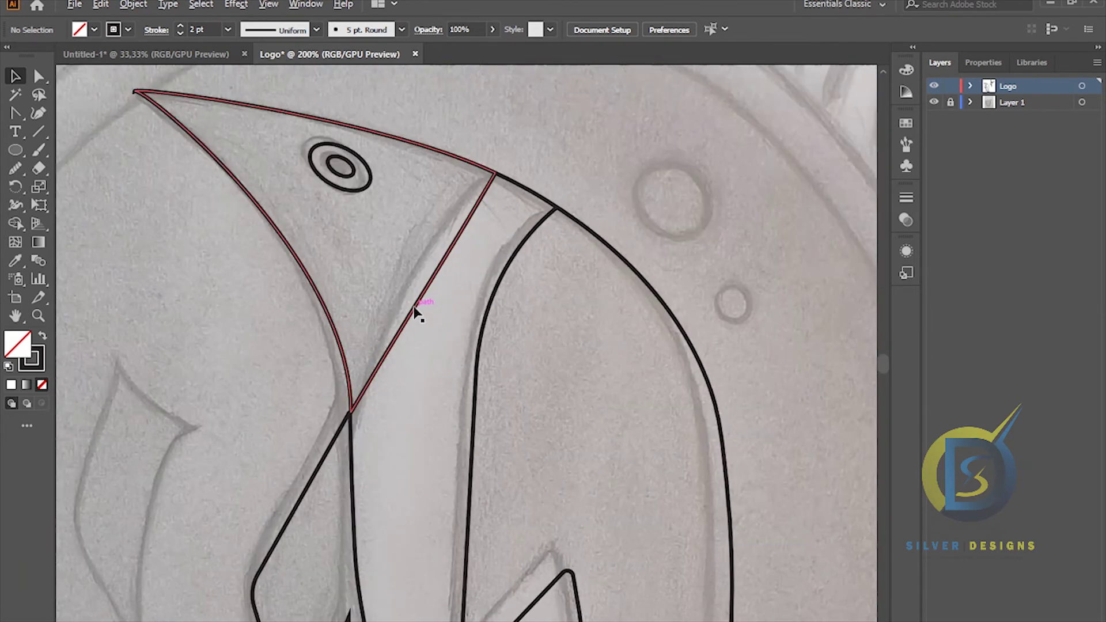
pyautogui.click(426, 292)
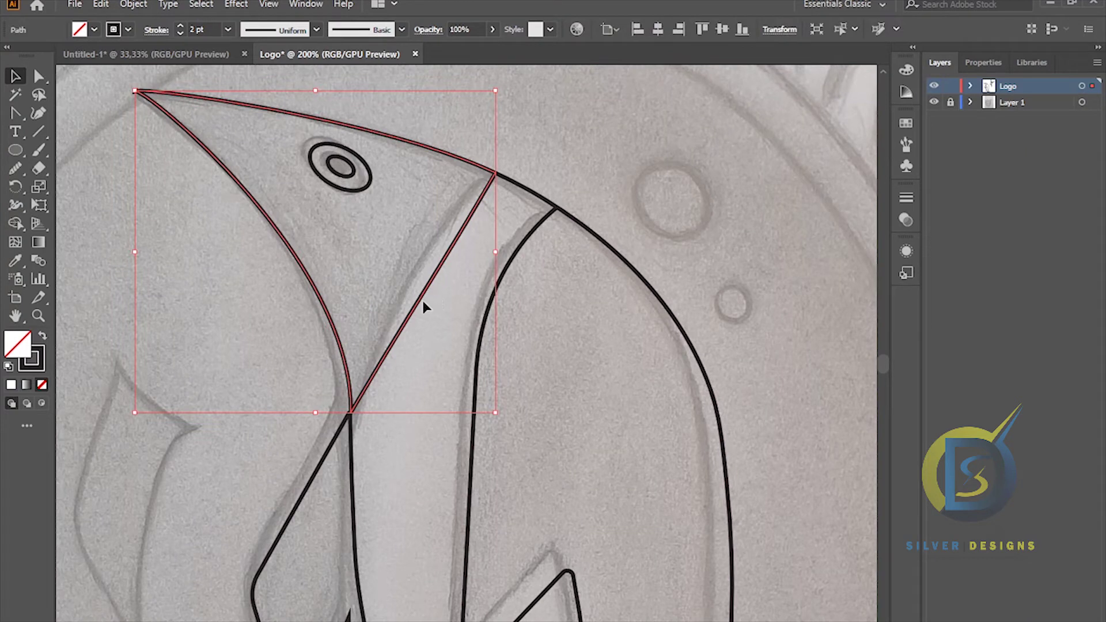
pyautogui.click(39, 77)
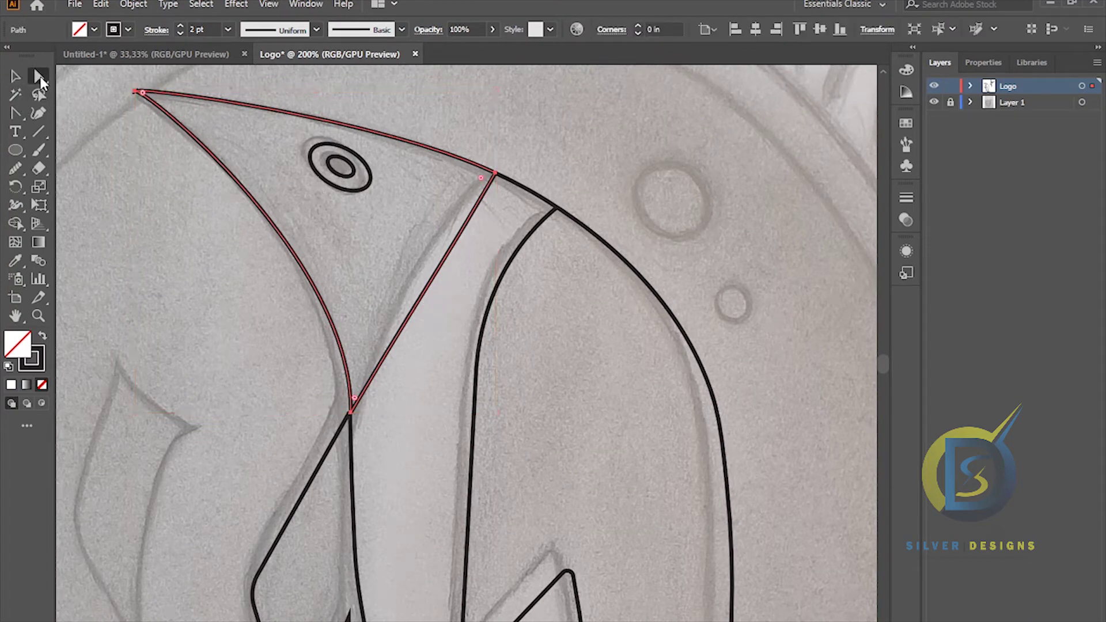
pyautogui.click(15, 112)
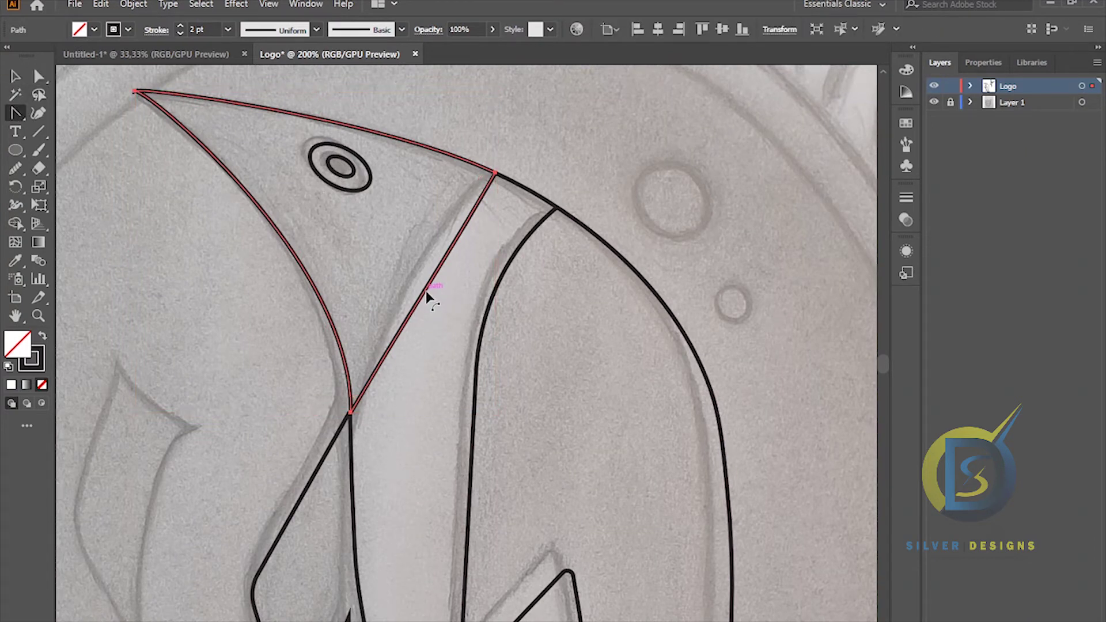
pyautogui.moveTo(424, 291); pyautogui.dragTo(409, 271)
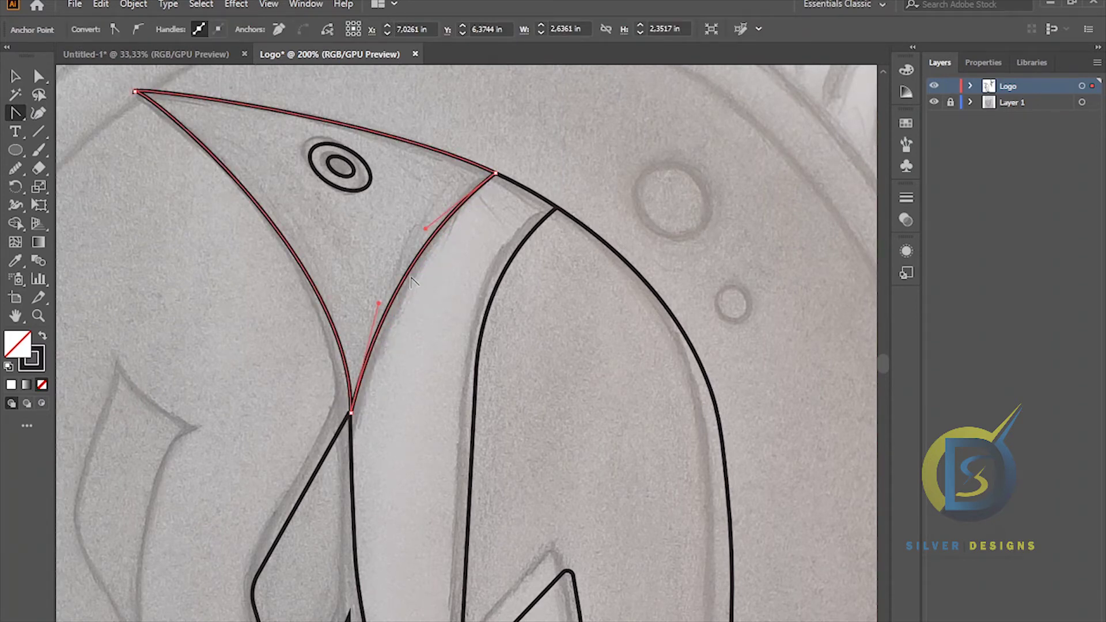
pyautogui.scroll(-5, 411, 280)
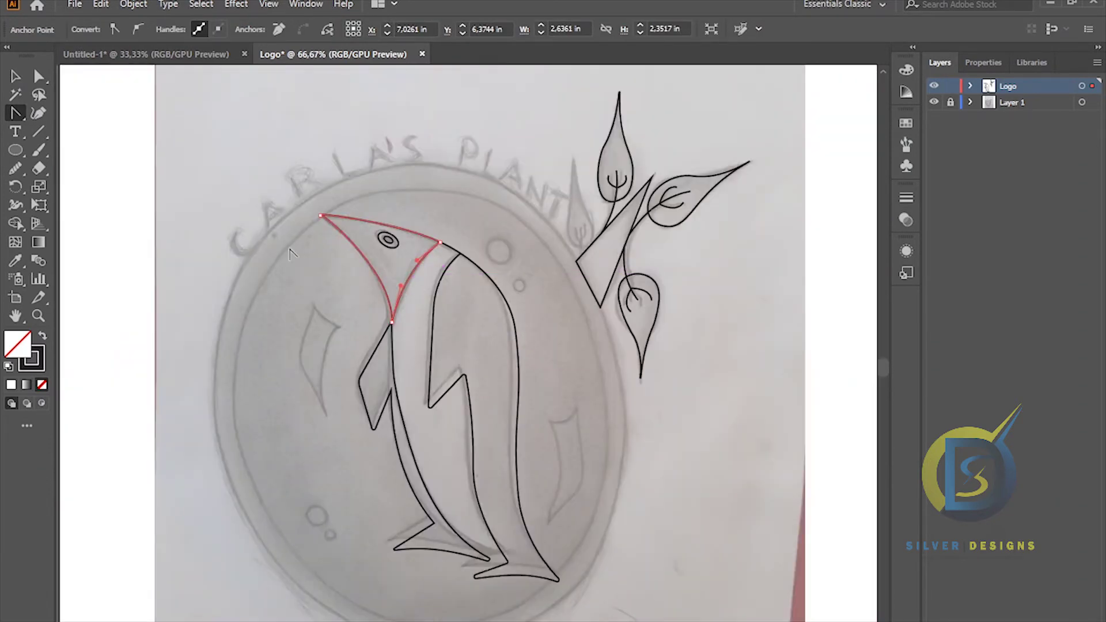
pyautogui.click(14, 76)
pyautogui.click(272, 178)
# - Hide the sketch on Layer 1 to examine the traced penguin and branch outlines, and show it again
pyautogui.scroll(-1, 274, 179)
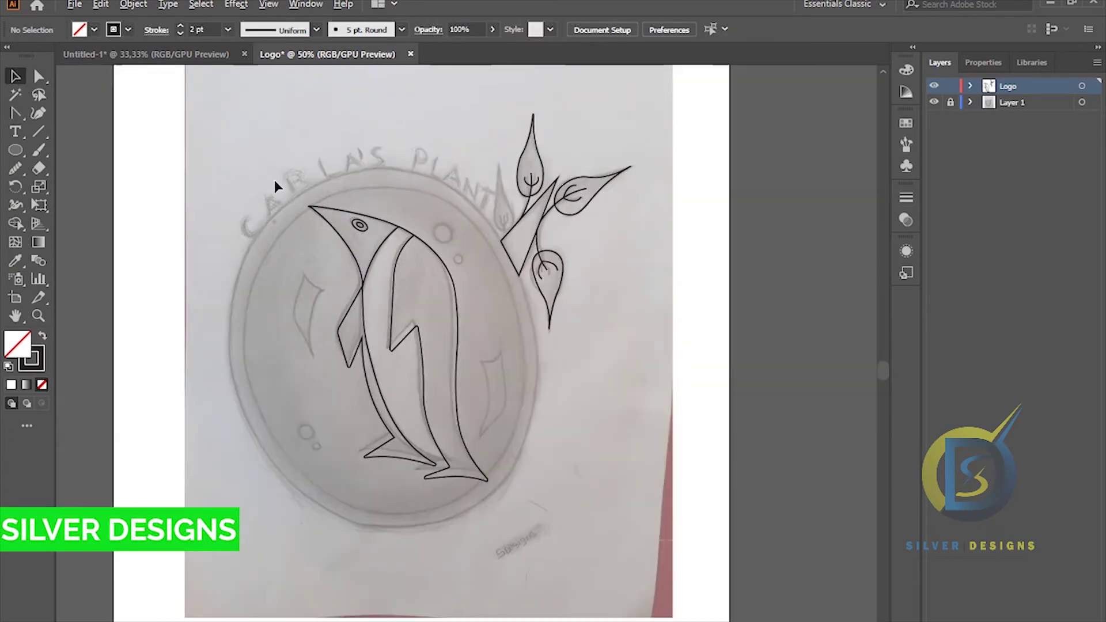
pyautogui.moveTo(375, 155)
pyautogui.mouseDown()
pyautogui.moveTo(400, 198)
pyautogui.moveTo(431, 185)
pyautogui.mouseUp()
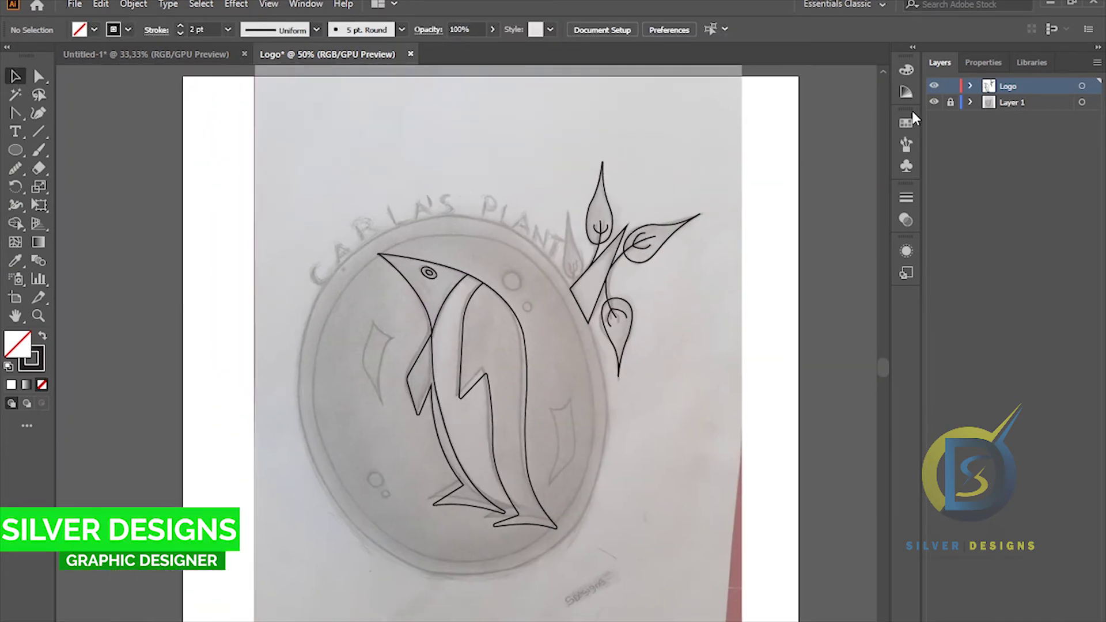
pyautogui.click(934, 102)
pyautogui.moveTo(265, 140); pyautogui.dragTo(716, 553)
pyautogui.click(749, 386)
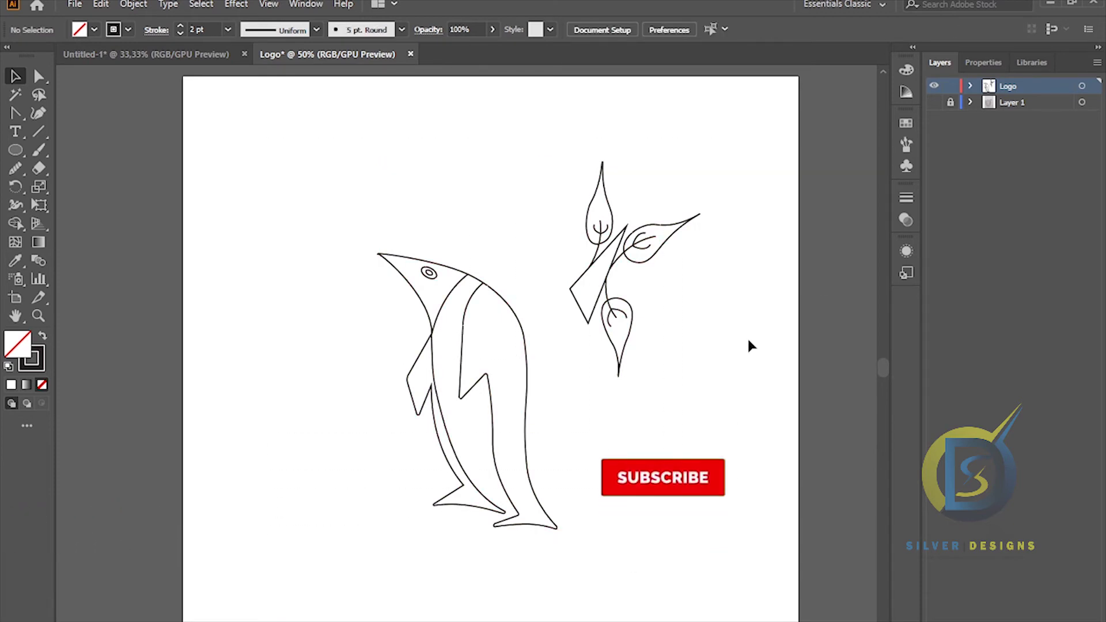
pyautogui.click(934, 102)
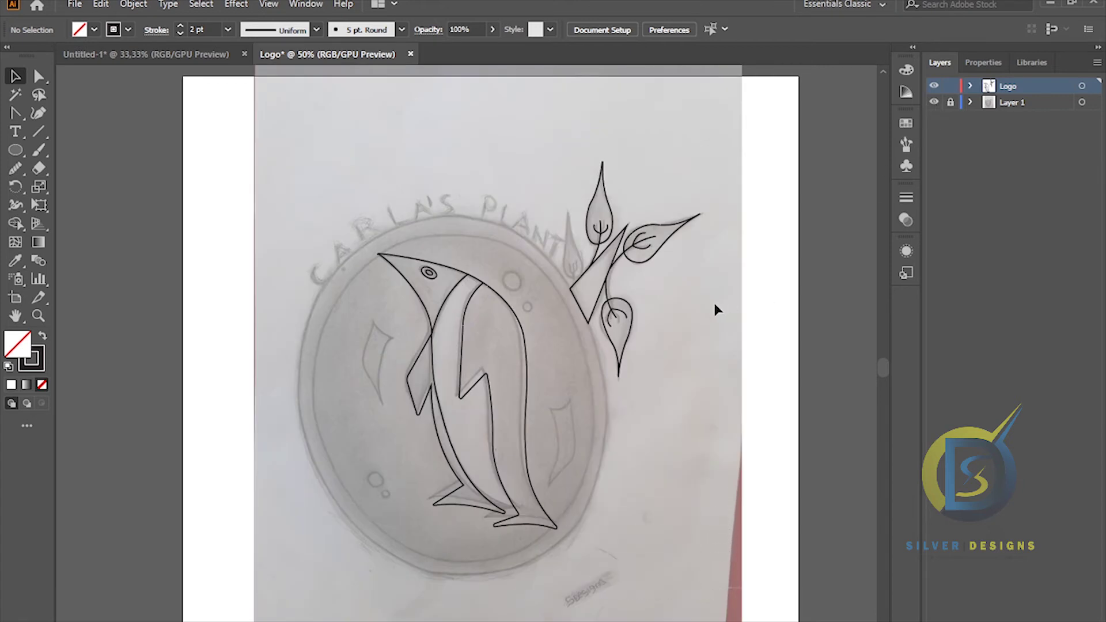
pyautogui.scroll(3, 588, 268)
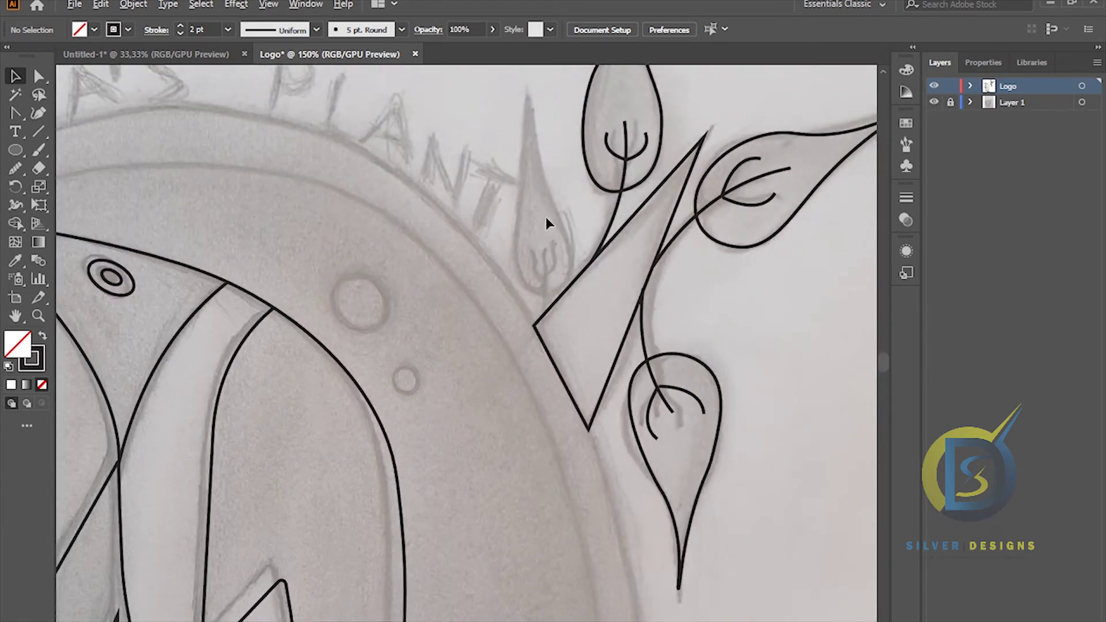
pyautogui.scroll(-3, 545, 217)
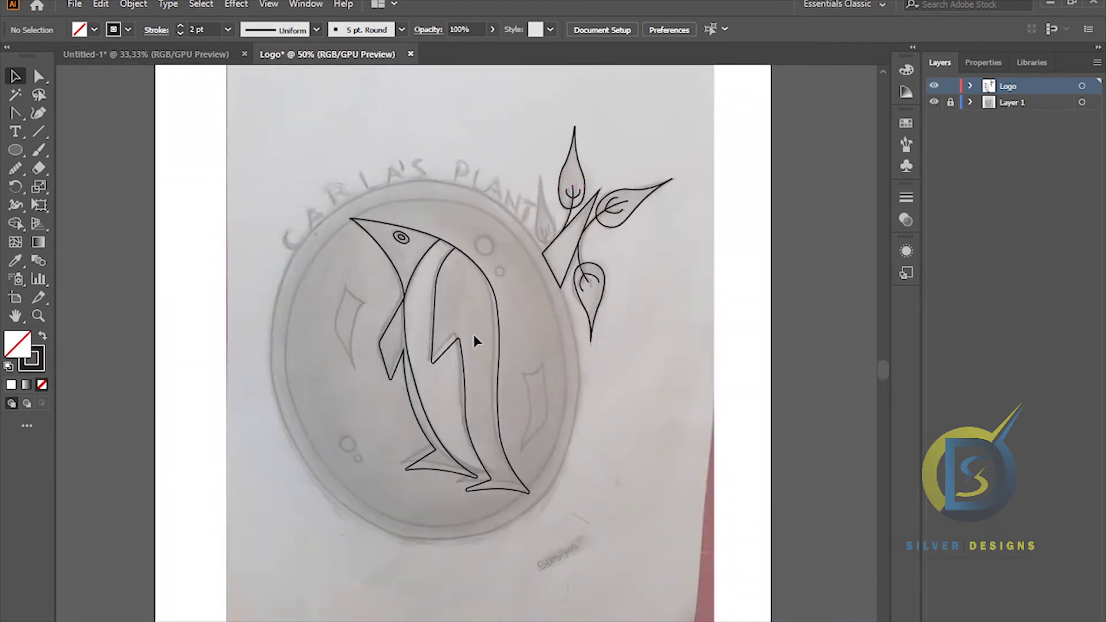
pyautogui.scroll(1, 469, 333)
pyautogui.scroll(-1, 469, 333)
pyautogui.scroll(1, 469, 333)
pyautogui.scroll(1, 469, 333)
pyautogui.scroll(-1, 469, 333)
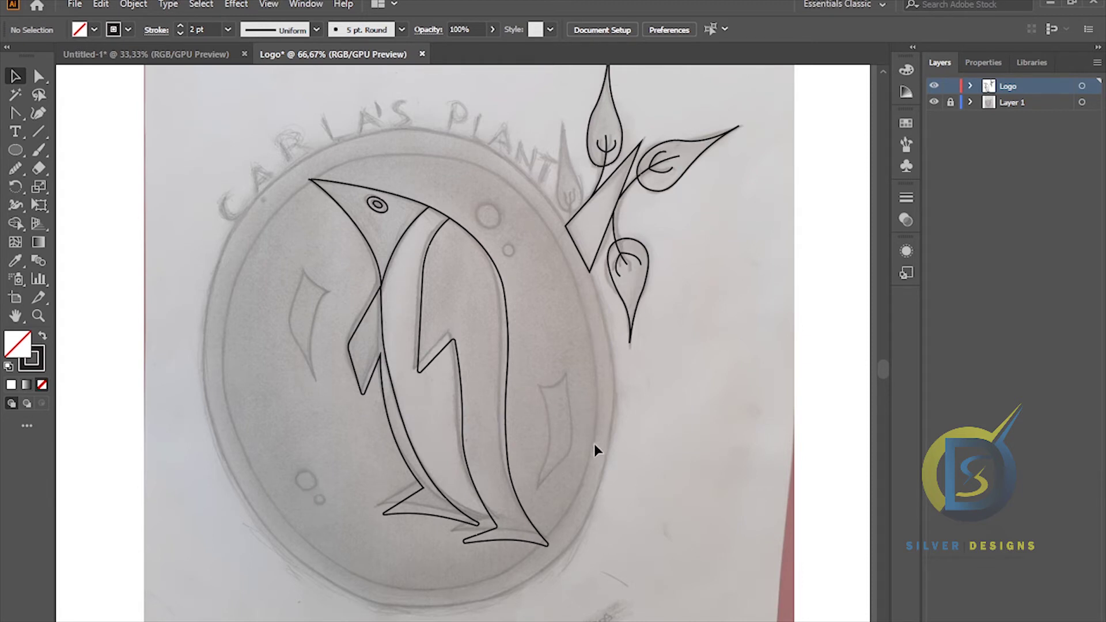
# - Trace the curved four-cornered highlight left of the penguin as a closed path with the Curvature tool
pyautogui.click(38, 112)
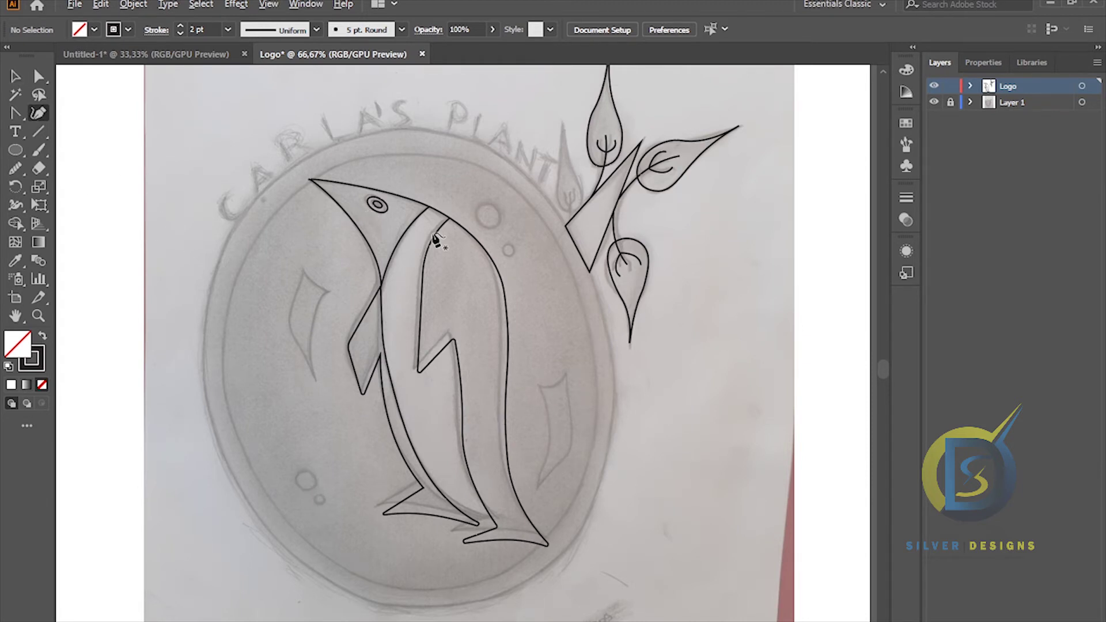
pyautogui.scroll(1, 436, 239)
pyautogui.scroll(1, 255, 316)
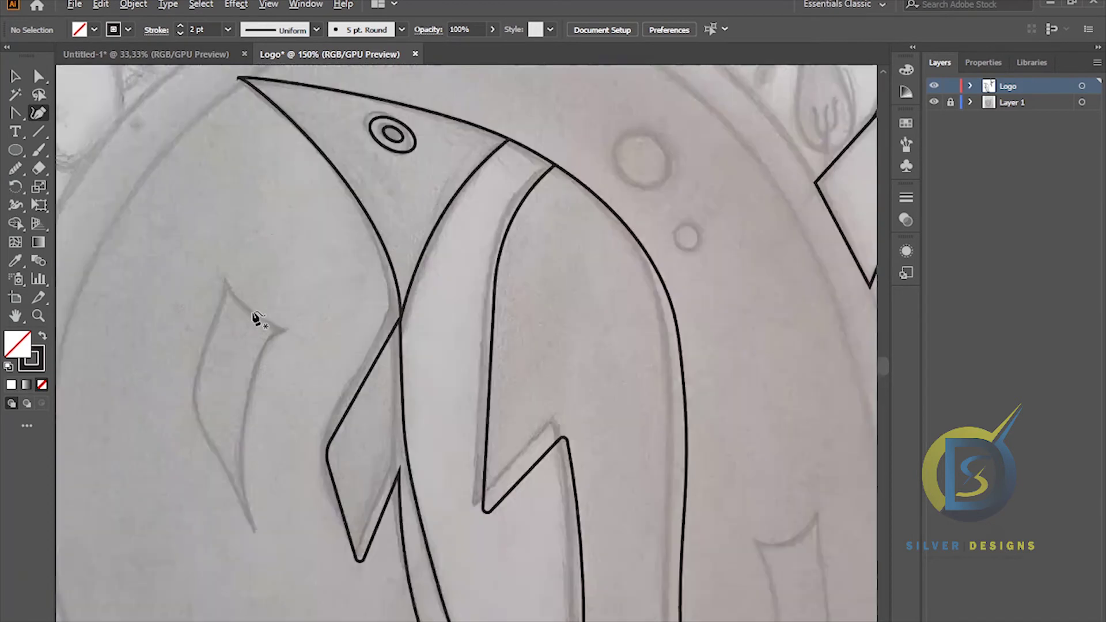
pyautogui.click(225, 281)
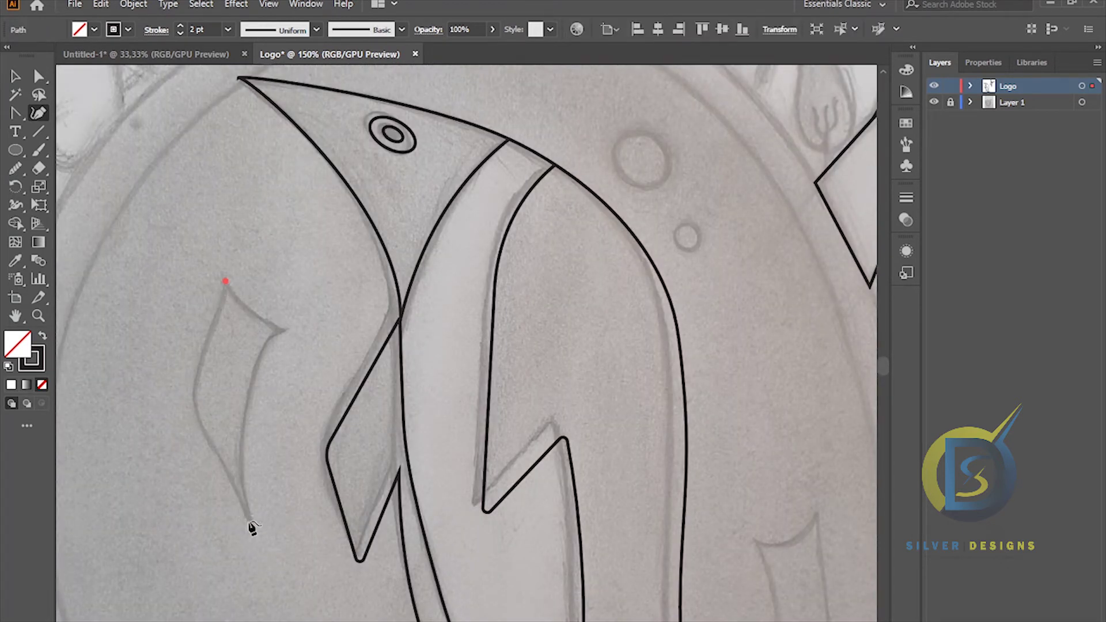
pyautogui.moveTo(247, 517); pyautogui.dragTo(328, 600)
pyautogui.hotkey('ctrl', 'z')
pyautogui.click(194, 399)
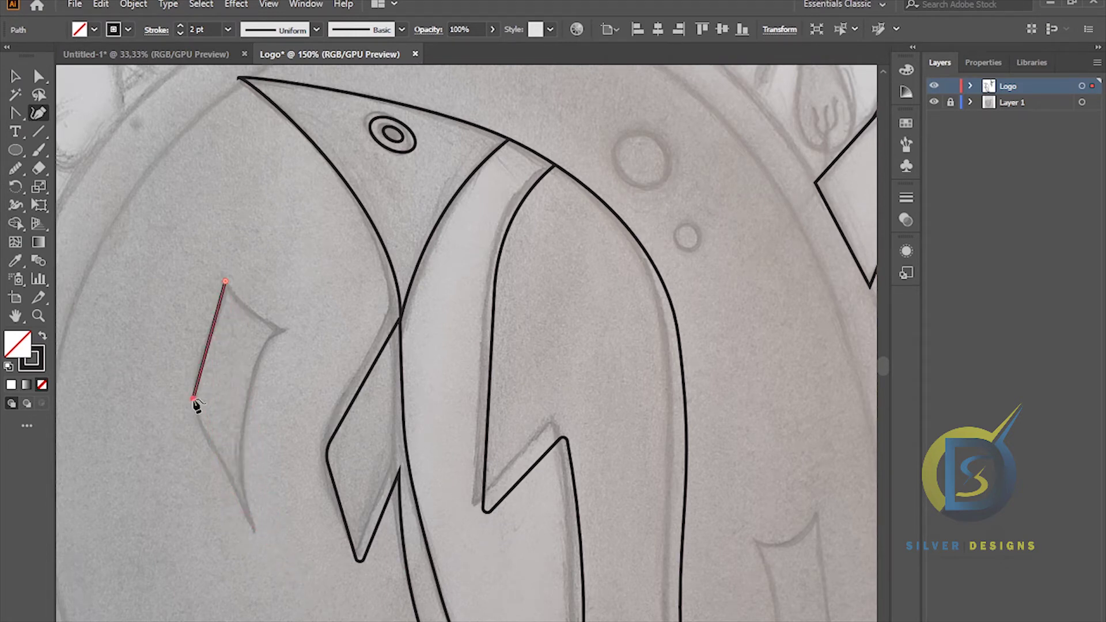
pyautogui.click(250, 526)
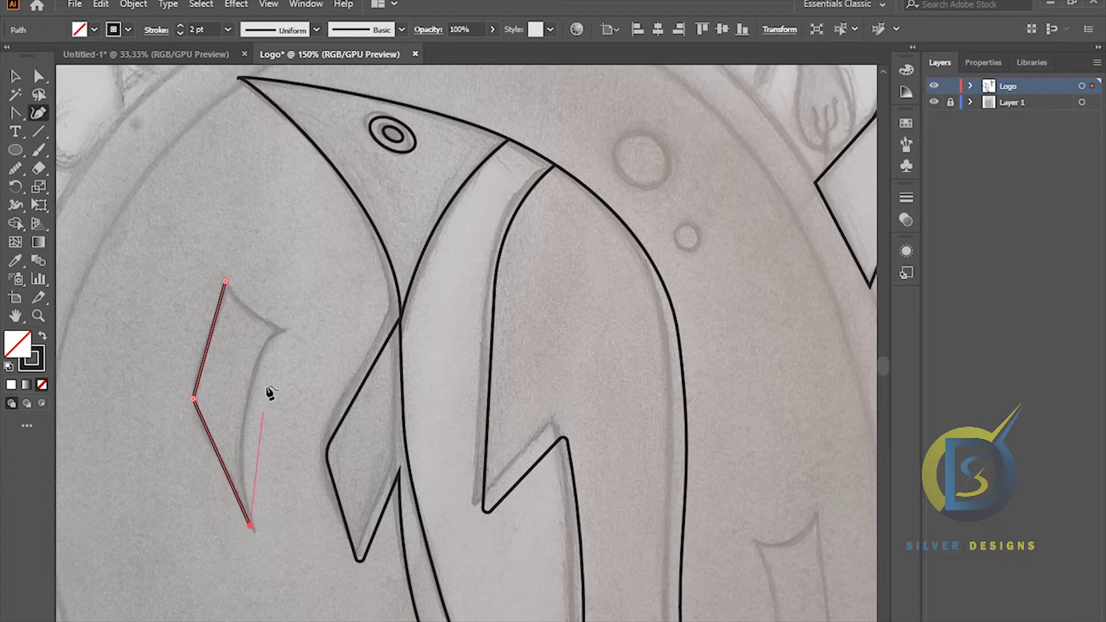
pyautogui.click(278, 331)
pyautogui.click(225, 282)
pyautogui.moveTo(226, 284); pyautogui.dragTo(223, 280)
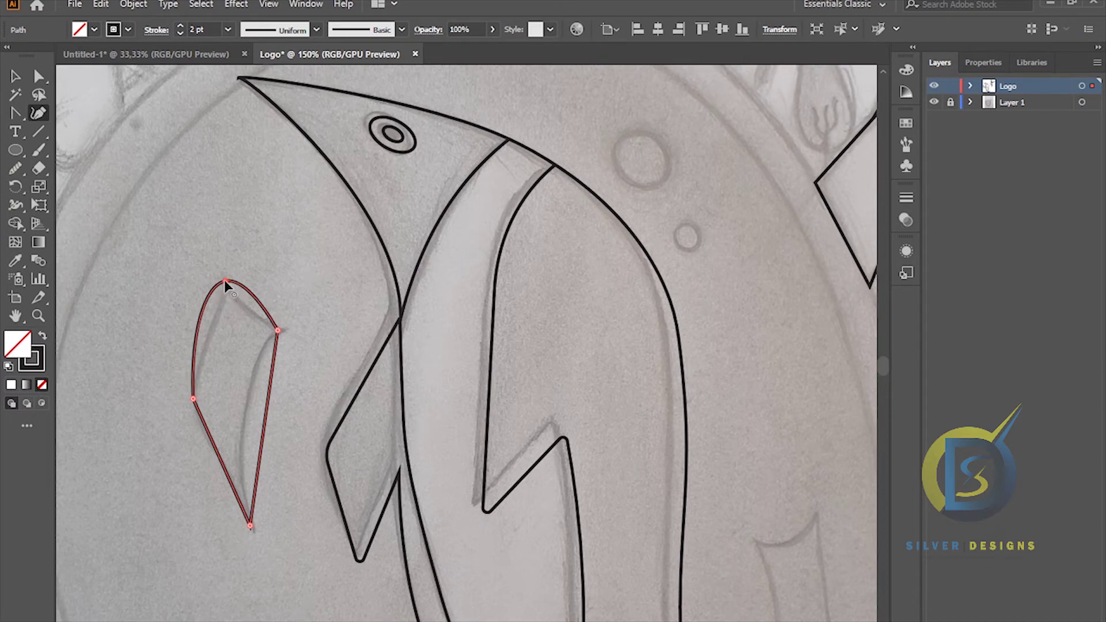
# - Convert the left highlight's top point to a corner, round its side corner, and fit its bottom tip to the sketch
pyautogui.keyDown('alt'); pyautogui.click(225, 281); pyautogui.keyUp('alt')
pyautogui.click(15, 115)
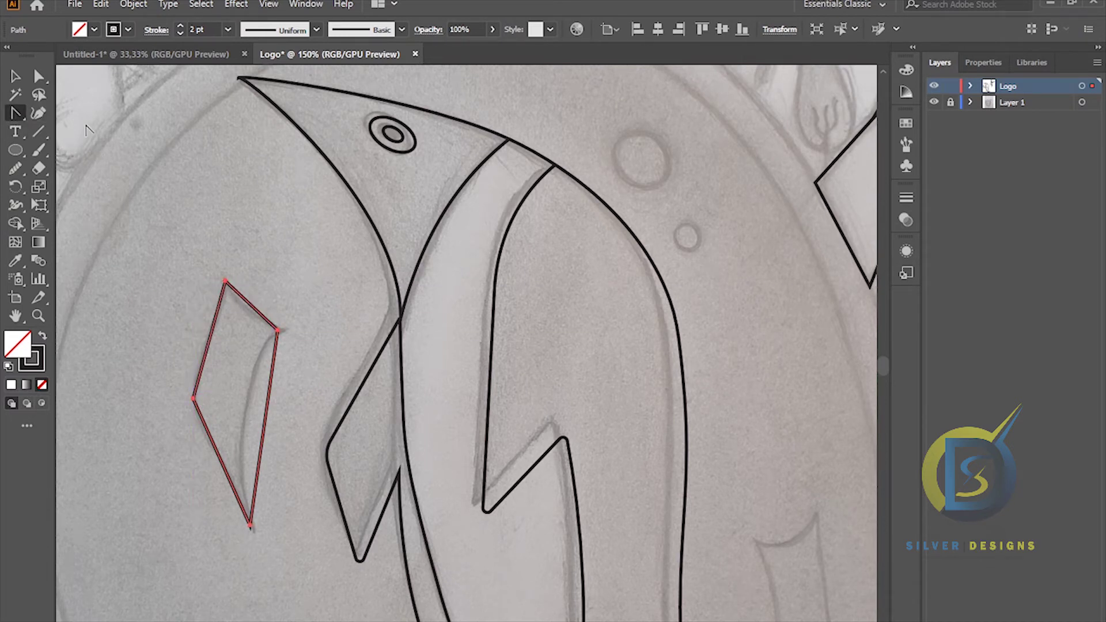
pyautogui.click(39, 77)
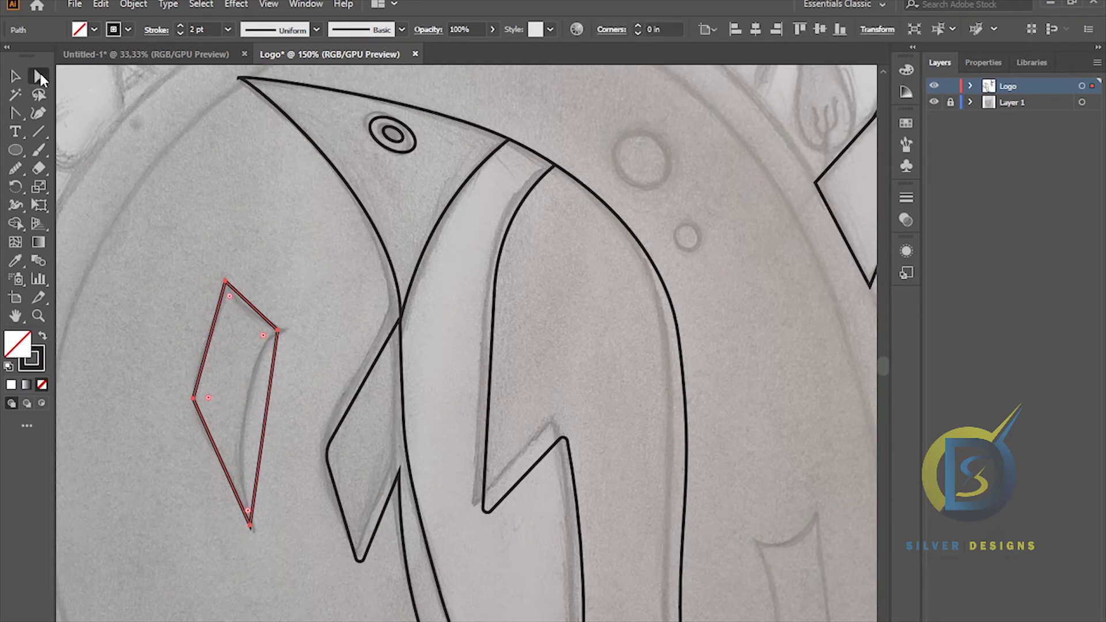
pyautogui.moveTo(209, 403); pyautogui.dragTo(265, 399)
pyautogui.click(194, 403)
pyautogui.click(251, 526)
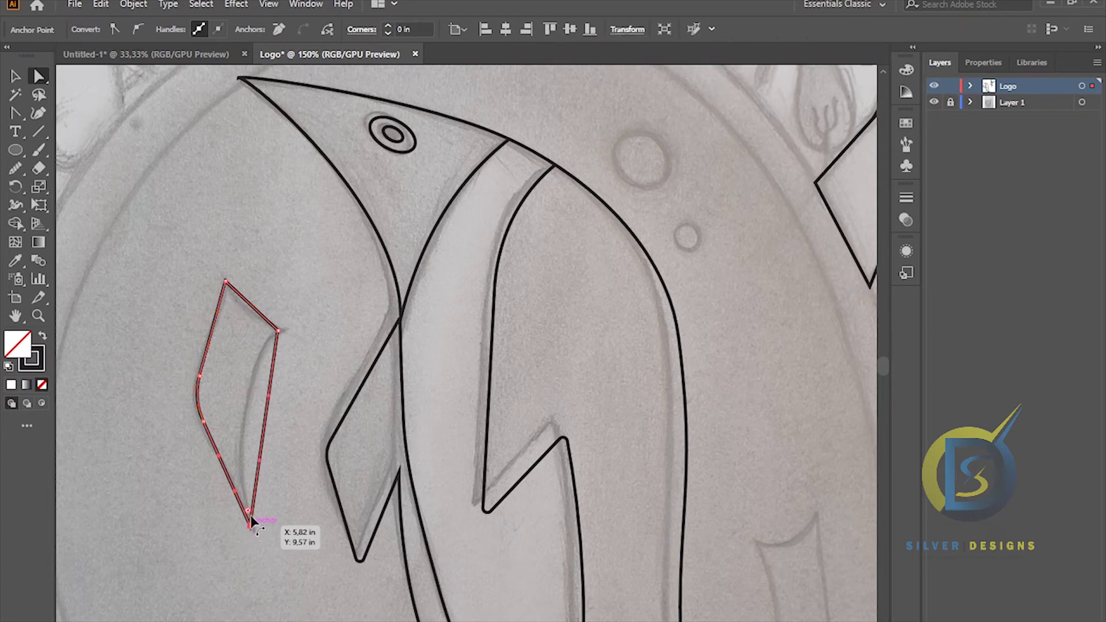
pyautogui.moveTo(249, 511); pyautogui.dragTo(250, 519)
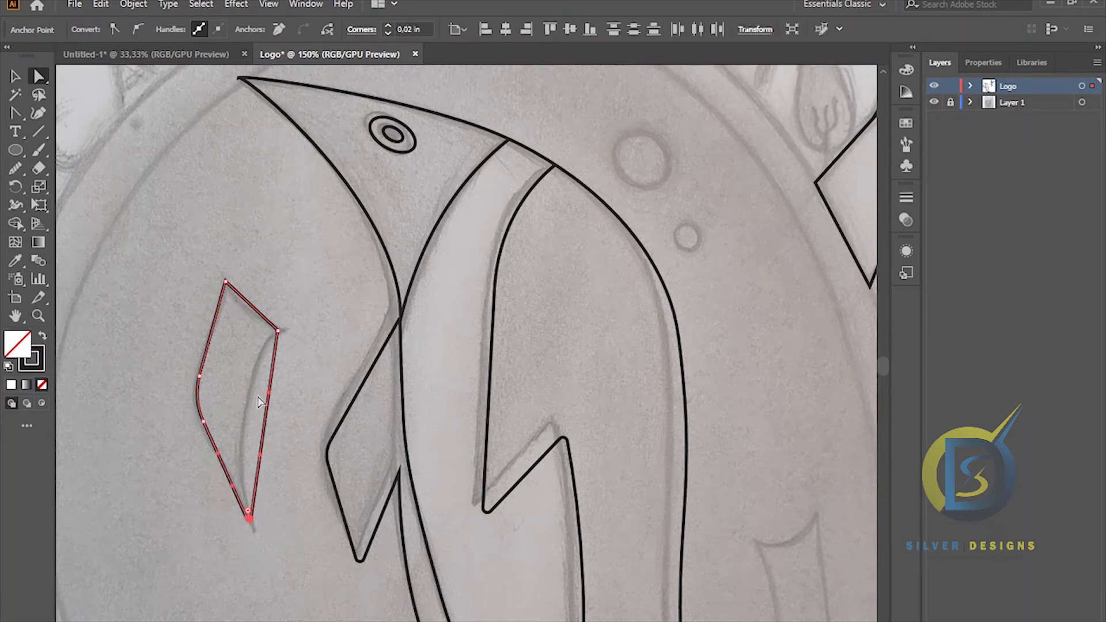
# - Bend the left highlight's upper edge and its edge facing the penguin into inward curves following the sketch
pyautogui.click(226, 282)
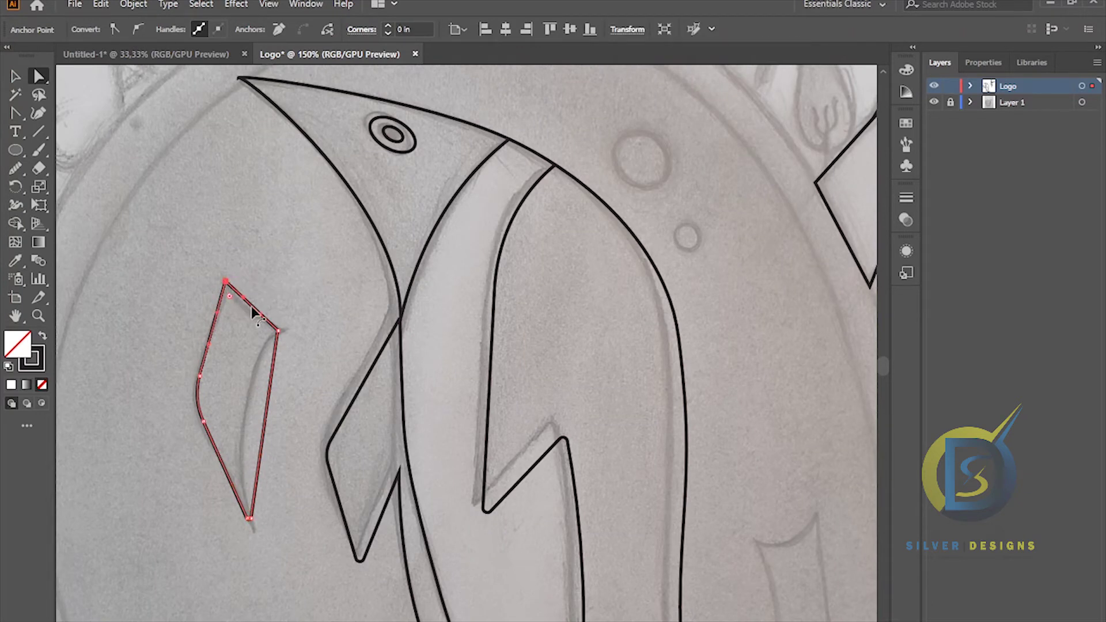
pyautogui.moveTo(249, 310); pyautogui.dragTo(249, 317)
pyautogui.moveTo(269, 398); pyautogui.dragTo(248, 389)
pyautogui.click(275, 334)
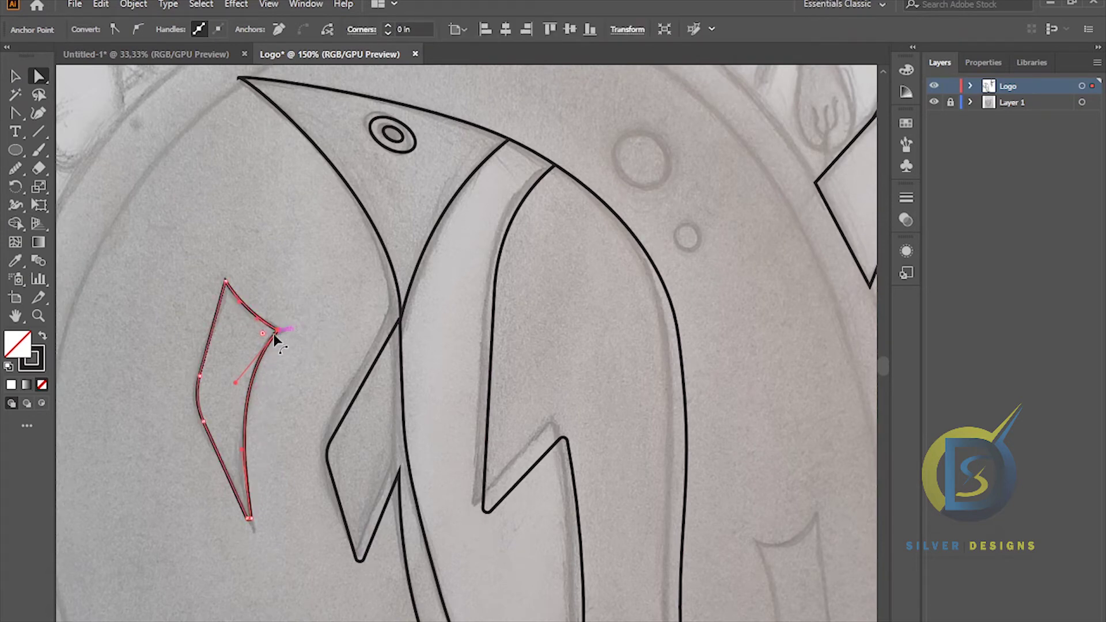
pyautogui.click(15, 75)
pyautogui.click(220, 276)
# - Create a copy of the left highlight reflected across the vertical axis
pyautogui.hotkey('ctrl', '-')
pyautogui.hotkey('ctrl', '-')
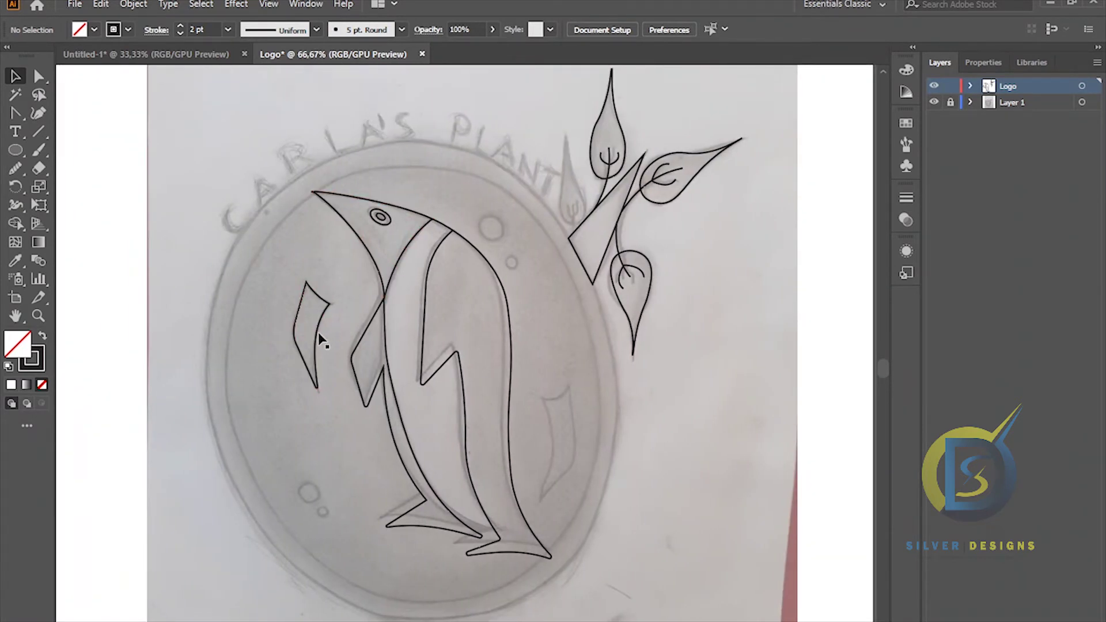
pyautogui.click(318, 340)
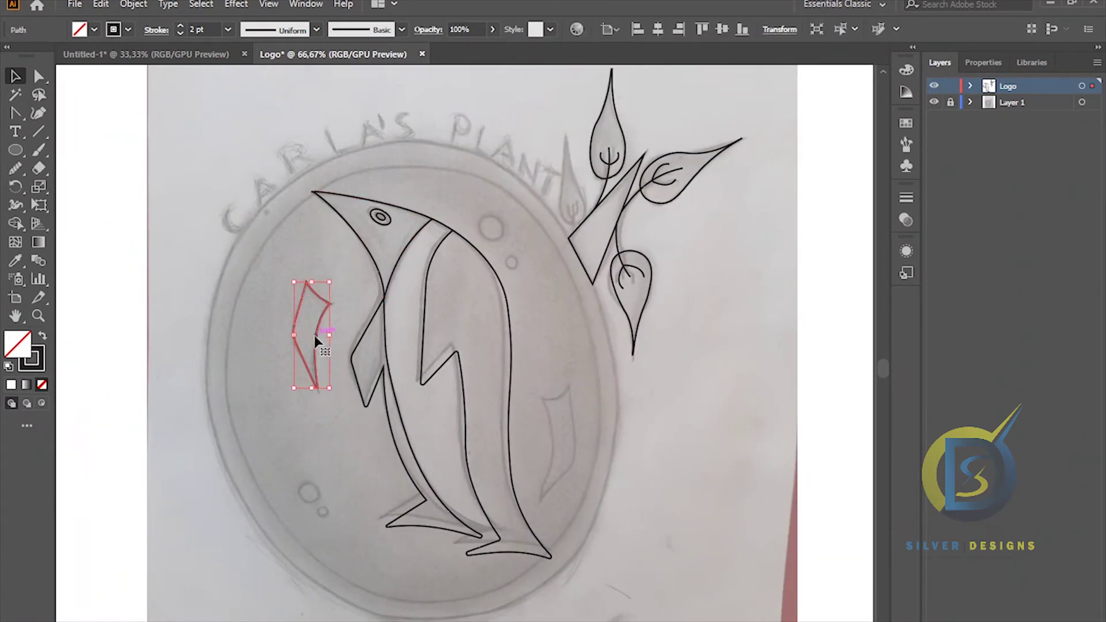
pyautogui.rightClick(316, 336)
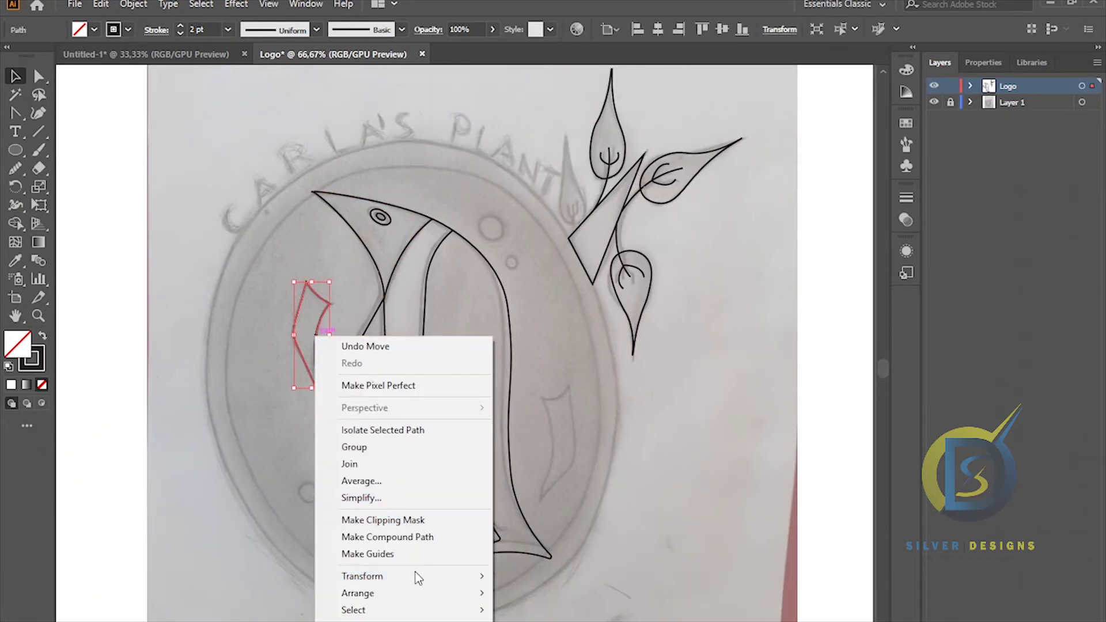
pyautogui.moveTo(430, 576)
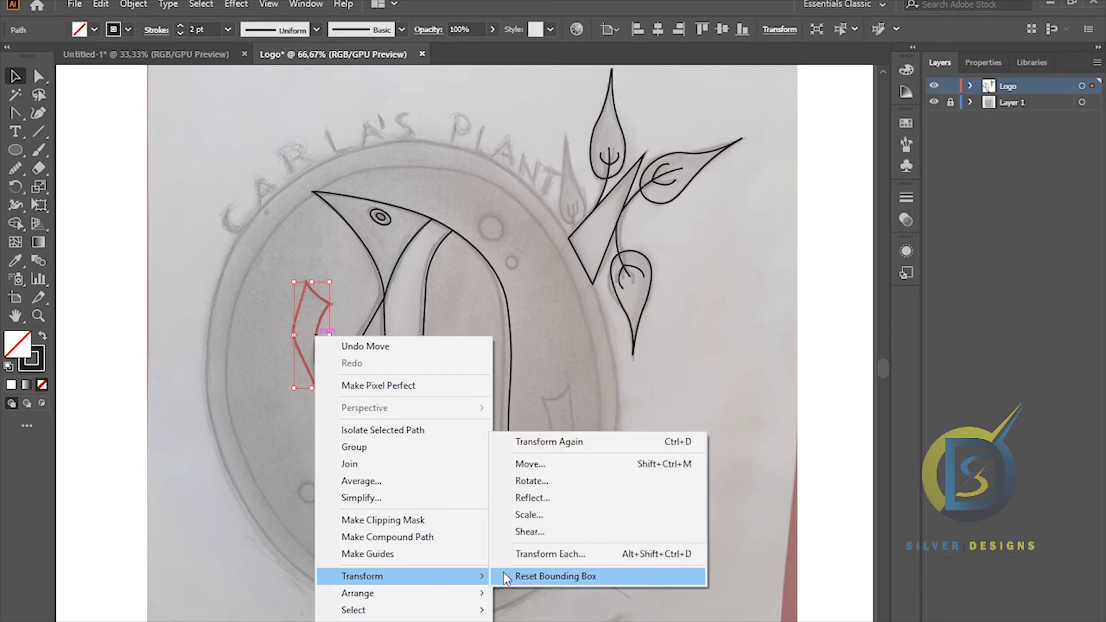
pyautogui.click(530, 498)
pyautogui.click(712, 349)
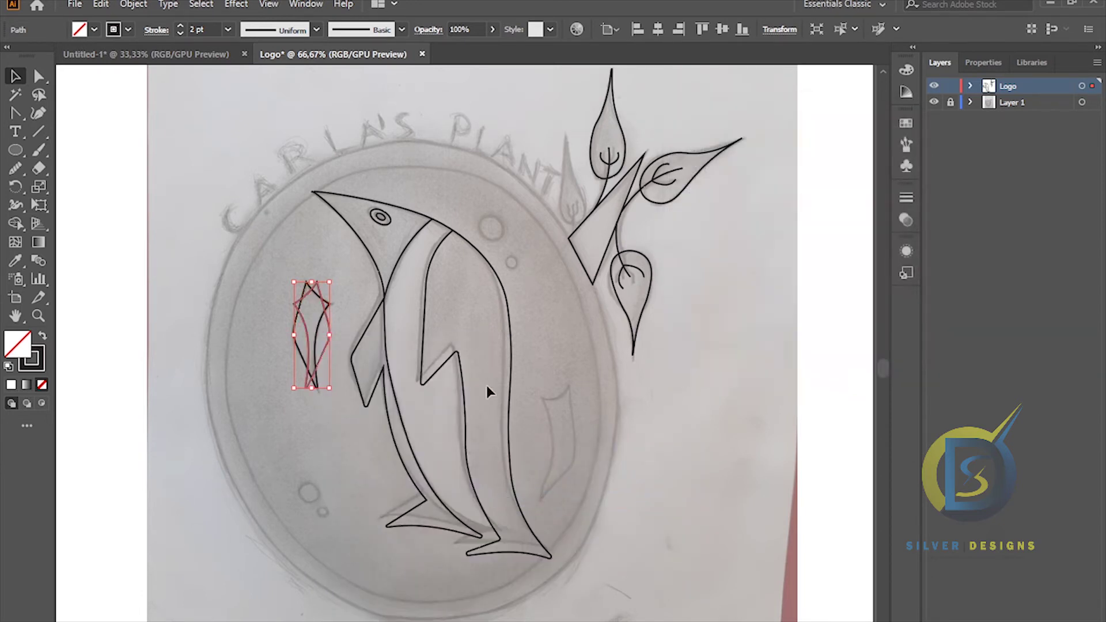
# - Move the mirrored highlight onto the sketched highlight right of the penguin and rotate it slightly to fit
pyautogui.moveTo(323, 353); pyautogui.dragTo(574, 454)
pyautogui.moveTo(586, 499); pyautogui.dragTo(579, 488)
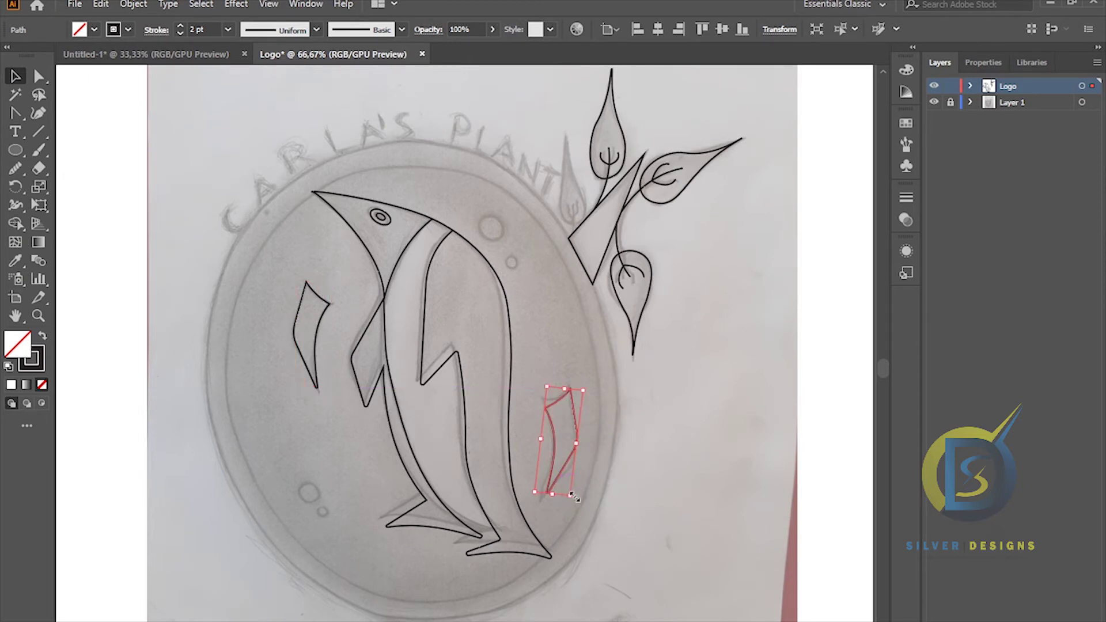
pyautogui.moveTo(577, 502); pyautogui.dragTo(579, 505)
pyautogui.click(622, 484)
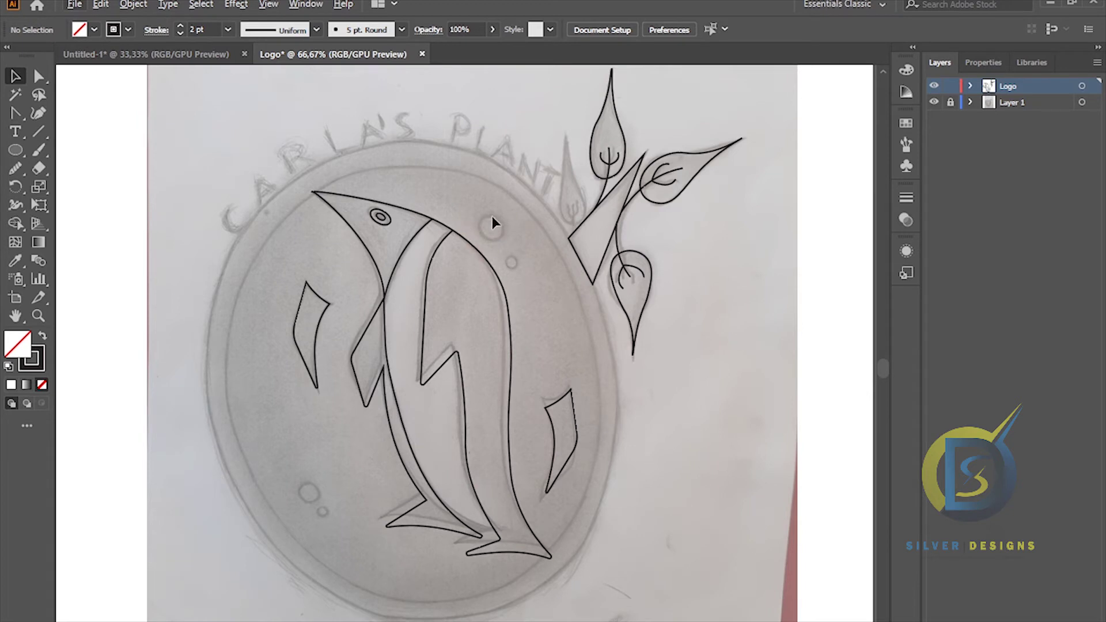
# - Draw a circle about 0.73 in wide over the larger sketched bubble behind the penguin's head
pyautogui.click(16, 150)
pyautogui.moveTo(464, 199); pyautogui.dragTo(509, 245)
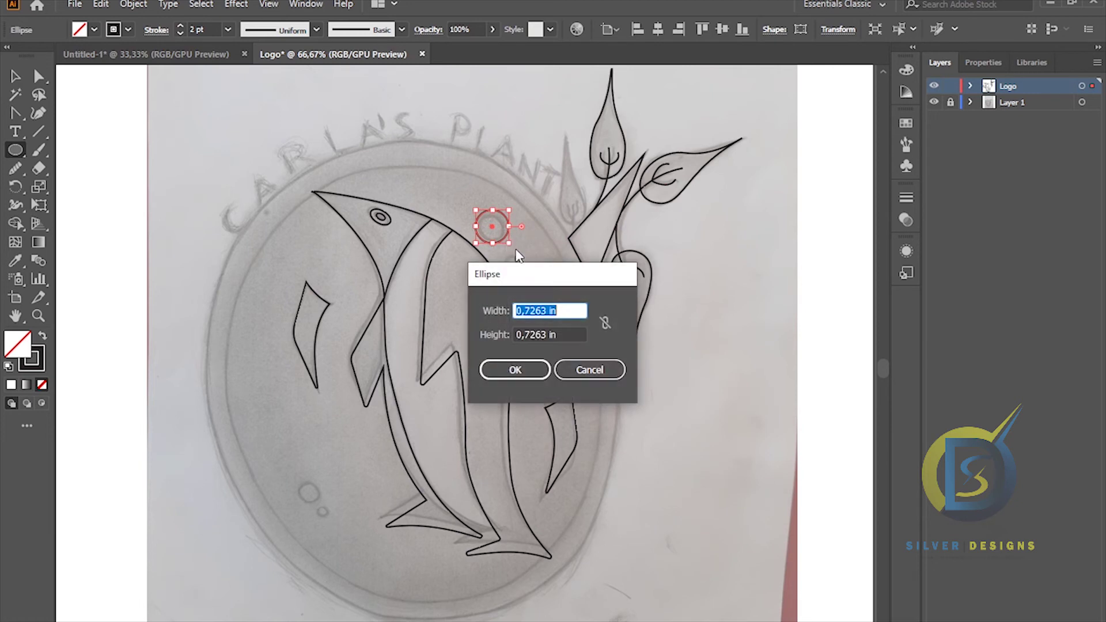
pyautogui.click(589, 368)
pyautogui.moveTo(508, 243); pyautogui.dragTo(510, 244)
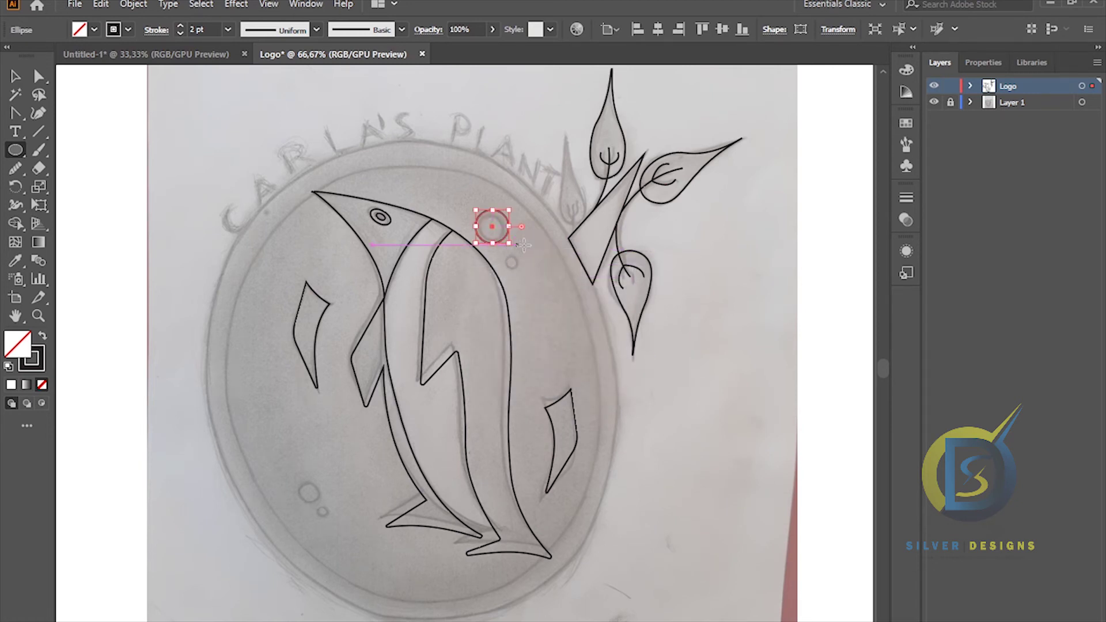
# - Copy the bubble circle and scale the copy down onto the smaller sketched bubble just below it
pyautogui.click(15, 75)
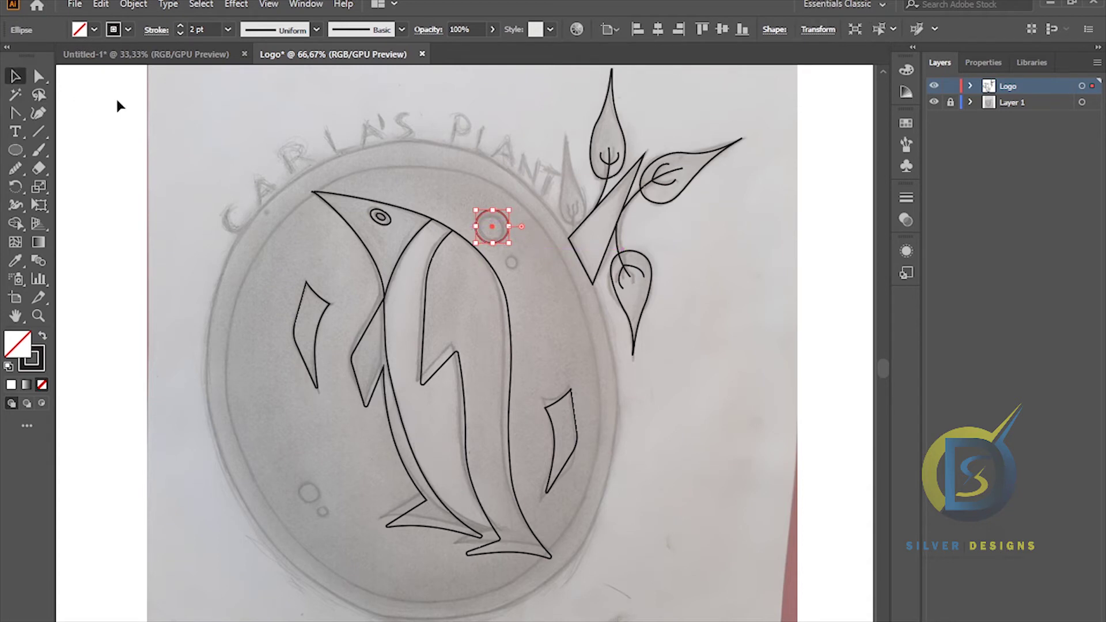
pyautogui.click(544, 278)
pyautogui.moveTo(503, 245); pyautogui.dragTo(526, 275)
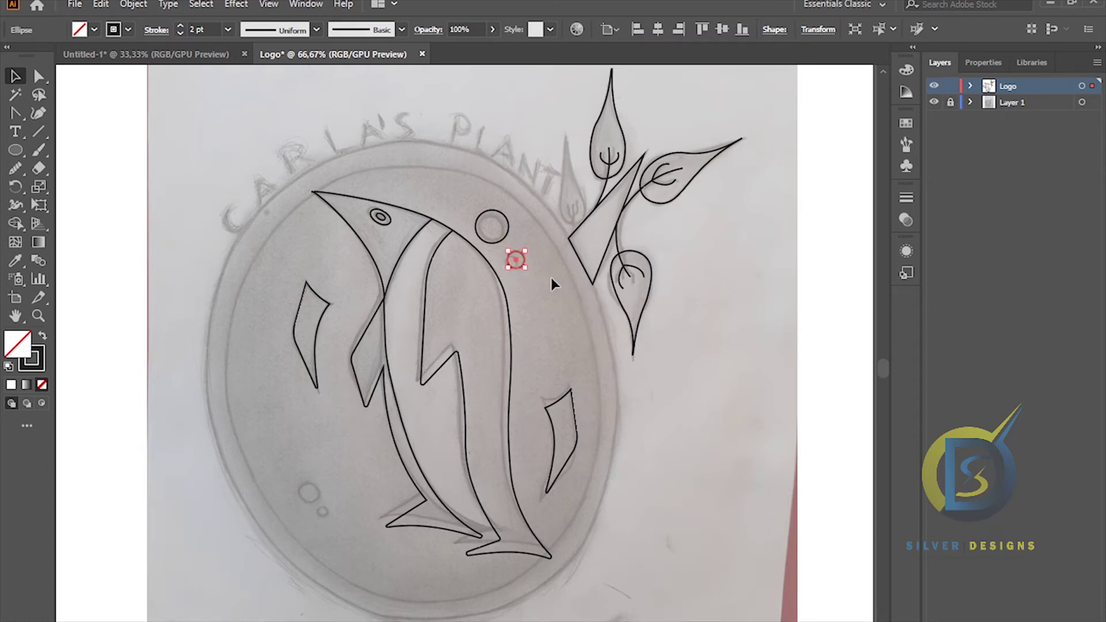
pyautogui.click(538, 283)
# - Copy both bubble circles together onto the pair of sketched bubbles at the lower left of the penguin
pyautogui.click(502, 240)
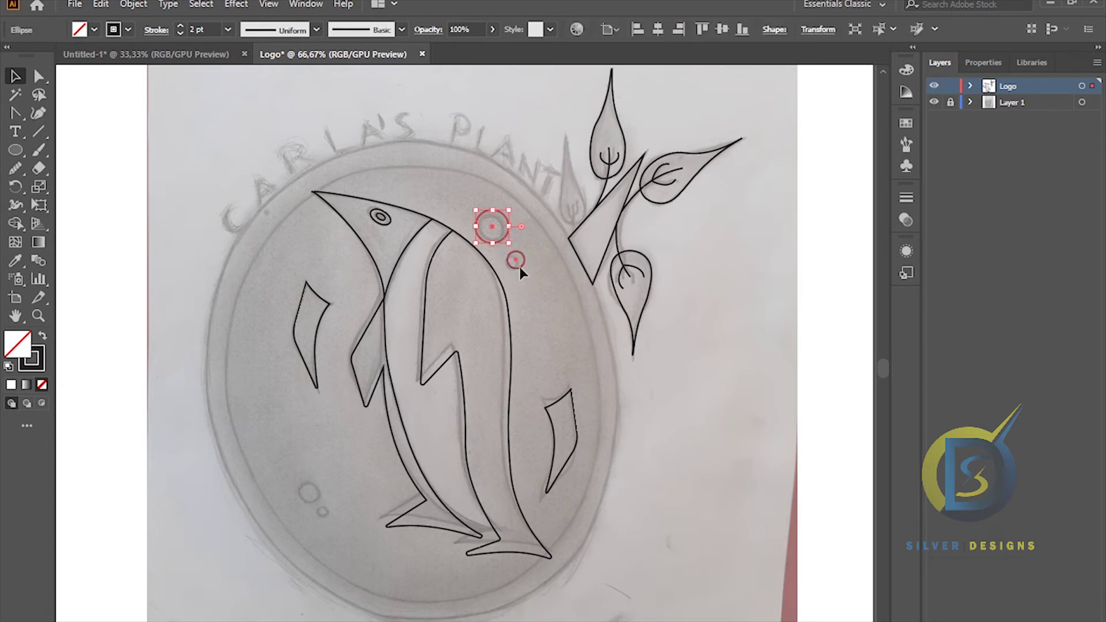
pyautogui.keyDown('shift'); pyautogui.click(518, 267); pyautogui.keyUp('shift')
pyautogui.moveTo(517, 267); pyautogui.dragTo(345, 528)
pyautogui.click(373, 426)
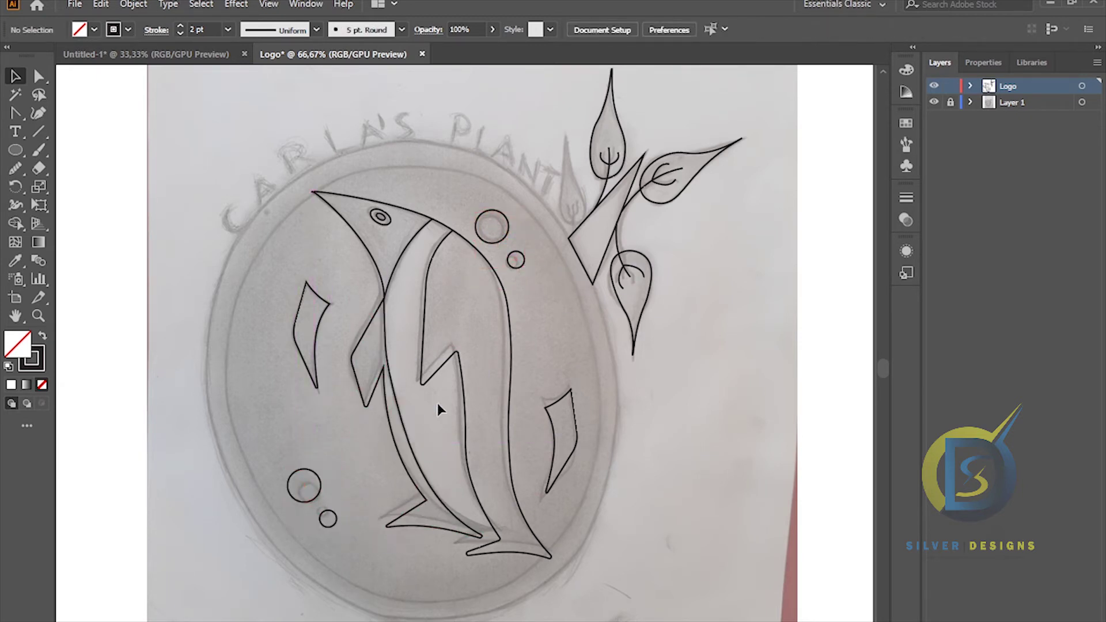
# - Toggle the sketch on Layer 1 to compare it with the traced outlines, leaving the layer hidden
pyautogui.click(935, 102)
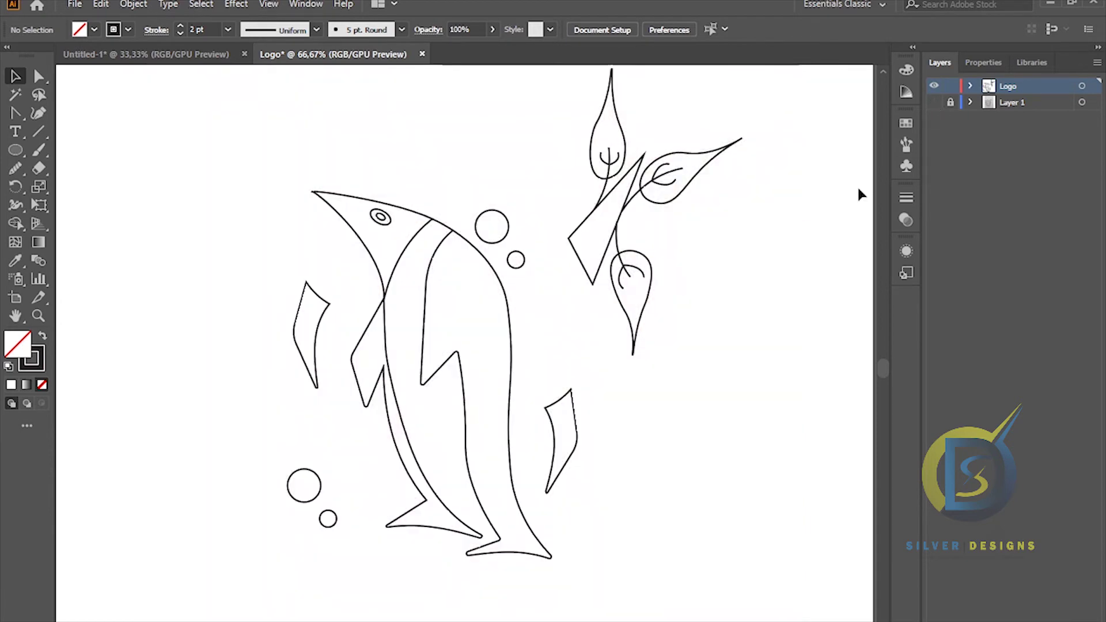
pyautogui.hotkey('ctrl', '-')
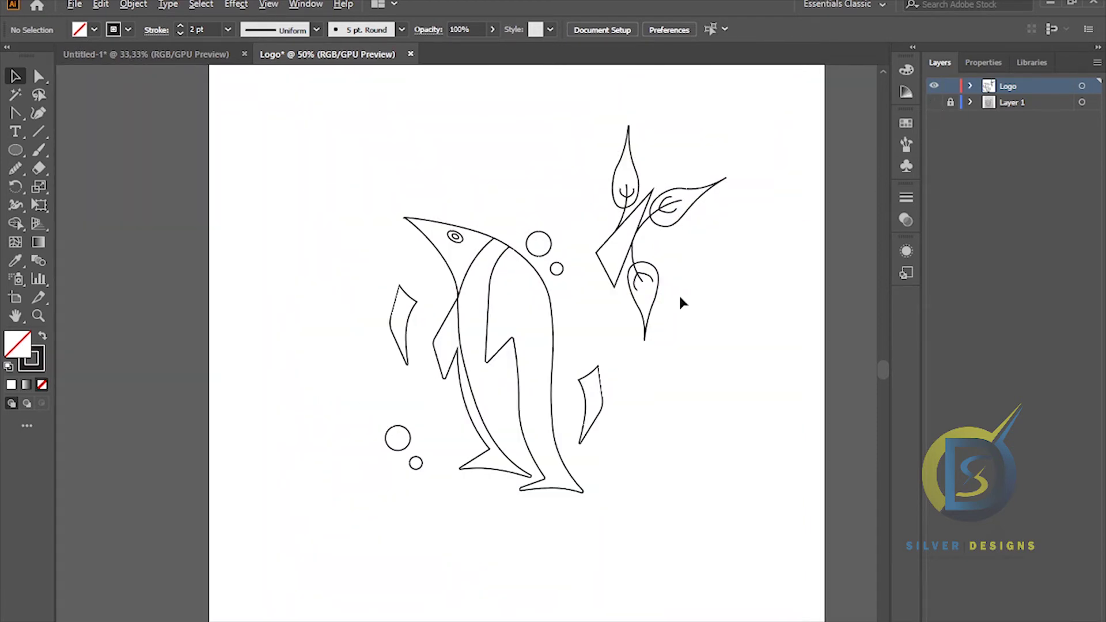
pyautogui.hotkey('ctrl', '-')
pyautogui.hotkey('ctrl', '+')
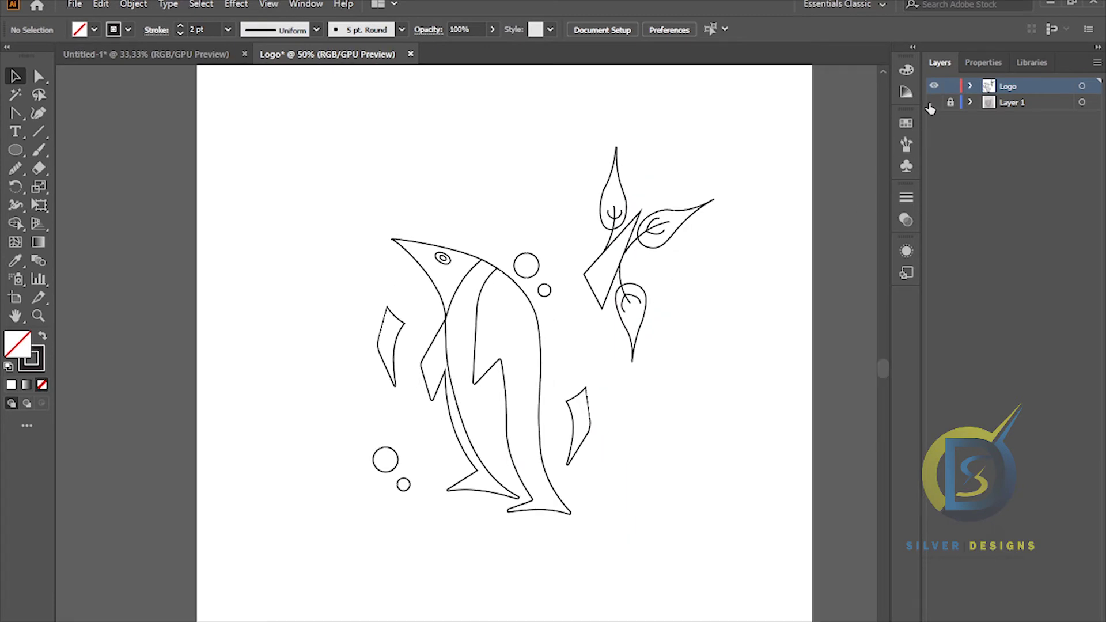
pyautogui.click(934, 102)
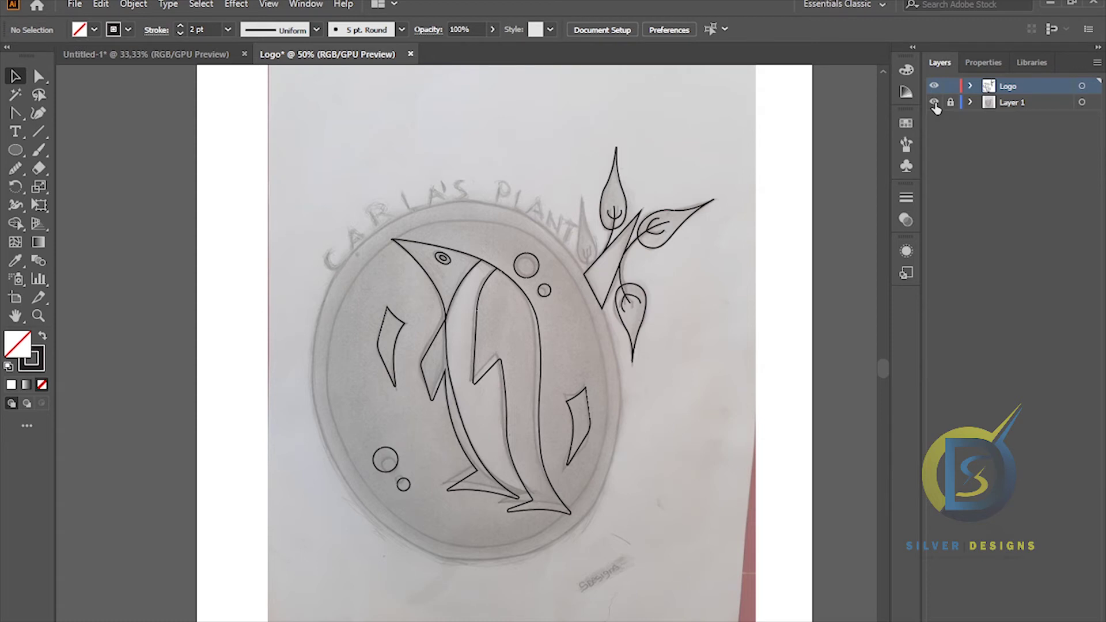
pyautogui.click(934, 103)
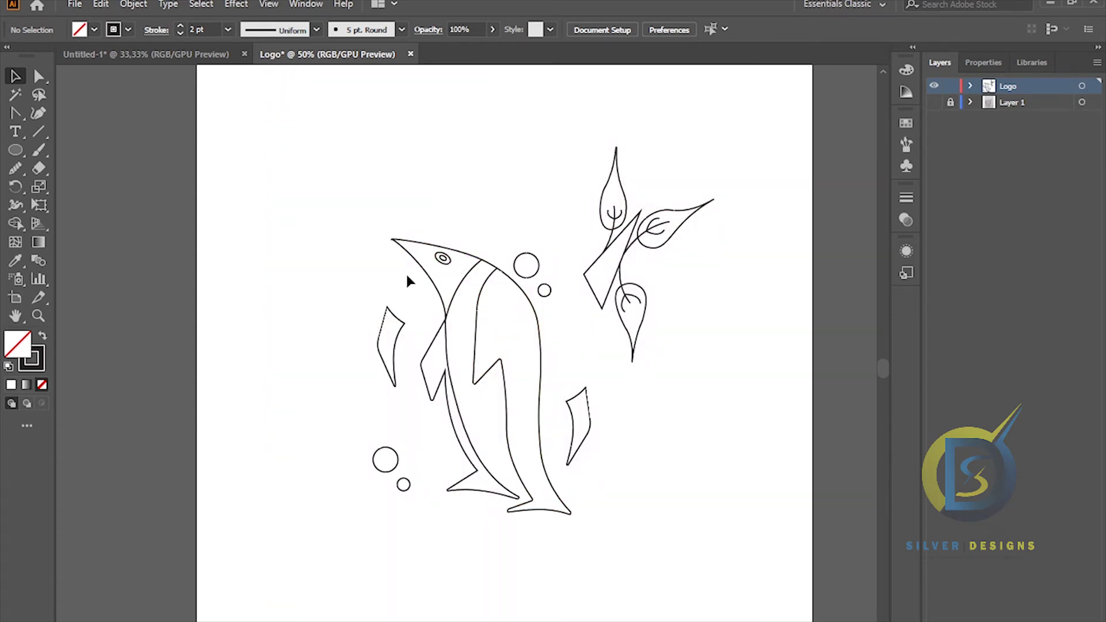
# - Examine the traced penguin, highlight and bubble outlines up close and as a whole
pyautogui.scroll(3, 422, 259)
pyautogui.scroll(2, 421, 256)
pyautogui.scroll(-2, 421, 255)
pyautogui.scroll(2, 421, 255)
pyautogui.scroll(-2, 421, 255)
pyautogui.scroll(-3, 421, 260)
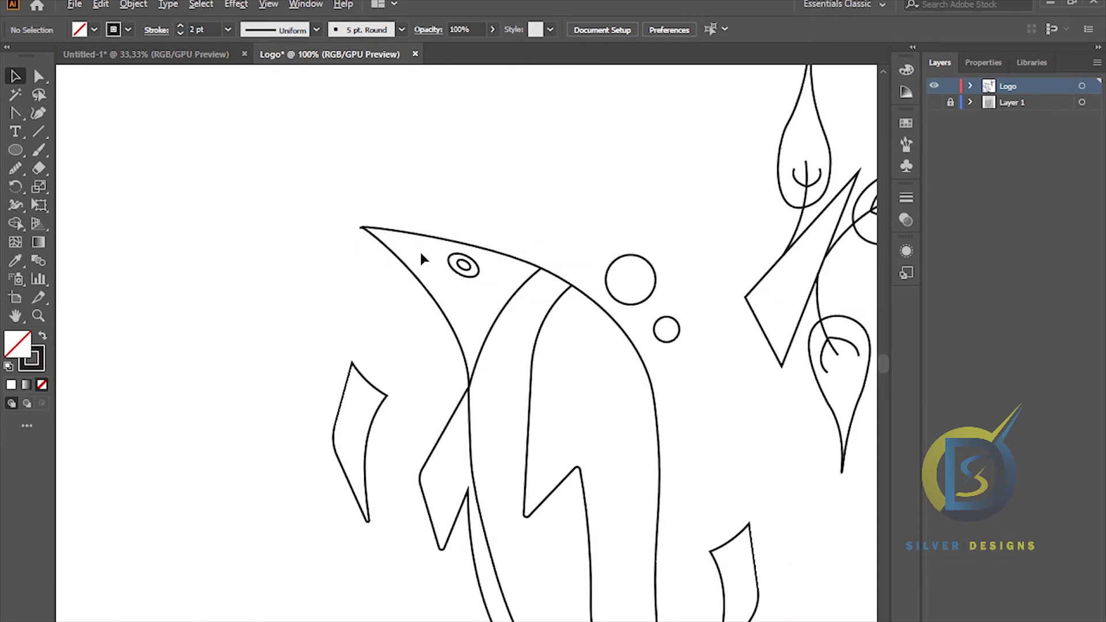
pyautogui.scroll(1, 421, 259)
pyautogui.scroll(-2, 571, 291)
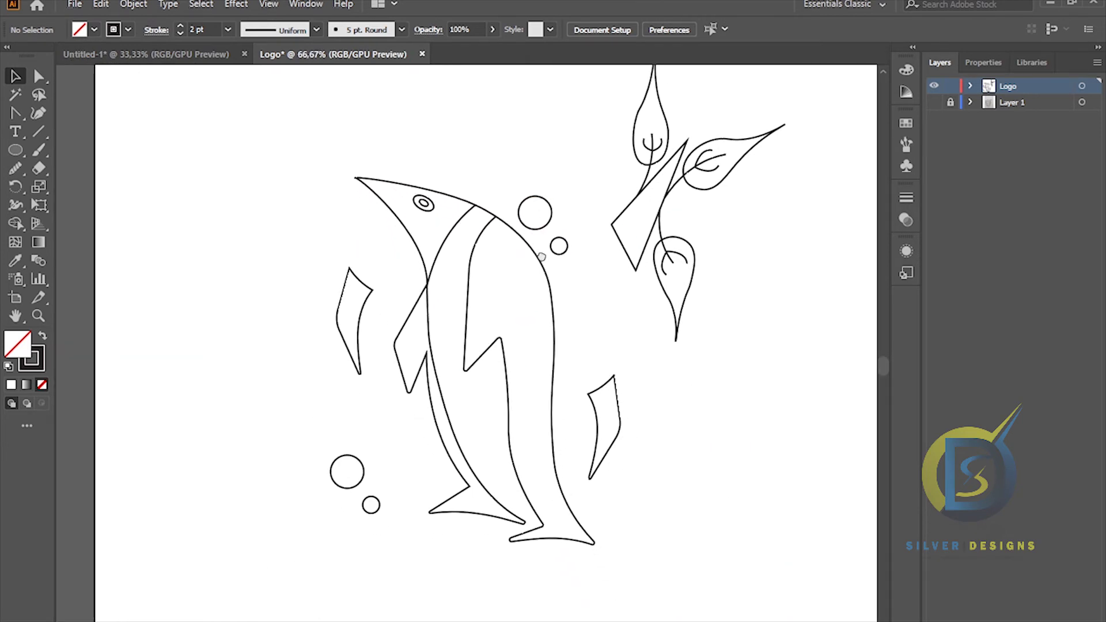
pyautogui.moveTo(553, 230); pyautogui.dragTo(547, 266)
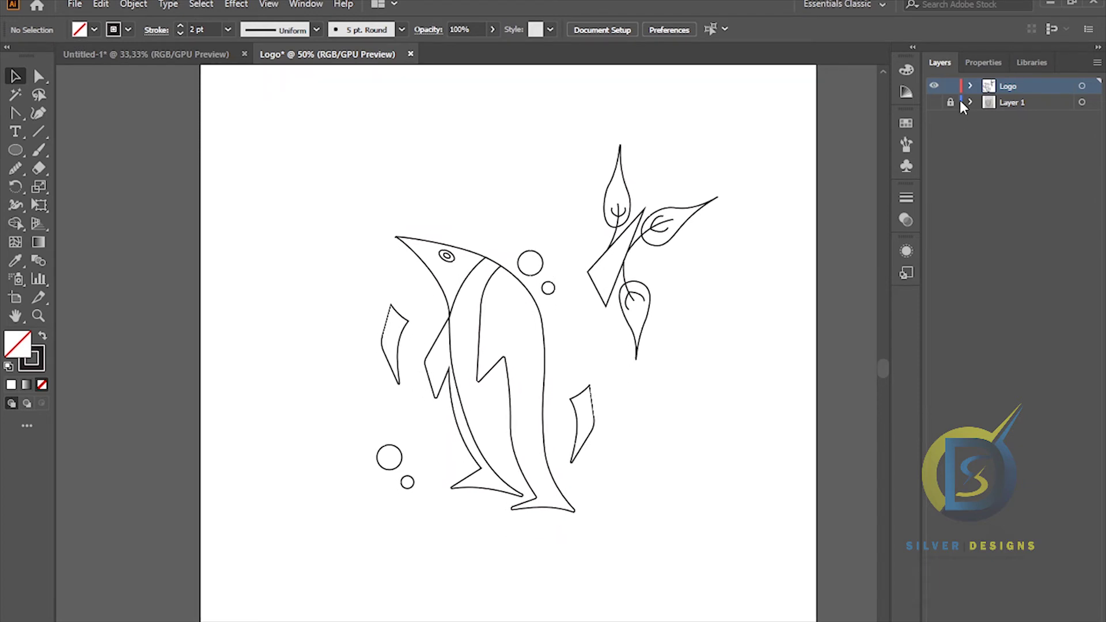
# - Show the Layer 1 sketch to check its surrounding oval, and hide it again
pyautogui.click(934, 102)
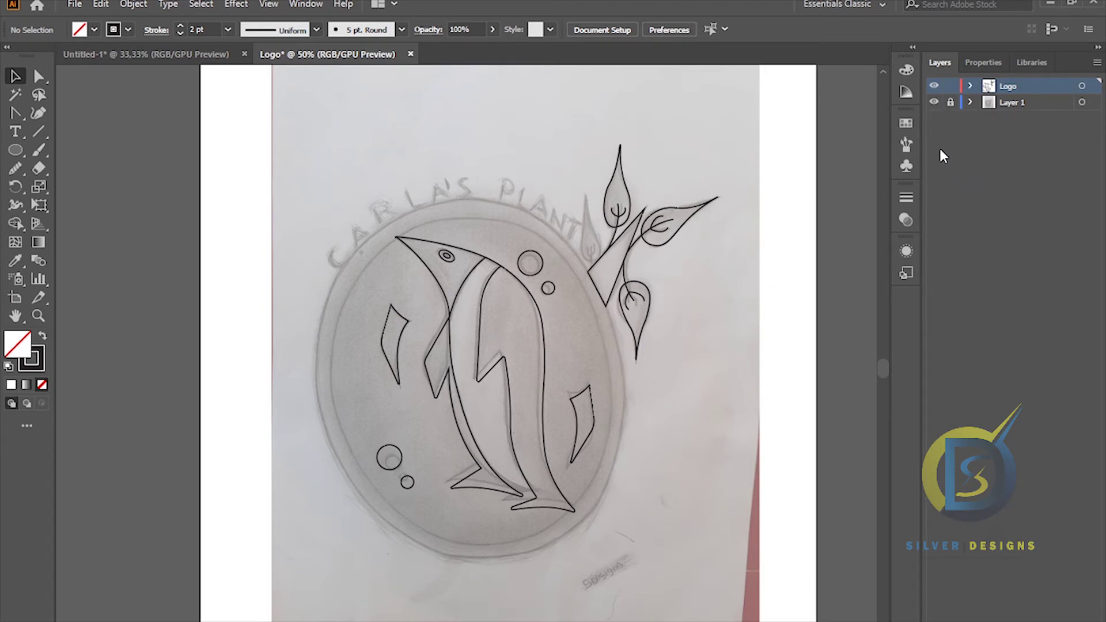
pyautogui.click(934, 102)
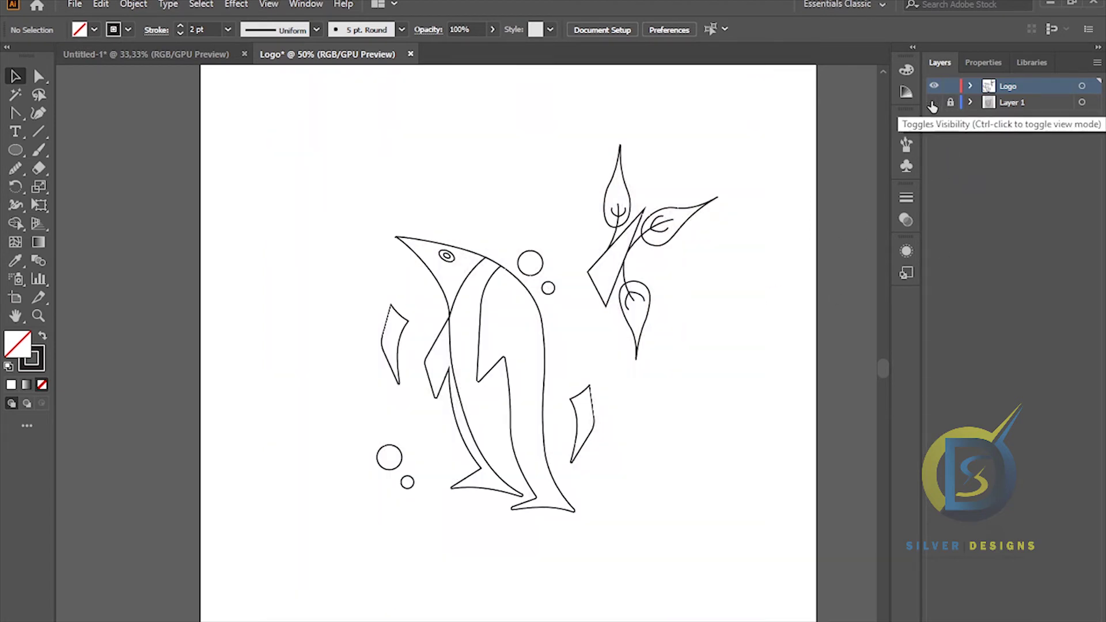
pyautogui.scroll(-1, 617, 309)
pyautogui.scroll(1, 617, 309)
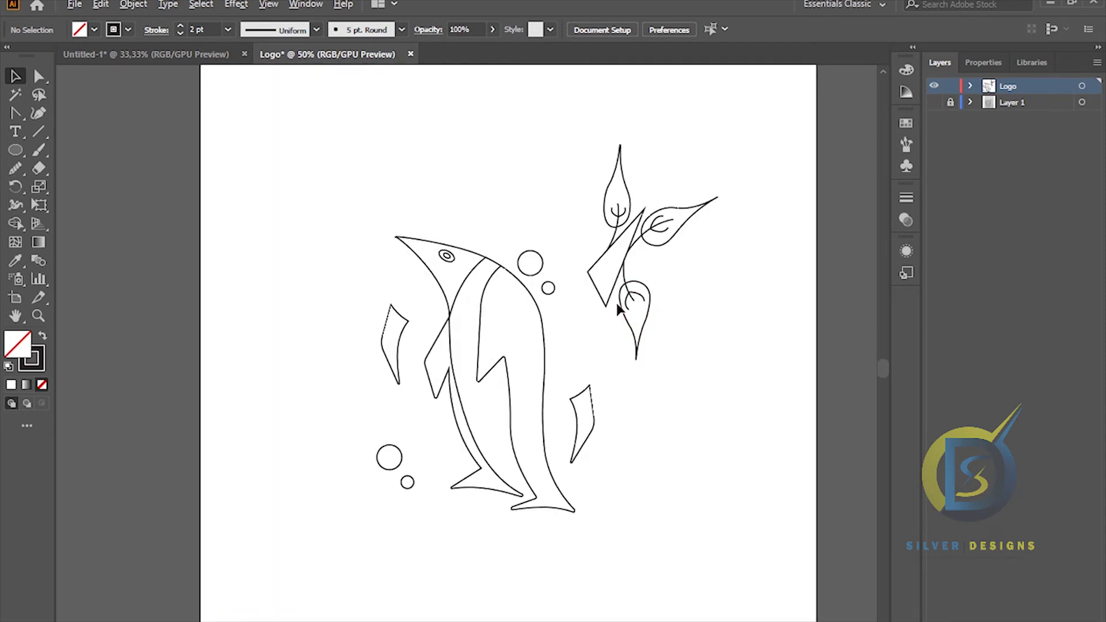
# - Unlock all locked artwork, including the pointed branch piece between the leaves
pyautogui.moveTo(665, 281); pyautogui.dragTo(639, 296)
pyautogui.moveTo(514, 113); pyautogui.dragTo(728, 359)
pyautogui.hotkey('ctrl', 'h')
pyautogui.click(691, 308)
pyautogui.moveTo(560, 130); pyautogui.dragTo(725, 360)
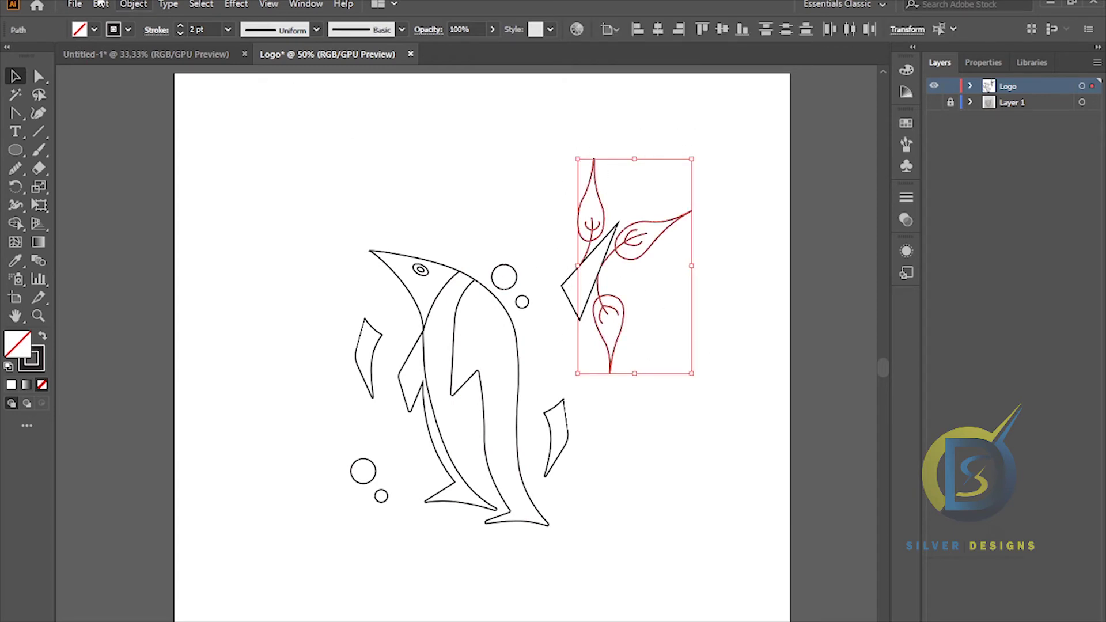
pyautogui.click(133, 5)
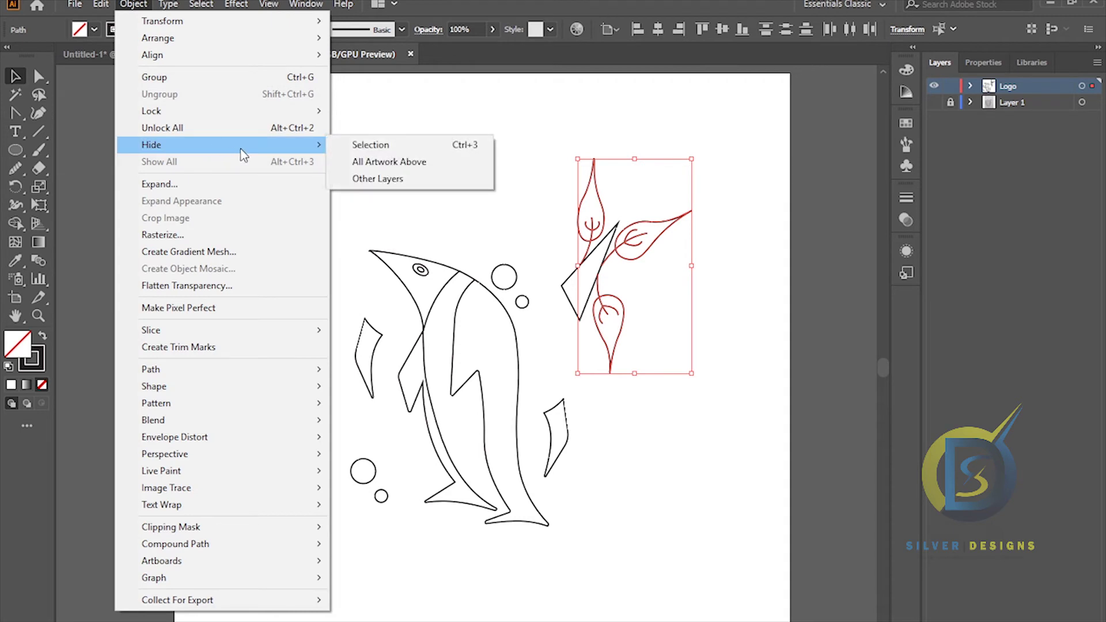
pyautogui.click(222, 127)
# - Move the complete leafy branch away from the penguin into the artboard's upper-right corner
pyautogui.moveTo(556, 134); pyautogui.dragTo(699, 371)
pyautogui.moveTo(625, 316); pyautogui.dragTo(717, 238)
pyautogui.click(801, 253)
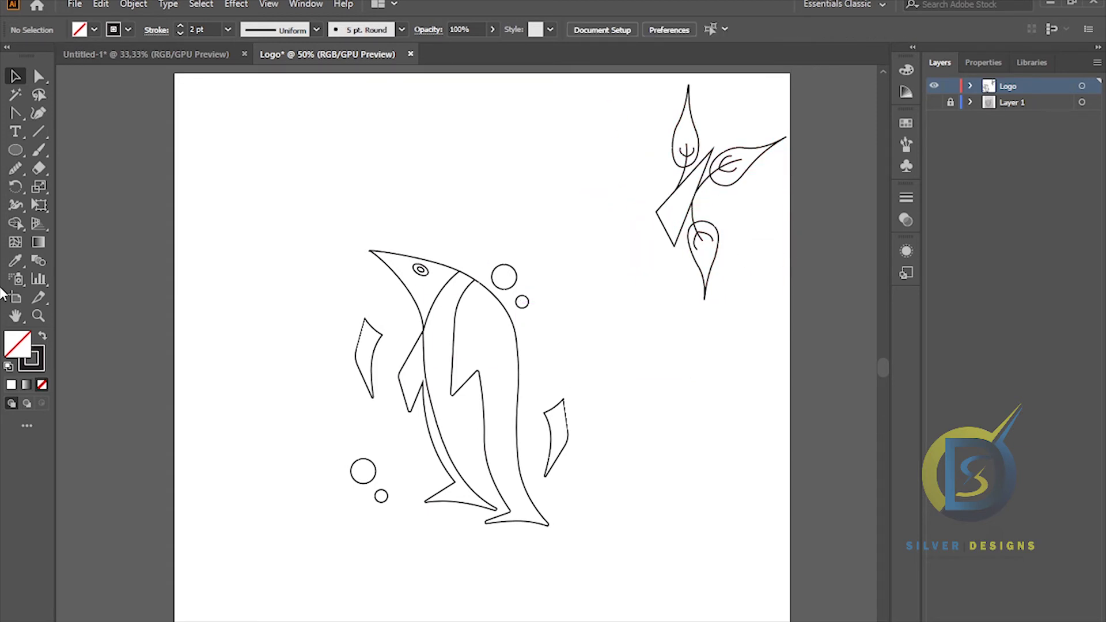
# - Draw a large circle around the penguin, highlights and bubbles with the Ellipse tool
pyautogui.click(16, 150)
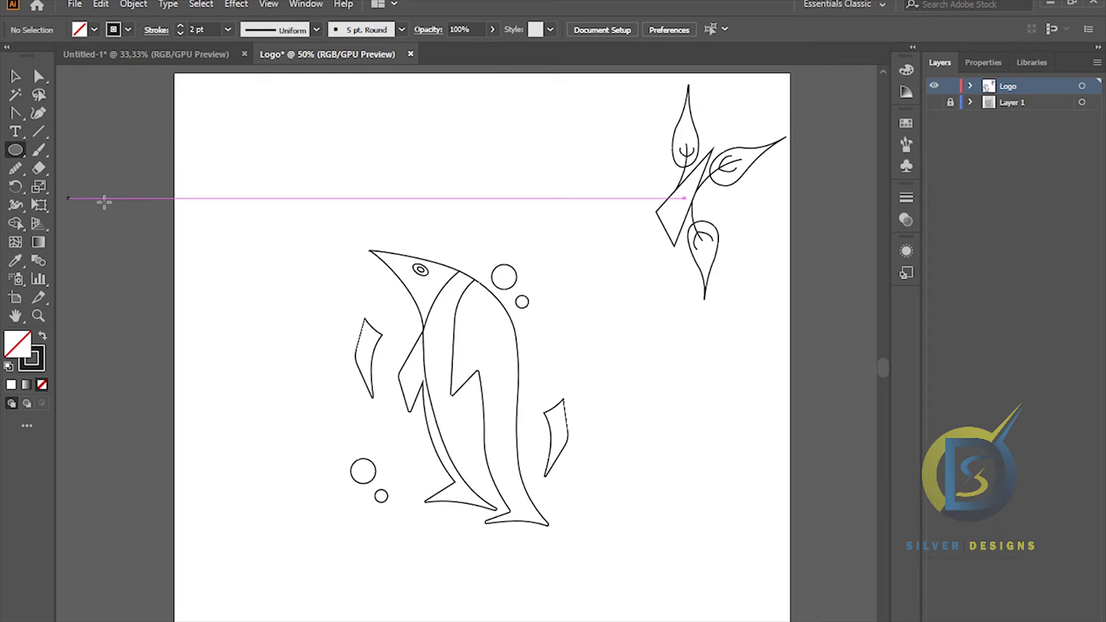
pyautogui.moveTo(318, 210); pyautogui.dragTo(602, 555)
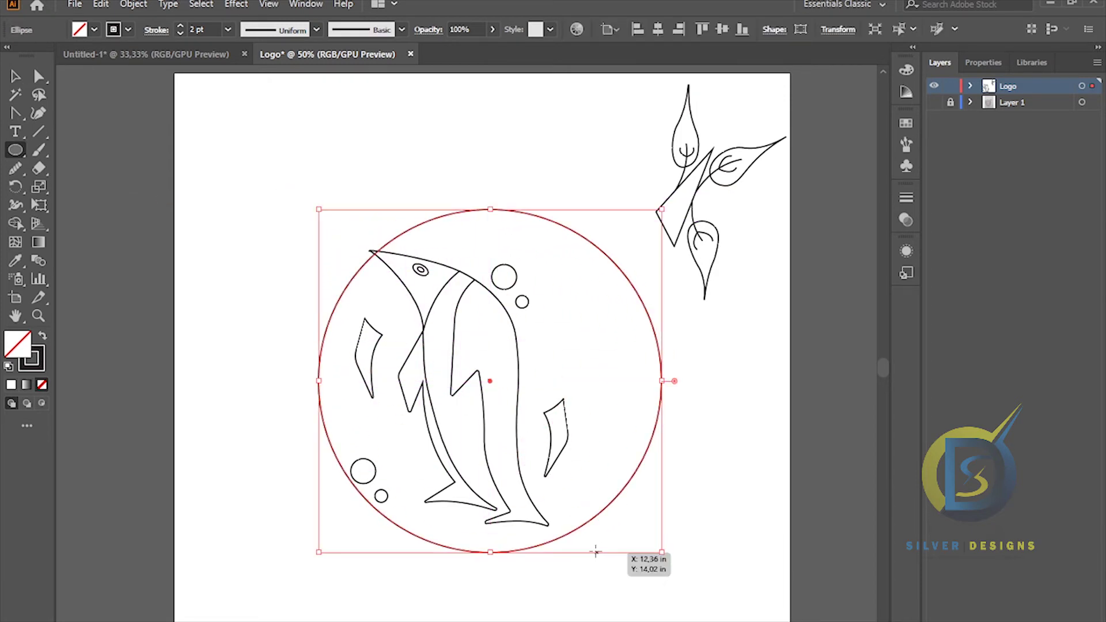
# - Reposition the large circle so it surrounds the penguin evenly, and enlarge it slightly
pyautogui.moveTo(490, 386); pyautogui.dragTo(474, 378)
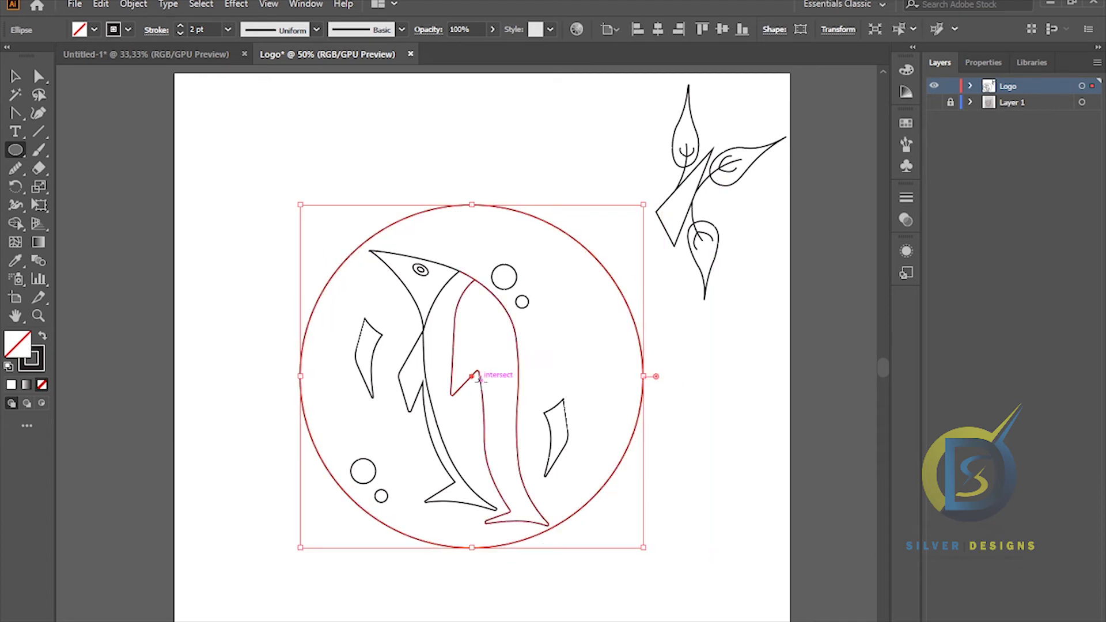
pyautogui.moveTo(644, 546); pyautogui.dragTo(648, 552)
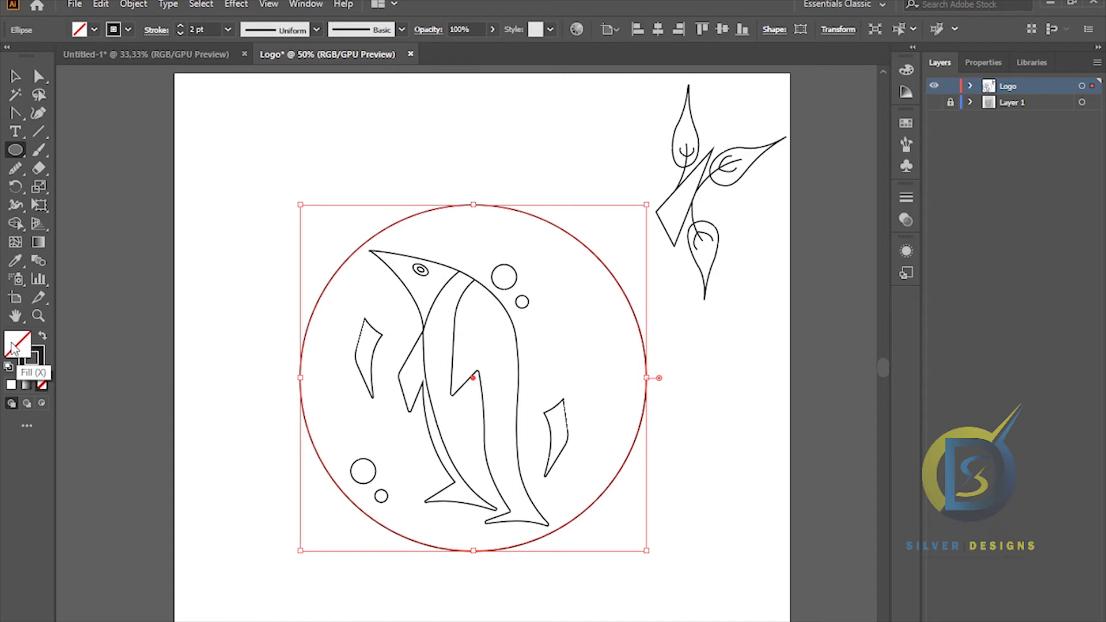
# - Remove the large circle's stroke and give it a pale cream fill, FFF7F1
pyautogui.click(43, 370)
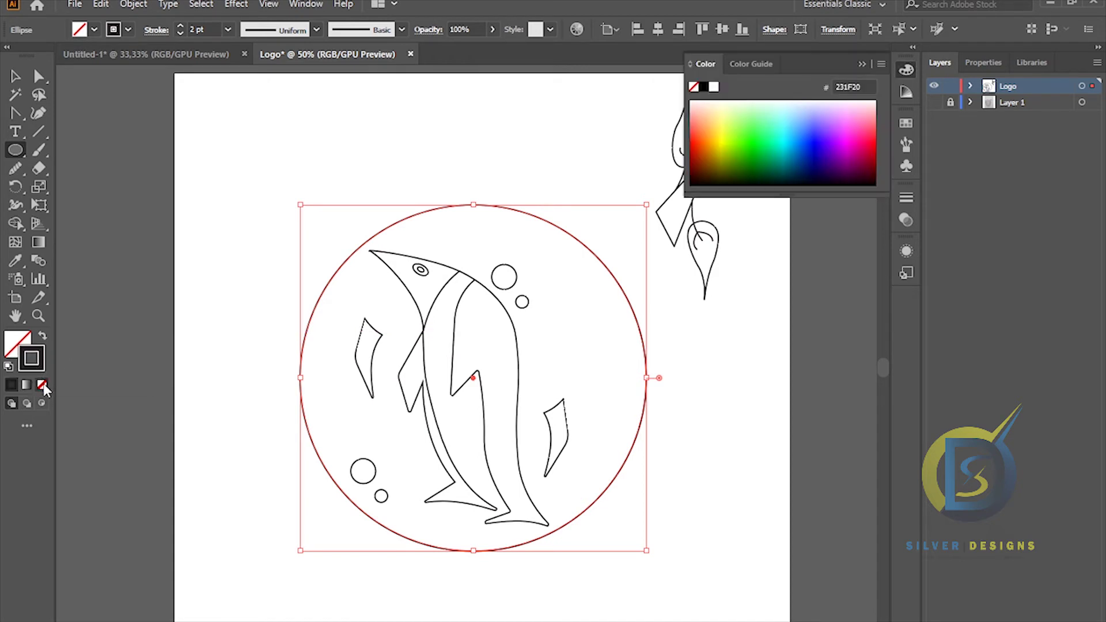
pyautogui.click(41, 384)
pyautogui.click(19, 344)
pyautogui.click(11, 384)
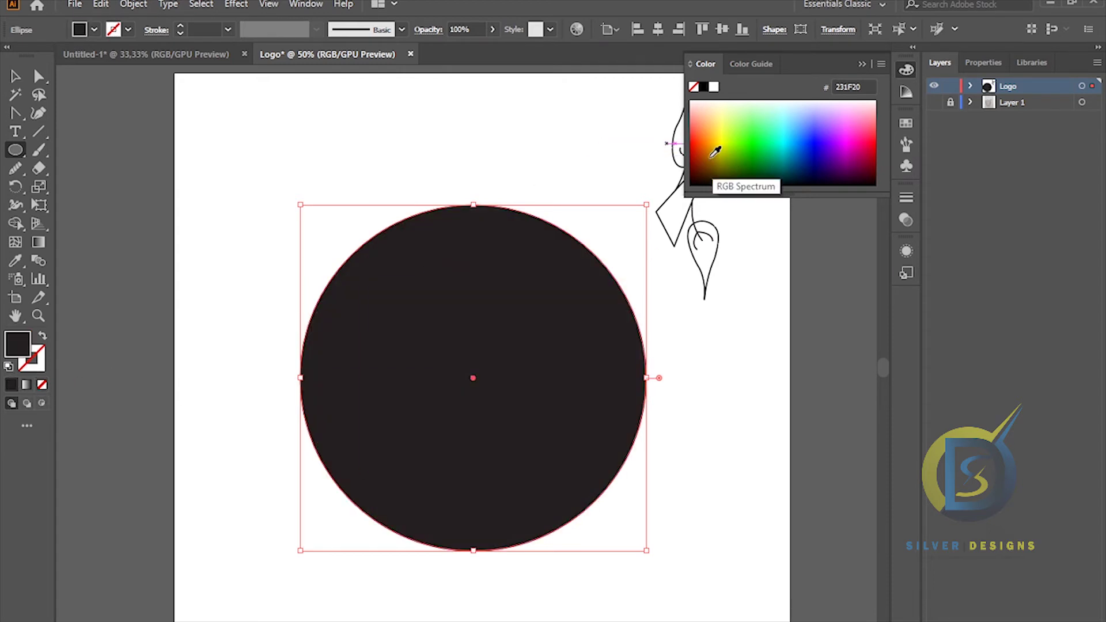
pyautogui.click(708, 102)
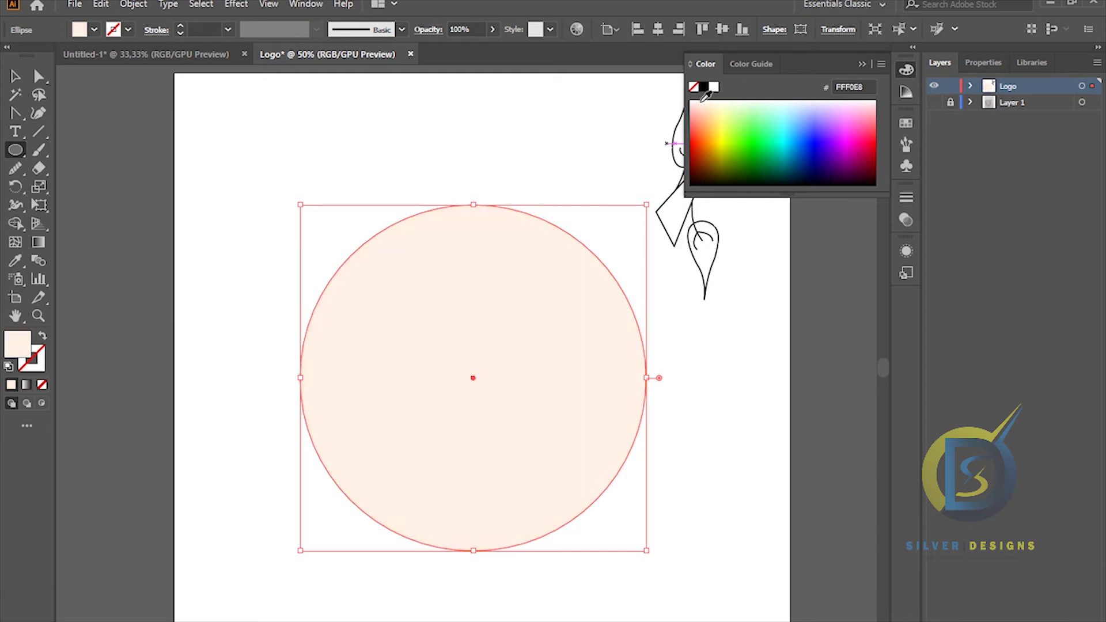
pyautogui.moveTo(704, 101); pyautogui.dragTo(711, 101)
pyautogui.press('v')
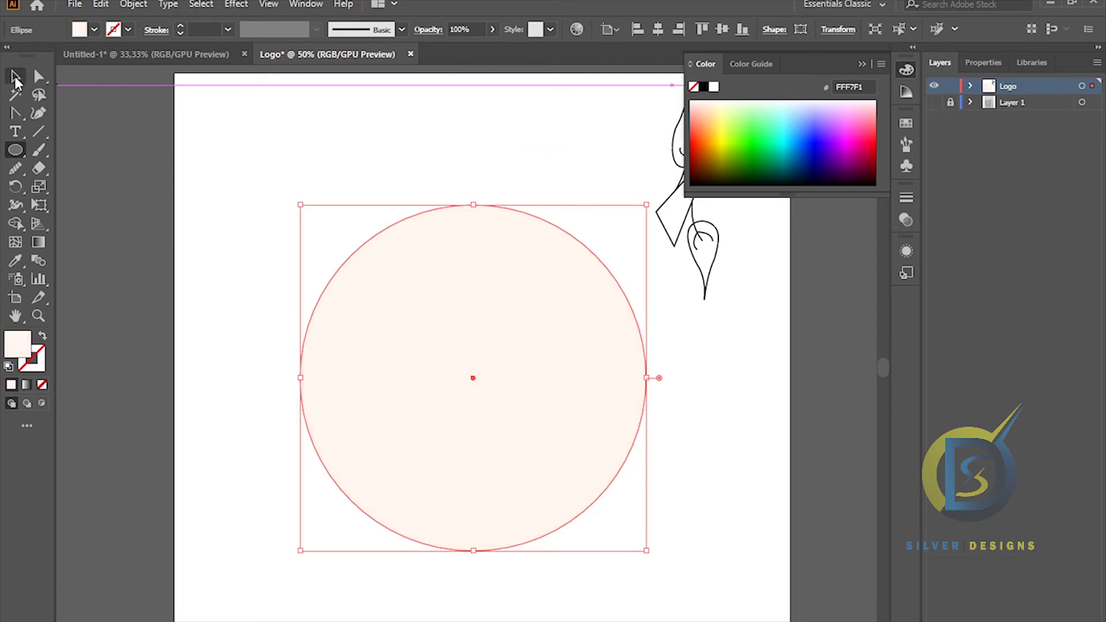
pyautogui.click(315, 128)
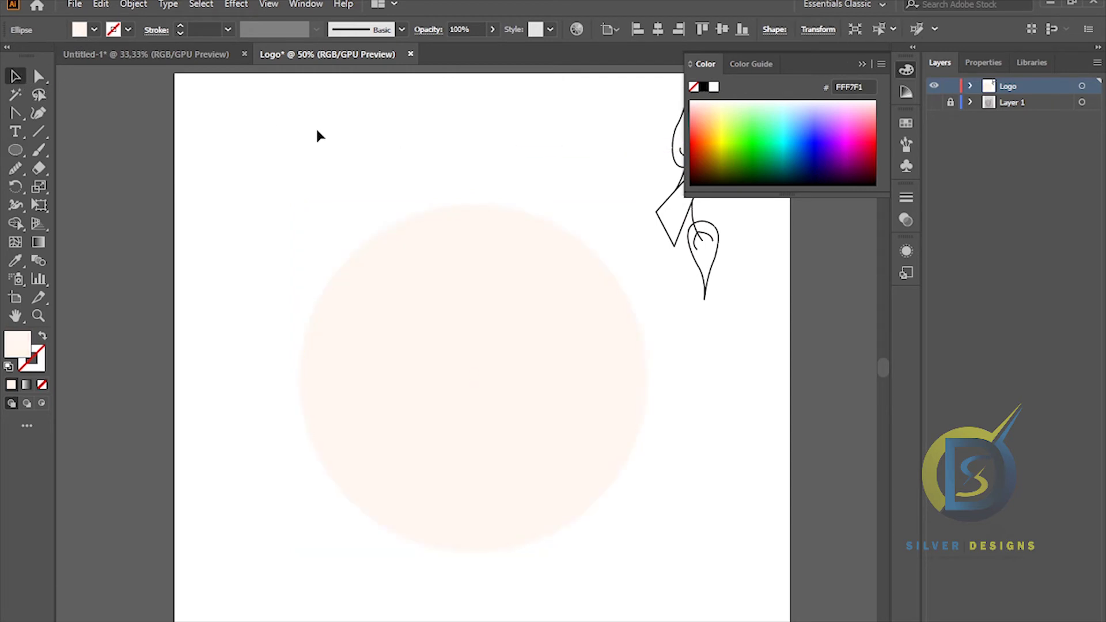
# - Create a new empty layer between the Logo layer and Layer 1
pyautogui.click(971, 86)
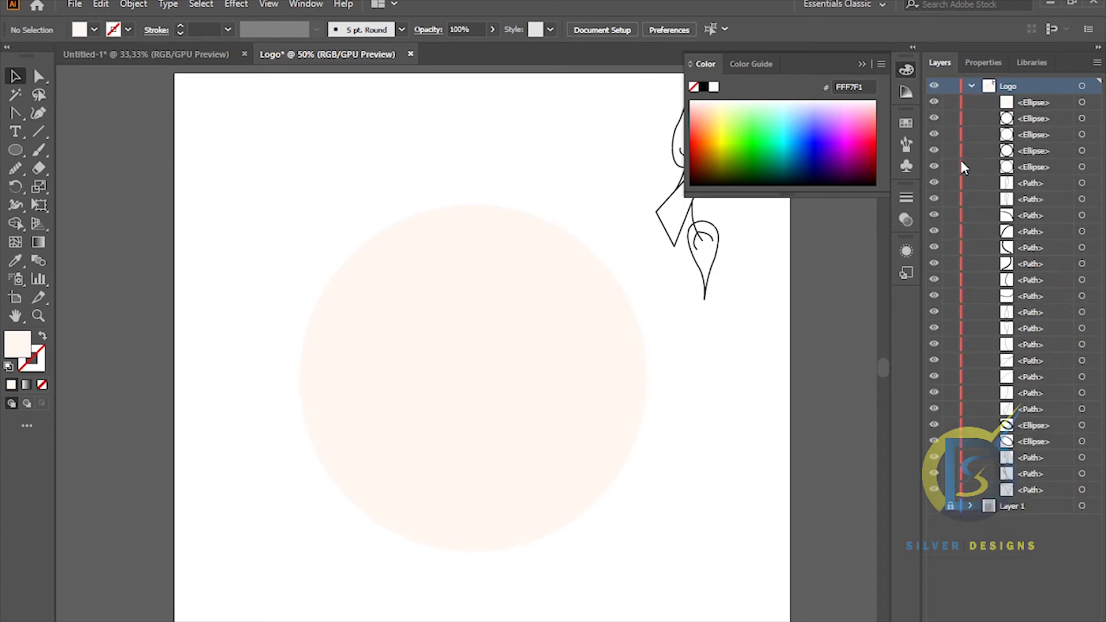
pyautogui.click(971, 86)
pyautogui.click(1017, 105)
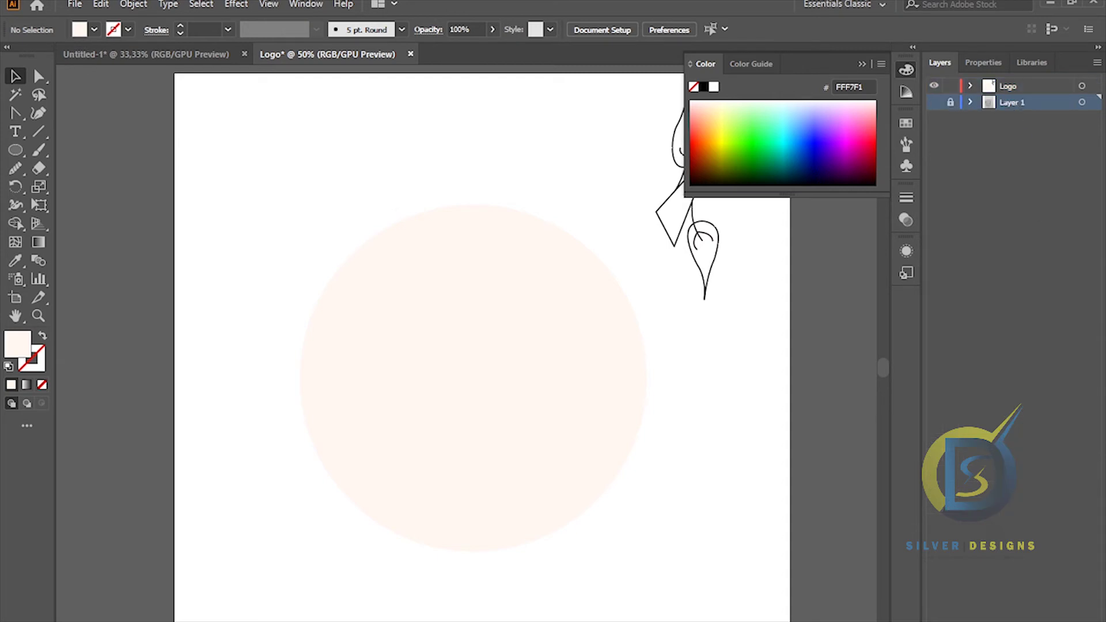
pyautogui.hotkey('ctrl', 'l')
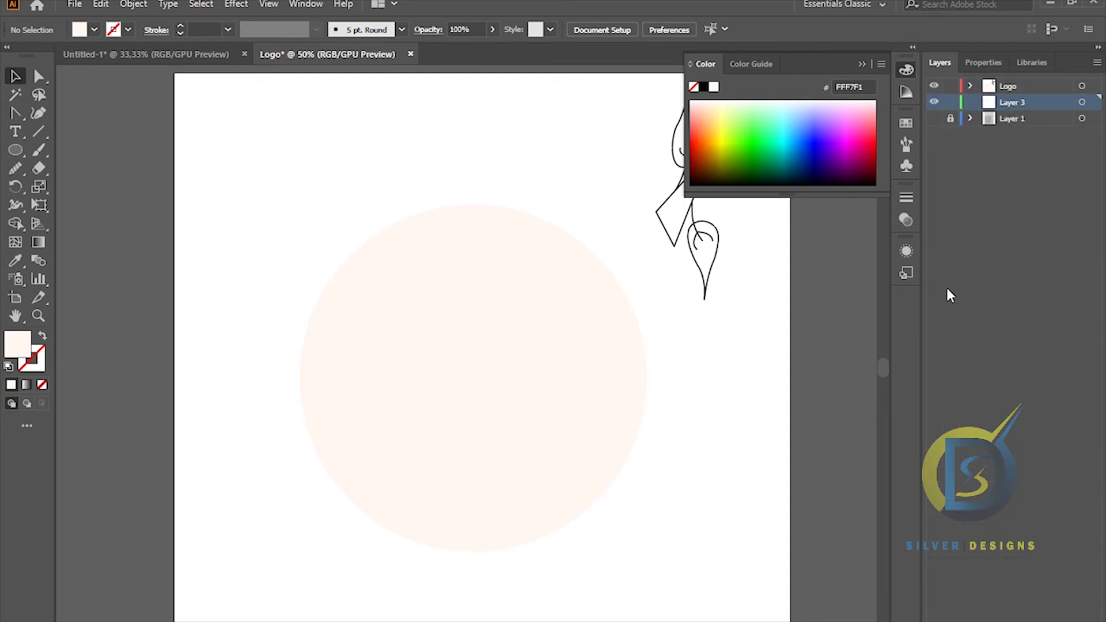
# - Move the cream circle from the Logo layer into Layer 3, behind the penguin artwork
pyautogui.click(500, 333)
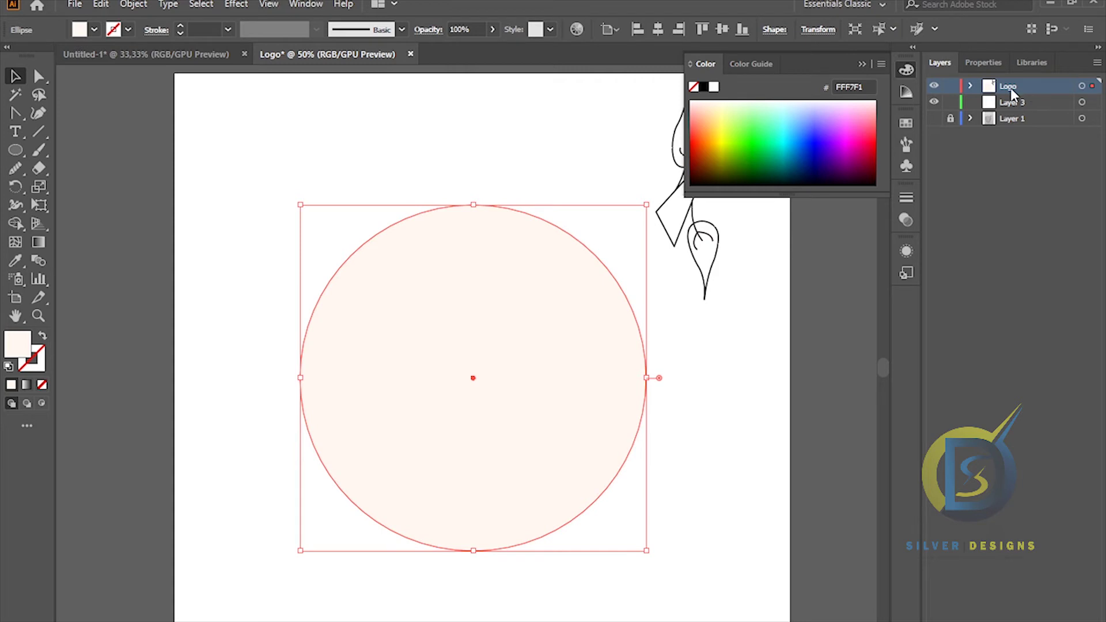
pyautogui.click(971, 86)
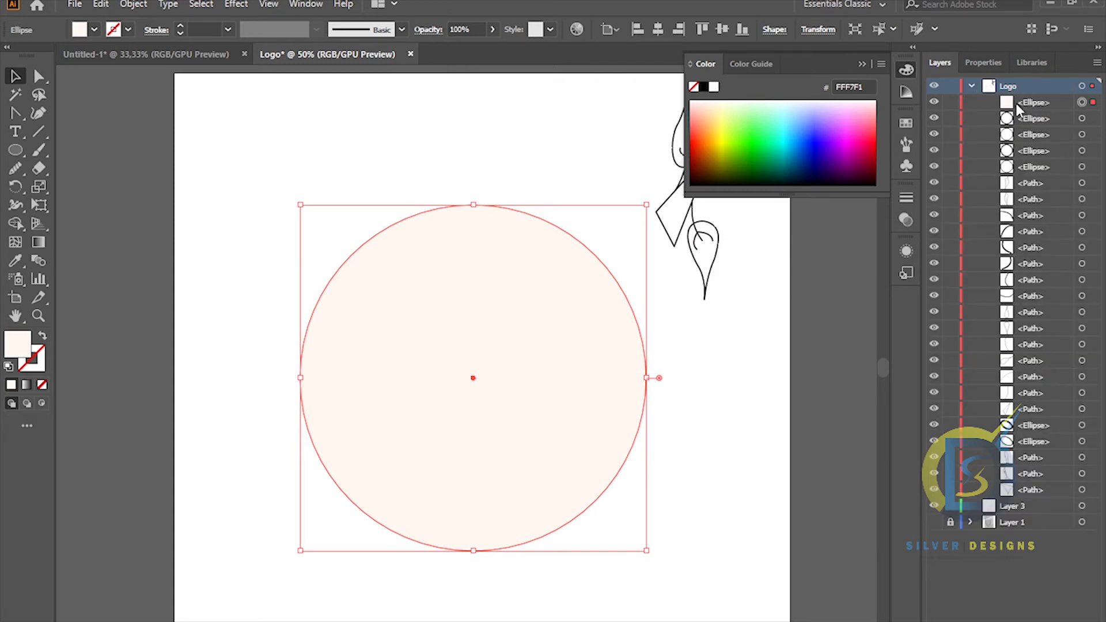
pyautogui.click(1034, 103)
pyautogui.moveTo(1041, 104); pyautogui.dragTo(1032, 510)
pyautogui.click(972, 87)
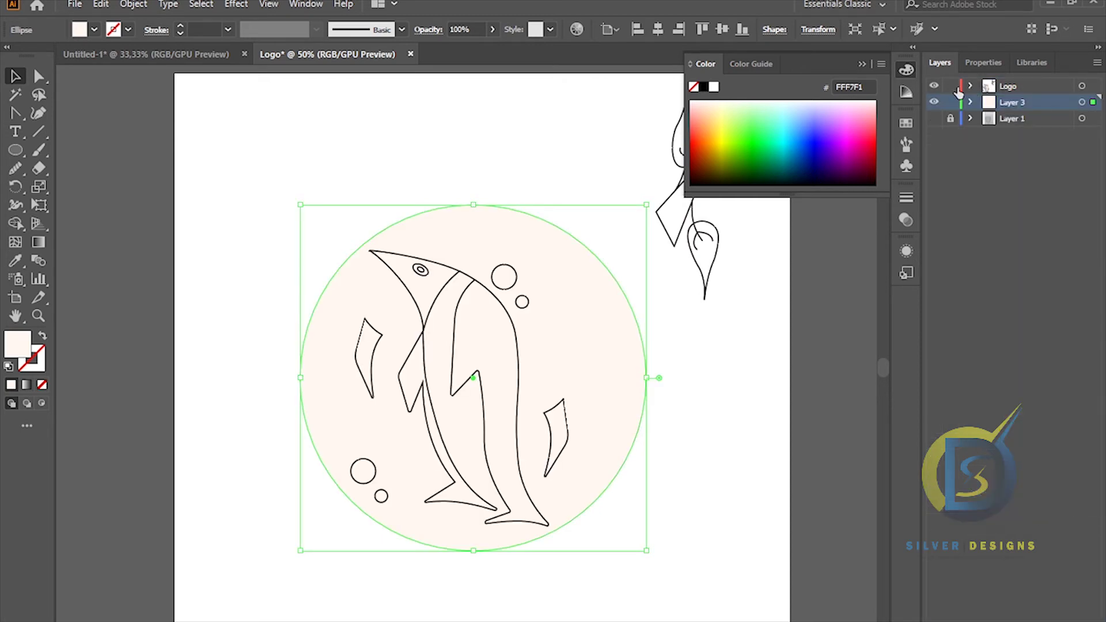
pyautogui.click(1007, 85)
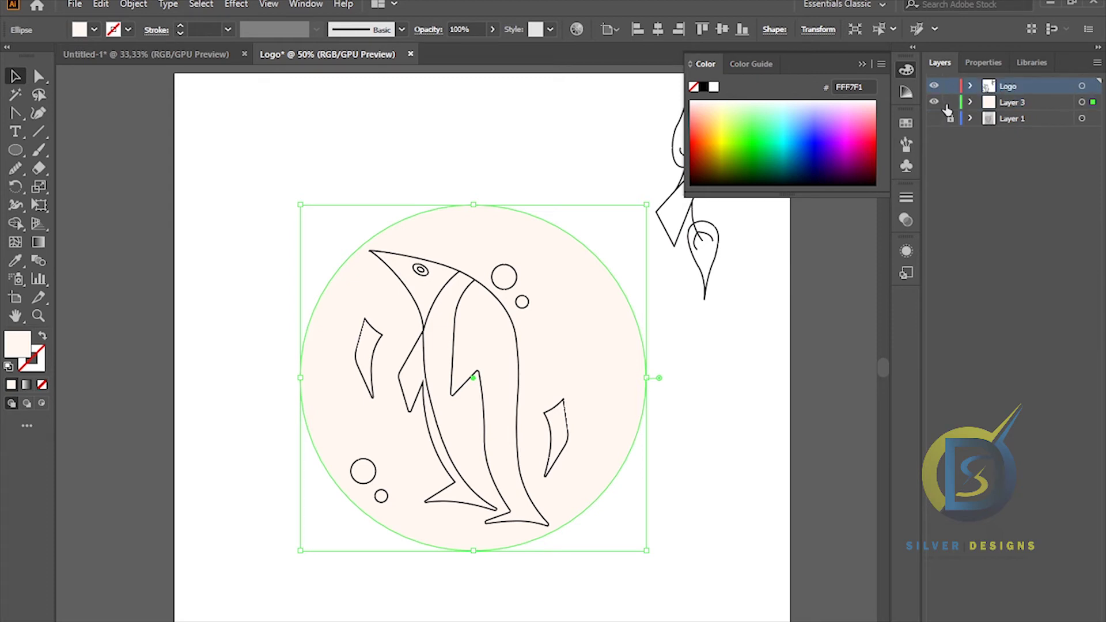
pyautogui.click(722, 335)
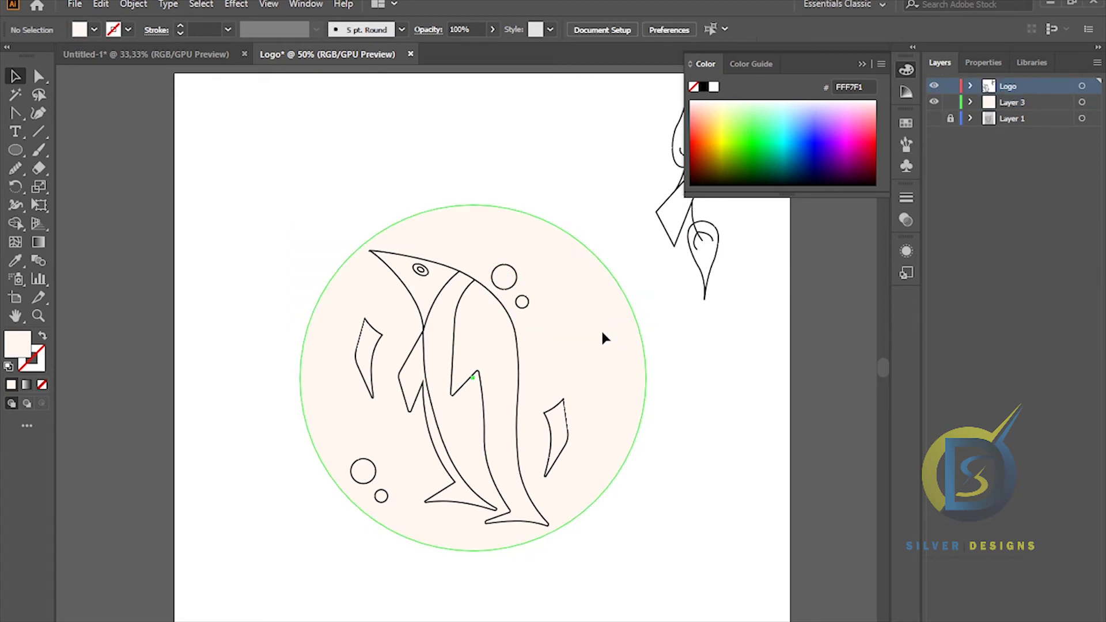
# - Duplicate the cream circle in place and scale the copy from its centre to about 11.13 in wide
pyautogui.click(598, 311)
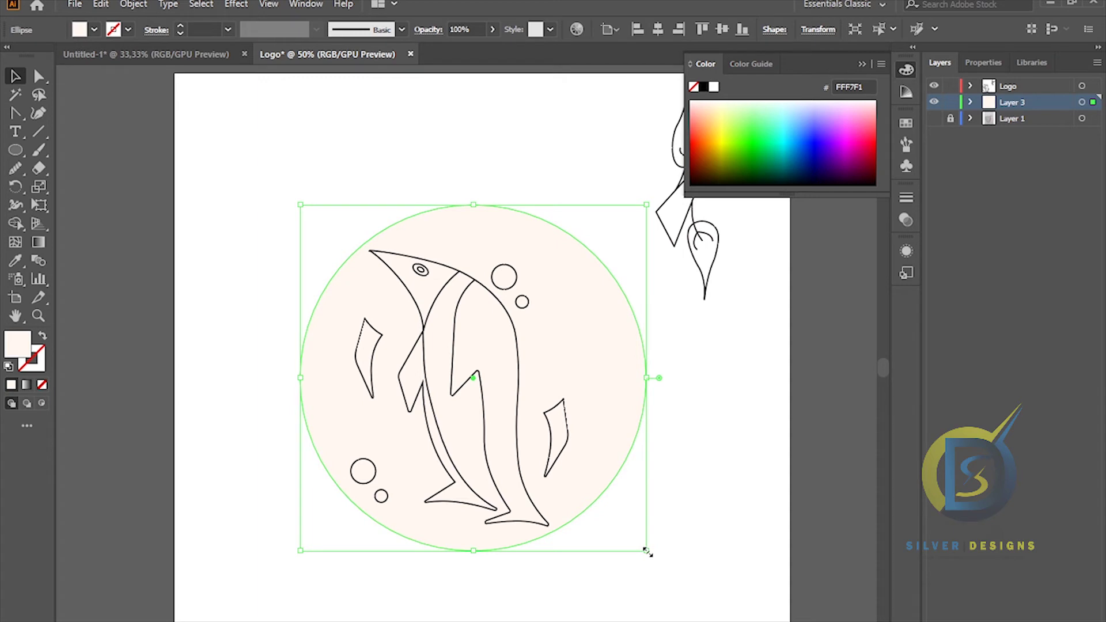
pyautogui.moveTo(648, 552); pyautogui.dragTo(654, 558)
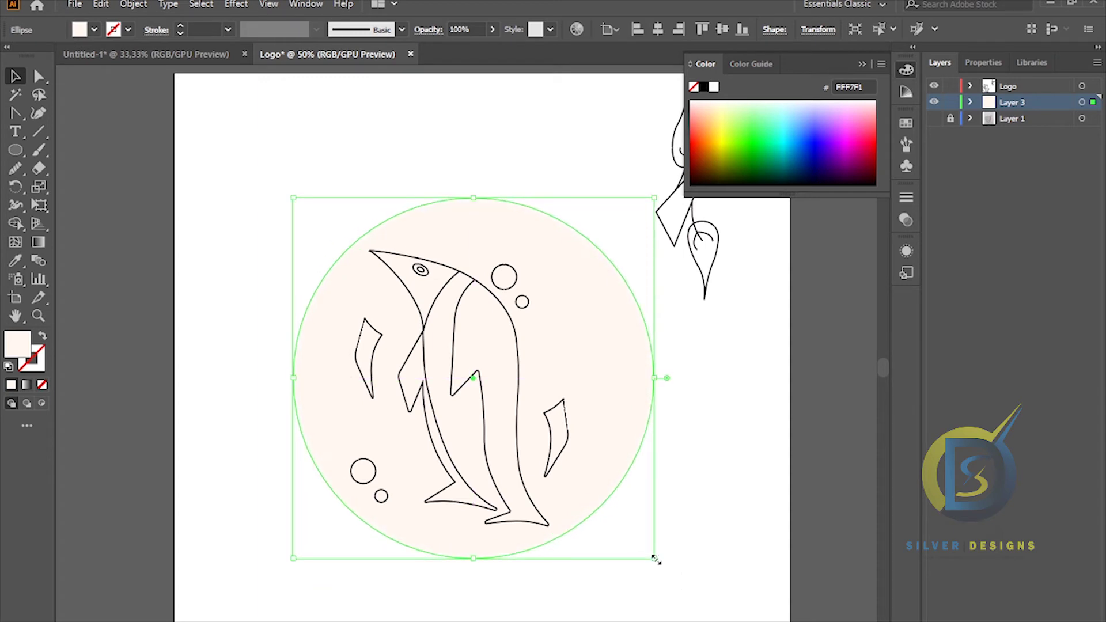
pyautogui.moveTo(588, 470)
pyautogui.mouseDown()
pyautogui.moveTo(597, 483)
pyautogui.moveTo(586, 466)
pyautogui.mouseUp()
pyautogui.moveTo(646, 551); pyautogui.dragTo(673, 571)
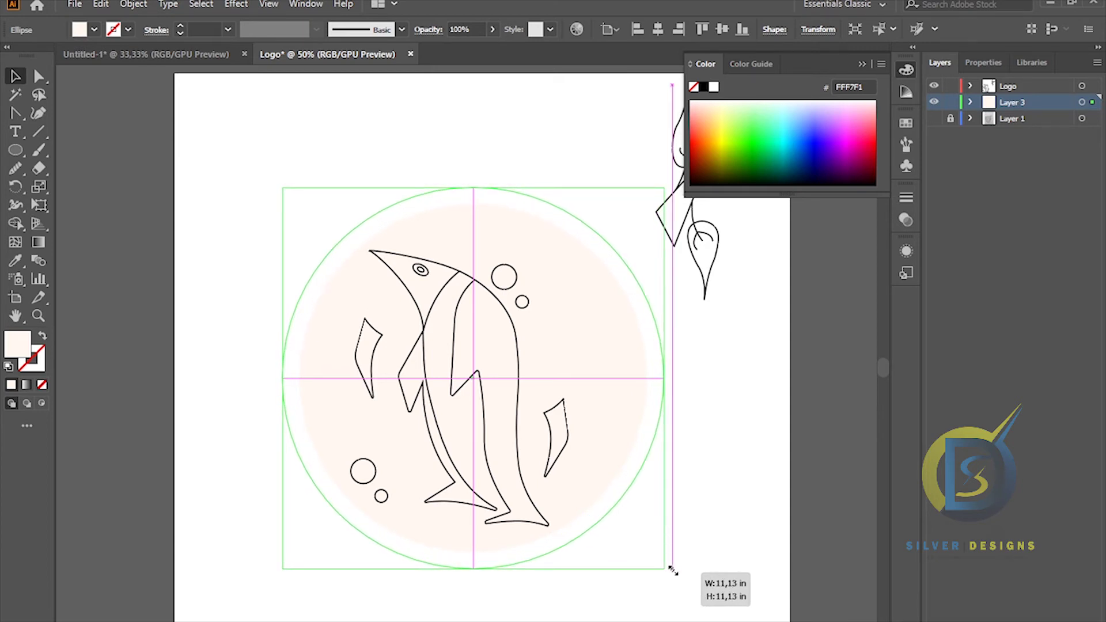
pyautogui.moveTo(673, 571); pyautogui.dragTo(672, 570)
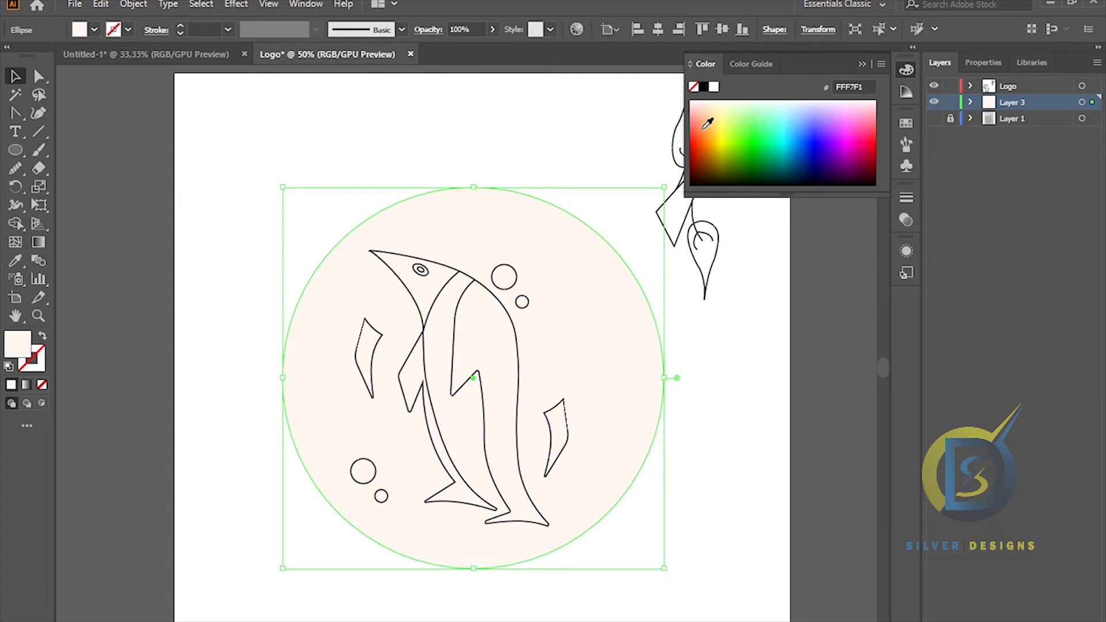
# - Fill the larger circle with orange-red FF4500 and place it behind the cream circle in Layer 3
pyautogui.click(704, 135)
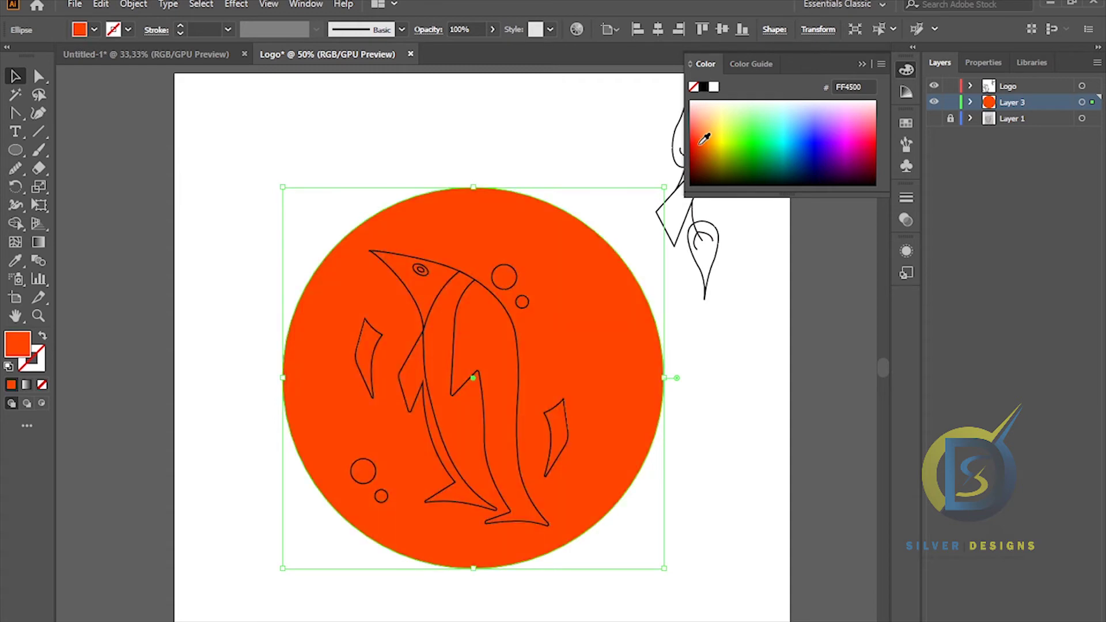
pyautogui.click(971, 102)
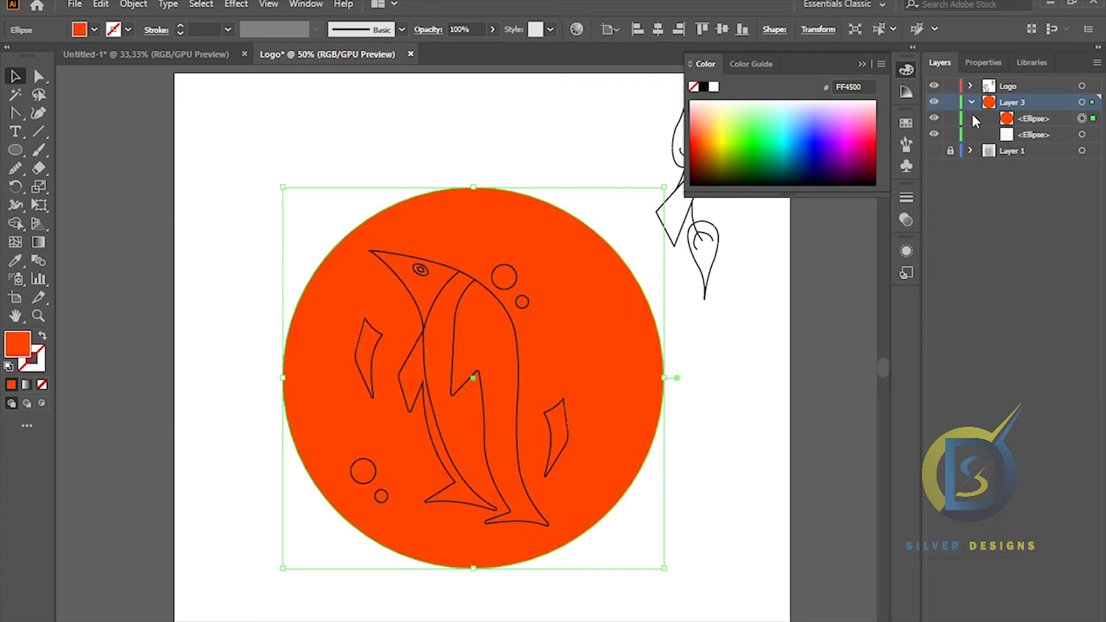
pyautogui.moveTo(1032, 117); pyautogui.dragTo(1034, 140)
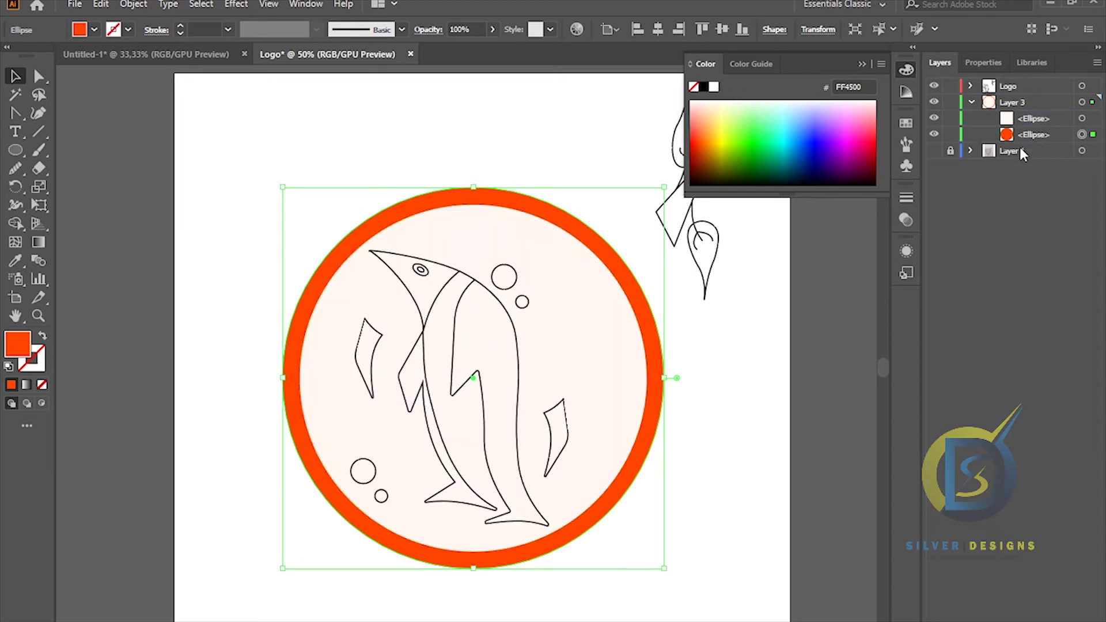
pyautogui.click(442, 133)
# - Examine the ringed penguin badge against the whole artboard, and hide the colour spectrum
pyautogui.hotkey('ctrl', '-')
pyautogui.hotkey('ctrl', '+')
pyautogui.hotkey('ctrl', '-')
pyautogui.moveTo(545, 162); pyautogui.dragTo(526, 210)
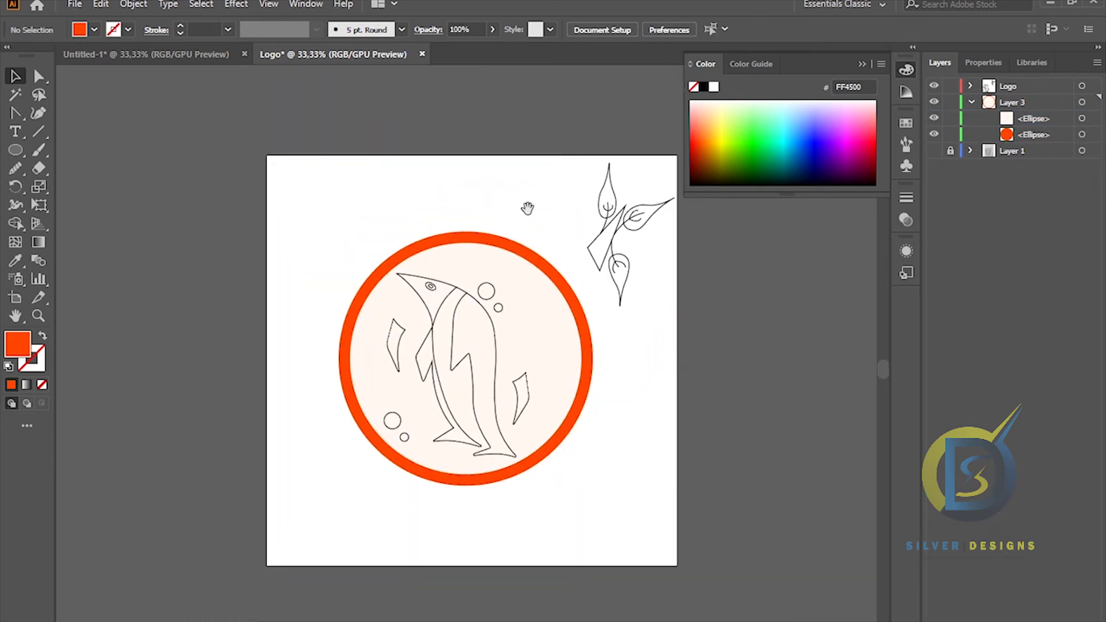
pyautogui.hotkey('ctrl', '+')
pyautogui.hotkey('ctrl', '-')
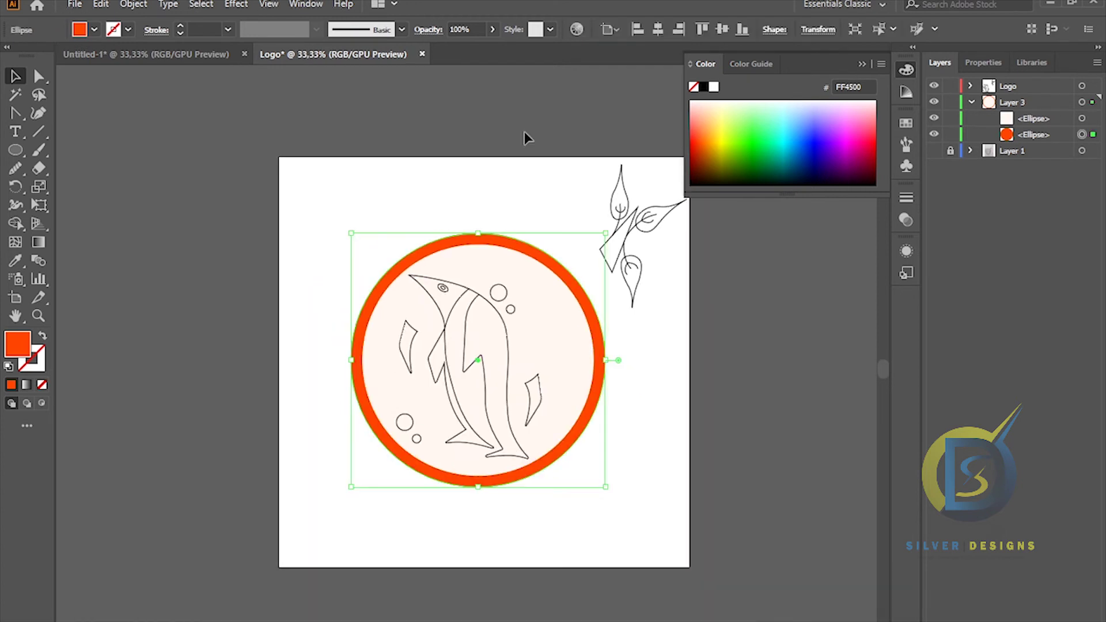
pyautogui.click(861, 63)
pyautogui.hotkey('ctrl', '+')
pyautogui.scroll(-2, 488, 277)
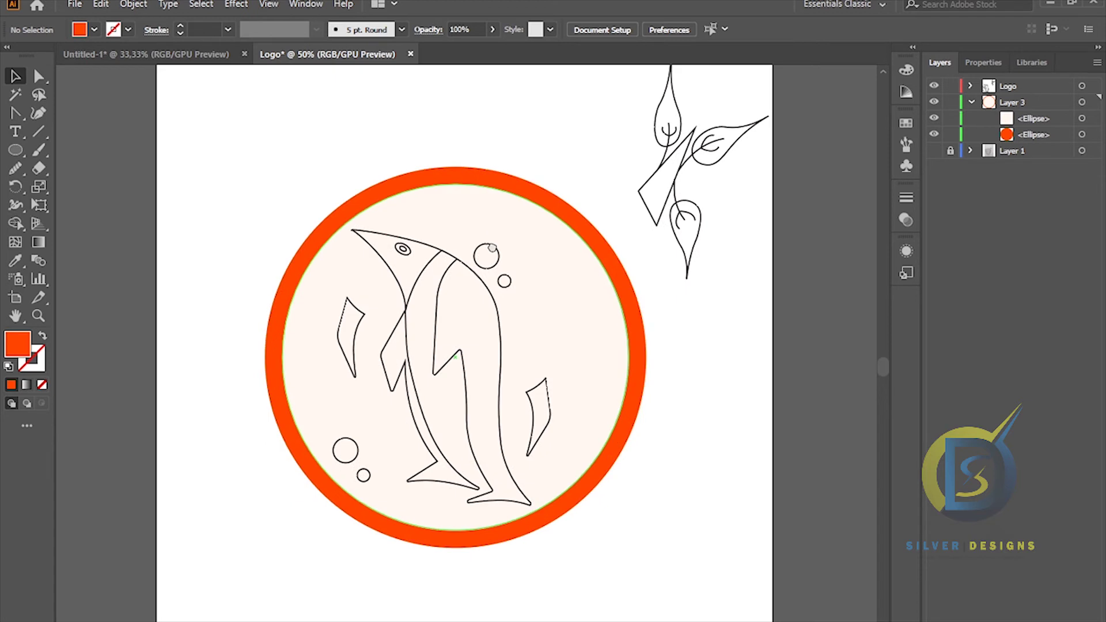
# - Apply a linear gradient fill to the larger circle and set its end colour to orange F26200
pyautogui.click(477, 179)
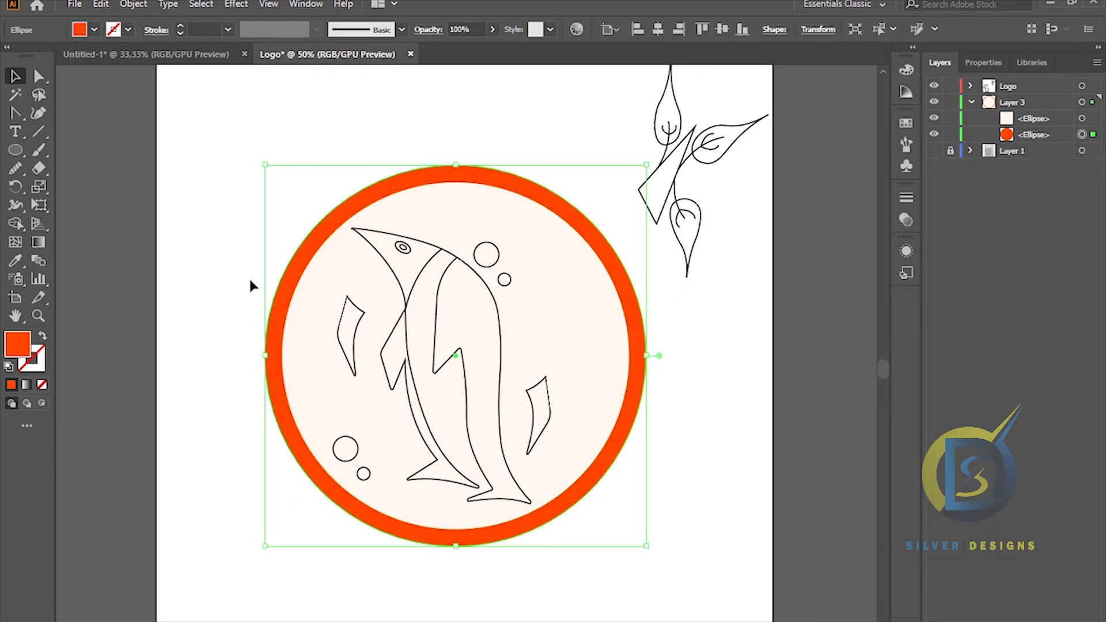
pyautogui.click(27, 385)
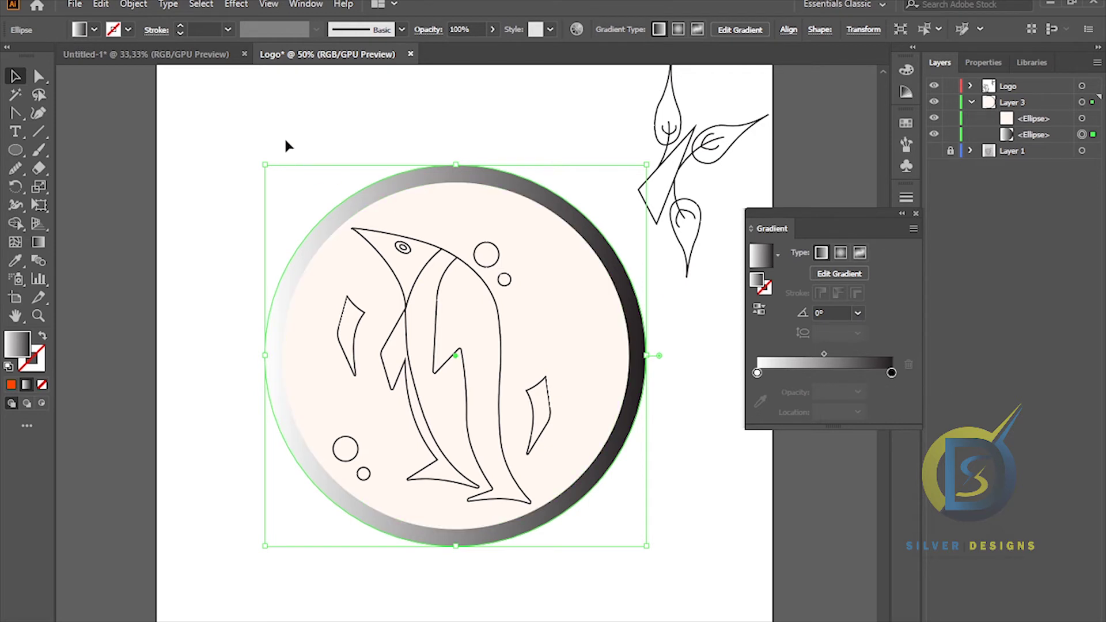
pyautogui.click(892, 372)
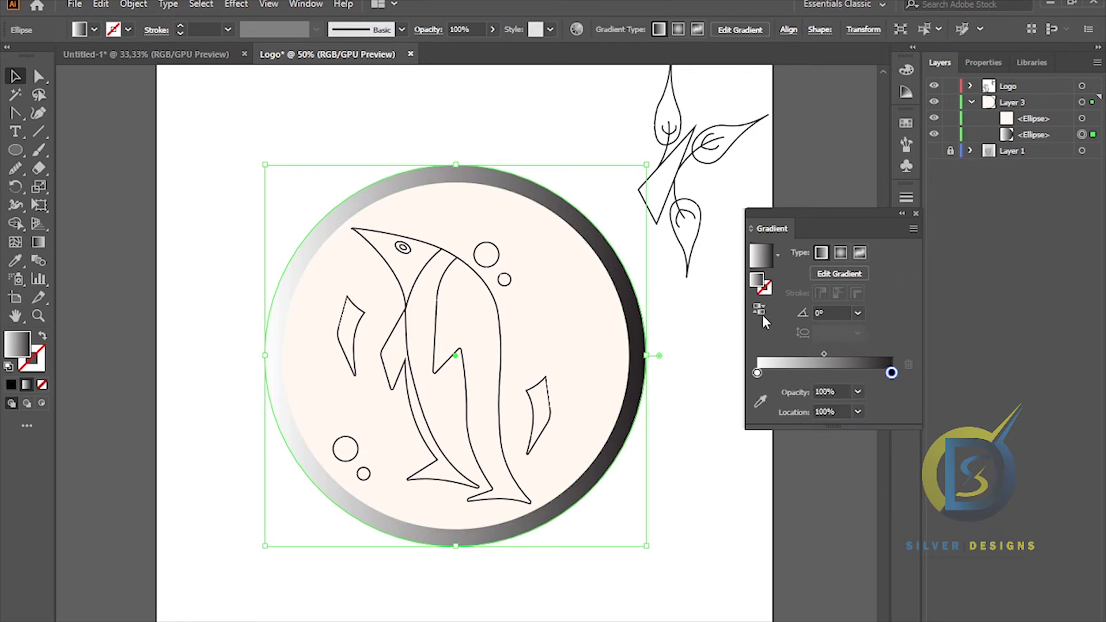
pyautogui.doubleClick(758, 281)
pyautogui.moveTo(441, 306); pyautogui.dragTo(786, 250)
pyautogui.moveTo(826, 476); pyautogui.dragTo(827, 473)
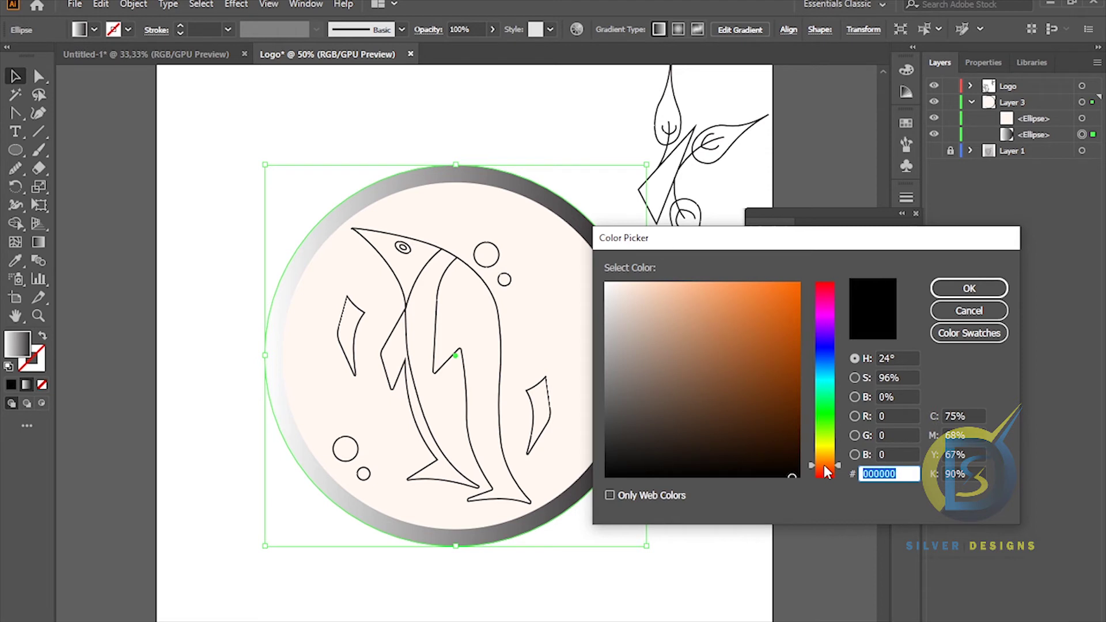
pyautogui.moveTo(793, 304); pyautogui.dragTo(799, 291)
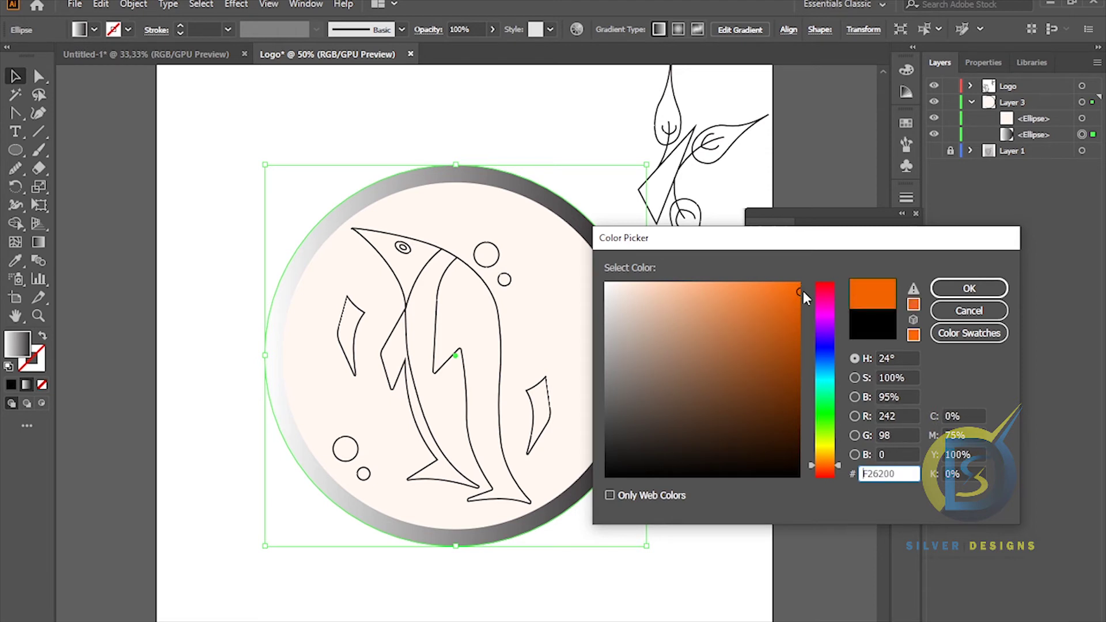
pyautogui.click(970, 289)
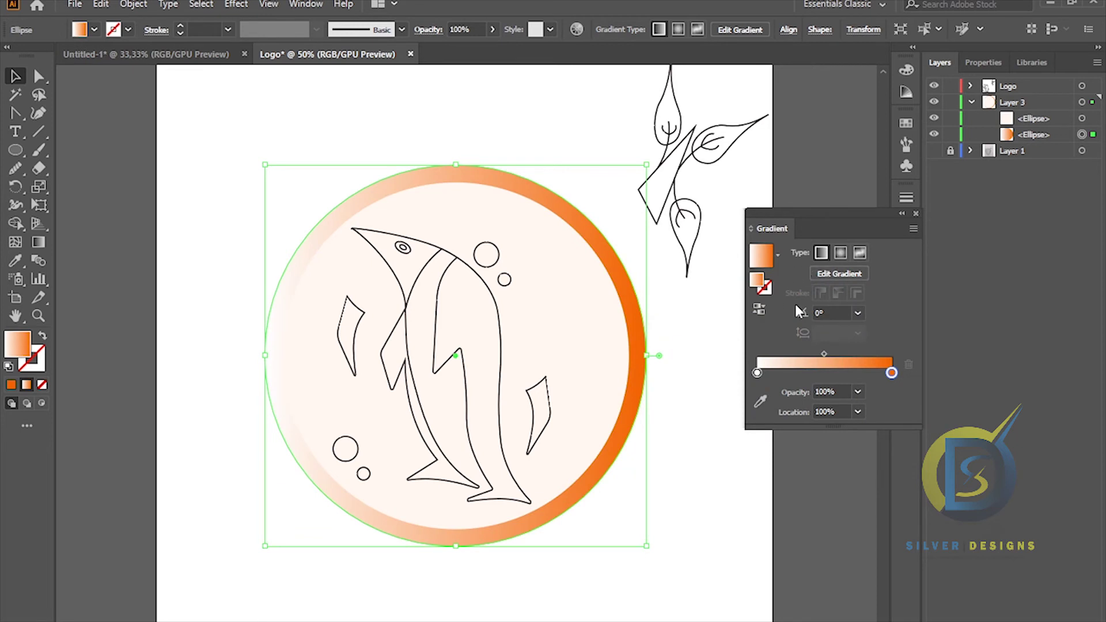
# - Set the start colour of the larger circle's gradient to red ED0000
pyautogui.click(757, 372)
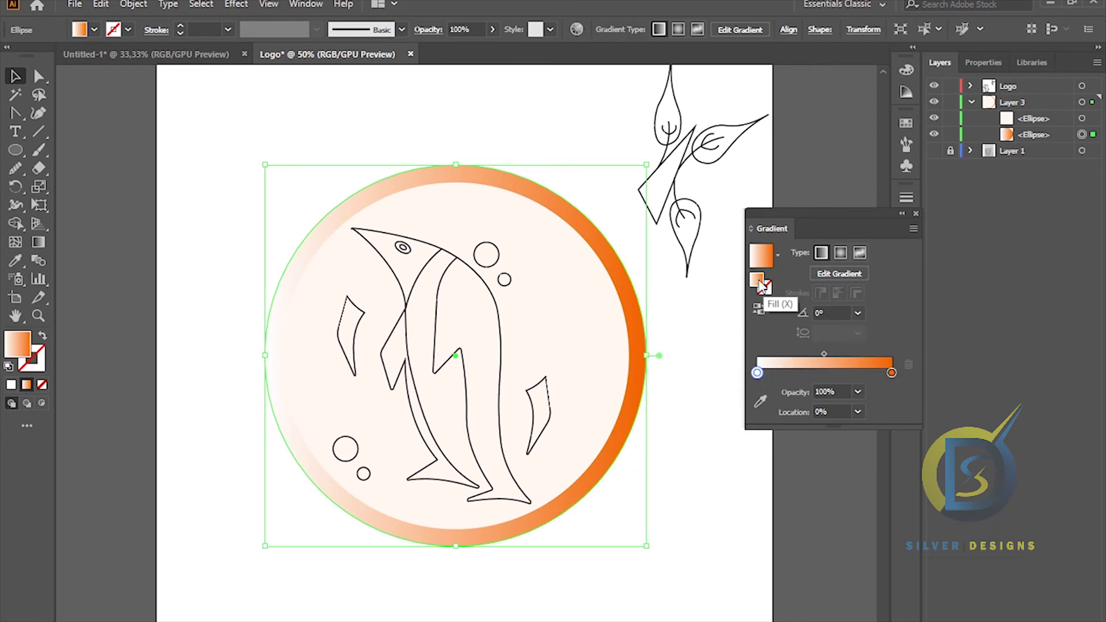
pyautogui.doubleClick(759, 283)
pyautogui.moveTo(794, 311); pyautogui.dragTo(803, 292)
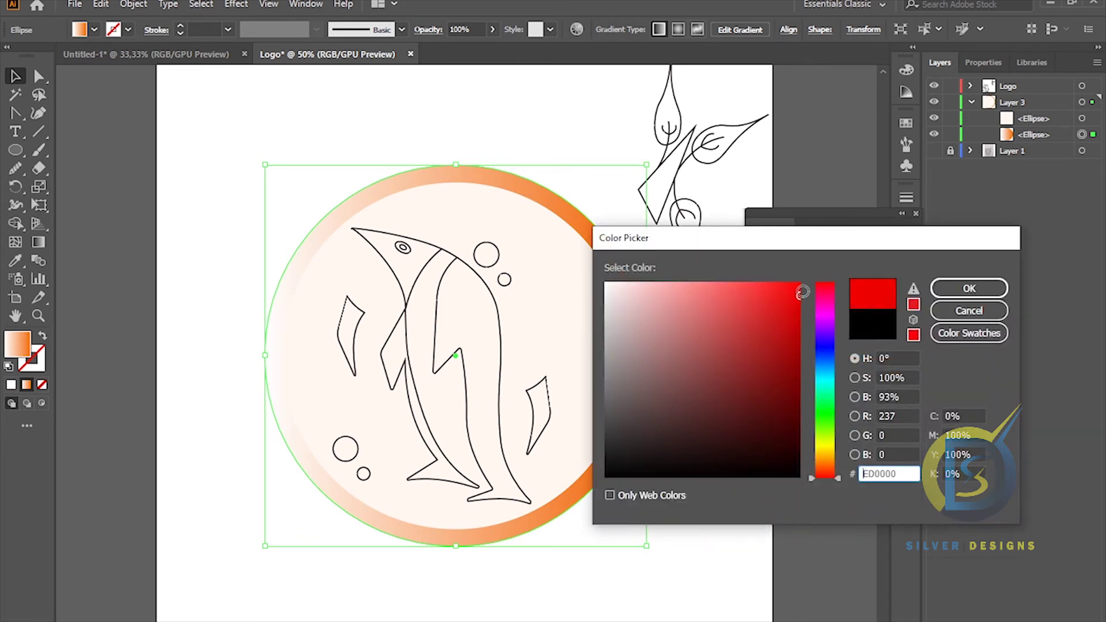
pyautogui.click(969, 288)
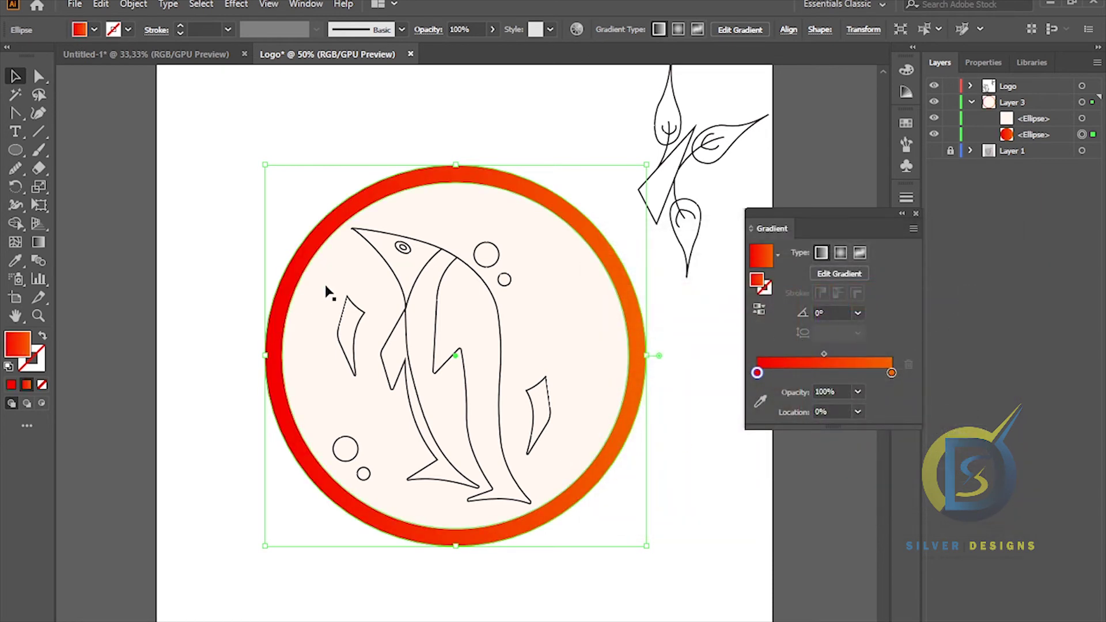
# - Try the ring gradient's red stop at 2.52% and its orange stop at 82.24%, and undo the last stop move
pyautogui.click(15, 262)
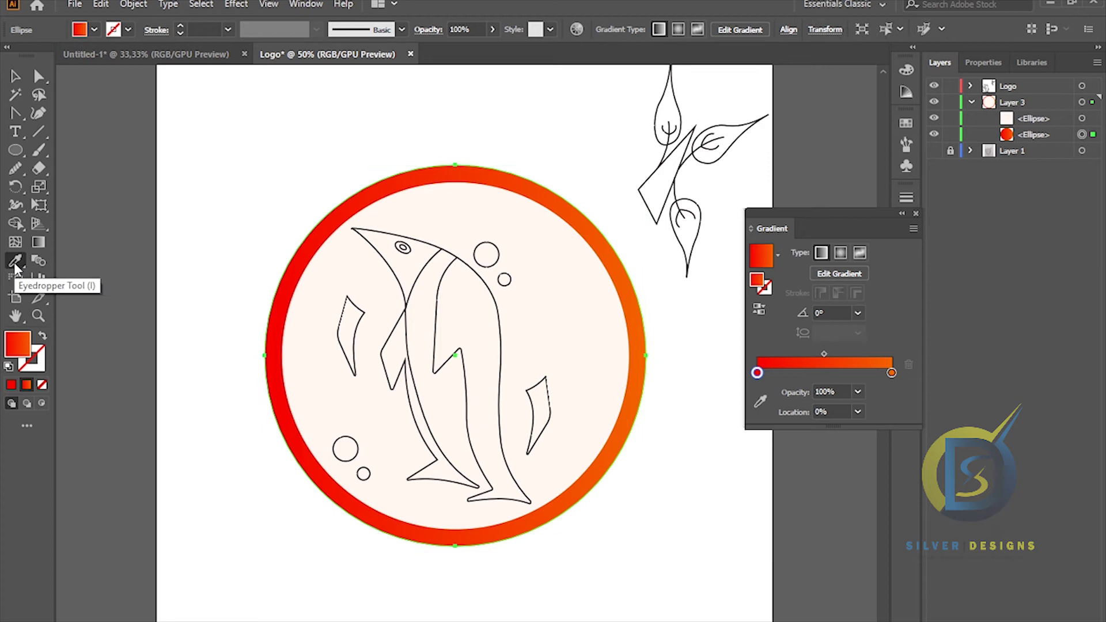
pyautogui.press('v')
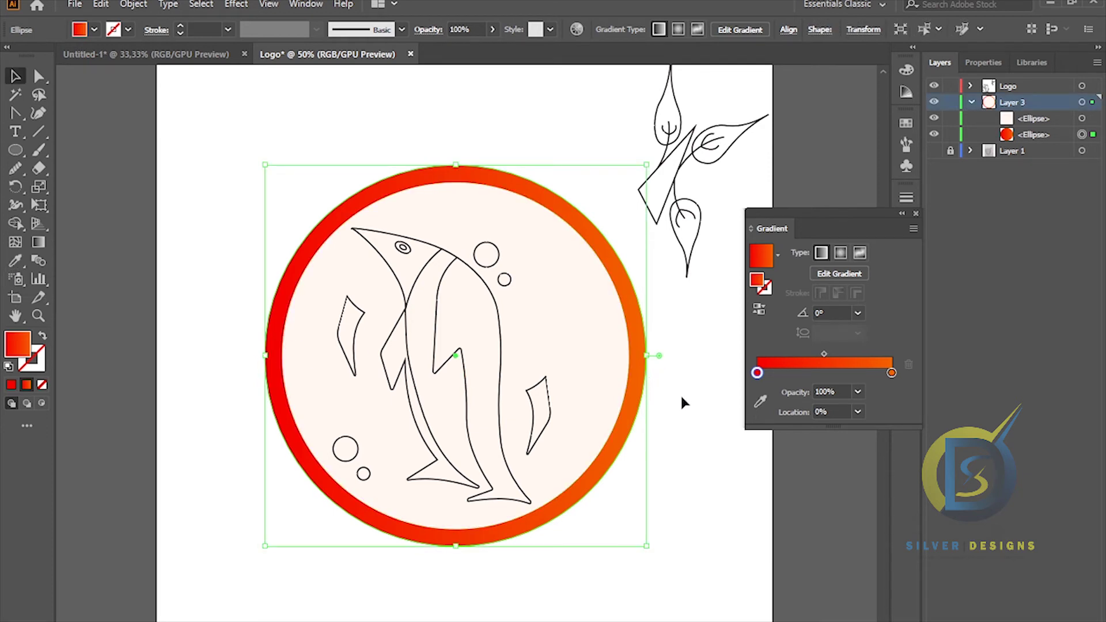
pyautogui.click(38, 243)
pyautogui.moveTo(265, 357)
pyautogui.mouseDown()
pyautogui.moveTo(317, 357)
pyautogui.moveTo(275, 357)
pyautogui.mouseUp()
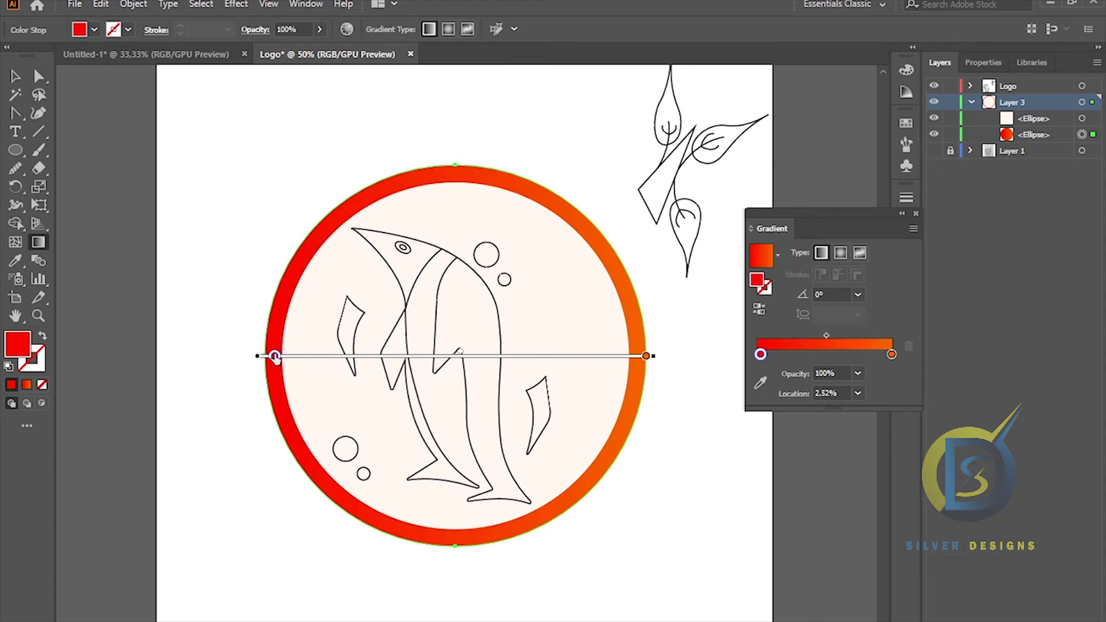
pyautogui.moveTo(646, 357); pyautogui.dragTo(578, 358)
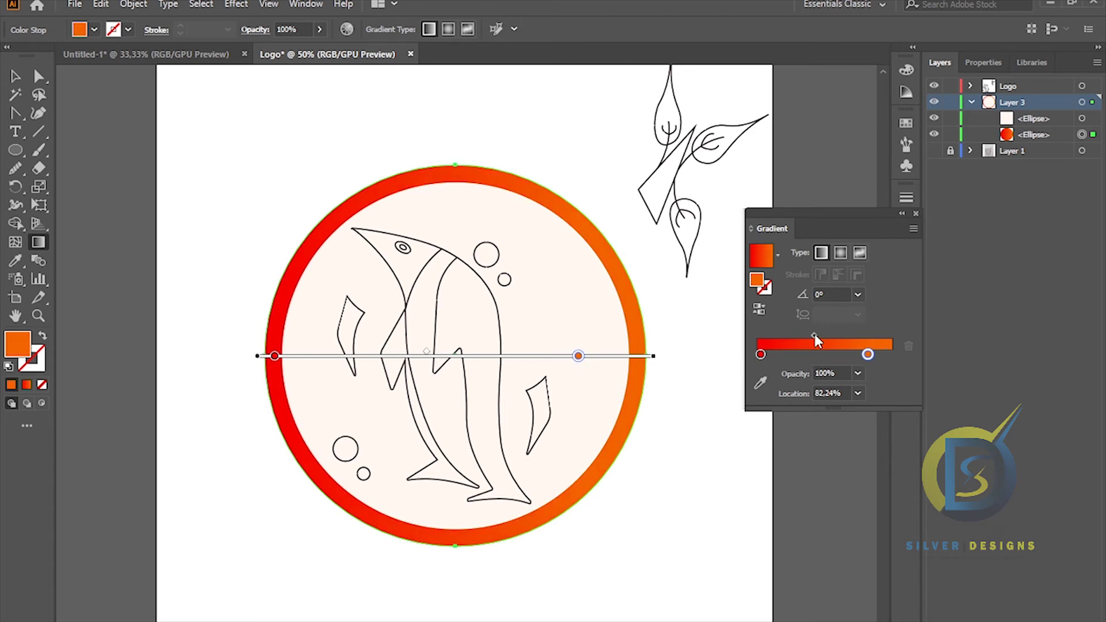
pyautogui.hotkey('ctrl', 'z')
# - Move the red stop of the ring's gradient to a location of 13.82% and put the gradient settings away
pyautogui.moveTo(265, 372)
pyautogui.mouseDown()
pyautogui.moveTo(320, 369)
pyautogui.moveTo(317, 359)
pyautogui.mouseUp()
pyautogui.press('v')
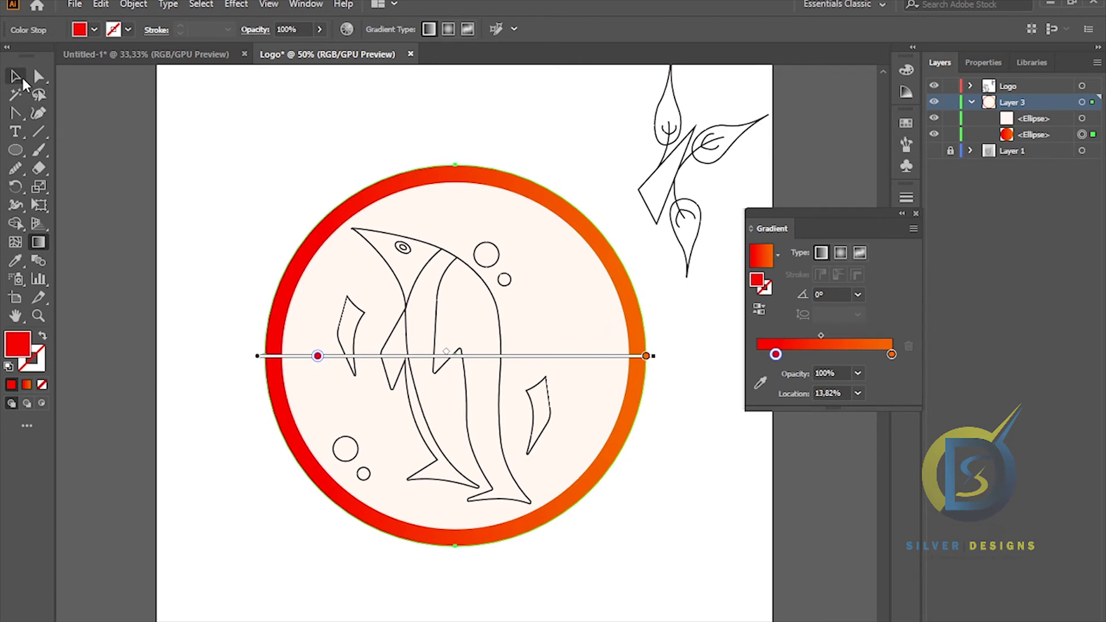
pyautogui.click(134, 145)
pyautogui.keyDown('alt'); pyautogui.scroll(-2, 424, 315); pyautogui.keyUp('alt')
pyautogui.keyDown('alt'); pyautogui.scroll(2, 424, 315); pyautogui.keyUp('alt')
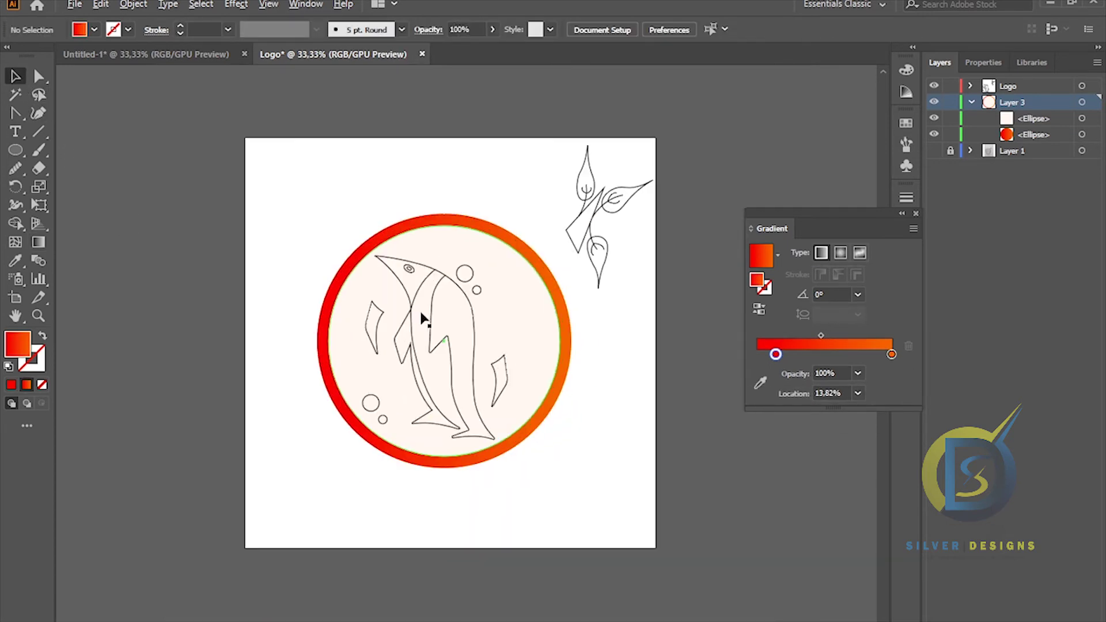
pyautogui.keyDown('alt'); pyautogui.scroll(-1, 425, 318); pyautogui.keyUp('alt')
pyautogui.keyDown('alt'); pyautogui.scroll(1, 425, 318); pyautogui.keyUp('alt')
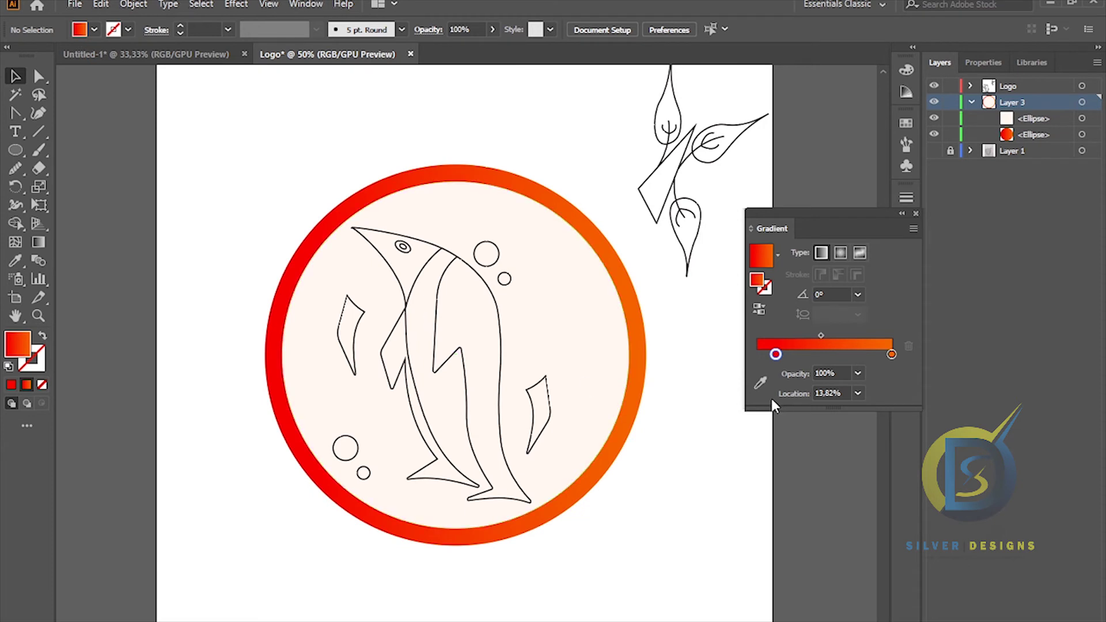
pyautogui.click(902, 214)
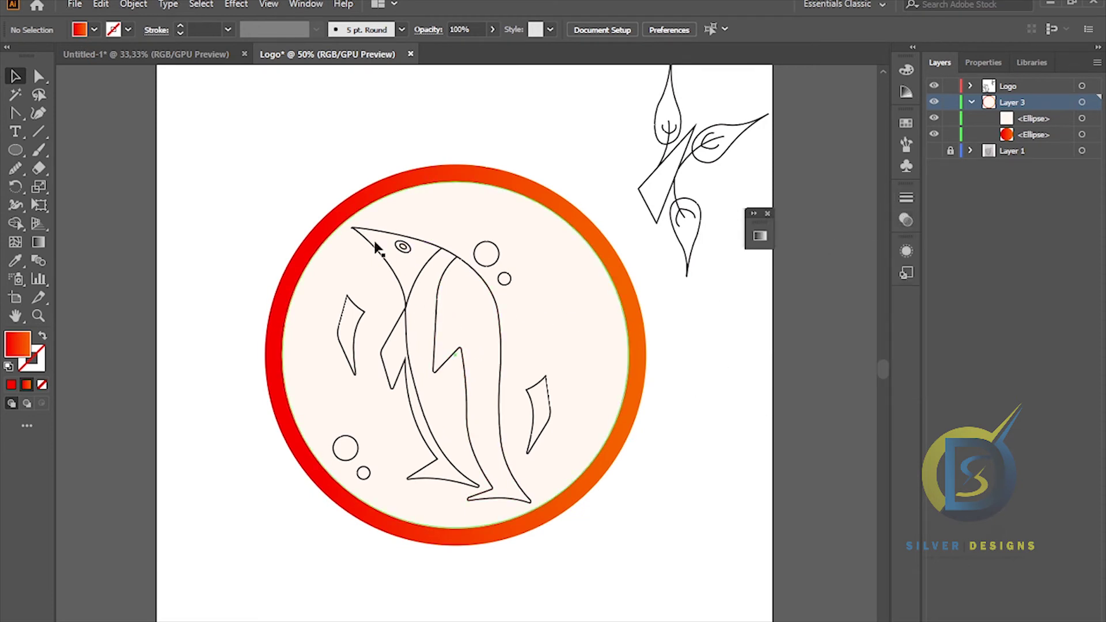
# - Try to remove the black outline of the penguin's back shape and fill it with red DD1F1F
pyautogui.click(40, 76)
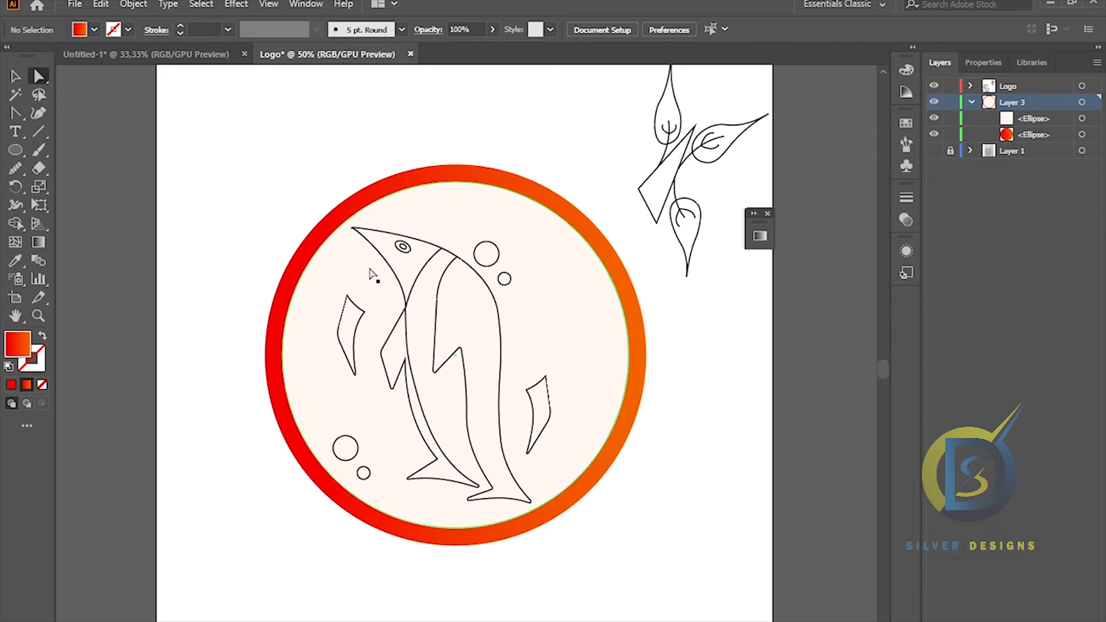
pyautogui.click(16, 77)
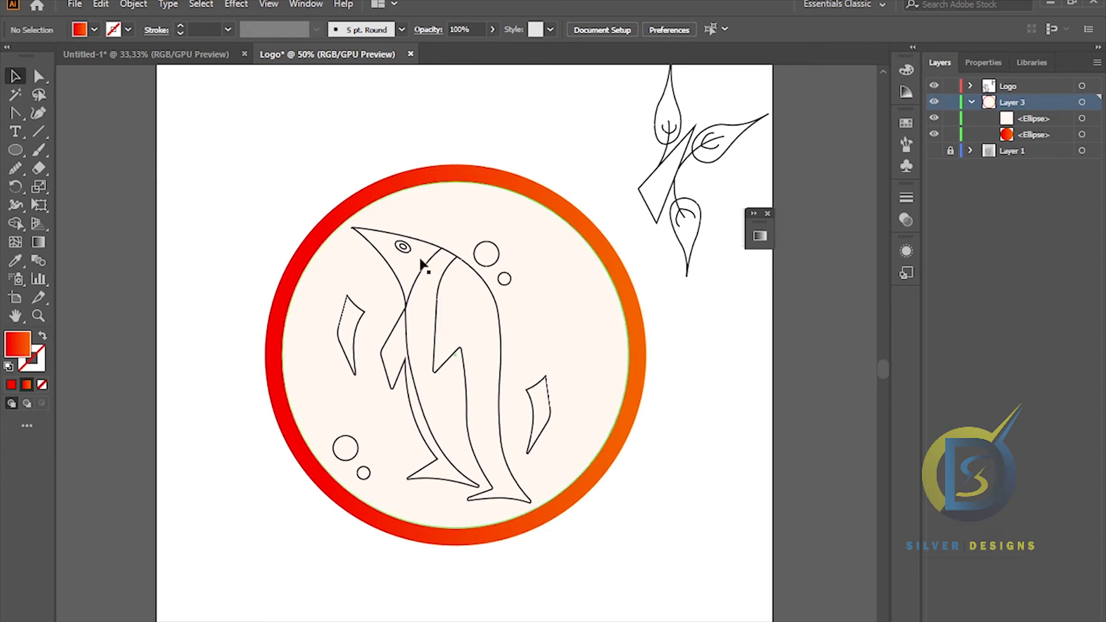
pyautogui.click(447, 286)
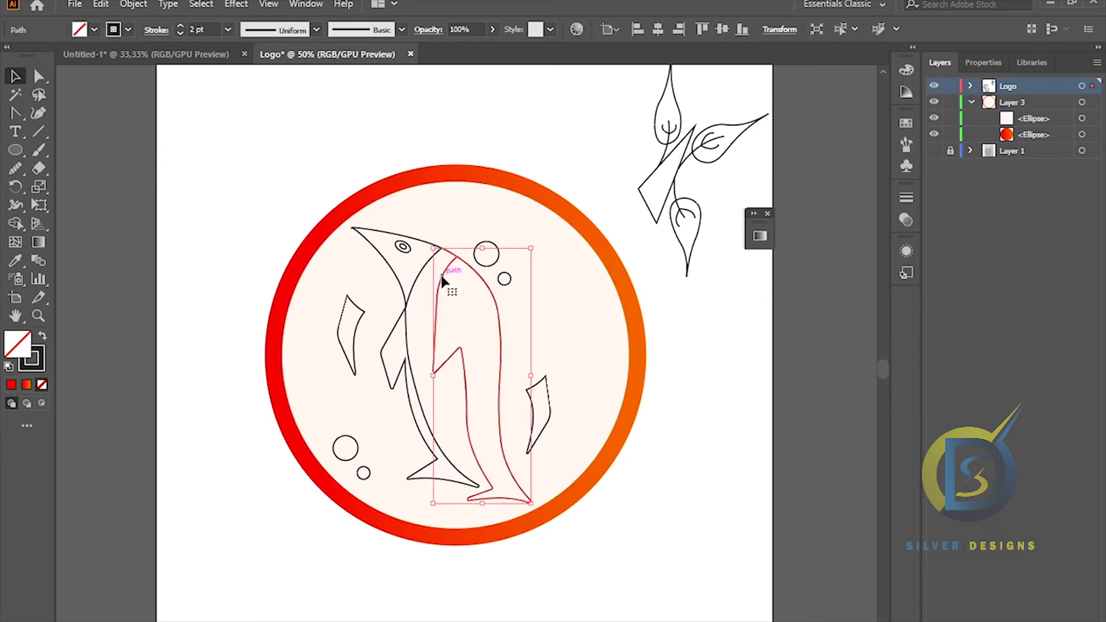
pyautogui.click(43, 340)
pyautogui.click(42, 386)
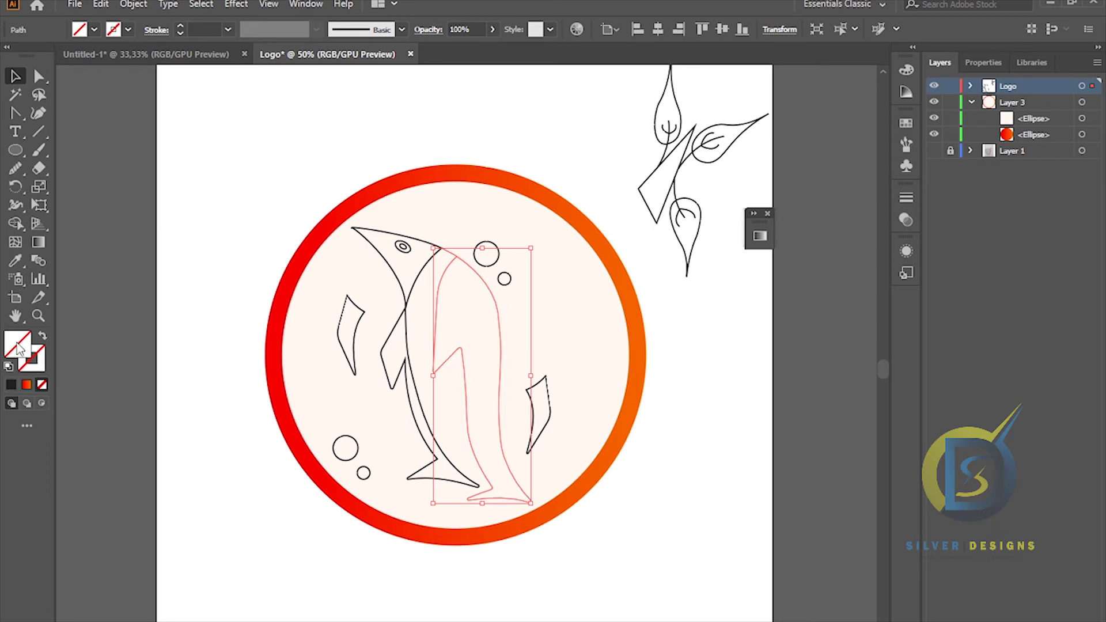
pyautogui.doubleClick(19, 347)
pyautogui.click(765, 311)
pyautogui.click(773, 309)
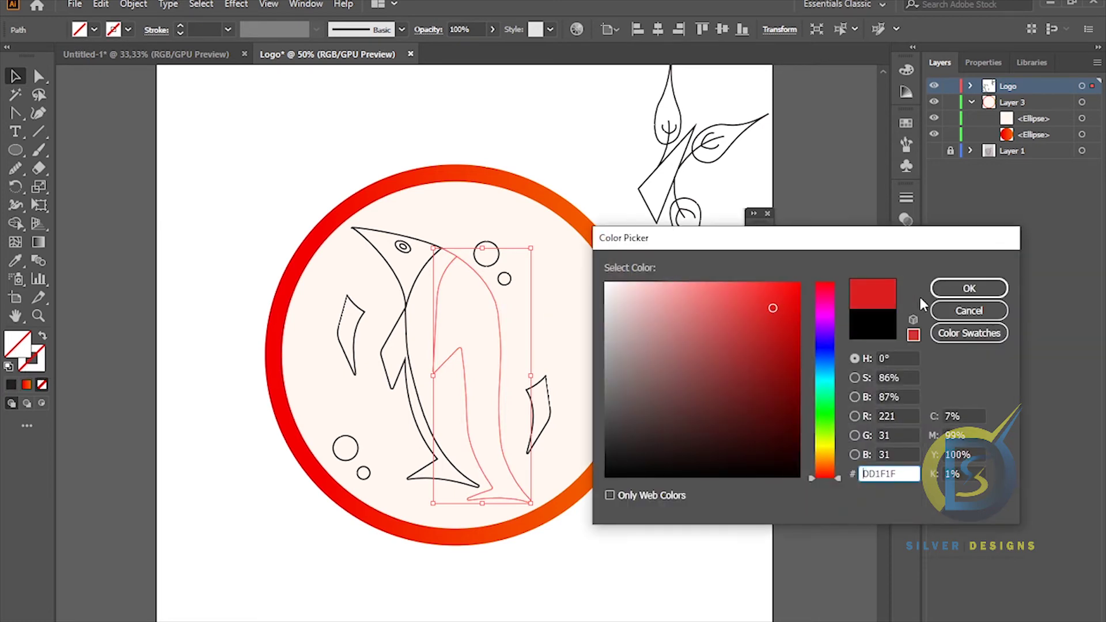
pyautogui.click(961, 288)
pyautogui.press('/')
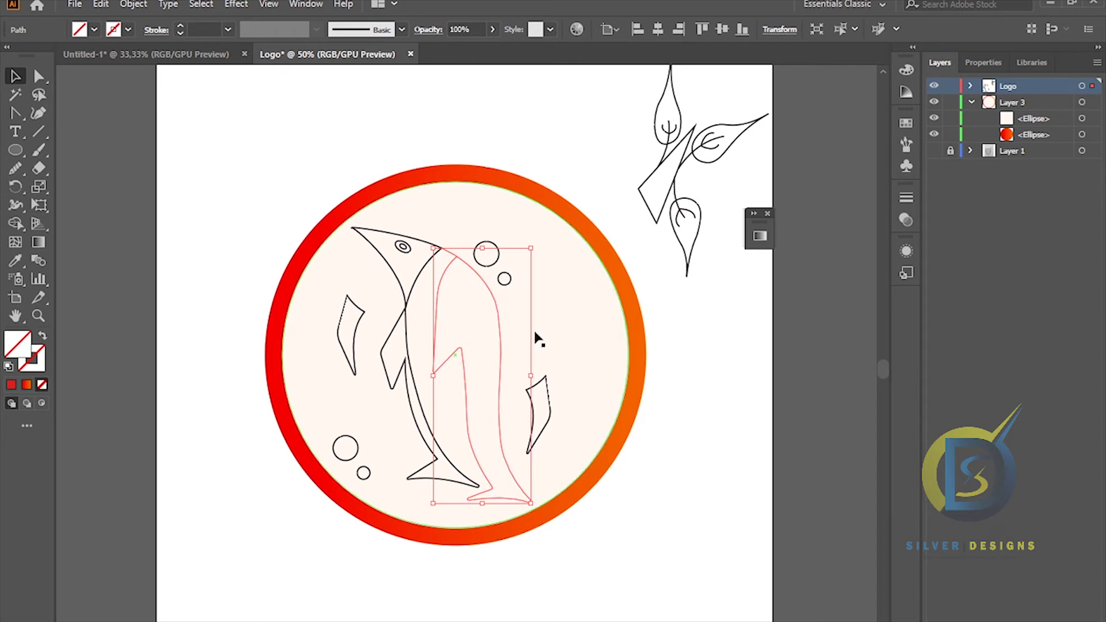
# - Sample the ring's gradient onto the penguin's back shape and replace it with a dark brown swatch
pyautogui.click(15, 260)
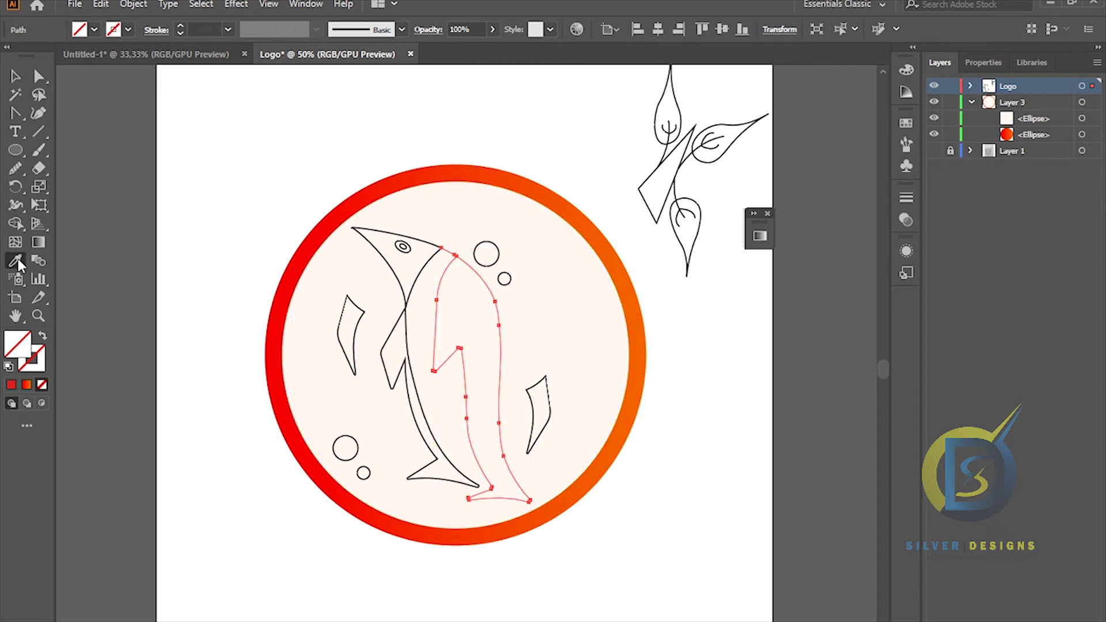
pyautogui.click(462, 173)
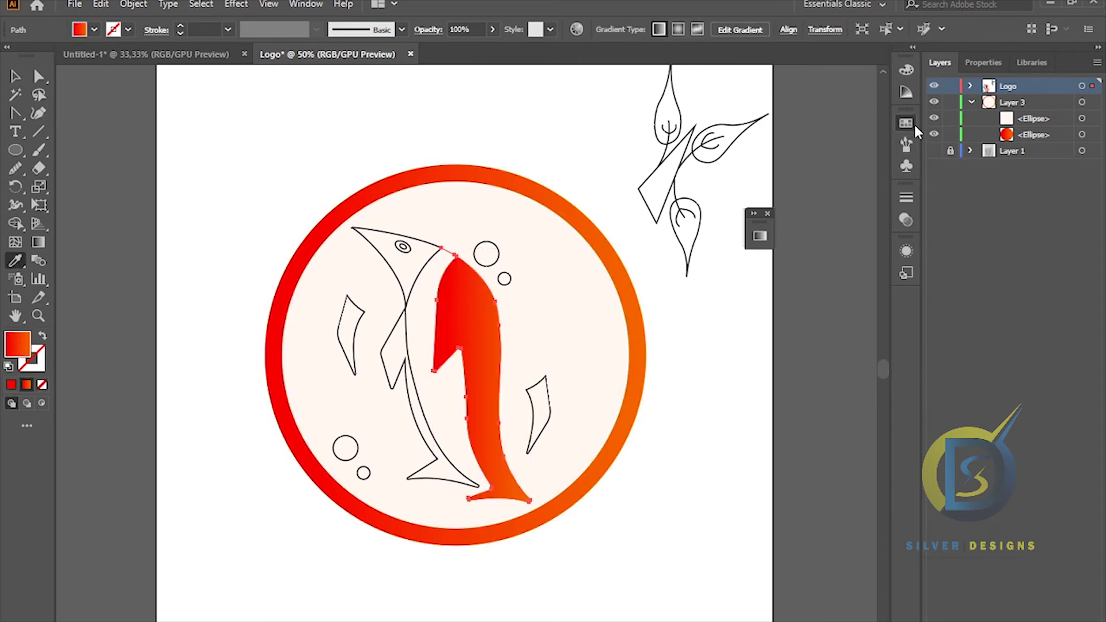
pyautogui.click(906, 122)
pyautogui.click(769, 176)
pyautogui.click(790, 175)
pyautogui.click(749, 186)
pyautogui.click(768, 185)
pyautogui.click(779, 185)
pyautogui.click(769, 186)
pyautogui.click(16, 76)
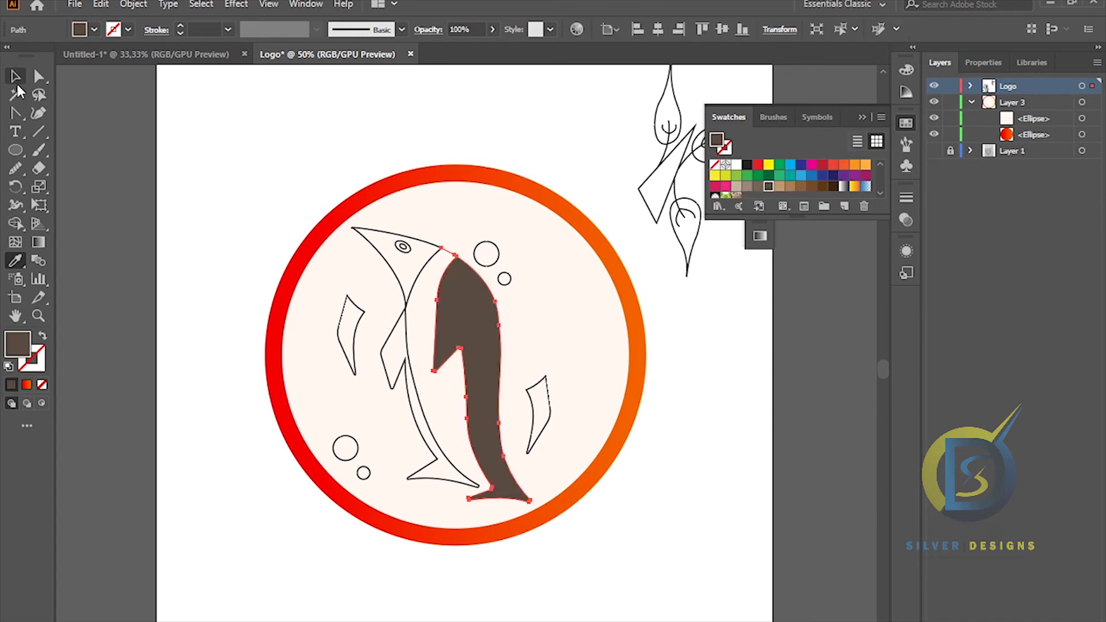
pyautogui.click(242, 140)
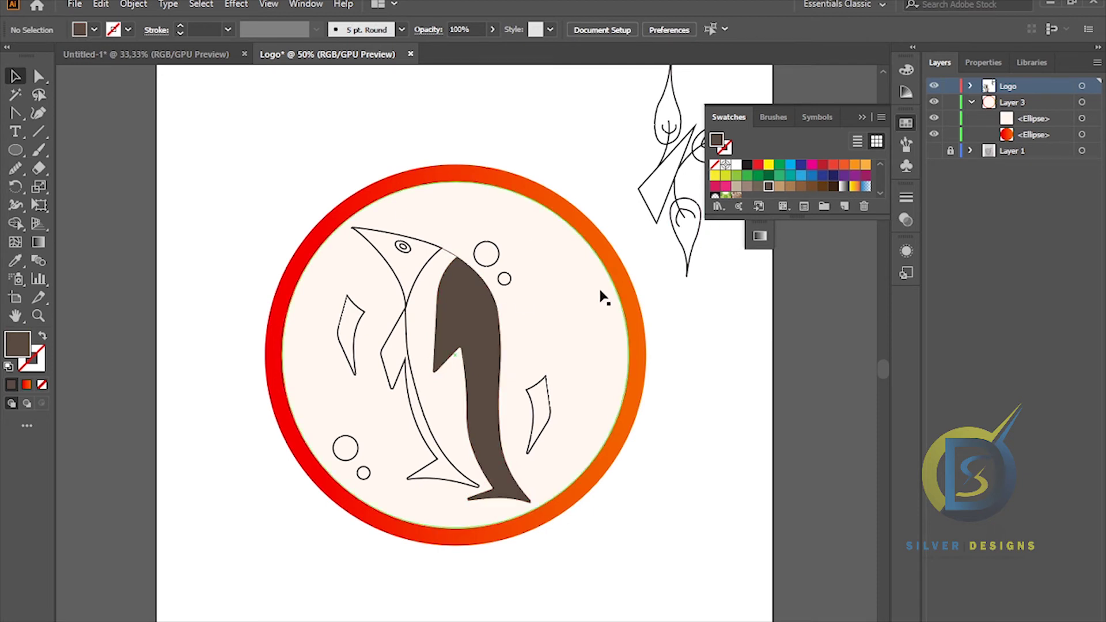
pyautogui.click(863, 117)
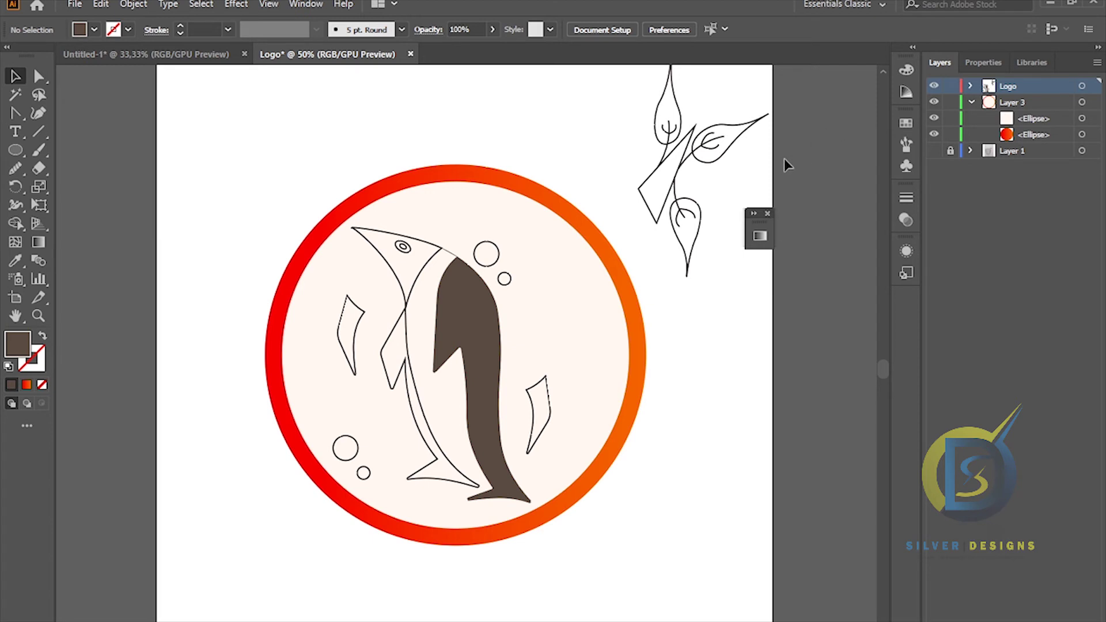
# - Undo the fill and stroke changes on the penguin's back shape until its unfilled black outline is restored
pyautogui.click(481, 309)
pyautogui.hotkey('ctrl', 'z')
pyautogui.hotkey('ctrl', 'z')
pyautogui.hotkey('ctrl', 'z')
pyautogui.hotkey('ctrl', 'z')
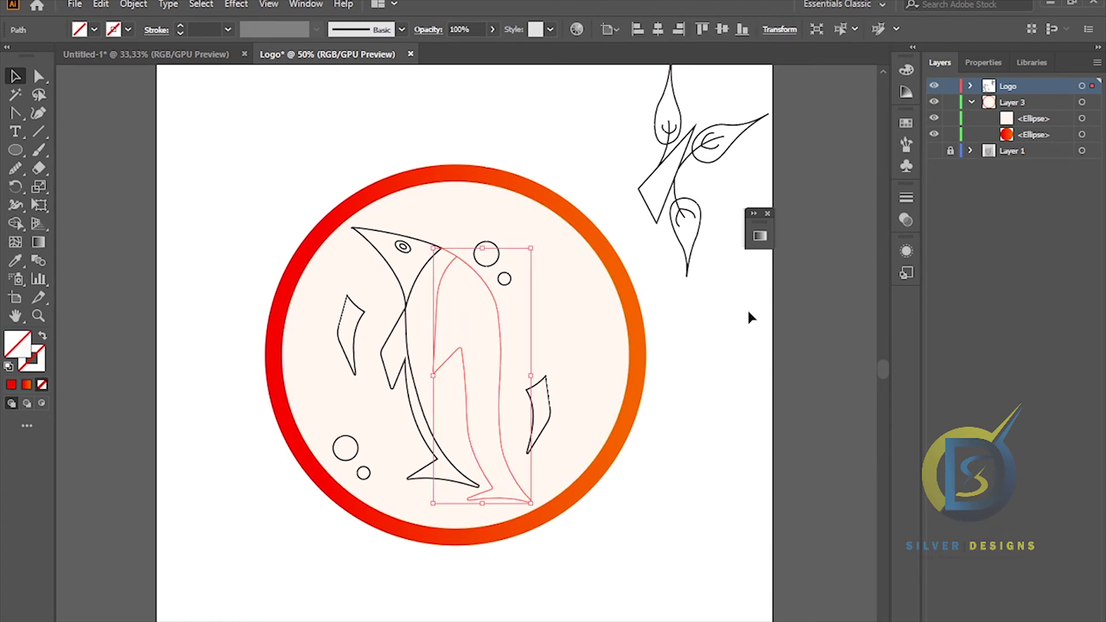
pyautogui.hotkey('ctrl', 'z')
pyautogui.hotkey('ctrl', 'shift', 'z')
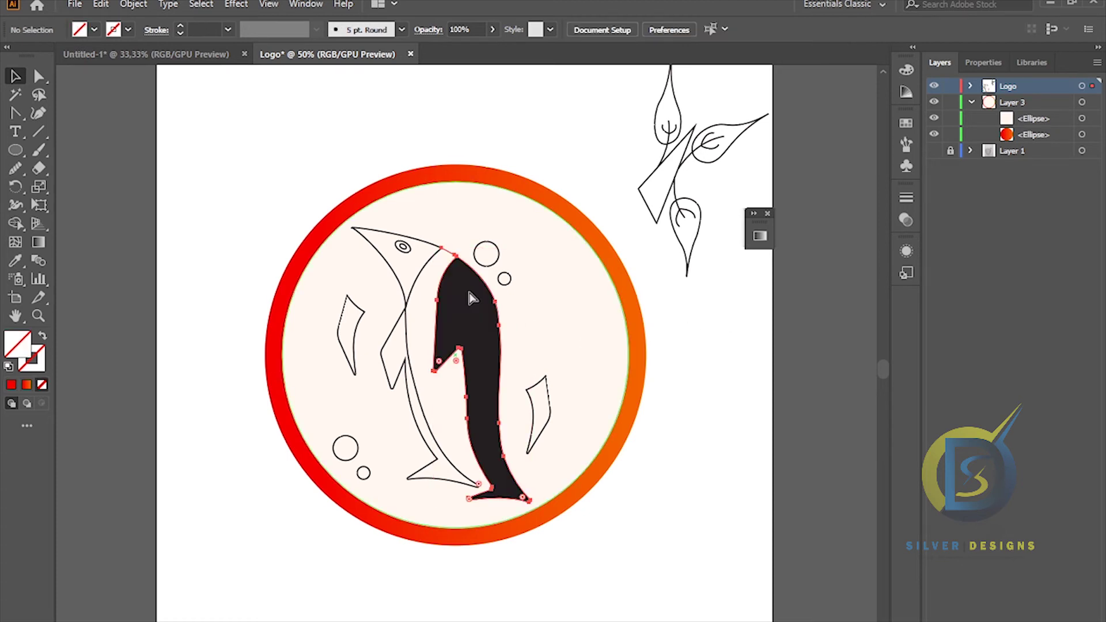
pyautogui.hotkey('ctrl', 'shift', 'z')
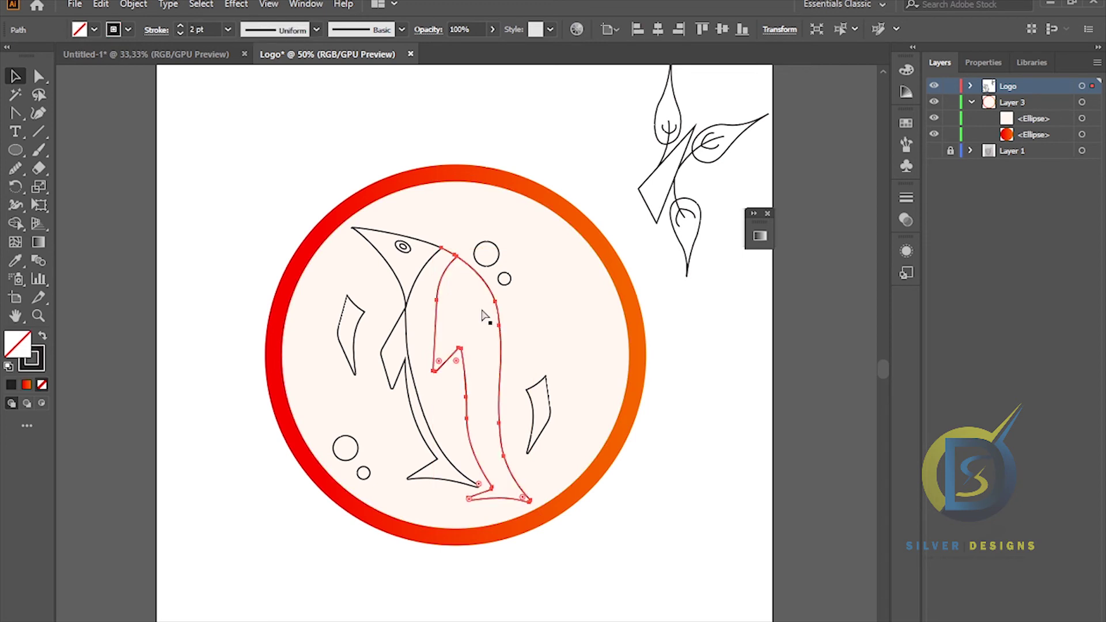
# - Turn the enclosed area of the penguin's back outline into its own shape with the Shape Builder
pyautogui.click(691, 302)
pyautogui.click(499, 329)
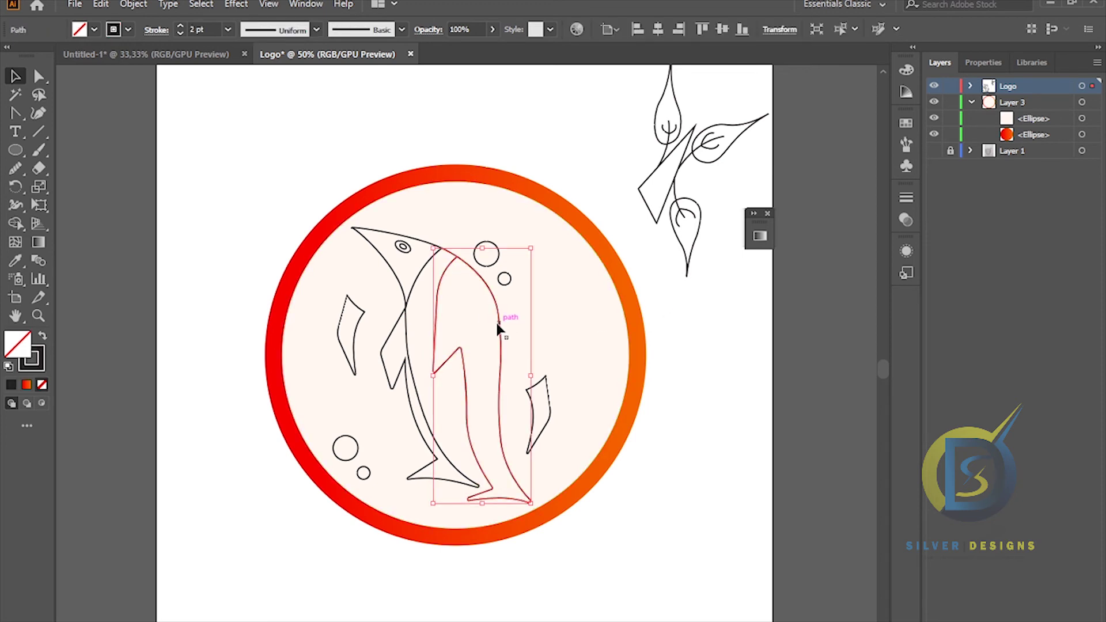
pyautogui.click(16, 224)
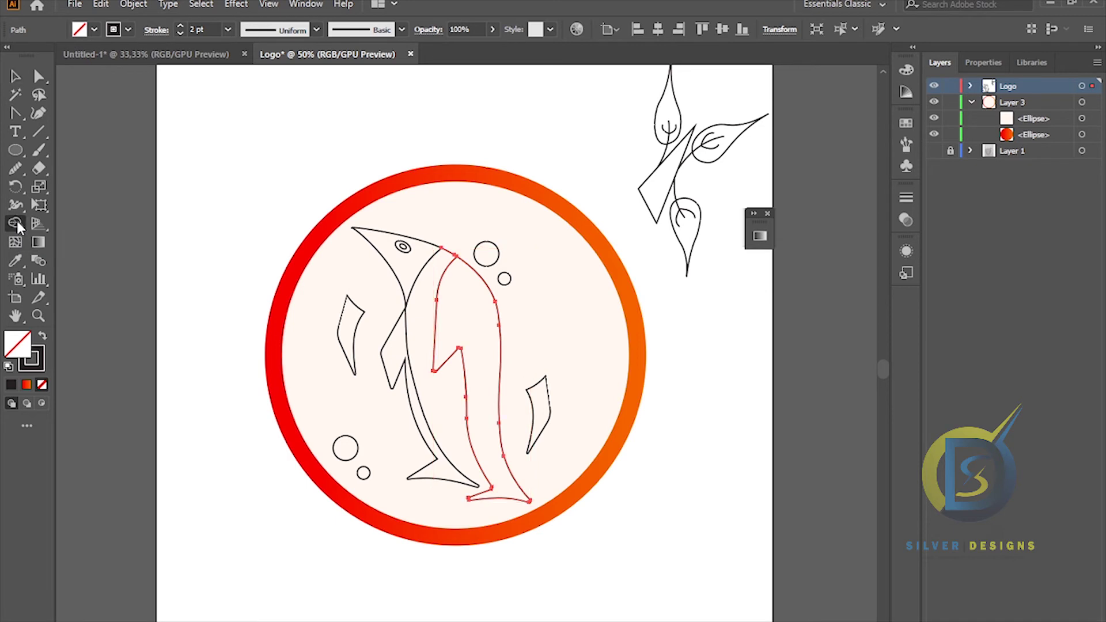
pyautogui.click(457, 313)
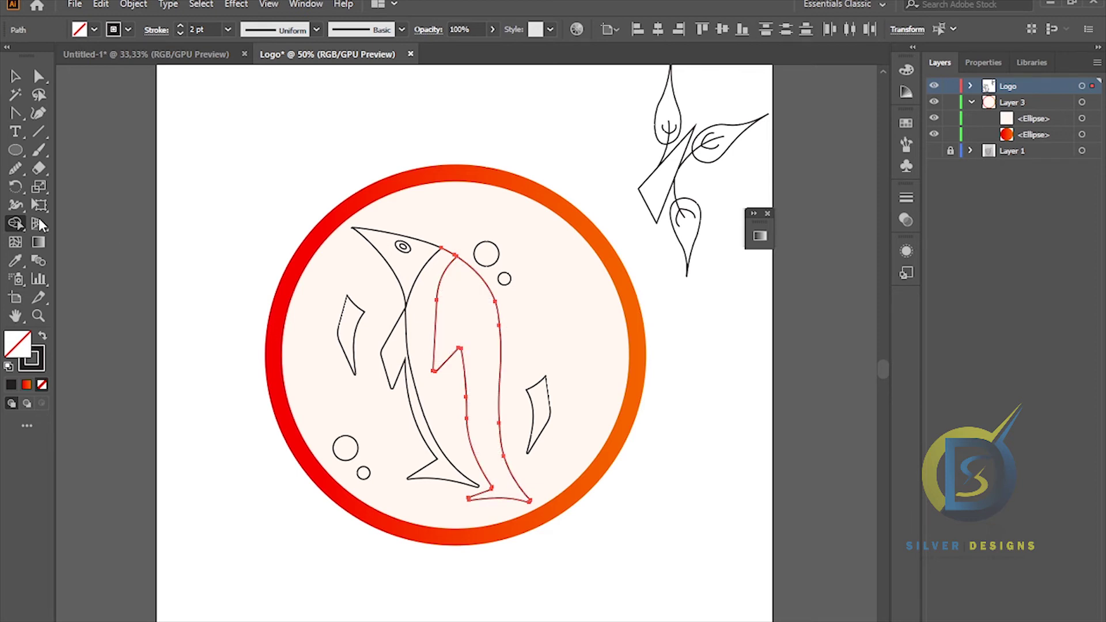
# - Choose a vivid blue fill and apply it to the penguin's back shape with the Shape Builder
pyautogui.doubleClick(15, 354)
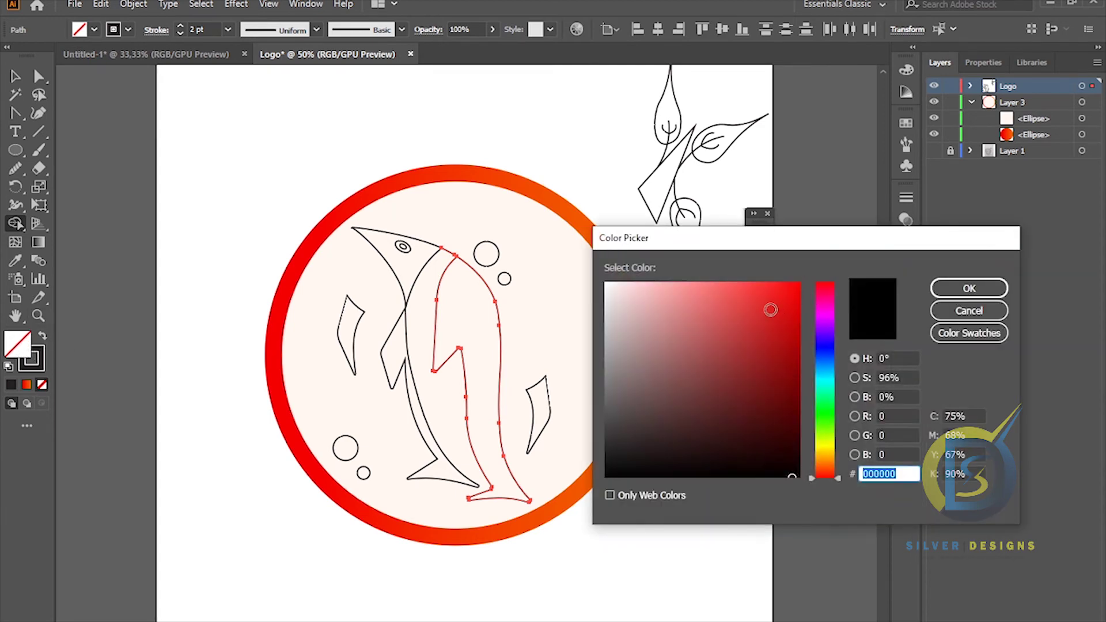
pyautogui.moveTo(779, 382)
pyautogui.mouseDown()
pyautogui.moveTo(790, 427)
pyautogui.moveTo(763, 334)
pyautogui.mouseUp()
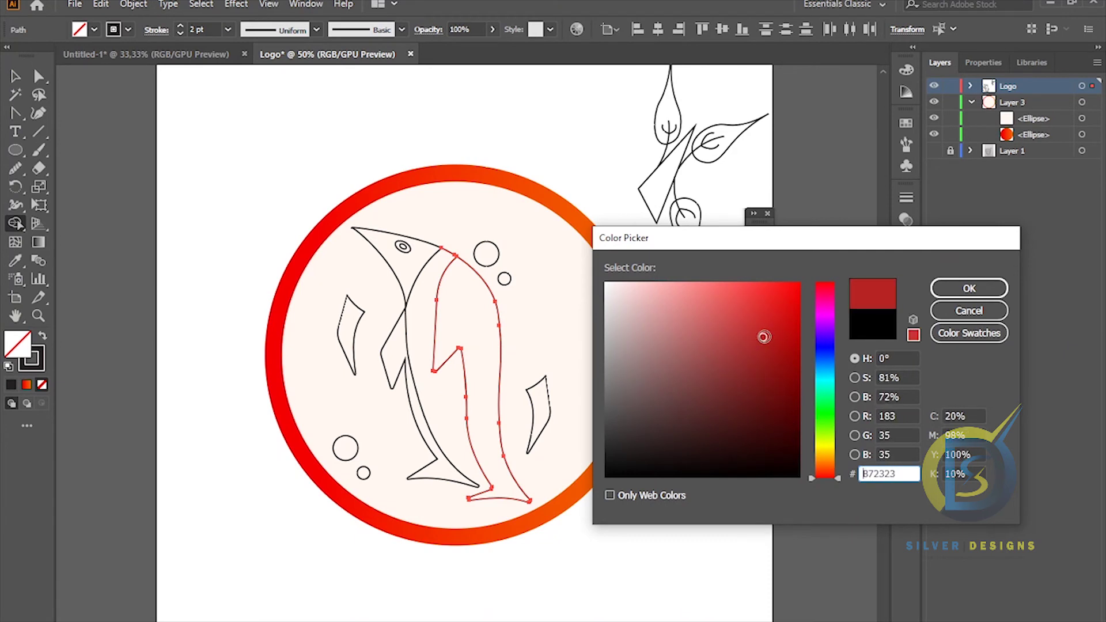
pyautogui.moveTo(825, 378)
pyautogui.mouseDown()
pyautogui.moveTo(827, 347)
pyautogui.moveTo(786, 340)
pyautogui.moveTo(787, 314)
pyautogui.mouseUp()
pyautogui.click(952, 291)
pyautogui.click(472, 326)
pyautogui.click(16, 76)
pyautogui.click(206, 168)
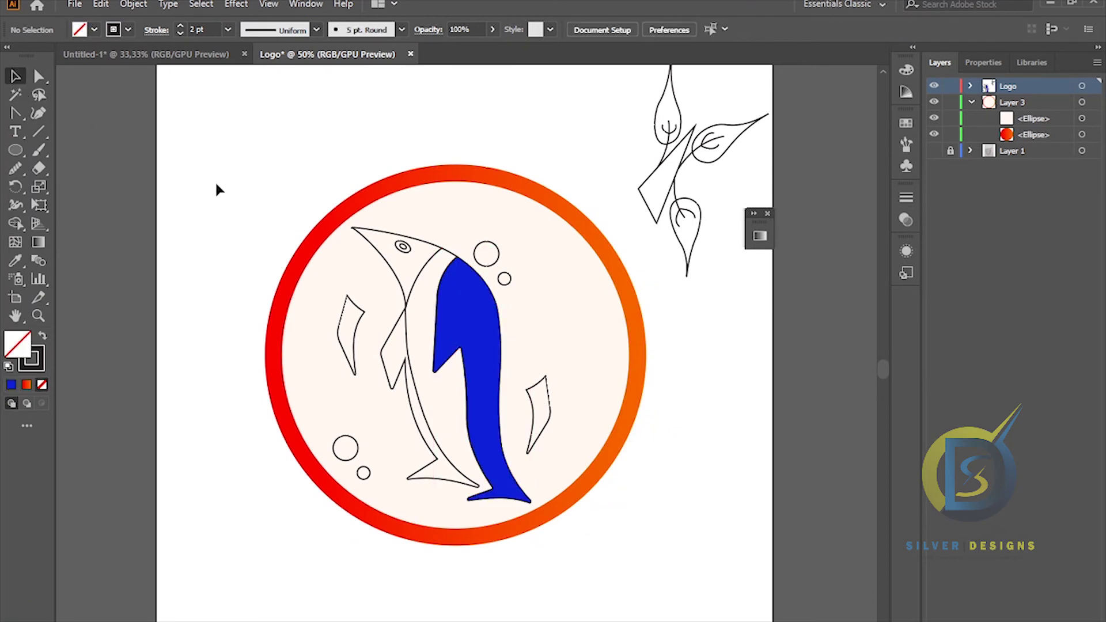
# - Examine the blue back shape up close and against the whole ringed badge
pyautogui.scroll(3, 414, 302)
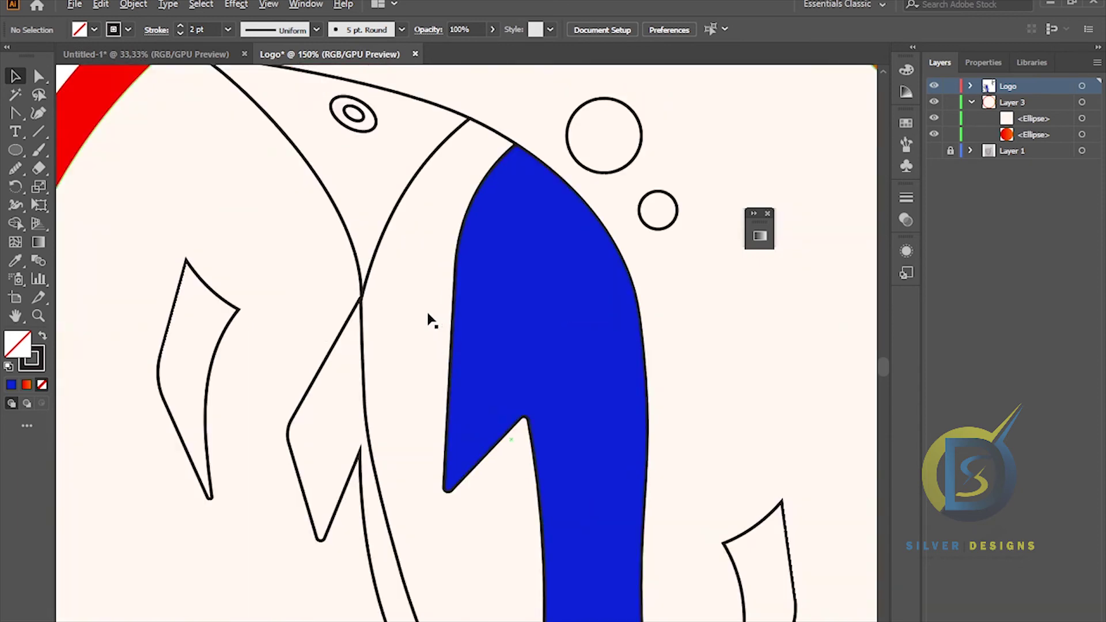
pyautogui.scroll(-2, 429, 318)
pyautogui.scroll(1, 430, 318)
pyautogui.scroll(-1, 429, 319)
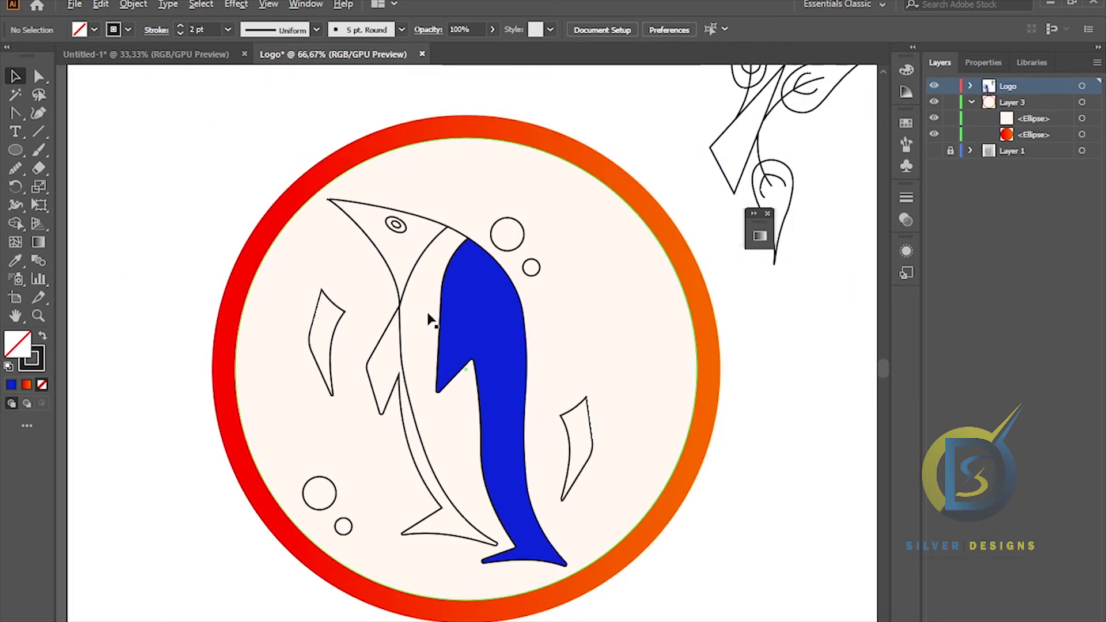
pyautogui.scroll(-2, 429, 318)
pyautogui.scroll(2, 429, 318)
pyautogui.scroll(-1, 430, 319)
pyautogui.scroll(1, 429, 318)
pyautogui.scroll(-1, 430, 319)
pyautogui.scroll(1, 429, 319)
pyautogui.scroll(1, 429, 318)
pyautogui.scroll(-2, 429, 319)
pyautogui.scroll(1, 429, 318)
pyautogui.scroll(-1, 429, 319)
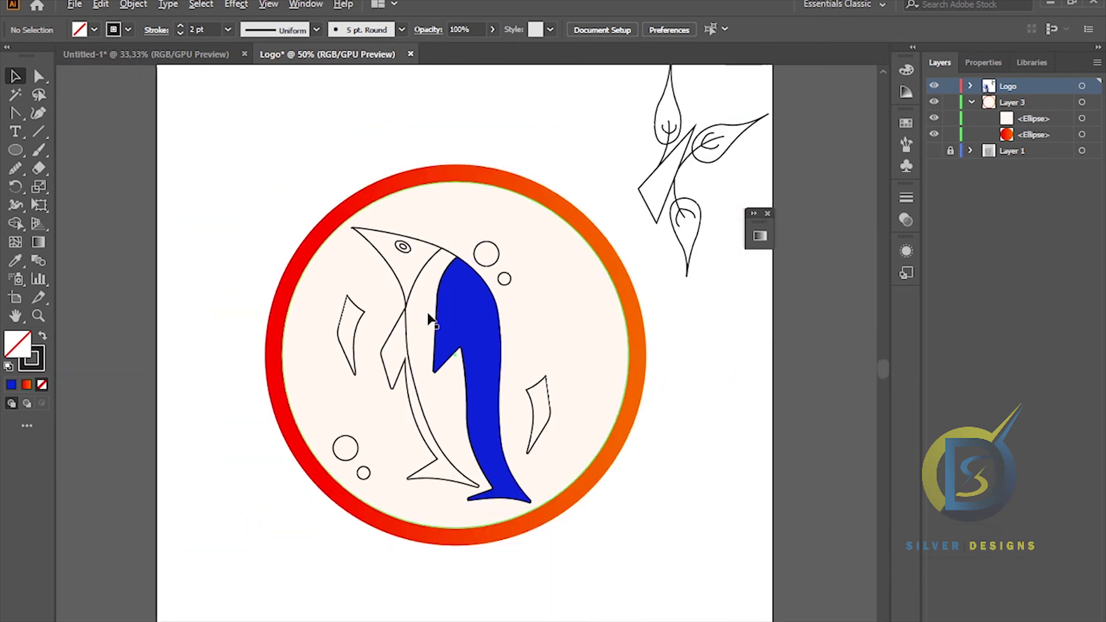
pyautogui.scroll(-1, 430, 319)
pyautogui.scroll(2, 430, 318)
pyautogui.scroll(-1, 430, 318)
pyautogui.scroll(2, 429, 319)
pyautogui.scroll(-1, 429, 318)
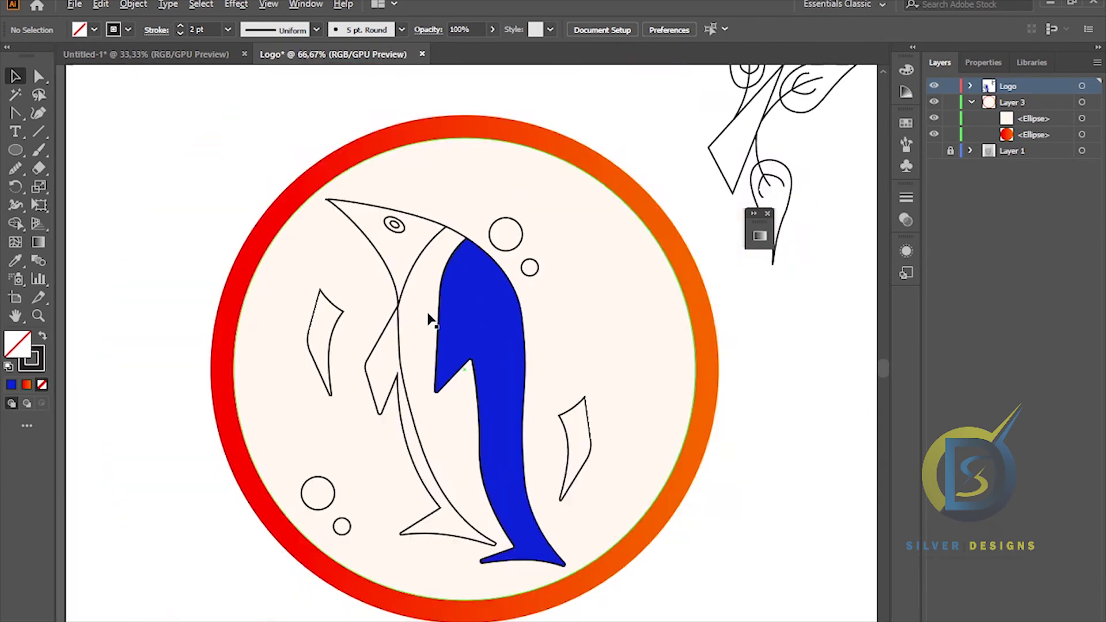
pyautogui.scroll(-2, 429, 319)
pyautogui.scroll(1, 387, 327)
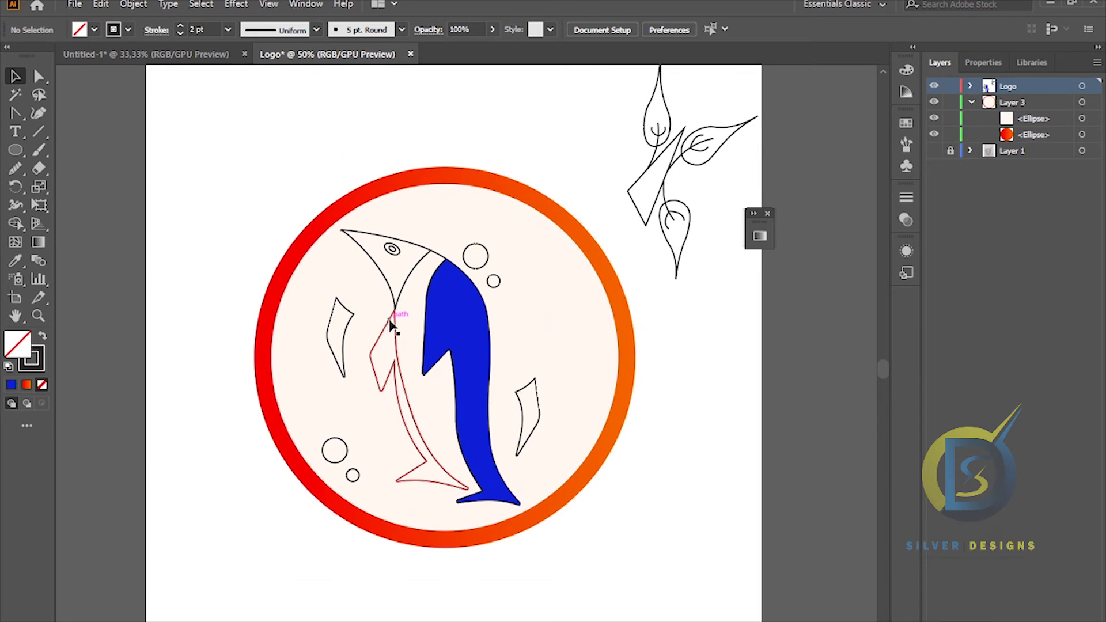
pyautogui.moveTo(293, 259); pyautogui.dragTo(345, 233)
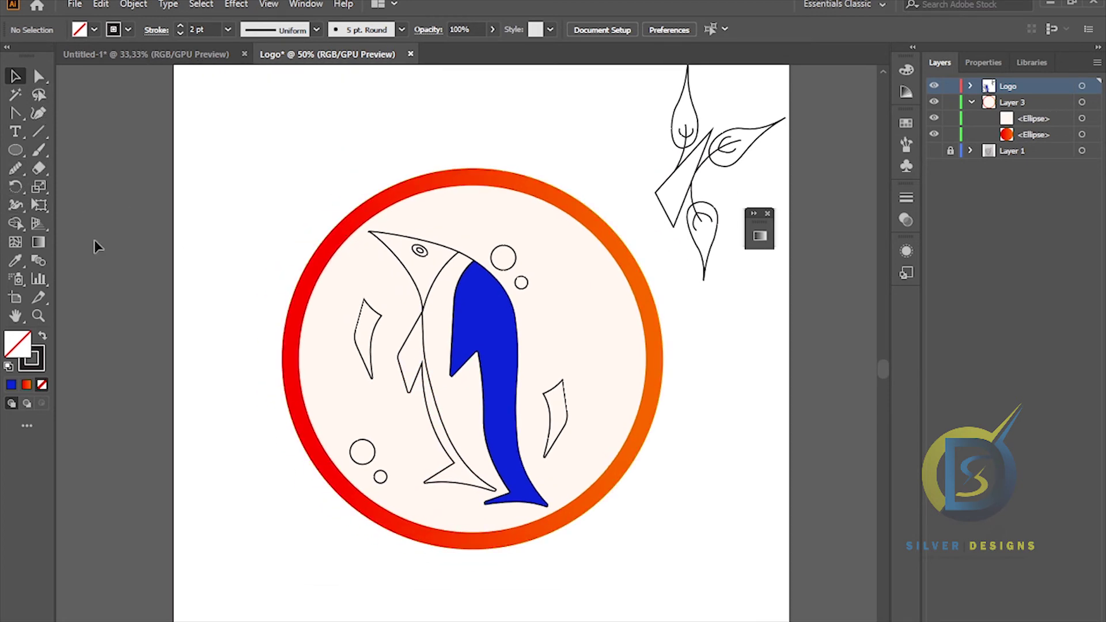
# - Change the penguin's back shape from blue to black and swap its fill and stroke colours
pyautogui.click(468, 327)
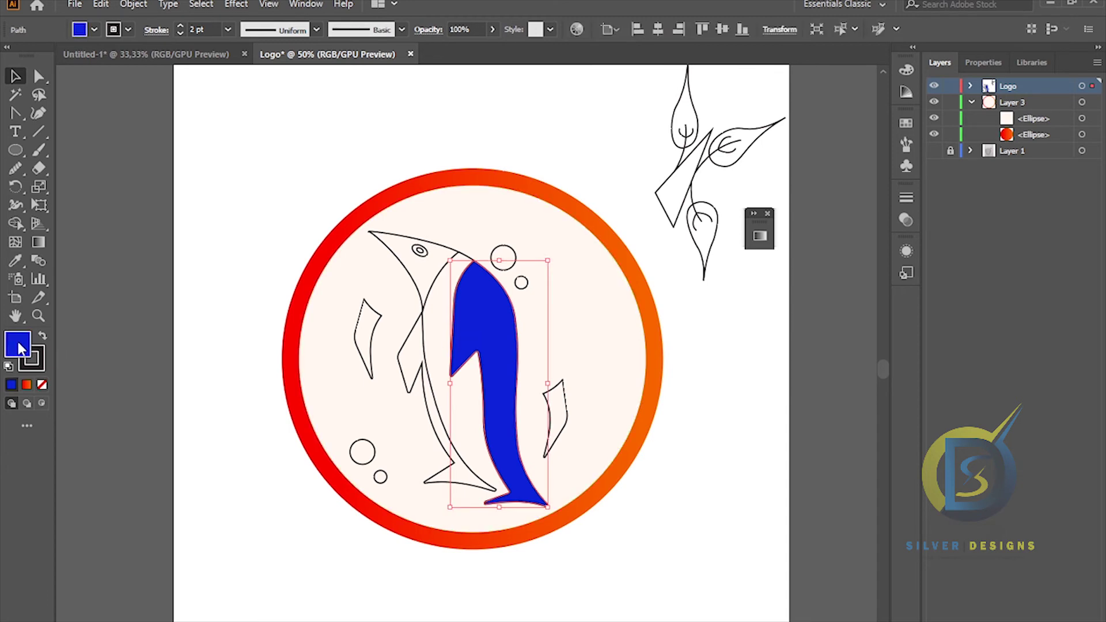
pyautogui.doubleClick(19, 345)
pyautogui.moveTo(772, 352); pyautogui.dragTo(809, 487)
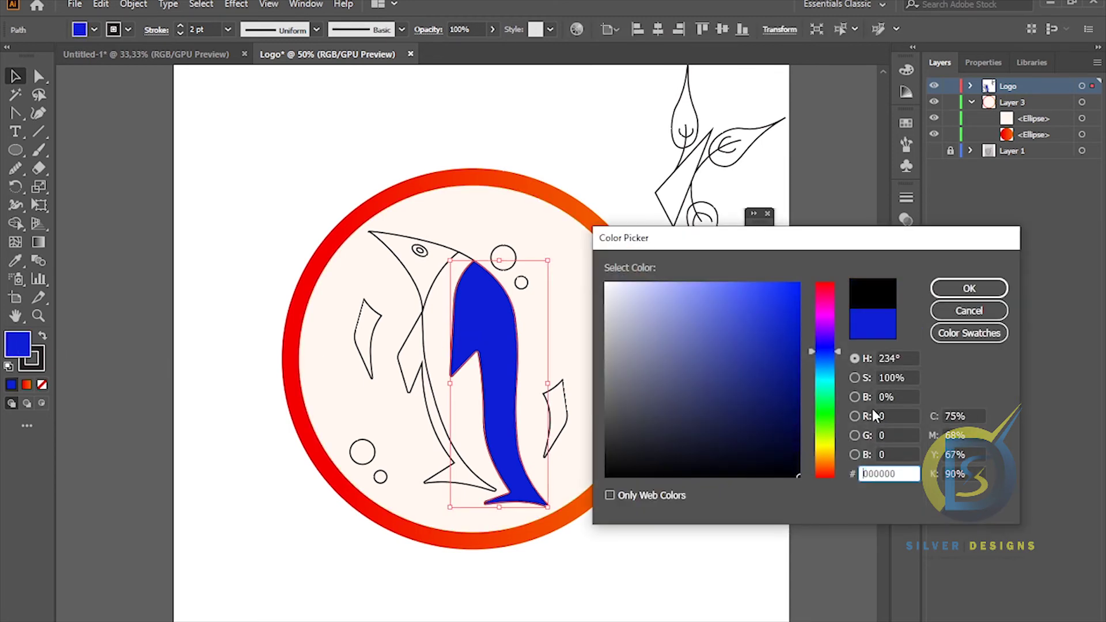
pyautogui.click(969, 288)
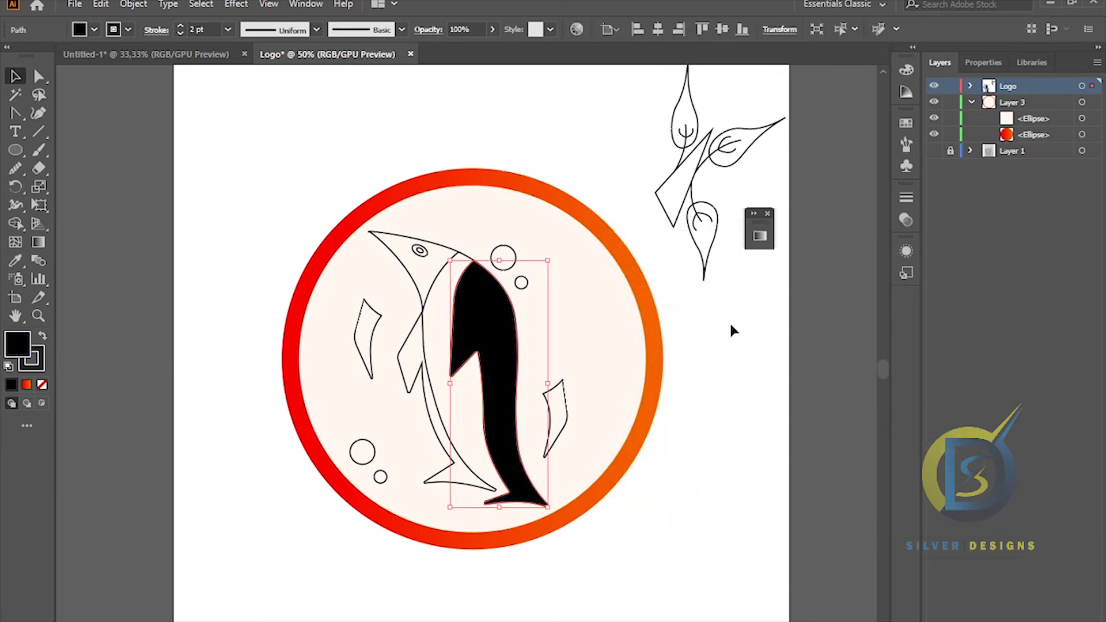
pyautogui.click(44, 364)
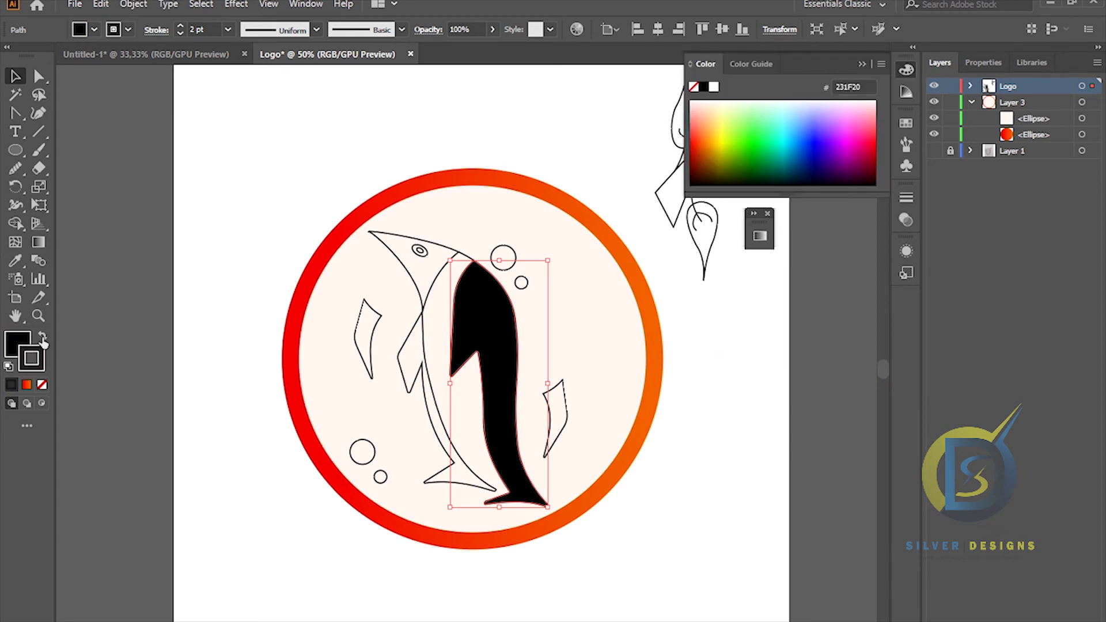
pyautogui.hotkey('ctrl', '+')
pyautogui.click(549, 367)
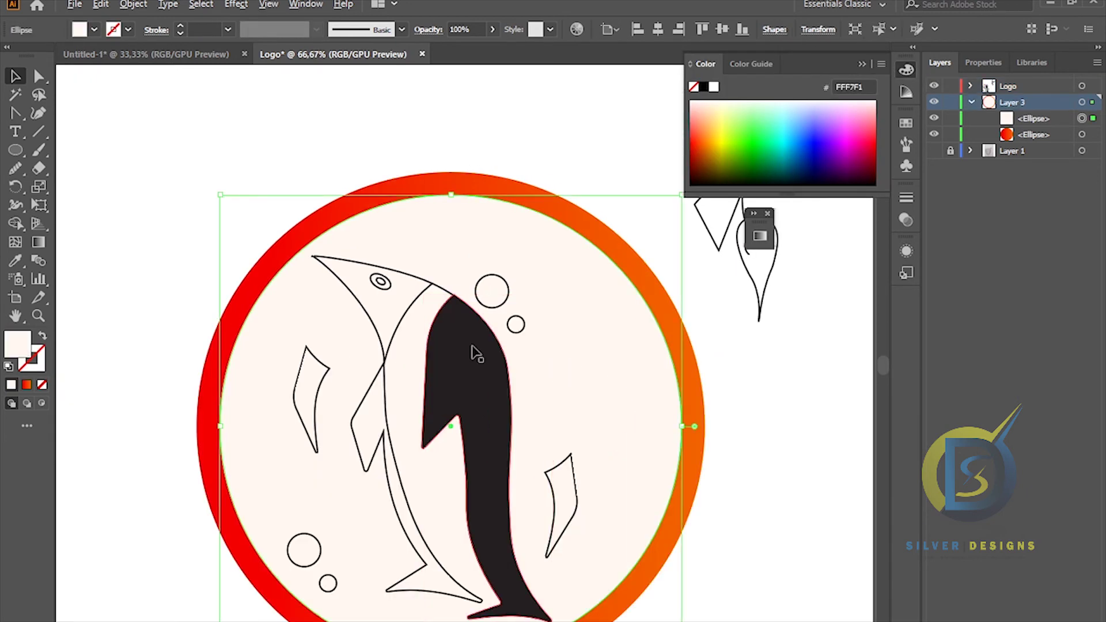
# - Swap fill and stroke on the penguin's front wing and foot shape so it is solid dark without an outline
pyautogui.click(387, 394)
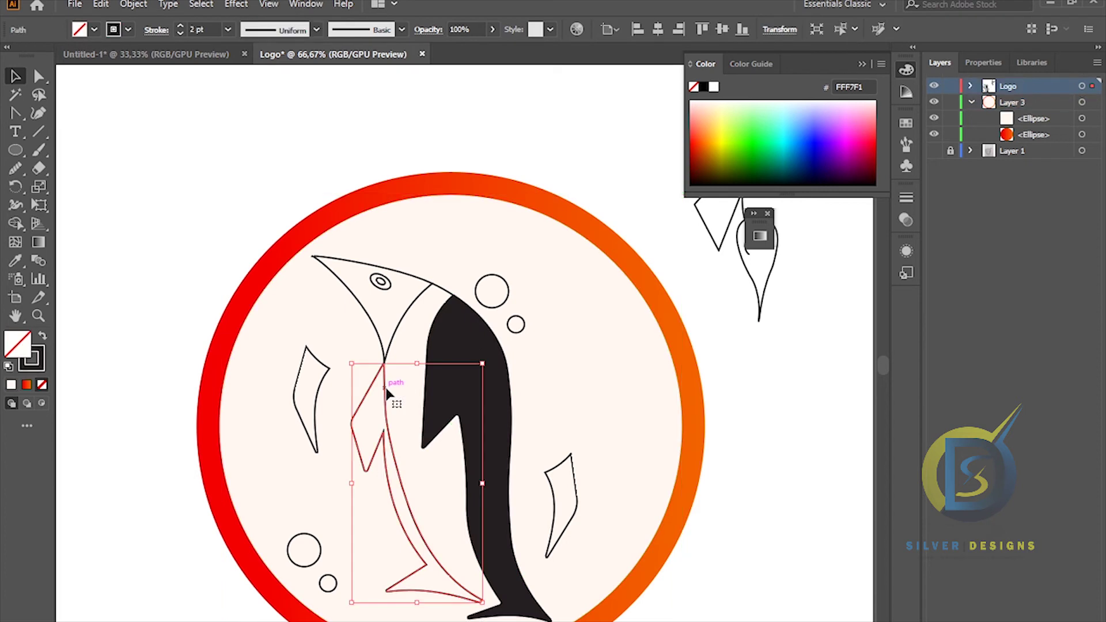
pyautogui.click(44, 340)
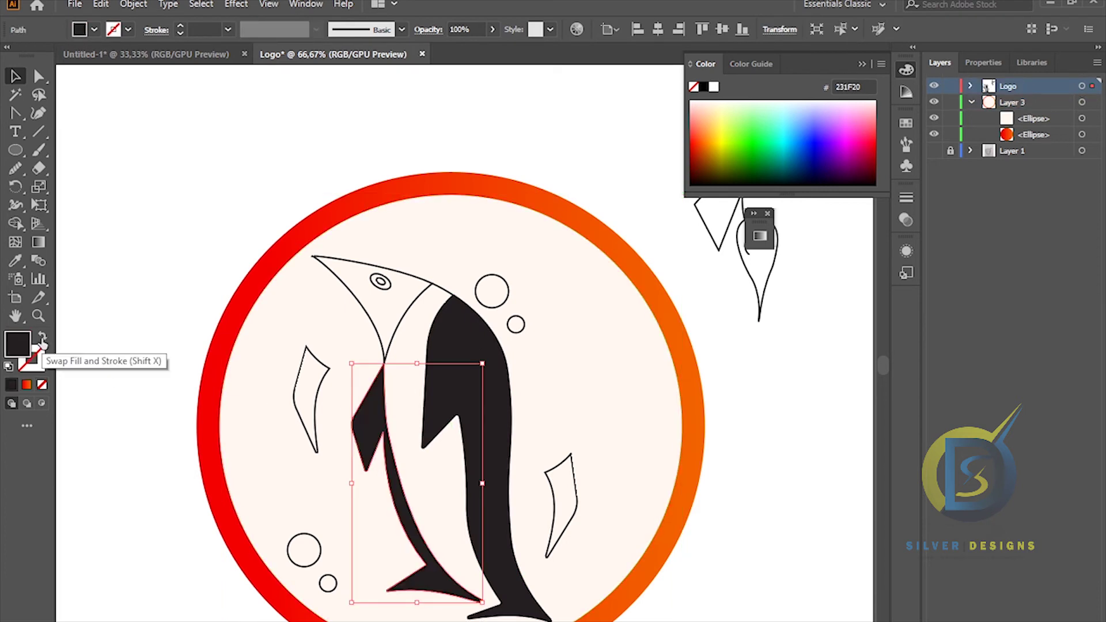
pyautogui.click(154, 251)
pyautogui.moveTo(432, 440); pyautogui.dragTo(439, 468)
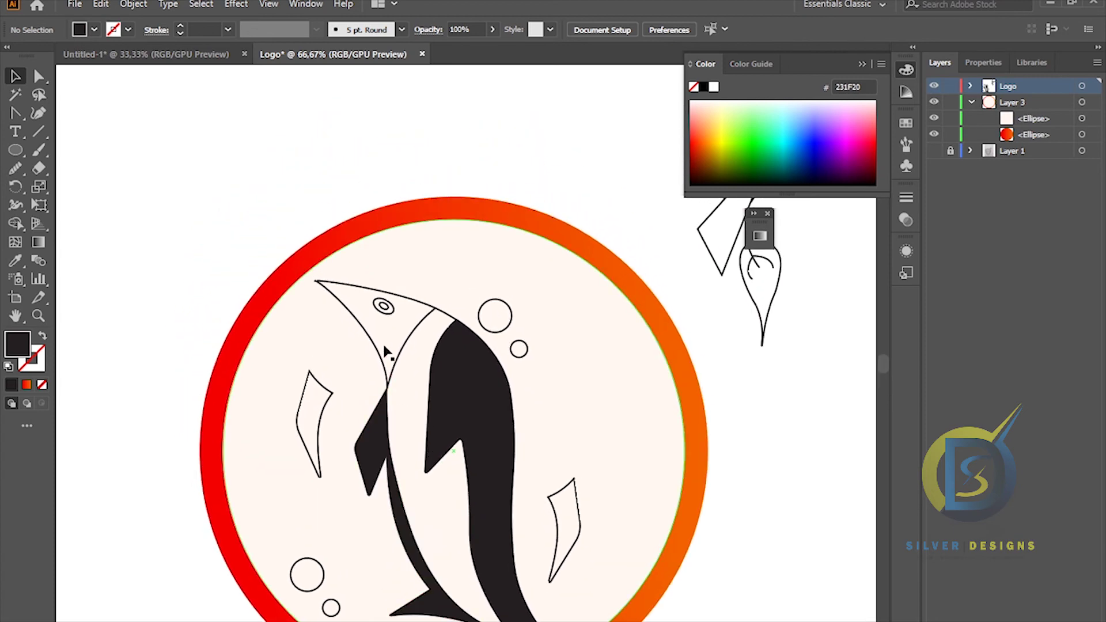
# - Try to fill the penguin's pupil with the Shape Builder and undo the result
pyautogui.scroll(7, 387, 308)
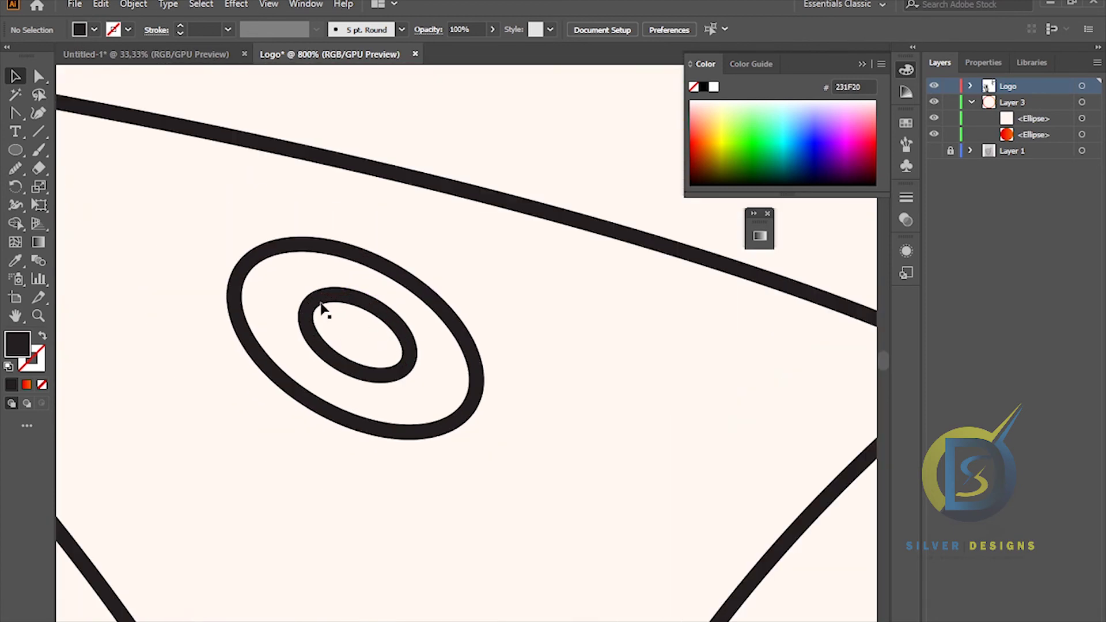
pyautogui.click(359, 313)
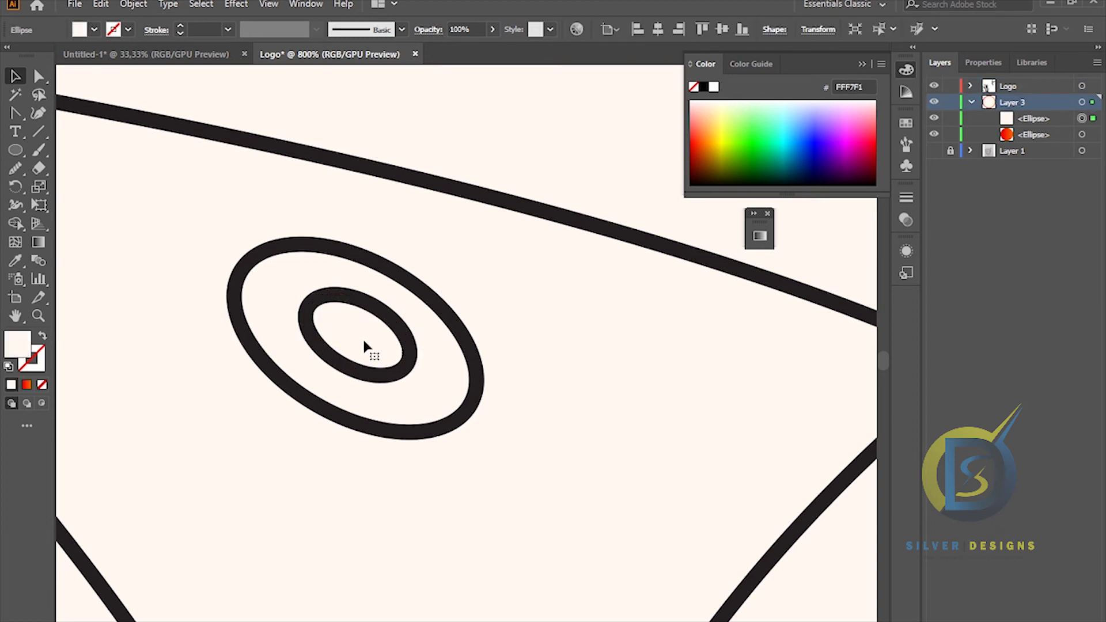
pyautogui.scroll(-1, 411, 337)
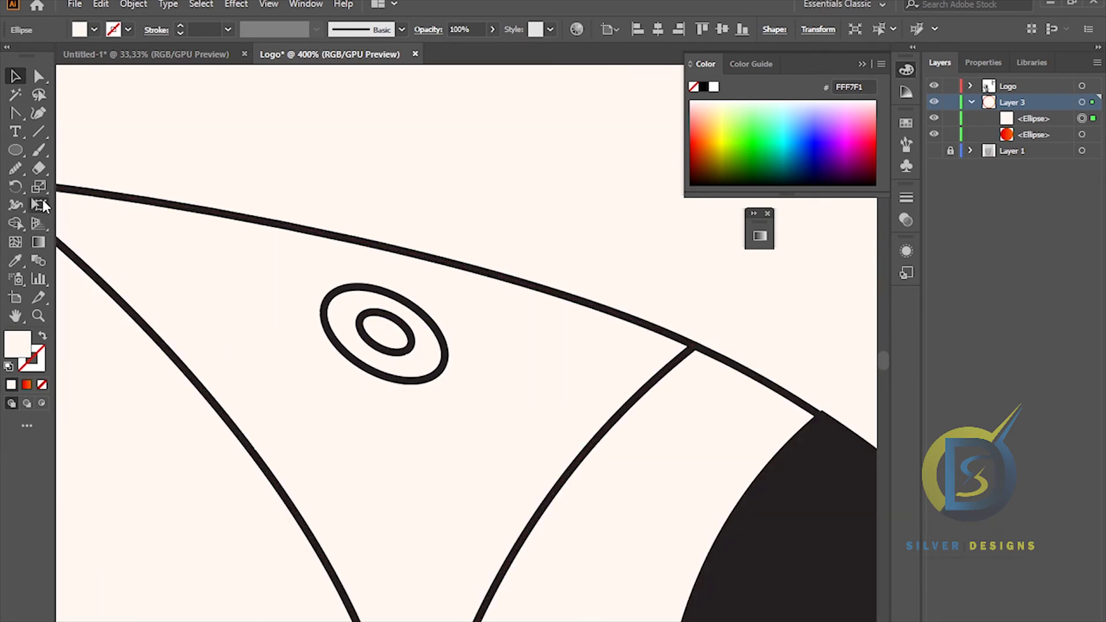
pyautogui.click(16, 223)
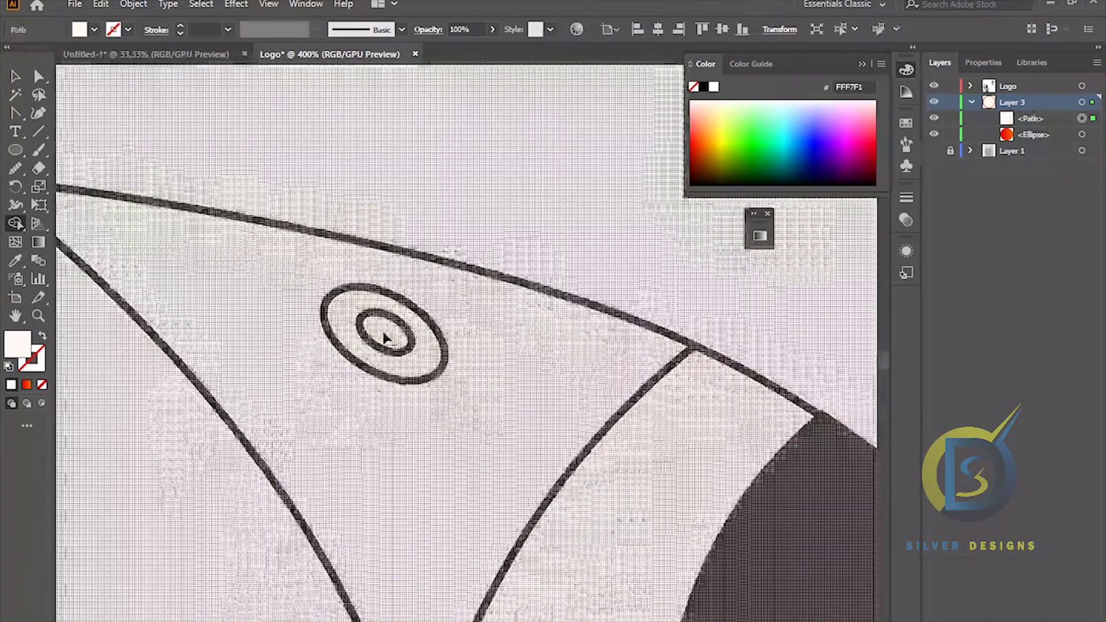
pyautogui.click(384, 337)
pyautogui.scroll(-1, 384, 337)
pyautogui.scroll(-1, 384, 337)
pyautogui.hotkey('ctrl', 'z')
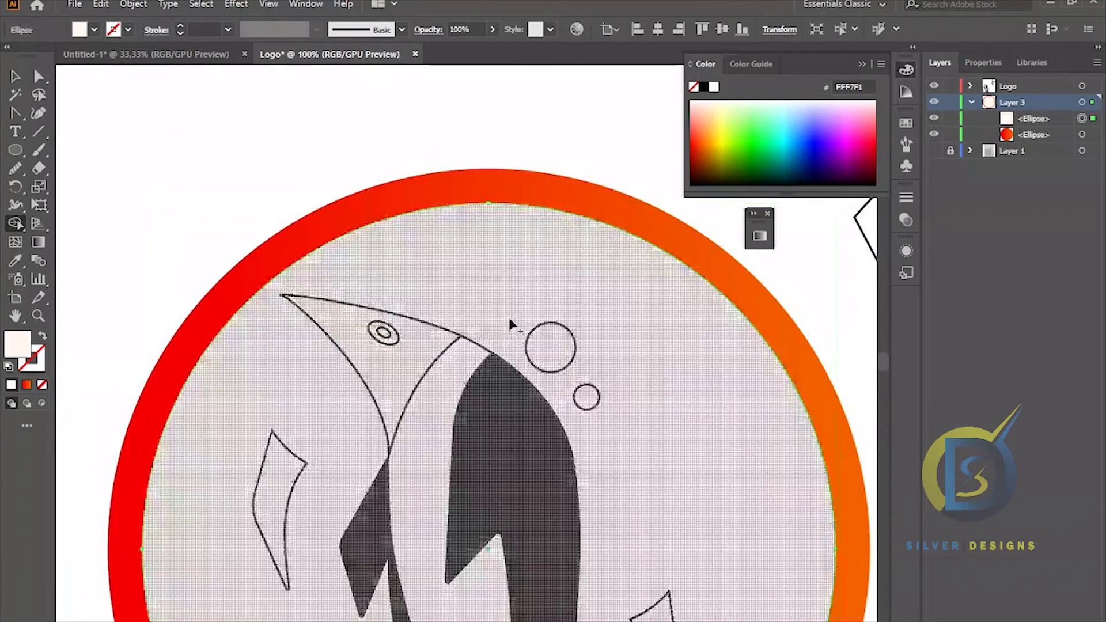
# - Make the penguin's pupil a solid dark shape by swapping the inner eye ellipse's fill and stroke
pyautogui.click(15, 76)
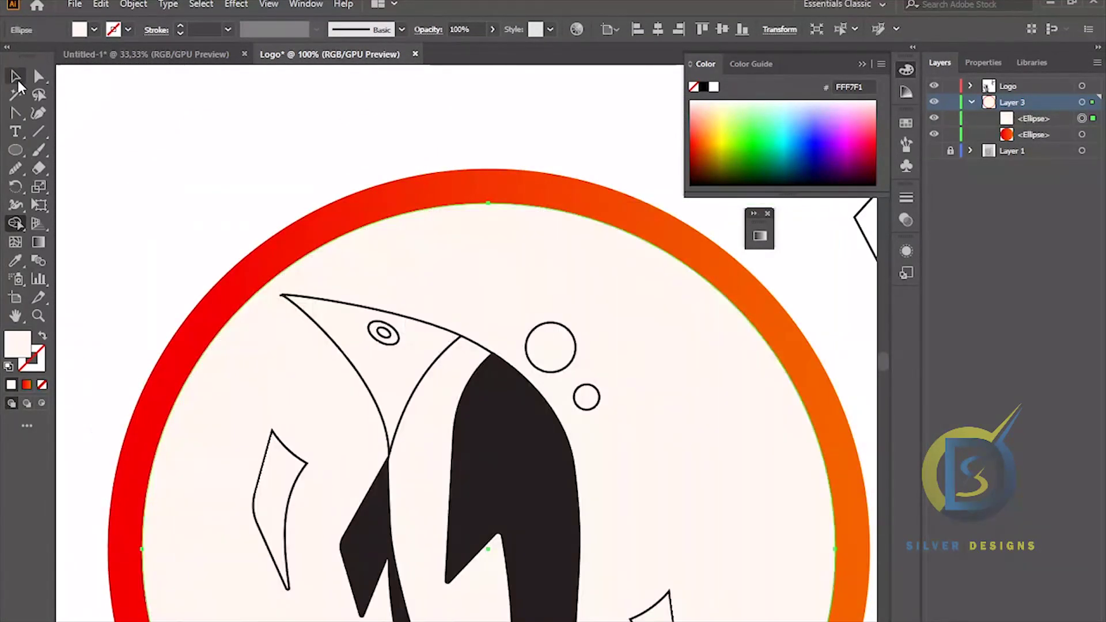
pyautogui.click(385, 336)
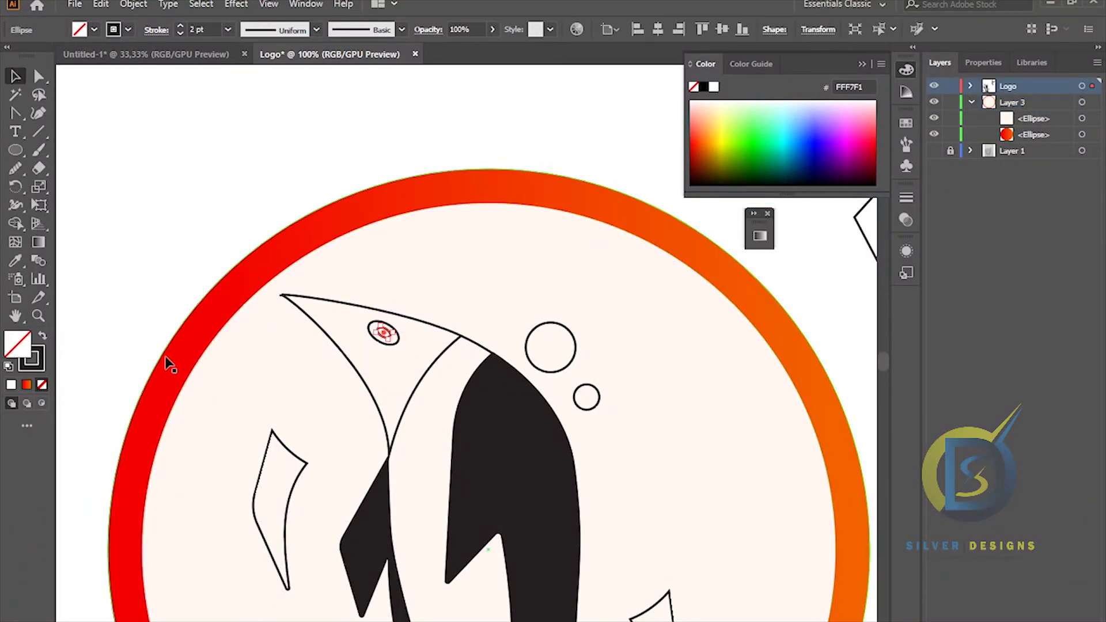
pyautogui.click(42, 337)
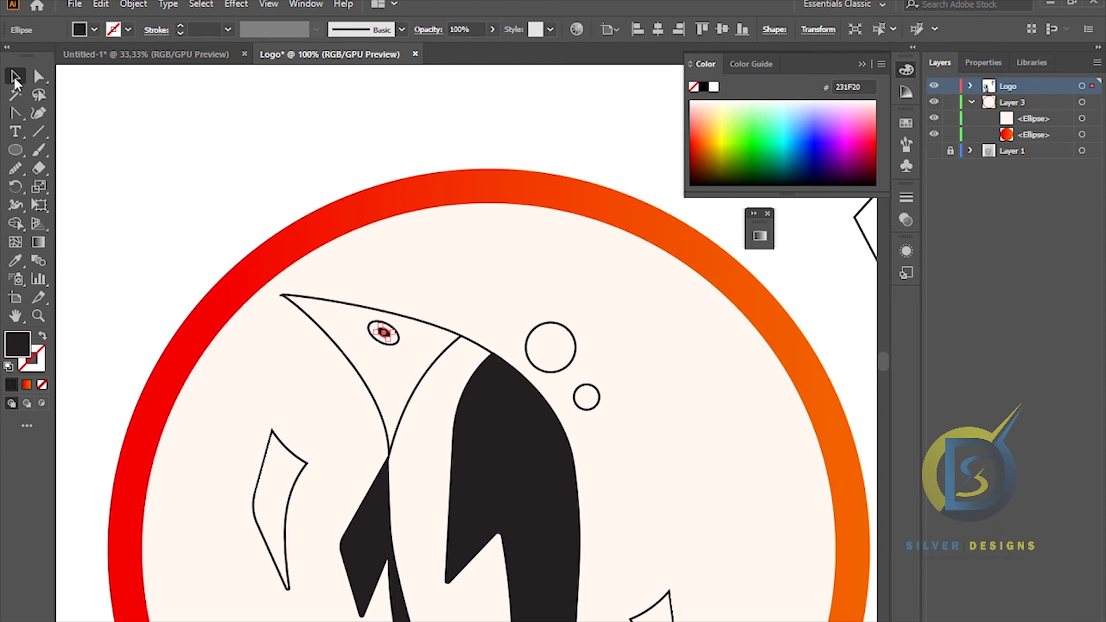
pyautogui.click(130, 157)
# - Fill the area of the eye around the pupil with near-white F9F9F9 using the Shape Builder
pyautogui.click(384, 342)
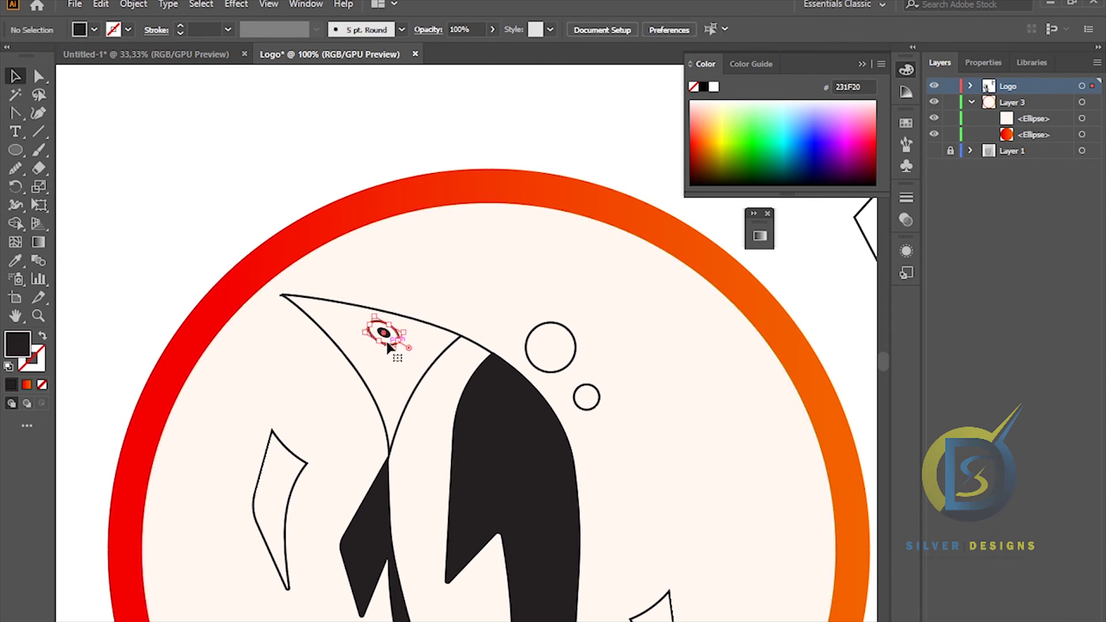
pyautogui.click(21, 224)
pyautogui.doubleClick(16, 346)
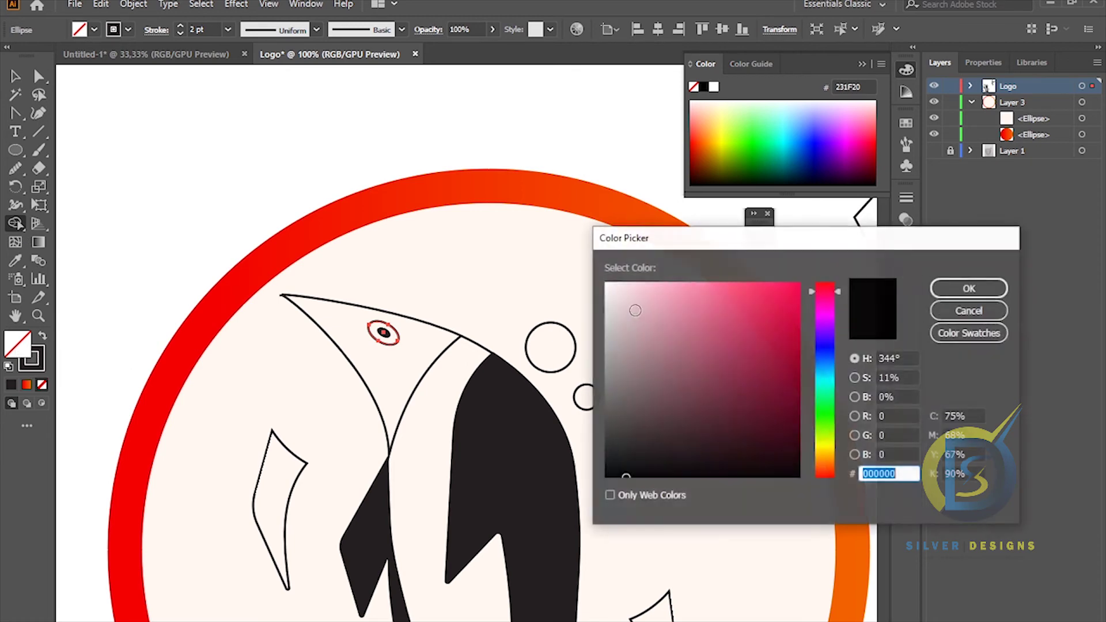
pyautogui.click(608, 290)
pyautogui.click(606, 286)
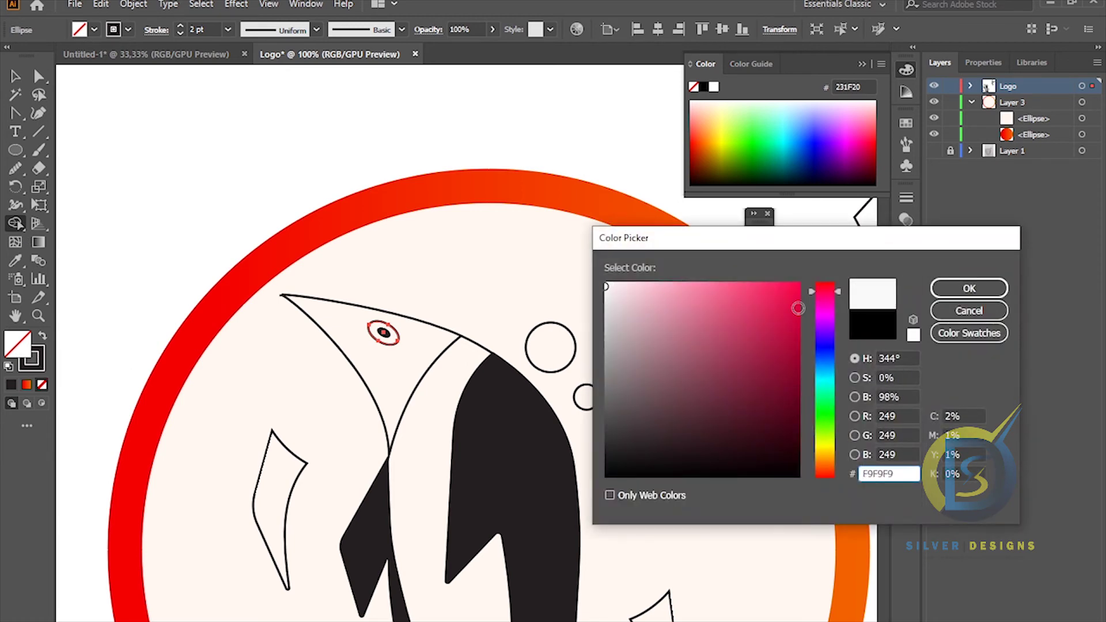
pyautogui.click(969, 288)
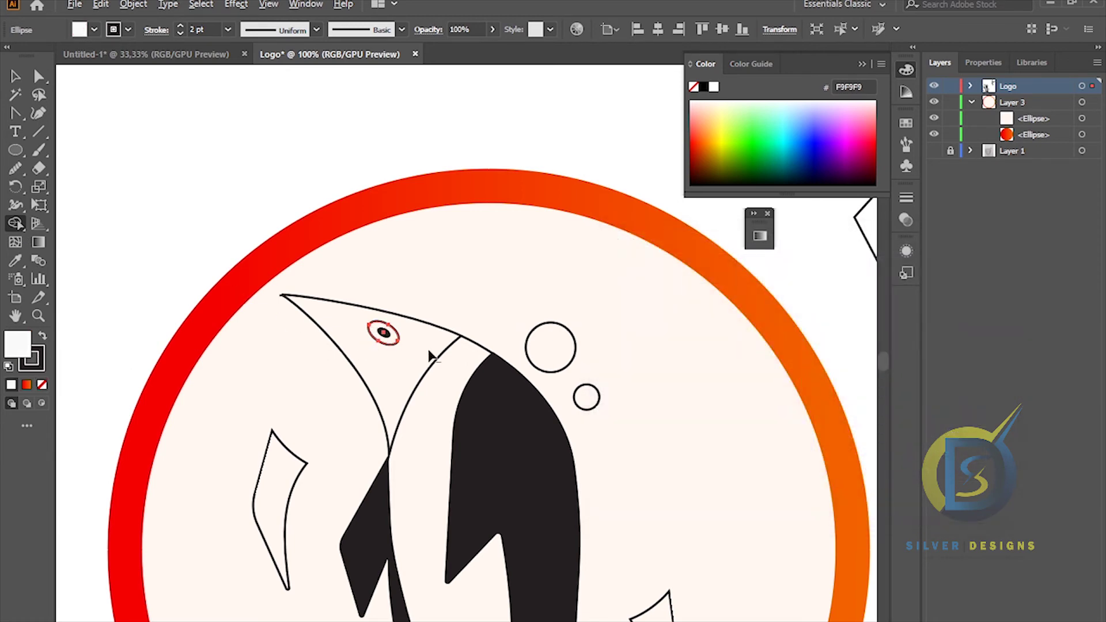
pyautogui.scroll(1, 429, 346)
pyautogui.click(370, 341)
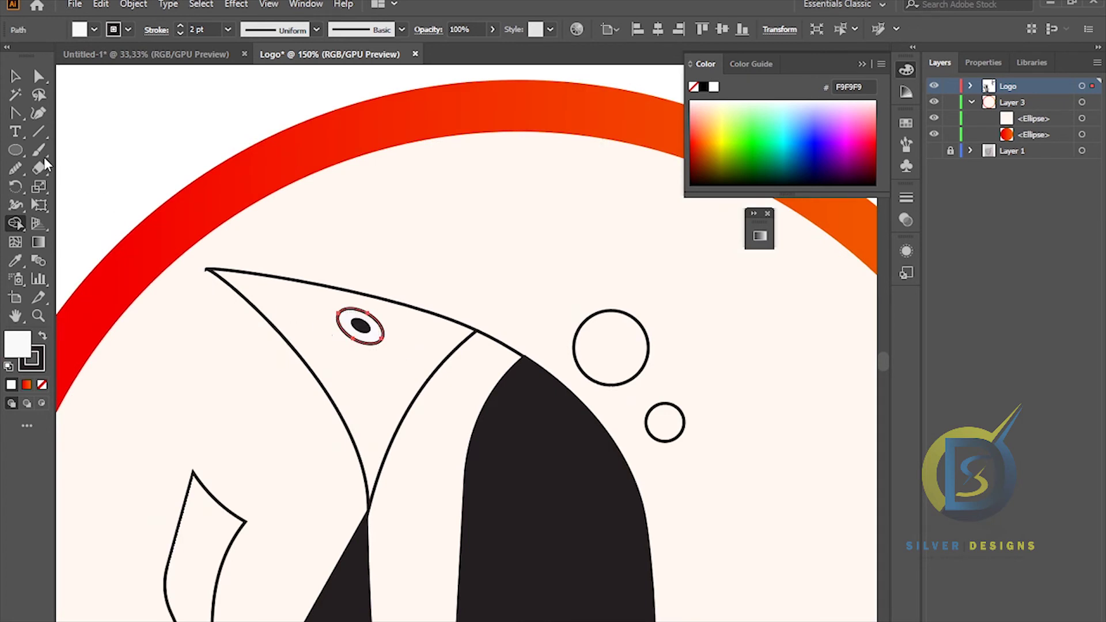
# - Swap fill and stroke on the penguin's head outline so the head is solid dark around the white eye
pyautogui.click(15, 77)
pyautogui.click(89, 109)
pyautogui.scroll(-1, 369, 362)
pyautogui.click(395, 394)
pyautogui.click(43, 338)
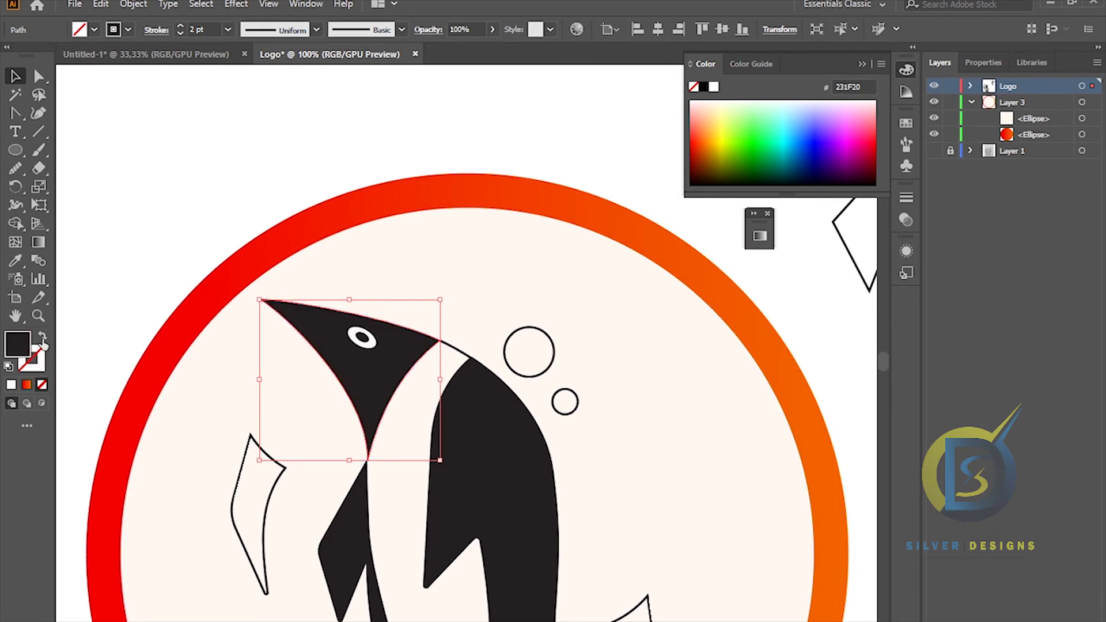
pyautogui.click(123, 126)
pyautogui.press('a')
pyautogui.click(252, 279)
pyautogui.scroll(-3, 252, 279)
pyautogui.moveTo(300, 167); pyautogui.dragTo(396, 266)
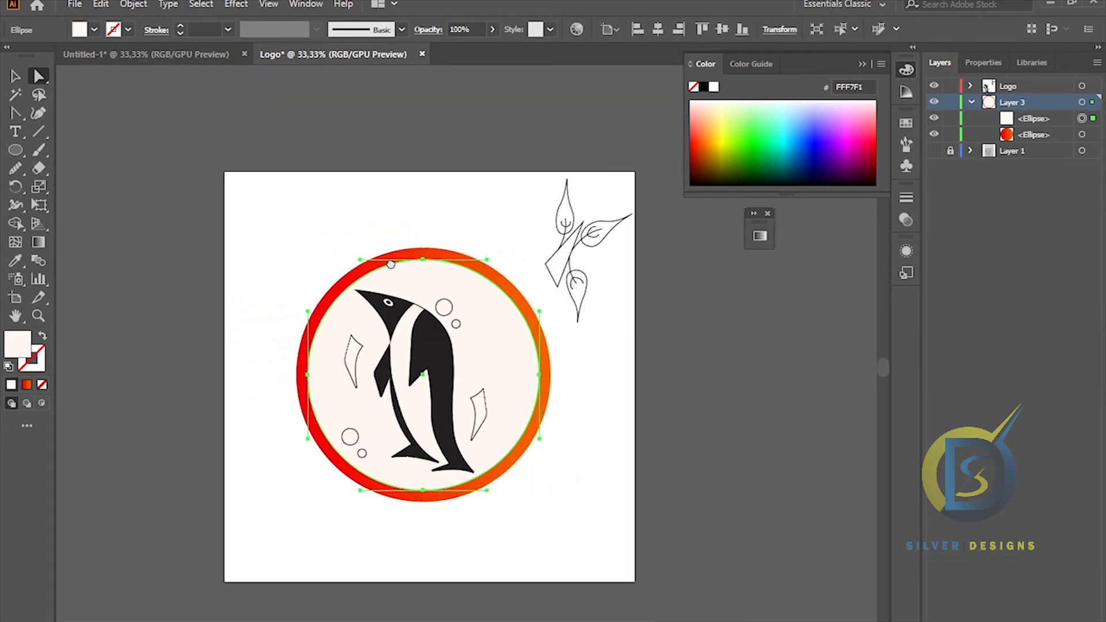
pyautogui.click(127, 105)
pyautogui.moveTo(238, 164); pyautogui.dragTo(282, 165)
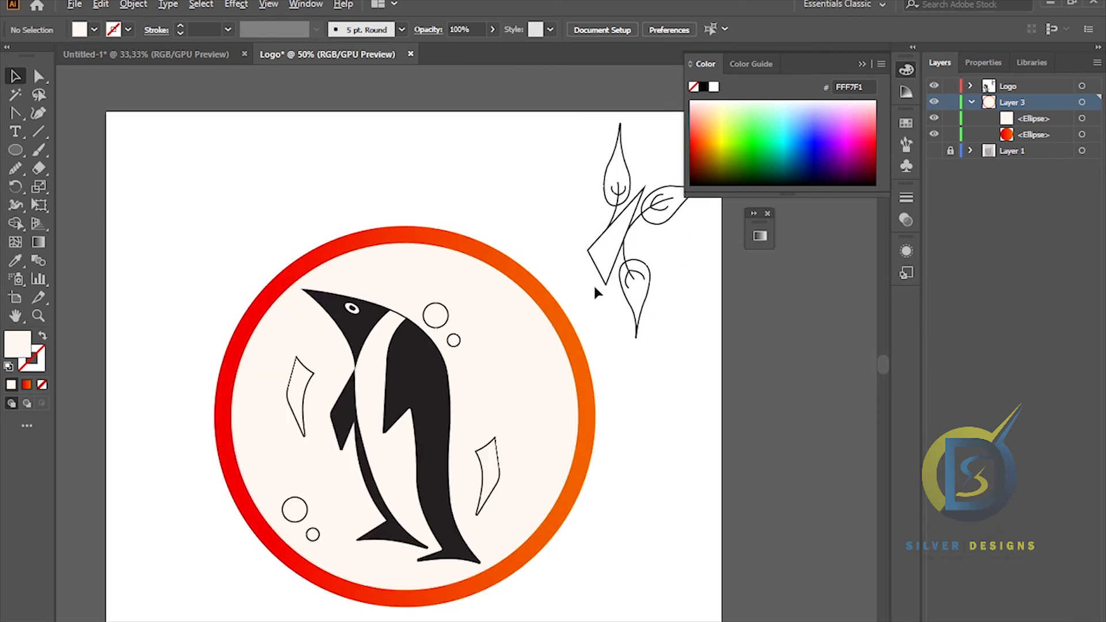
pyautogui.scroll(1, 634, 206)
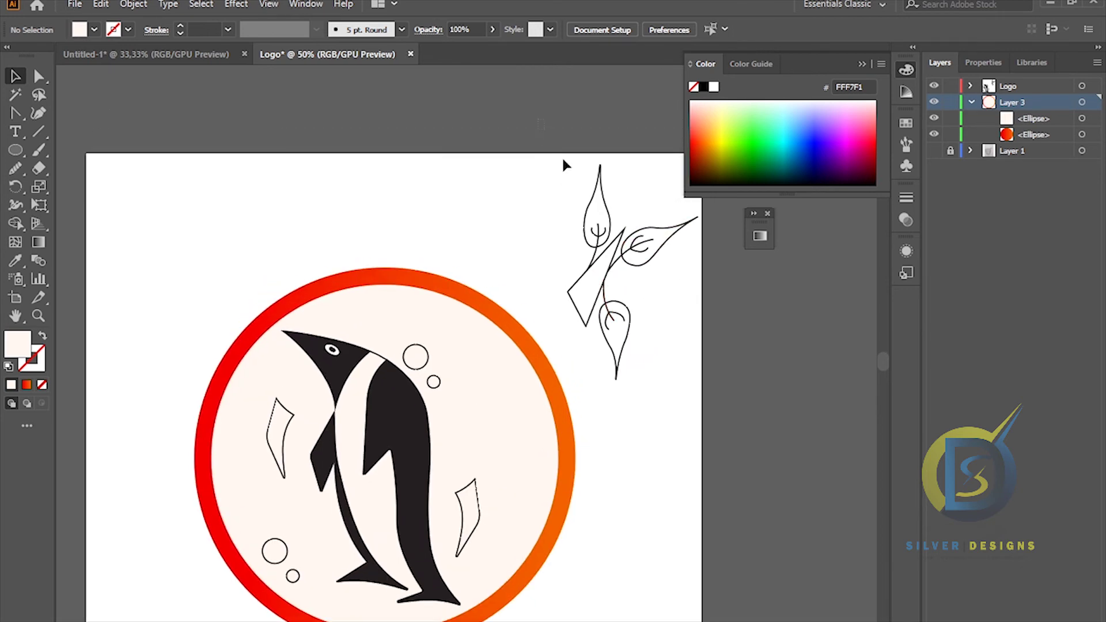
pyautogui.hotkey('ctrl', 'a')
pyautogui.hotkey('ctrl', 'shift', 'a')
# - Move the whole leafy branch down so that its stem base overlaps the upper edge of the orange ring
pyautogui.scroll(-1, 548, 309)
pyautogui.scroll(-1, 548, 308)
pyautogui.moveTo(563, 145); pyautogui.dragTo(699, 329)
pyautogui.moveTo(592, 278); pyautogui.dragTo(579, 328)
pyautogui.hotkey('ctrl', '+')
pyautogui.hotkey('ctrl', '+')
pyautogui.click(754, 314)
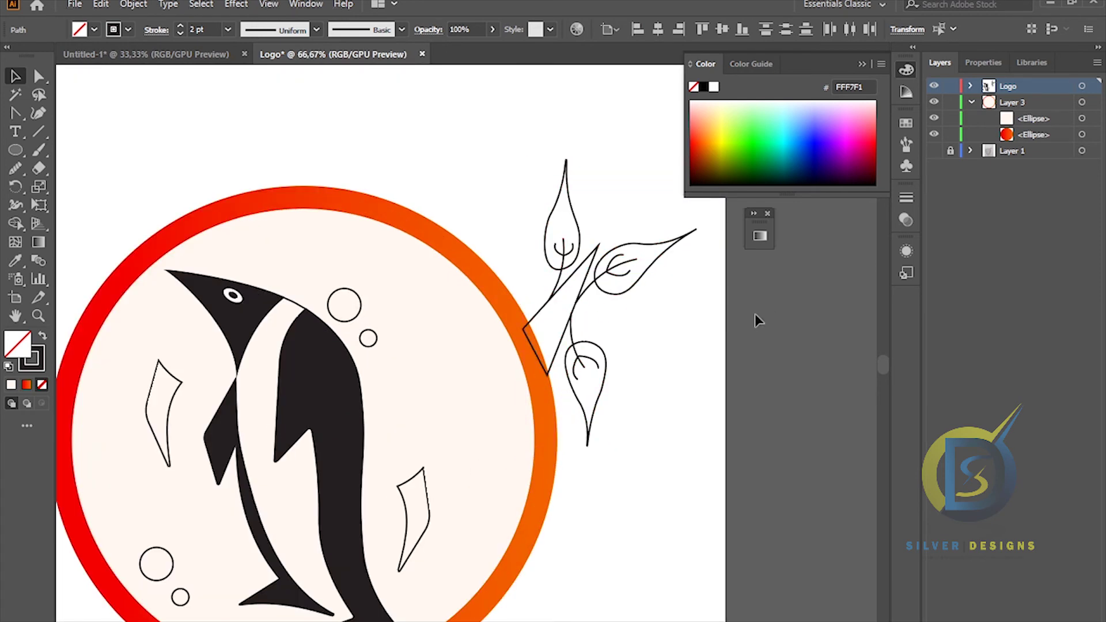
# - Fill the branch's pointed stem shape with yellow E3D600 and remove its stroke
pyautogui.click(556, 359)
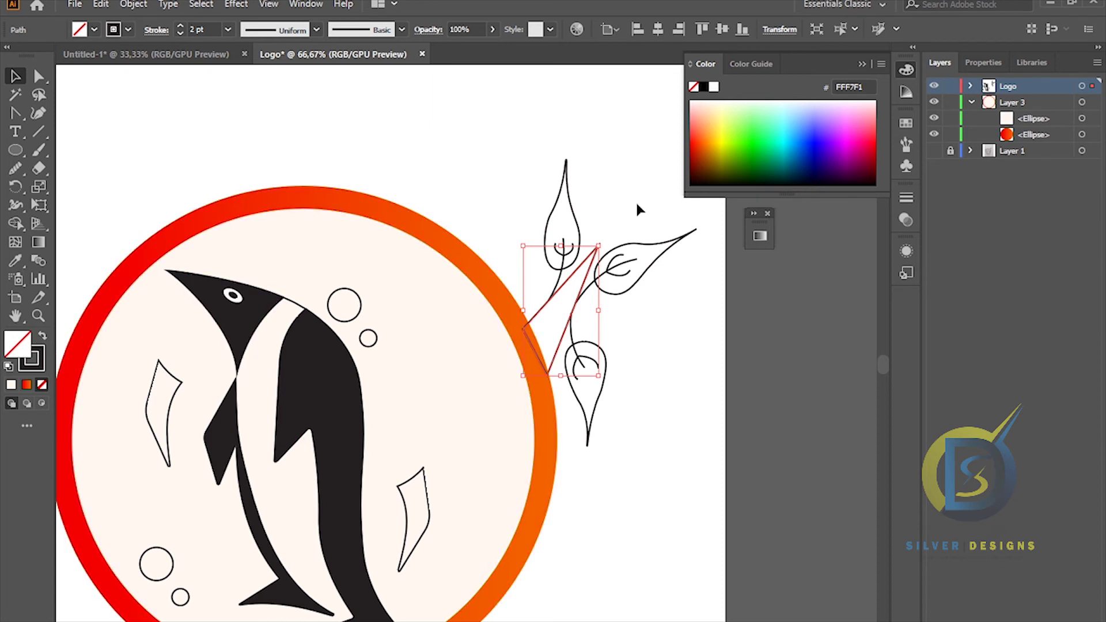
pyautogui.click(723, 148)
pyautogui.click(723, 141)
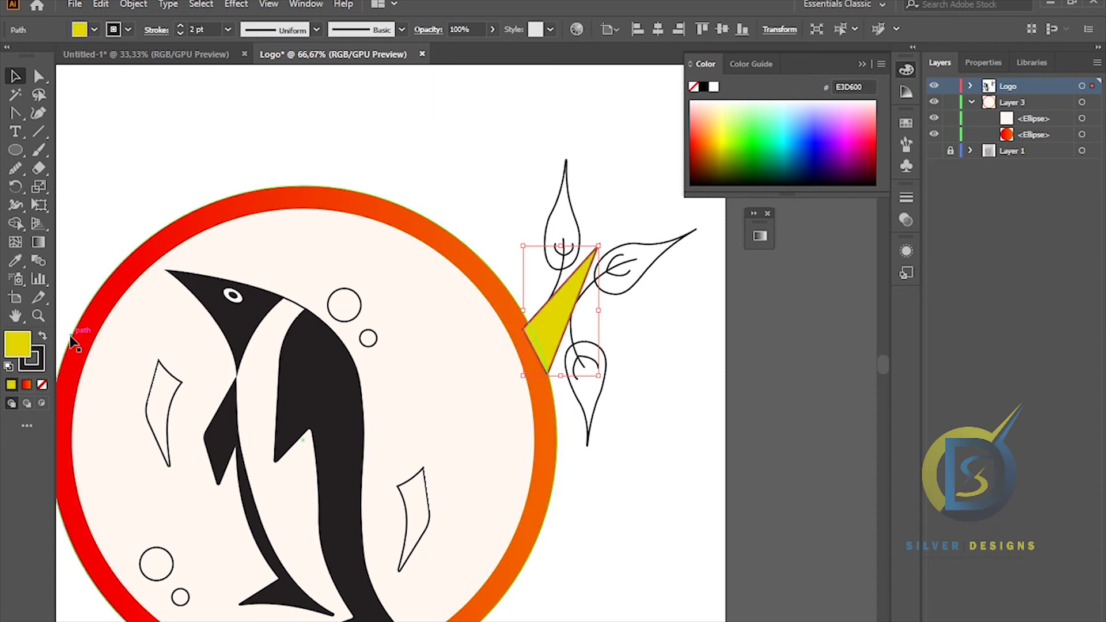
pyautogui.click(43, 337)
pyautogui.click(42, 338)
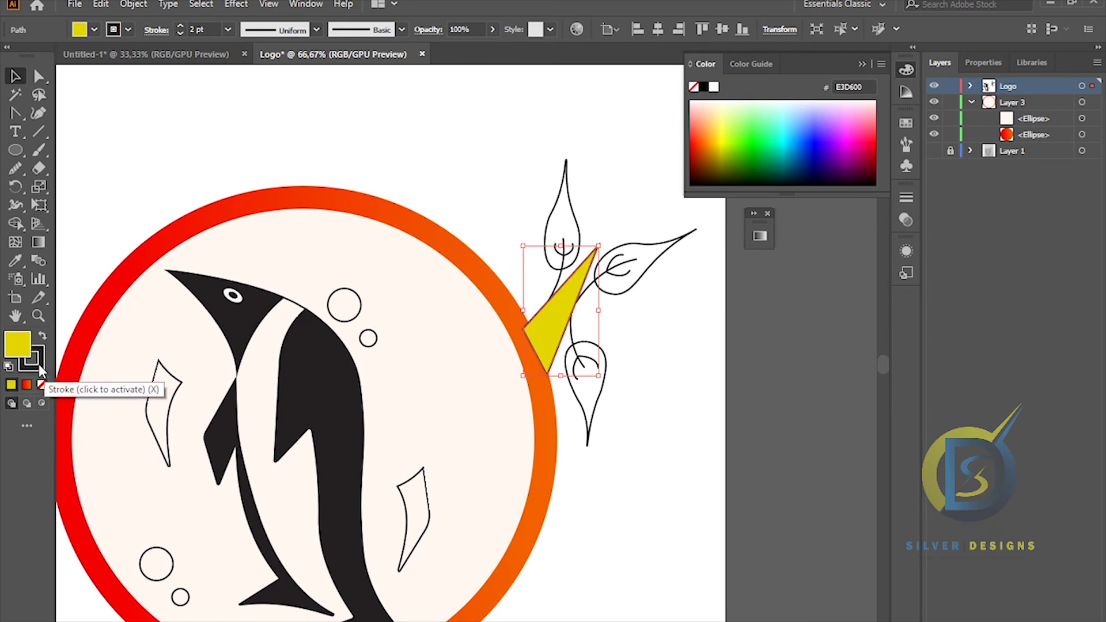
pyautogui.click(41, 384)
pyautogui.click(299, 147)
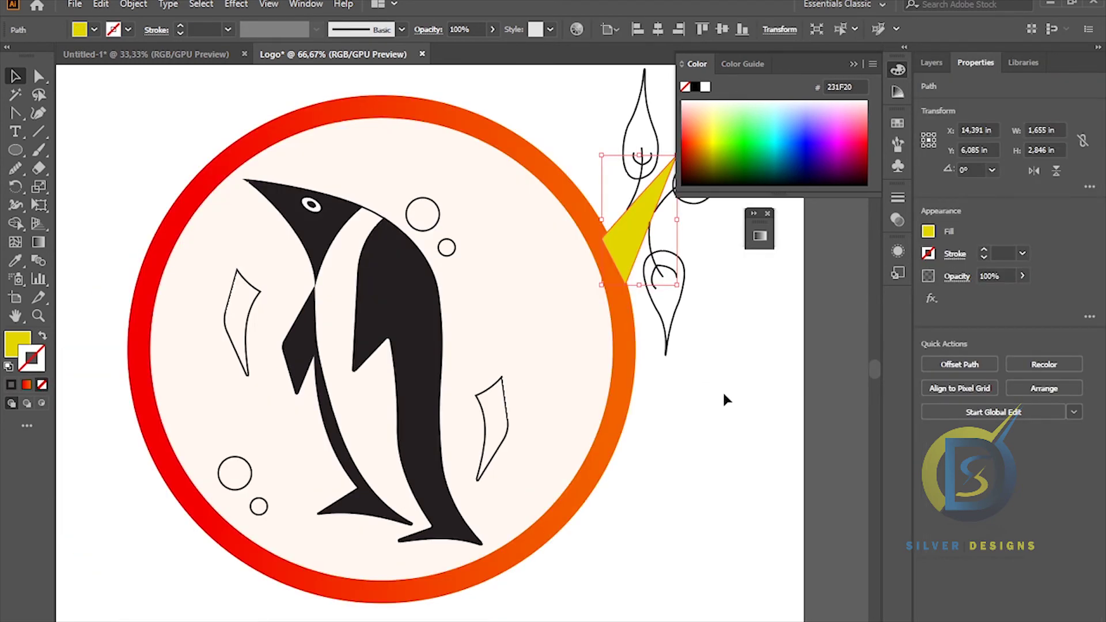
pyautogui.click(722, 389)
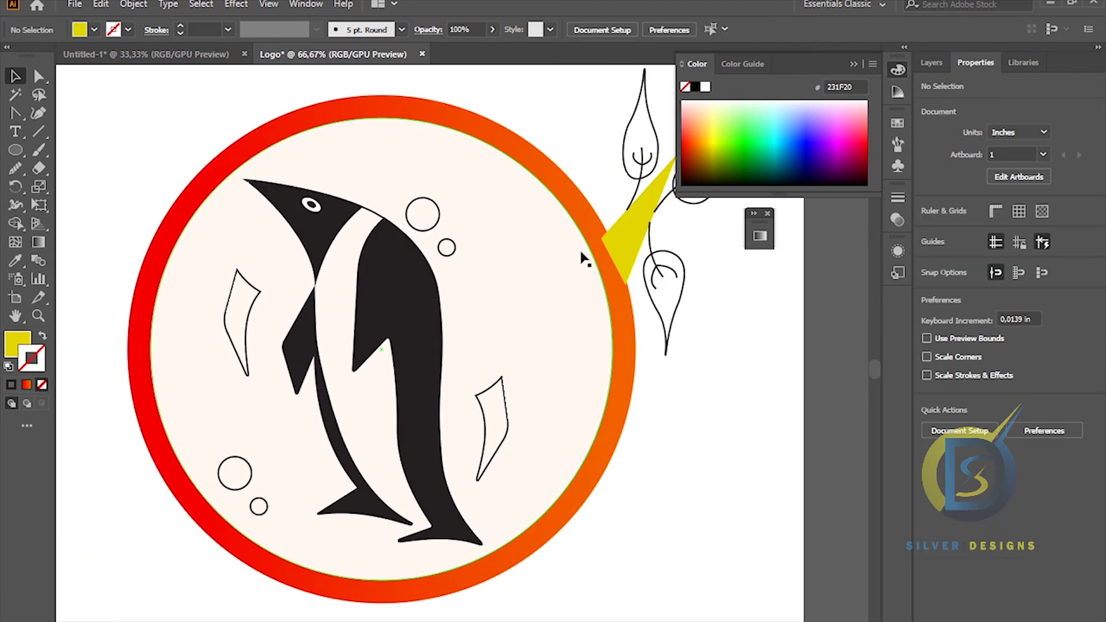
# - Move the yellow stem path out of the Logo layer into Layer 3
pyautogui.click(628, 248)
pyautogui.scroll(-1, 629, 250)
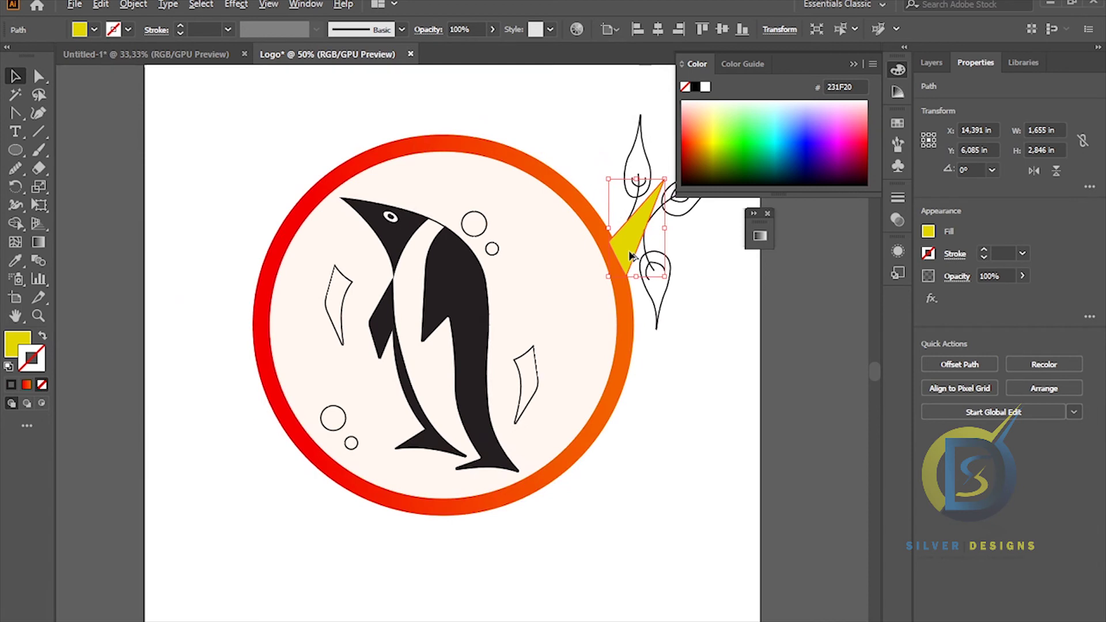
pyautogui.click(627, 325)
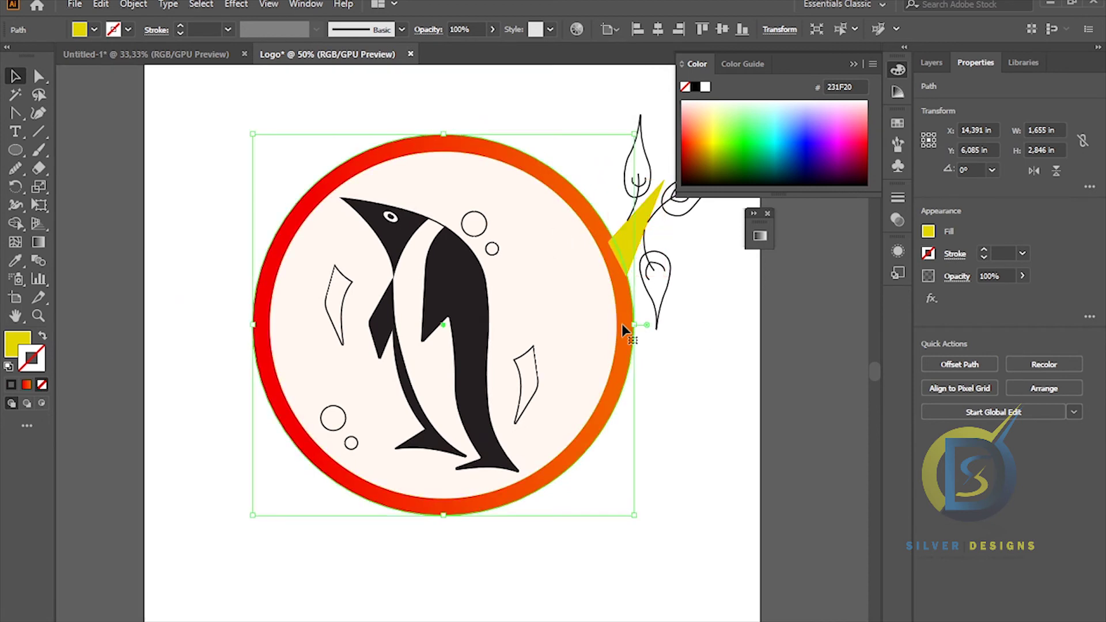
pyautogui.click(625, 248)
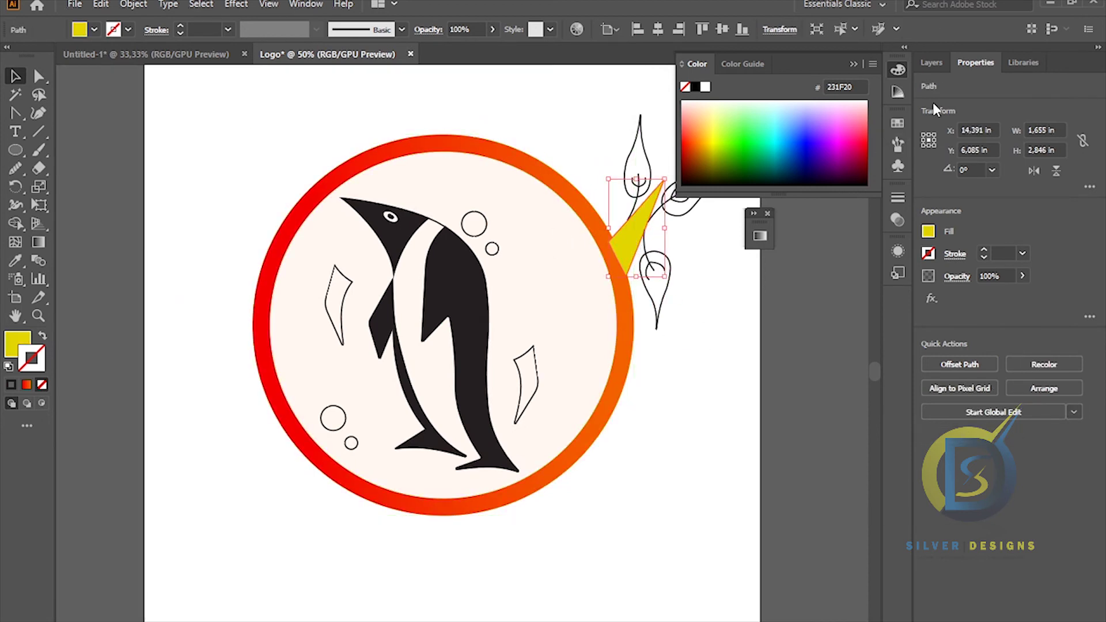
pyautogui.click(932, 62)
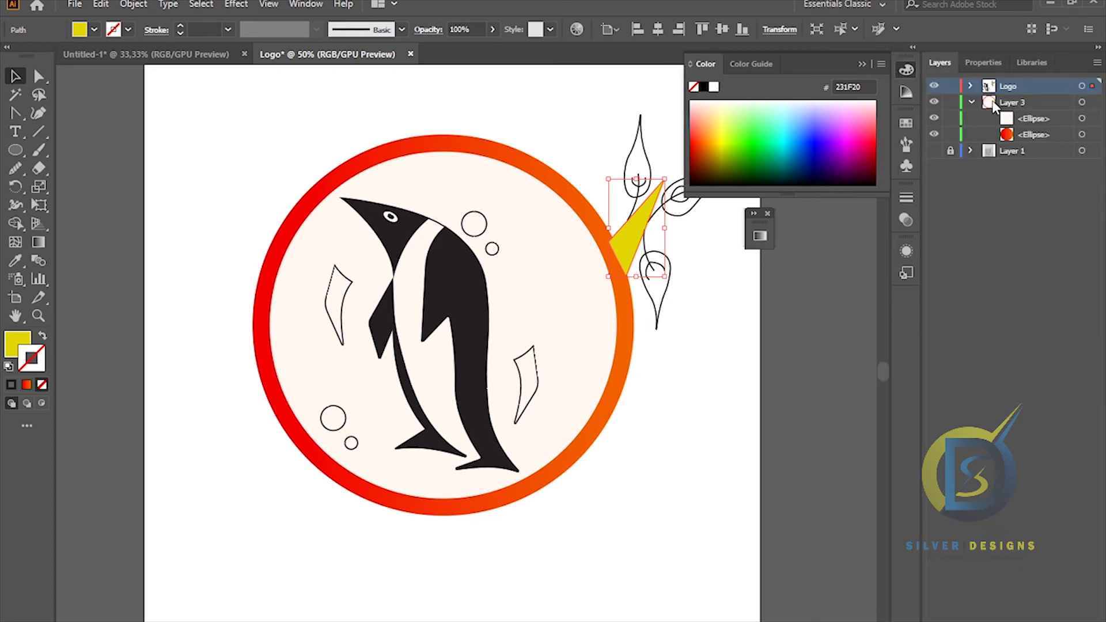
pyautogui.click(971, 102)
pyautogui.click(972, 86)
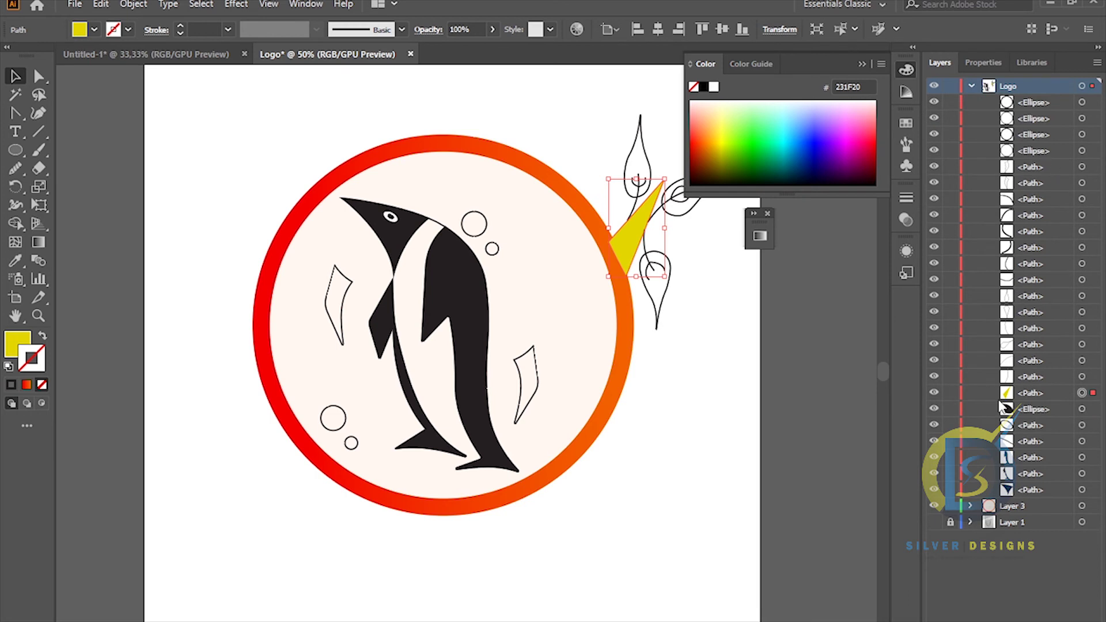
pyautogui.click(1023, 393)
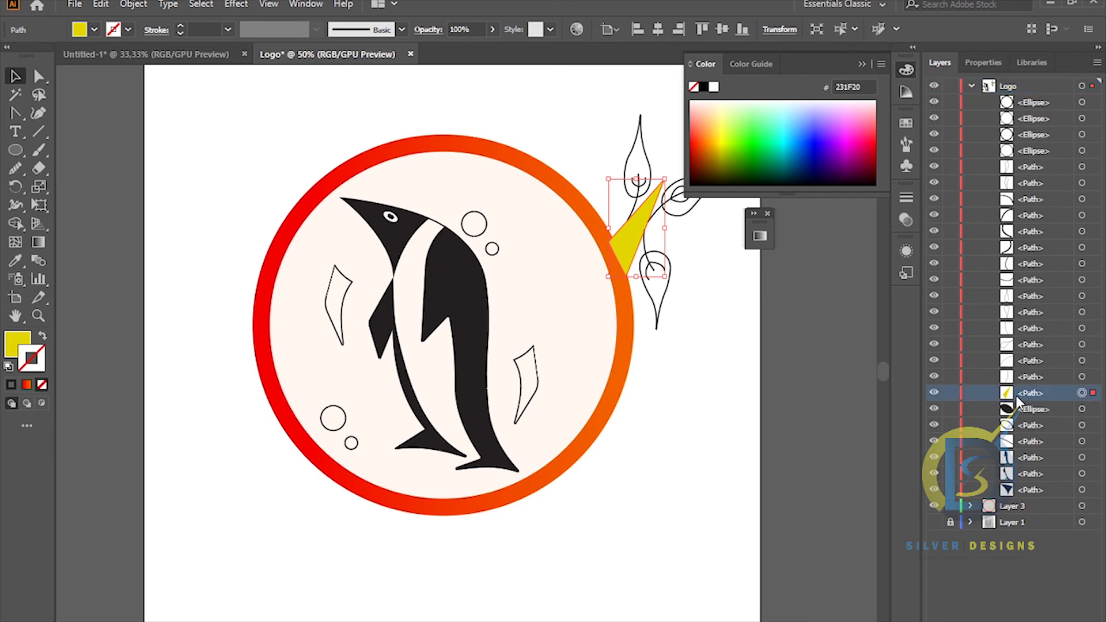
pyautogui.moveTo(1039, 389); pyautogui.dragTo(1030, 508)
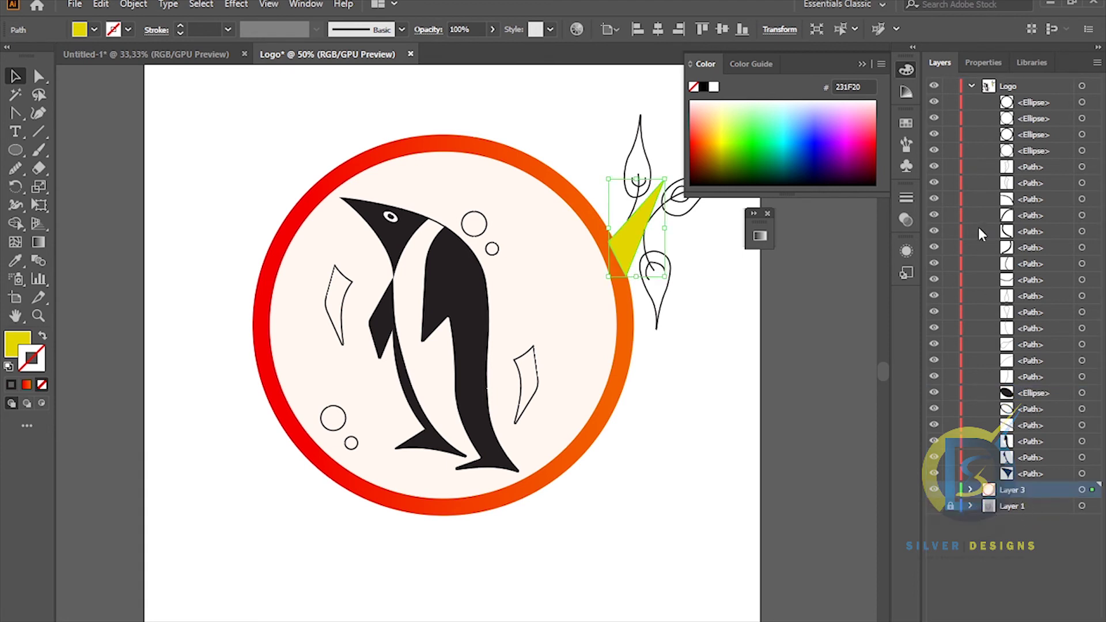
pyautogui.click(973, 87)
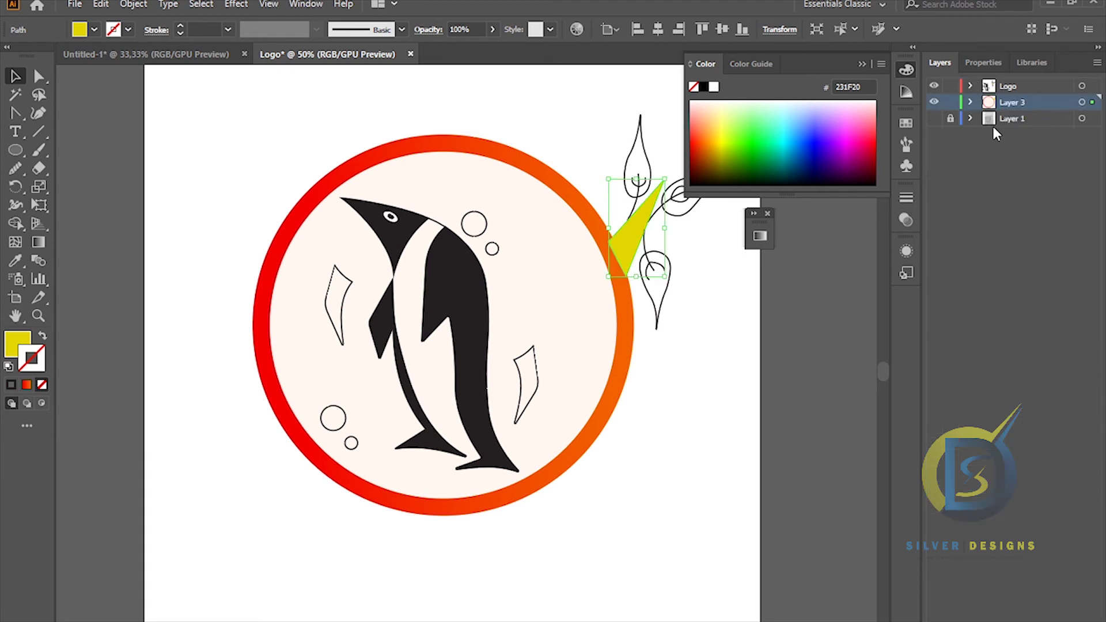
# - Place the yellow stem path beneath both ellipses in Layer 3's stacking order and lock the layer
pyautogui.click(971, 102)
pyautogui.moveTo(1031, 120); pyautogui.dragTo(1036, 157)
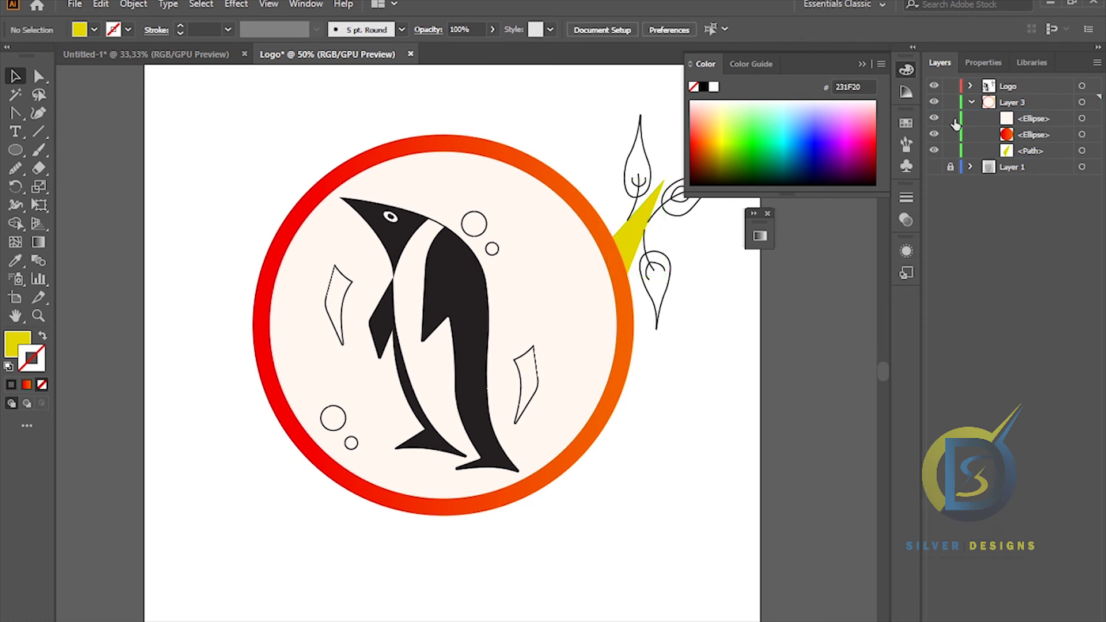
pyautogui.click(970, 102)
pyautogui.click(951, 102)
# - Unlock Layer 3 and unite the yellow stem shape with the red-to-orange gradient circle using Pathfinder
pyautogui.scroll(-1, 563, 310)
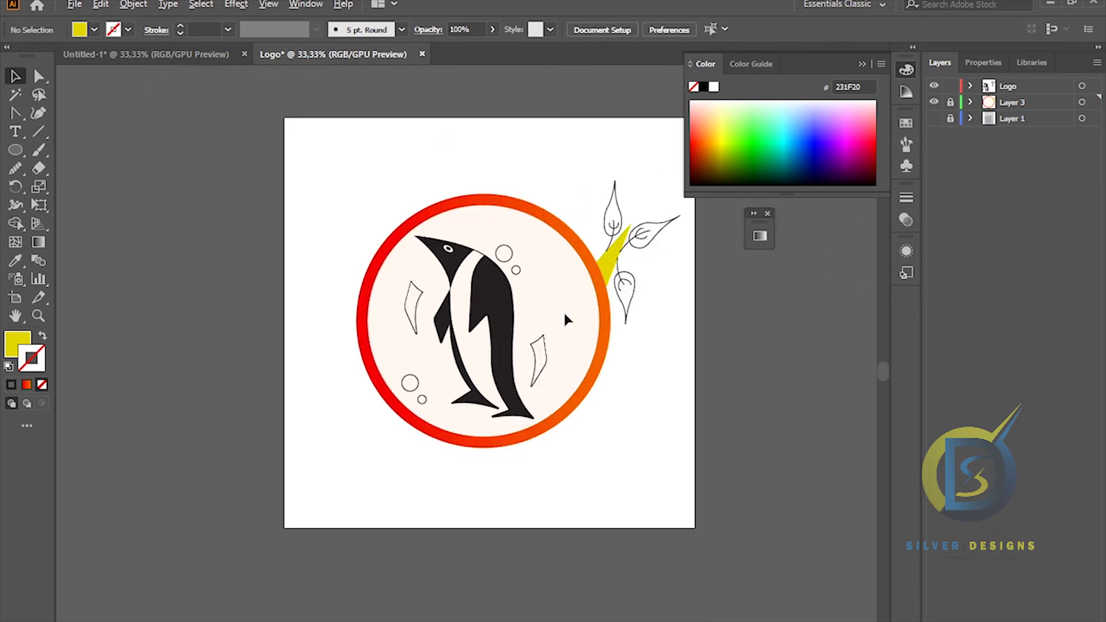
pyautogui.scroll(1, 574, 302)
pyautogui.scroll(3, 604, 308)
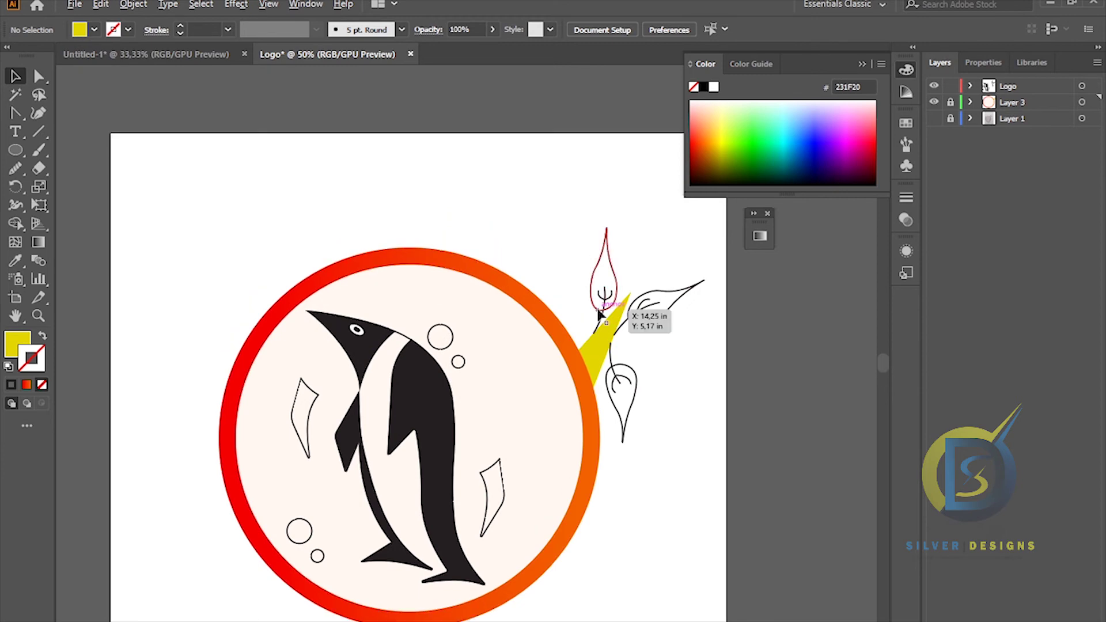
pyautogui.scroll(3, 599, 314)
pyautogui.scroll(-2, 572, 372)
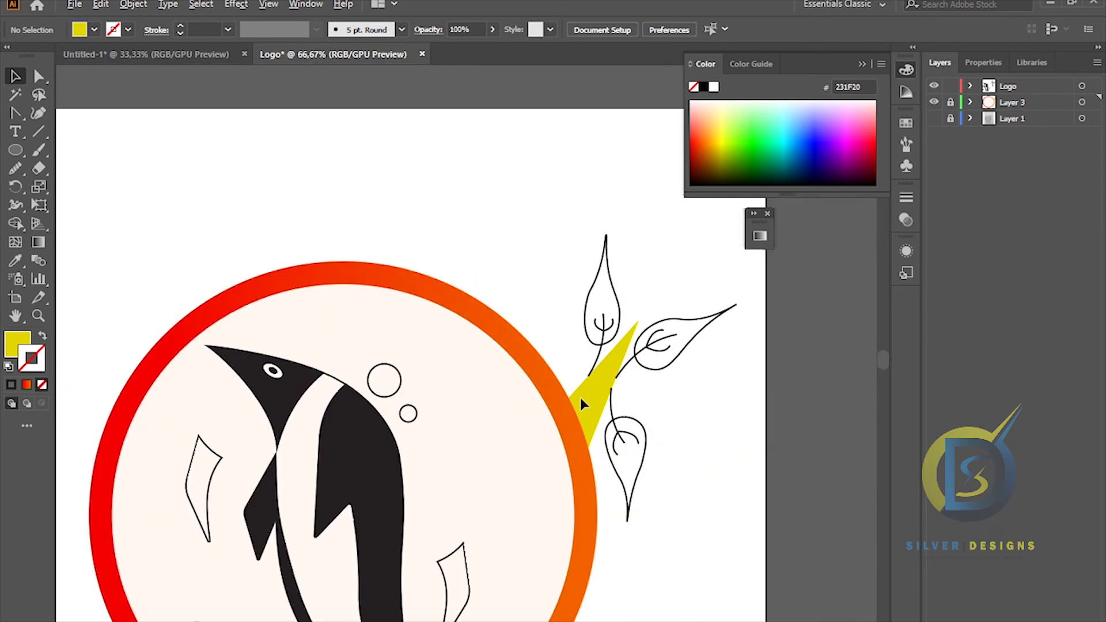
pyautogui.scroll(-1, 580, 397)
pyautogui.scroll(1, 575, 333)
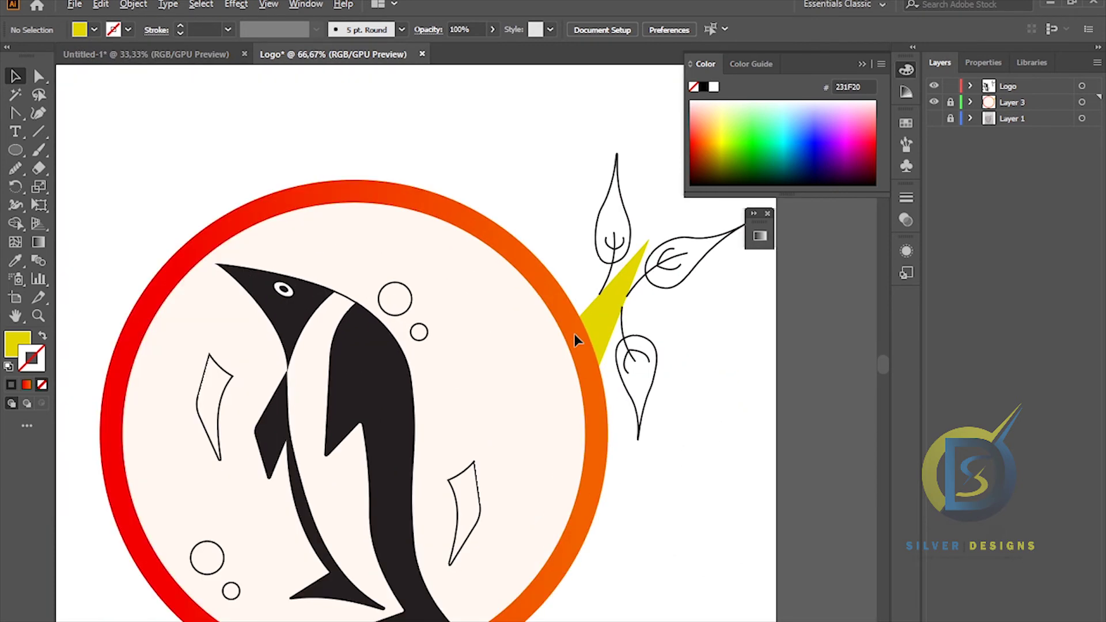
pyautogui.click(969, 102)
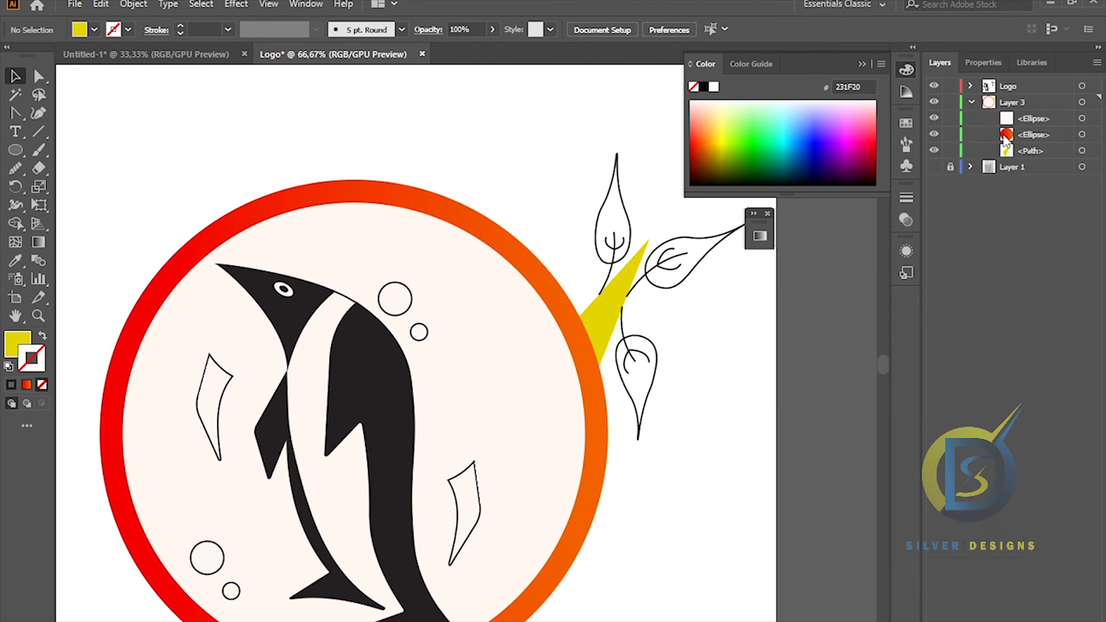
pyautogui.click(1021, 148)
pyautogui.click(601, 312)
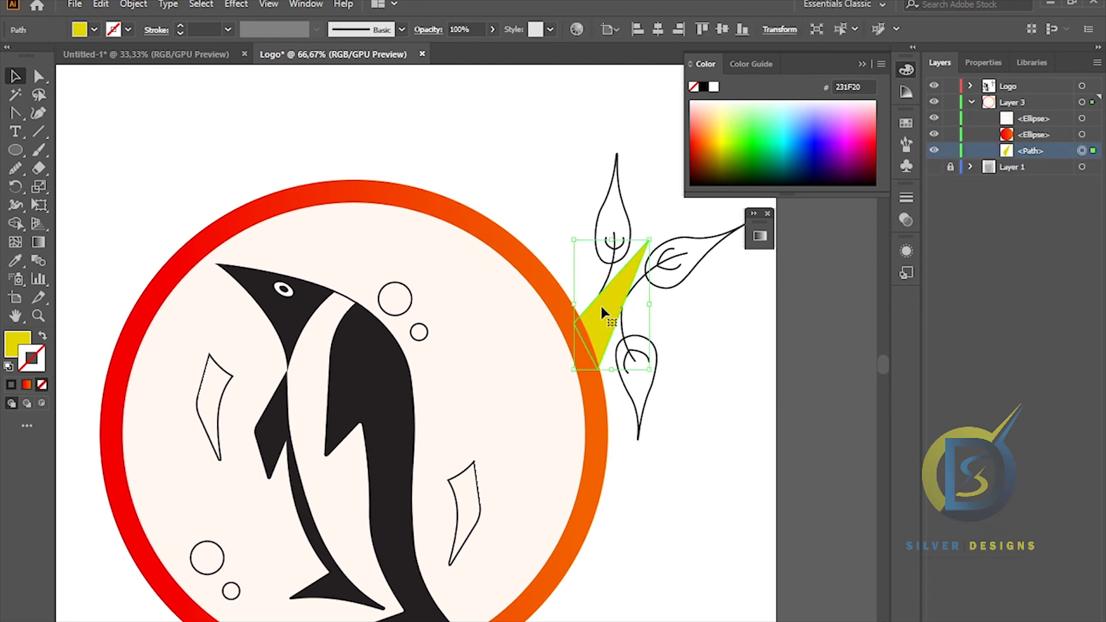
pyautogui.keyDown('shift'); pyautogui.click(534, 276); pyautogui.keyUp('shift')
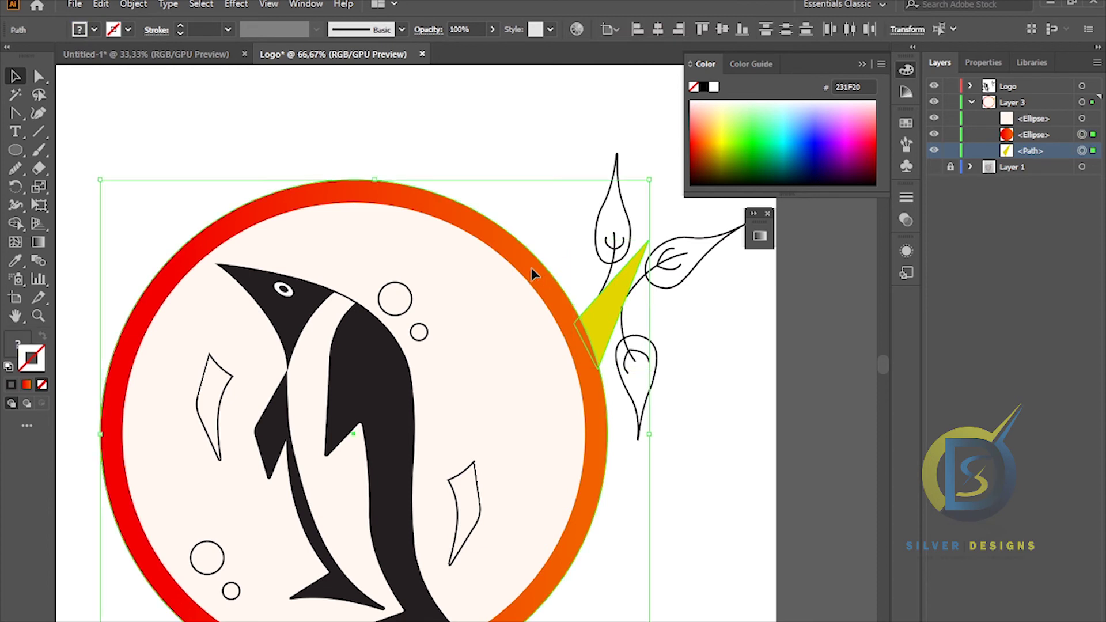
pyautogui.scroll(-1, 459, 296)
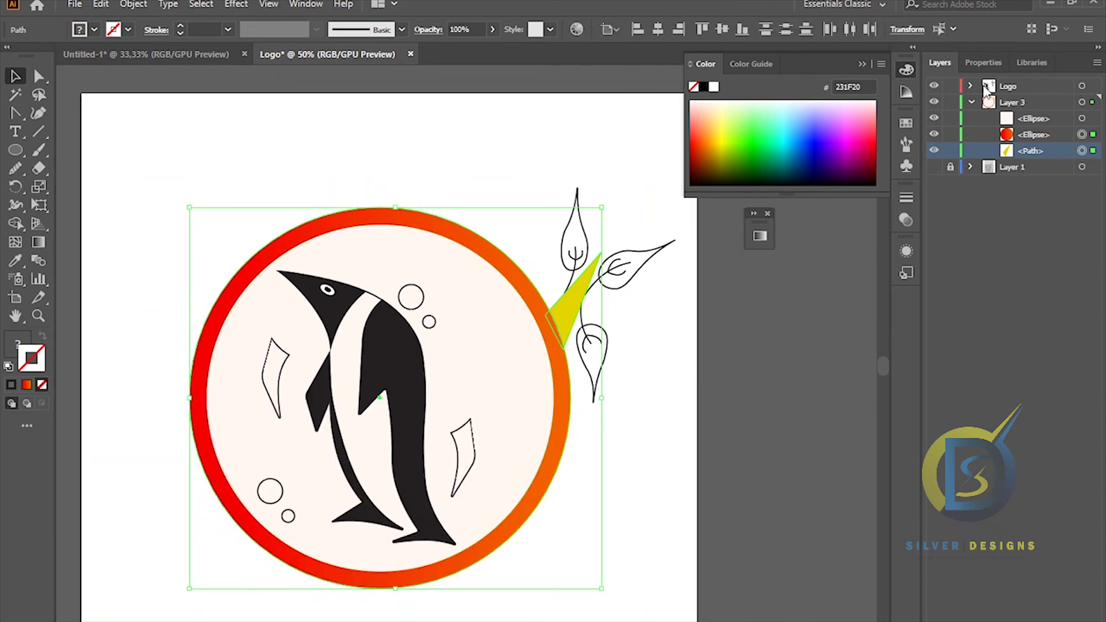
pyautogui.click(983, 62)
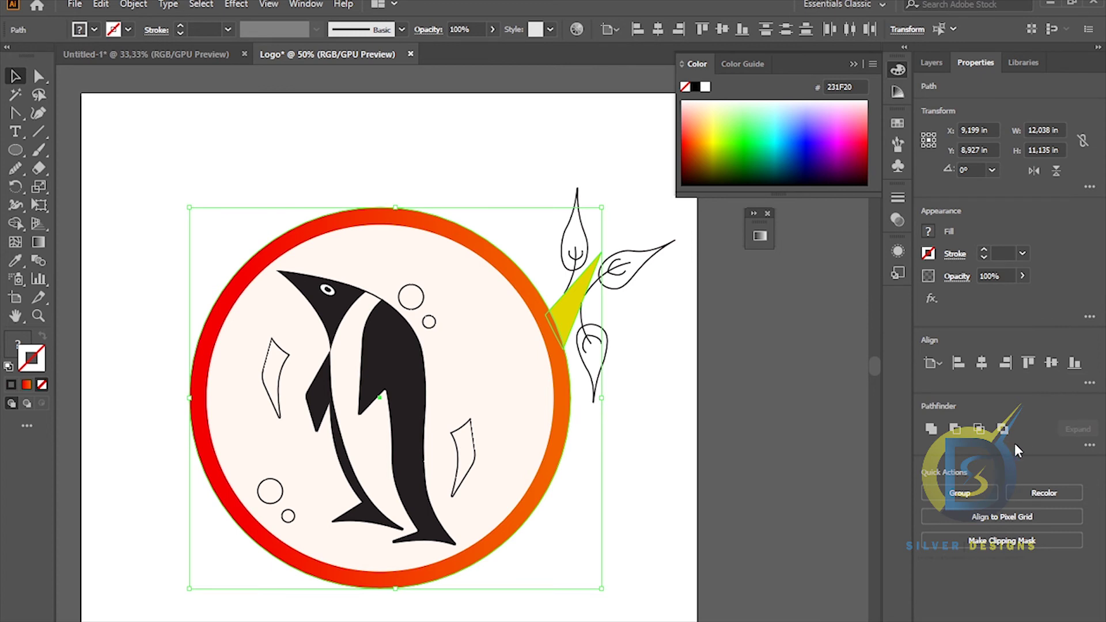
pyautogui.click(1089, 446)
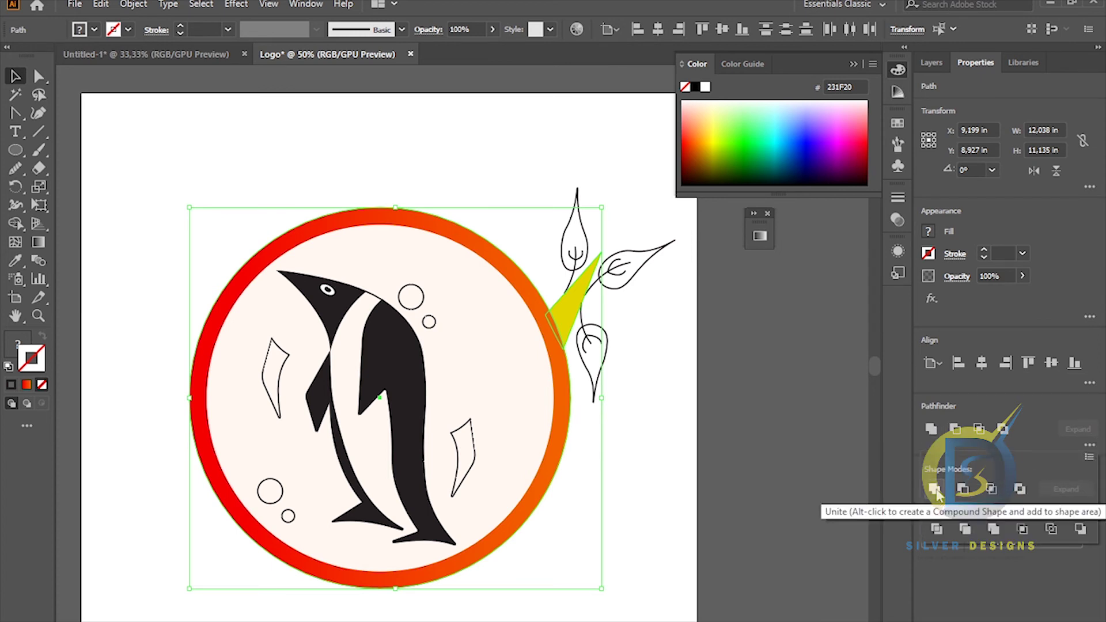
pyautogui.click(936, 491)
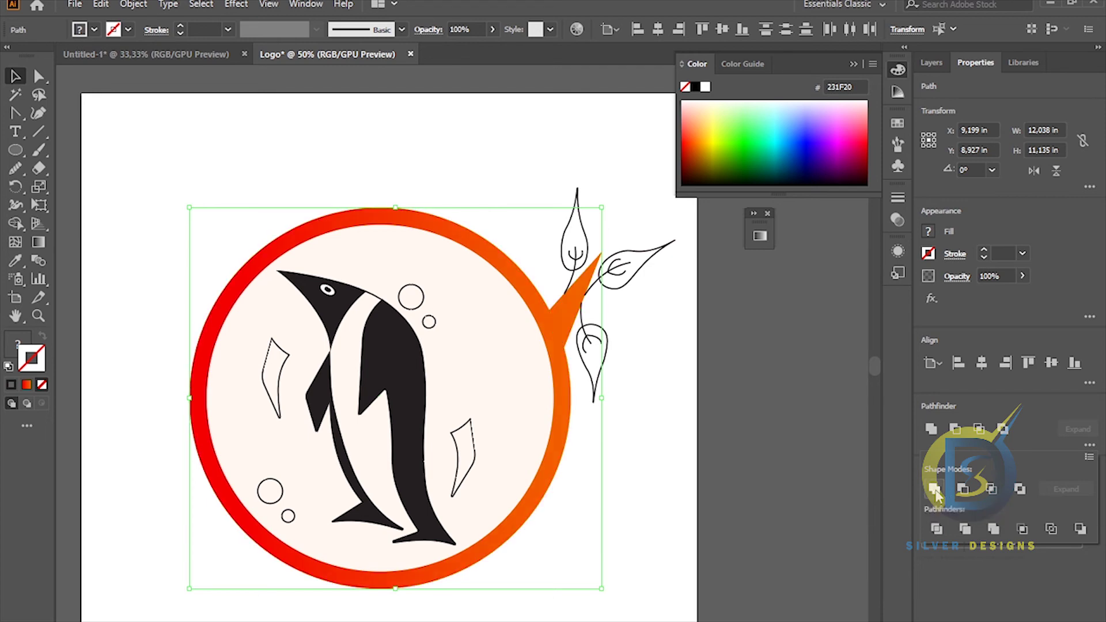
pyautogui.click(770, 340)
pyautogui.scroll(-1, 557, 320)
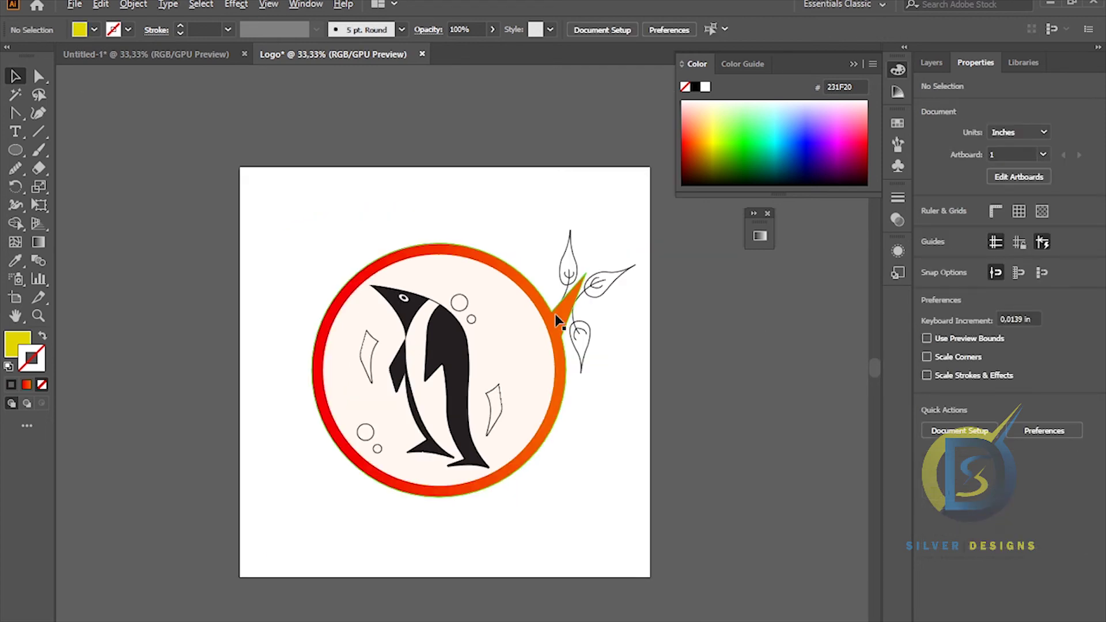
# - Collapse the Color panel and close the small floating Gradient panel so the branch's leaves are uncovered
pyautogui.scroll(1, 557, 319)
pyautogui.scroll(-1, 477, 347)
pyautogui.scroll(1, 477, 348)
pyautogui.scroll(2, 633, 331)
pyautogui.scroll(1, 633, 331)
pyautogui.scroll(-1, 636, 329)
pyautogui.scroll(-1, 657, 295)
pyautogui.scroll(1, 739, 217)
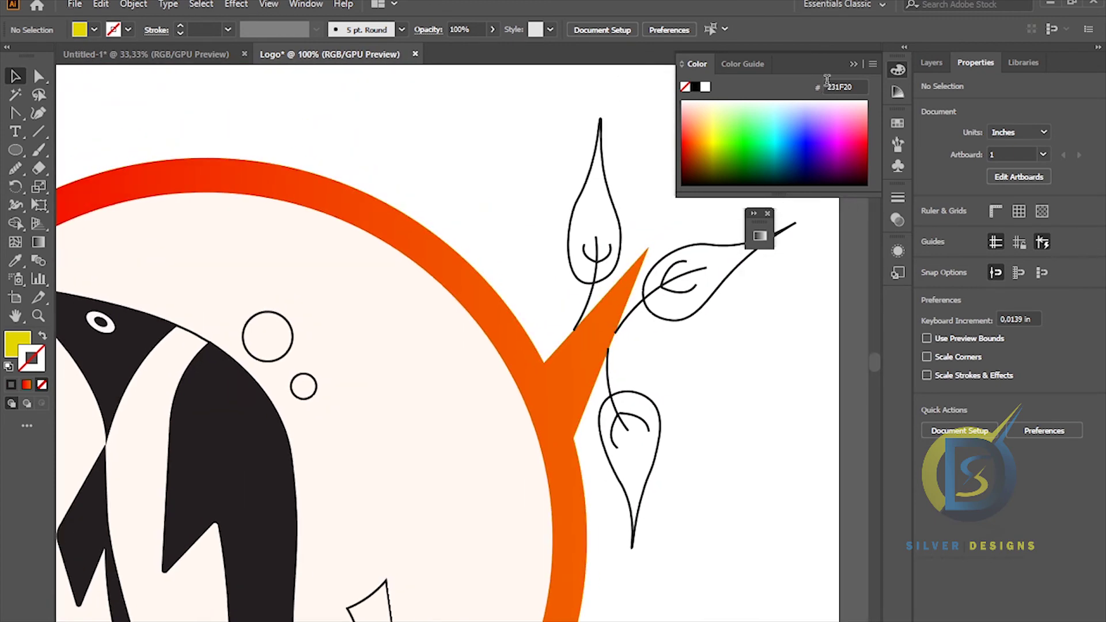
pyautogui.click(855, 63)
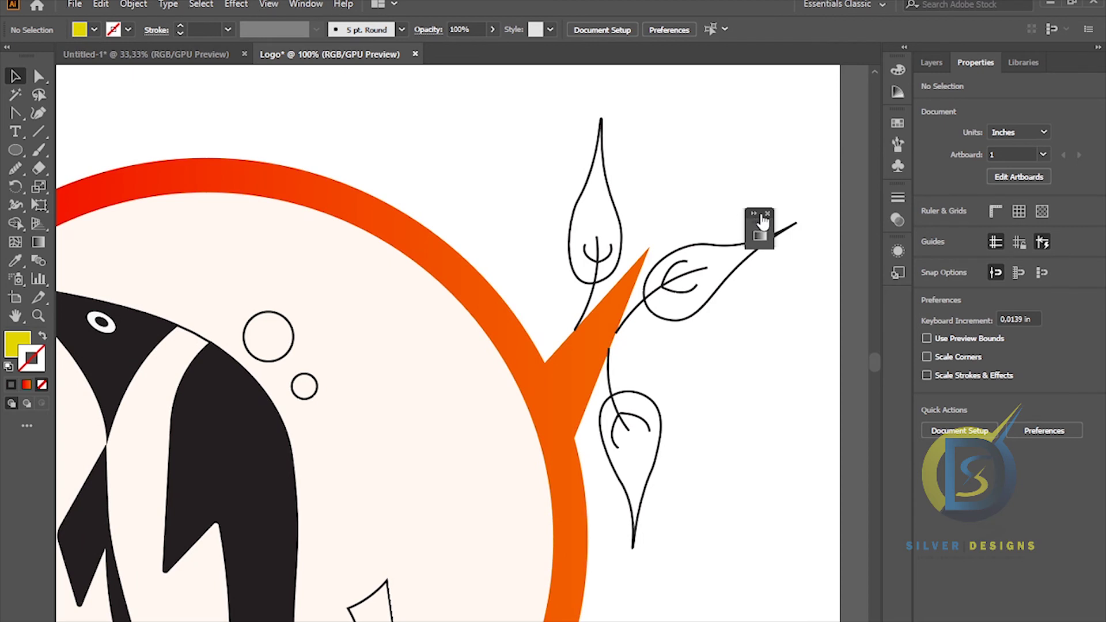
pyautogui.click(769, 214)
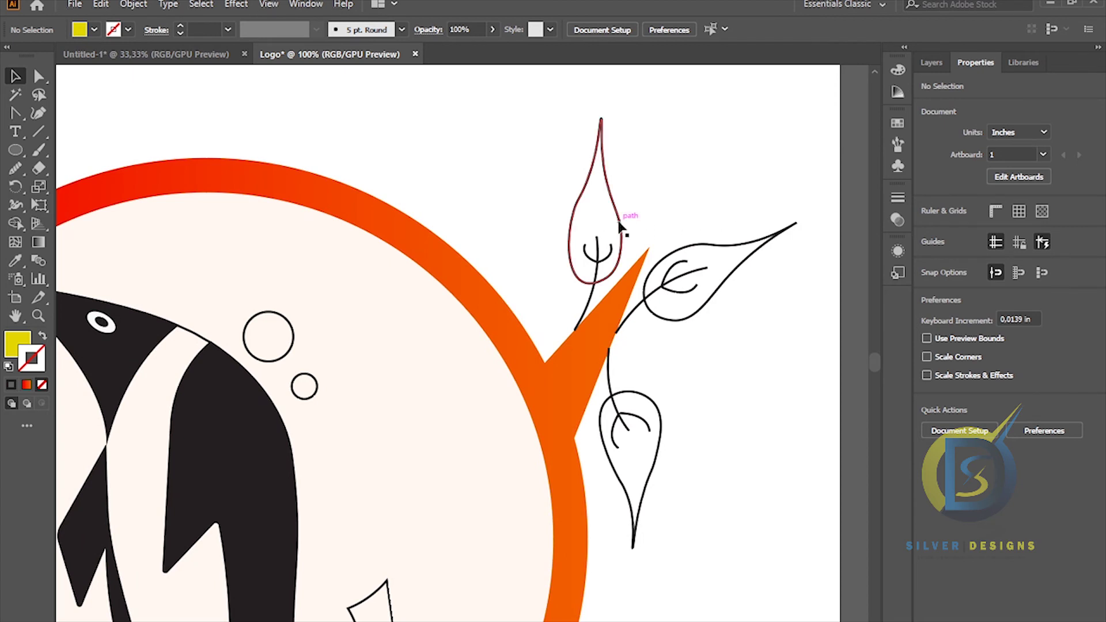
# - Apply the wedge-shaped tapering width profile to the stalks and inner veins of all three leaves
pyautogui.click(588, 314)
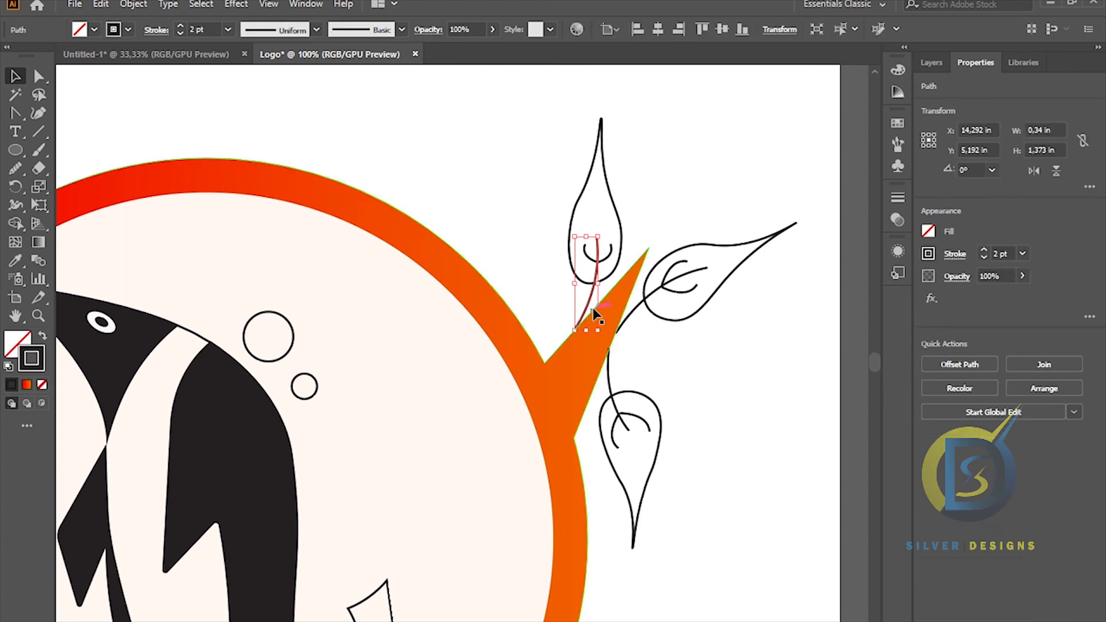
pyautogui.keyDown('shift'); pyautogui.click(590, 258); pyautogui.keyUp('shift')
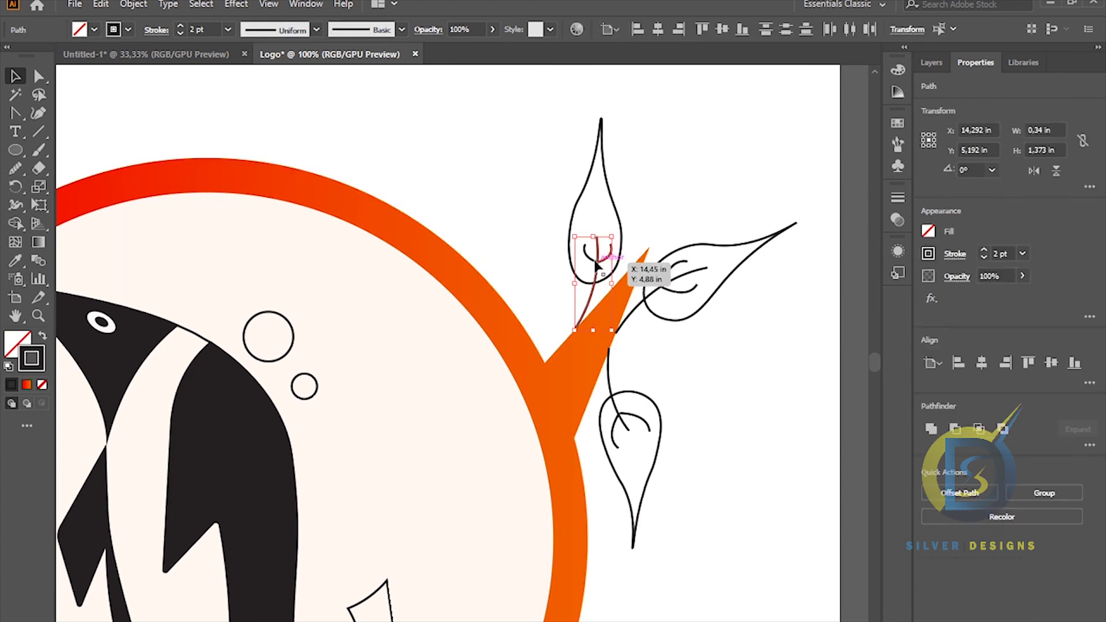
pyautogui.keyDown('shift'); pyautogui.click(673, 272); pyautogui.keyUp('shift')
pyautogui.keyDown('shift'); pyautogui.click(690, 277); pyautogui.keyUp('shift')
pyautogui.keyDown('shift'); pyautogui.click(682, 295); pyautogui.keyUp('shift')
pyautogui.keyDown('shift'); pyautogui.click(624, 420); pyautogui.keyUp('shift')
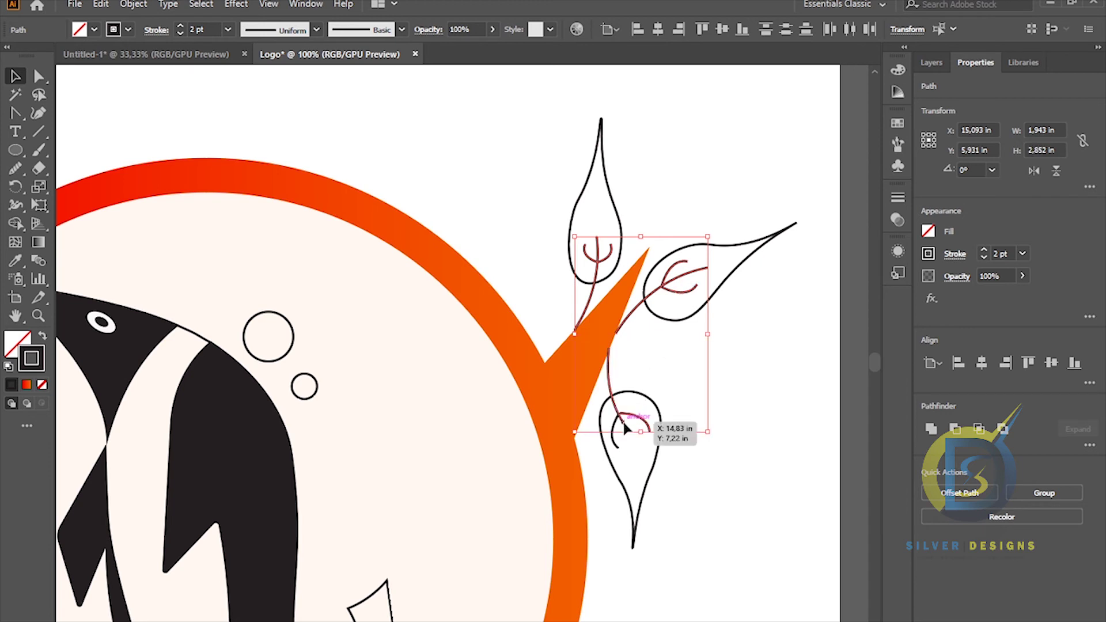
pyautogui.keyDown('shift'); pyautogui.click(615, 436); pyautogui.keyUp('shift')
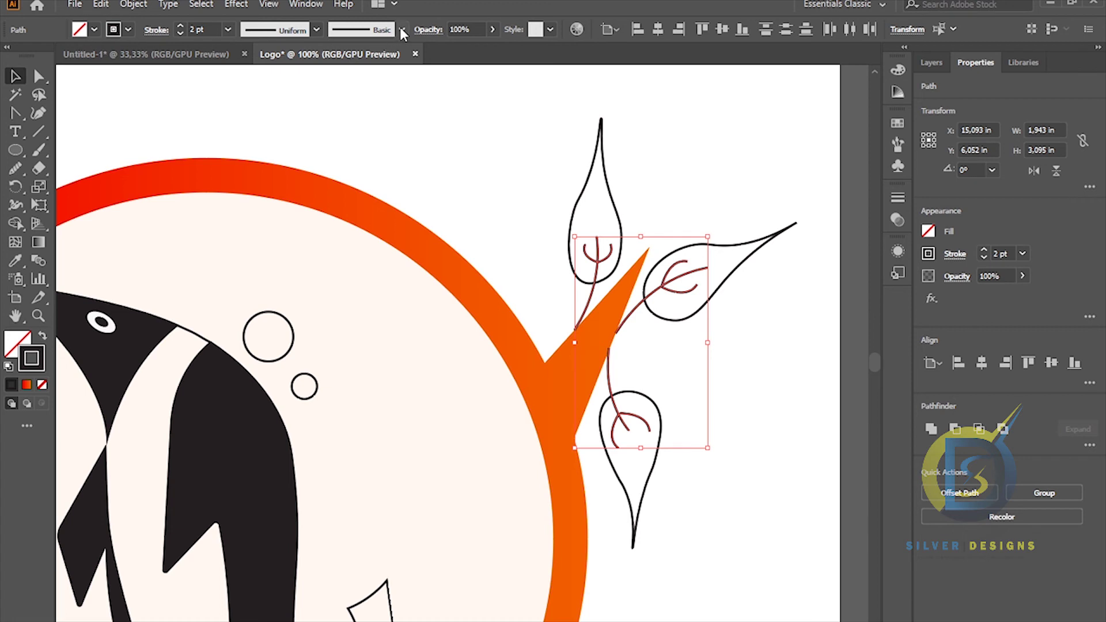
pyautogui.click(316, 29)
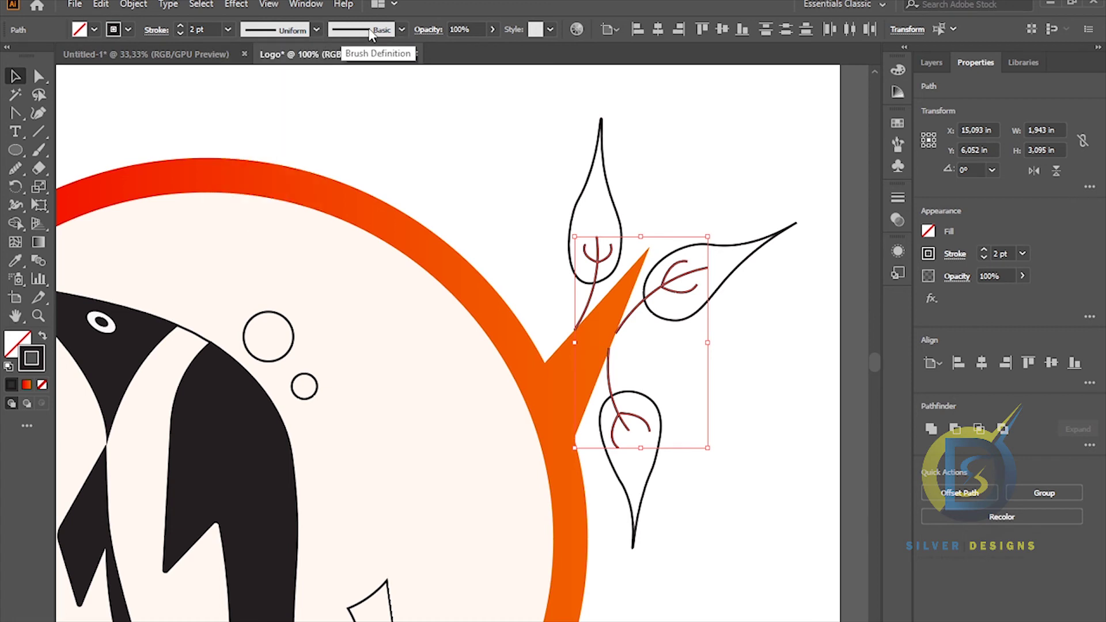
pyautogui.click(370, 31)
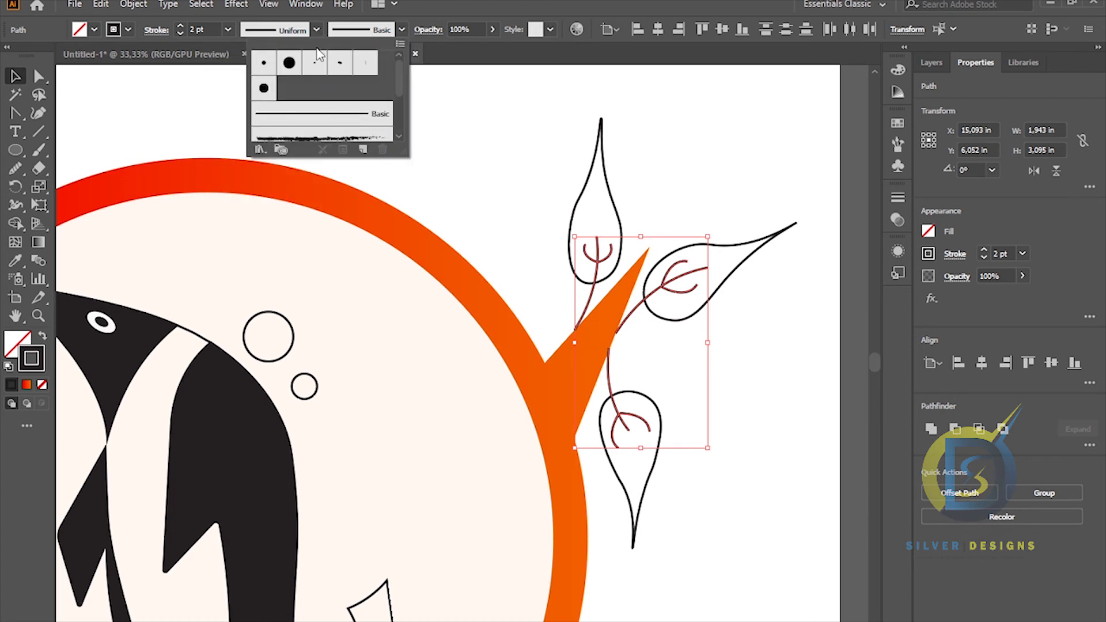
pyautogui.click(317, 30)
pyautogui.click(317, 30)
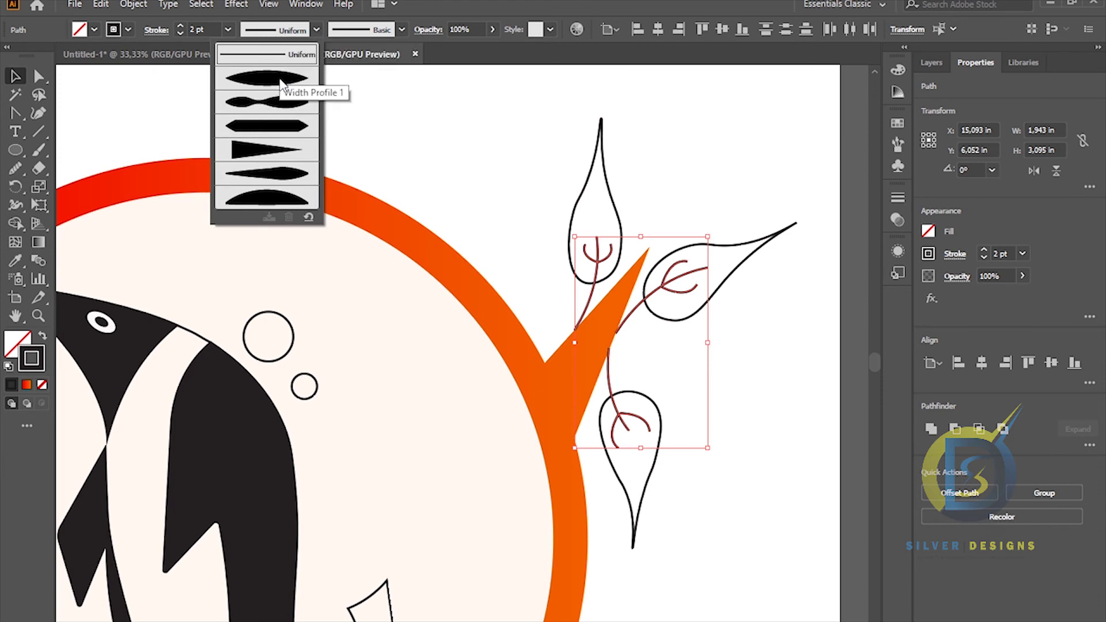
pyautogui.click(275, 154)
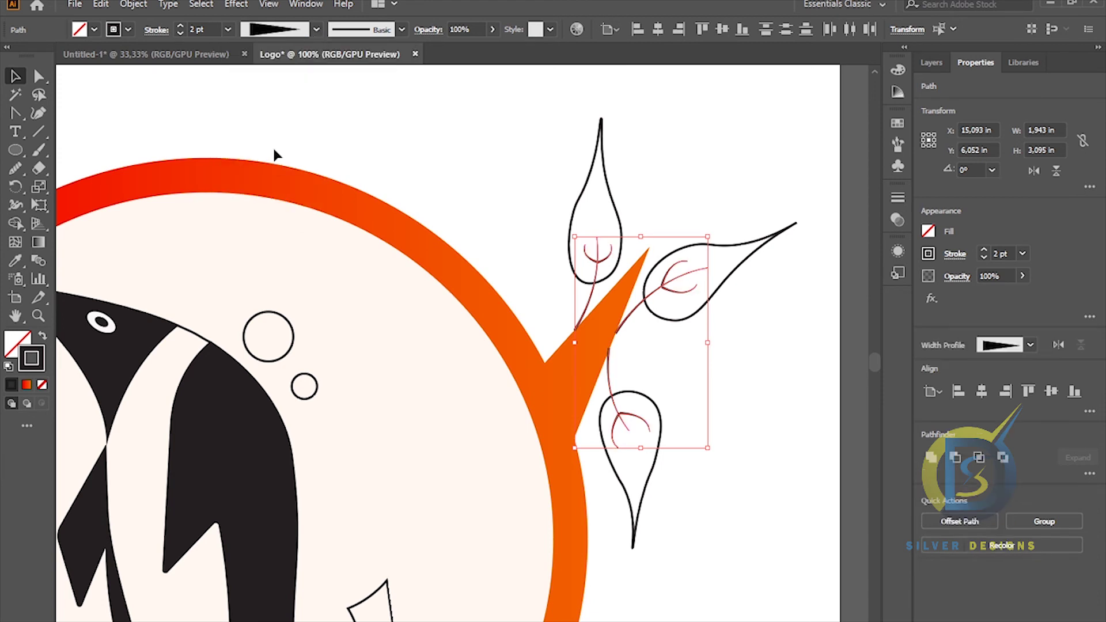
pyautogui.click(691, 157)
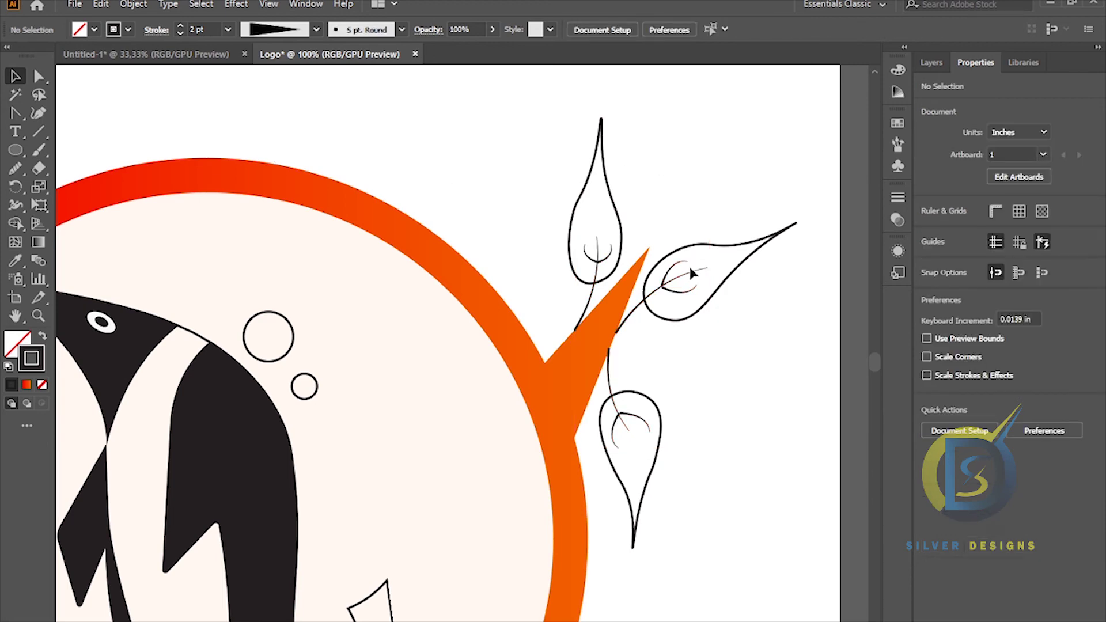
pyautogui.scroll(3, 688, 266)
pyautogui.scroll(2, 687, 271)
pyautogui.scroll(-2, 687, 271)
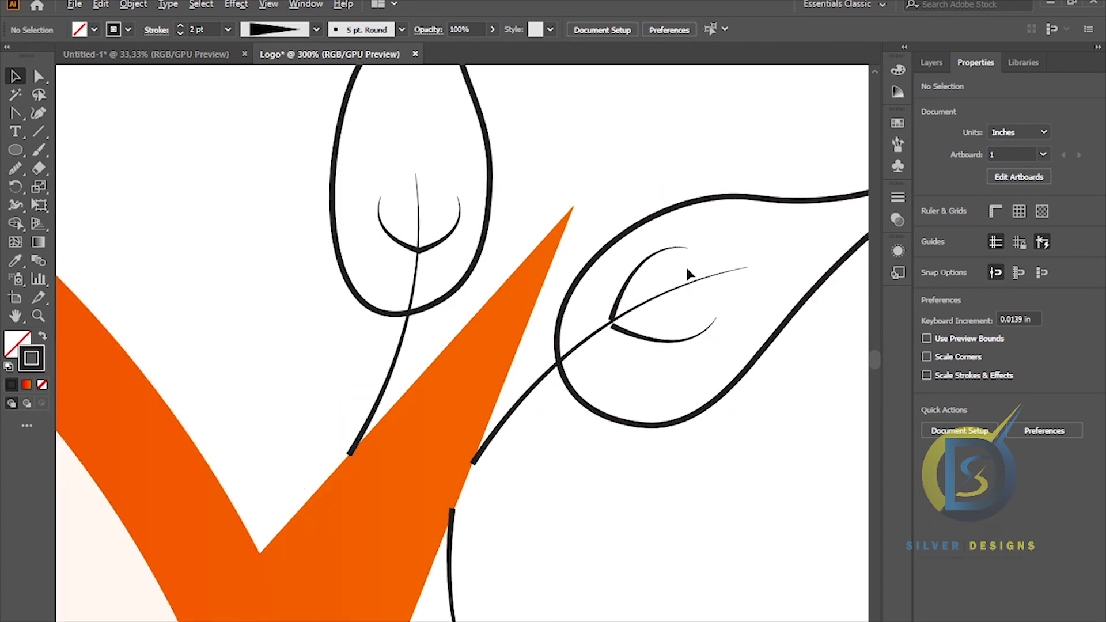
pyautogui.moveTo(707, 266); pyautogui.dragTo(622, 239)
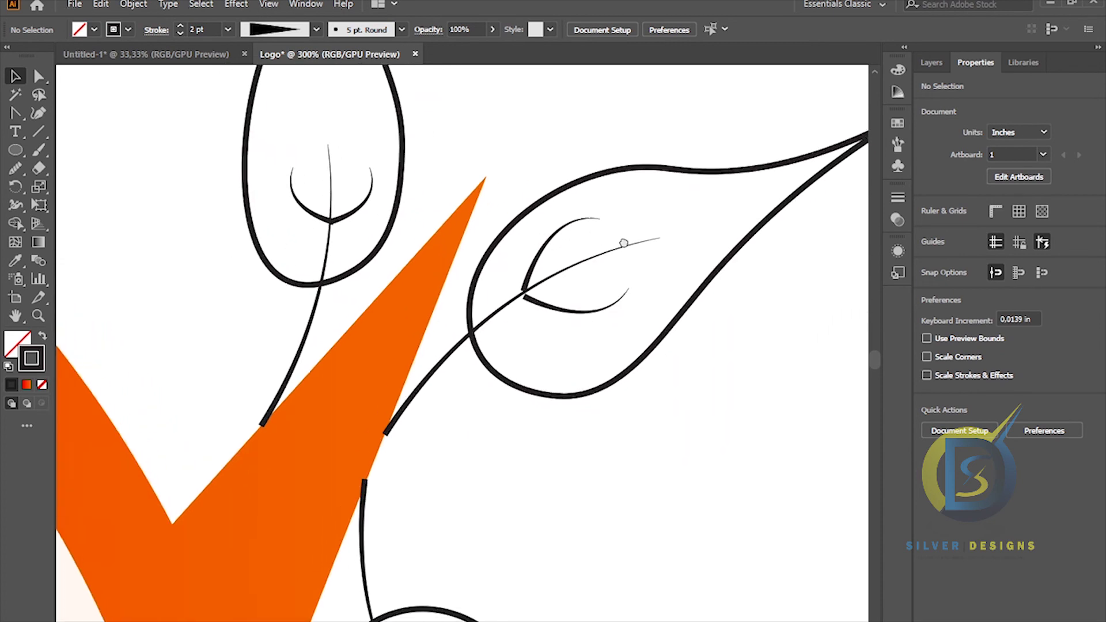
# - Nudge the two curved side veins of the upper-right leaf so their thick ends meet at its central vein
pyautogui.click(531, 301)
pyautogui.press('Left')
pyautogui.press('Up')
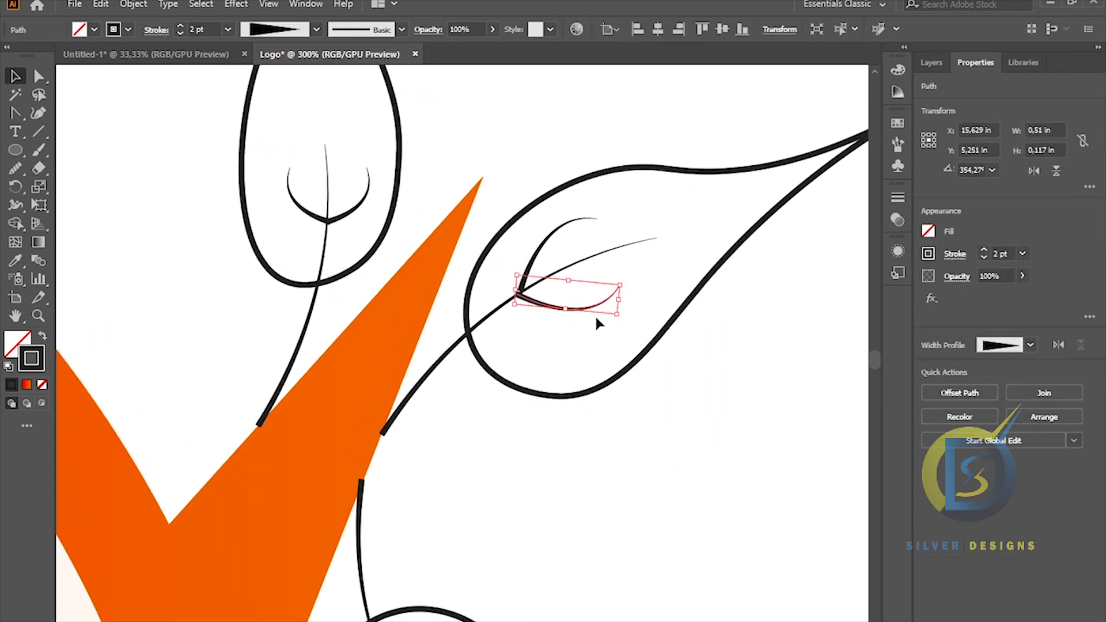
pyautogui.click(644, 292)
pyautogui.click(539, 254)
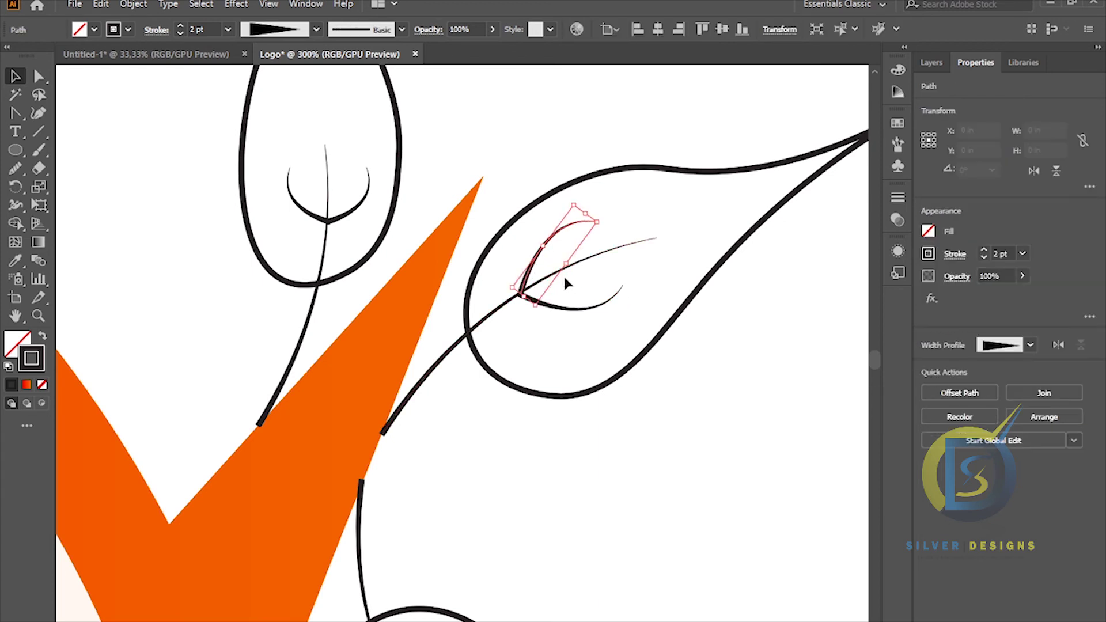
pyautogui.click(659, 305)
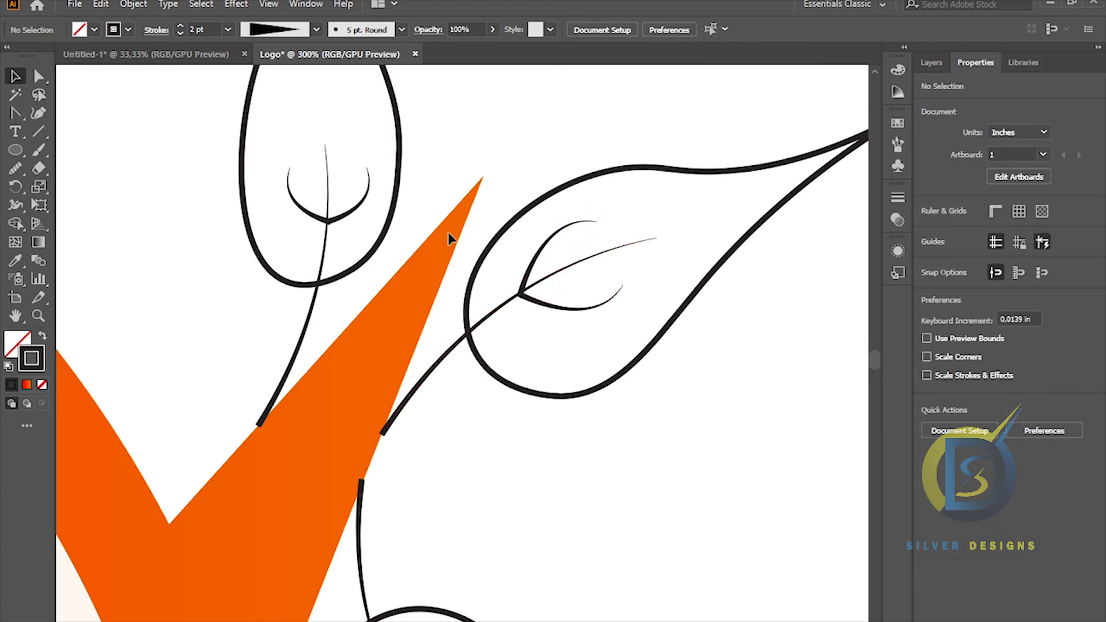
# - Nudge the lower leaf's right-hand side vein so its thick end joins the central vein
pyautogui.click(391, 428)
pyautogui.scroll(-5, 440, 444)
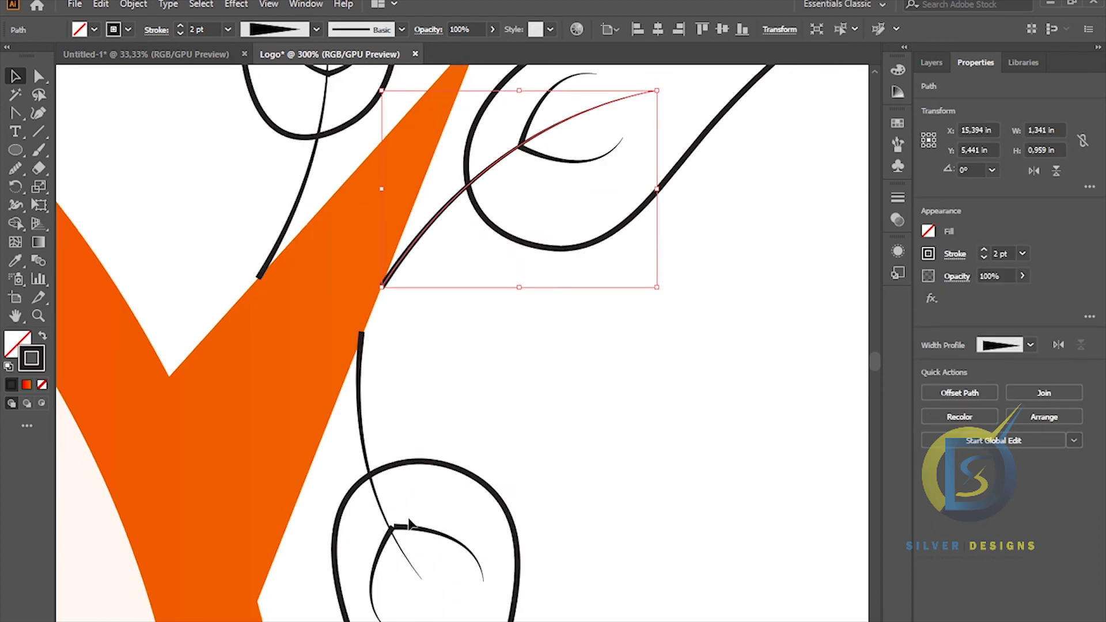
pyautogui.click(398, 528)
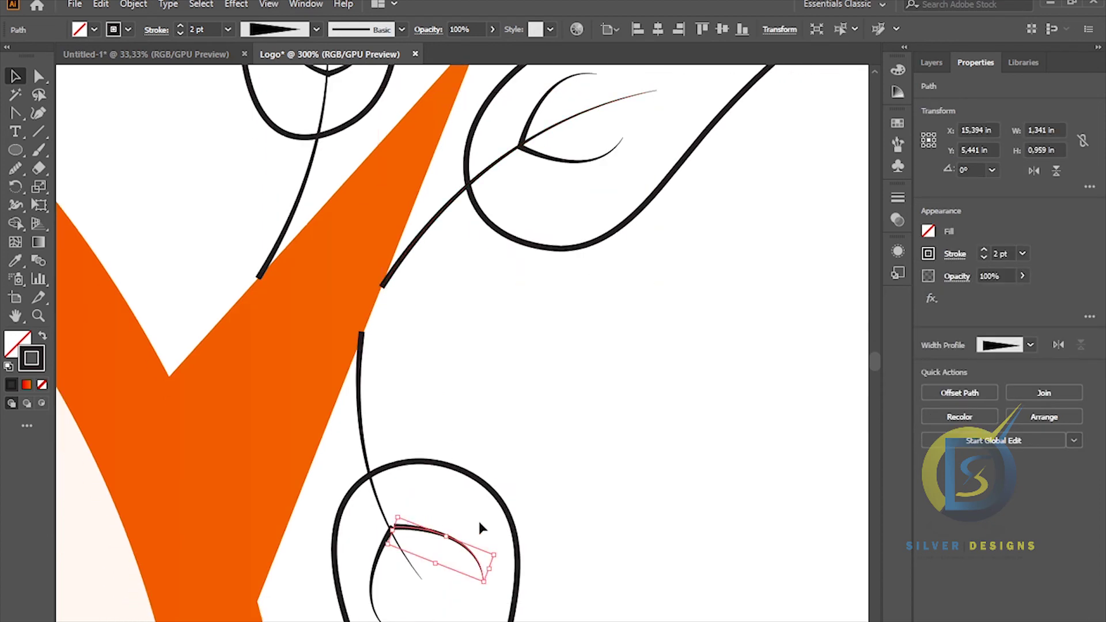
pyautogui.click(607, 463)
pyautogui.keyDown('alt'); pyautogui.scroll(-2, 607, 459); pyautogui.keyUp('alt')
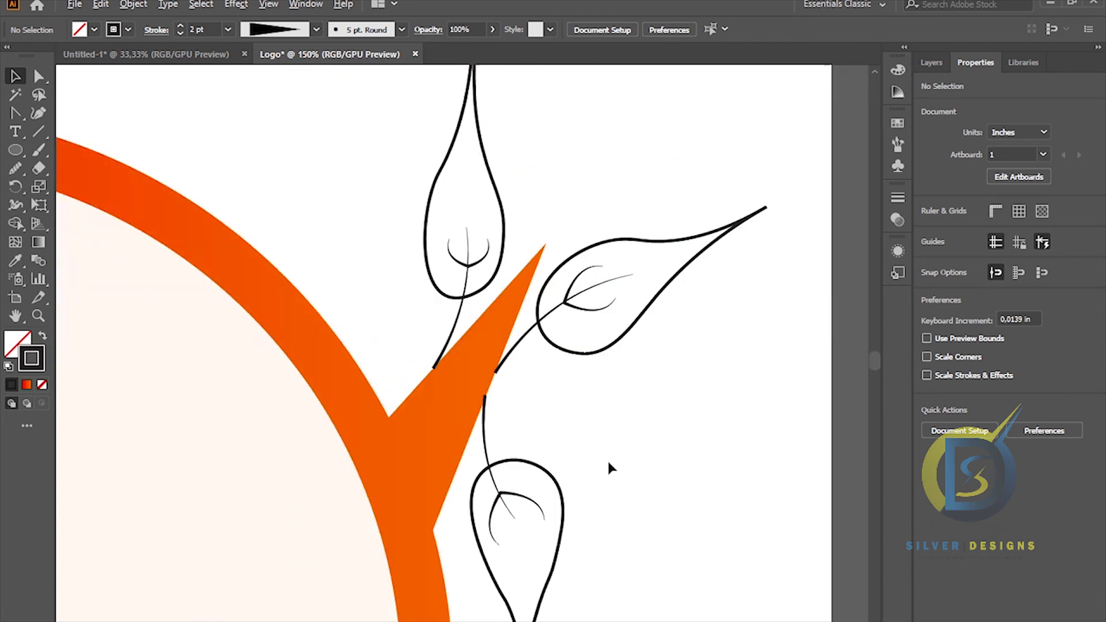
# - Move the three leaf stalk paths from the Logo layer into Layer 3, beneath the red-to-orange ring shape
pyautogui.moveTo(550, 359); pyautogui.dragTo(551, 347)
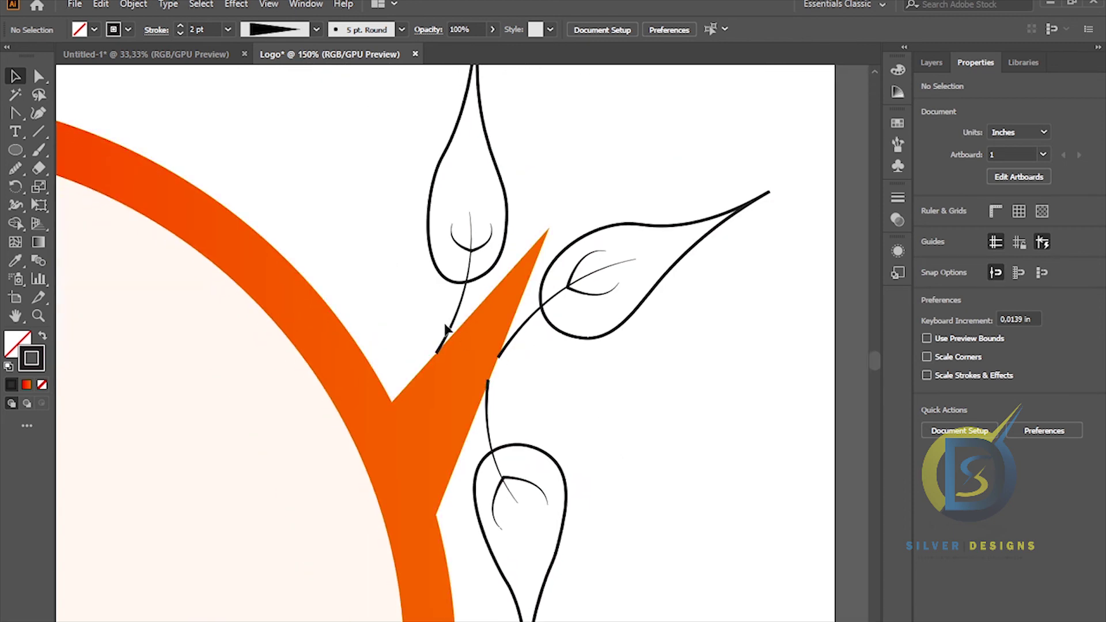
pyautogui.click(451, 321)
pyautogui.keyDown('shift'); pyautogui.click(521, 330); pyautogui.keyUp('shift')
pyautogui.keyDown('shift'); pyautogui.click(488, 410); pyautogui.keyUp('shift')
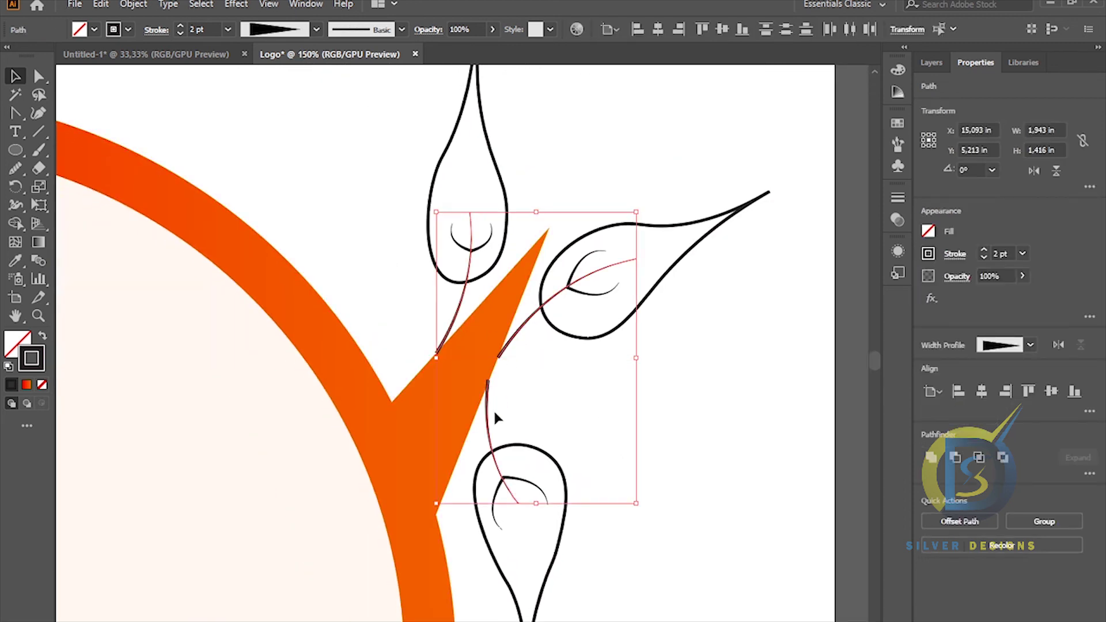
pyautogui.click(939, 62)
pyautogui.click(970, 86)
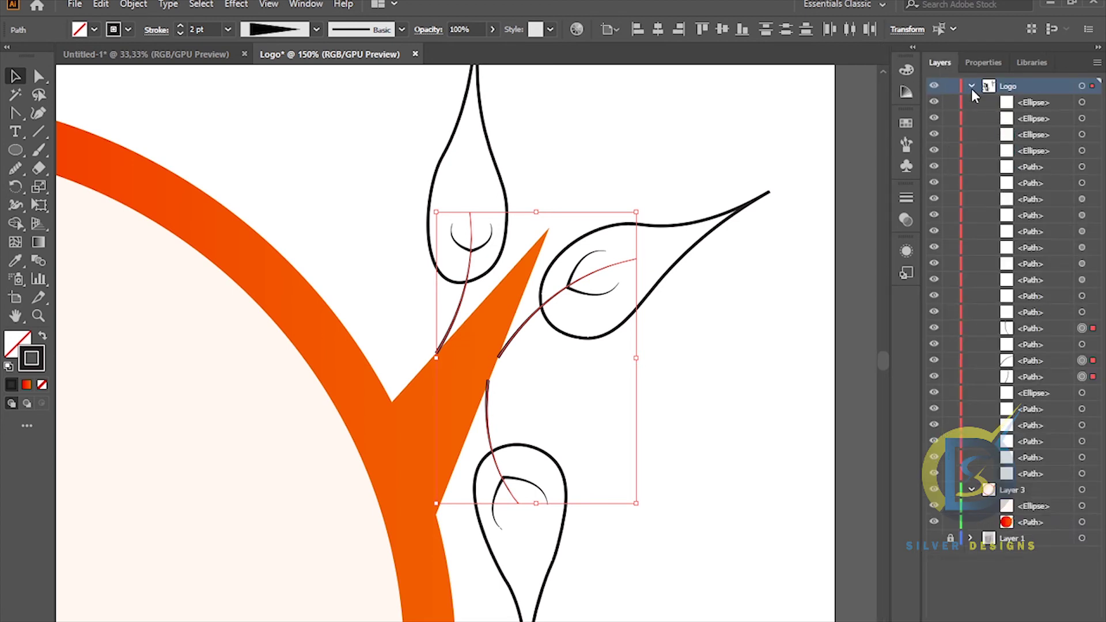
pyautogui.click(1042, 328)
pyautogui.keyDown('ctrl'); pyautogui.click(1035, 358); pyautogui.keyUp('ctrl')
pyautogui.keyDown('ctrl'); pyautogui.click(1035, 377); pyautogui.keyUp('ctrl')
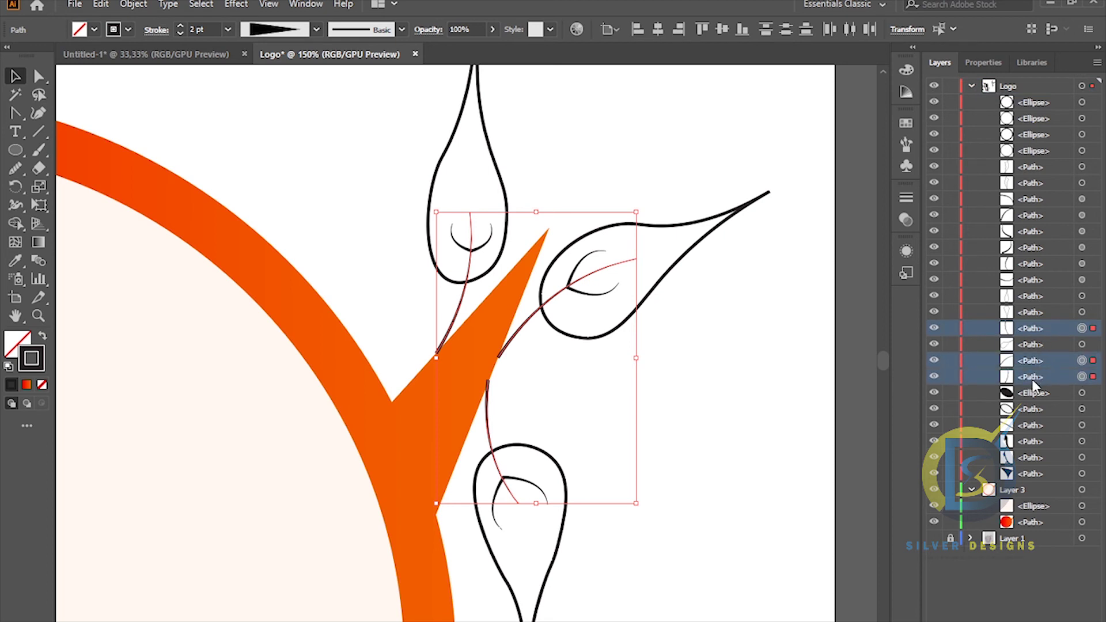
pyautogui.moveTo(1042, 375); pyautogui.dragTo(1029, 527)
pyautogui.click(790, 405)
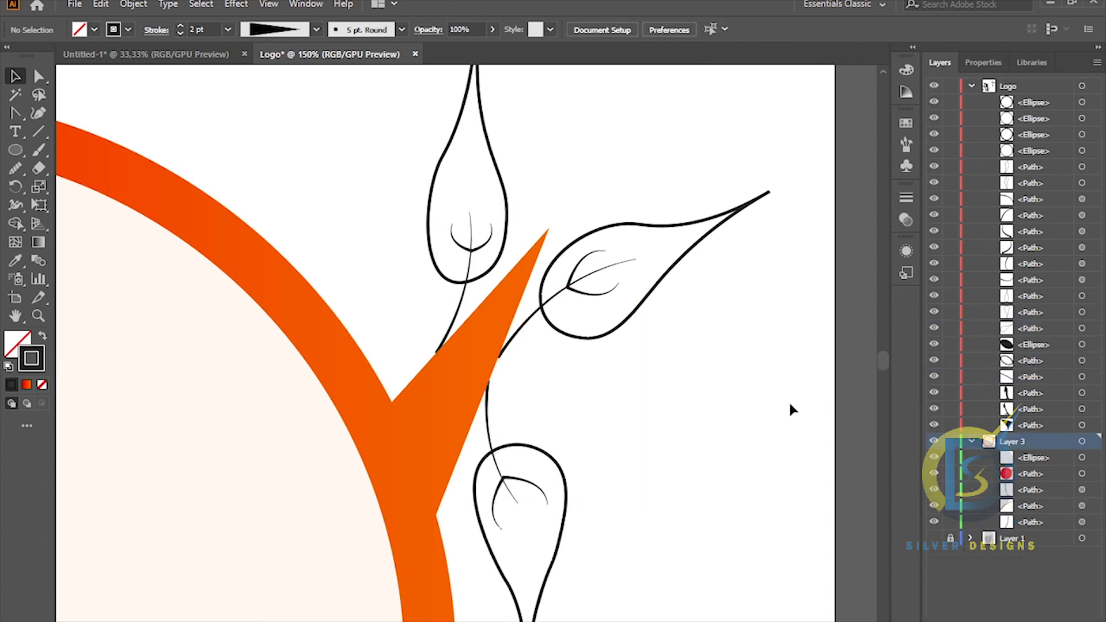
# - Nudge each of the three leaf stalks so its base tucks under the edge of the orange branch
pyautogui.scroll(-2, 571, 340)
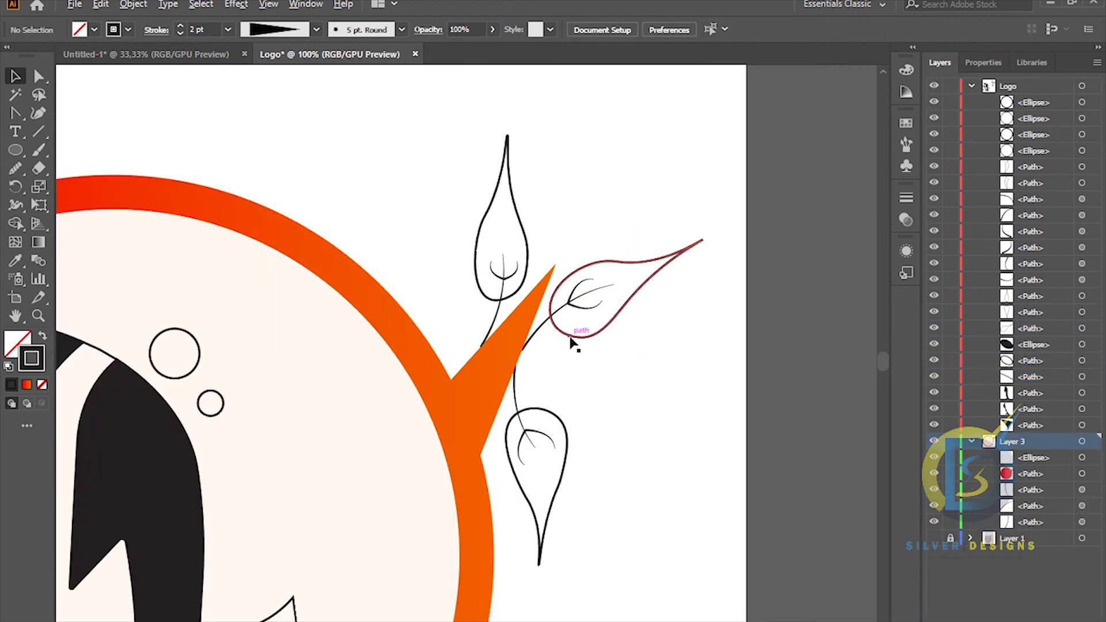
pyautogui.scroll(8, 537, 346)
pyautogui.scroll(-4, 539, 348)
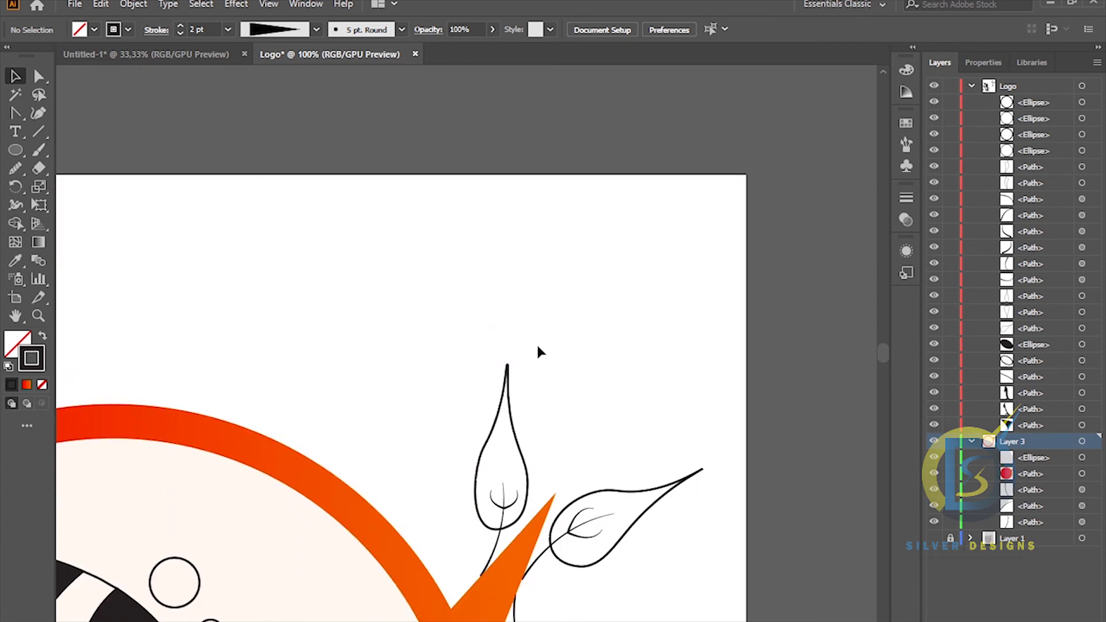
pyautogui.scroll(-3, 537, 343)
pyautogui.scroll(2, 528, 275)
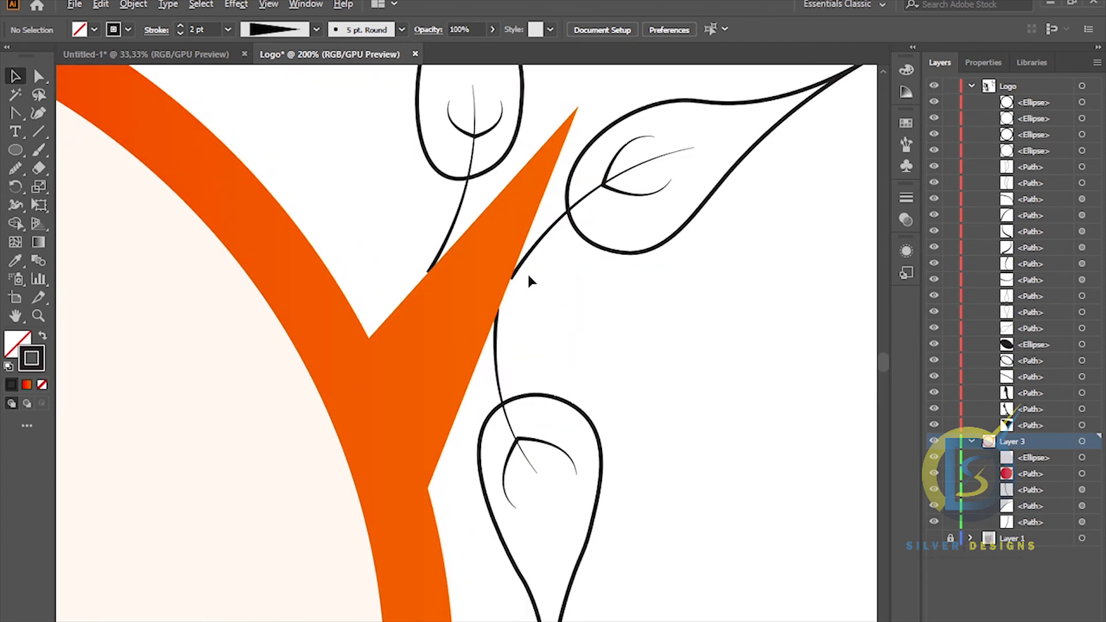
pyautogui.click(525, 267)
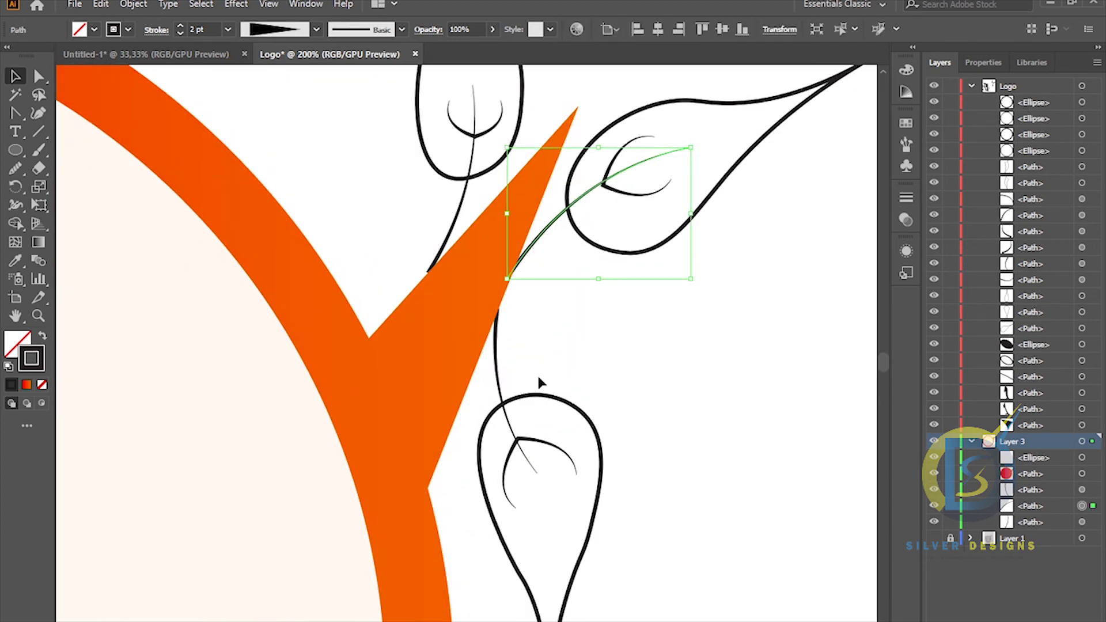
pyautogui.click(500, 385)
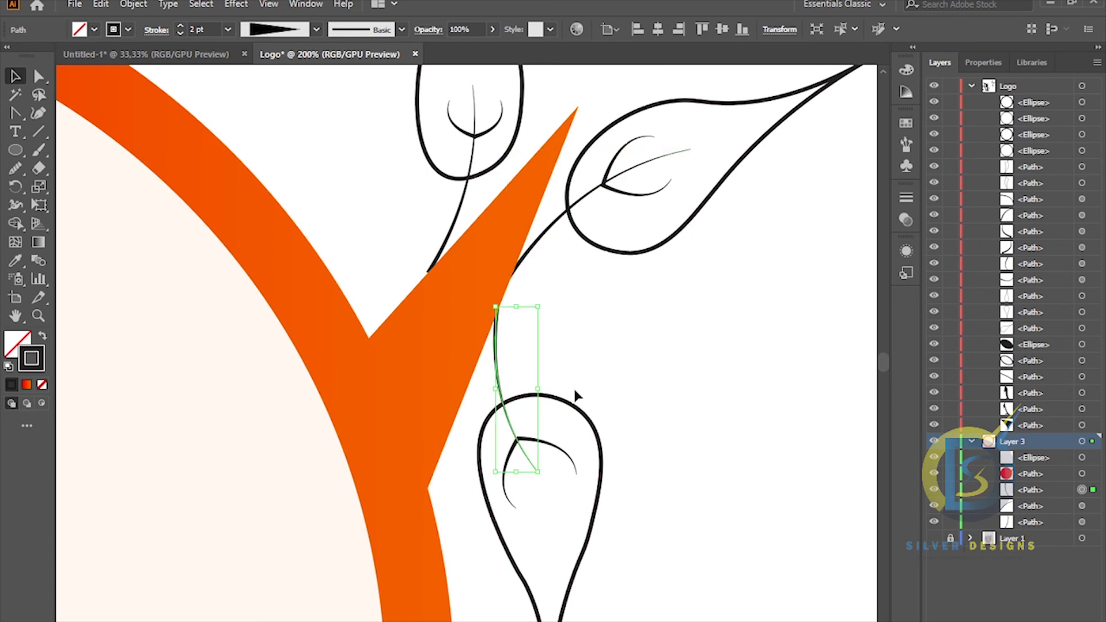
pyautogui.click(614, 372)
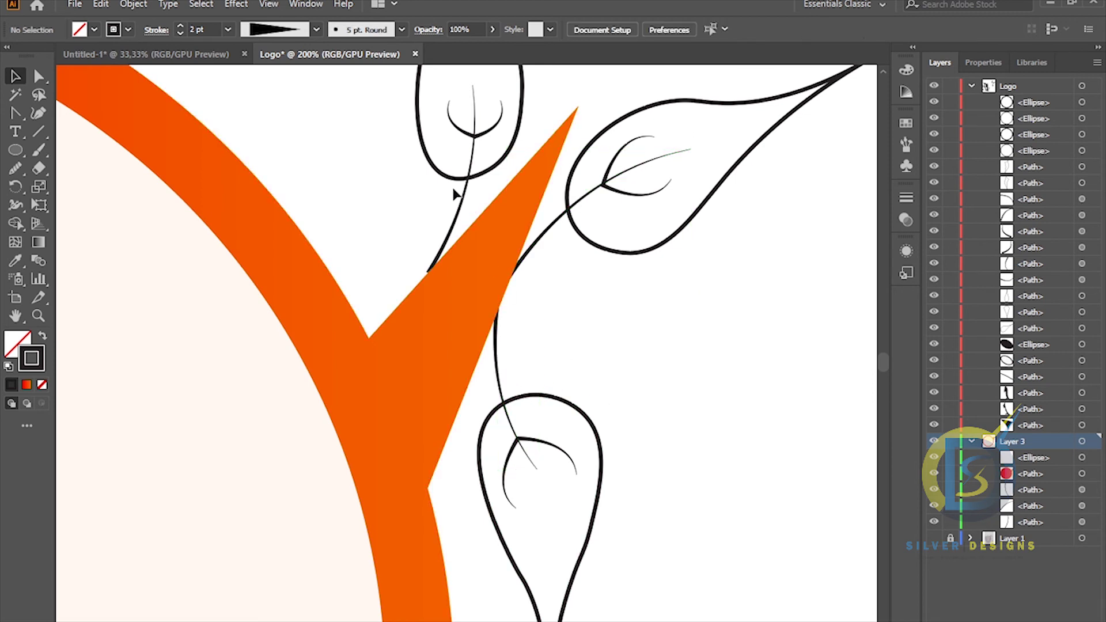
pyautogui.click(457, 225)
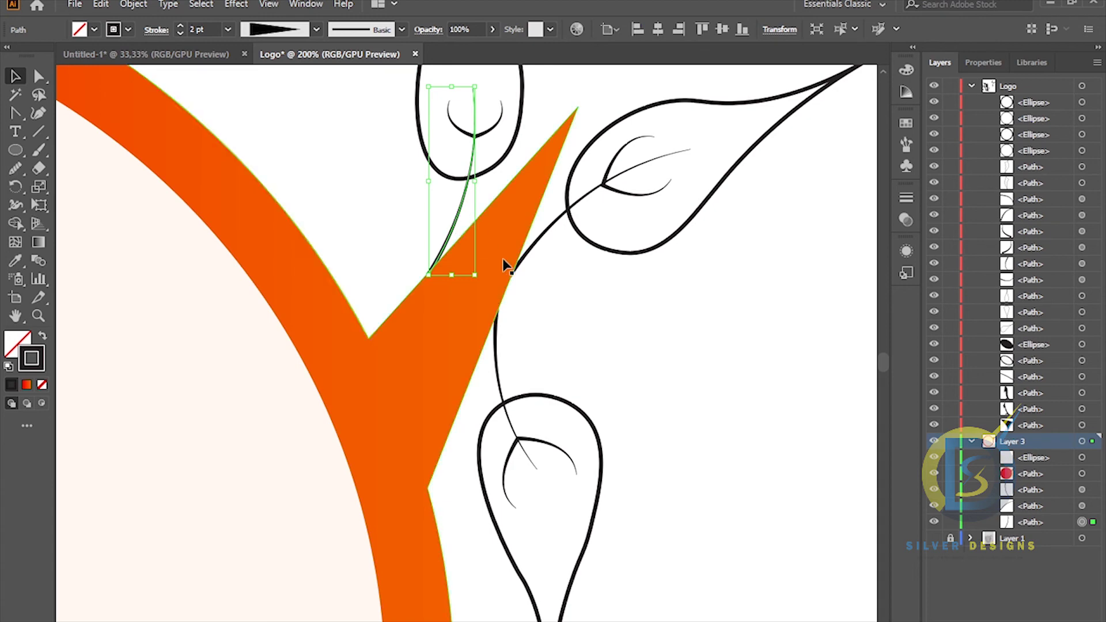
pyautogui.click(577, 313)
# - Swap fill and stroke on all three leaf outlines, giving them a solid black fill and no stroke
pyautogui.scroll(-4, 577, 314)
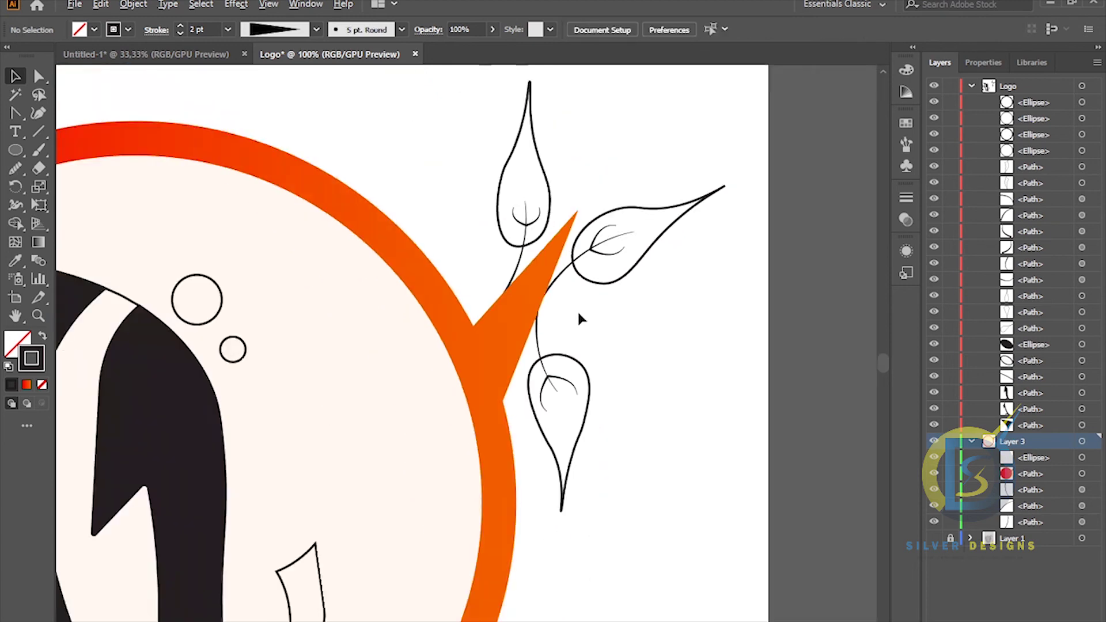
pyautogui.scroll(-1, 578, 315)
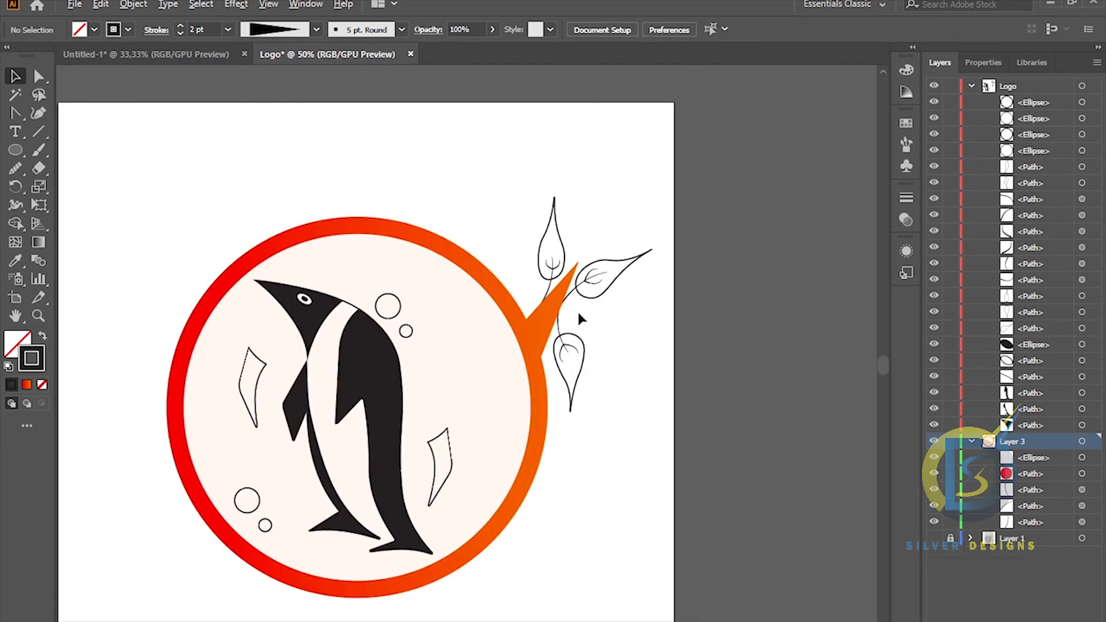
pyautogui.scroll(1, 545, 316)
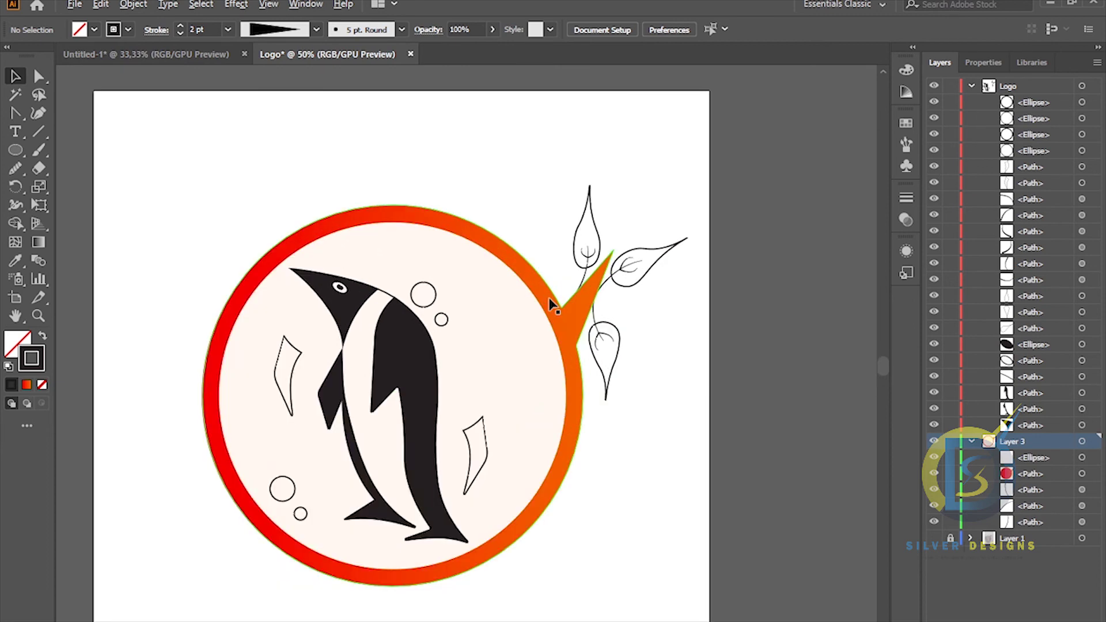
pyautogui.scroll(1, 562, 304)
pyautogui.scroll(-1, 561, 304)
pyautogui.moveTo(560, 337); pyautogui.dragTo(587, 305)
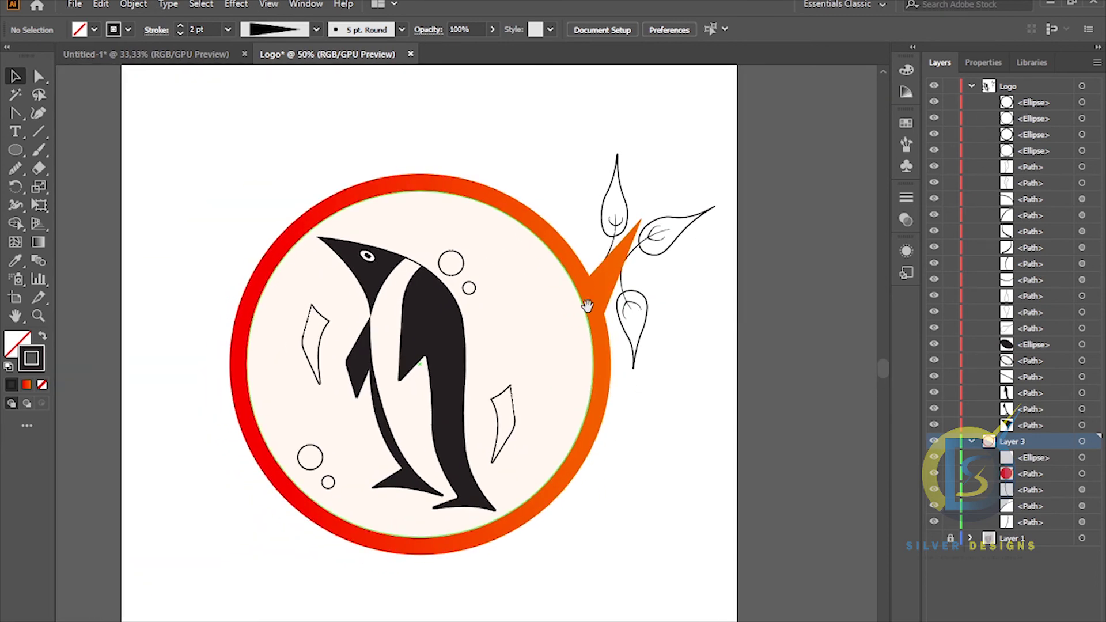
pyautogui.click(627, 222)
pyautogui.keyDown('shift'); pyautogui.click(671, 242); pyautogui.keyUp('shift')
pyautogui.keyDown('shift'); pyautogui.click(647, 303); pyautogui.keyUp('shift')
pyautogui.click(42, 339)
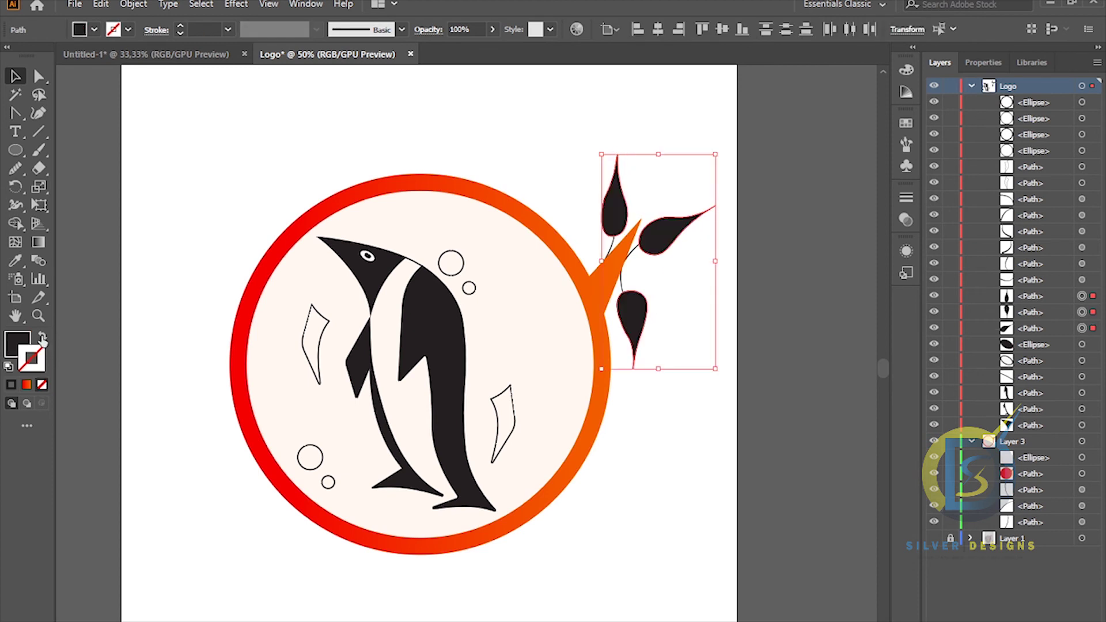
# - Change the fill of the three leaves to bright green 92DD2F
pyautogui.doubleClick(17, 344)
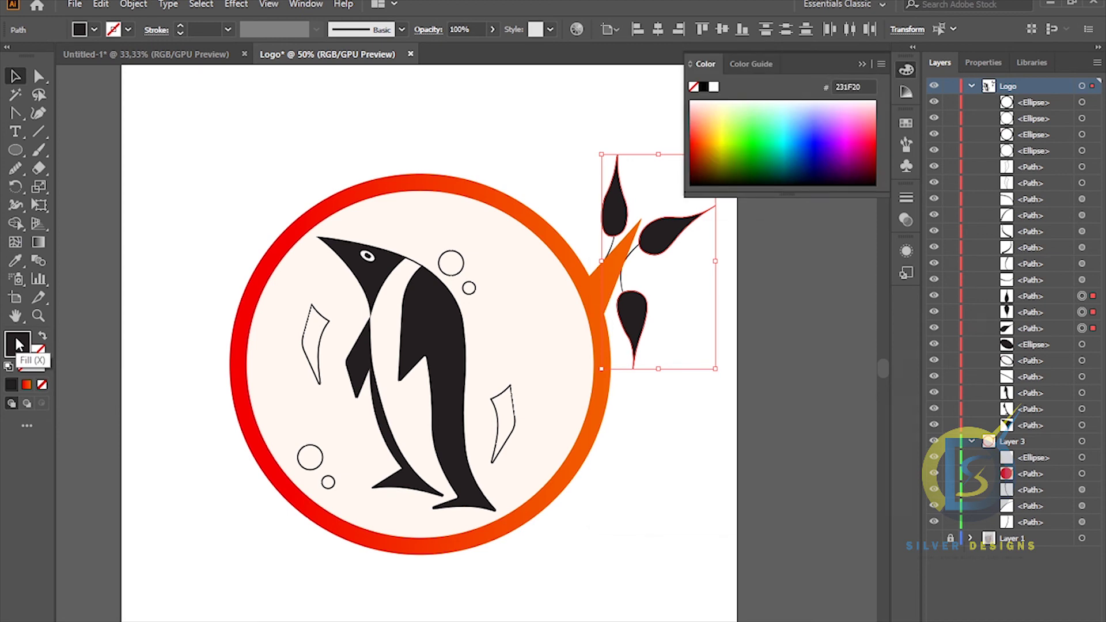
pyautogui.click(726, 302)
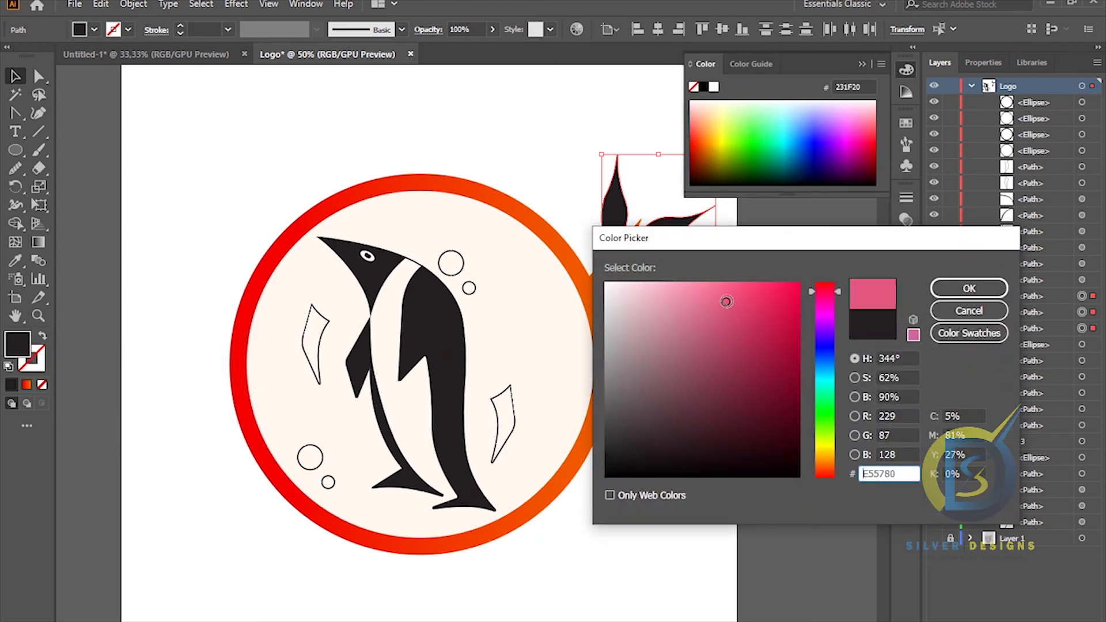
pyautogui.click(820, 431)
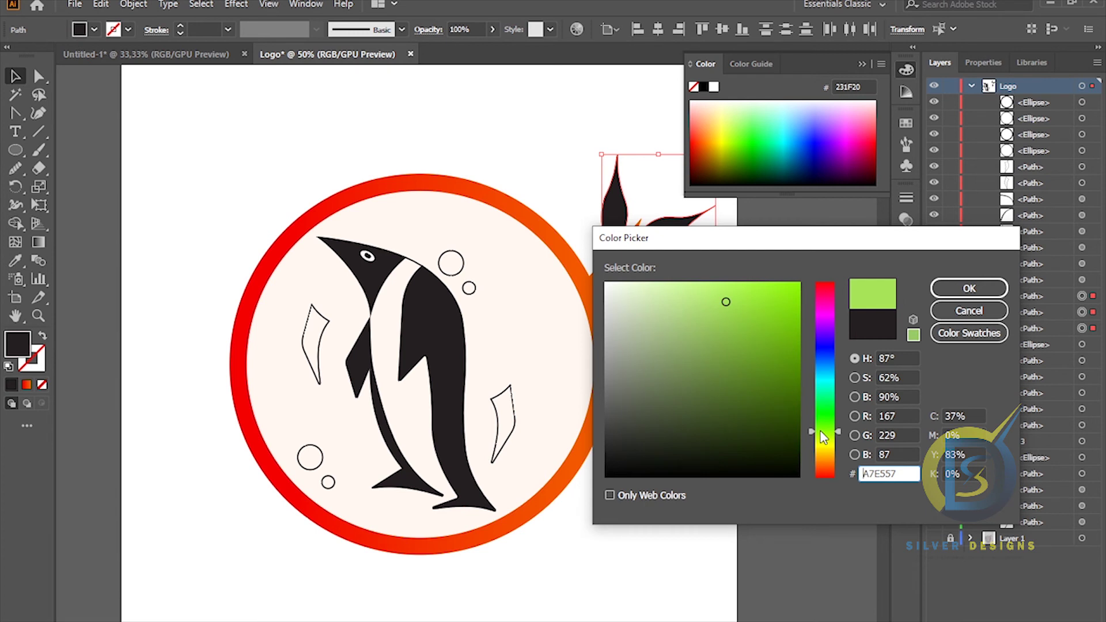
pyautogui.click(739, 305)
pyautogui.moveTo(748, 318)
pyautogui.mouseDown()
pyautogui.moveTo(770, 321)
pyautogui.moveTo(762, 315)
pyautogui.mouseUp()
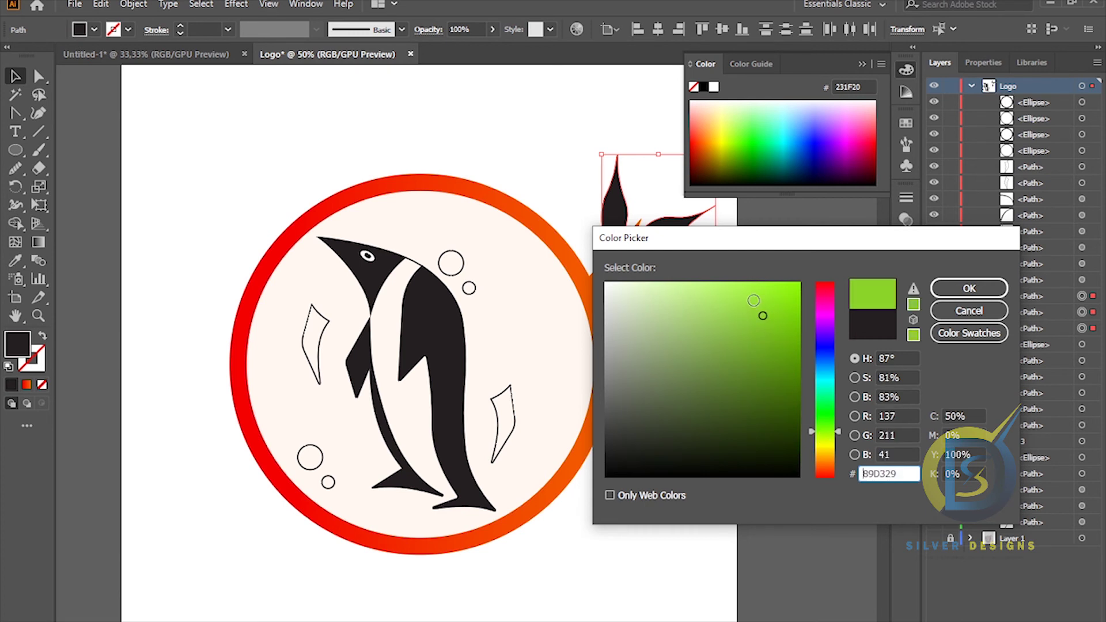
pyautogui.click(969, 288)
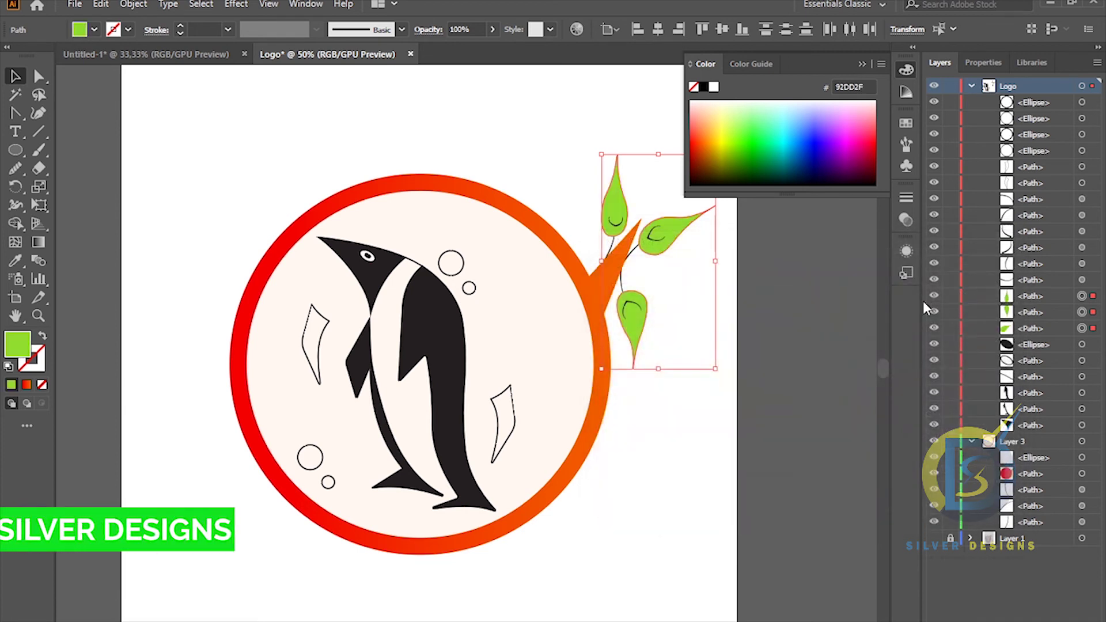
pyautogui.click(785, 306)
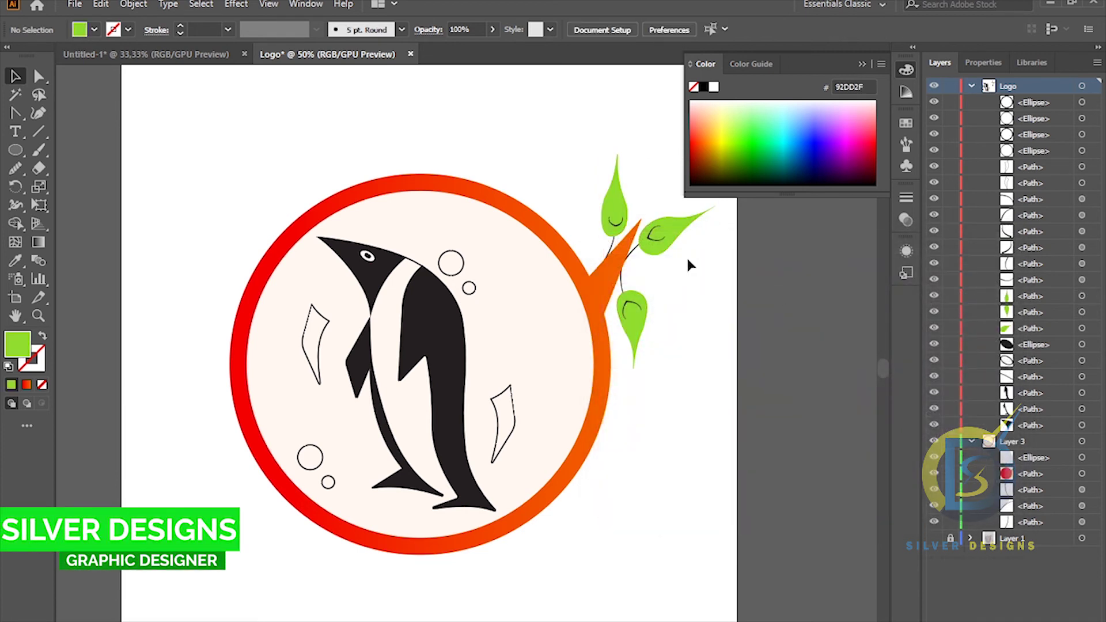
# - Move the three green leaf paths to the bottom of Layer 3, beneath the stalk paths
pyautogui.click(1032, 298)
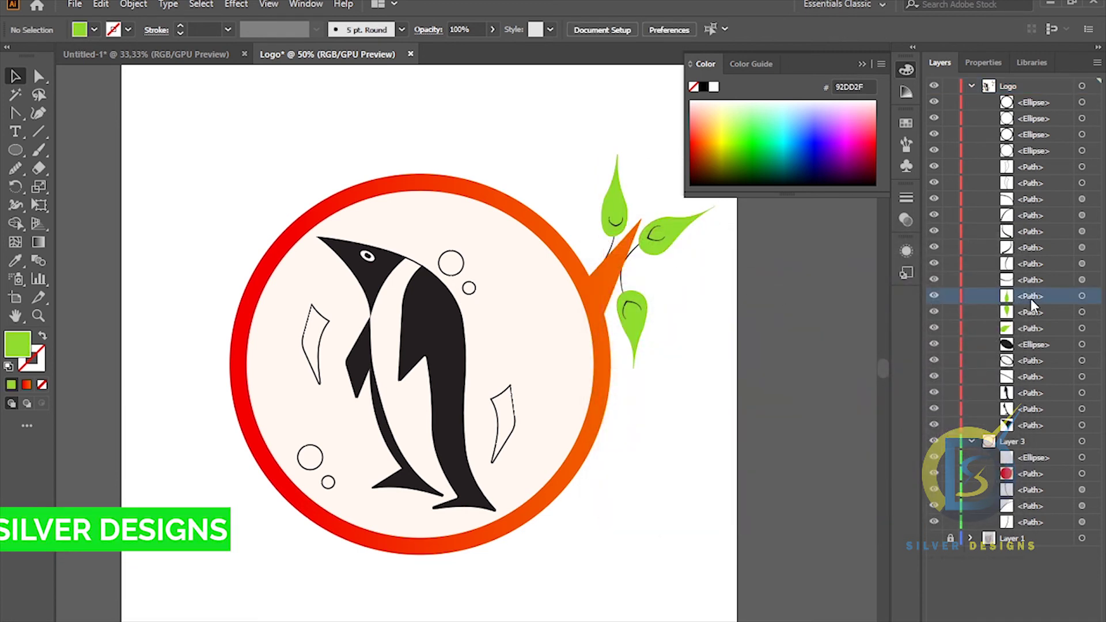
pyautogui.keyDown('shift'); pyautogui.click(1030, 328); pyautogui.keyUp('shift')
pyautogui.moveTo(1043, 324); pyautogui.dragTo(1042, 524)
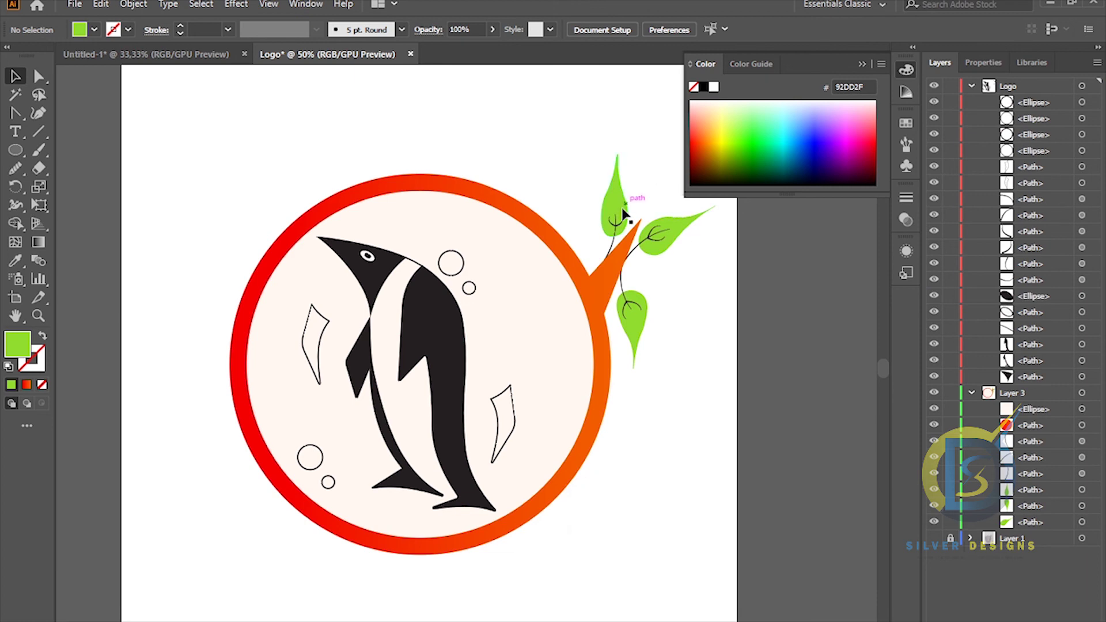
pyautogui.scroll(1, 623, 218)
pyautogui.scroll(1, 623, 217)
pyautogui.scroll(-1, 622, 218)
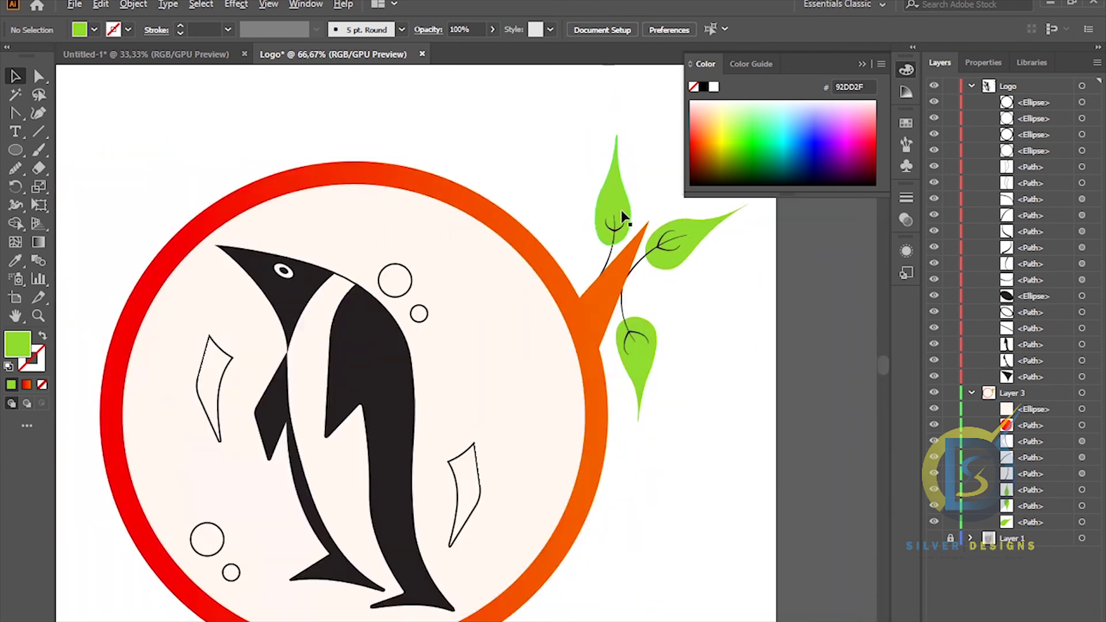
pyautogui.scroll(-2, 624, 217)
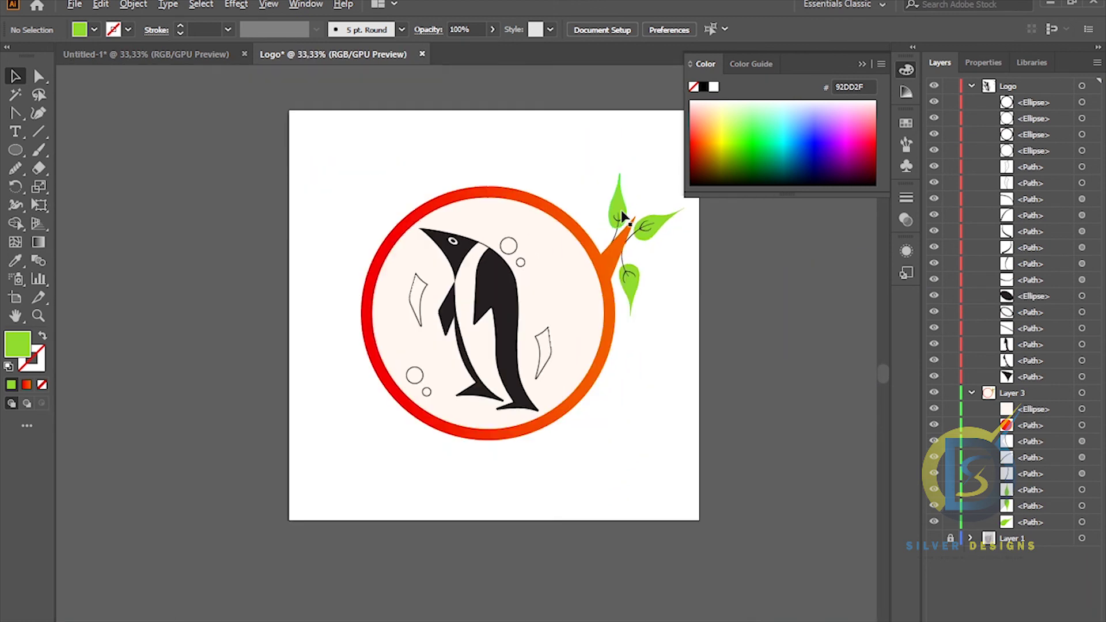
# - Fill the larger circle beside the back of the penguin's head with dark navy 002864
pyautogui.click(861, 62)
pyautogui.scroll(1, 681, 230)
pyautogui.scroll(-1, 652, 323)
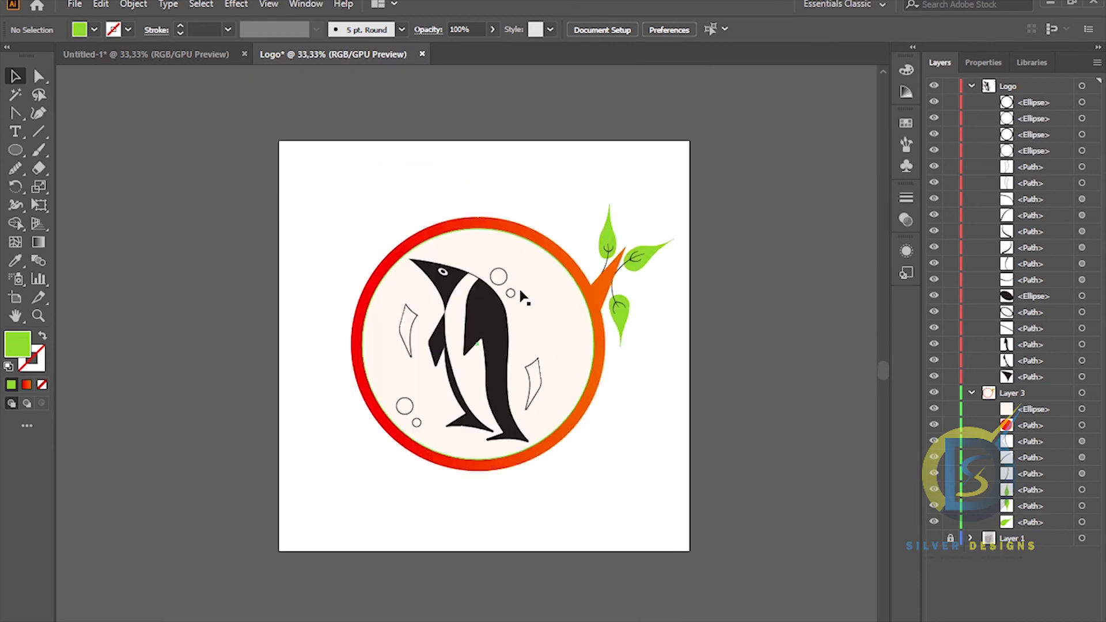
pyautogui.click(497, 287)
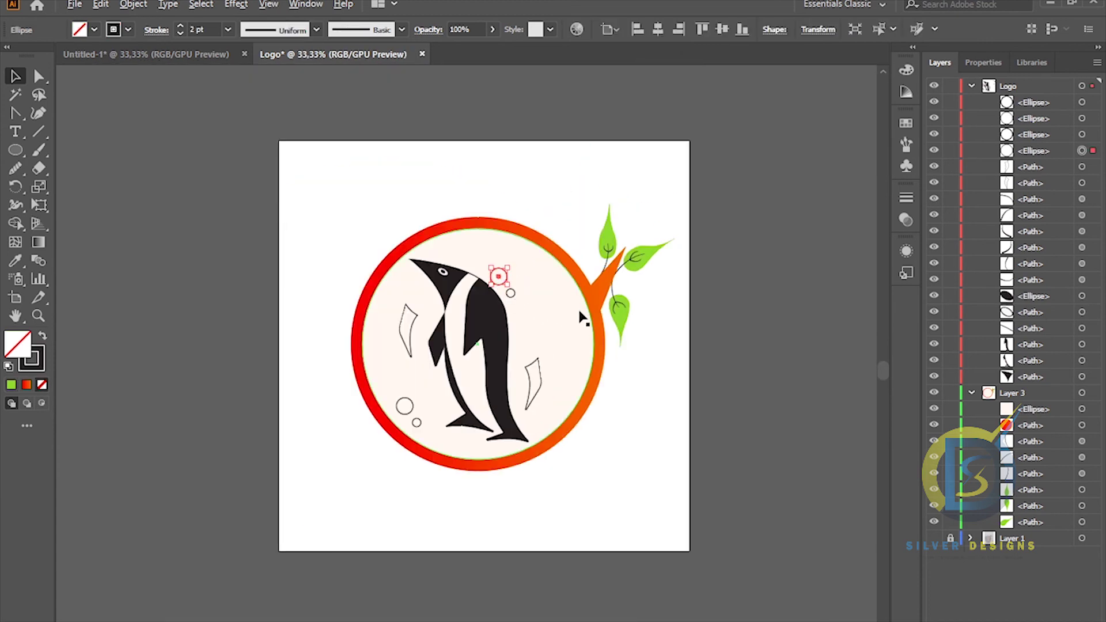
pyautogui.scroll(1, 581, 314)
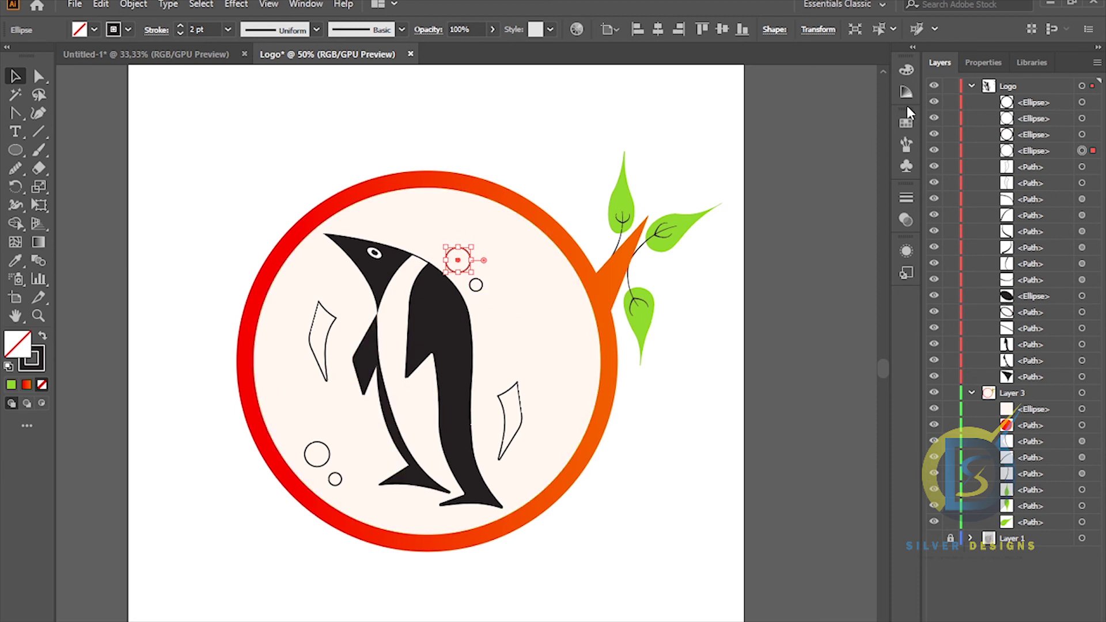
pyautogui.click(907, 123)
pyautogui.click(773, 118)
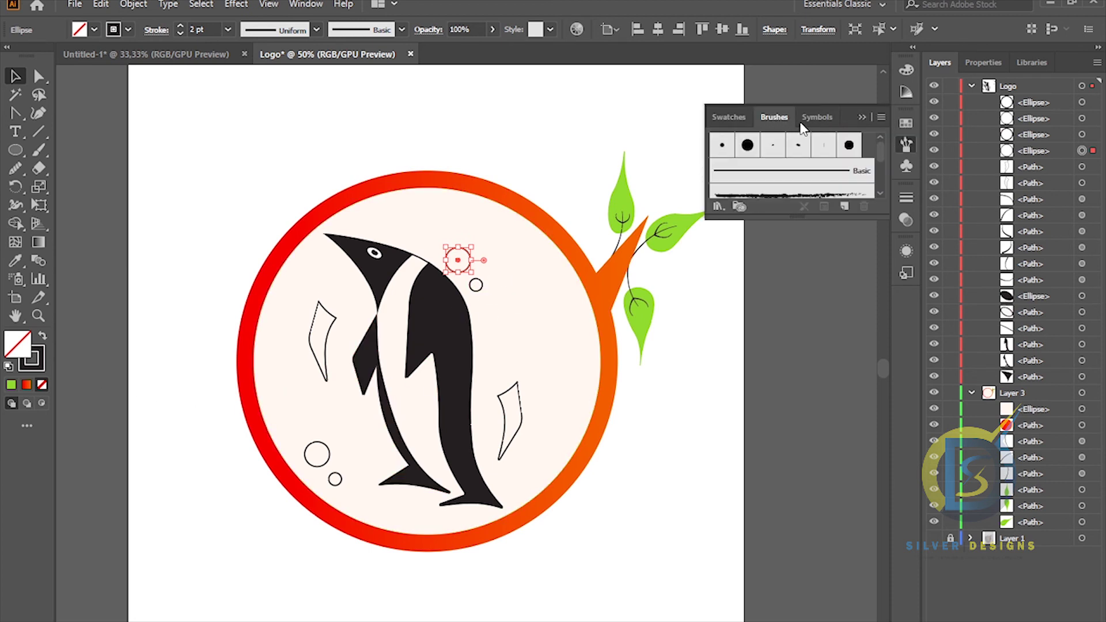
pyautogui.click(812, 117)
pyautogui.click(743, 117)
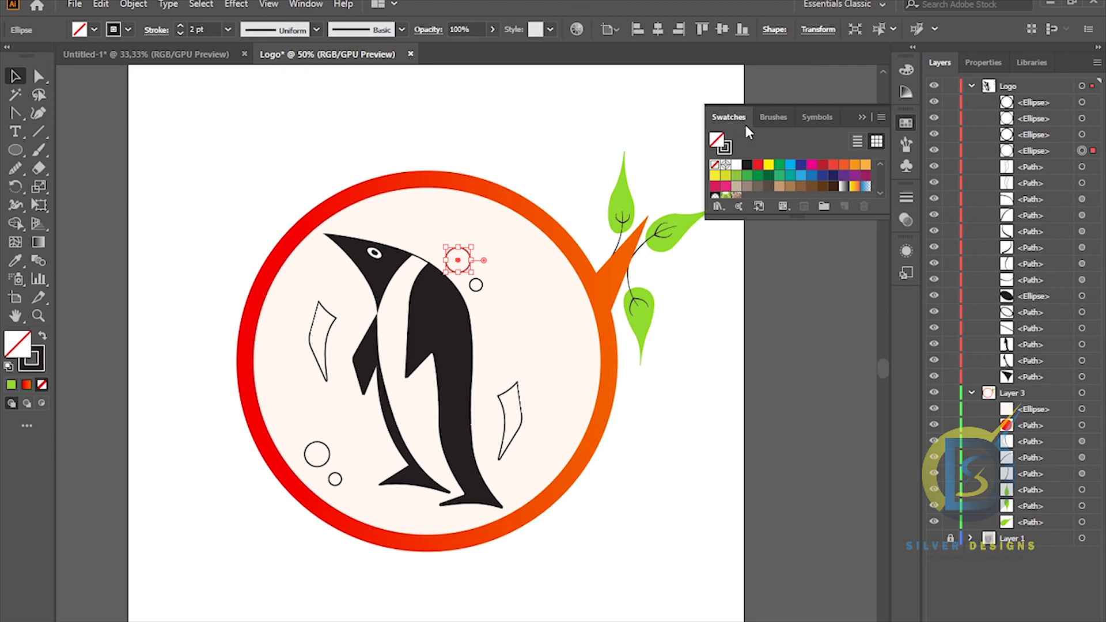
pyautogui.click(904, 92)
pyautogui.click(904, 72)
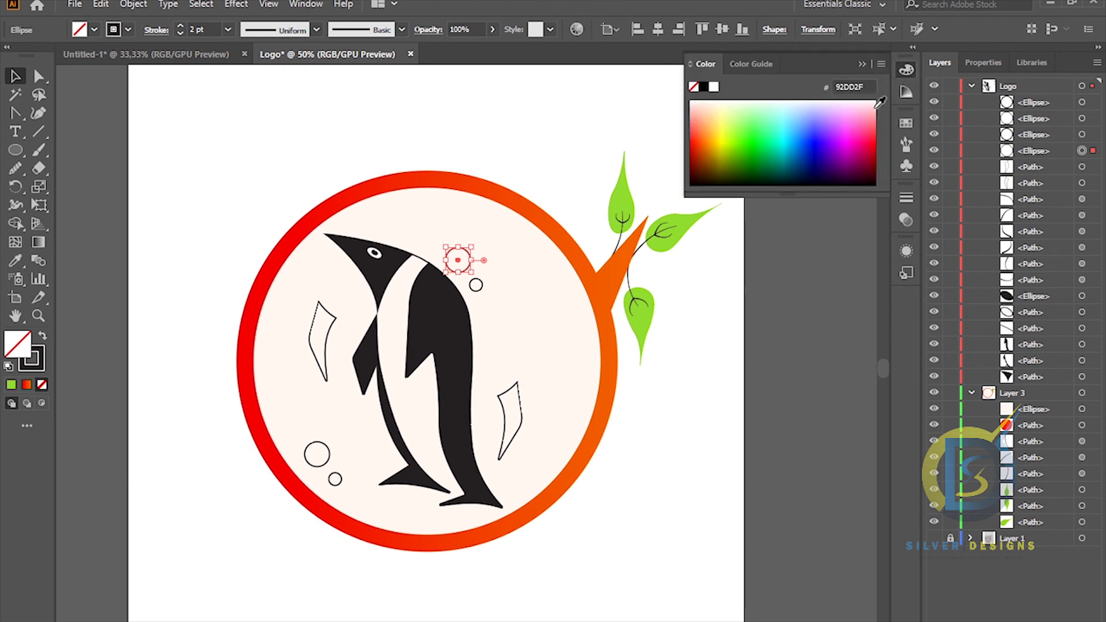
pyautogui.moveTo(745, 148); pyautogui.dragTo(800, 158)
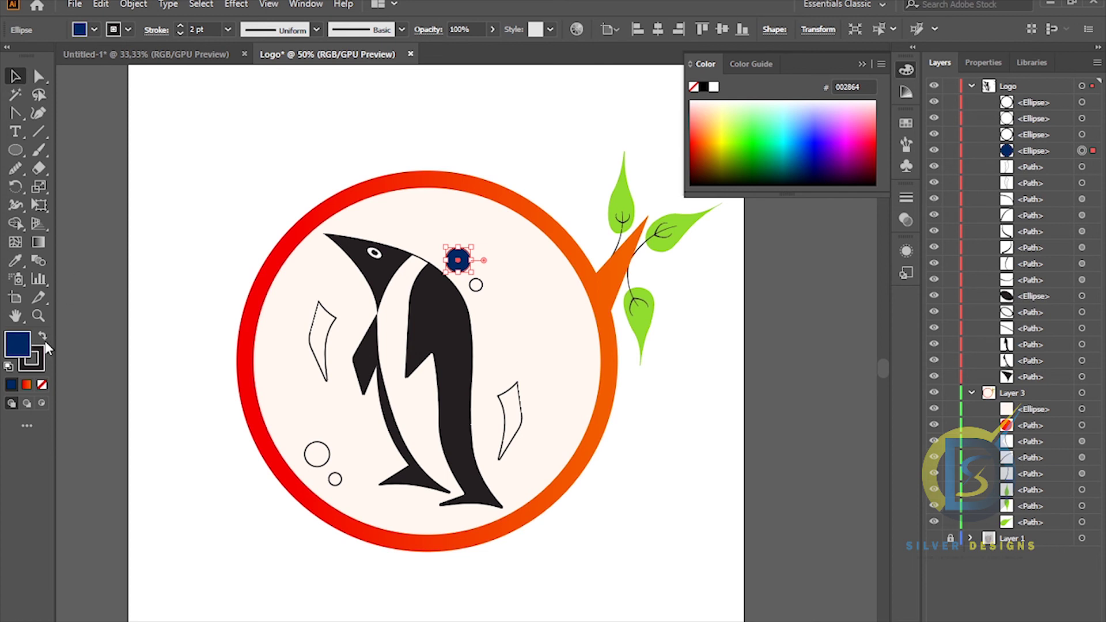
# - Remove the stroke from the larger circle beside the penguin's head and set its fill to blue 122D91
pyautogui.click(121, 31)
pyautogui.click(10, 53)
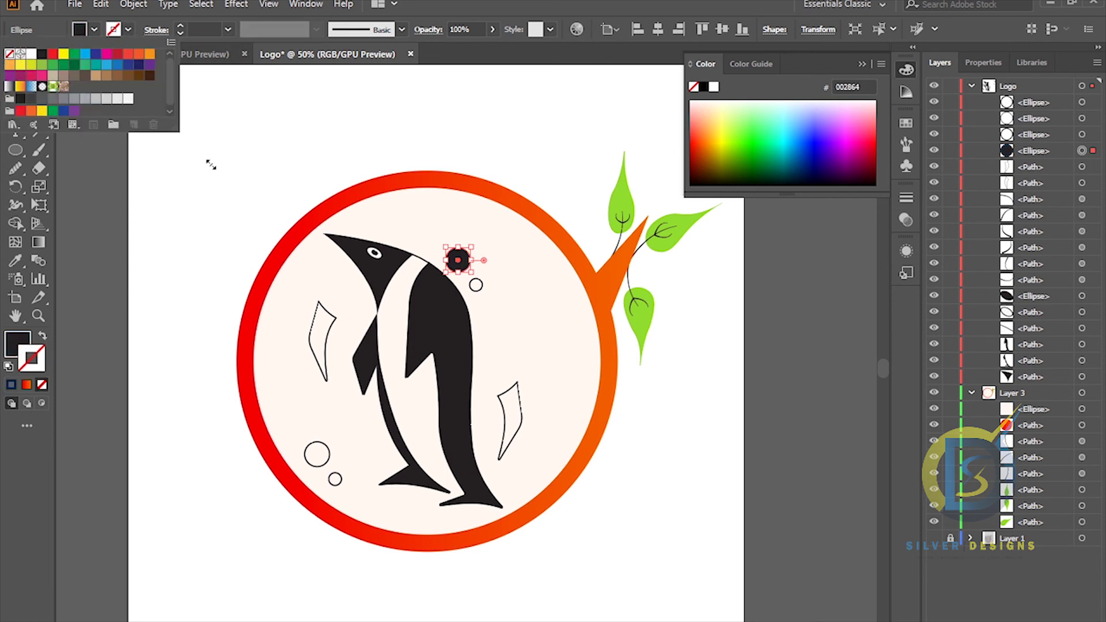
pyautogui.click(538, 164)
pyautogui.doubleClick(17, 344)
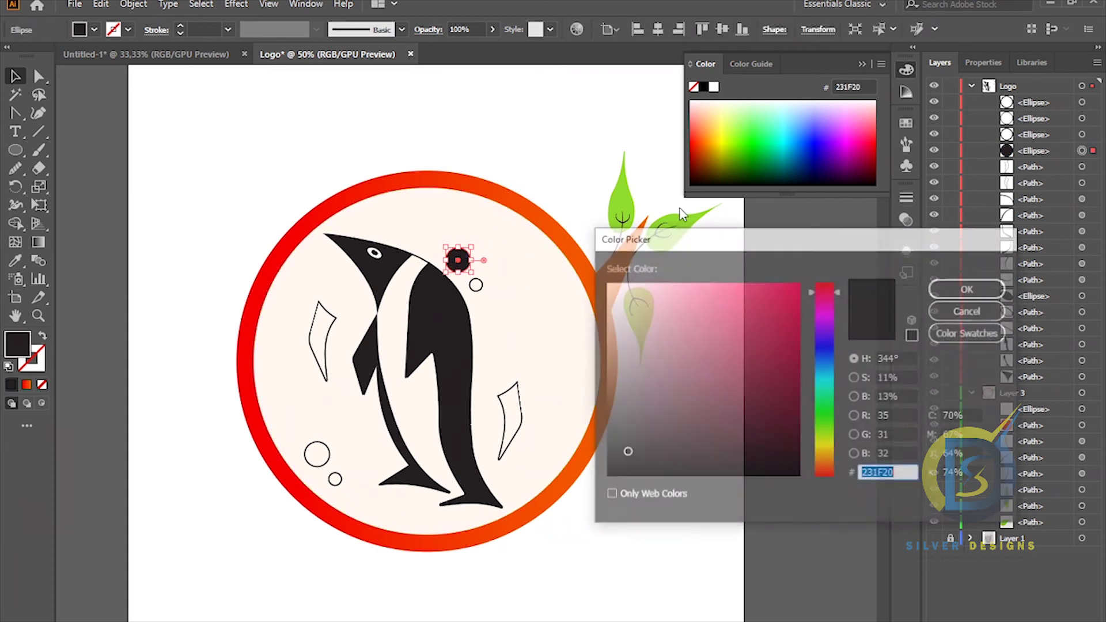
pyautogui.moveTo(830, 398); pyautogui.dragTo(770, 339)
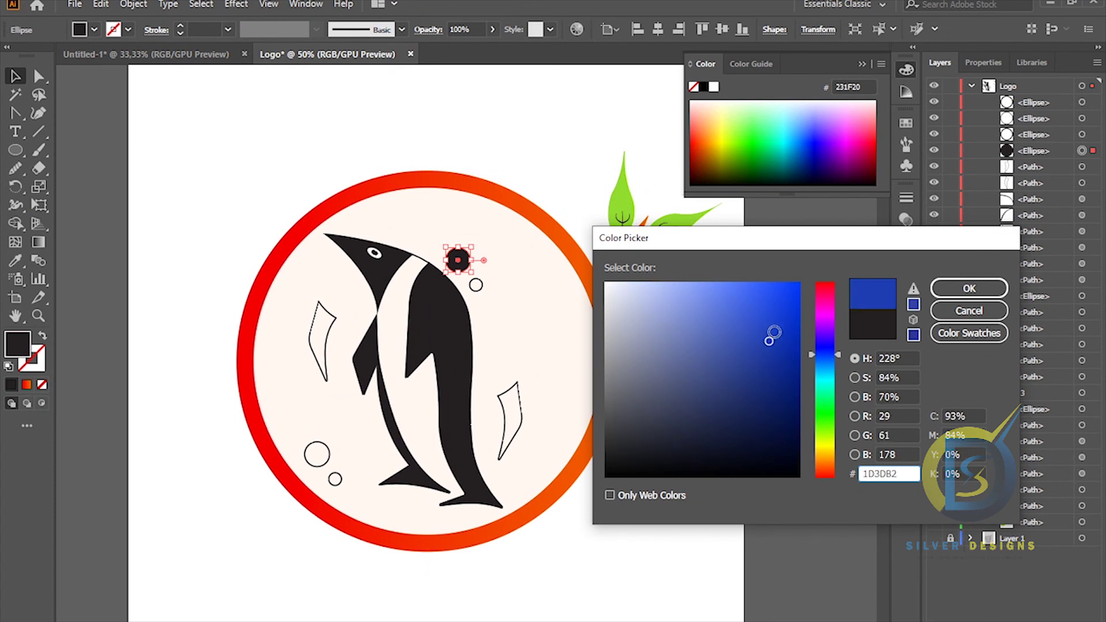
pyautogui.click(777, 365)
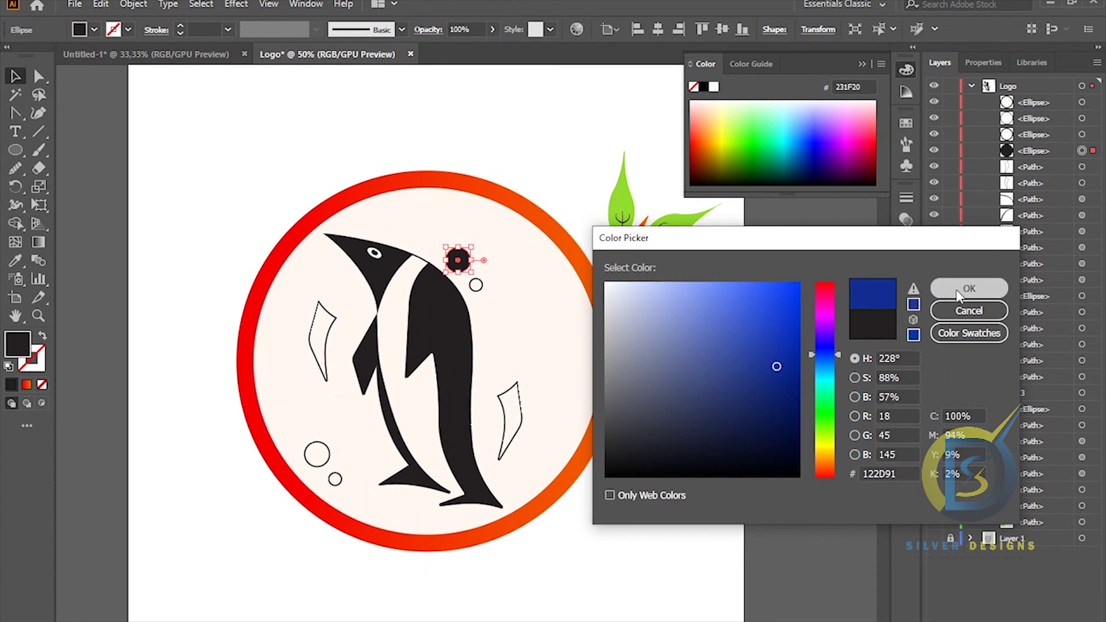
pyautogui.click(969, 288)
pyautogui.click(614, 146)
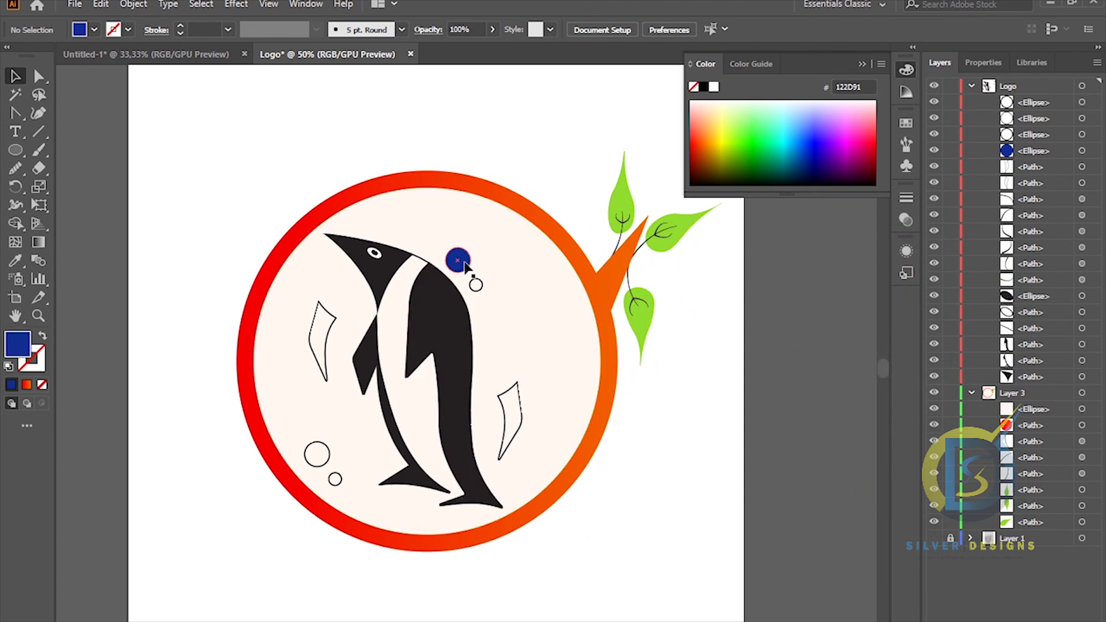
# - Sample the blue circle's appearance with the Eyedropper onto the small circle just below it
pyautogui.click(477, 285)
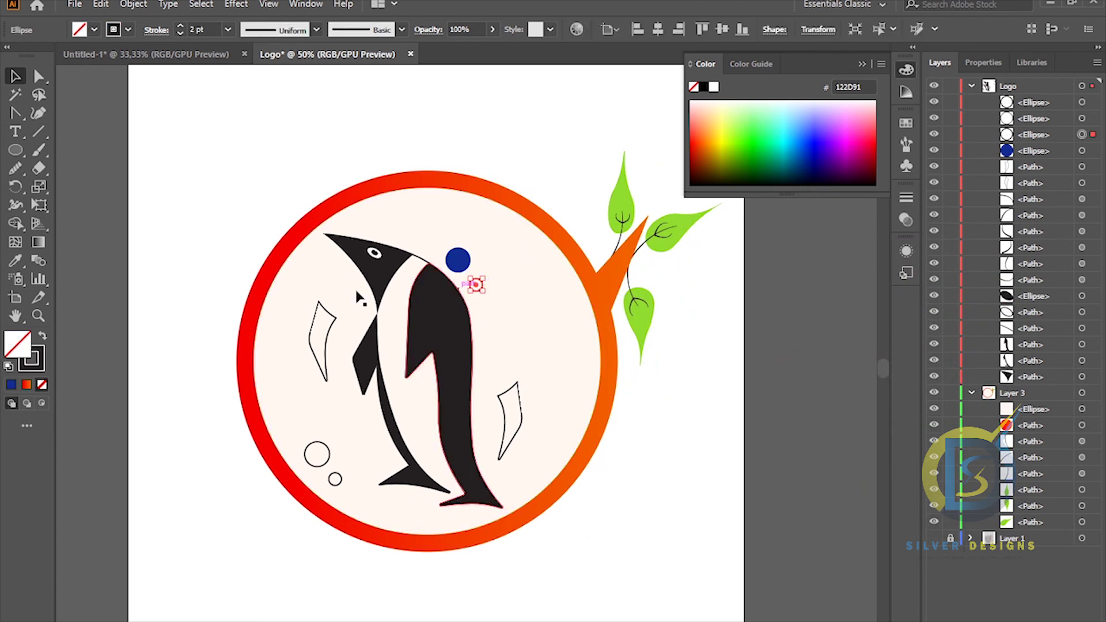
pyautogui.click(15, 261)
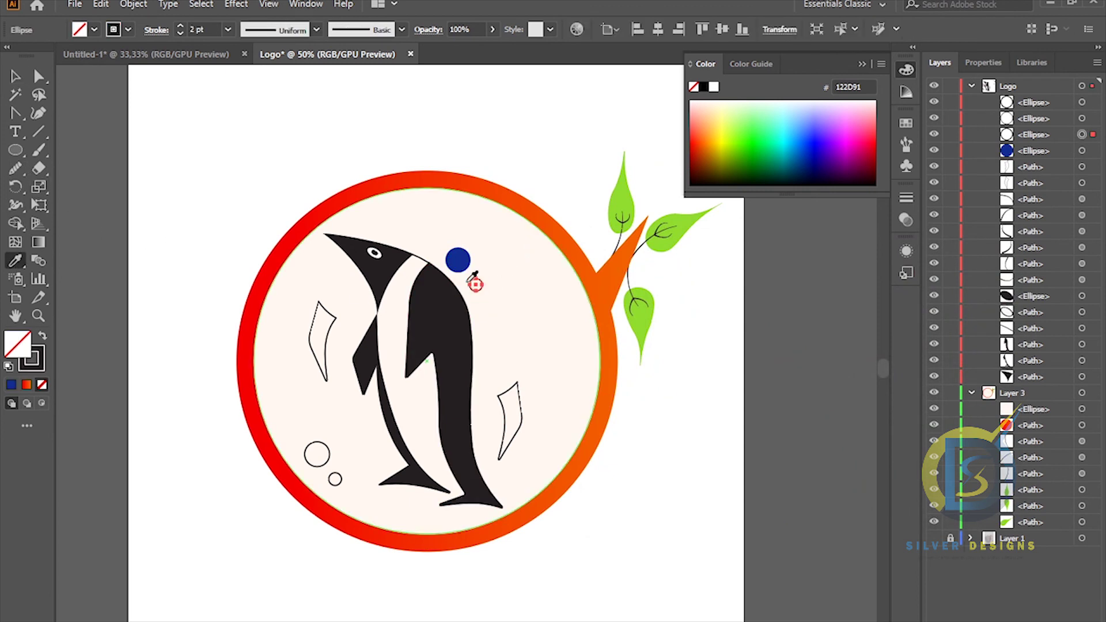
pyautogui.click(457, 261)
pyautogui.click(15, 75)
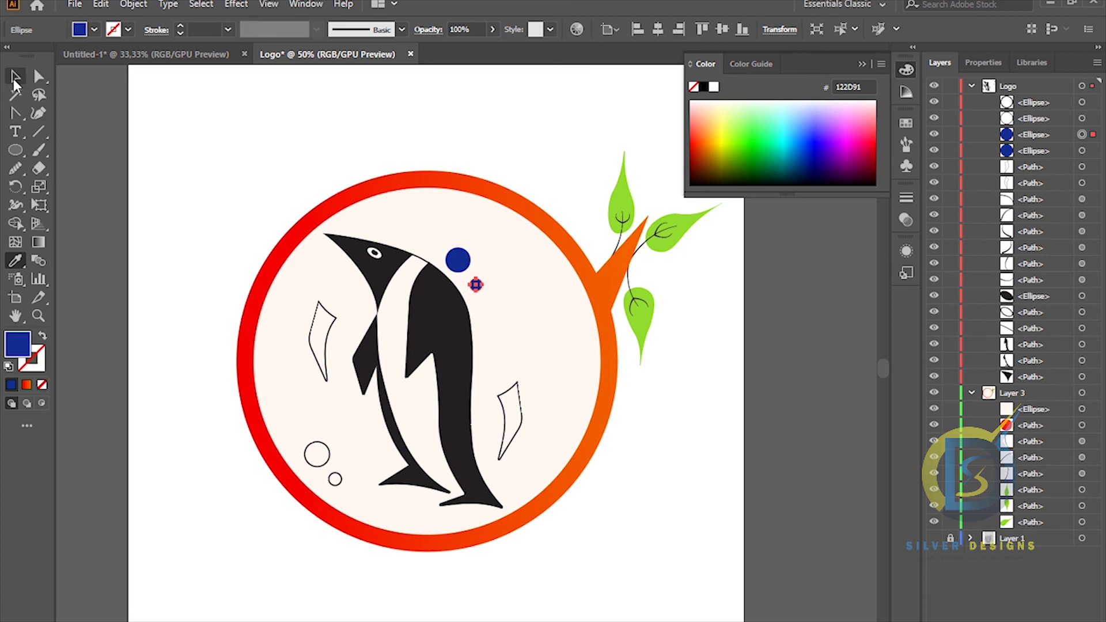
pyautogui.click(202, 146)
# - Give the two circles at the ring's lower left the same blue, strokeless look as the upper circles using the Eyedropper
pyautogui.moveTo(301, 437); pyautogui.dragTo(341, 486)
pyautogui.click(15, 261)
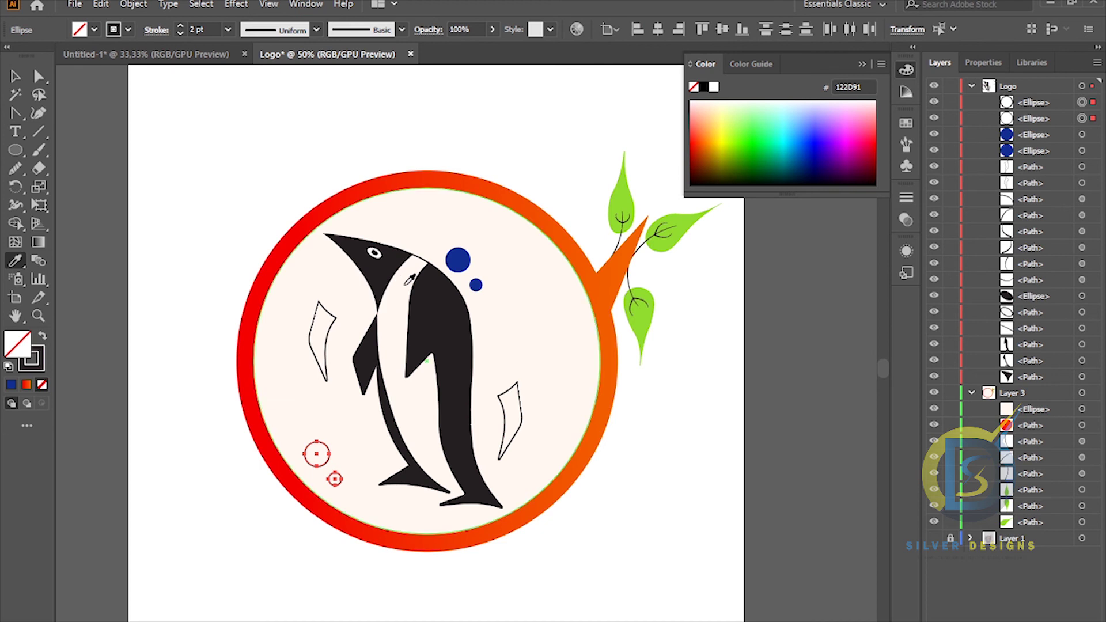
pyautogui.click(458, 261)
pyautogui.click(15, 75)
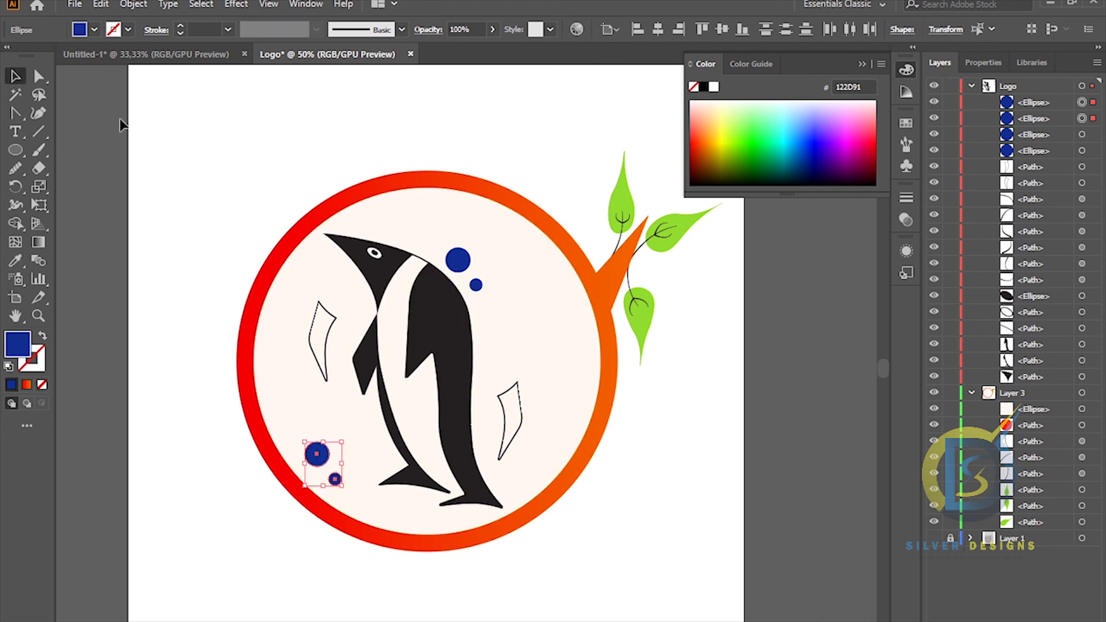
pyautogui.click(237, 210)
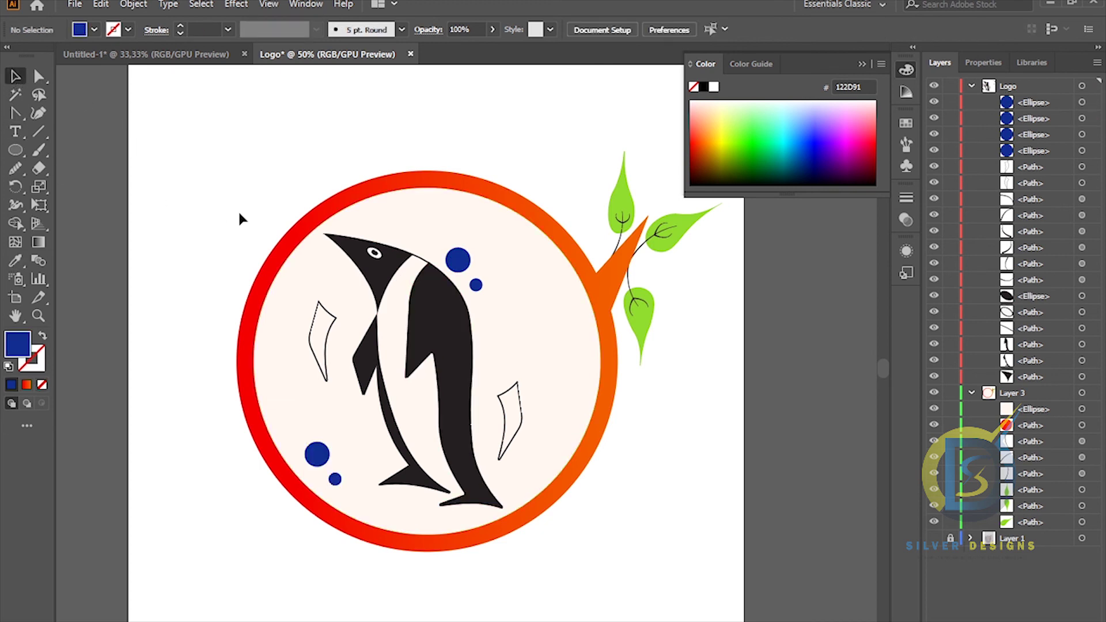
# - Fill the curved shard on the penguin's left with the leaves' bright green 92DD2F using the Eyedropper
pyautogui.click(331, 349)
pyautogui.keyDown('shift'); pyautogui.click(521, 432); pyautogui.keyUp('shift')
pyautogui.click(175, 213)
pyautogui.click(310, 340)
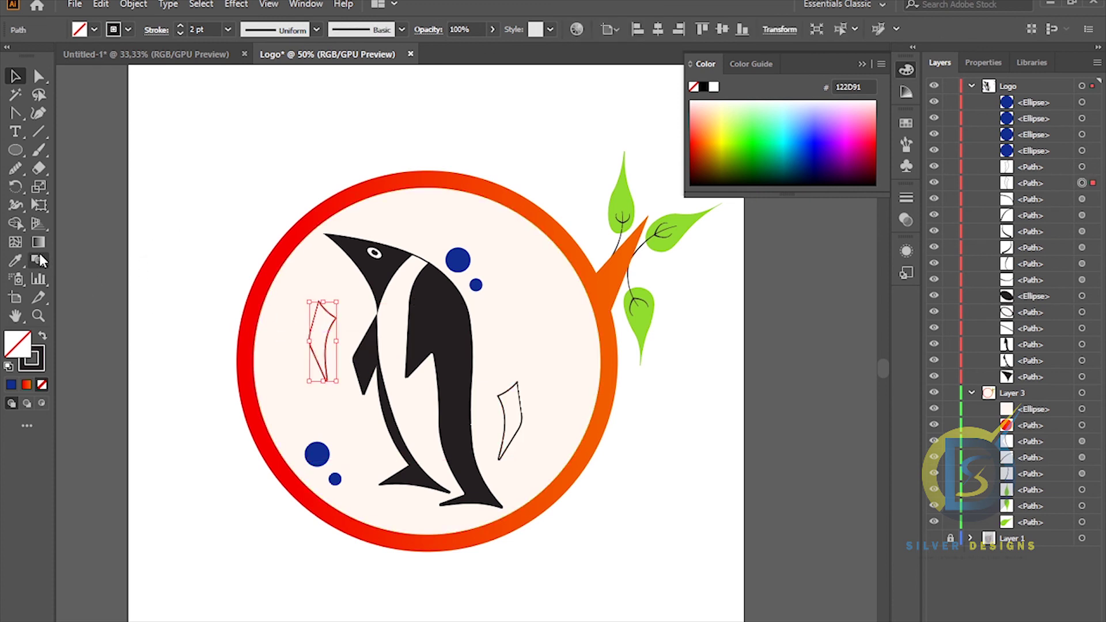
pyautogui.click(15, 260)
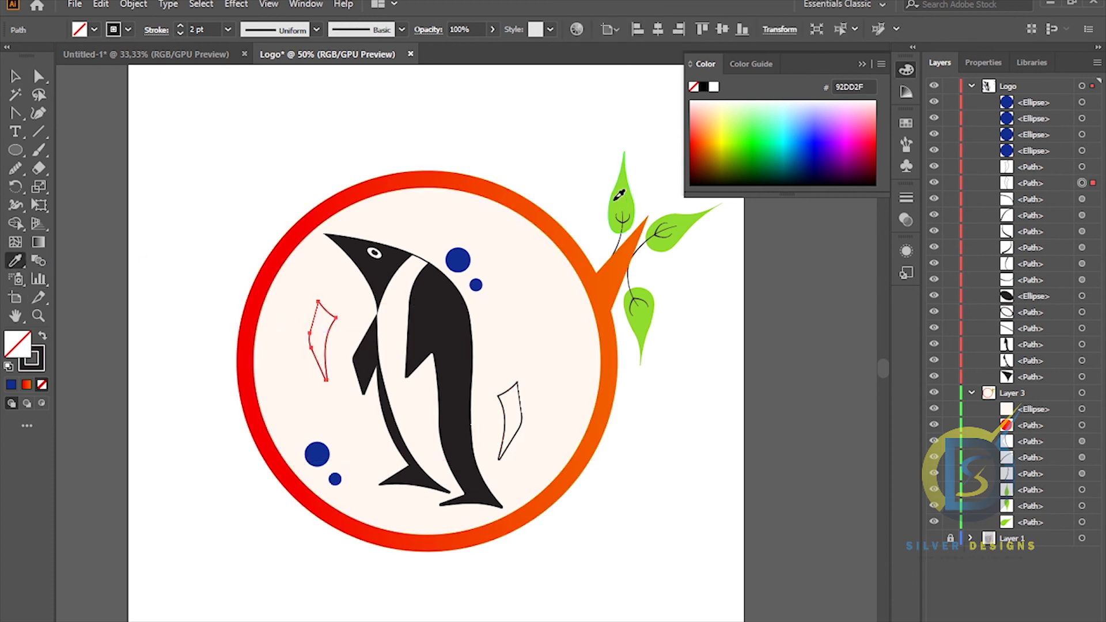
pyautogui.click(617, 198)
pyautogui.click(15, 76)
pyautogui.click(150, 127)
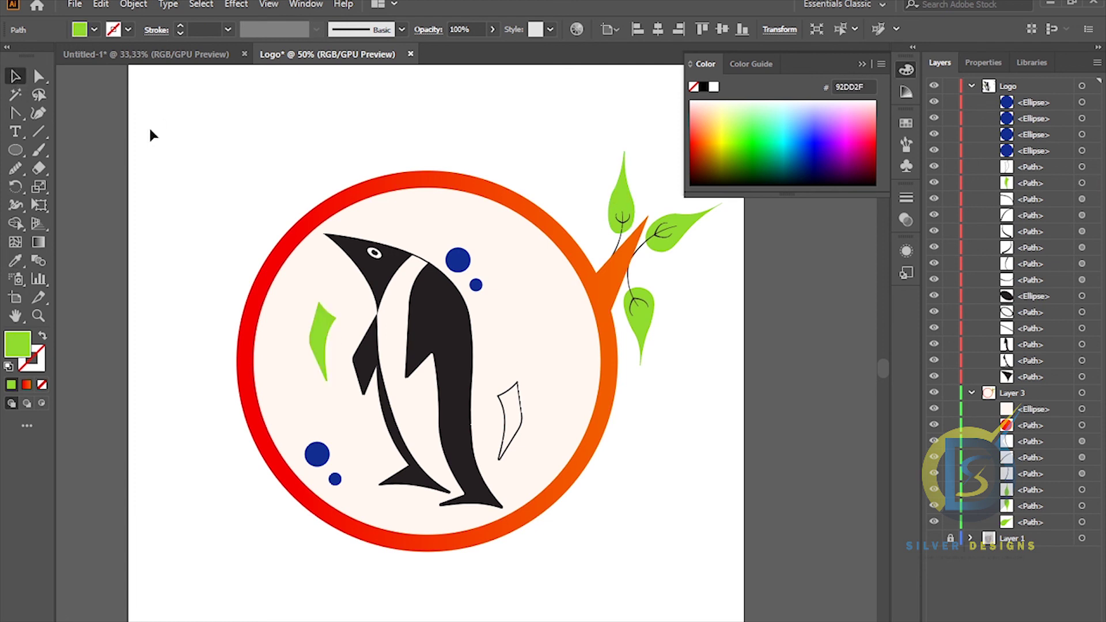
# - Apply the ring's red-to-orange gradient to the curved shard on the penguin's right using the Eyedropper
pyautogui.click(516, 429)
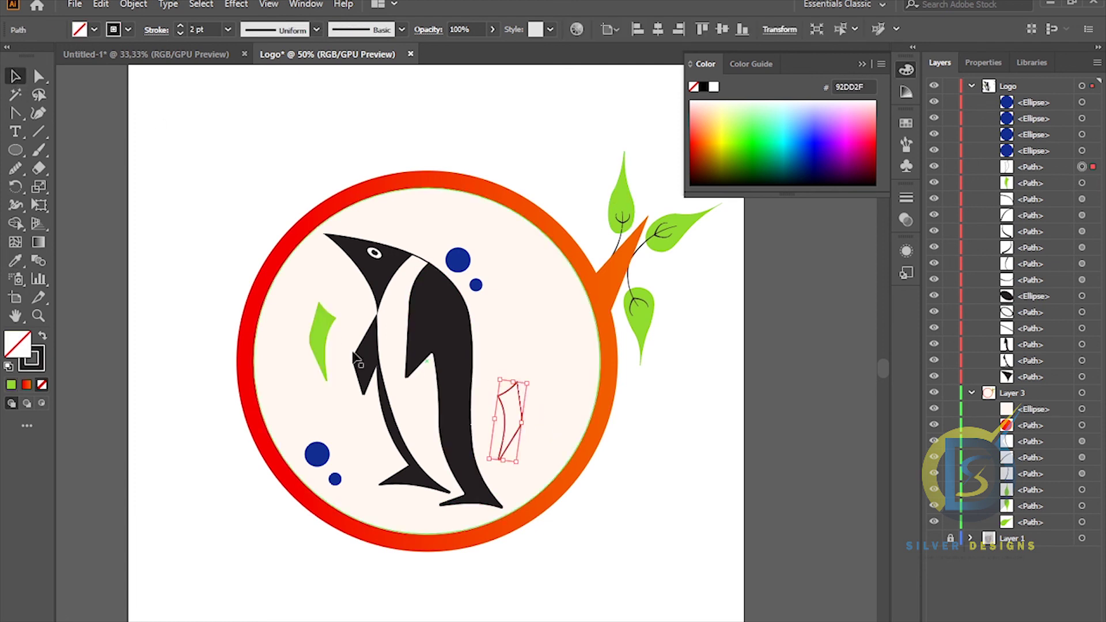
pyautogui.click(15, 260)
pyautogui.click(552, 222)
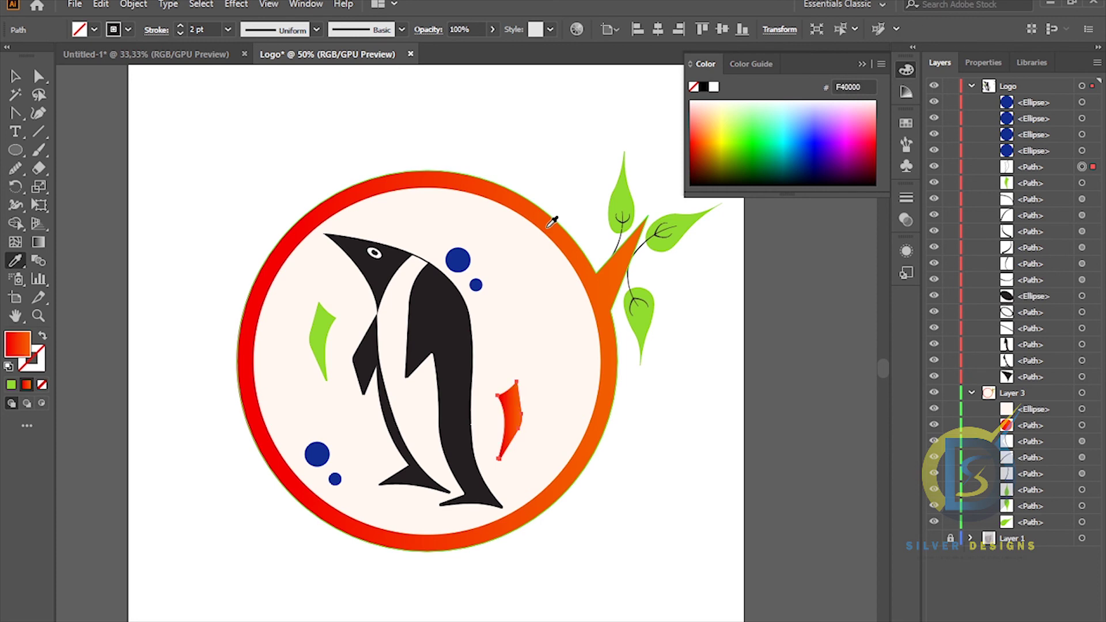
pyautogui.click(15, 75)
pyautogui.click(158, 108)
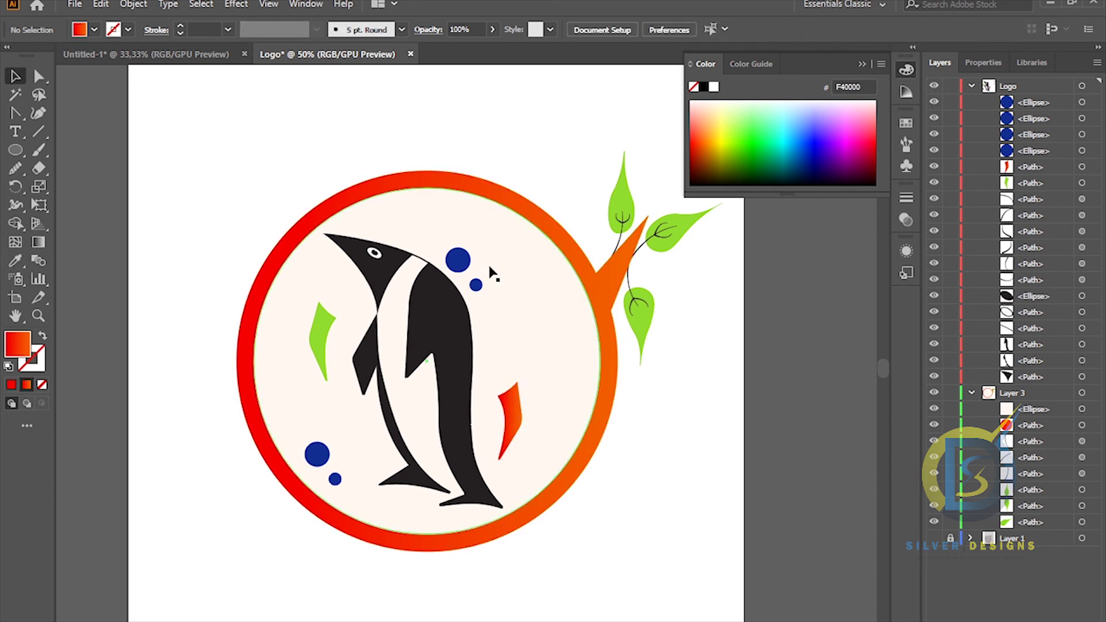
# - Select the three leaves on the branch and change their fill to the darker green 5C9600
pyautogui.scroll(-1, 495, 274)
pyautogui.scroll(1, 494, 277)
pyautogui.scroll(1, 551, 267)
pyautogui.moveTo(542, 275); pyautogui.dragTo(539, 267)
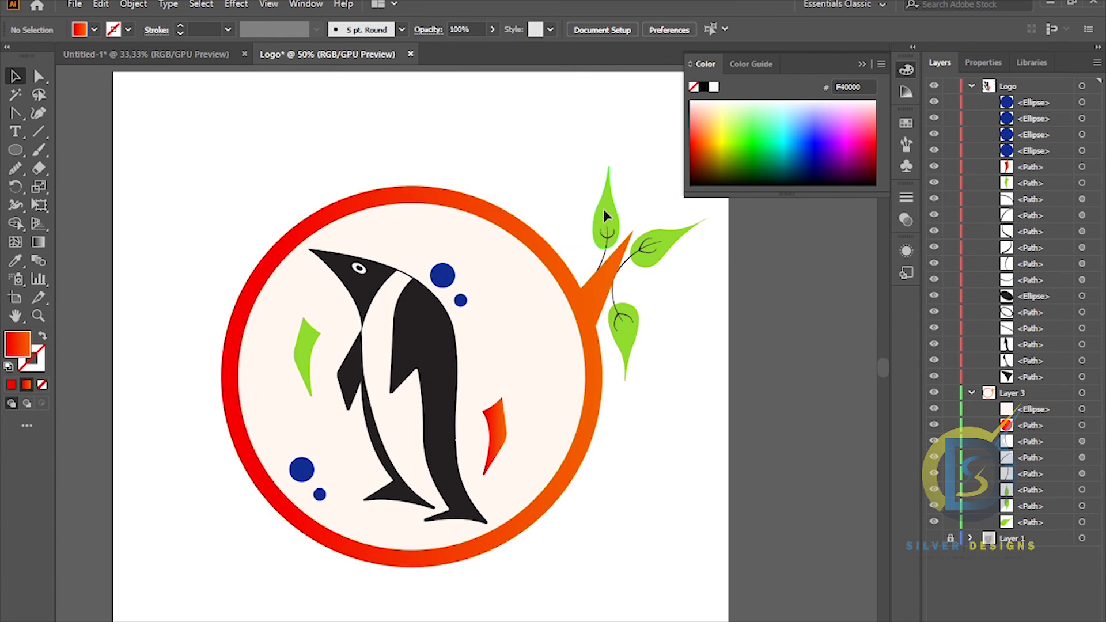
pyautogui.click(661, 254)
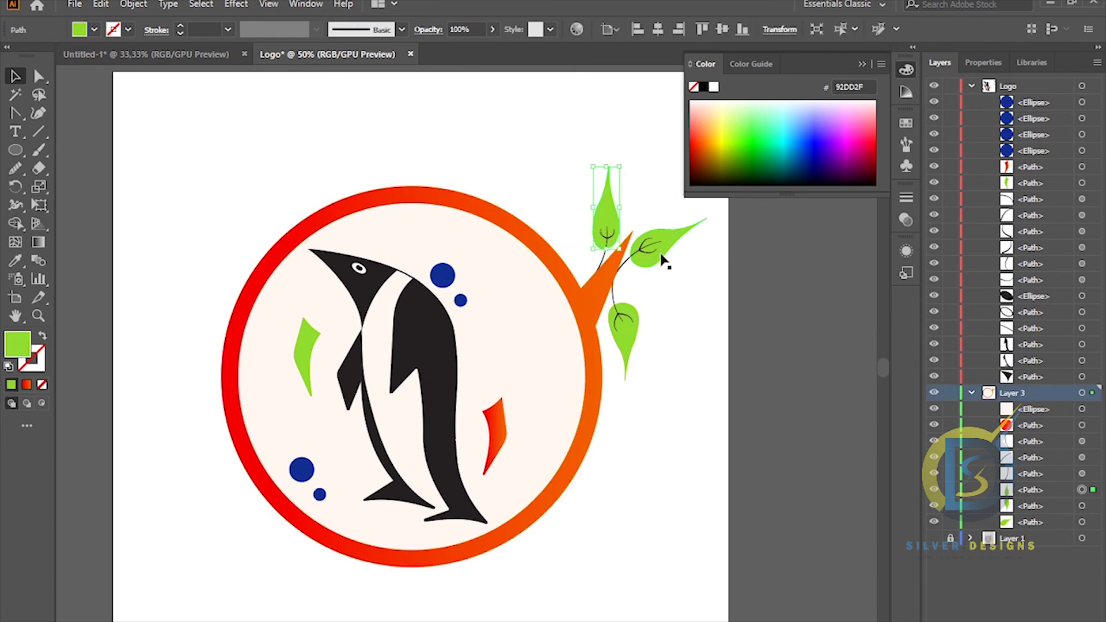
pyautogui.keyDown('shift'); pyautogui.click(627, 346); pyautogui.keyUp('shift')
pyautogui.keyDown('shift'); pyautogui.click(607, 200); pyautogui.keyUp('shift')
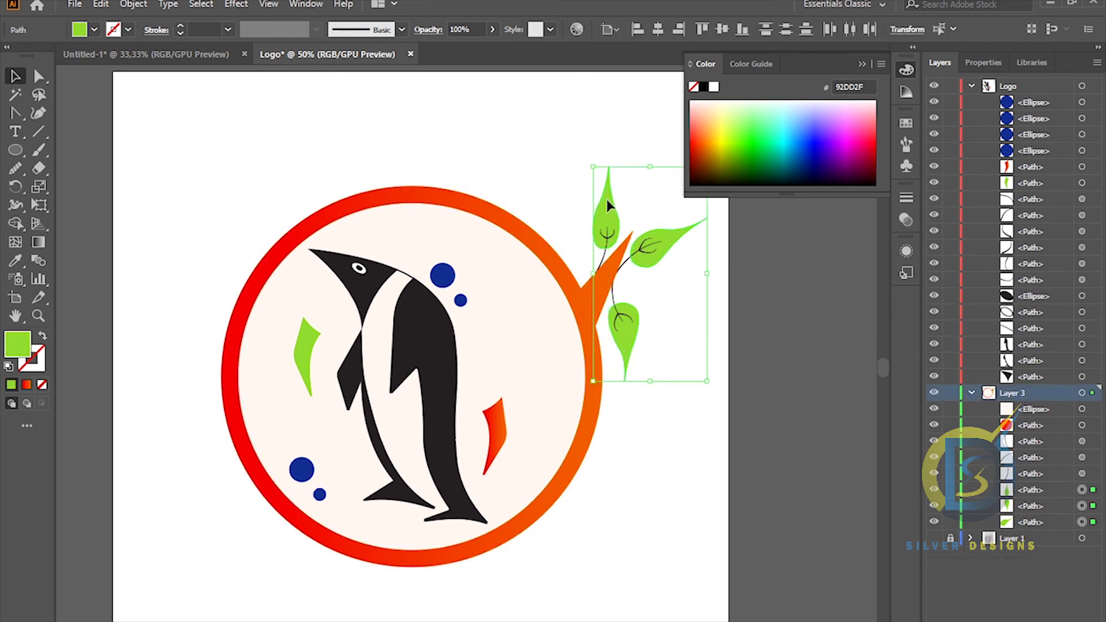
pyautogui.doubleClick(18, 344)
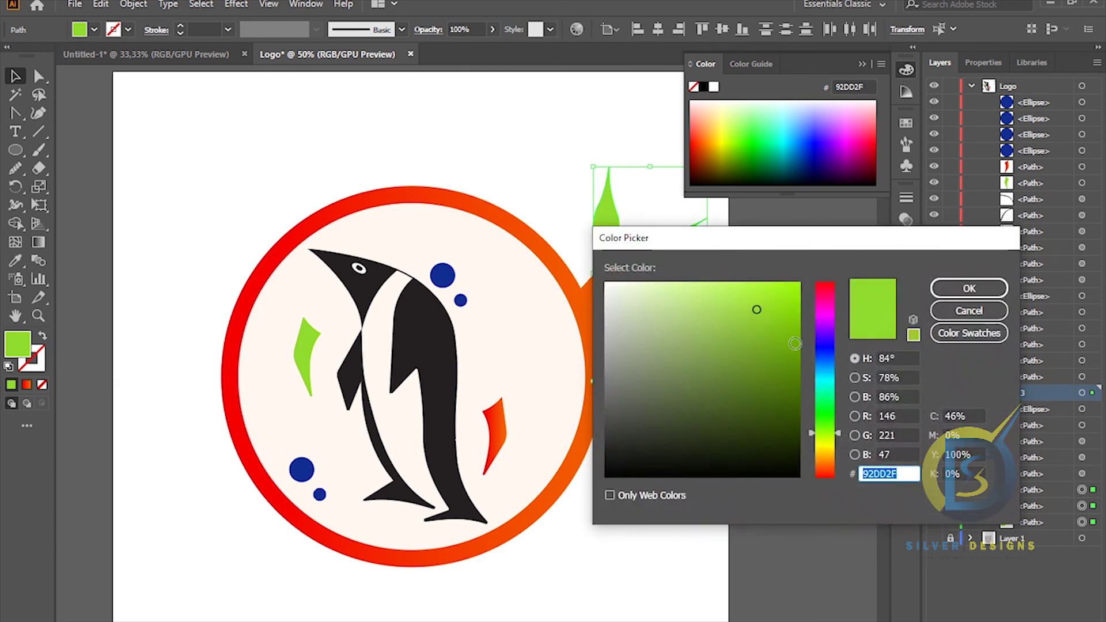
pyautogui.moveTo(796, 359)
pyautogui.mouseDown()
pyautogui.moveTo(800, 378)
pyautogui.moveTo(804, 361)
pyautogui.mouseUp()
pyautogui.click(969, 288)
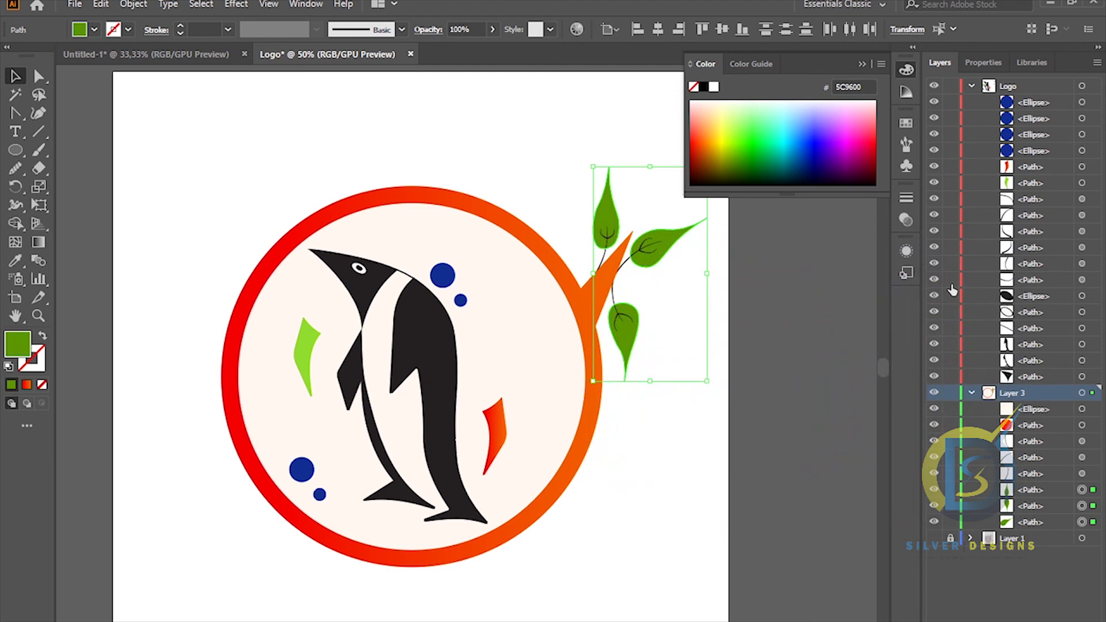
pyautogui.click(779, 267)
# - Select the complete logo artwork and shift it slightly down and to the right on the artboard
pyautogui.scroll(-1, 683, 261)
pyautogui.scroll(1, 684, 261)
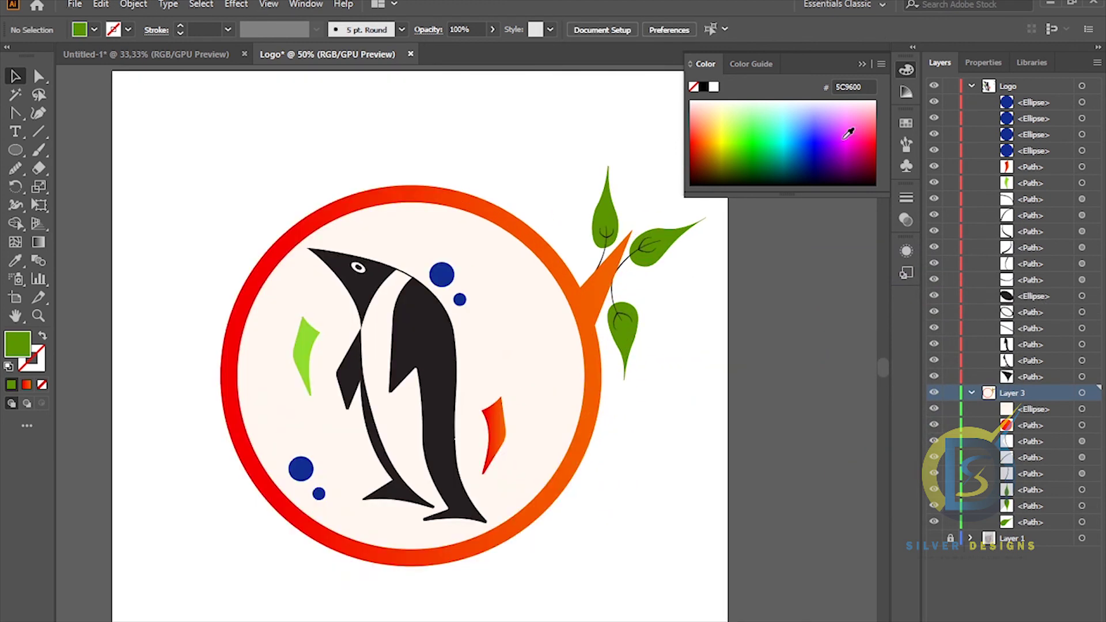
pyautogui.click(861, 68)
pyautogui.scroll(-1, 752, 257)
pyautogui.scroll(1, 752, 259)
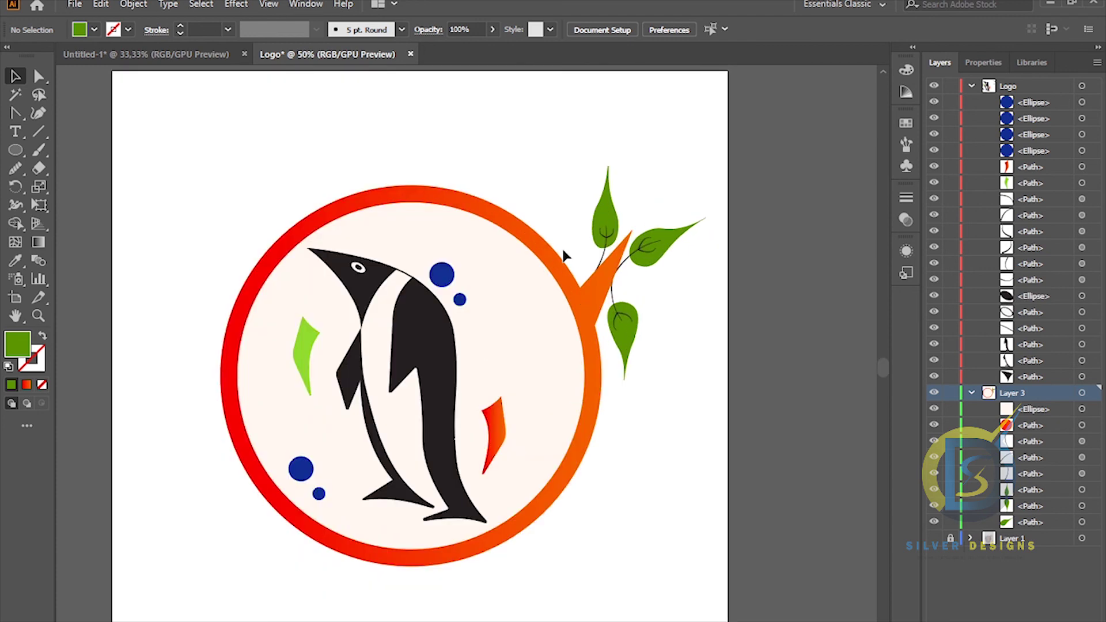
pyautogui.scroll(-1, 653, 283)
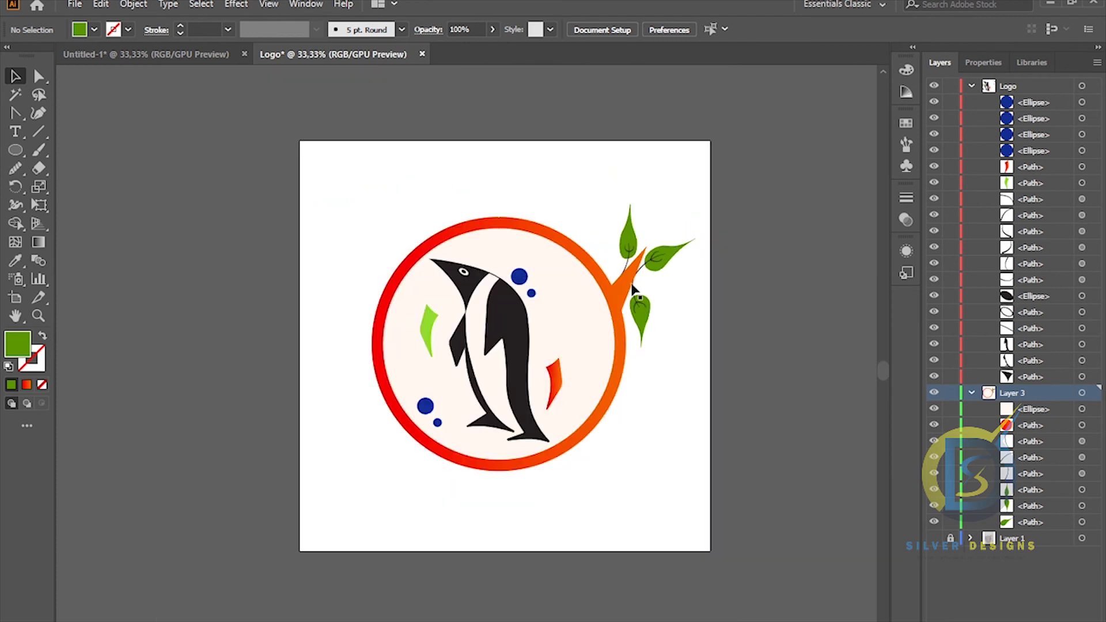
pyautogui.moveTo(291, 114); pyautogui.dragTo(668, 458)
pyautogui.scroll(2, 668, 384)
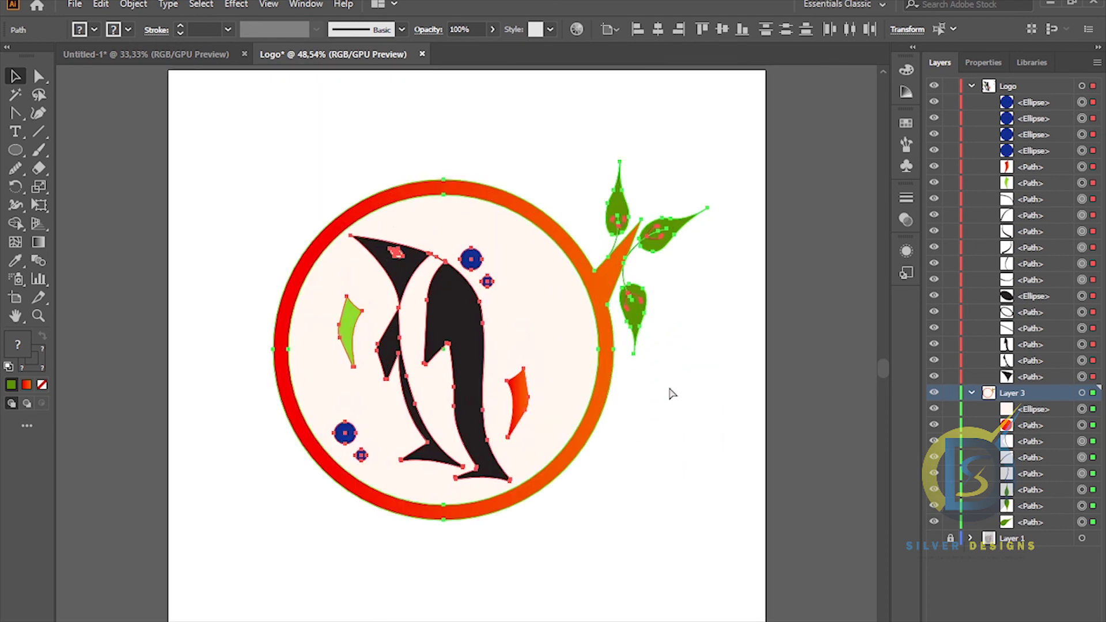
pyautogui.moveTo(606, 387); pyautogui.dragTo(623, 404)
pyautogui.click(653, 165)
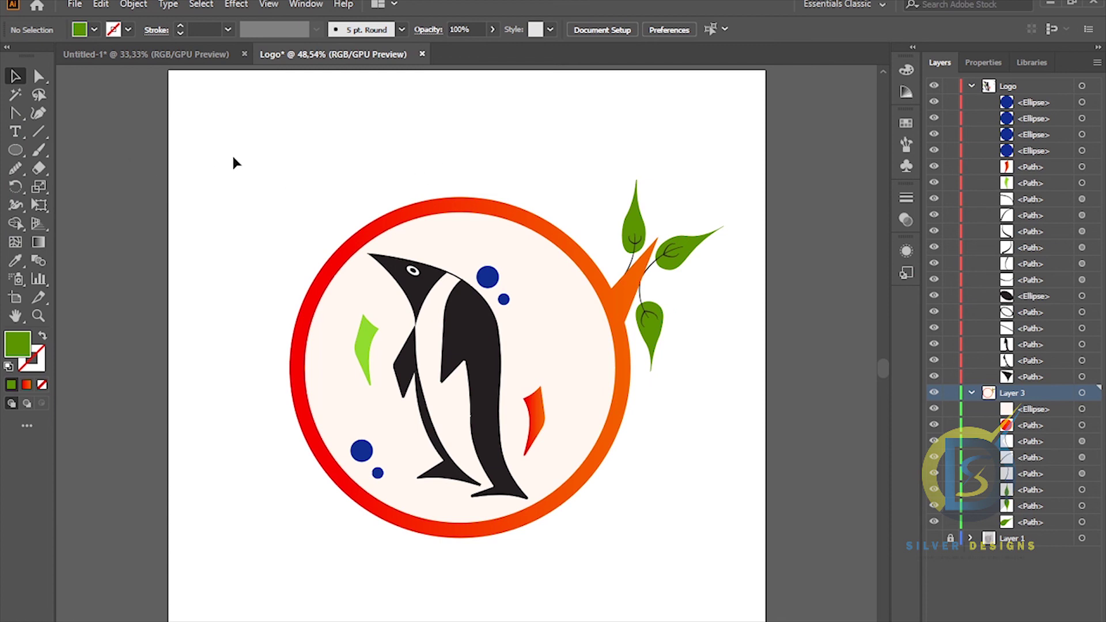
# - Collapse the Logo and Layer 3 contents, add a new layer above them, and lock Logo and Layer 3
pyautogui.click(971, 86)
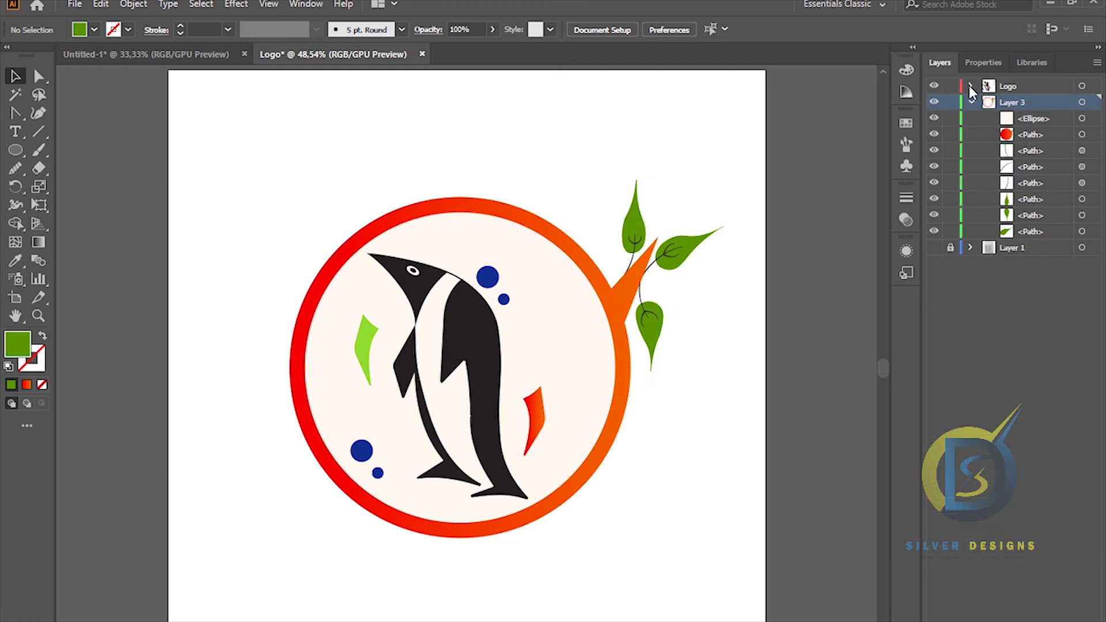
pyautogui.click(970, 103)
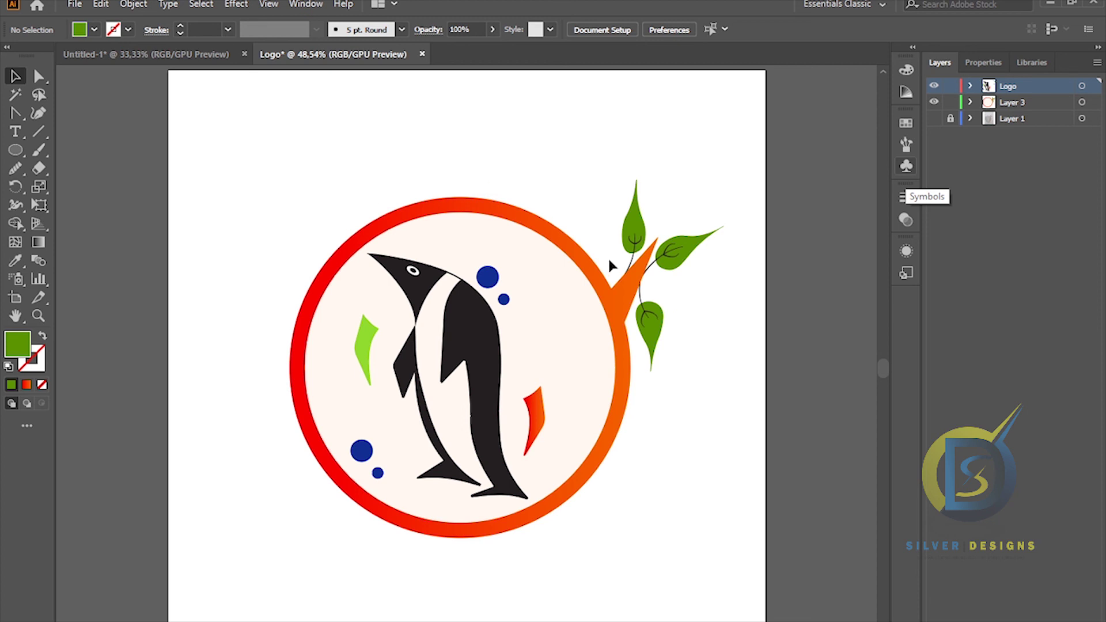
pyautogui.click(17, 133)
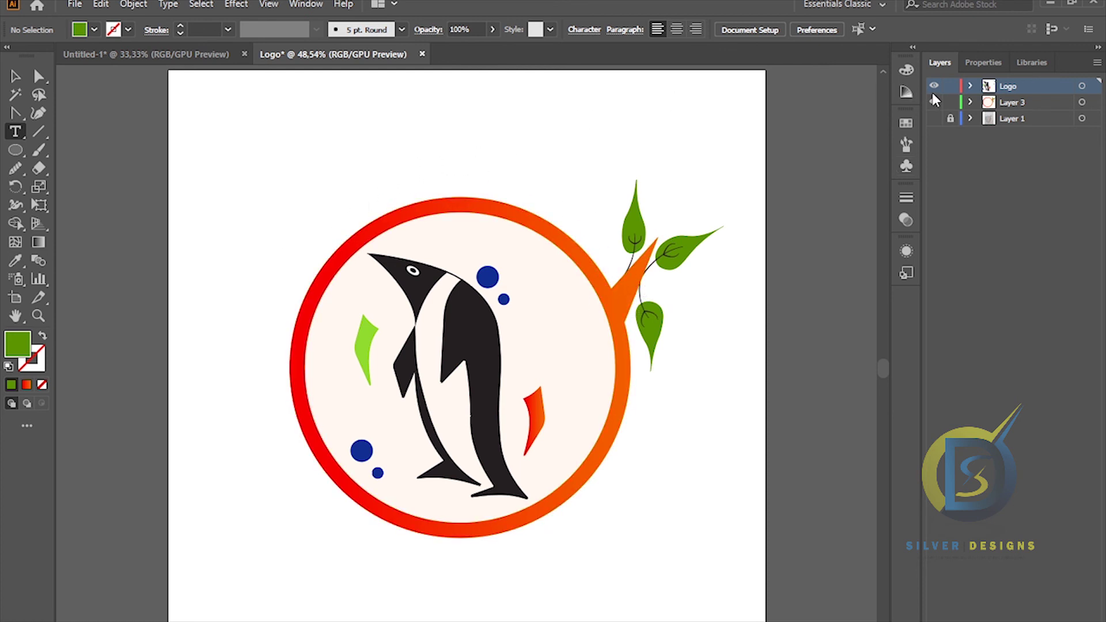
pyautogui.hotkey('ctrl', 'l')
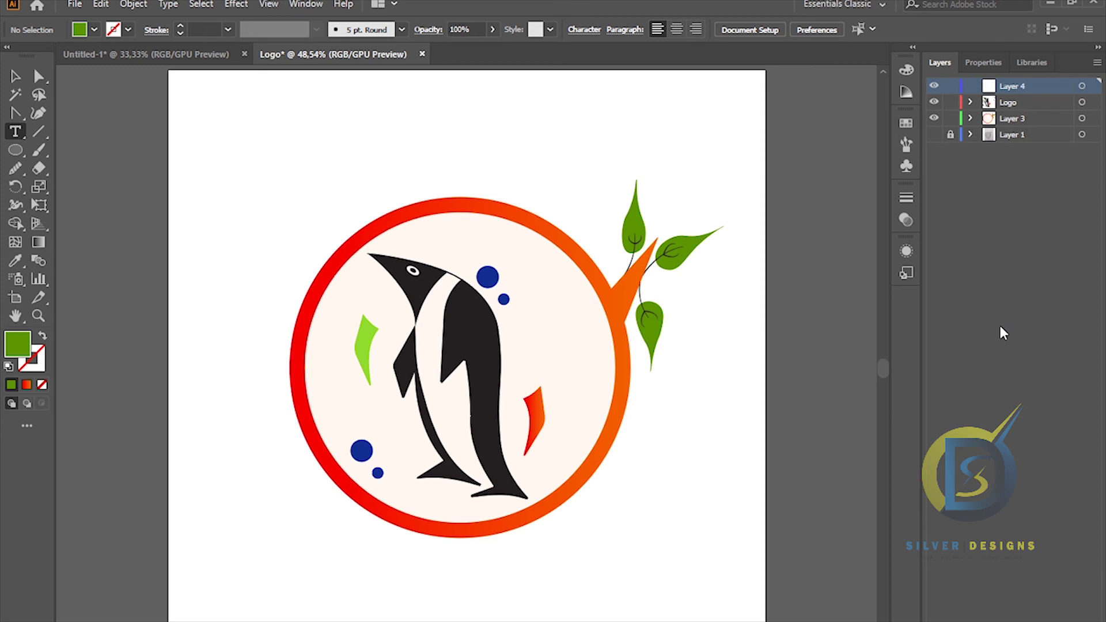
pyautogui.click(951, 102)
pyautogui.click(951, 118)
# - Draw an open arc about 9.8 in wide and 2.4 in high above the ring with the Pen tool
pyautogui.moveTo(15, 113); pyautogui.dragTo(57, 111)
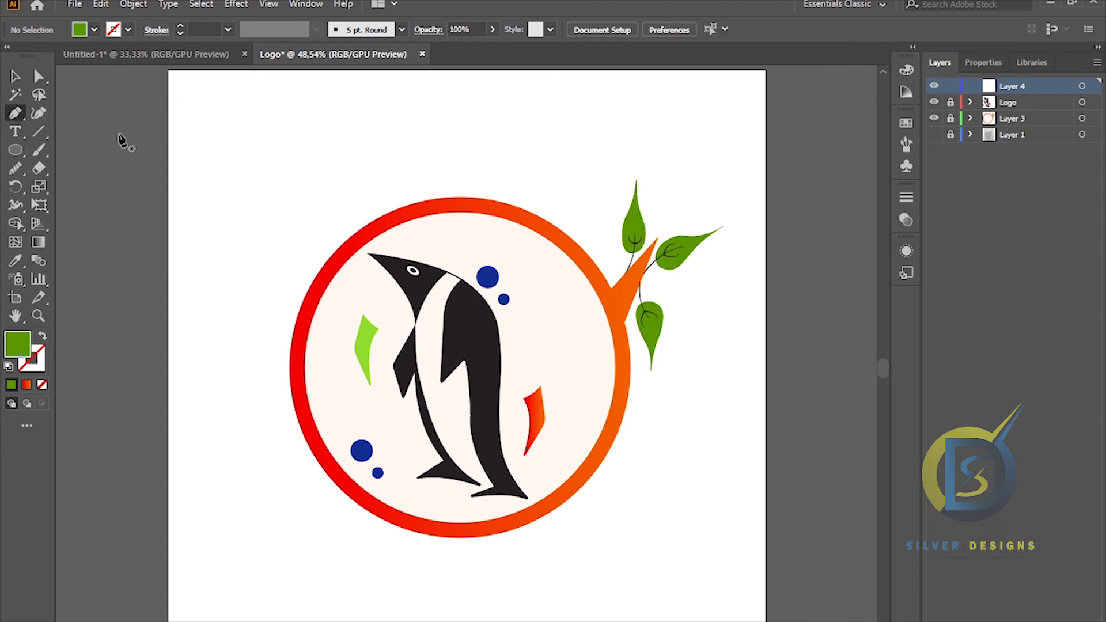
pyautogui.click(296, 230)
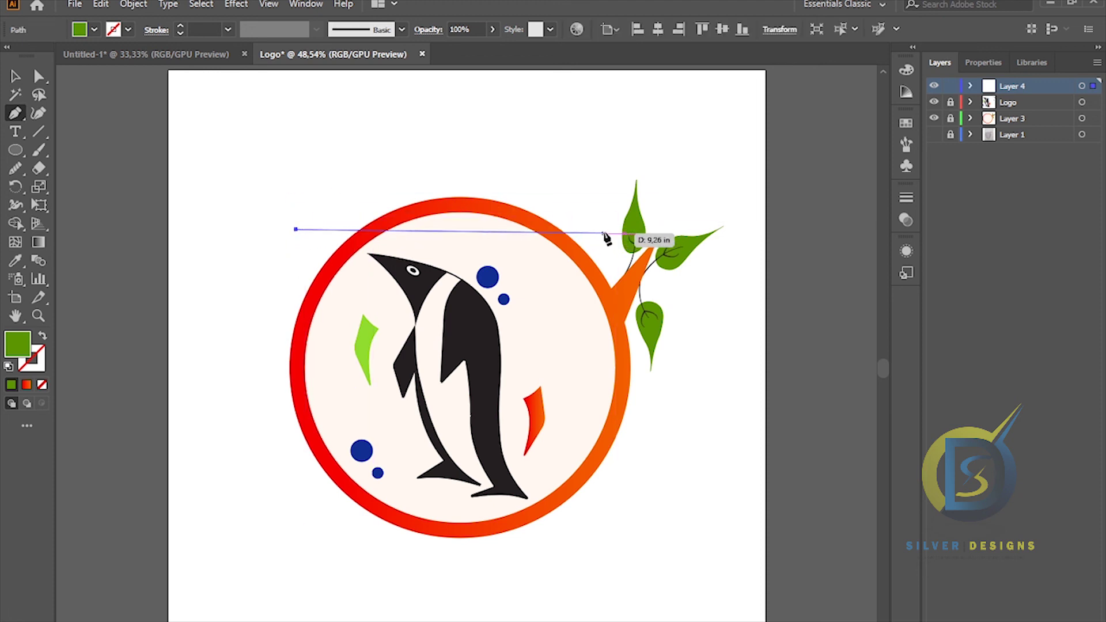
pyautogui.moveTo(622, 246); pyautogui.dragTo(777, 414)
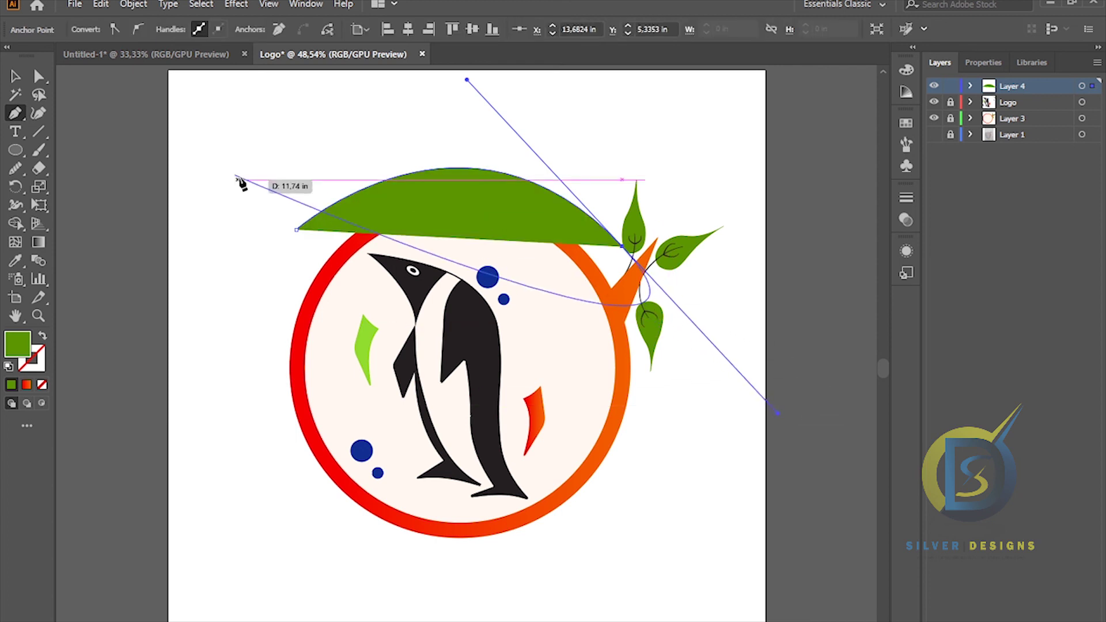
# - Remove the arc's fill, give it a 1 pt stroke, and end the path
pyautogui.click(41, 384)
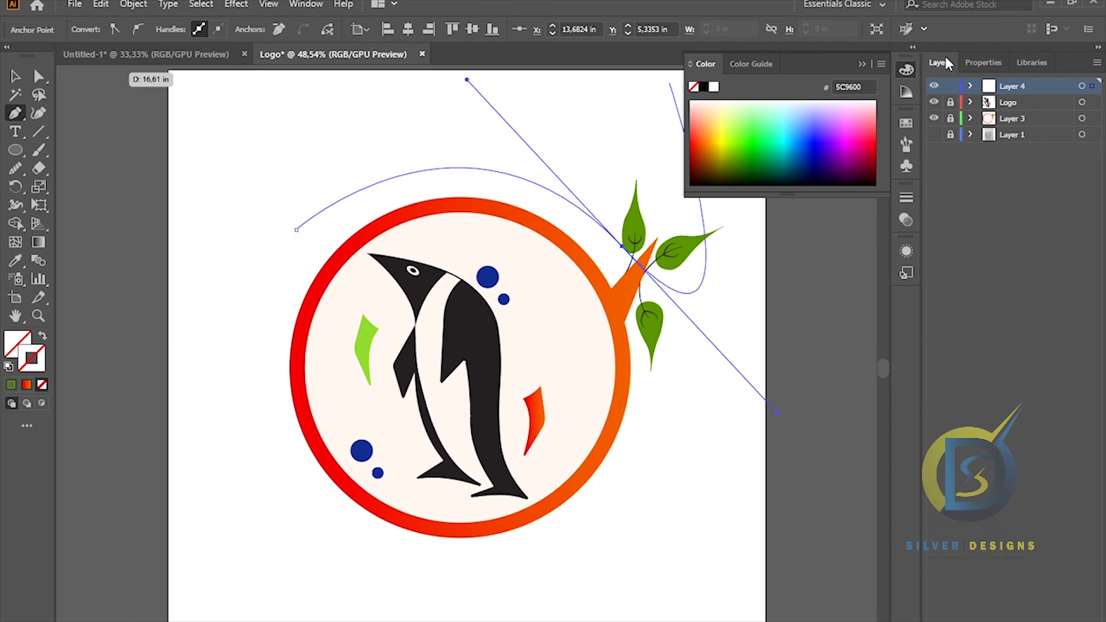
pyautogui.click(987, 64)
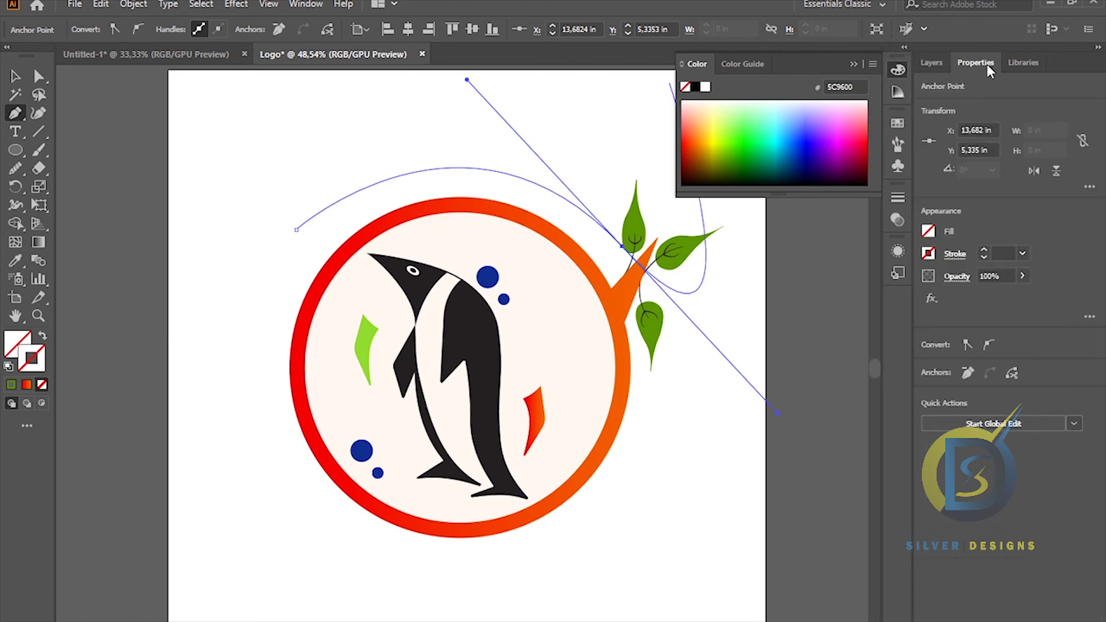
pyautogui.click(1021, 254)
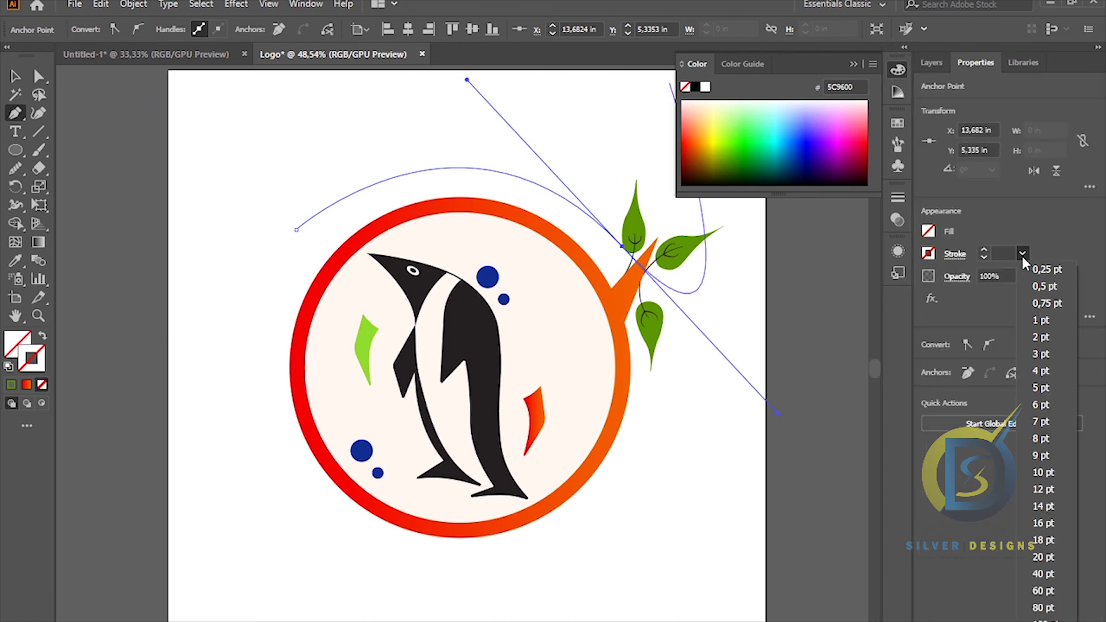
pyautogui.click(1042, 337)
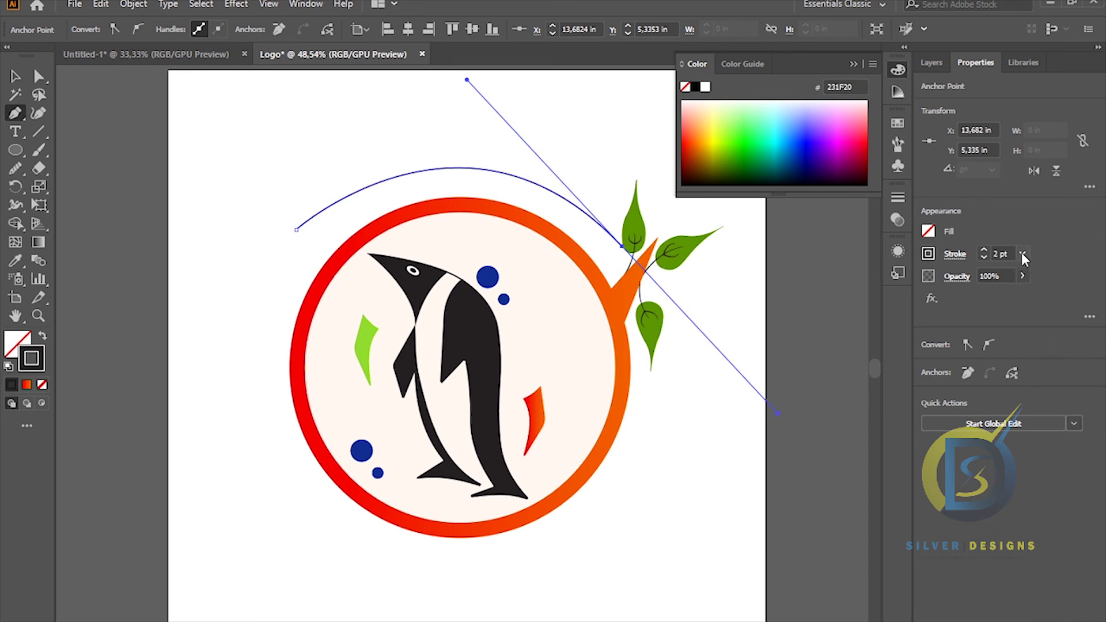
pyautogui.click(1023, 255)
pyautogui.click(1044, 321)
pyautogui.press('v')
pyautogui.click(138, 145)
pyautogui.click(440, 168)
pyautogui.click(850, 65)
pyautogui.click(502, 99)
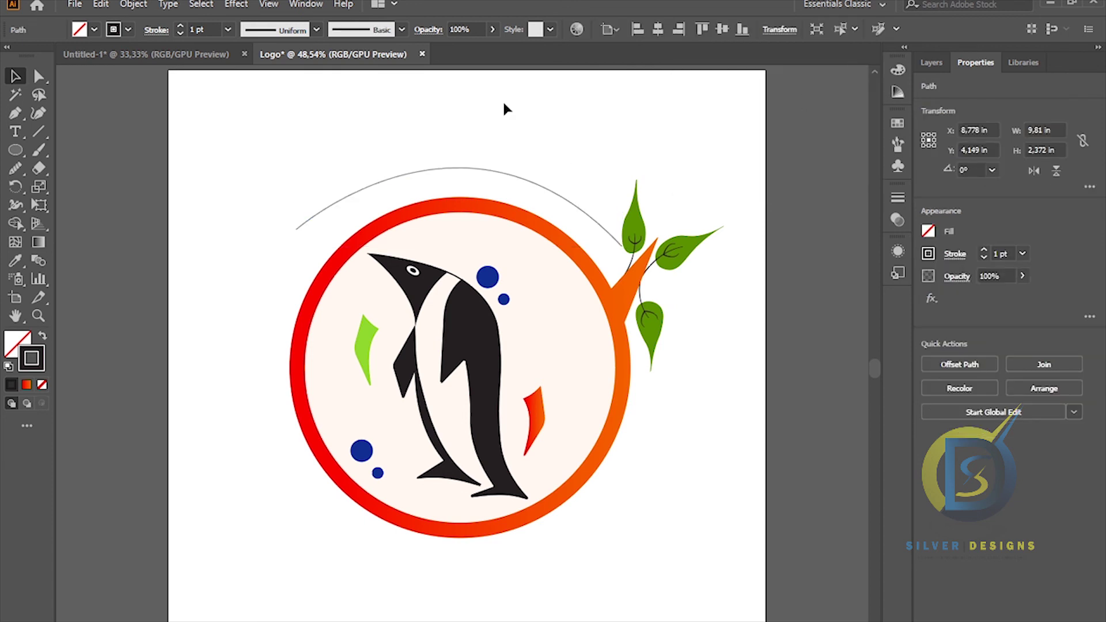
# - Attach text to the arc with the Type on a Path tool, replacing the placeholder with "PLAN"
pyautogui.click(22, 139)
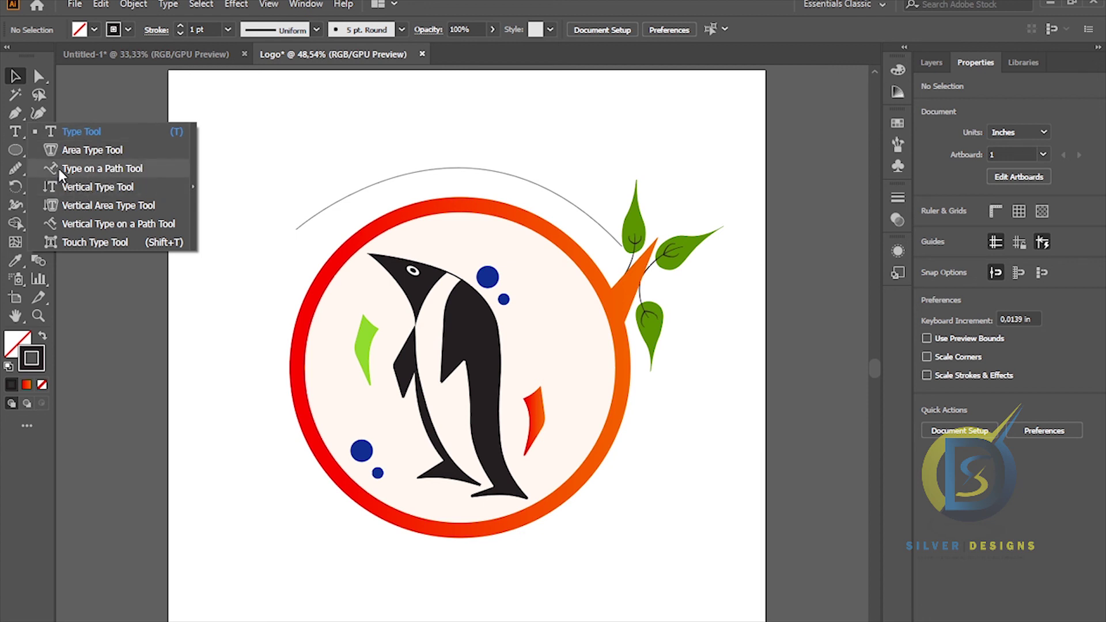
pyautogui.click(124, 167)
pyautogui.click(303, 224)
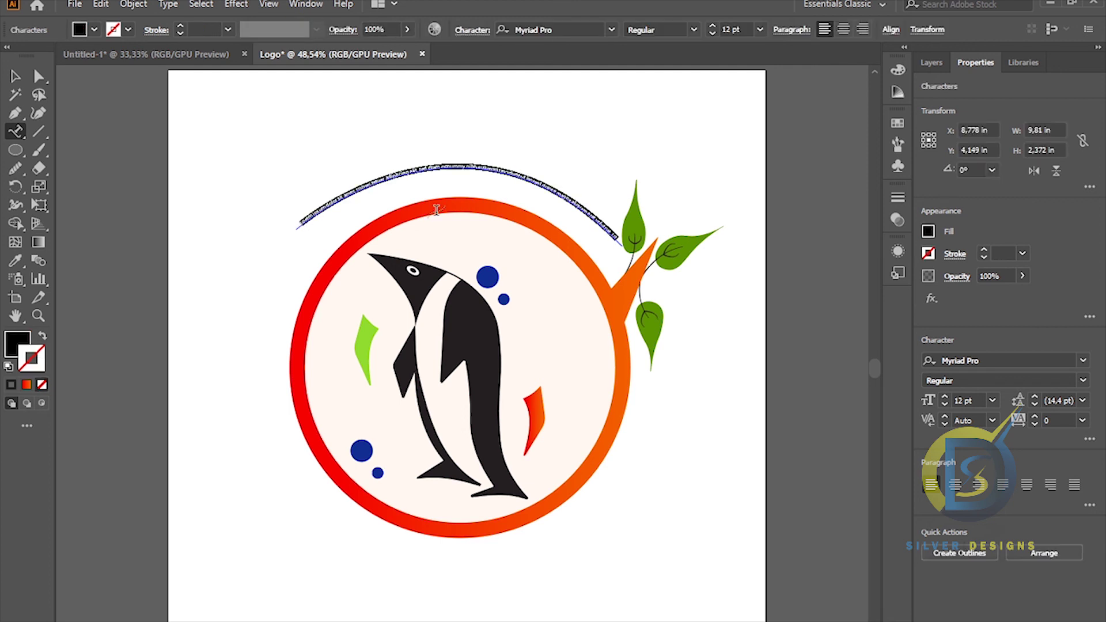
pyautogui.press('BackSpace')
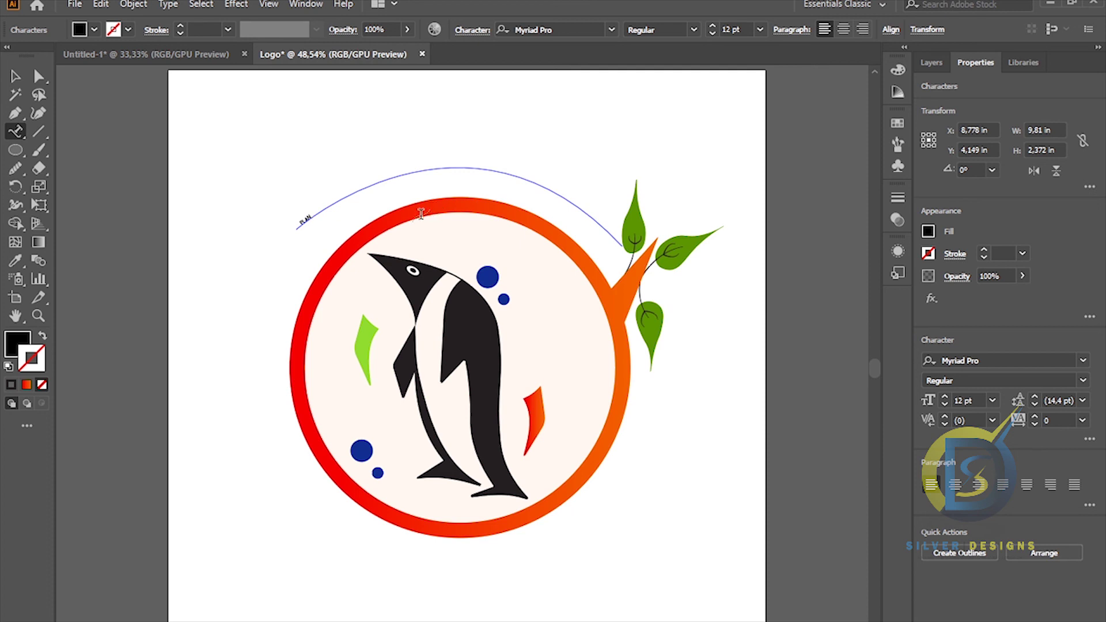
# - Increase the size of the text on the arc to 73 pt
pyautogui.moveTo(314, 216); pyautogui.dragTo(290, 231)
pyautogui.click(714, 26)
pyautogui.click(714, 26)
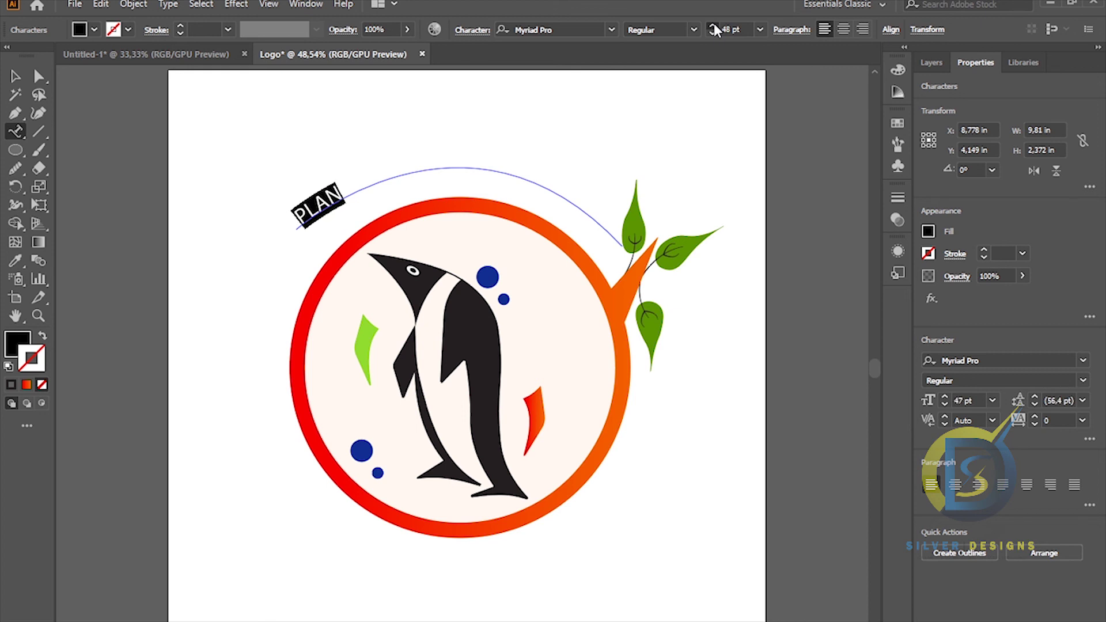
pyautogui.click(714, 26)
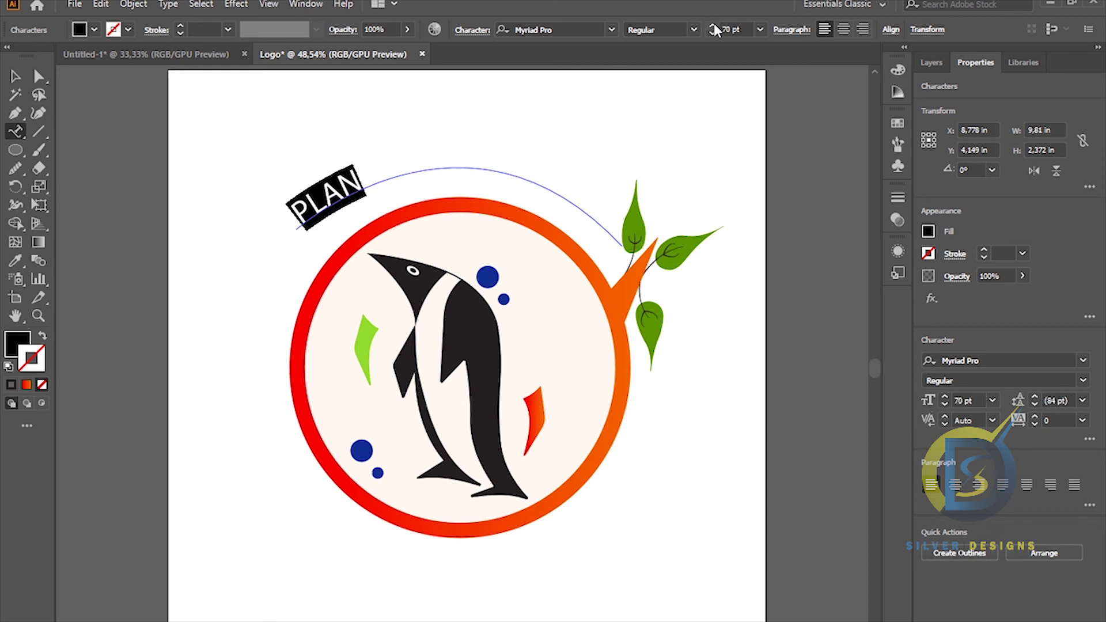
pyautogui.click(367, 179)
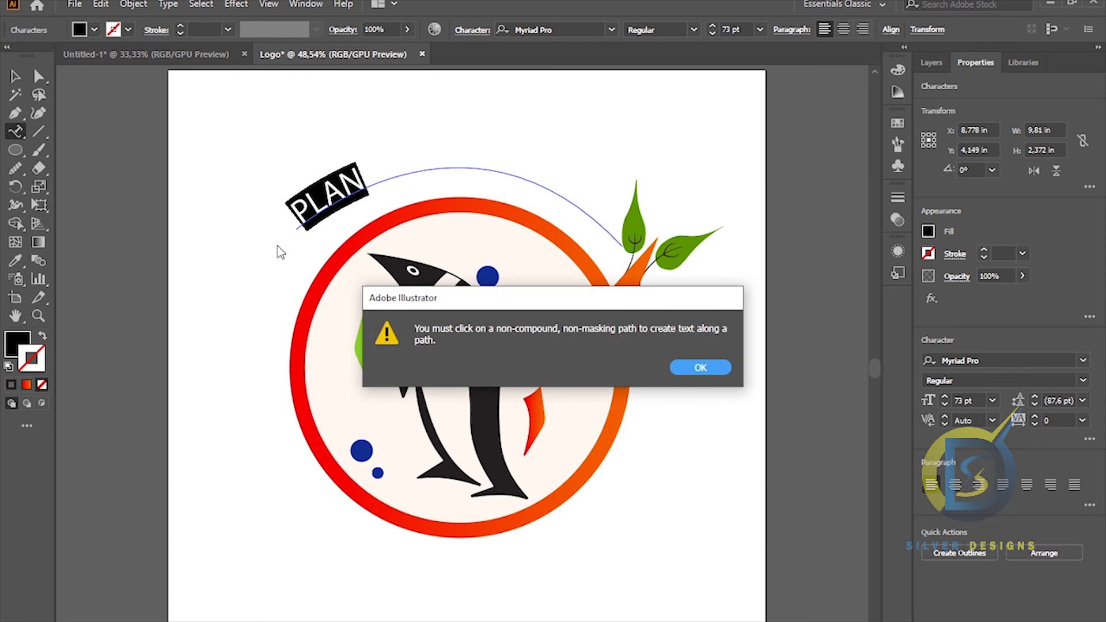
pyautogui.click(701, 368)
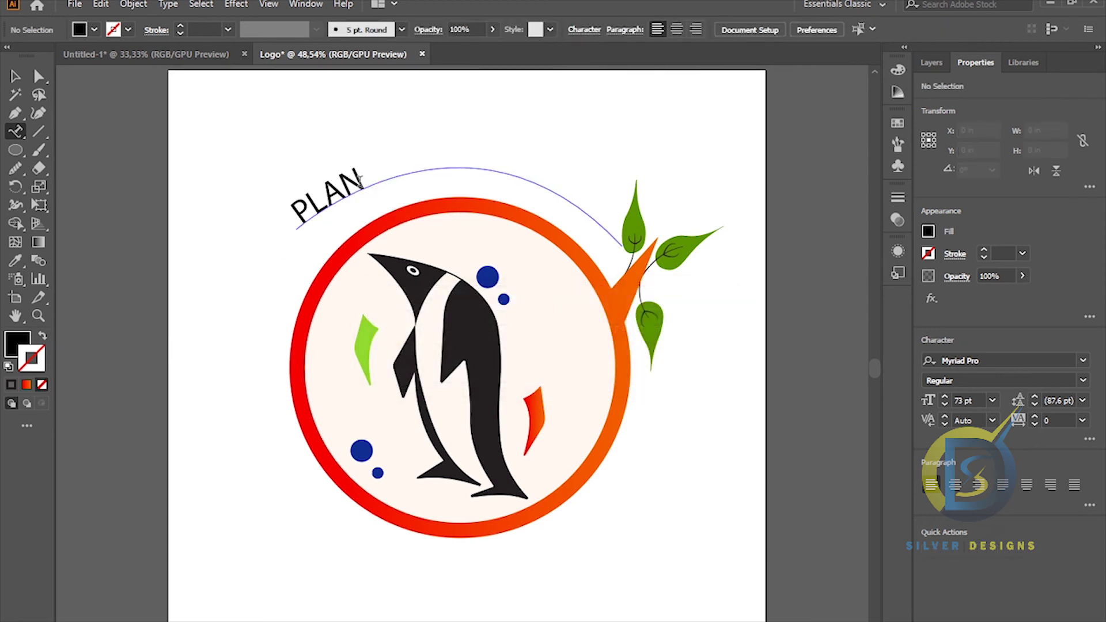
# - Replace the wording on the arc with "CARLA'S PLANTS"
pyautogui.press('BackSpace')
pyautogui.press('BackSpace')
pyautogui.press('BackSpace')
pyautogui.press('BackSpace')
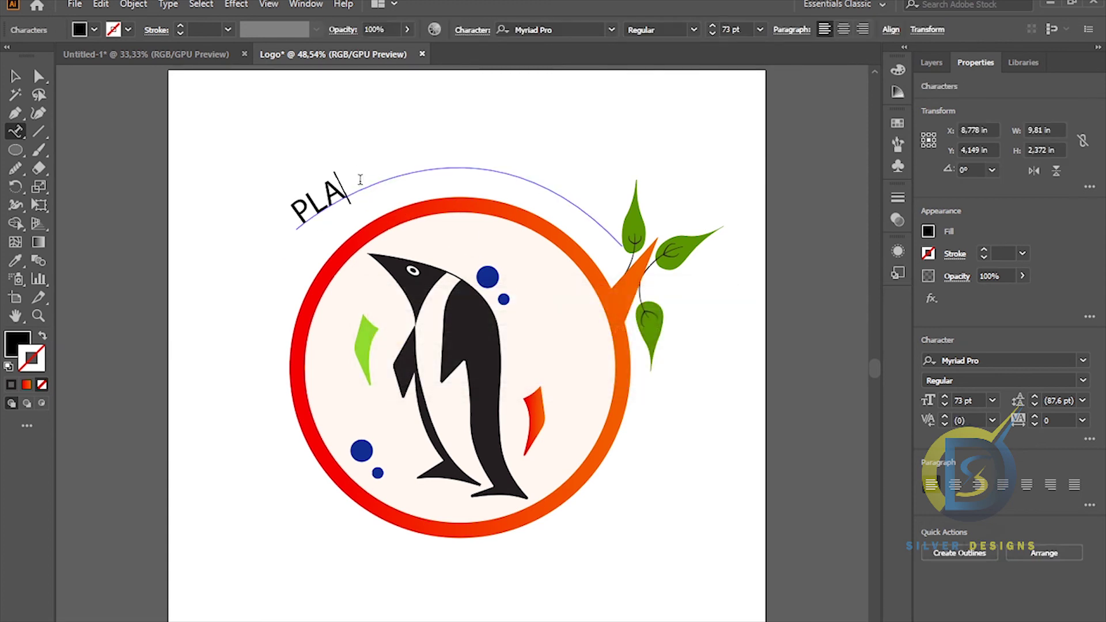
pyautogui.write('CARLA')
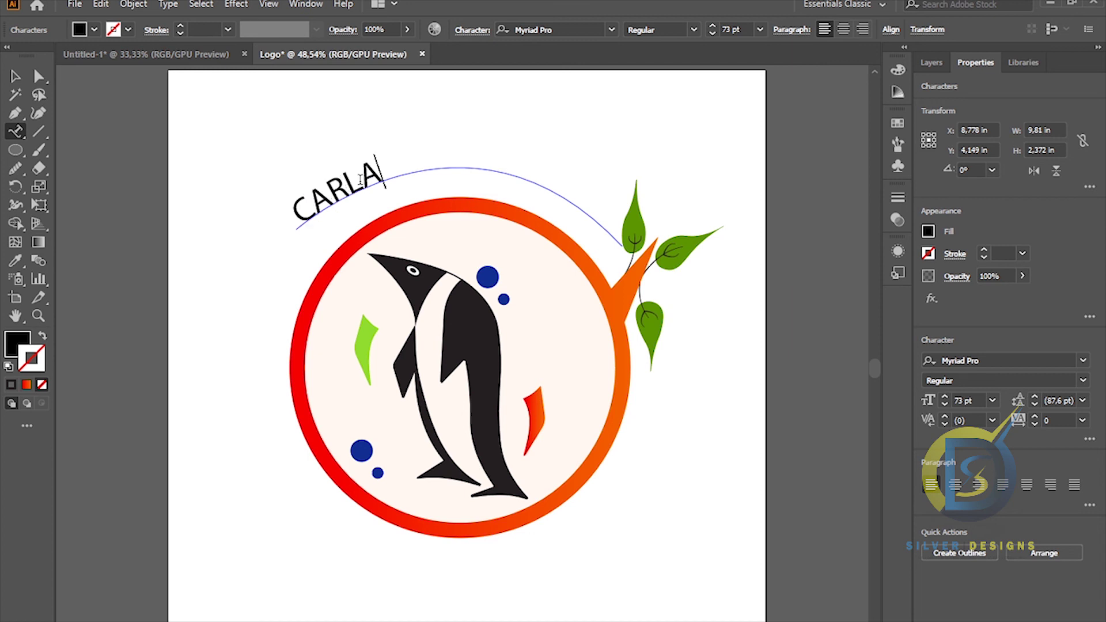
pyautogui.write("'S P")
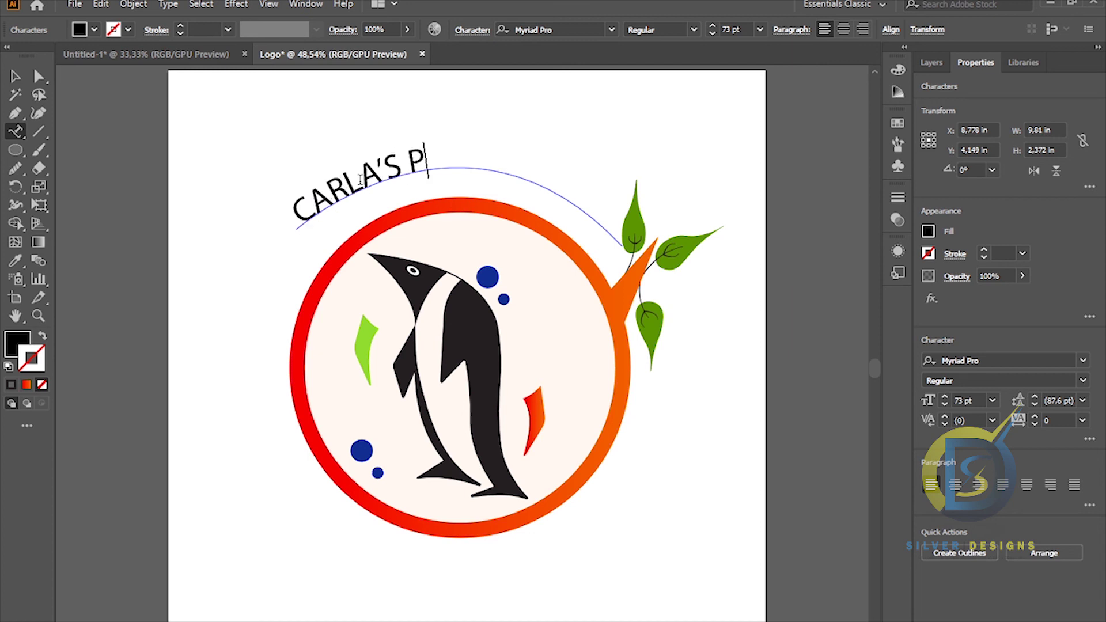
pyautogui.write('LAN')
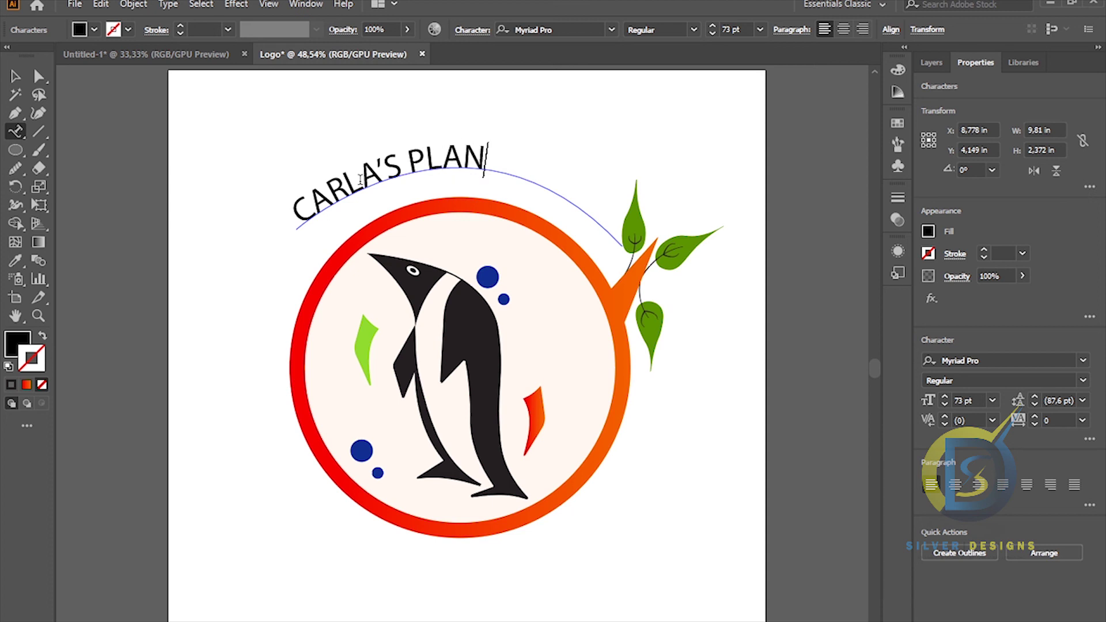
pyautogui.write('TS')
# - Set the font of the curved text to Franklin Gothic Heavy
pyautogui.moveTo(302, 213); pyautogui.dragTo(524, 164)
pyautogui.click(610, 30)
pyautogui.click(610, 30)
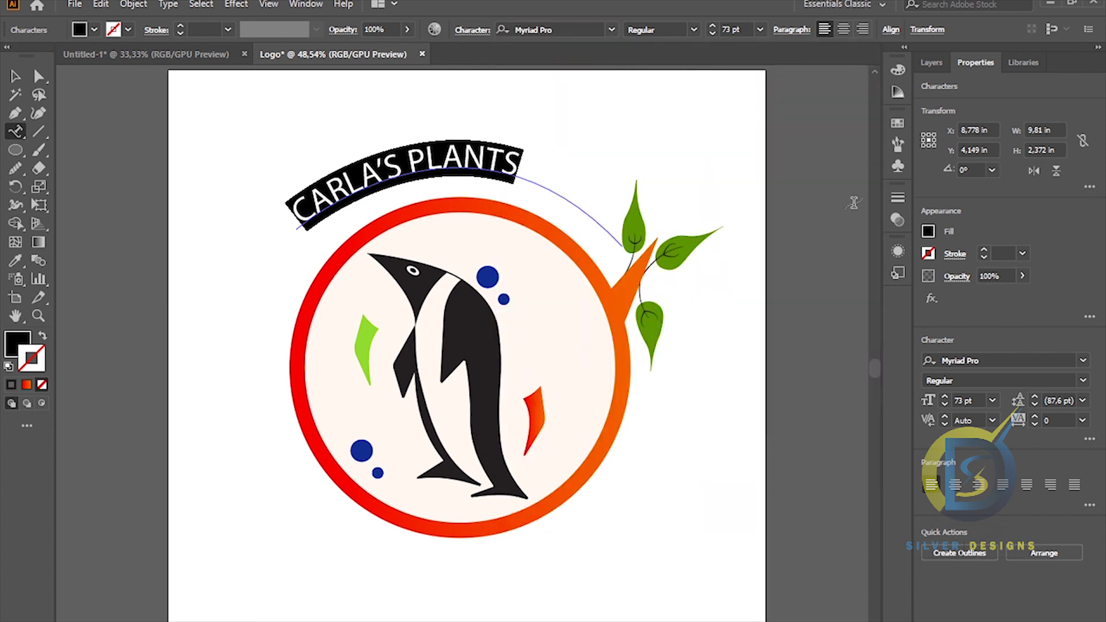
pyautogui.click(1083, 360)
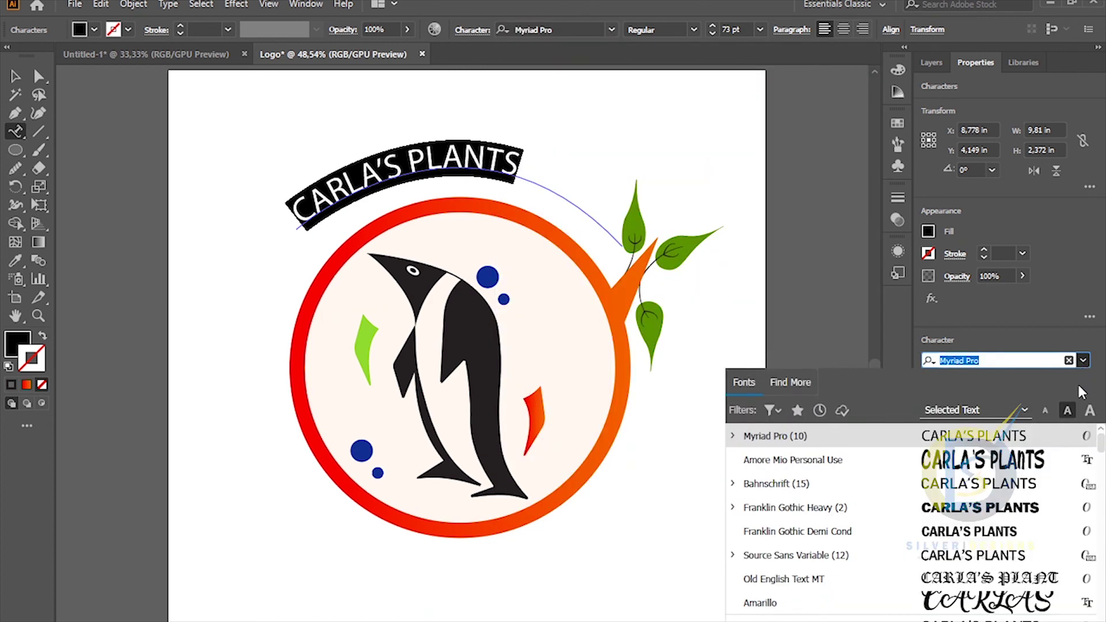
pyautogui.scroll(-1, 912, 465)
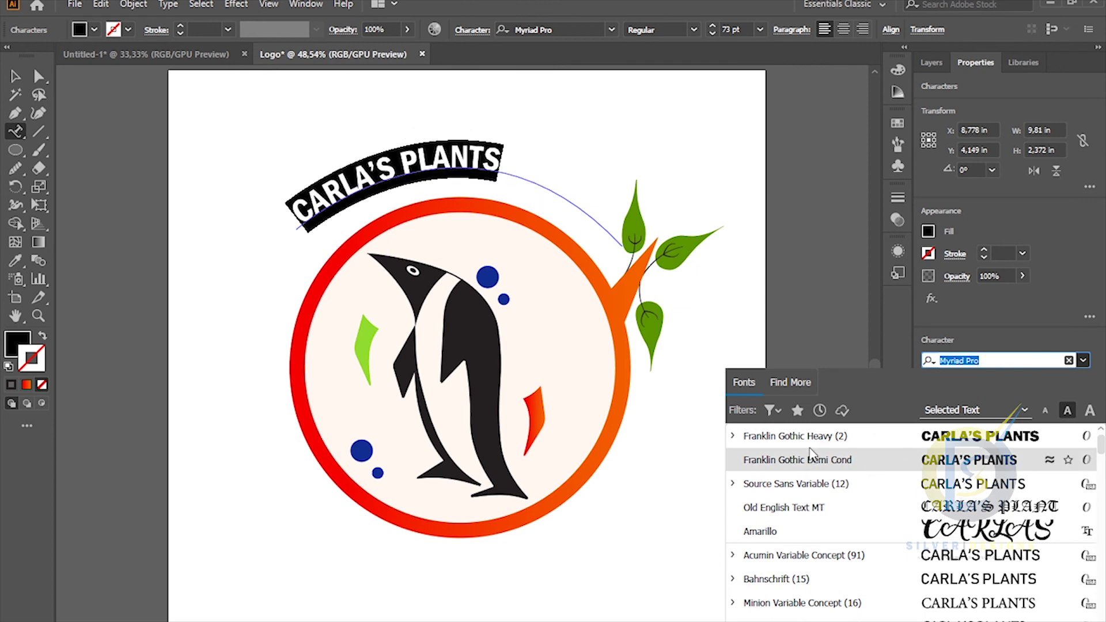
pyautogui.click(870, 438)
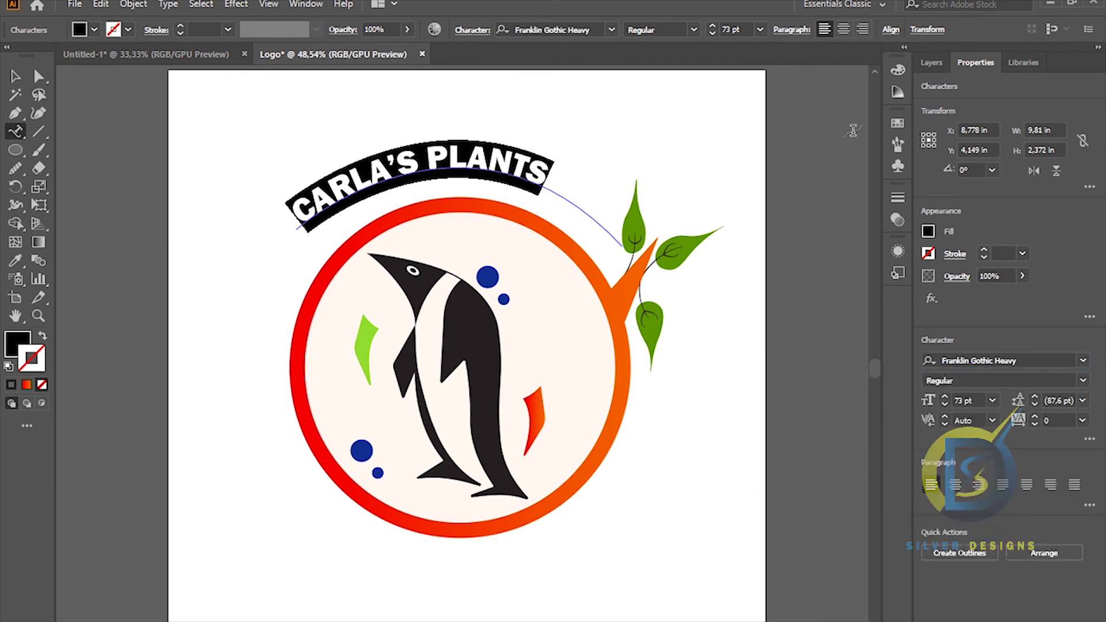
pyautogui.click(15, 76)
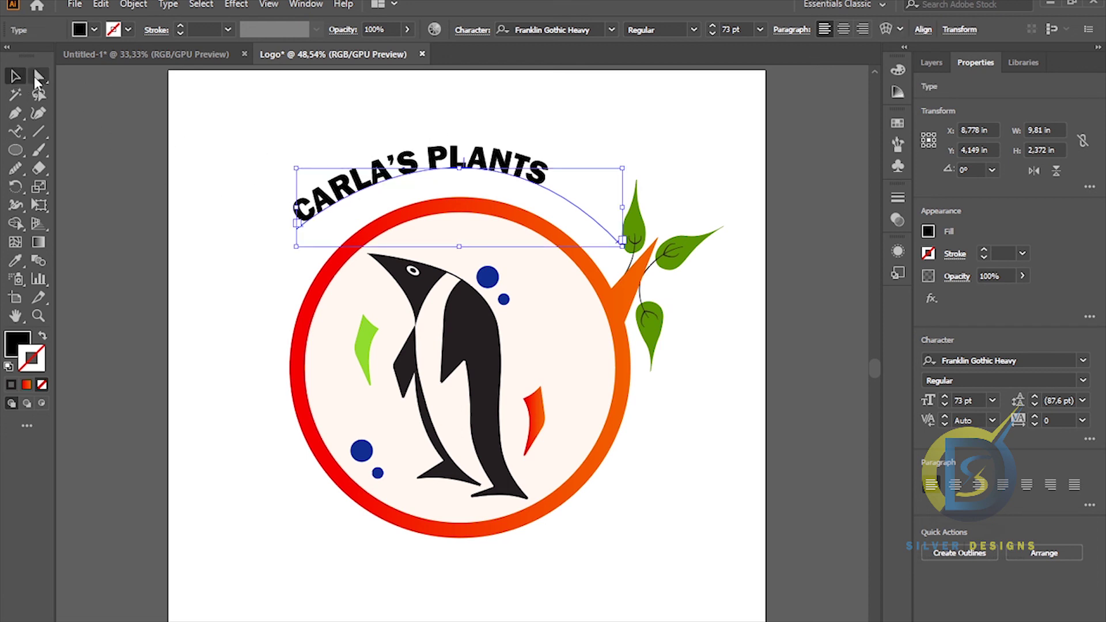
pyautogui.click(202, 136)
# - Select all of the curved lettering and centre-align it along the arc
pyautogui.click(385, 176)
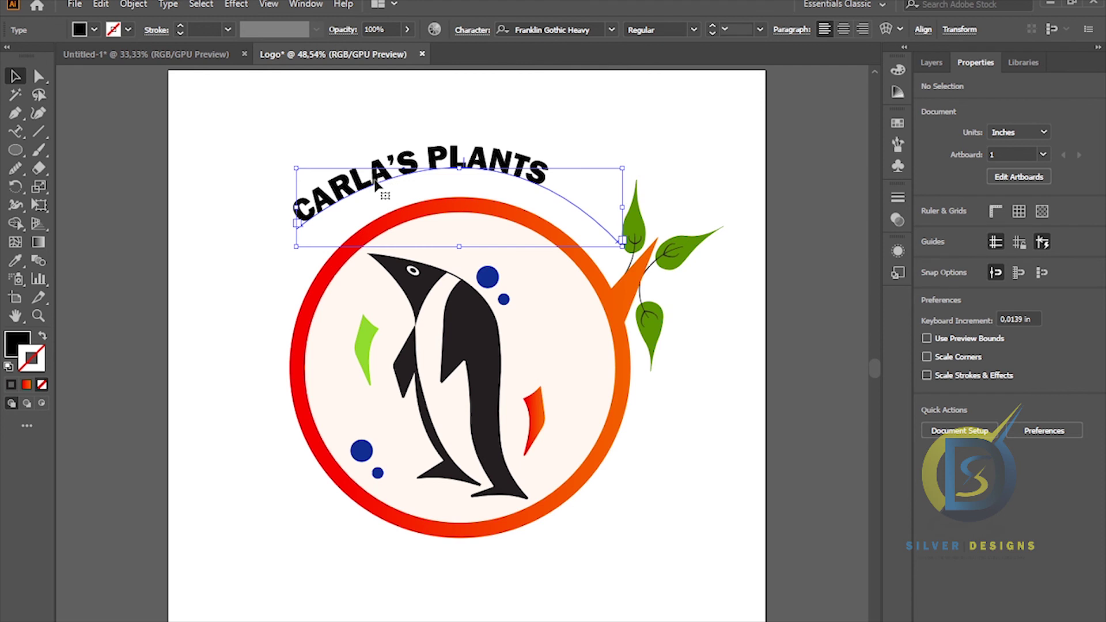
pyautogui.doubleClick(301, 210)
pyautogui.hotkey('ctrl', 'a')
pyautogui.press('BackSpace')
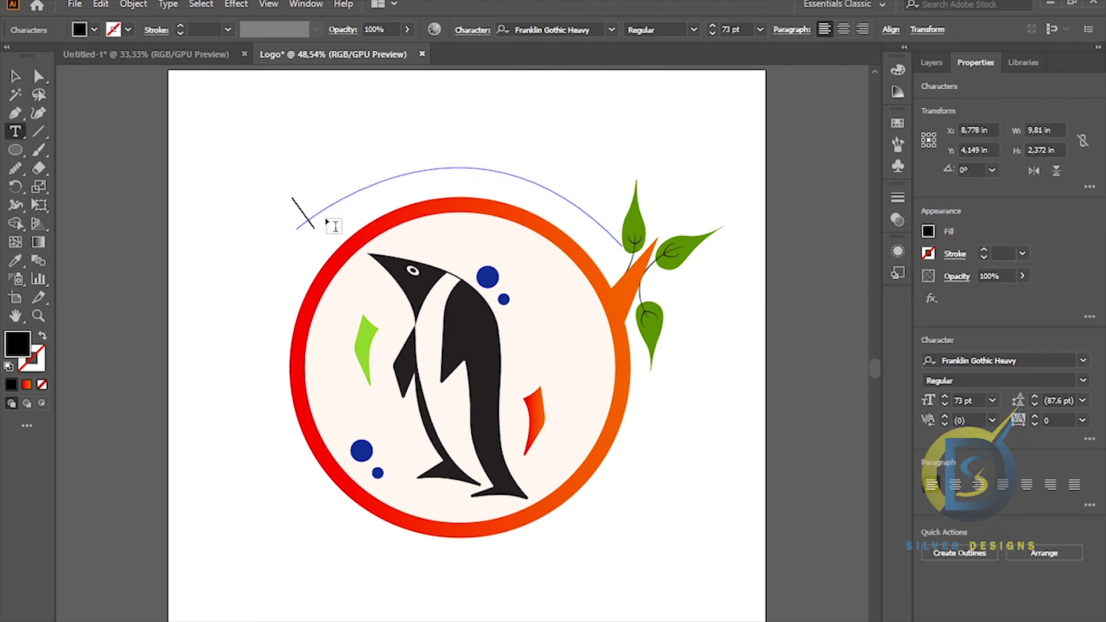
pyautogui.hotkey('ctrl', 'z')
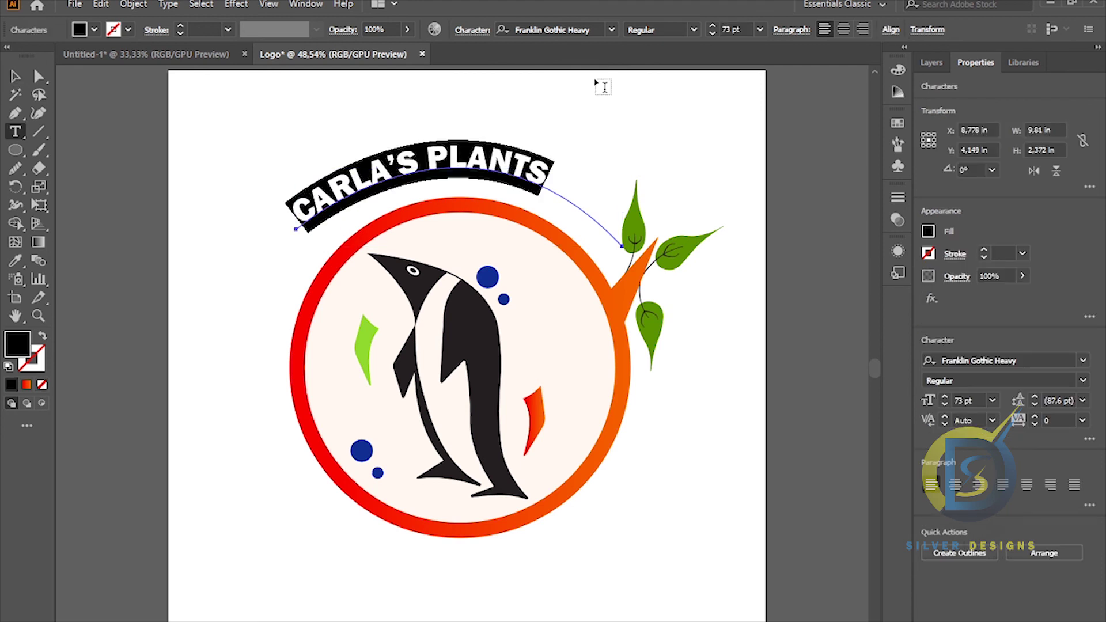
pyautogui.click(844, 31)
pyautogui.click(15, 76)
pyautogui.click(189, 158)
# - Move the curved text down and slightly left, close above the ring, to about X 8.62 in, Y 4.72 in
pyautogui.moveTo(494, 167); pyautogui.dragTo(495, 180)
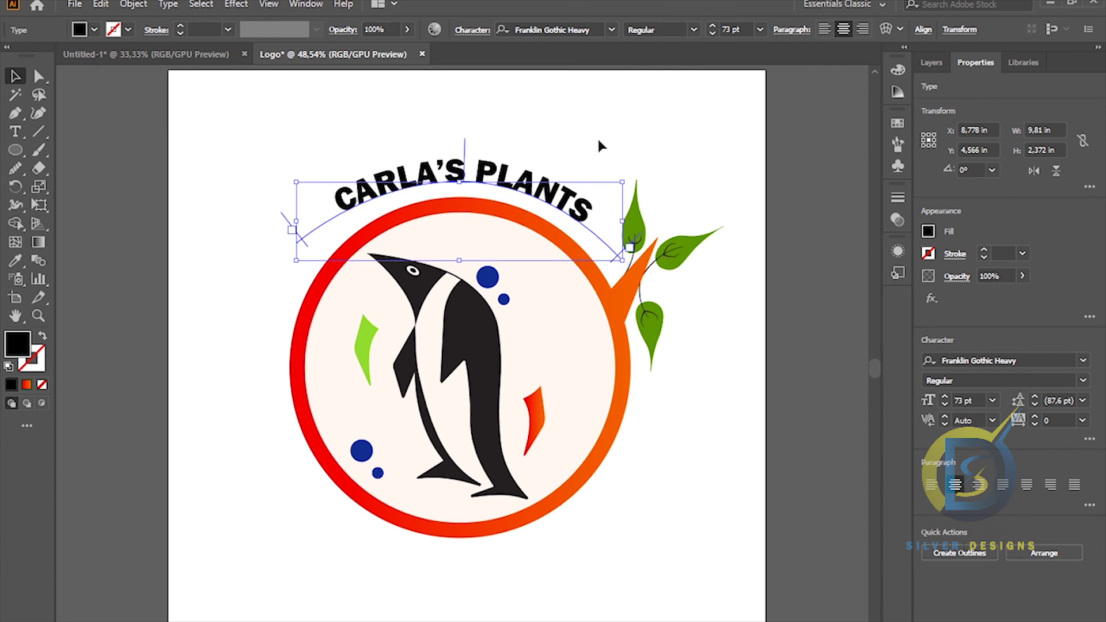
pyautogui.click(597, 137)
pyautogui.moveTo(527, 189); pyautogui.dragTo(526, 194)
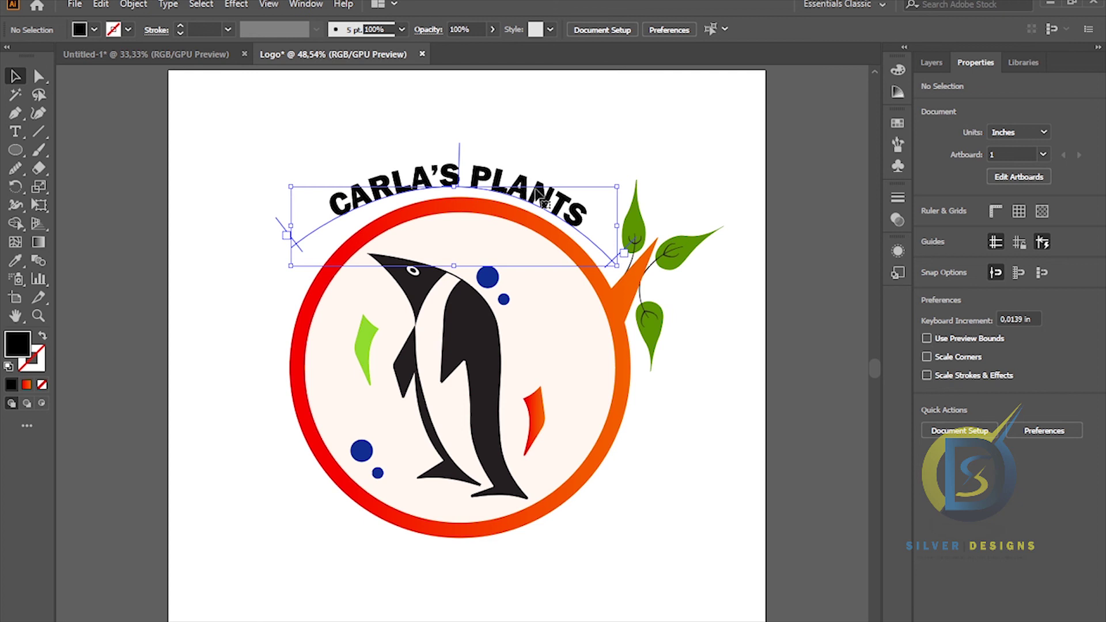
# - Recolour all of the curved "CARLA'S PLANTS" lettering with the dark blue sampled by Eyedropper from the large dot beside the penguin's head
pyautogui.doubleClick(542, 196)
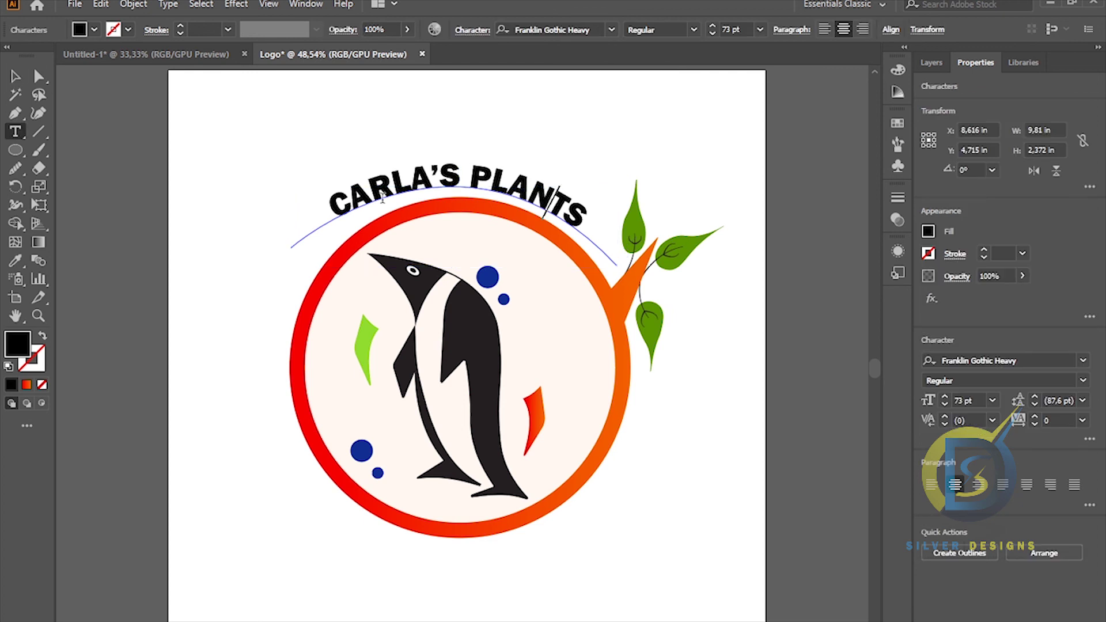
pyautogui.moveTo(333, 203); pyautogui.dragTo(613, 241)
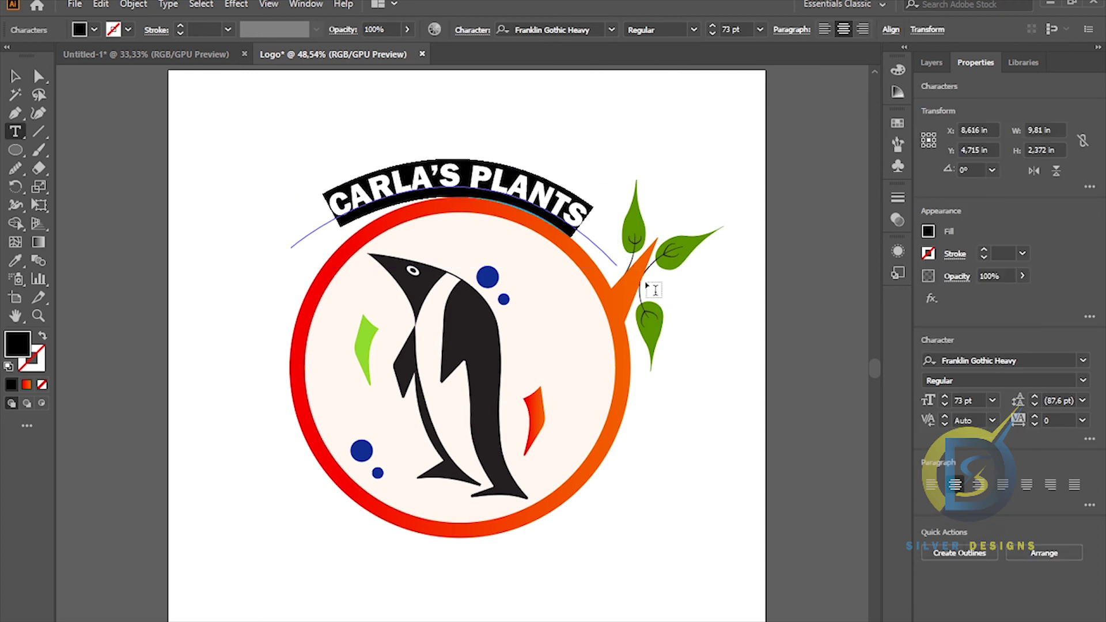
pyautogui.click(930, 231)
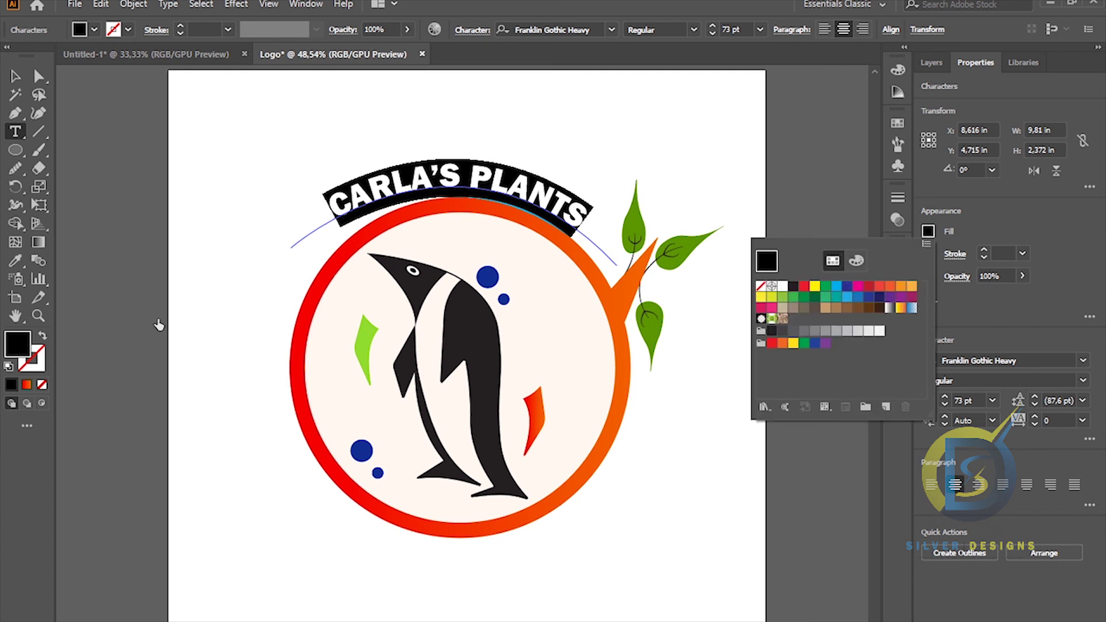
pyautogui.click(20, 264)
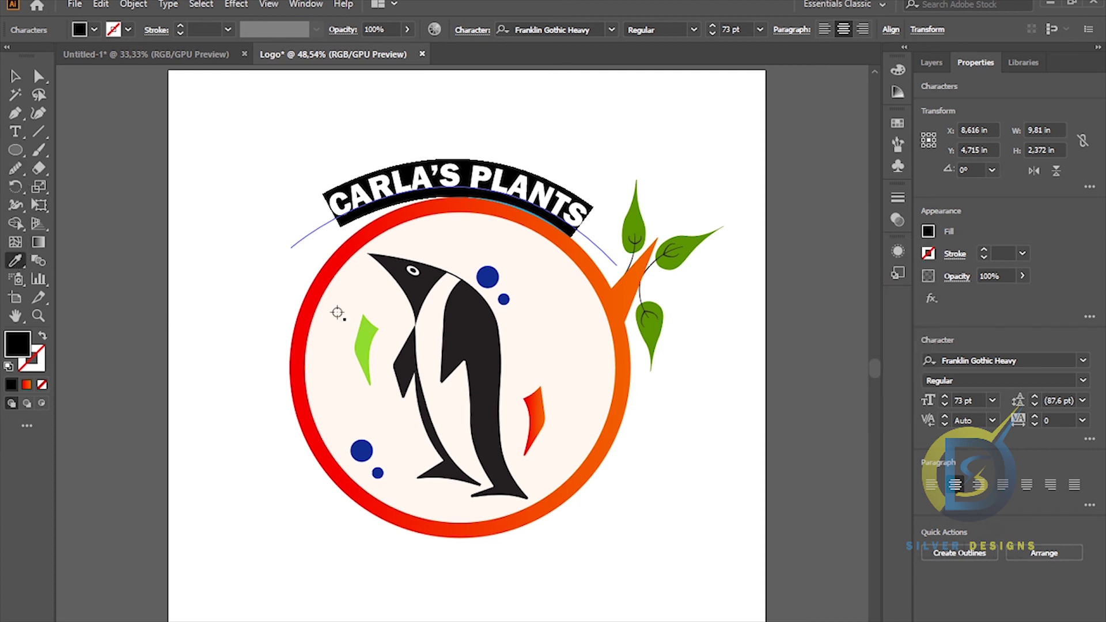
pyautogui.click(490, 278)
pyautogui.click(15, 76)
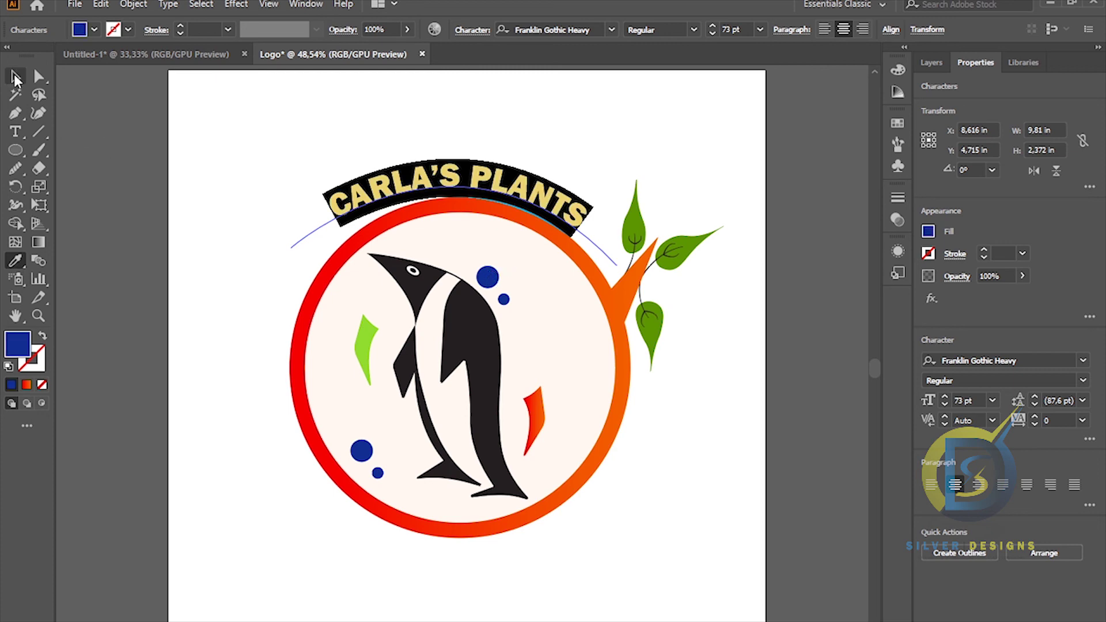
pyautogui.click(105, 141)
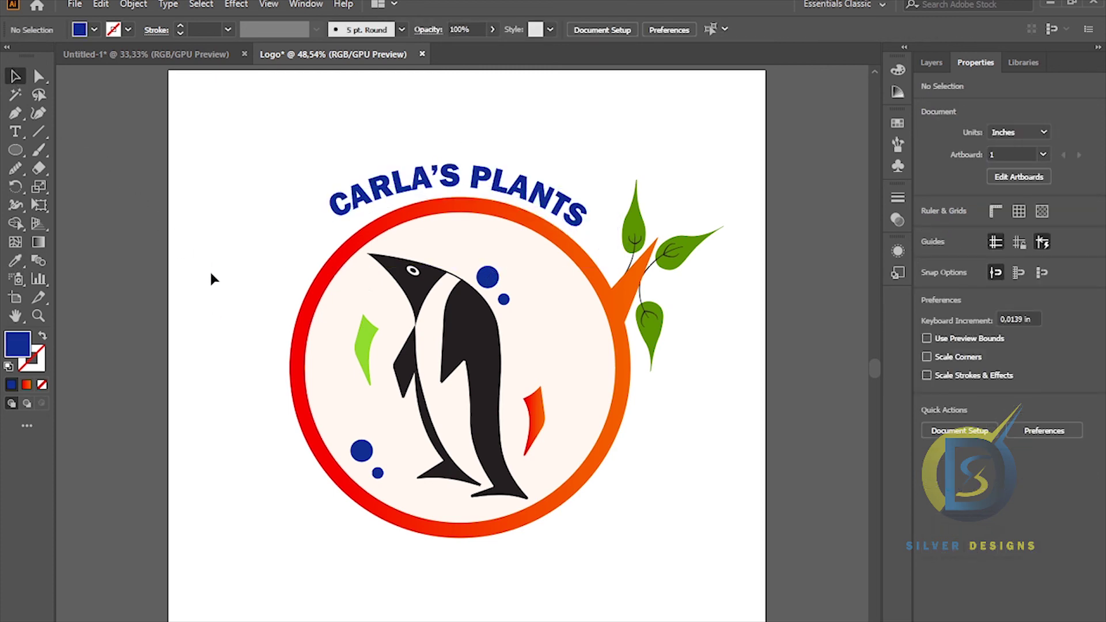
pyautogui.scroll(-1, 368, 296)
pyautogui.scroll(1, 372, 303)
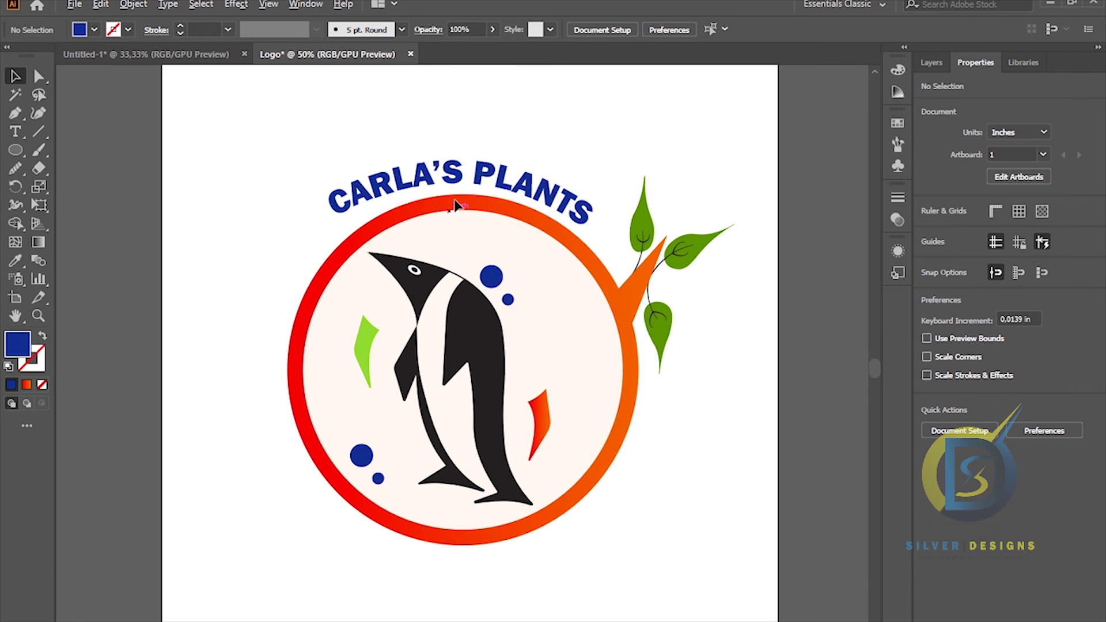
pyautogui.scroll(-1, 516, 336)
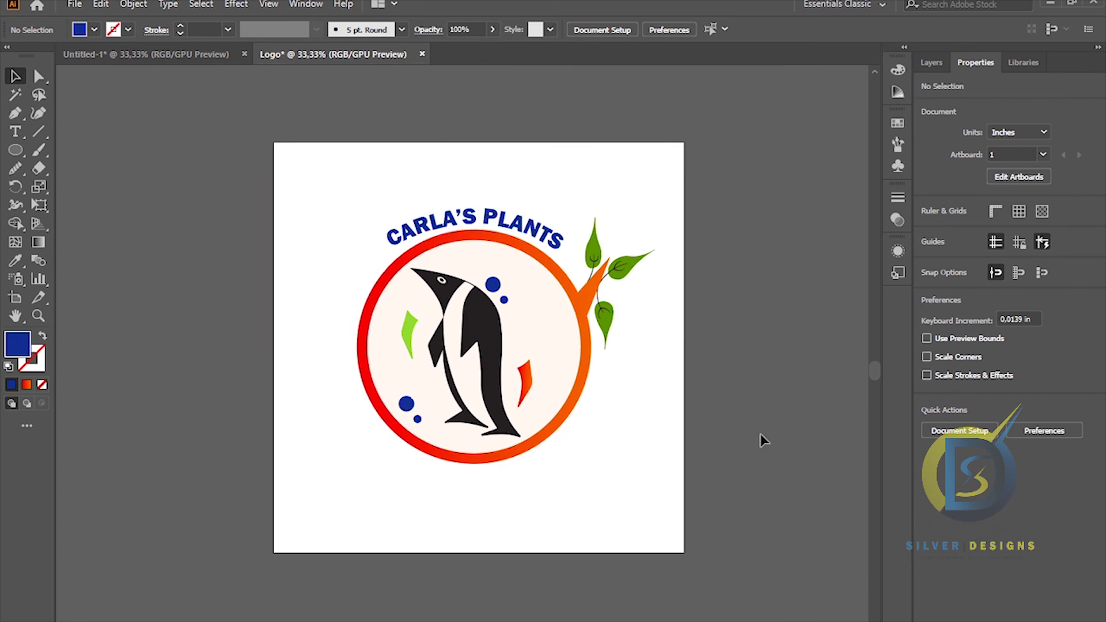
pyautogui.scroll(1, 761, 440)
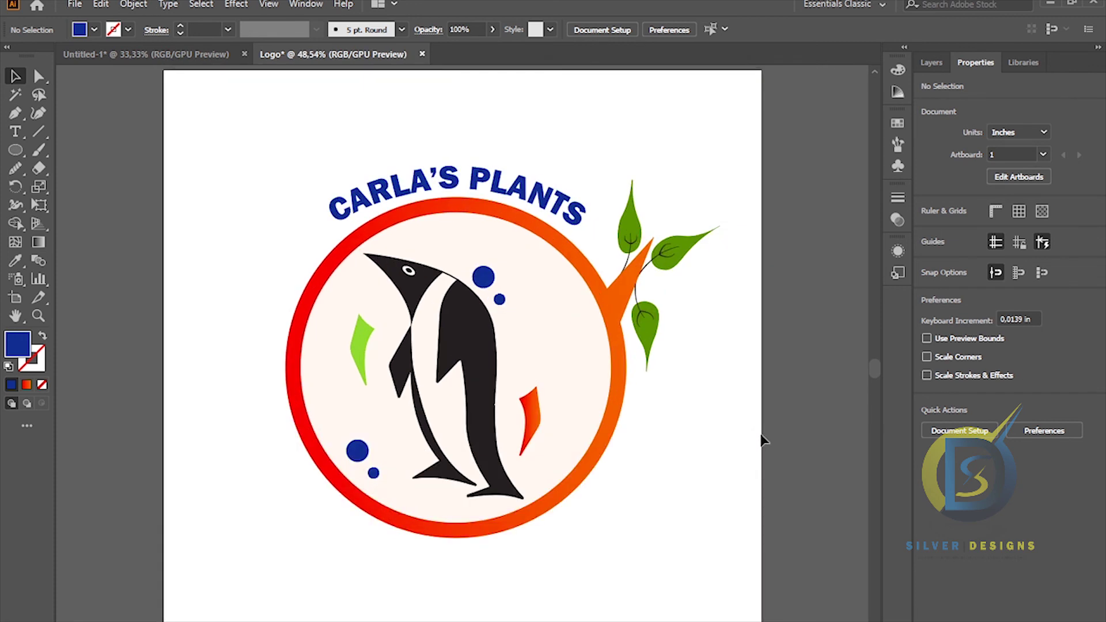